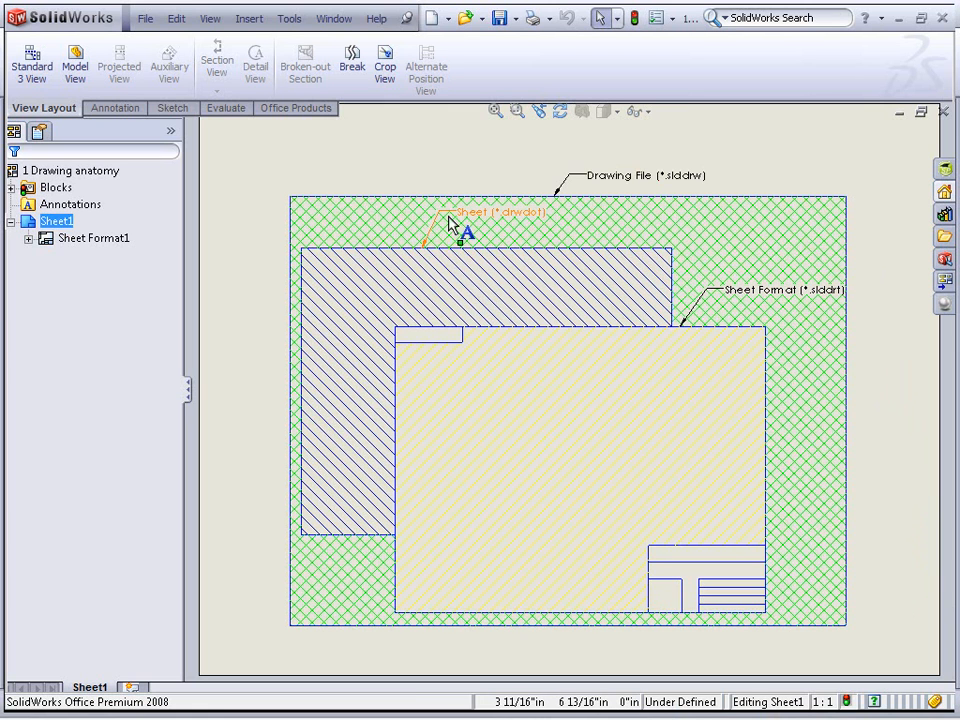
Inspect the hatched Drawing File area of the drawing anatomy diagram
click(503, 237)
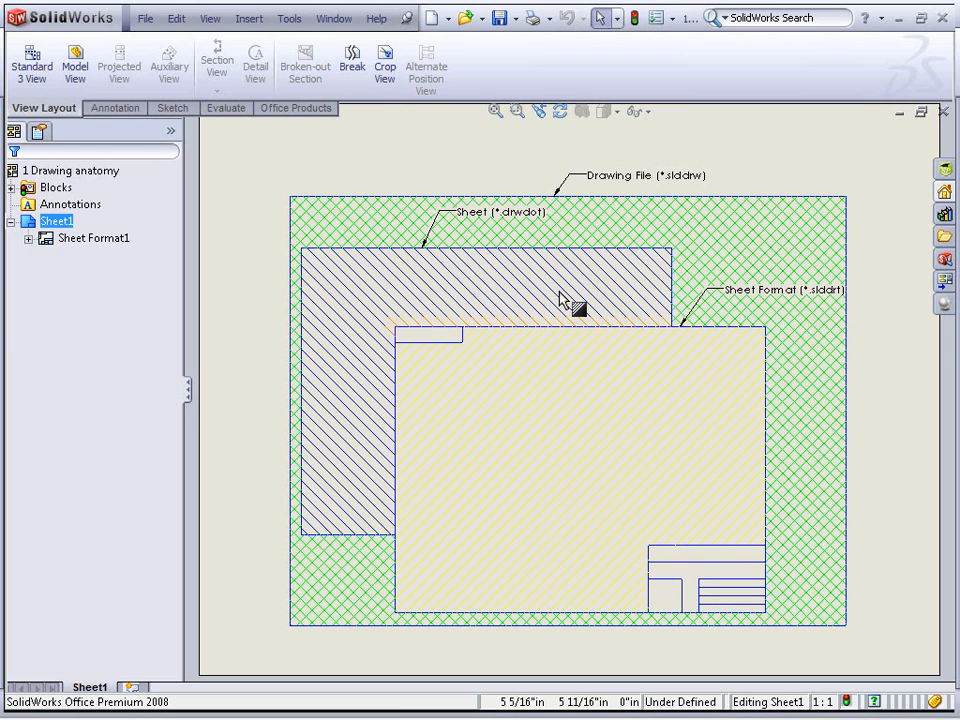
click(810, 413)
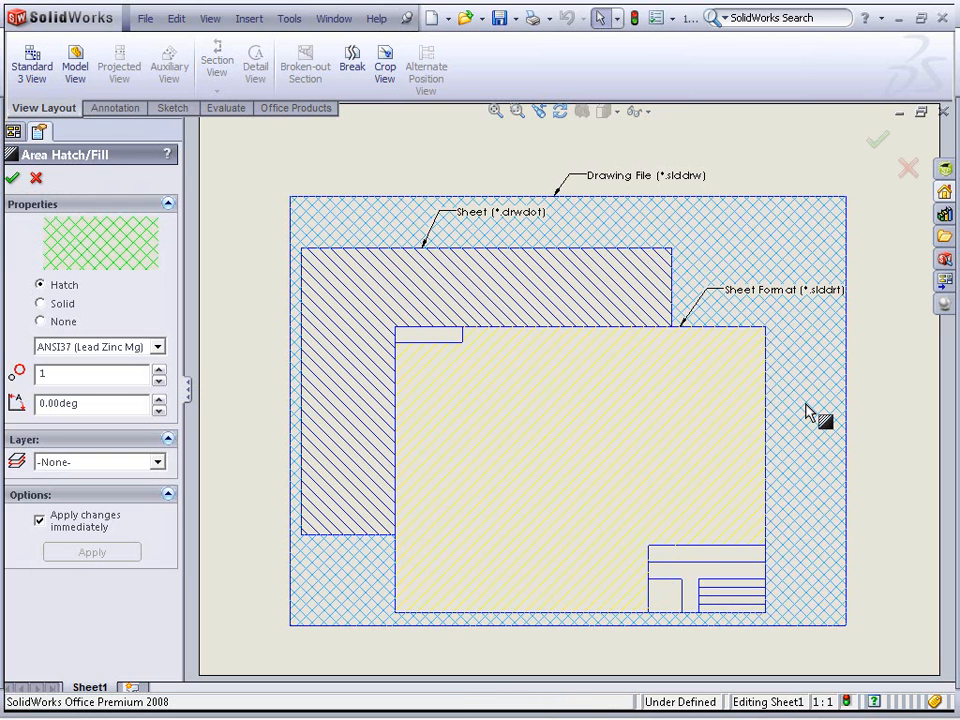
click(878, 392)
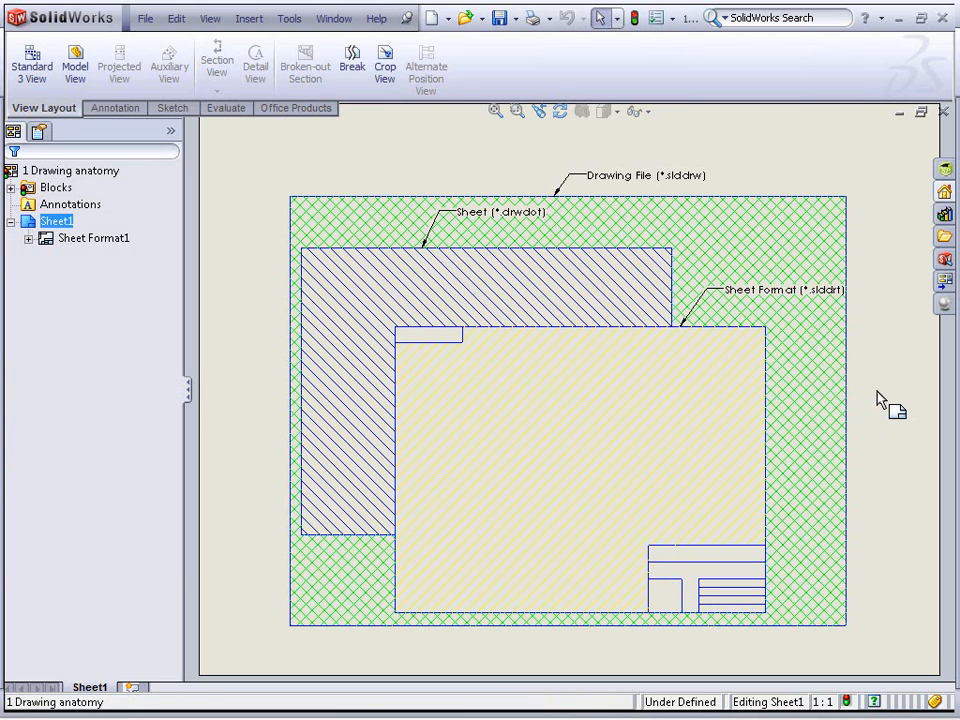
Create a new document from the Drawing training template using the A - Landscape standard sheet size
click(432, 20)
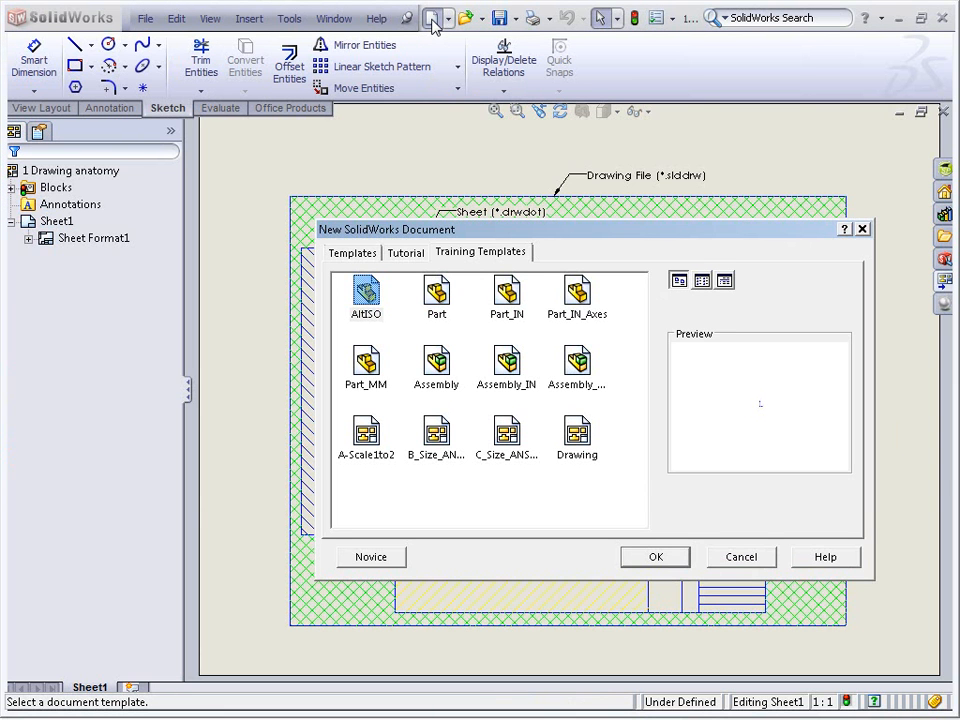
click(368, 445)
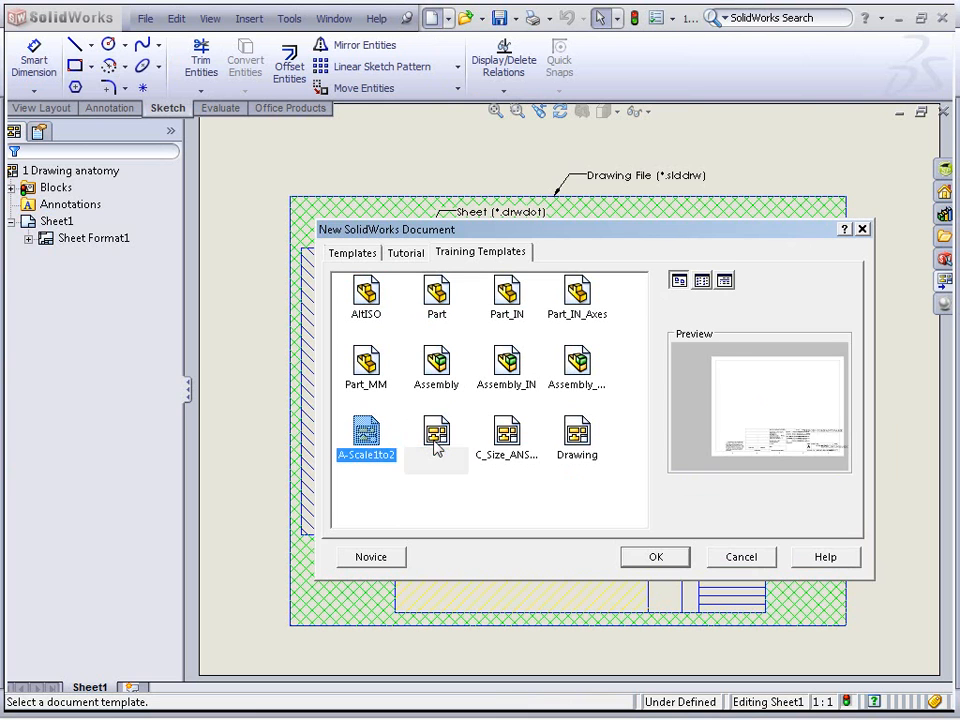
click(435, 446)
click(512, 446)
click(367, 445)
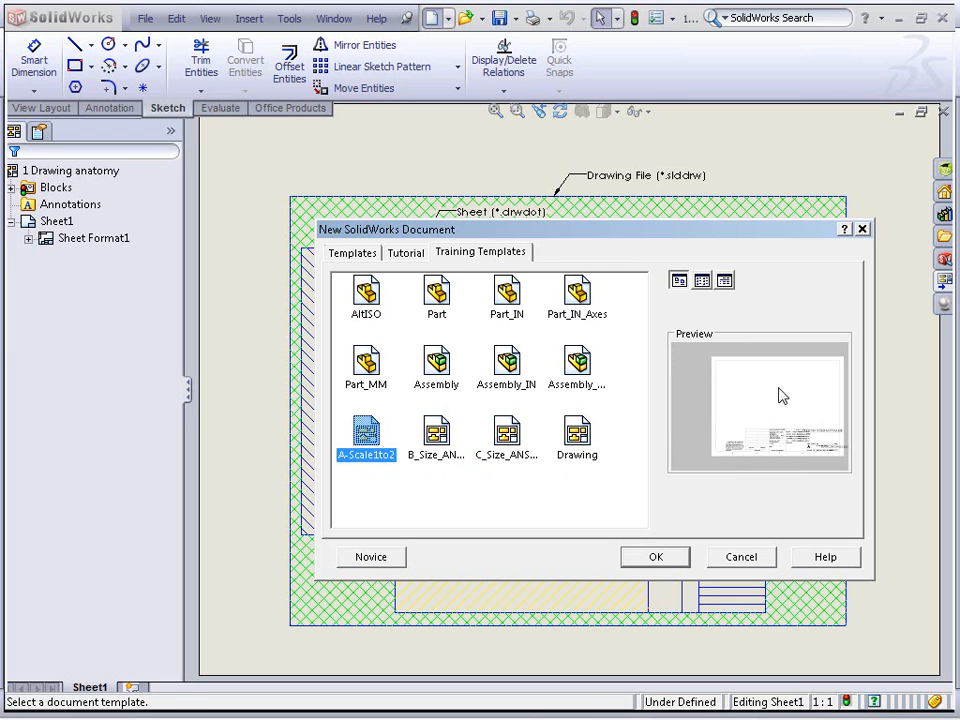
click(585, 445)
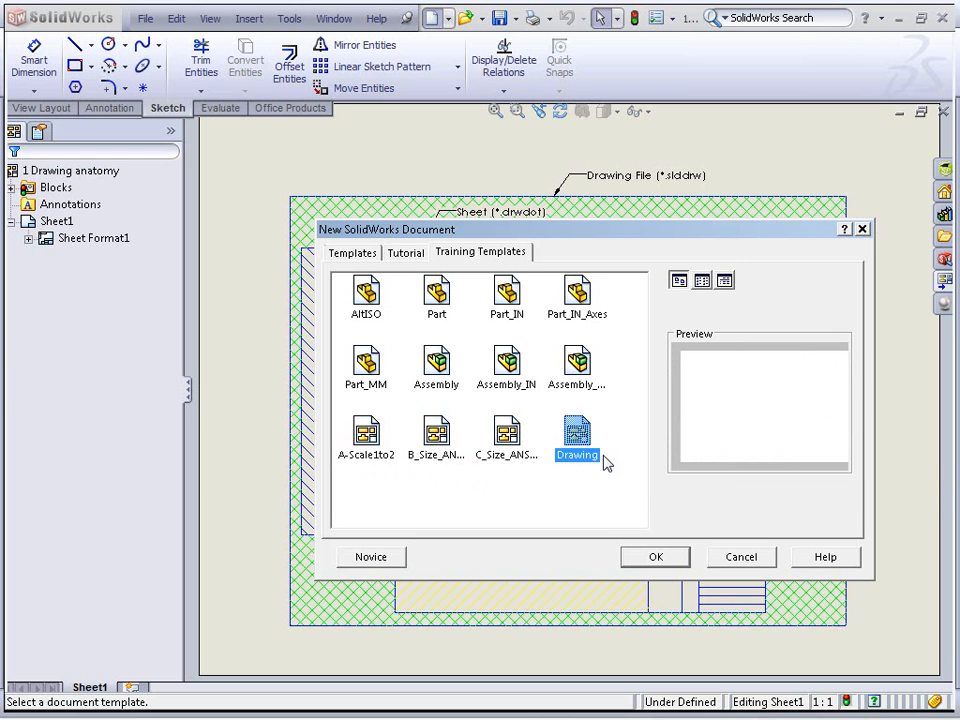
click(654, 556)
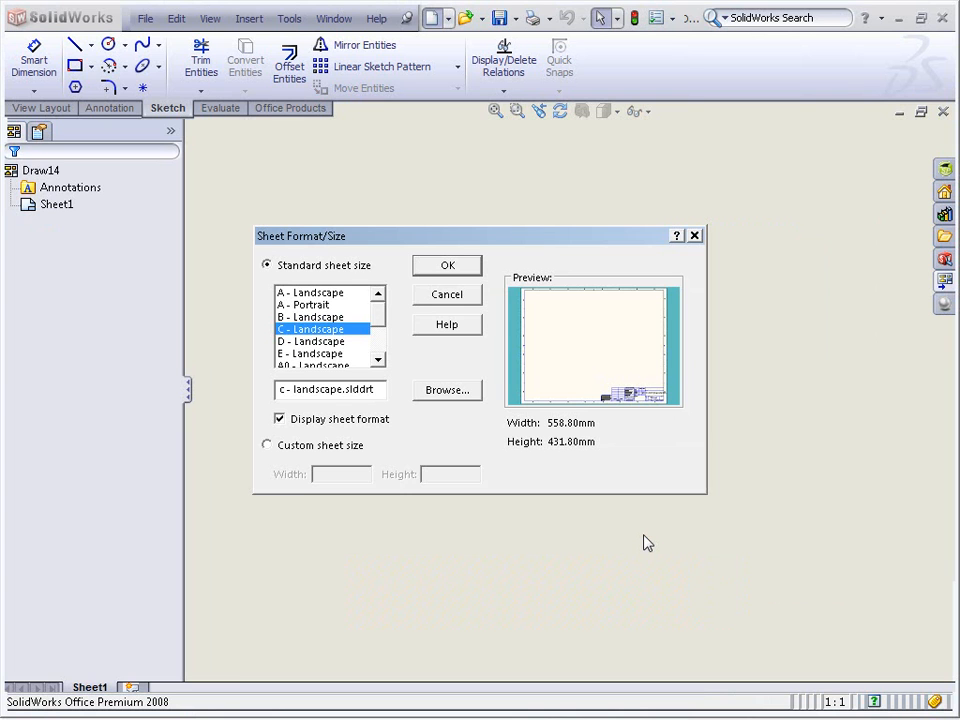
click(312, 293)
click(448, 295)
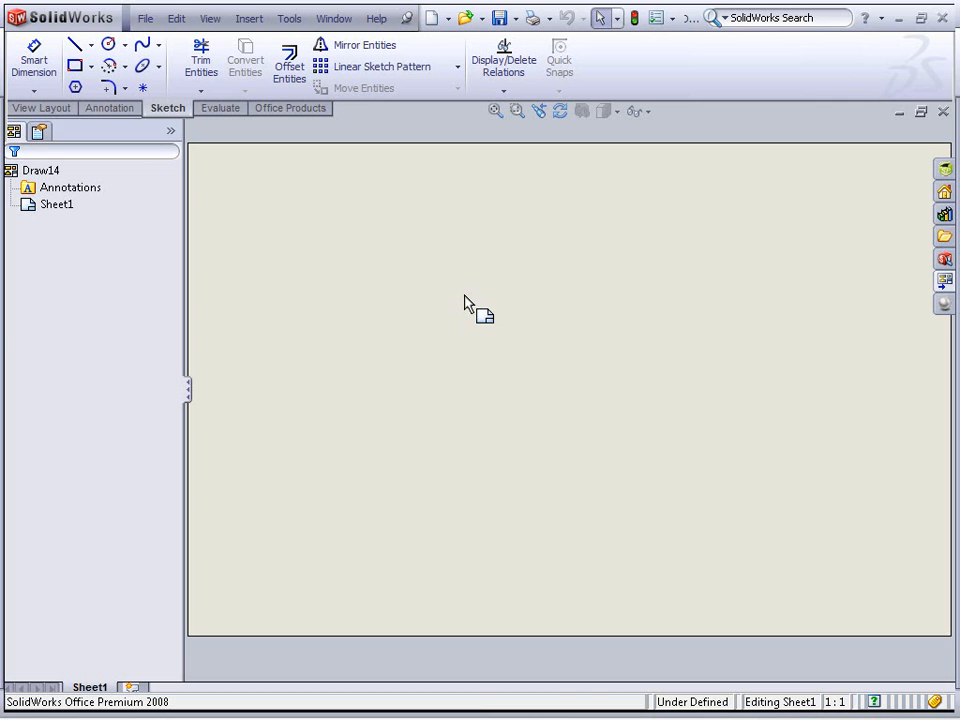
Switch the document's dimensioning standard to ANSI in document properties
click(656, 18)
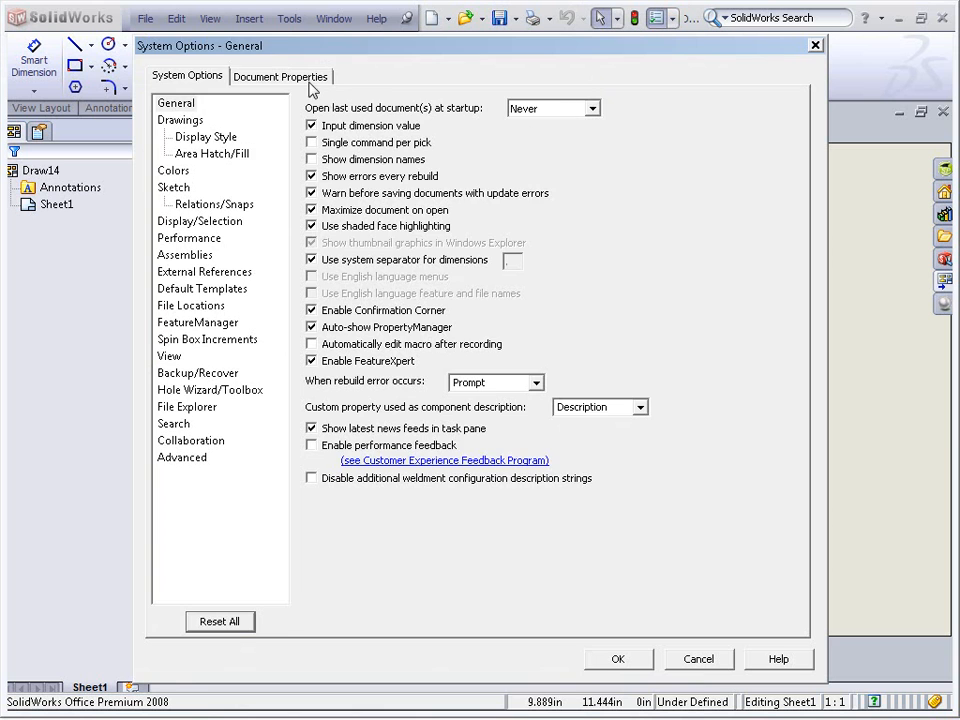
click(285, 76)
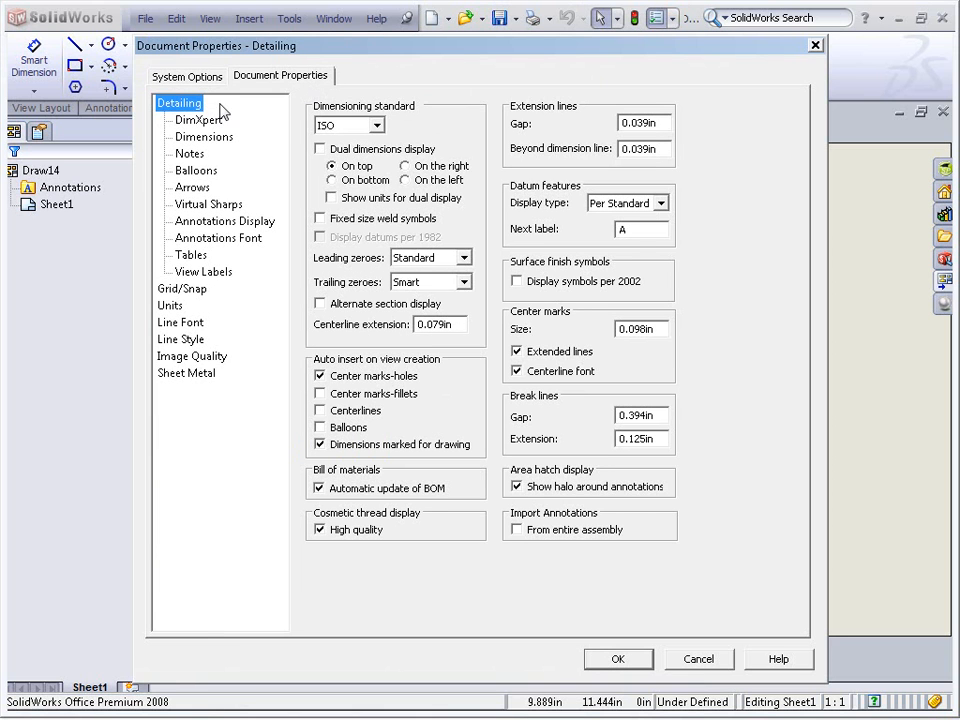
click(376, 125)
click(338, 136)
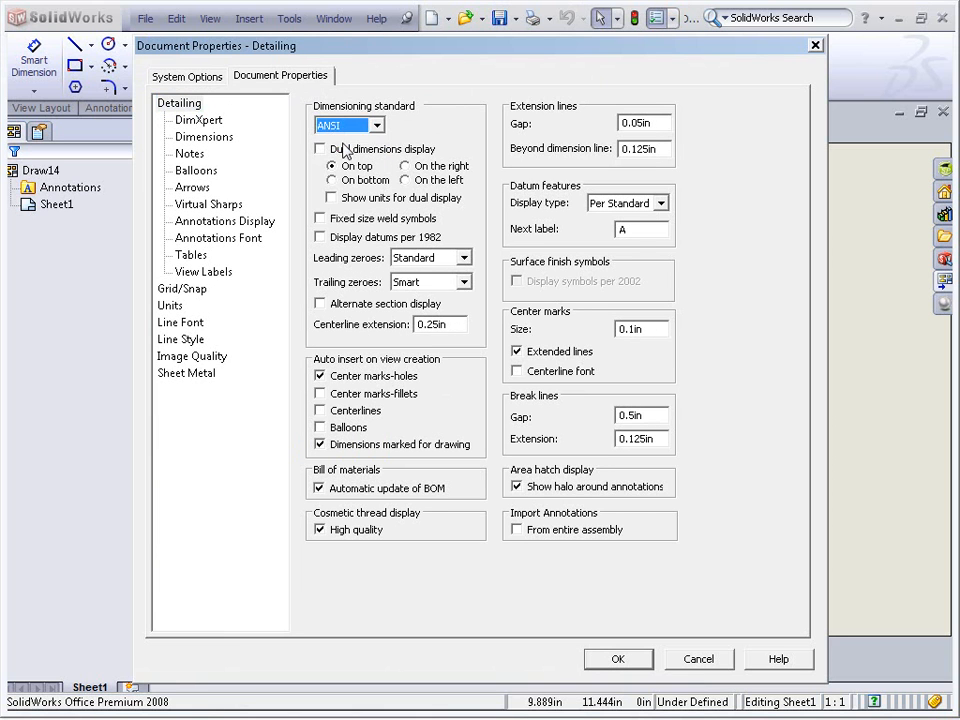
Review the arrow, note font and dimension settings in document properties, then cancel the dialog
click(184, 188)
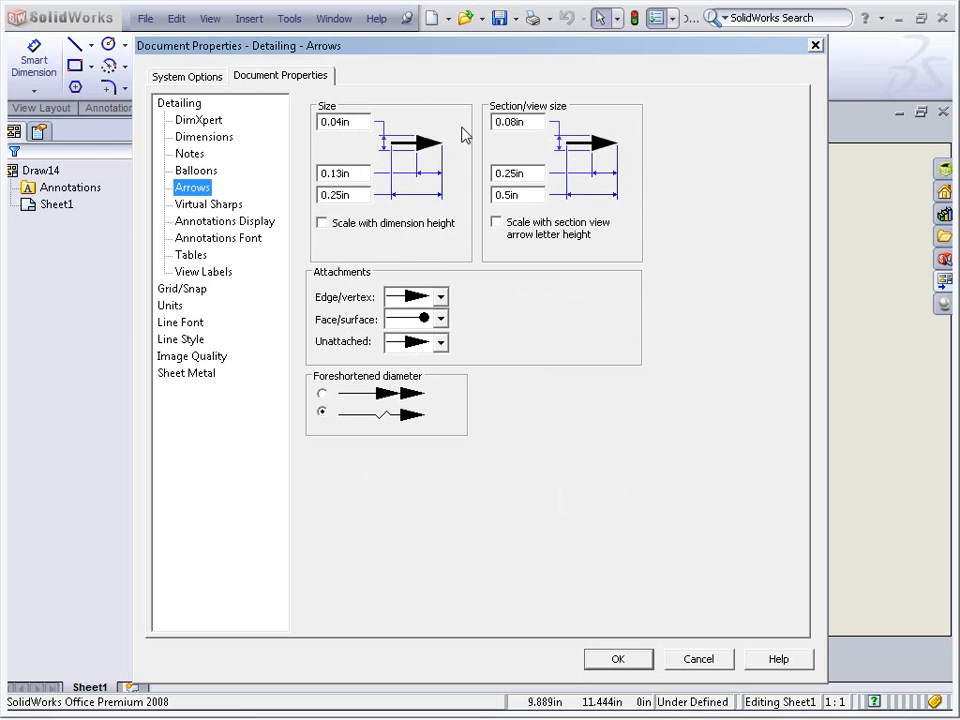
click(236, 240)
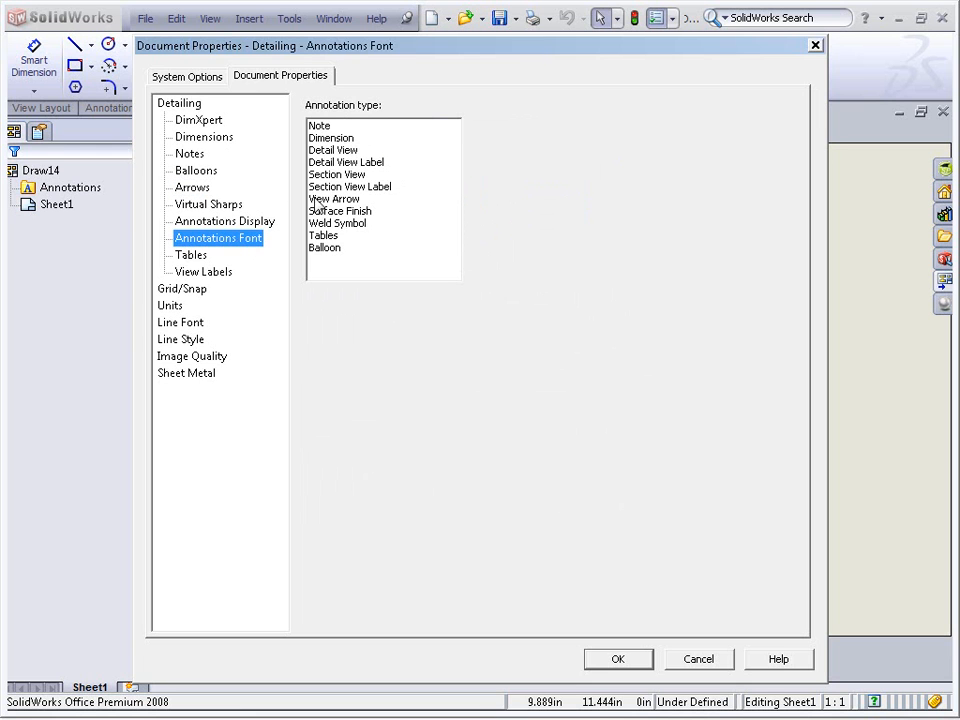
double_click(333, 128)
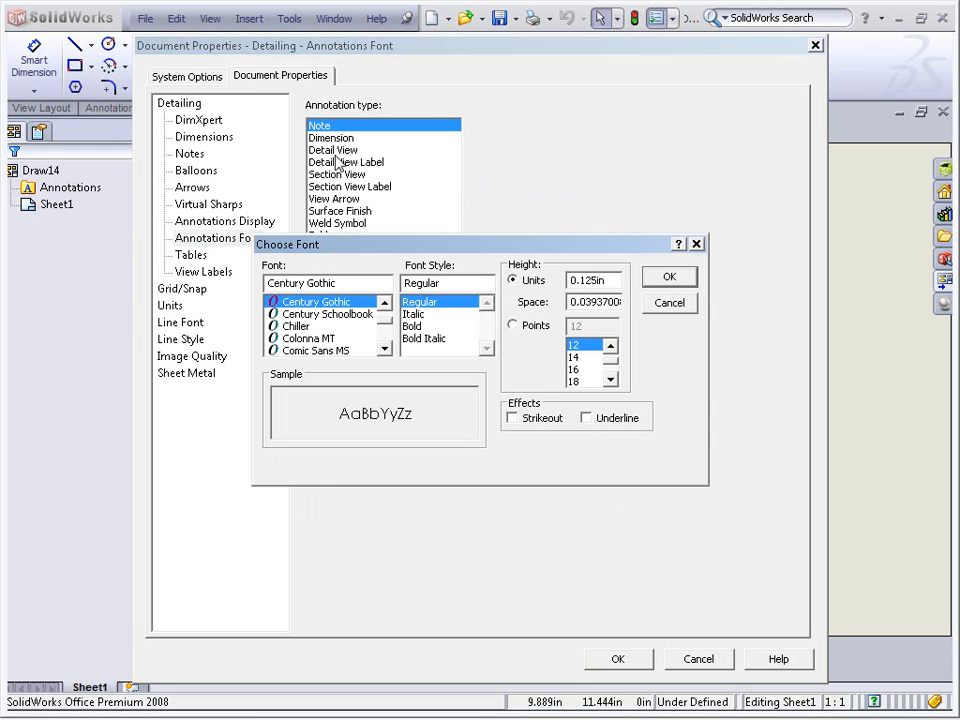
click(666, 304)
click(196, 139)
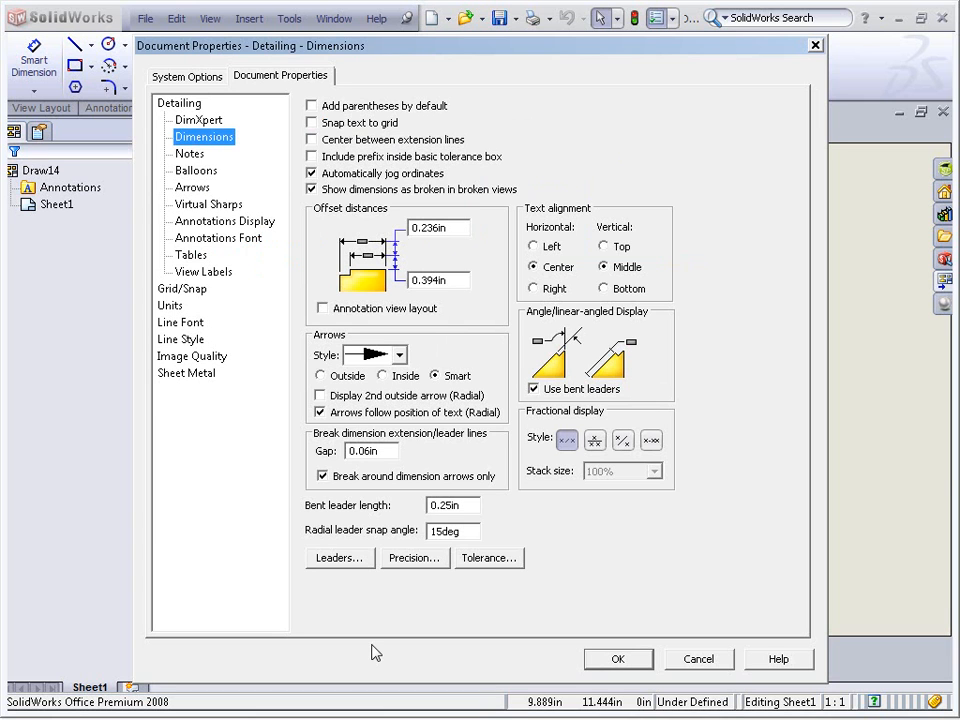
click(723, 658)
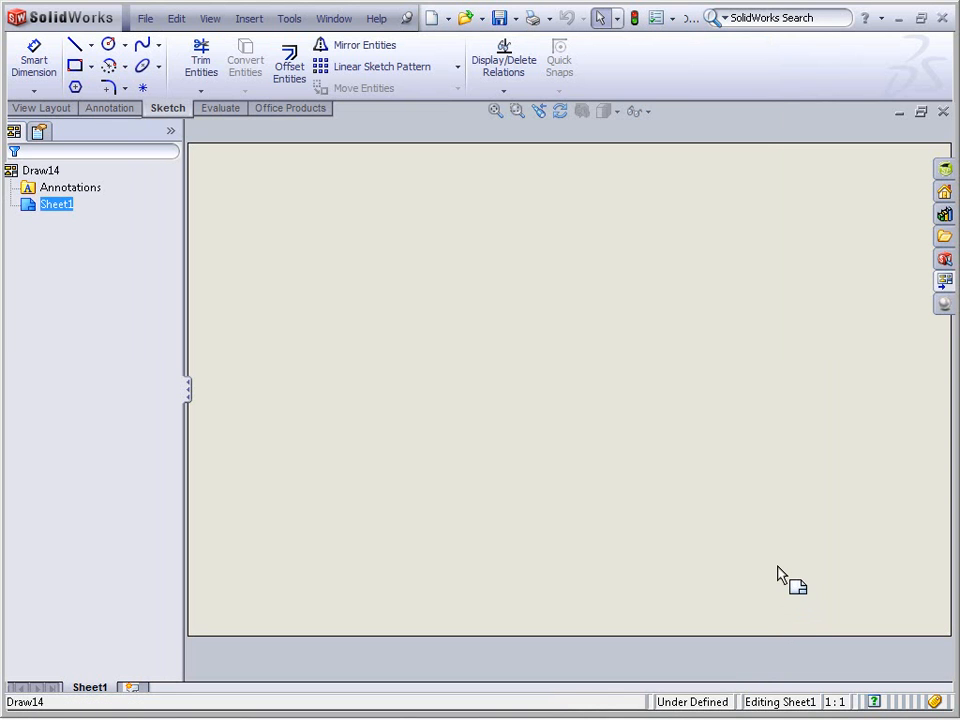
Open the drawing's custom properties and add a Description text property
click(145, 18)
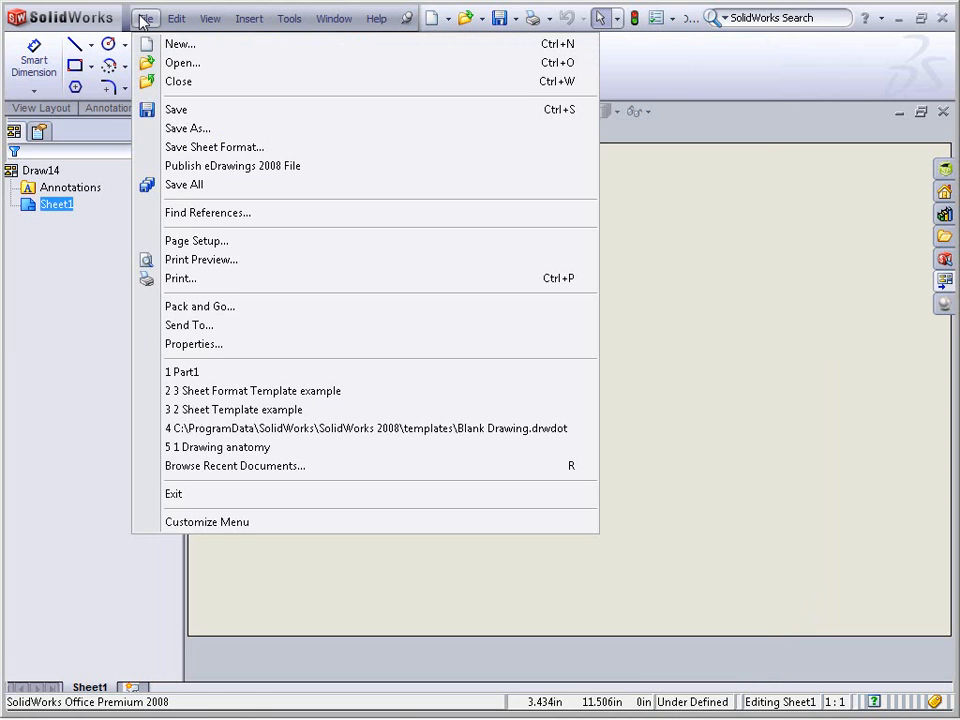
click(215, 344)
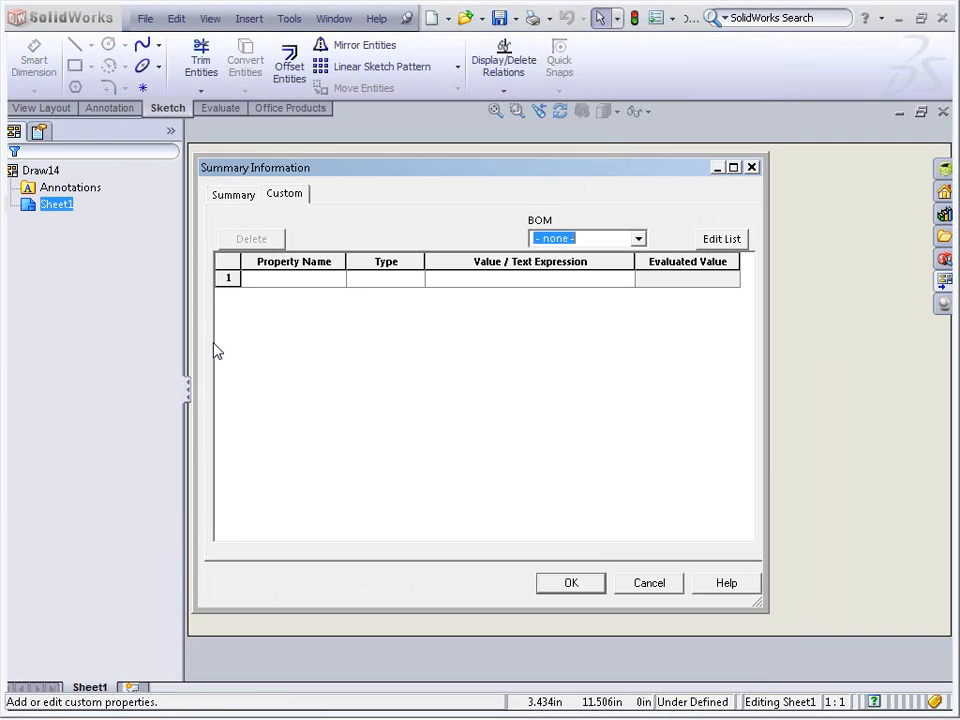
click(338, 280)
click(337, 278)
click(305, 294)
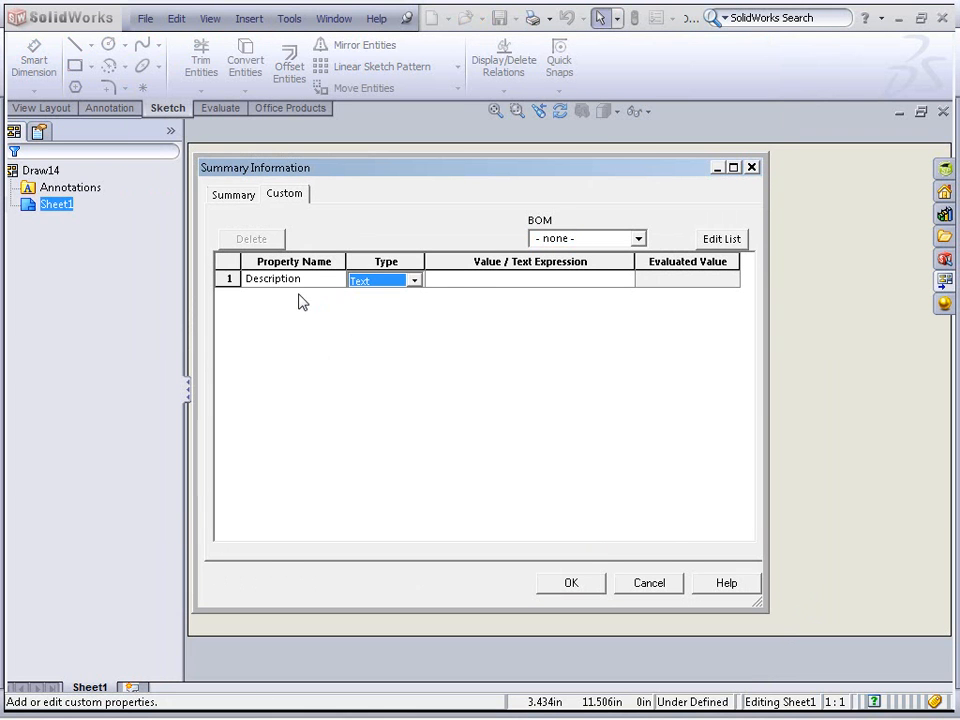
click(466, 283)
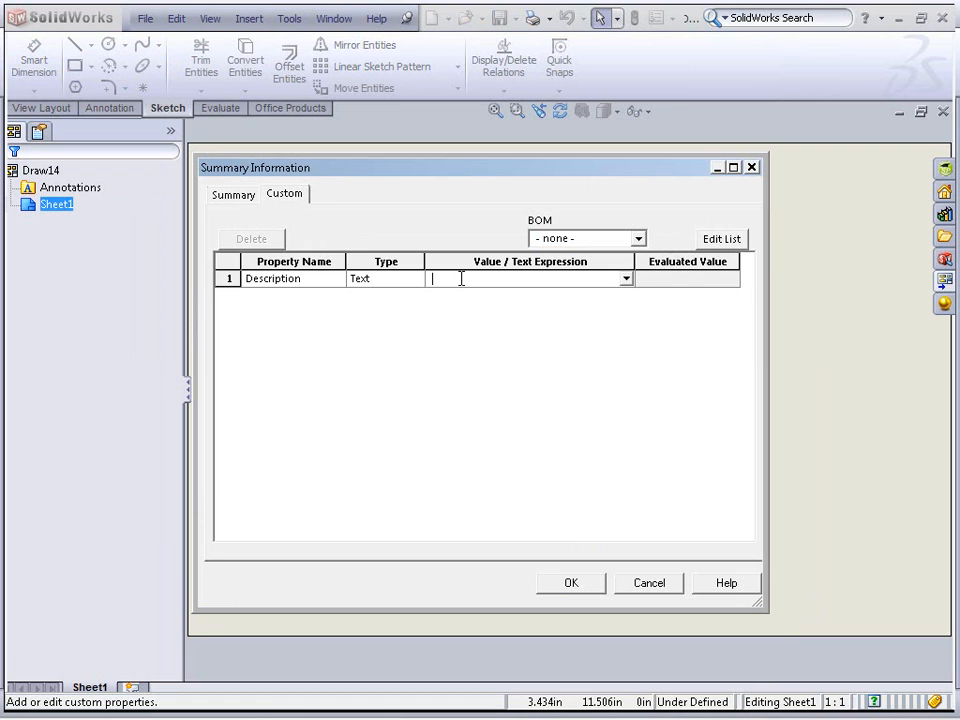
Add a Revision text property as the second custom property
click(338, 297)
click(338, 296)
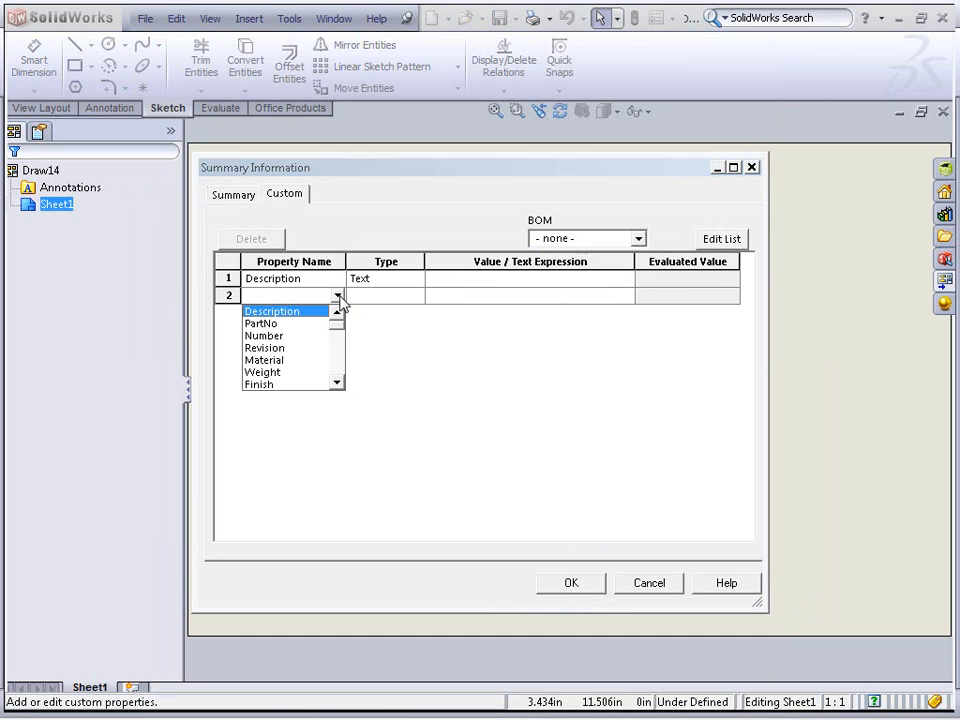
click(284, 350)
click(470, 292)
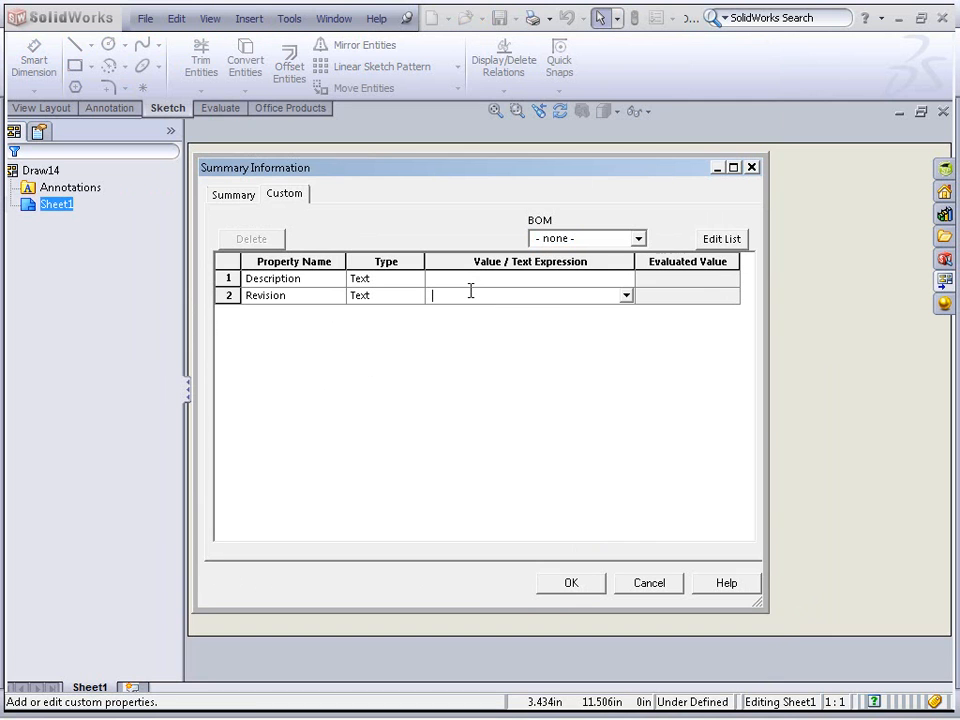
Add a DrawnBy custom property with the drafter's name as value and apply the properties
click(337, 313)
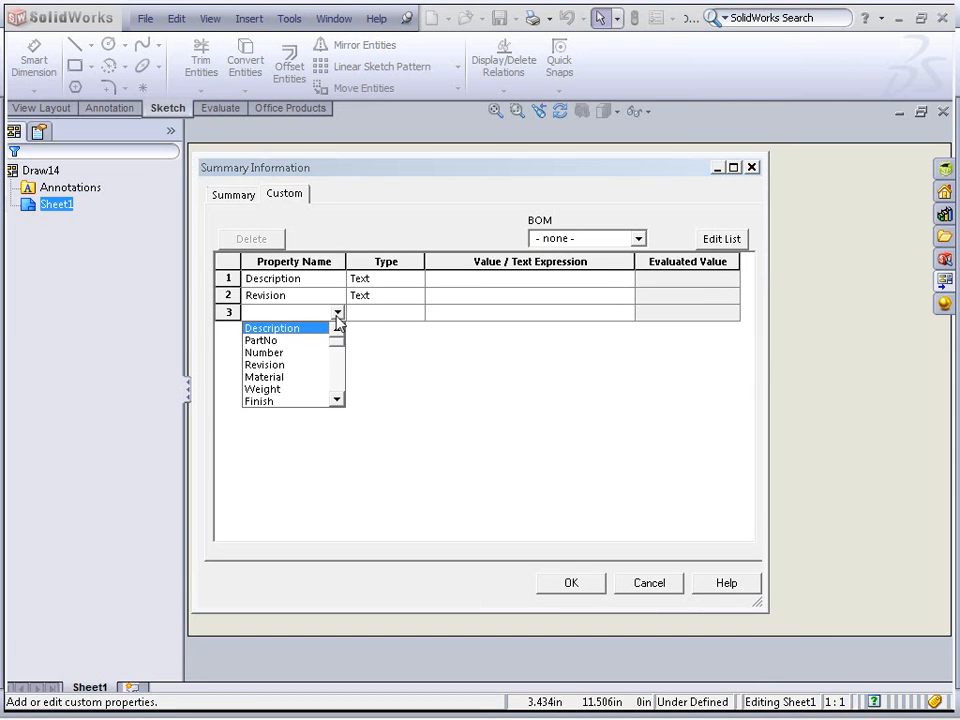
scroll(285, 368, down, 3)
scroll(283, 375, down, 1)
click(268, 356)
click(444, 312)
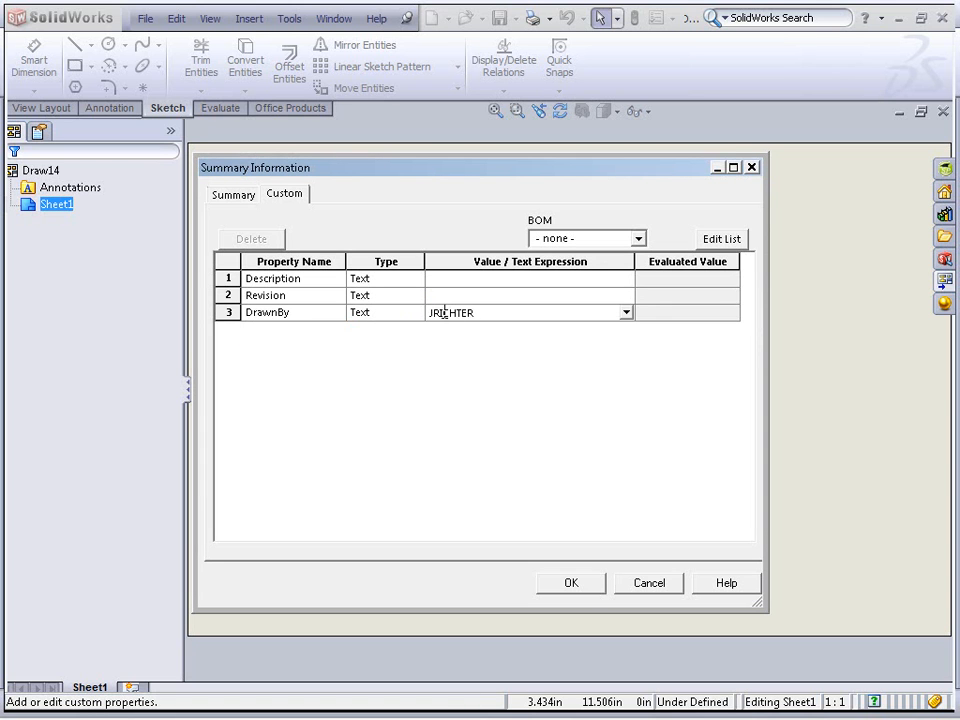
click(570, 582)
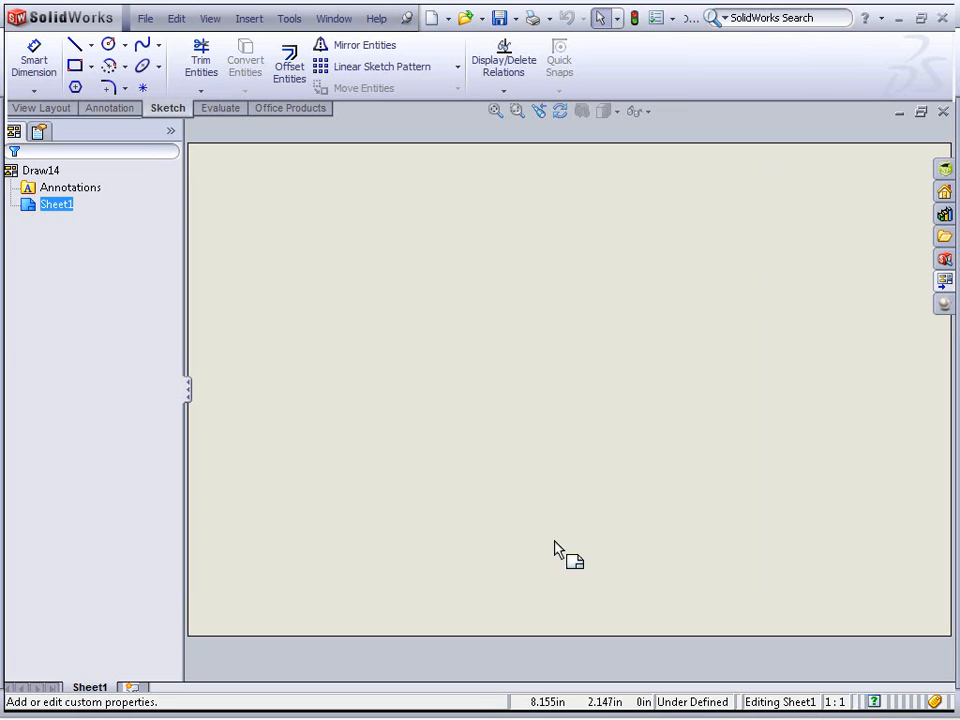
Insert a predefined drawing view near the lower middle of the sheet with Front orientation
click(248, 20)
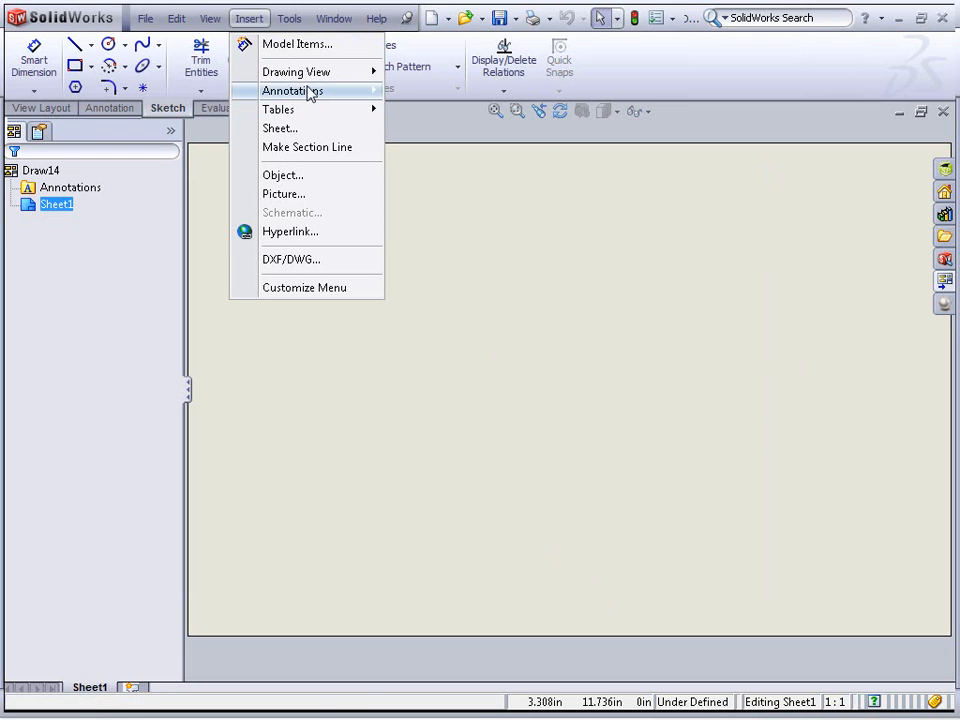
mouse_move(321, 73)
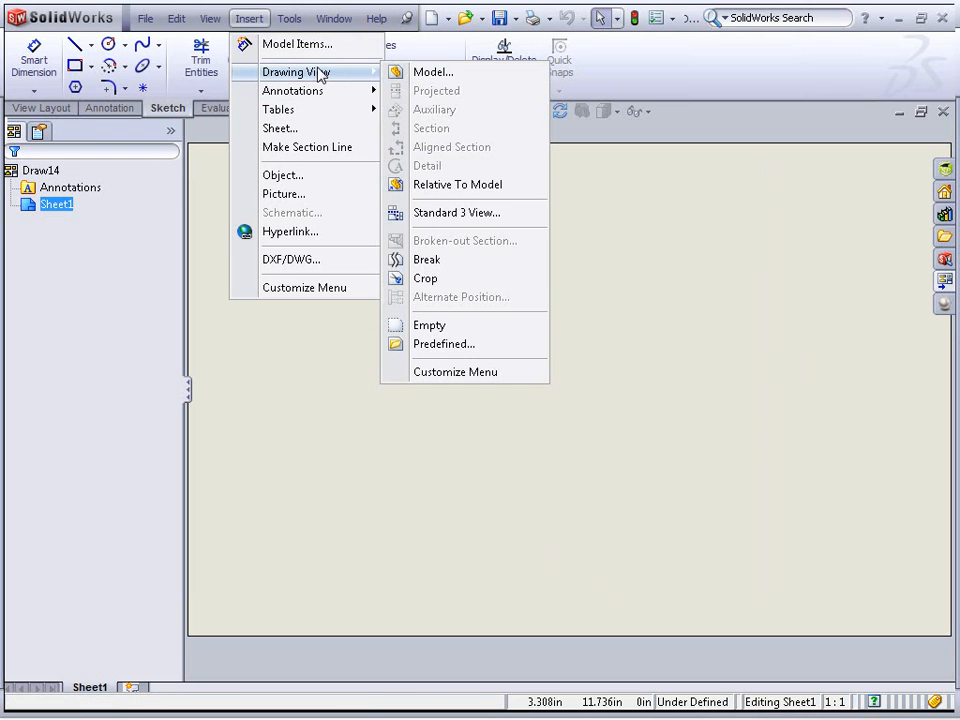
click(447, 344)
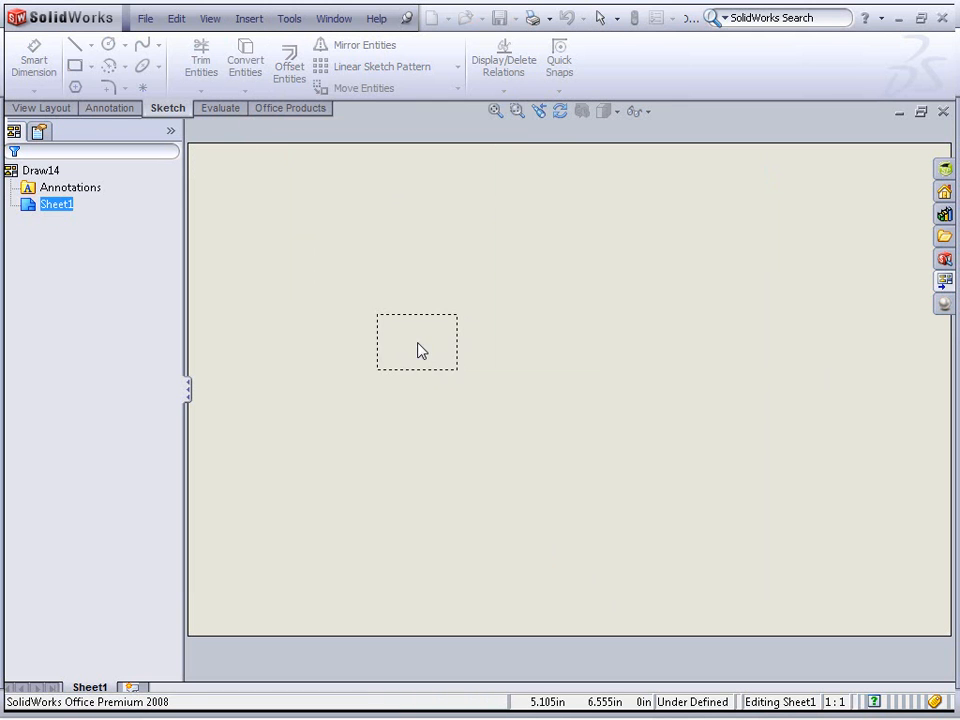
click(404, 442)
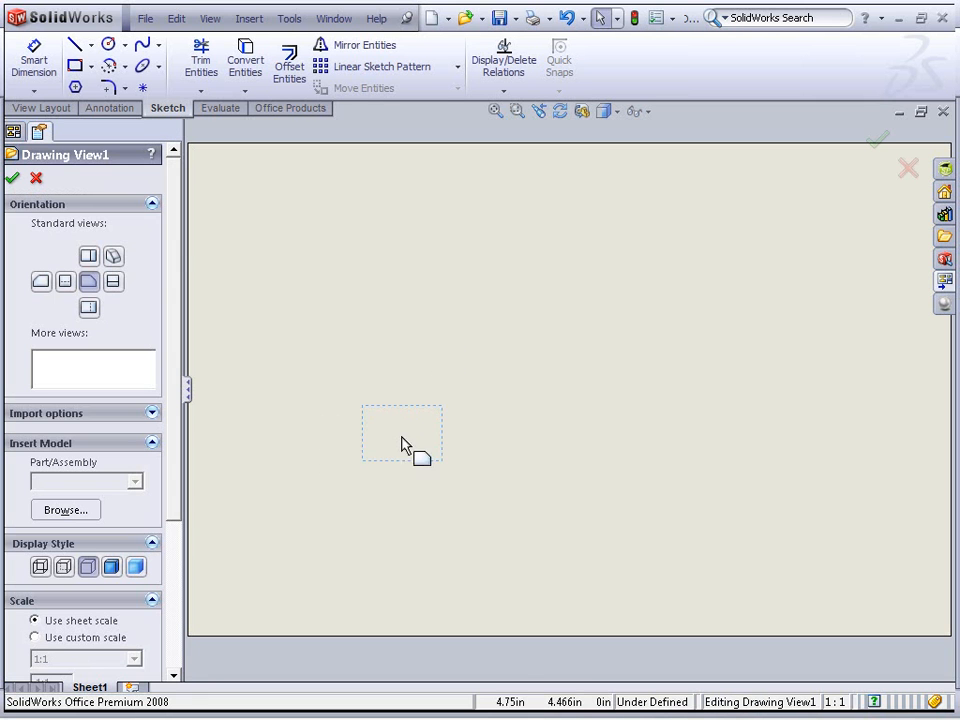
click(88, 258)
click(116, 256)
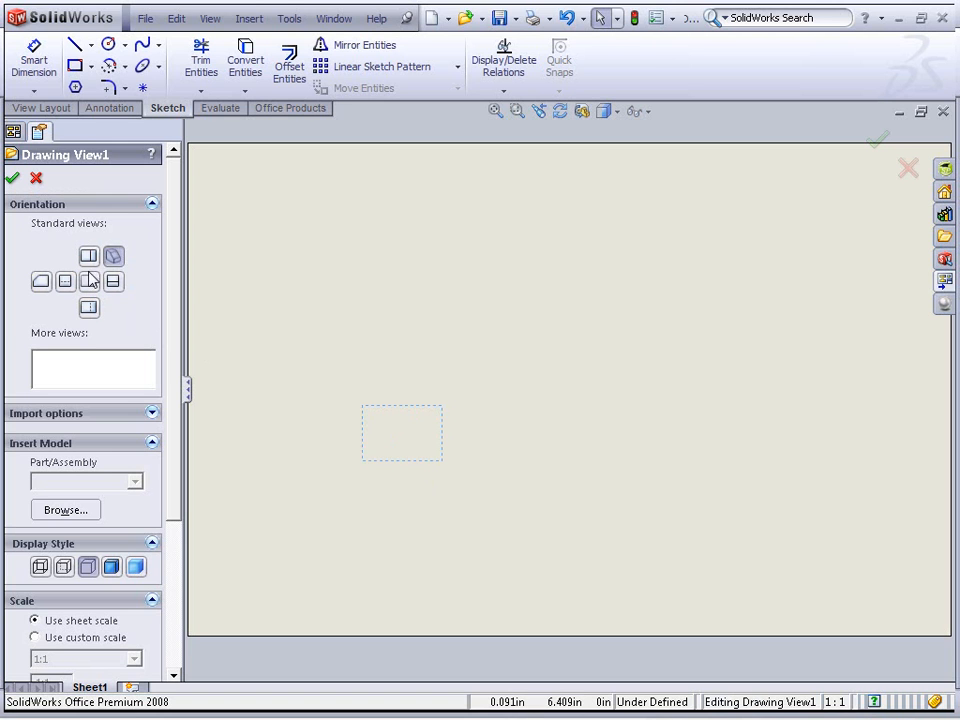
click(89, 284)
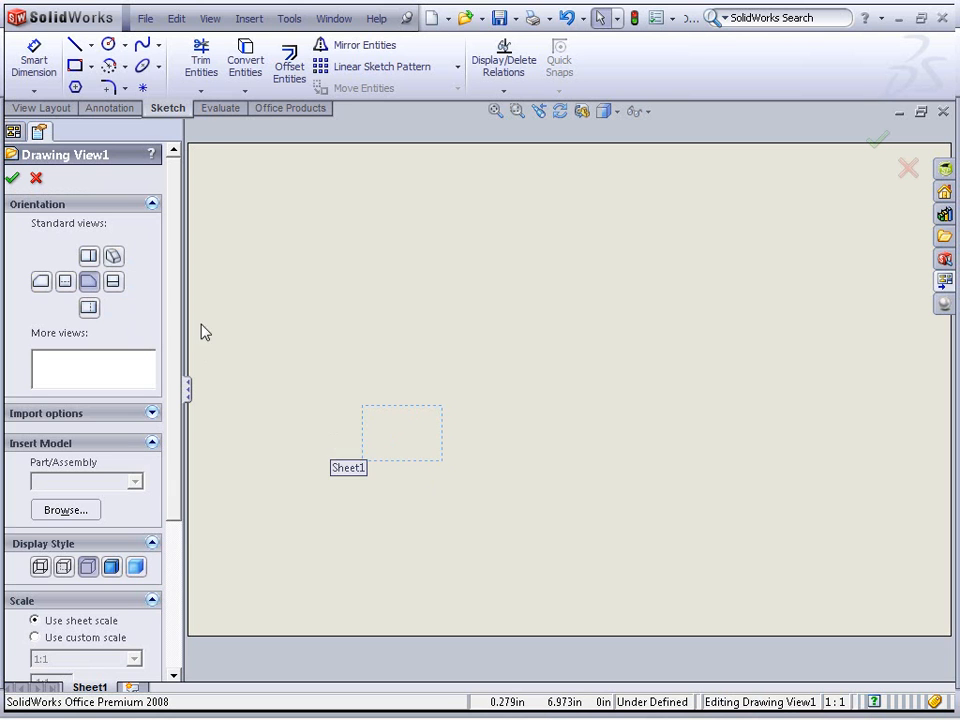
click(12, 178)
Confirm the front view and project a right view, a top view and an isometric view from it
click(424, 291)
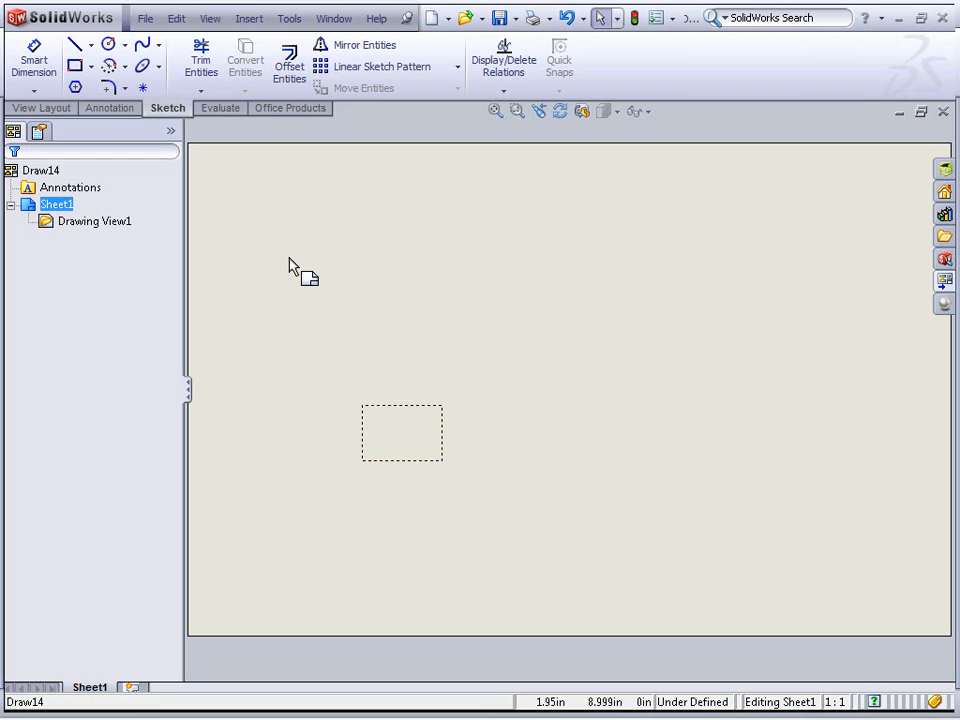
click(41, 107)
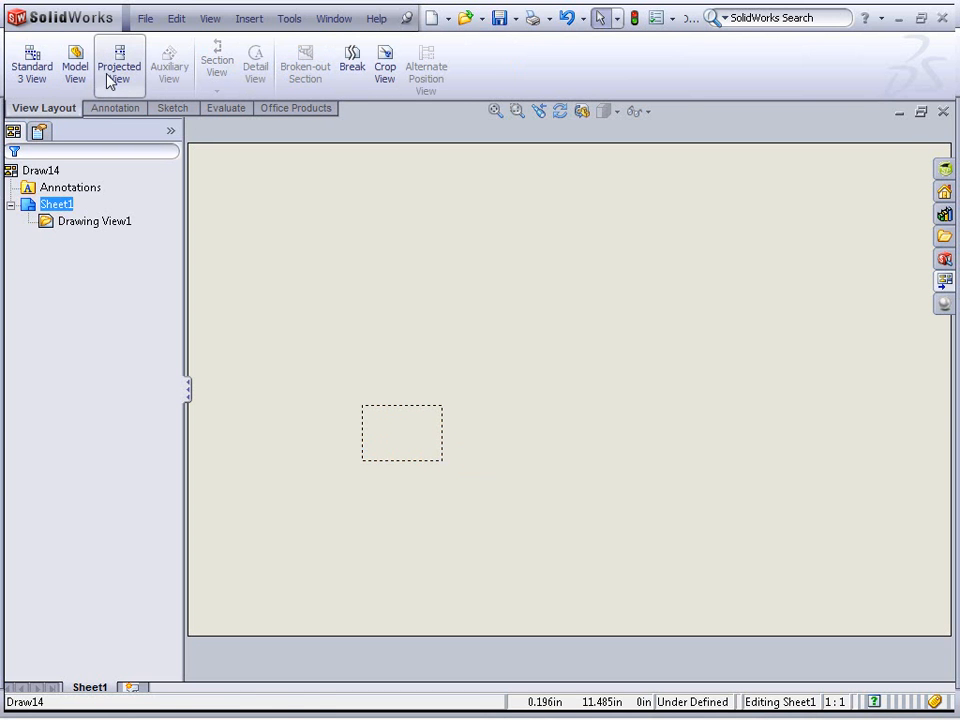
click(109, 77)
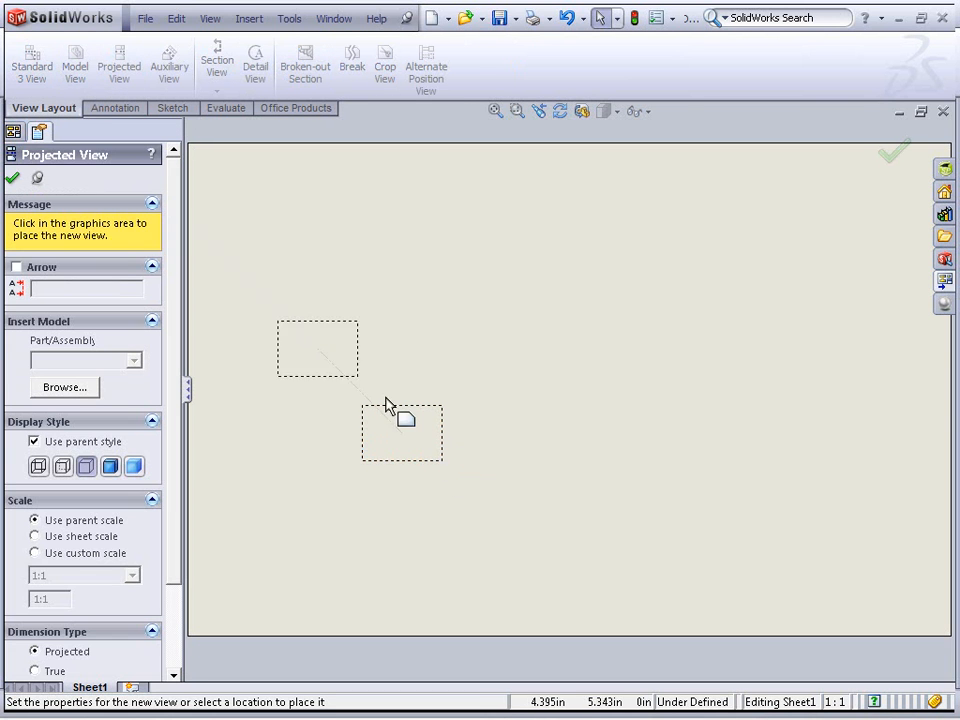
click(585, 442)
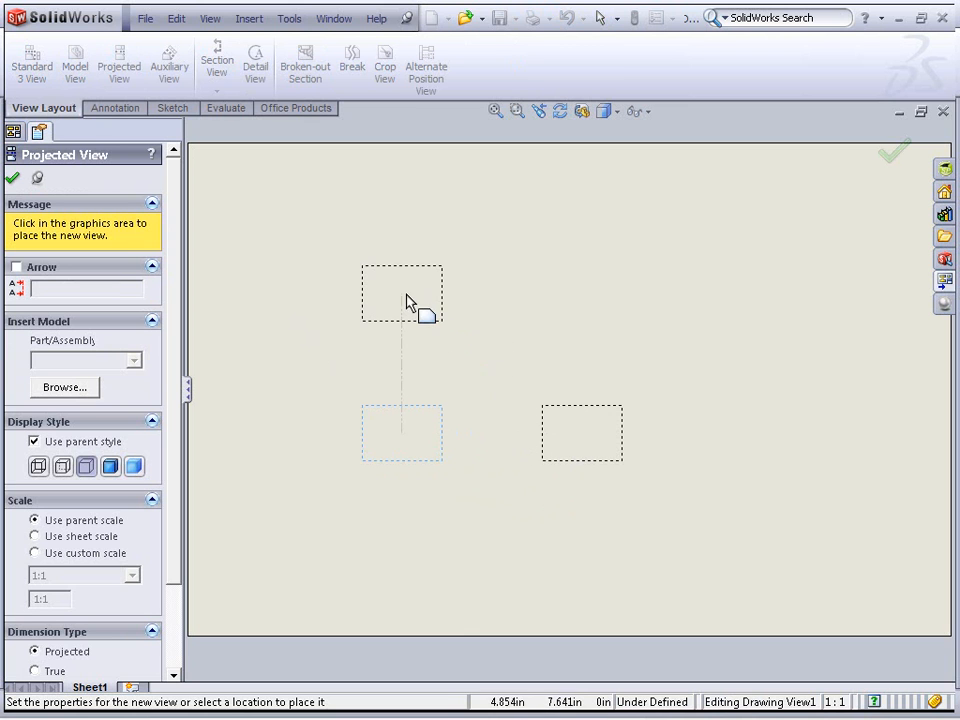
click(420, 302)
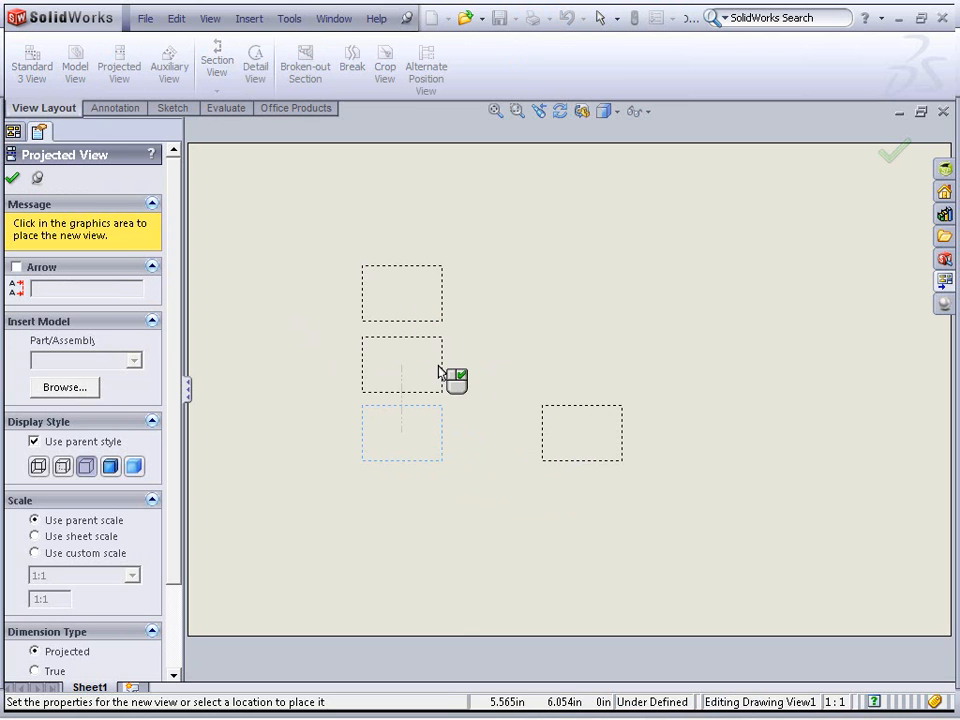
right_click(630, 317)
click(631, 323)
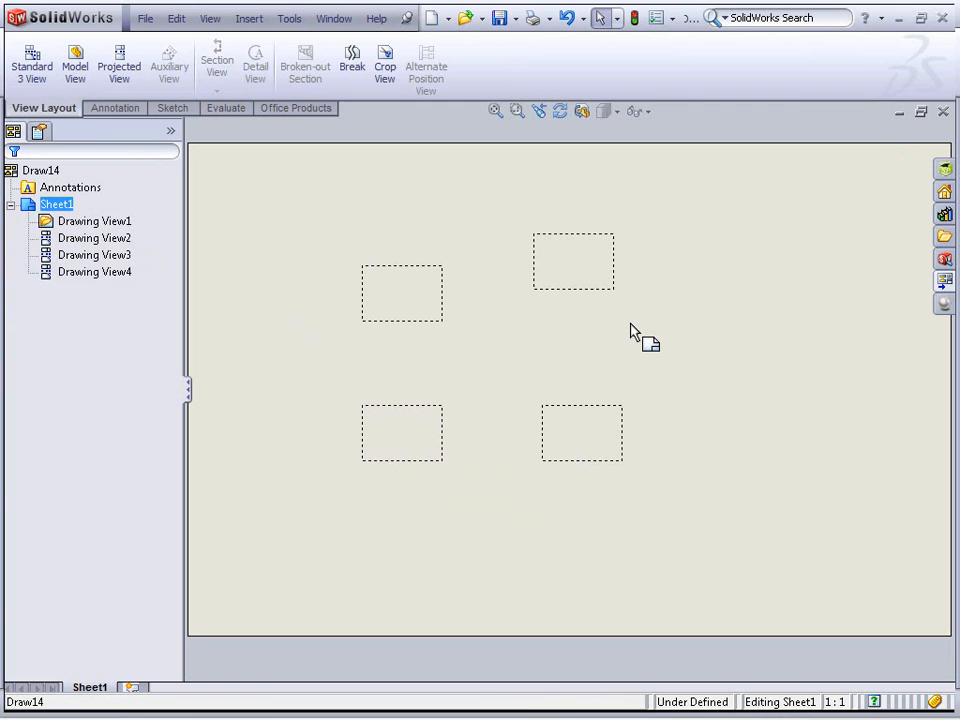
Insert the pattern set up part into the predefined views from the file explorer and shift the isometric view slightly right
click(944, 237)
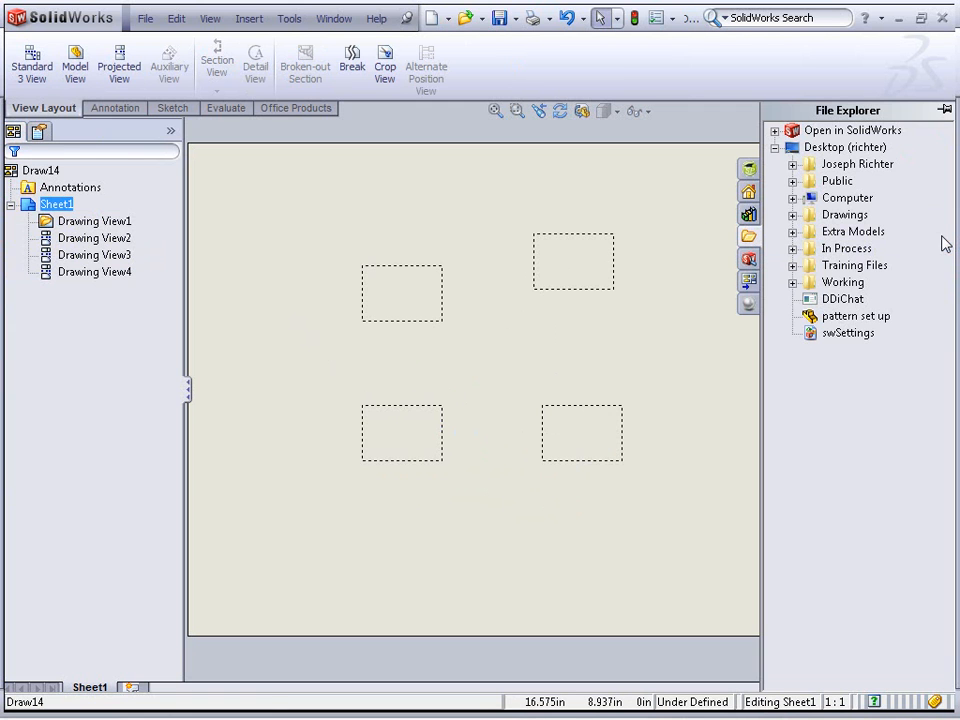
mouse_move(855, 316)
mouse_down()
mouse_move(418, 440)
mouse_move(429, 440)
mouse_up()
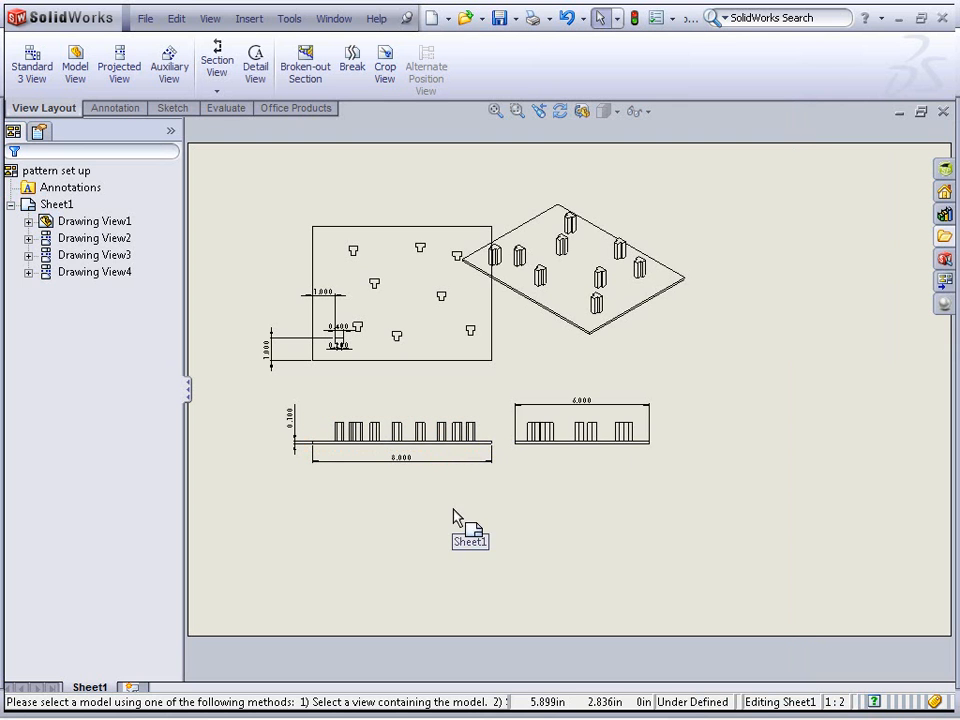
drag(670, 343, 705, 338)
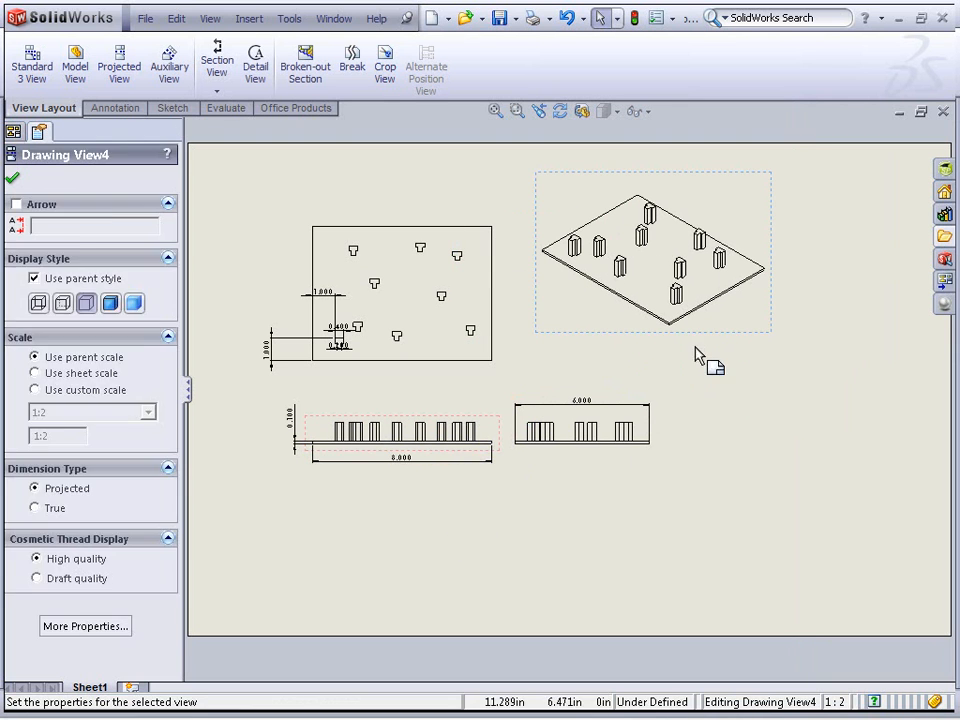
click(709, 388)
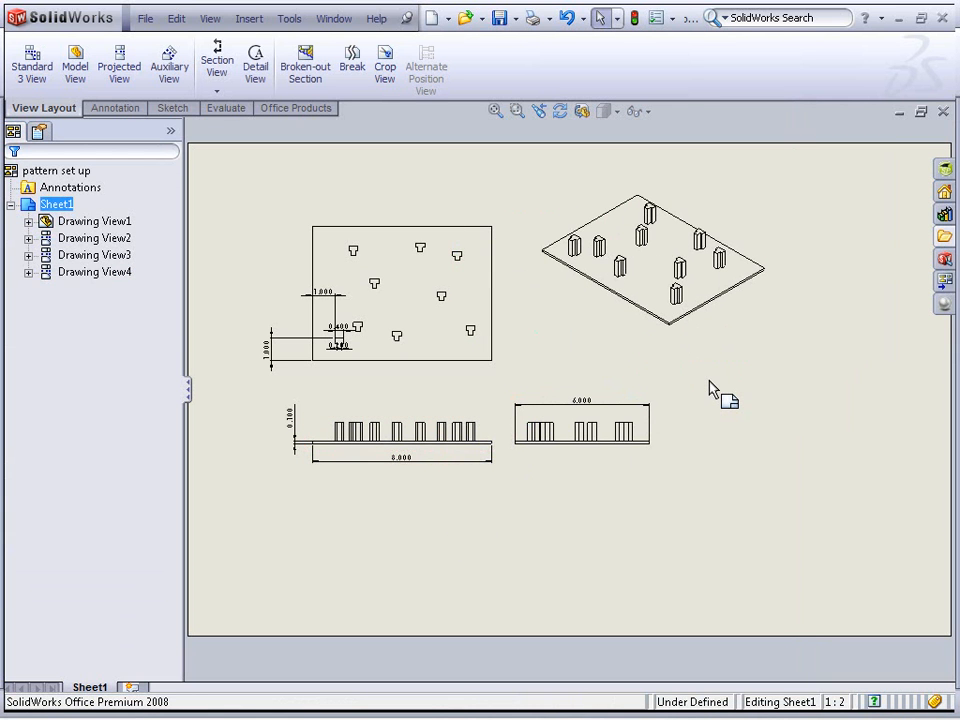
Open the part from the isometric view, then close it without saving
right_click(634, 238)
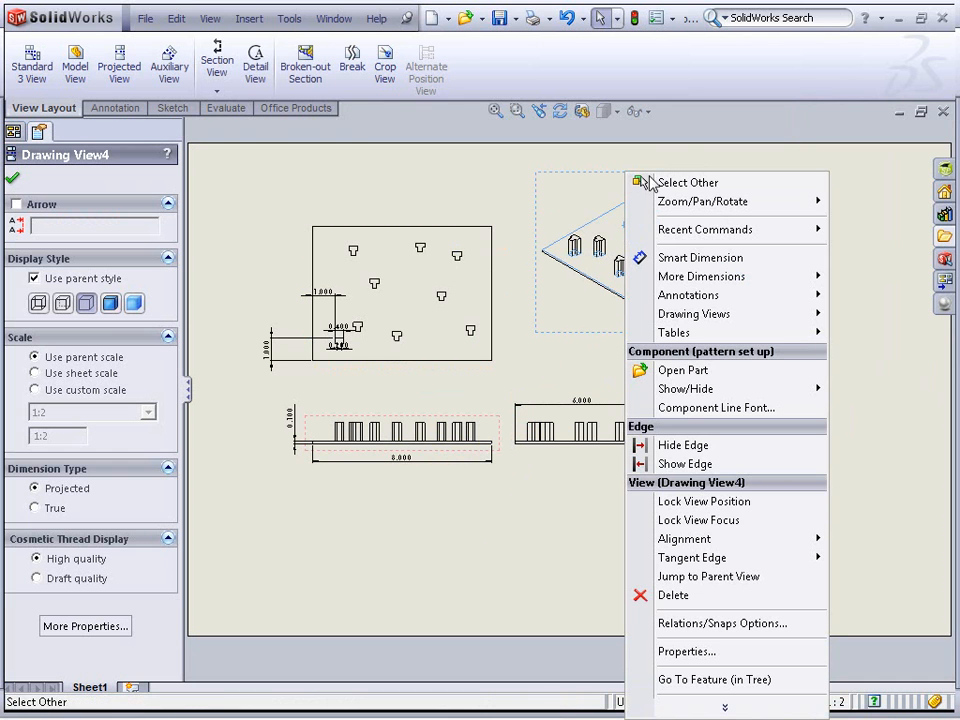
click(689, 369)
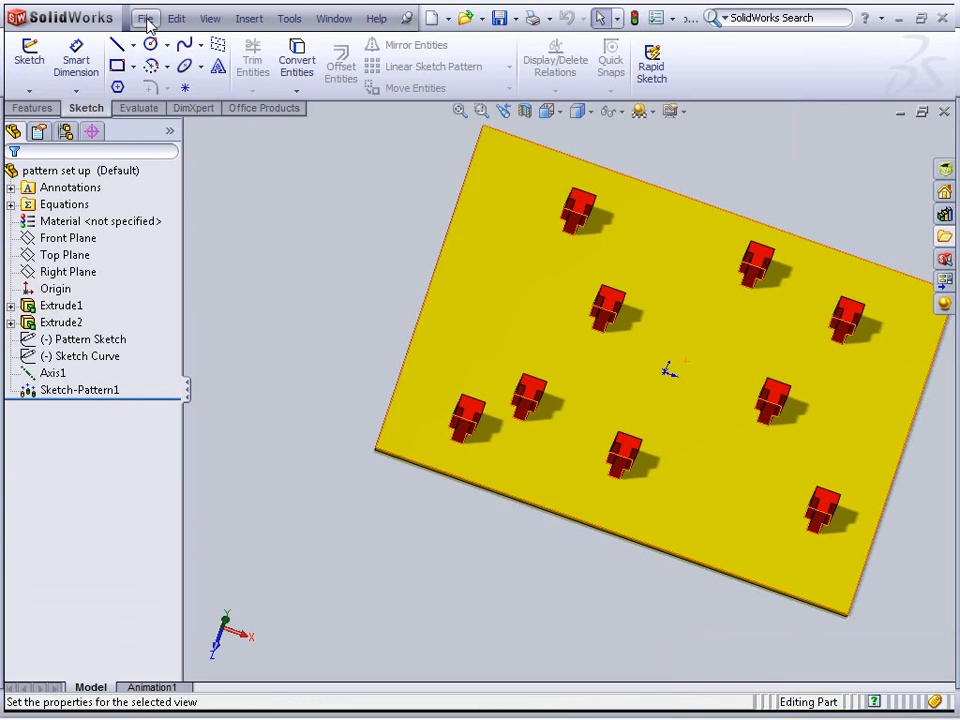
click(146, 20)
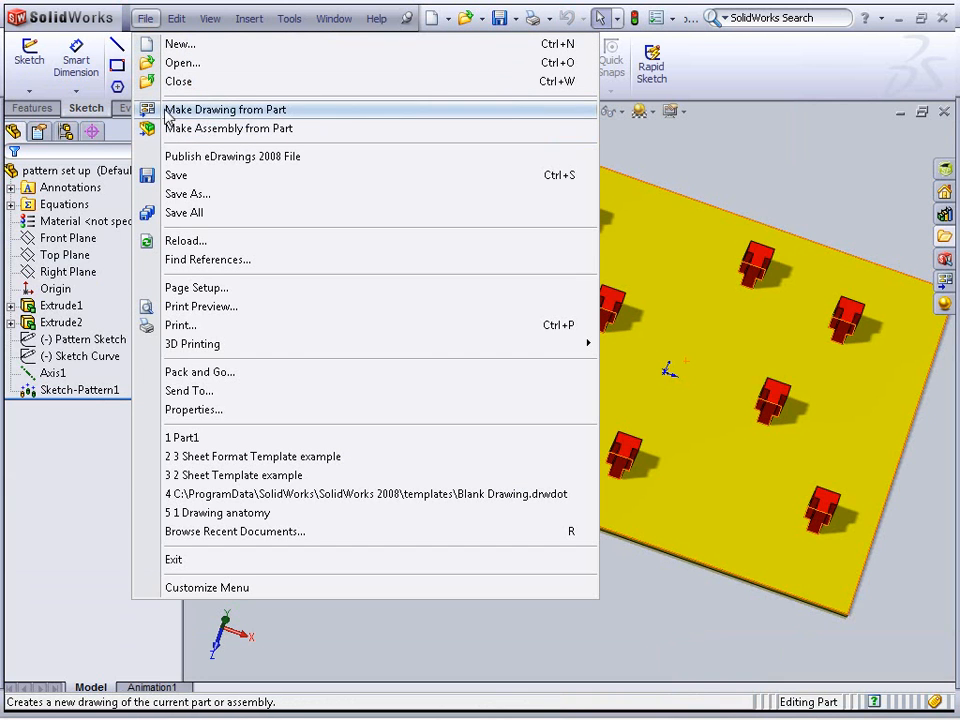
click(722, 146)
click(944, 110)
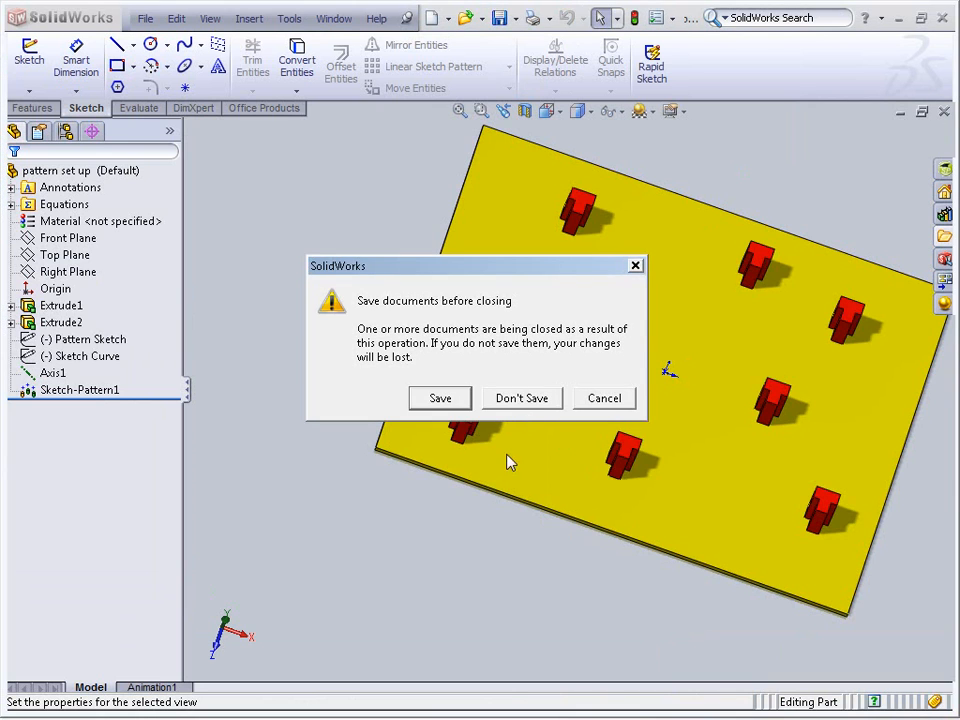
click(534, 402)
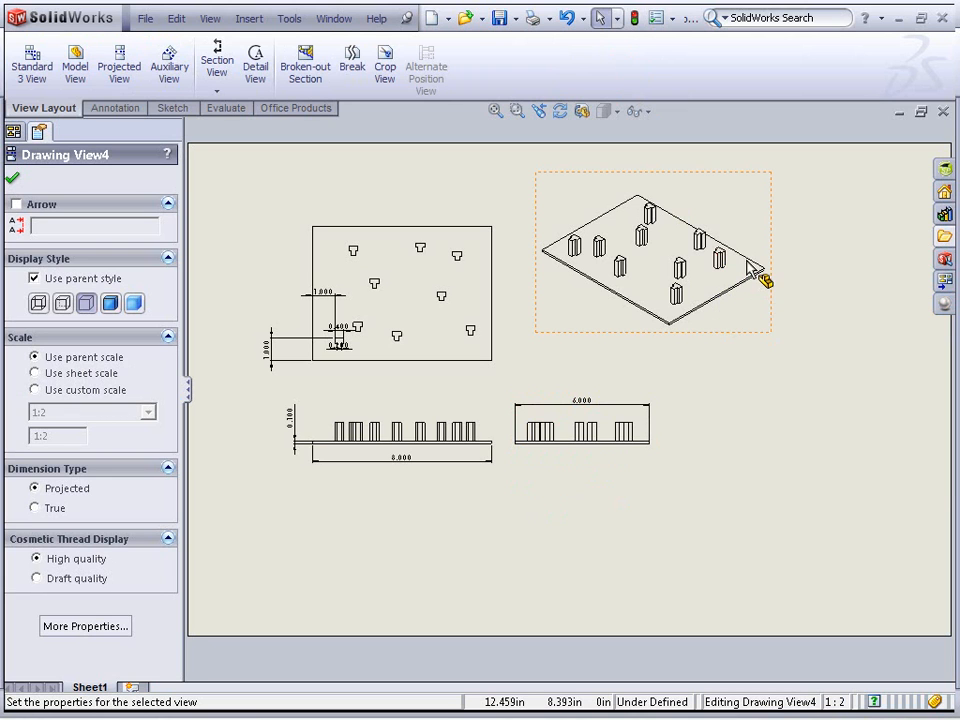
Change the sheet to the standard A - Landscape size with its sheet format displayed
right_click(808, 262)
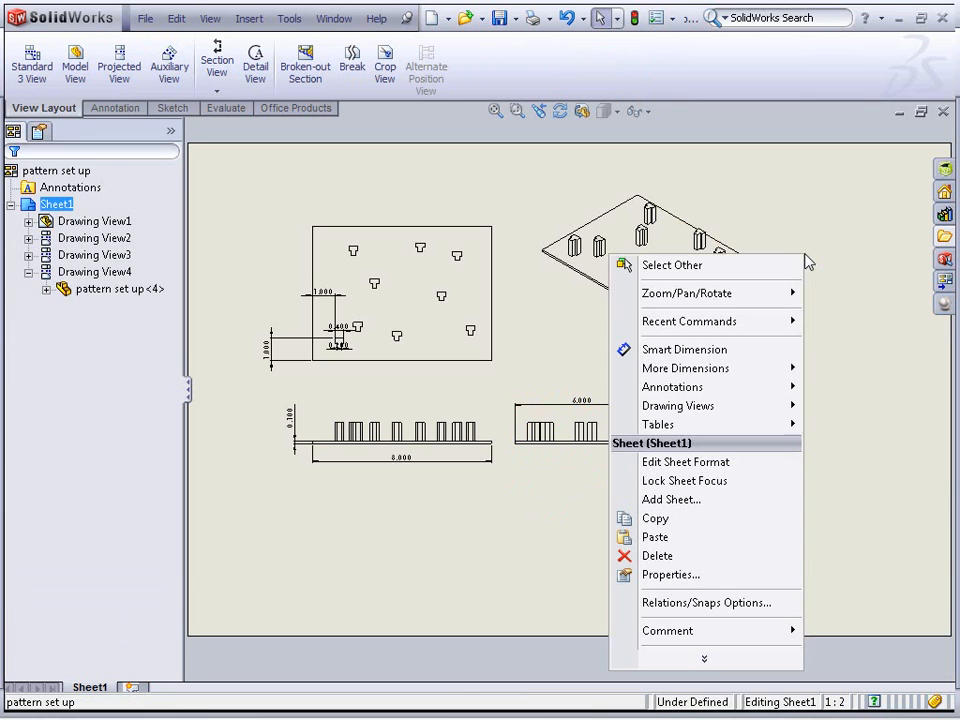
click(789, 574)
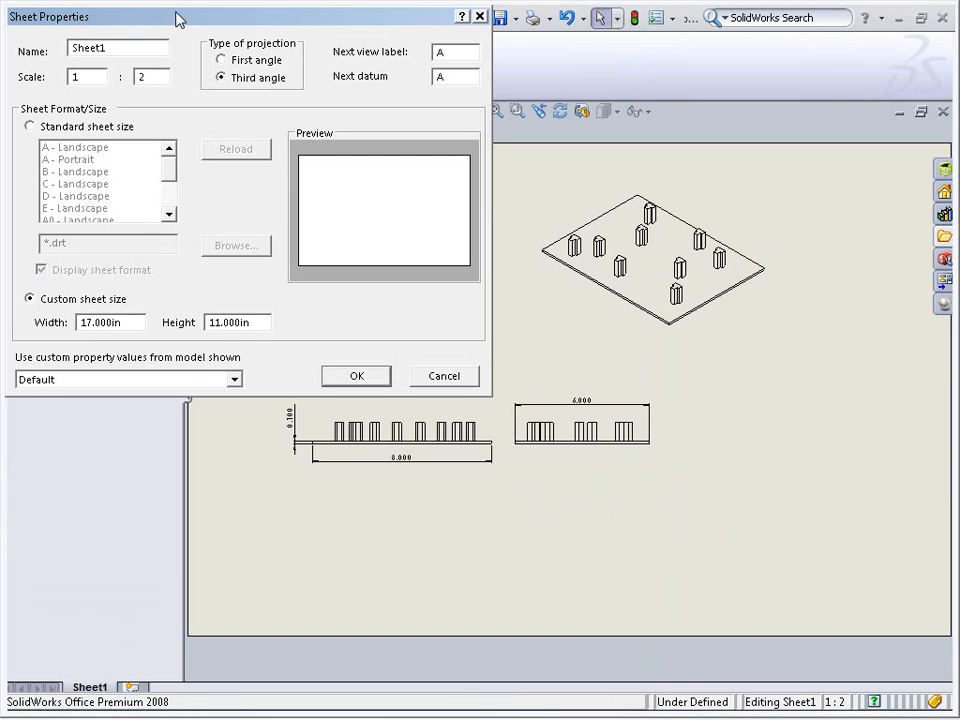
drag(131, 19, 372, 157)
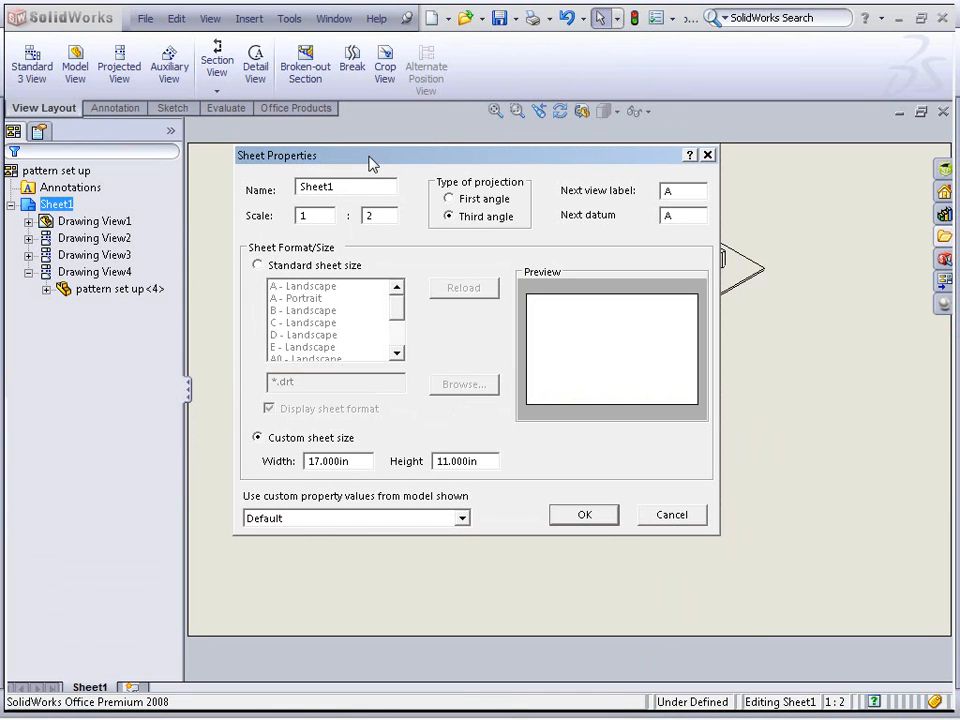
click(326, 265)
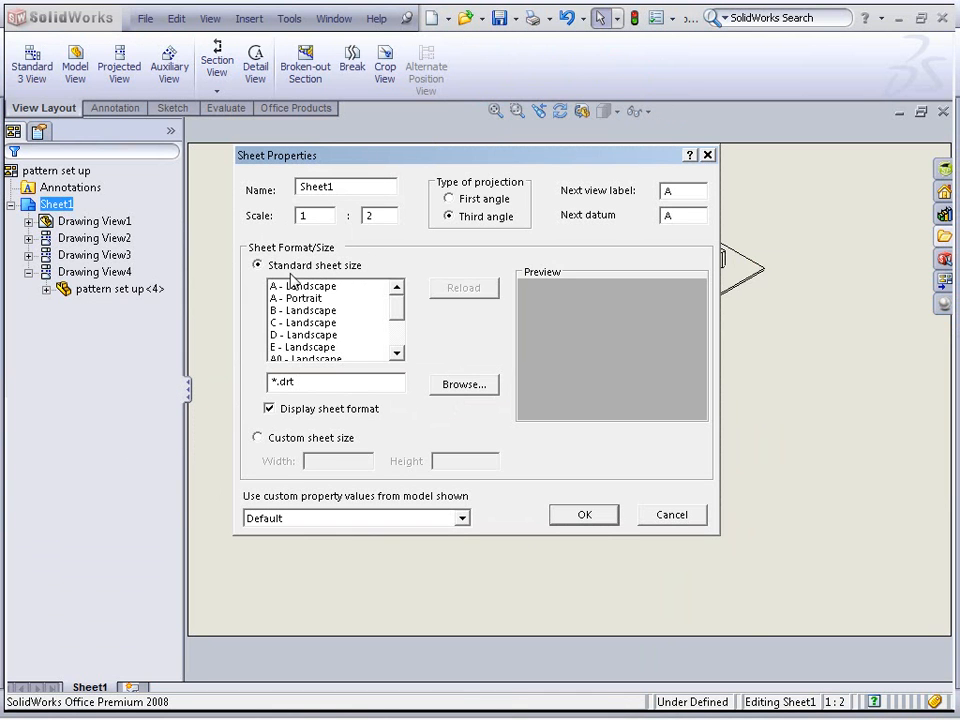
click(319, 288)
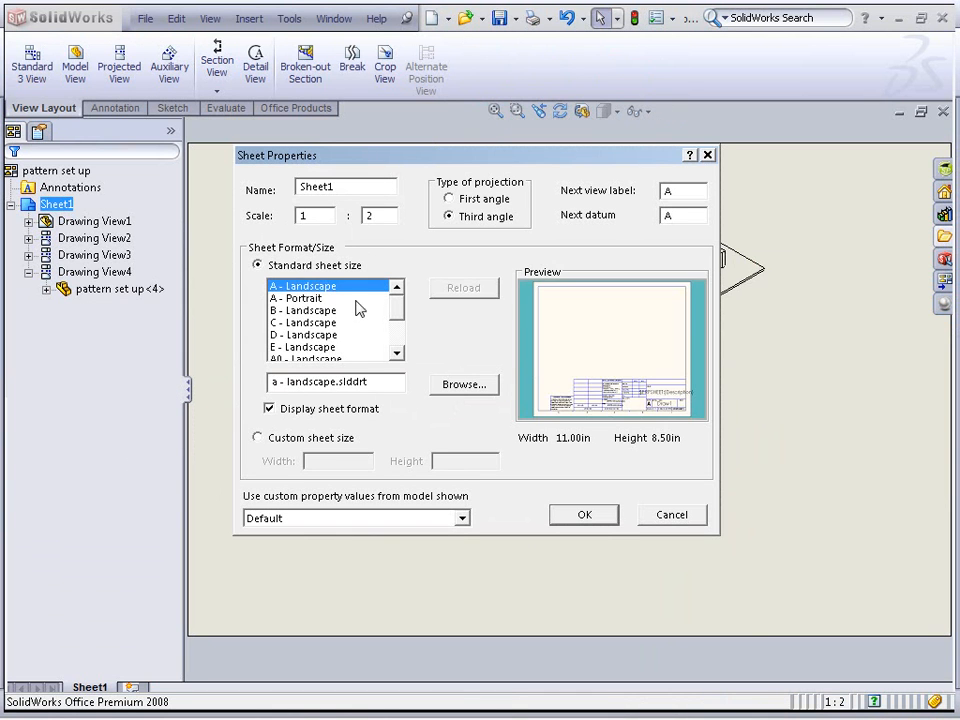
click(585, 516)
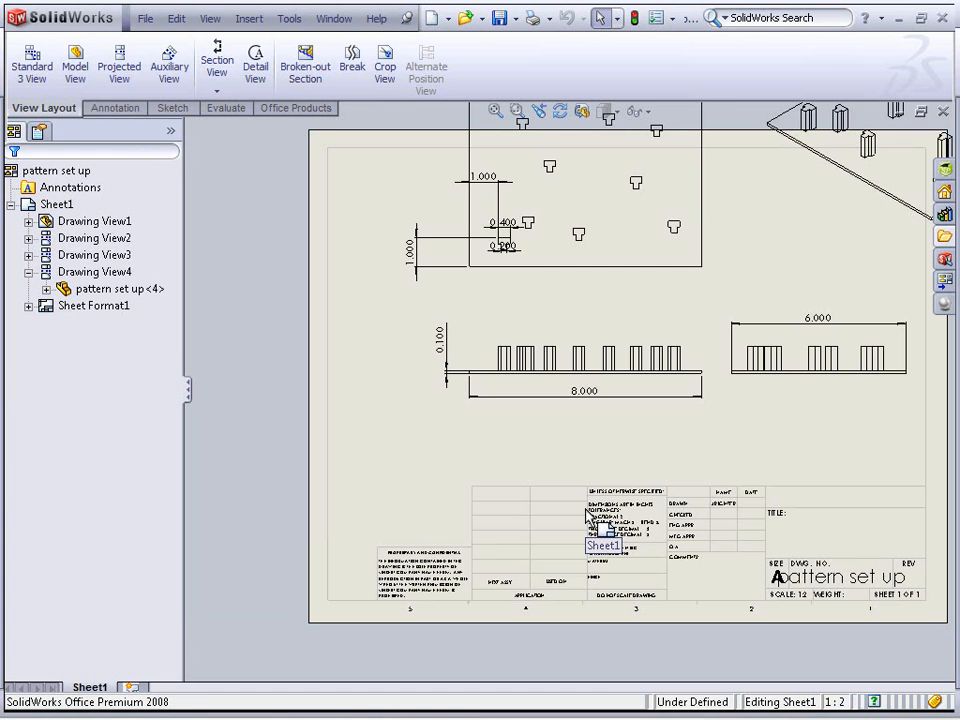
Change the sheet to the standard B - Landscape size
scroll(540, 530, up, 3)
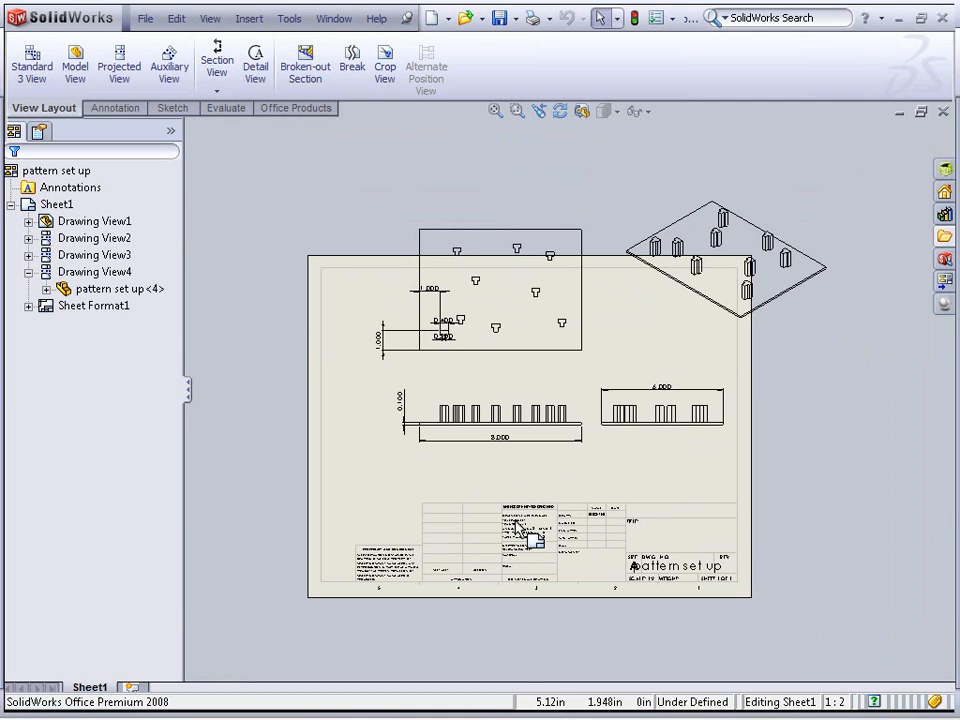
right_click(390, 486)
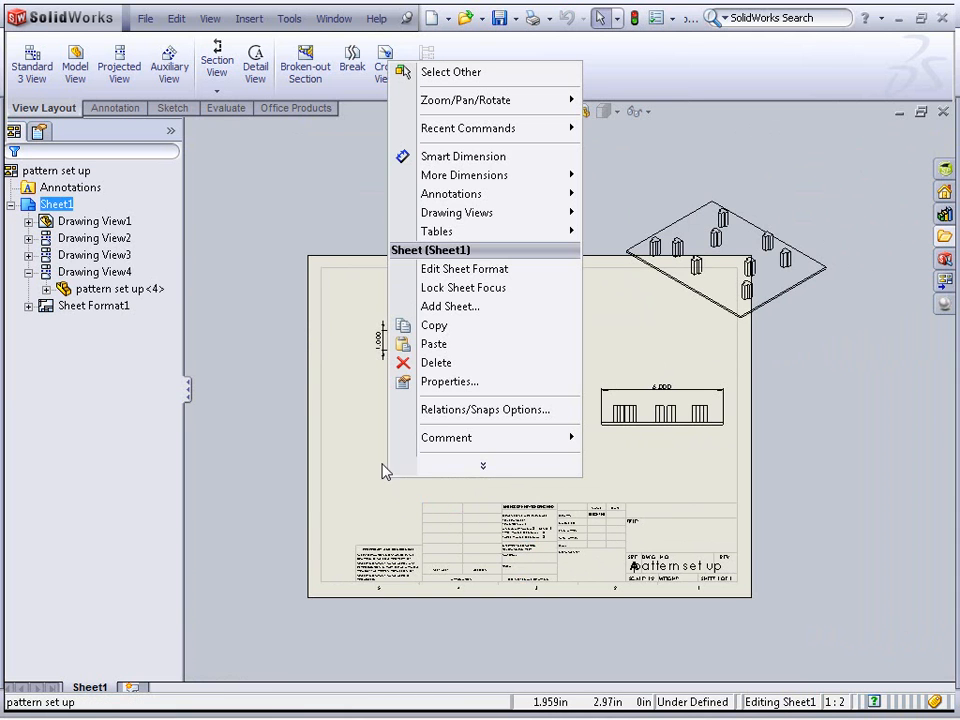
click(485, 382)
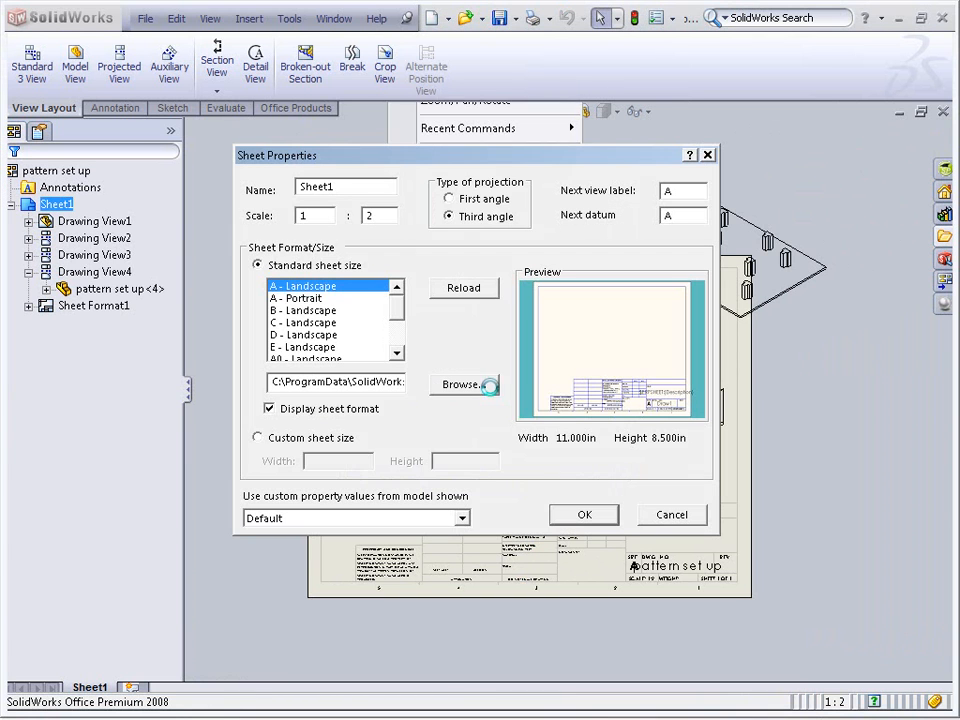
click(302, 312)
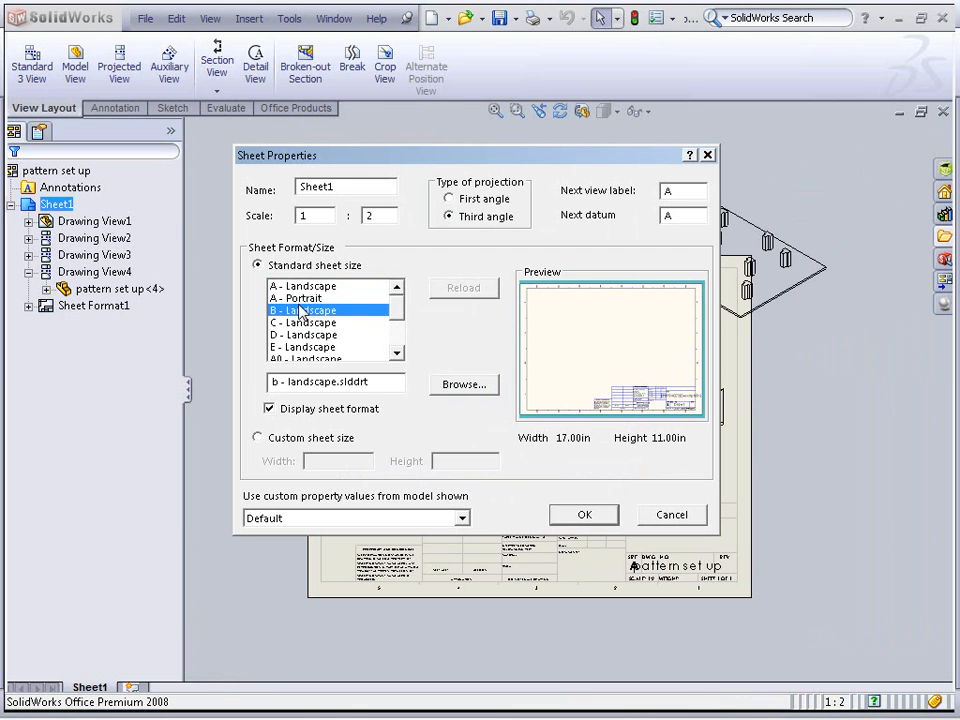
click(584, 514)
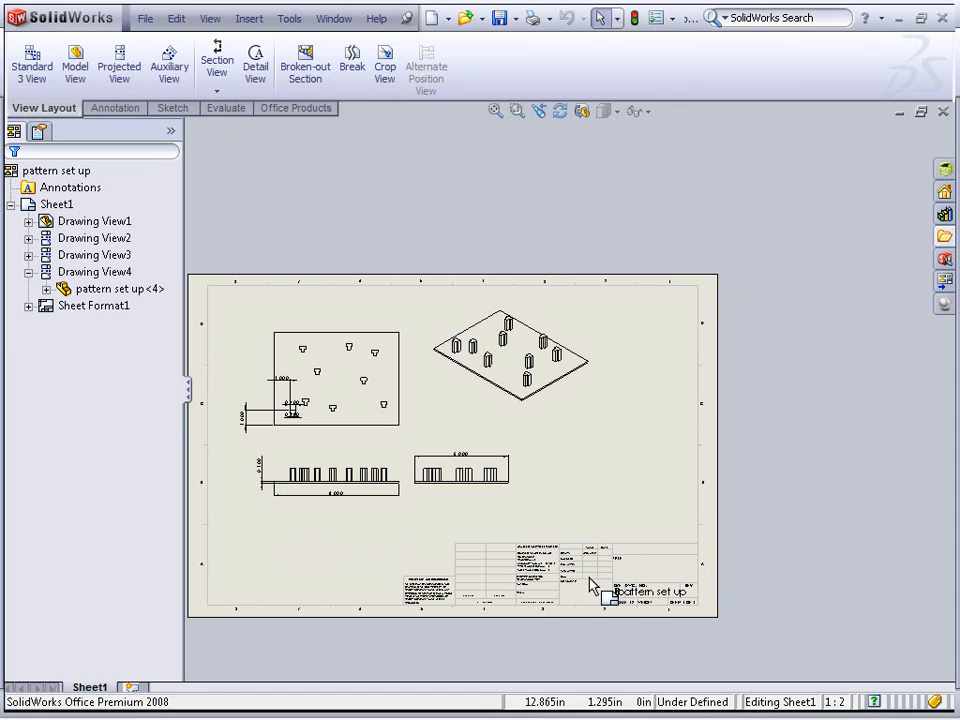
Zoom into the title block and switch to editing the sheet format
scroll(596, 583, down, 5)
scroll(585, 483, down, 3)
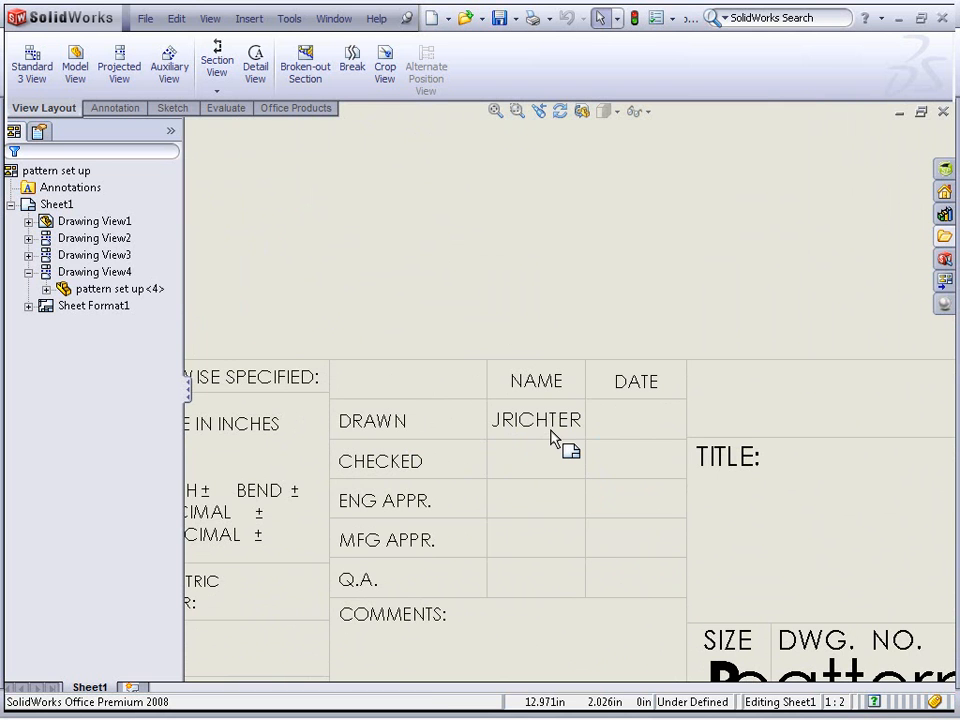
mouse_move(581, 455)
middle_down()
mouse_move(446, 373)
mouse_move(424, 343)
middle_up()
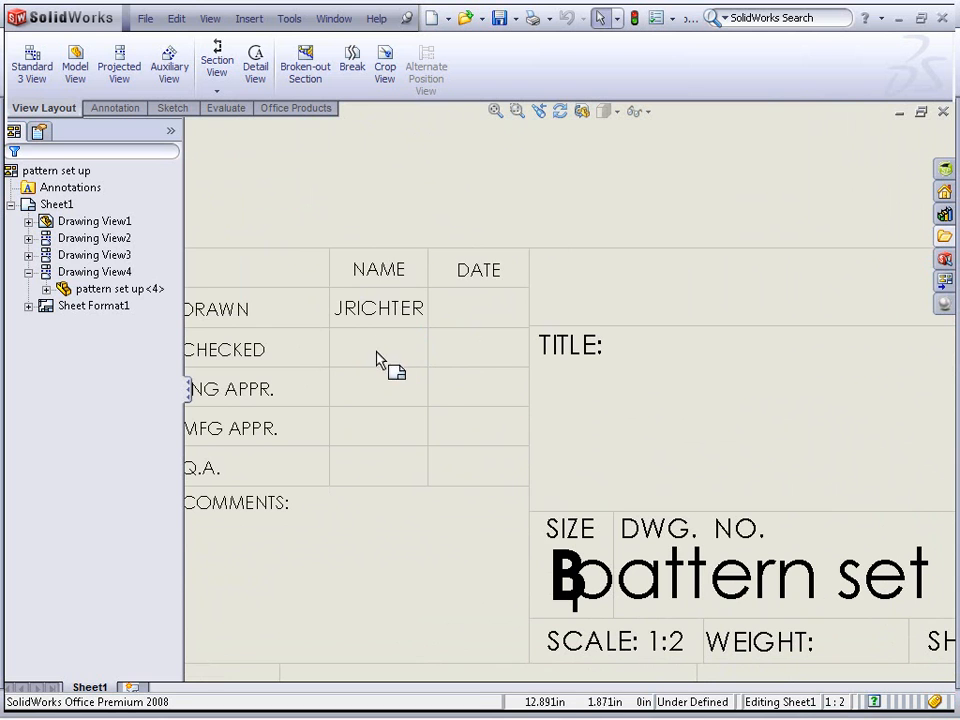
right_click(368, 178)
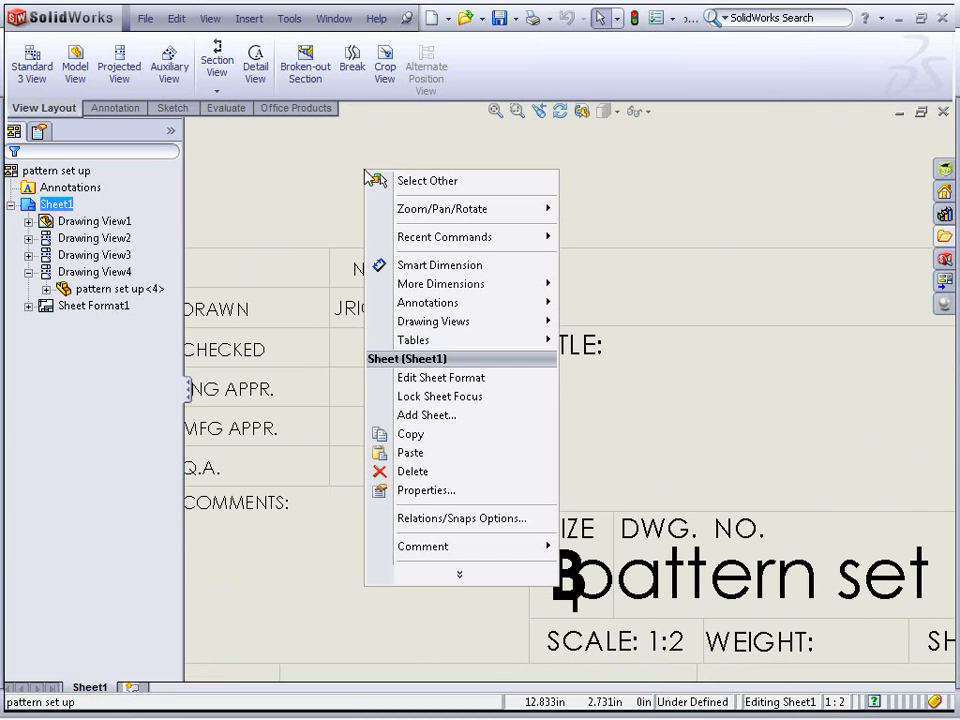
click(483, 384)
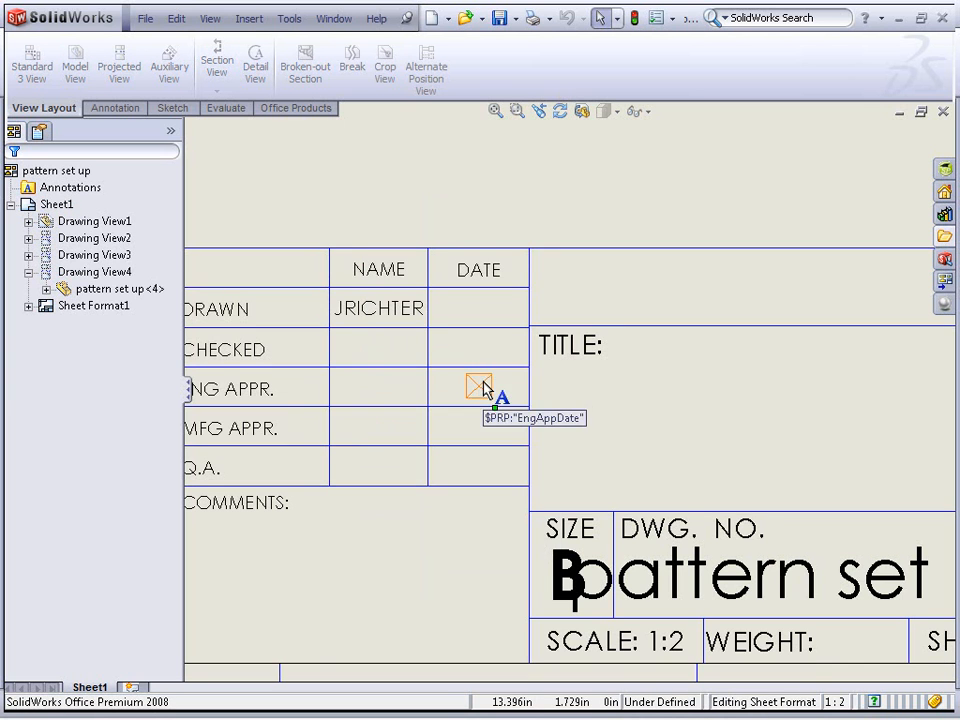
scroll(529, 287, down, 2)
middle_drag(702, 325, 651, 270)
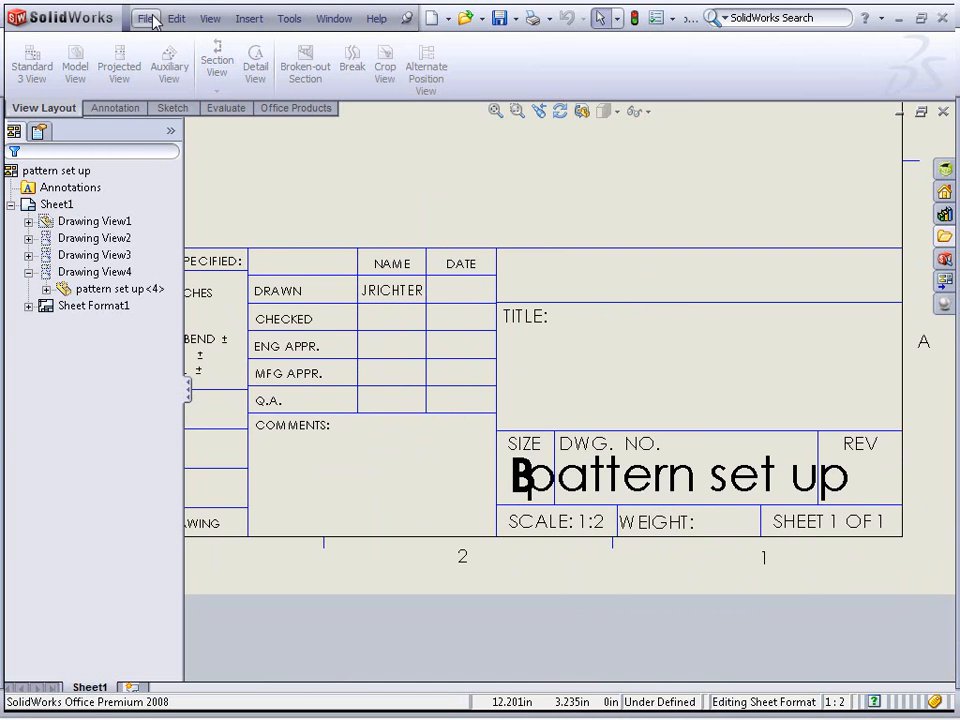
Turn on the display of annotation link errors in the drawing
click(209, 19)
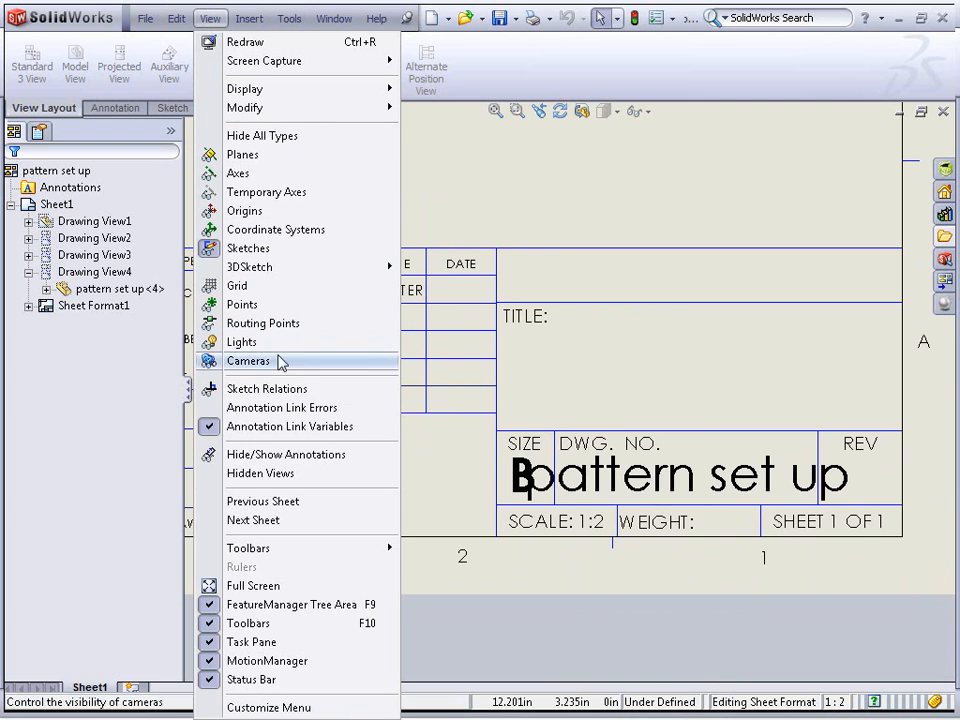
click(310, 414)
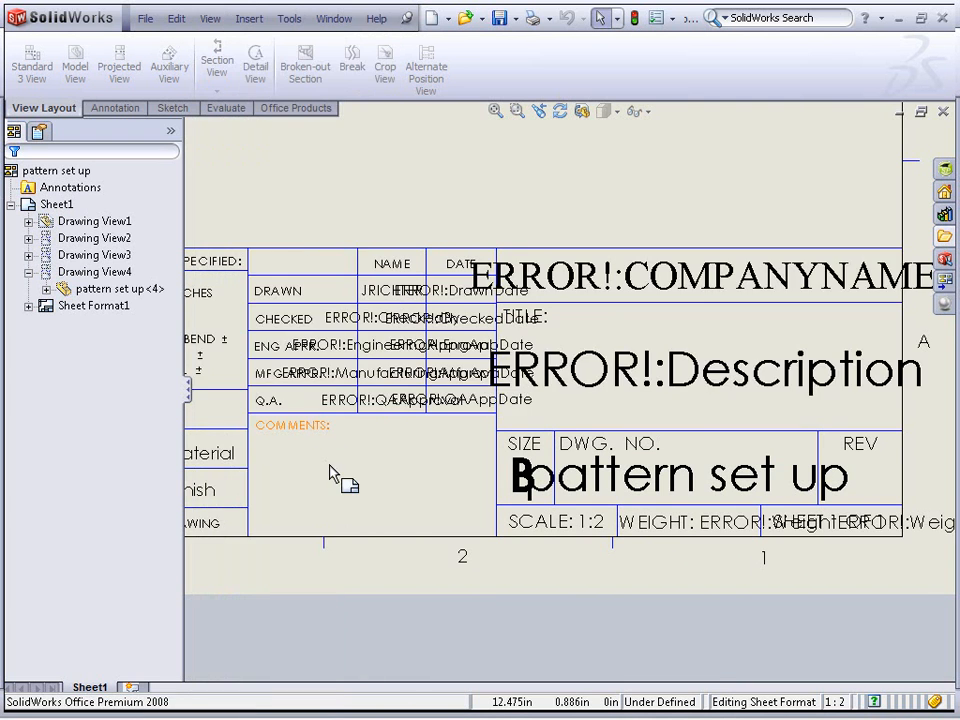
mouse_move(634, 402)
middle_down()
mouse_move(589, 394)
mouse_move(530, 403)
middle_up()
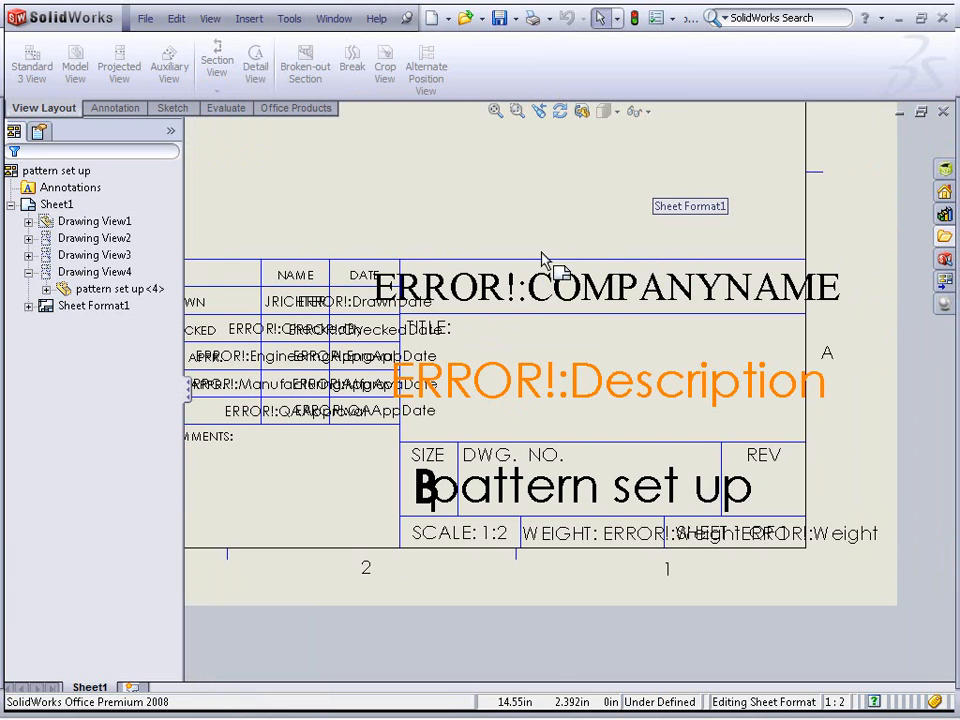
Inspect the property links behind the company name, description and drawn date notes in the title block
double_click(521, 300)
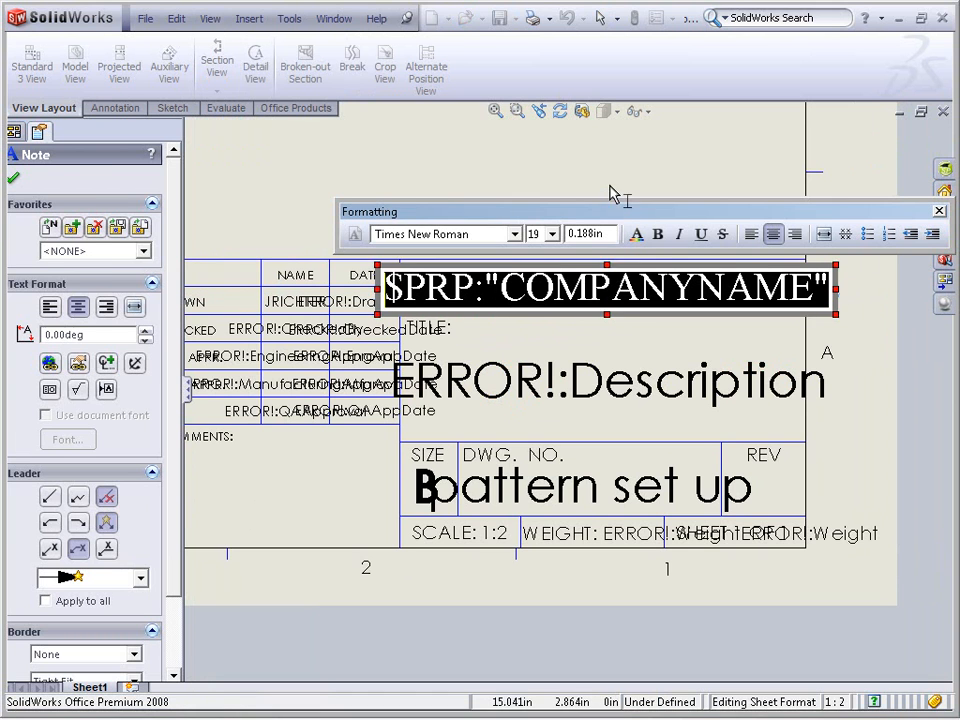
click(630, 364)
double_click(642, 392)
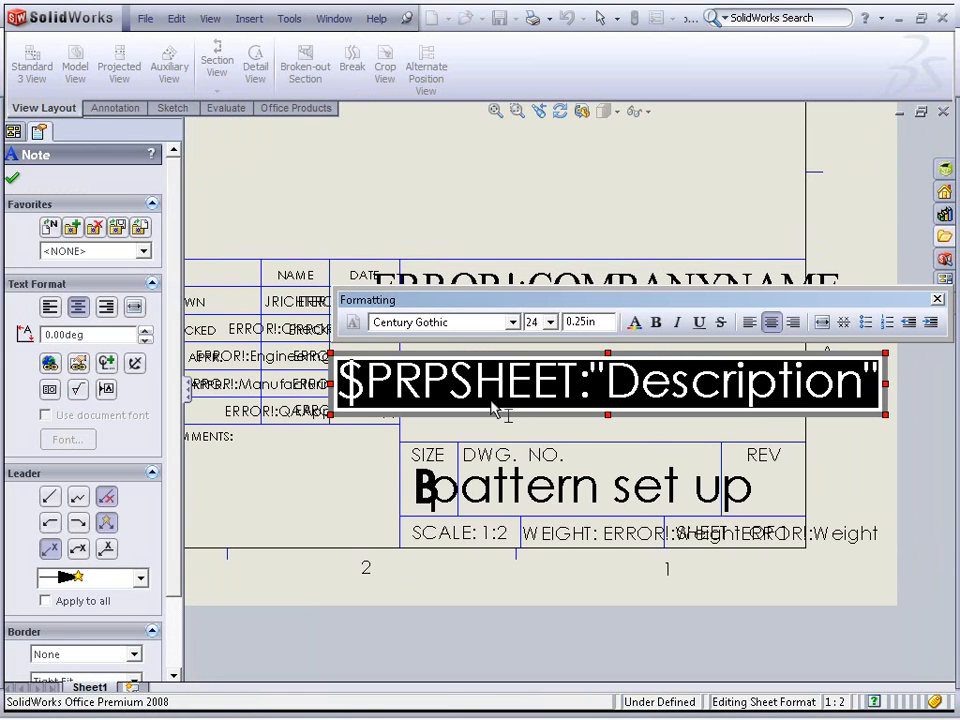
click(660, 191)
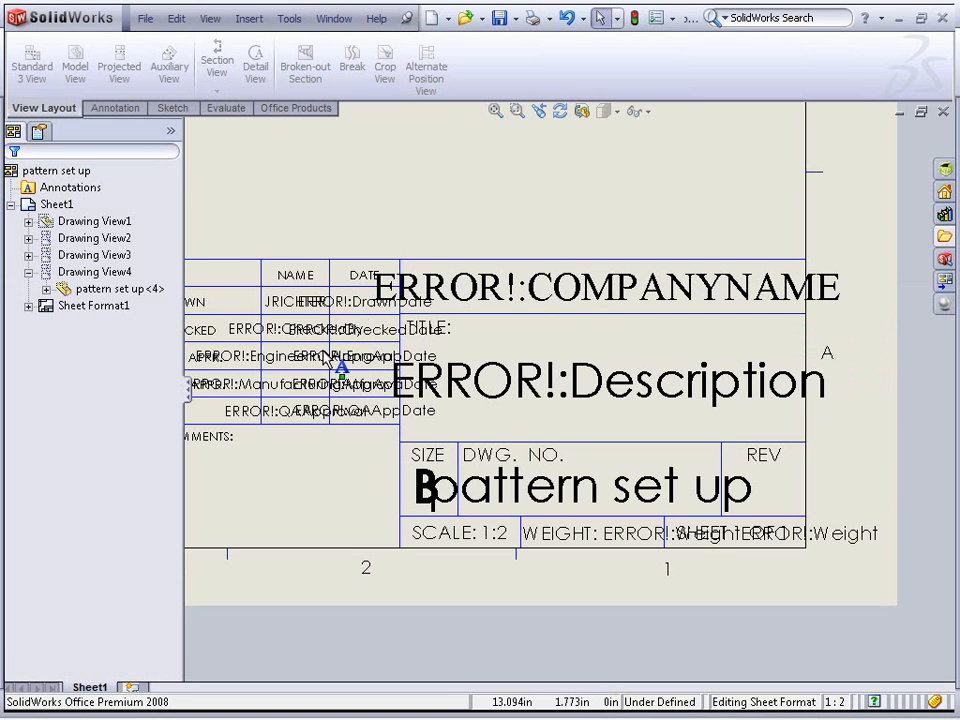
double_click(362, 305)
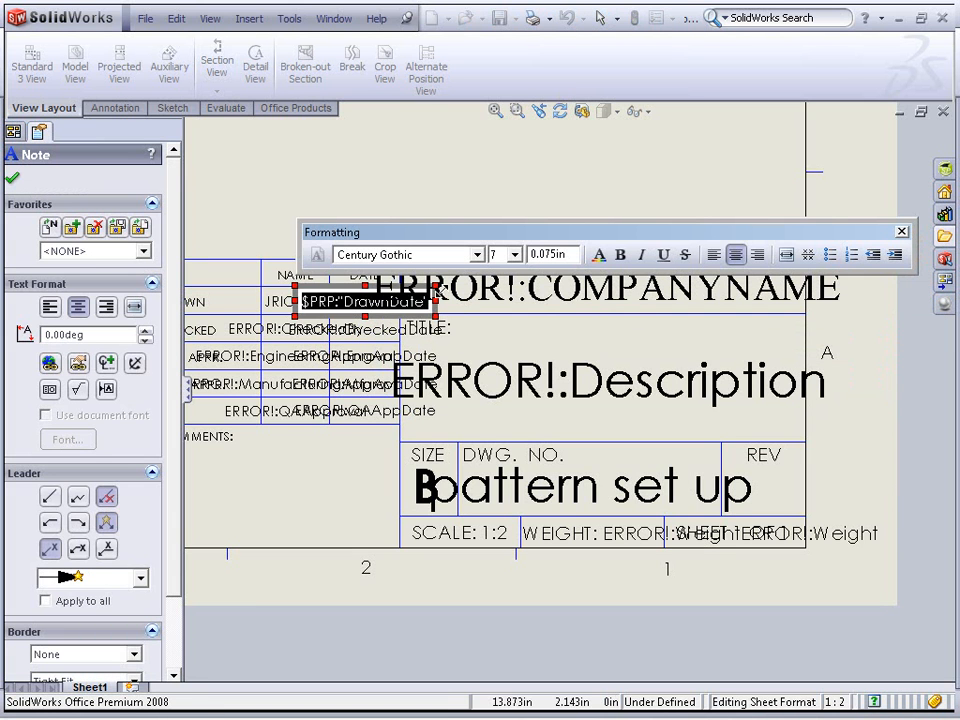
click(473, 187)
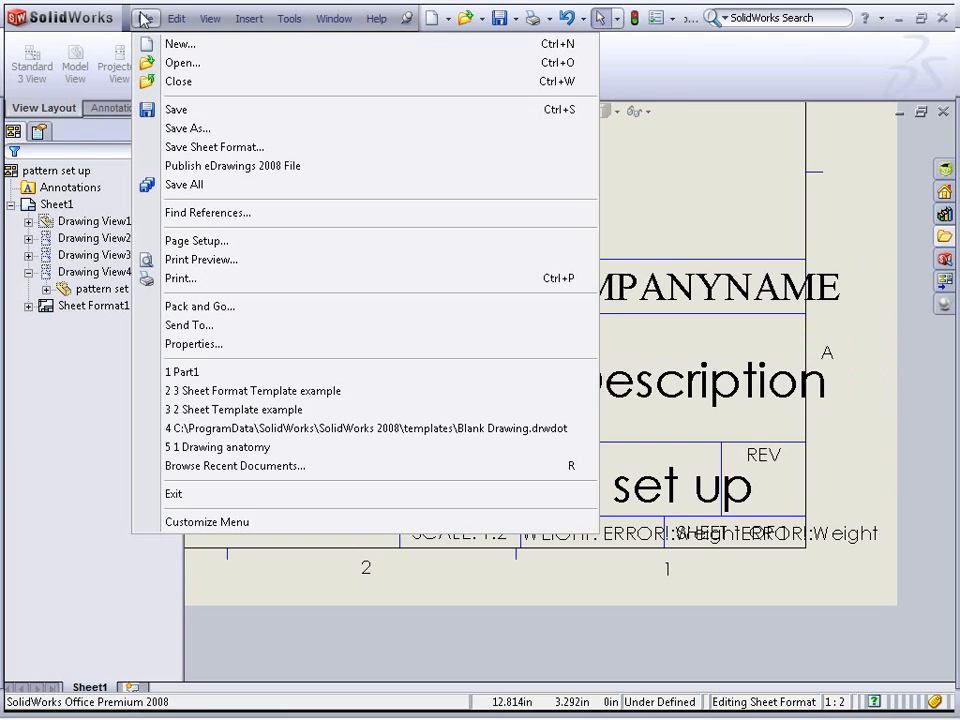
Add a DrawnDate custom property with the value 01/01/09 to the drawing's file properties
click(145, 18)
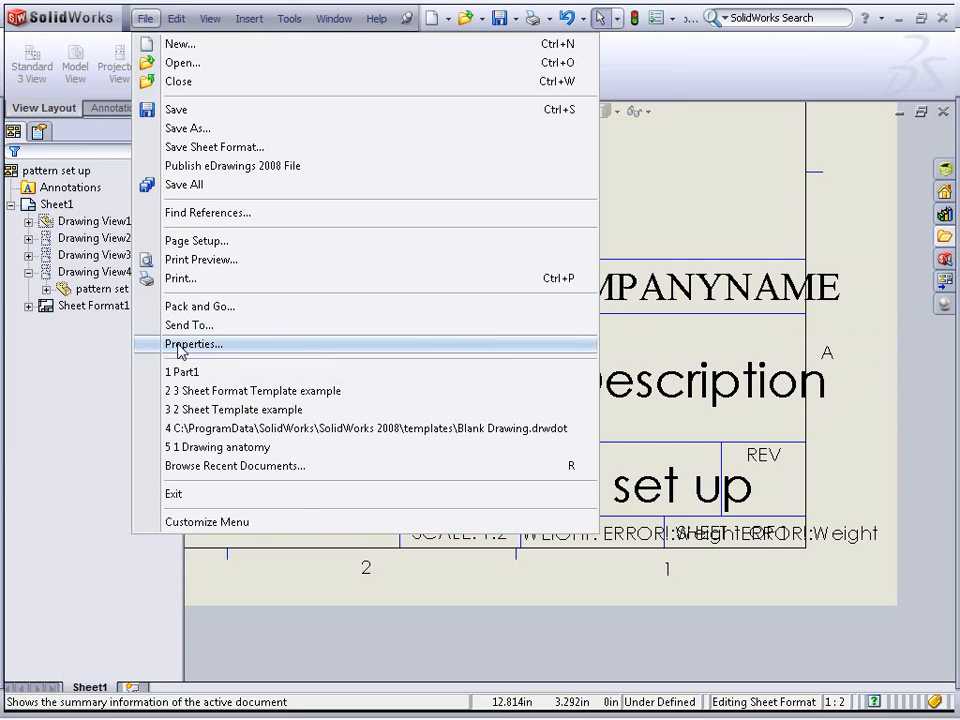
click(300, 345)
click(336, 331)
click(340, 331)
scroll(336, 368, down, 3)
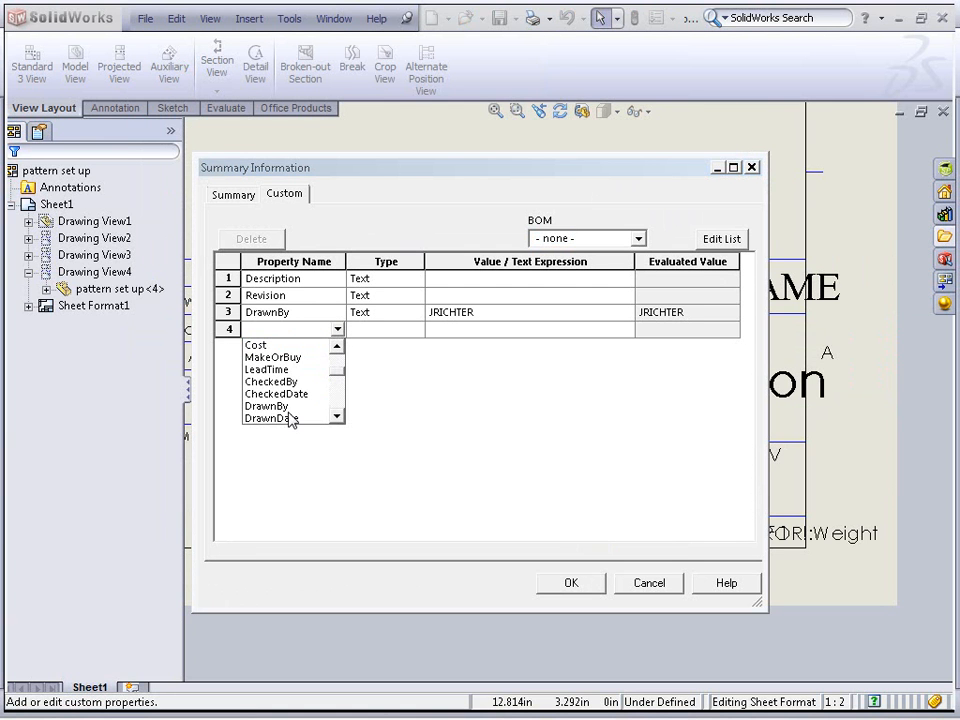
click(291, 418)
click(504, 331)
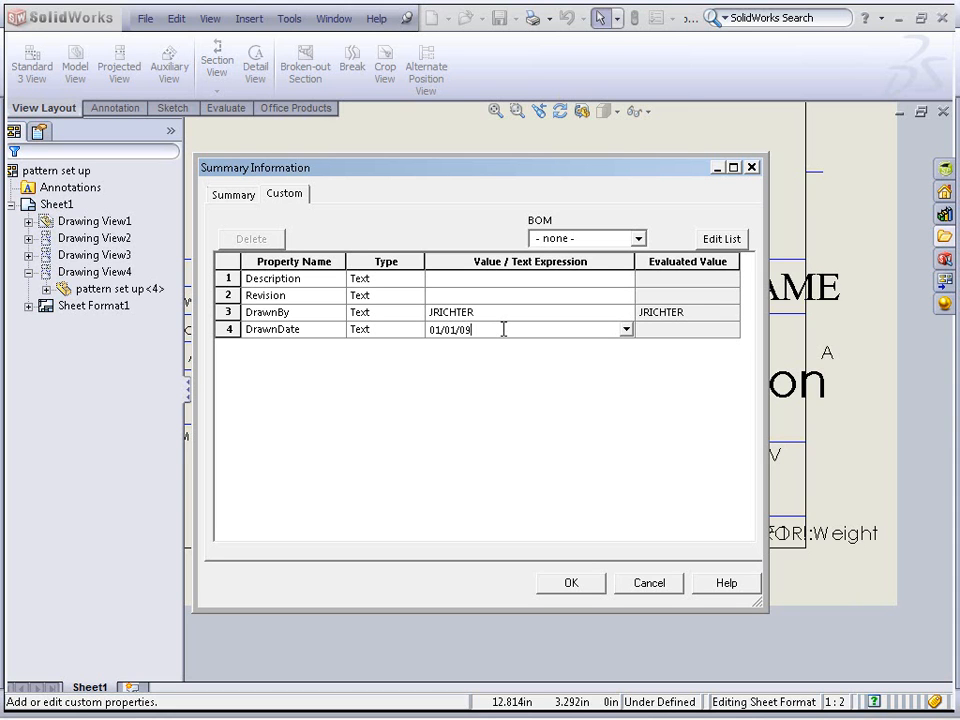
key(Return)
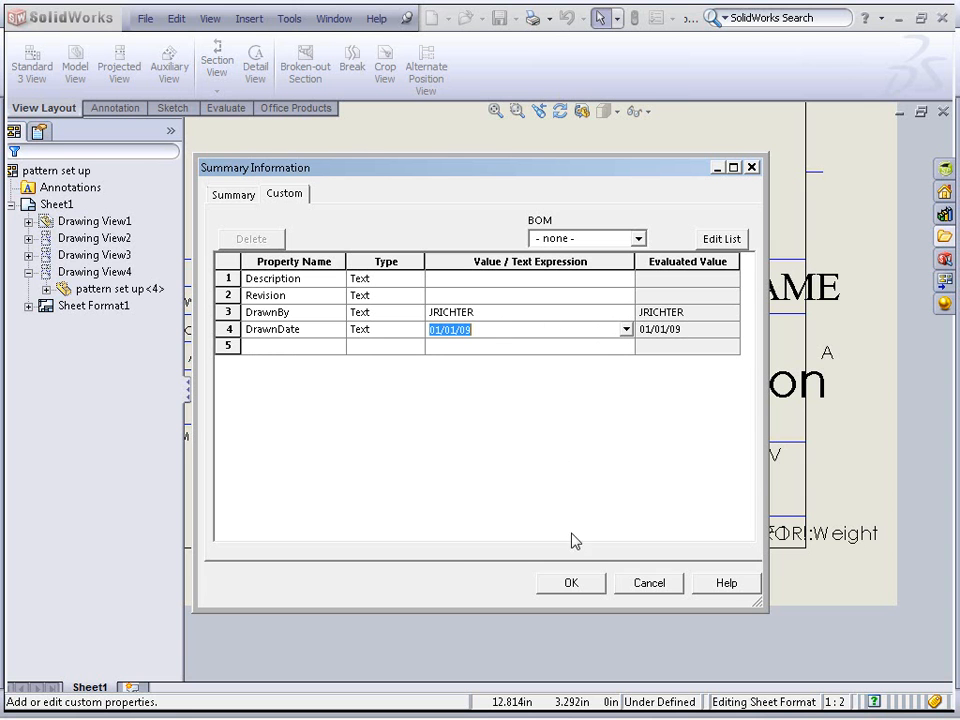
click(572, 583)
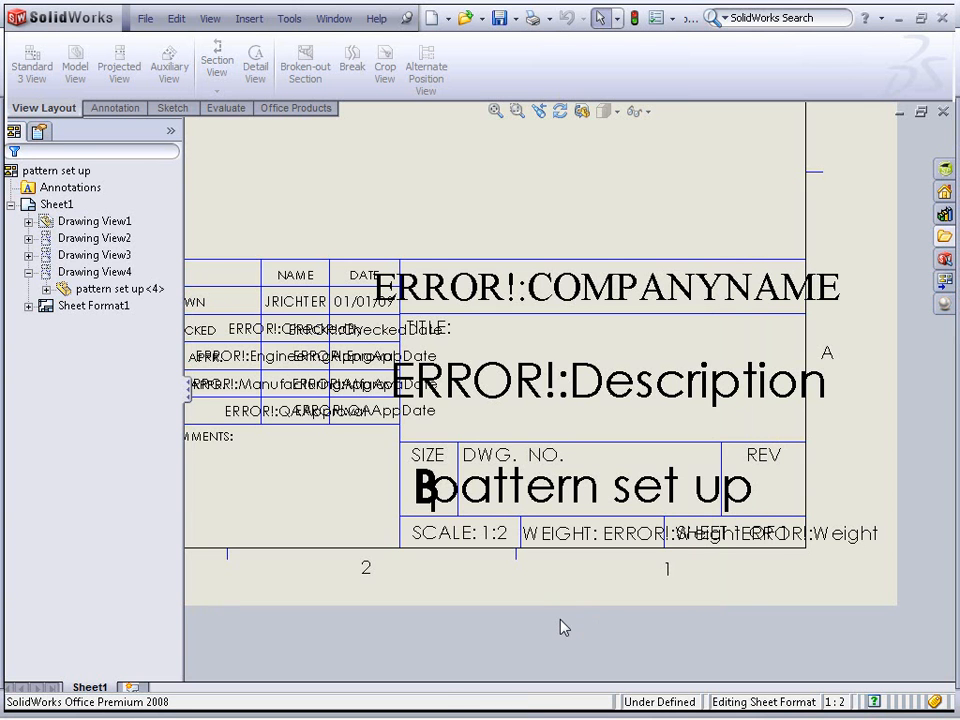
Leave the sheet format and return to editing the sheet, fitting the whole drawing in view
scroll(395, 385, down, 3)
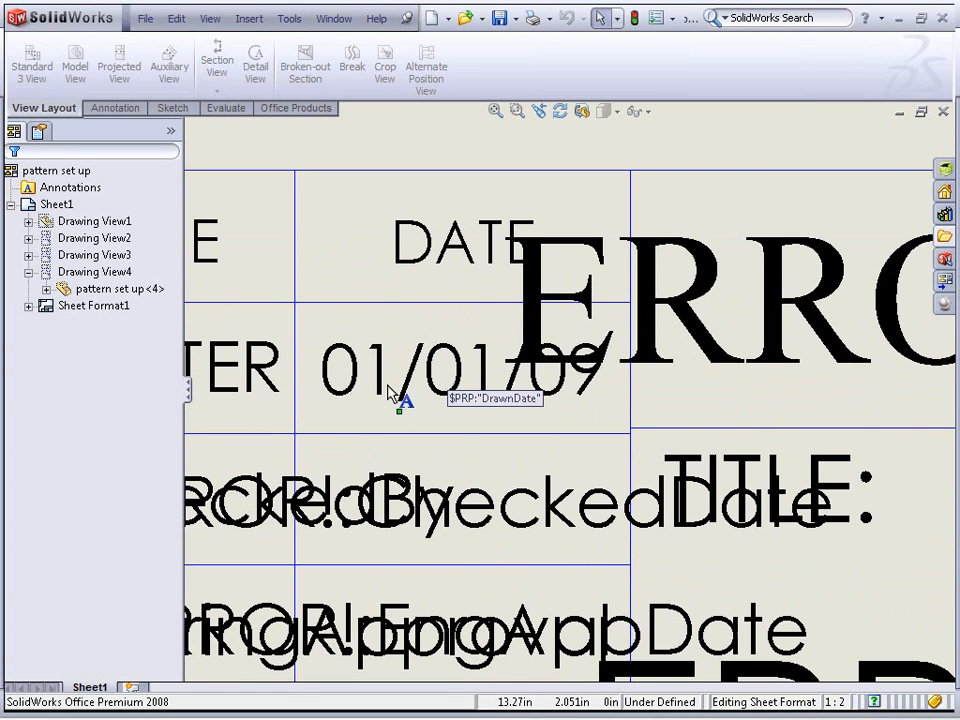
scroll(455, 400, up, 4)
ctrl+middle_drag(688, 281, 510, 259)
scroll(497, 349, up, 2)
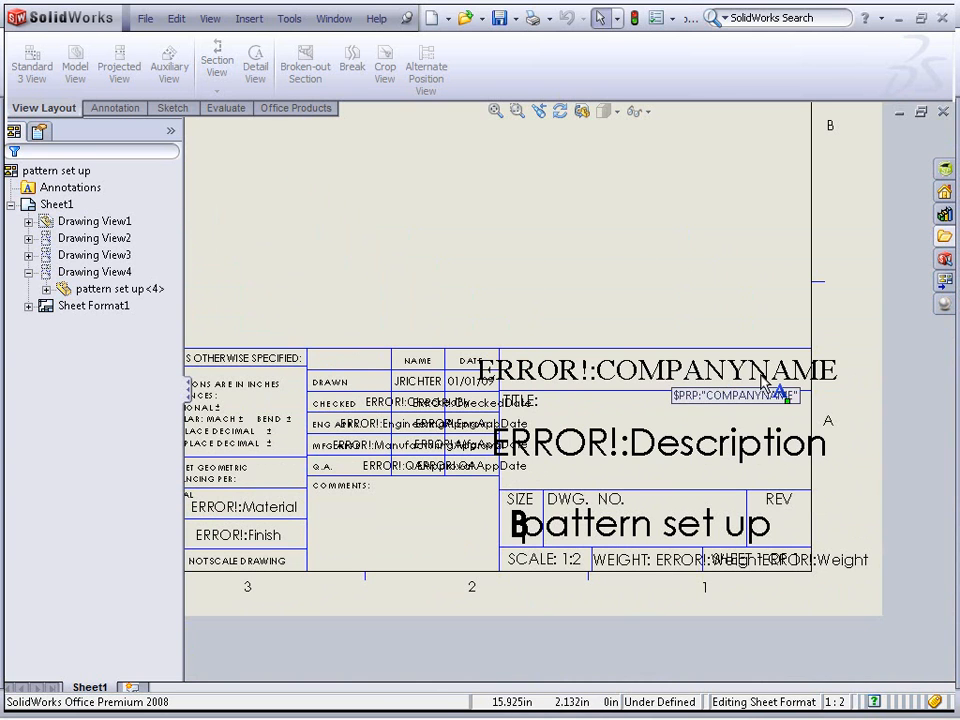
right_click(615, 327)
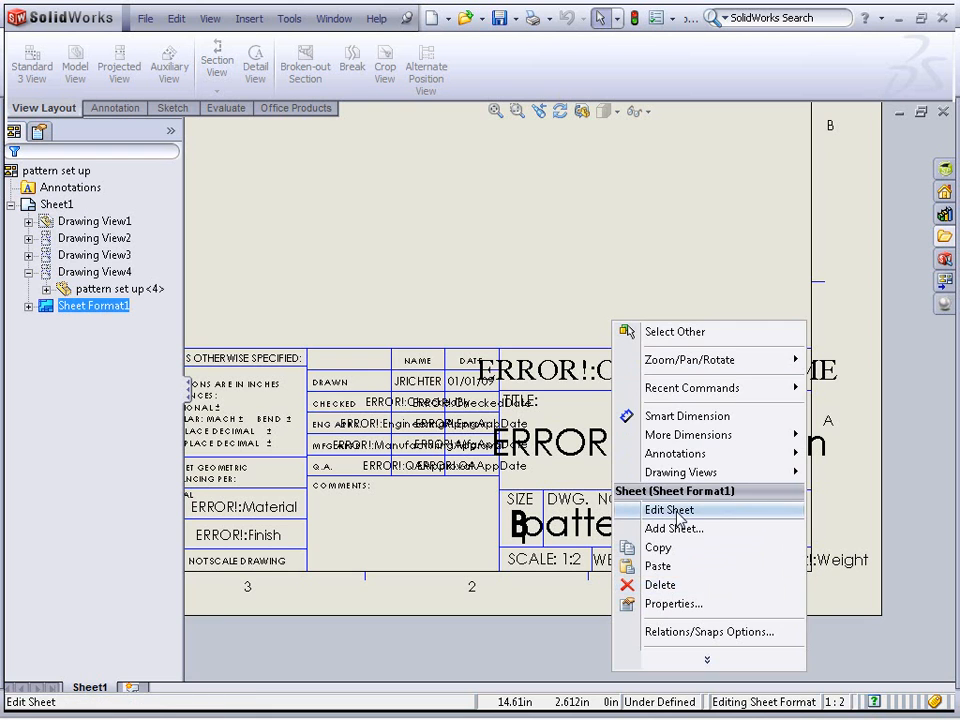
click(679, 512)
key(f)
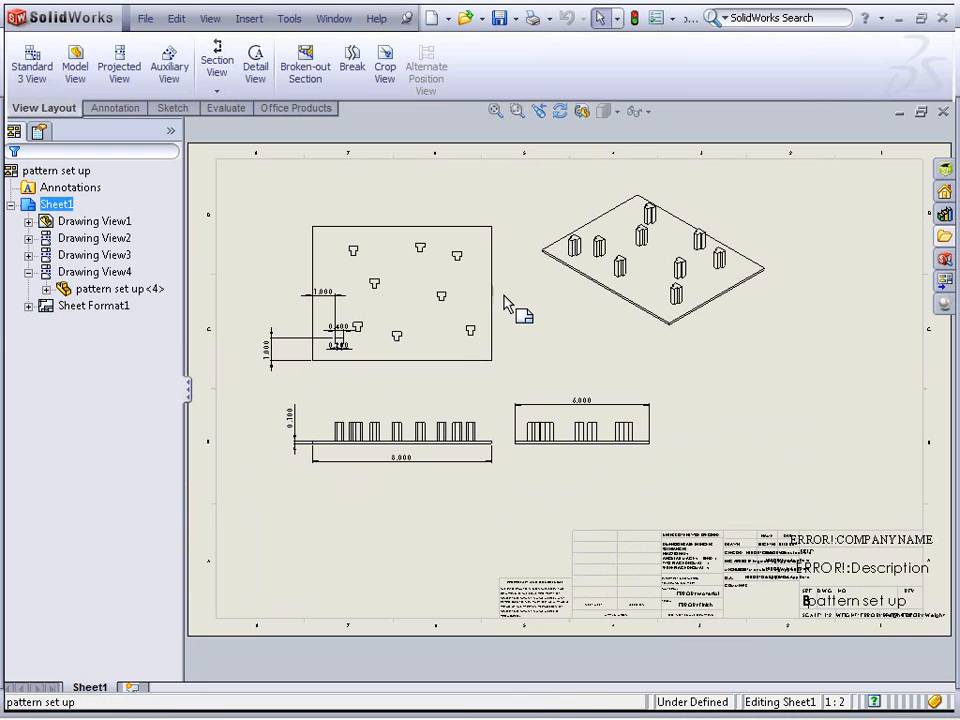
Open the part from the top drawing view and add a Material custom property linked to the part's Material
right_click(411, 291)
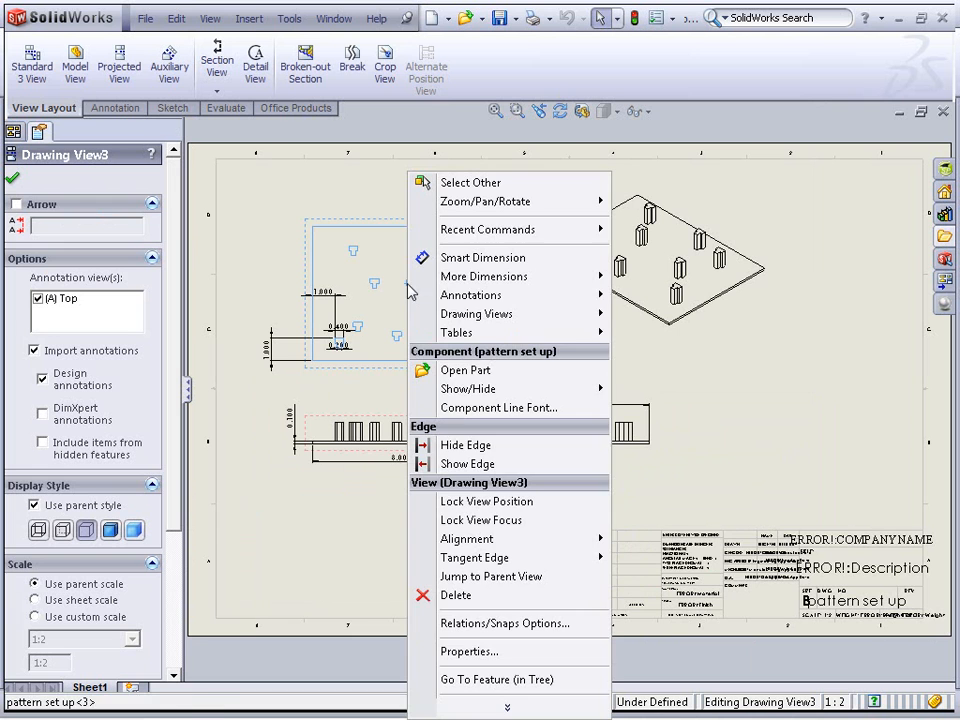
click(470, 370)
click(147, 18)
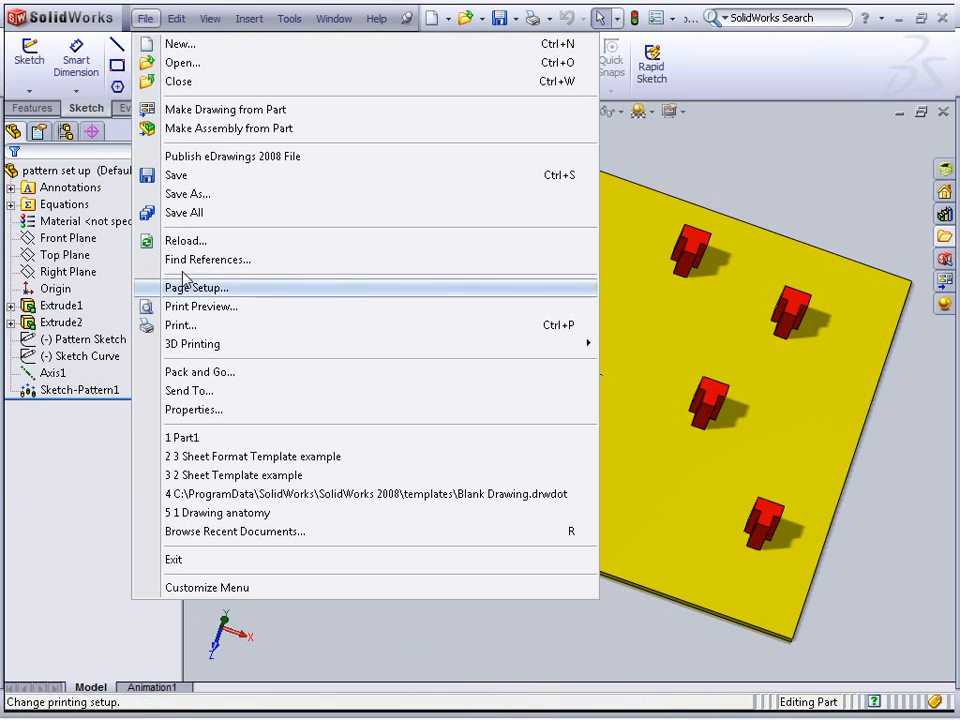
click(219, 409)
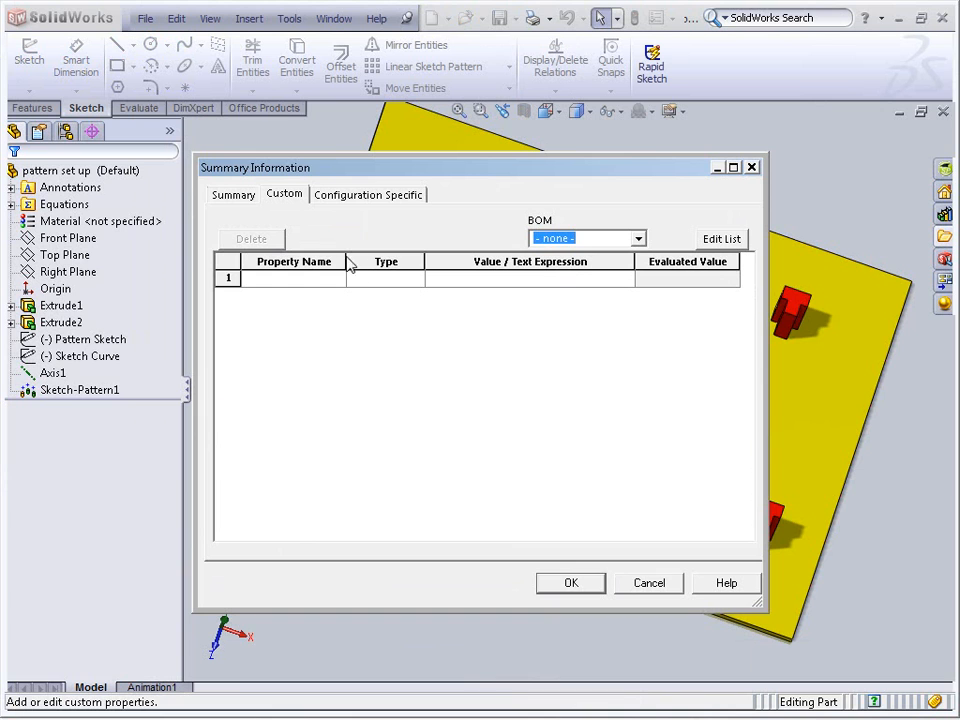
click(327, 281)
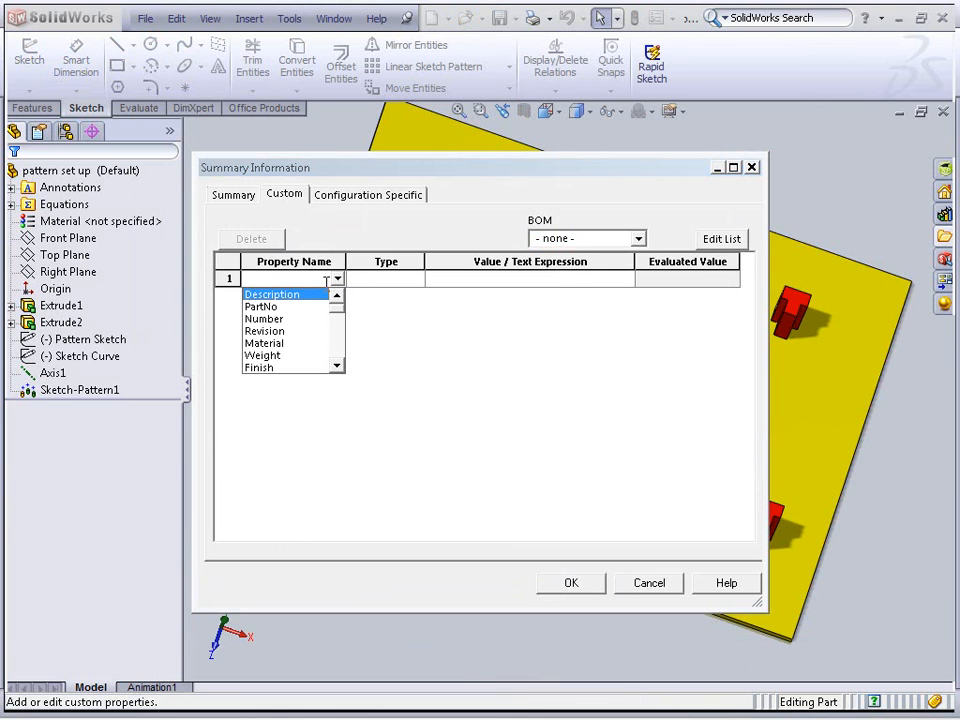
click(268, 343)
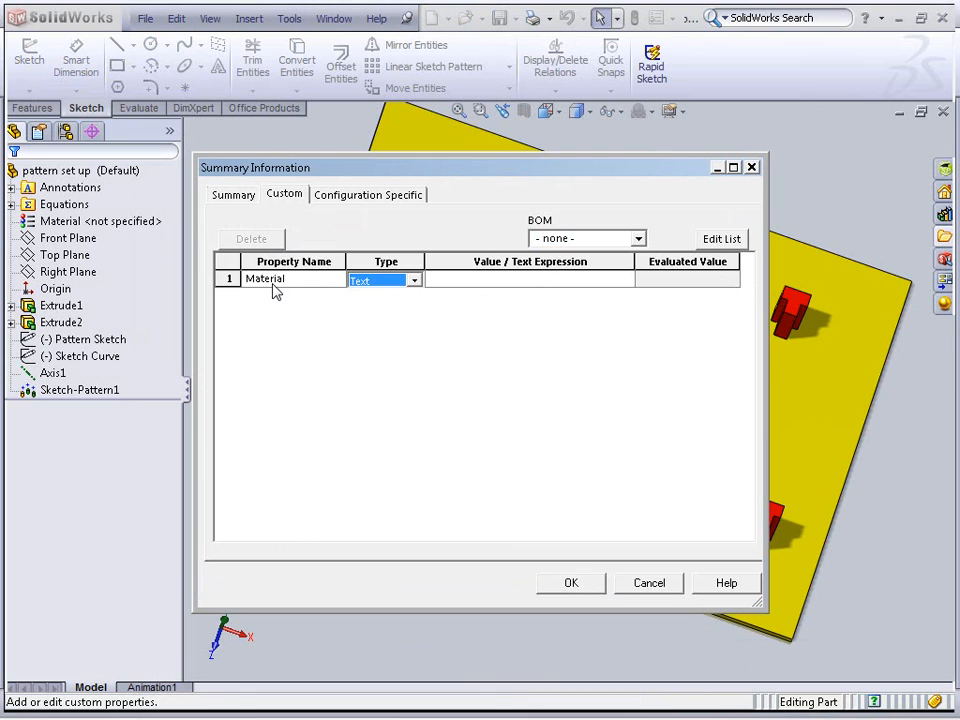
click(133, 226)
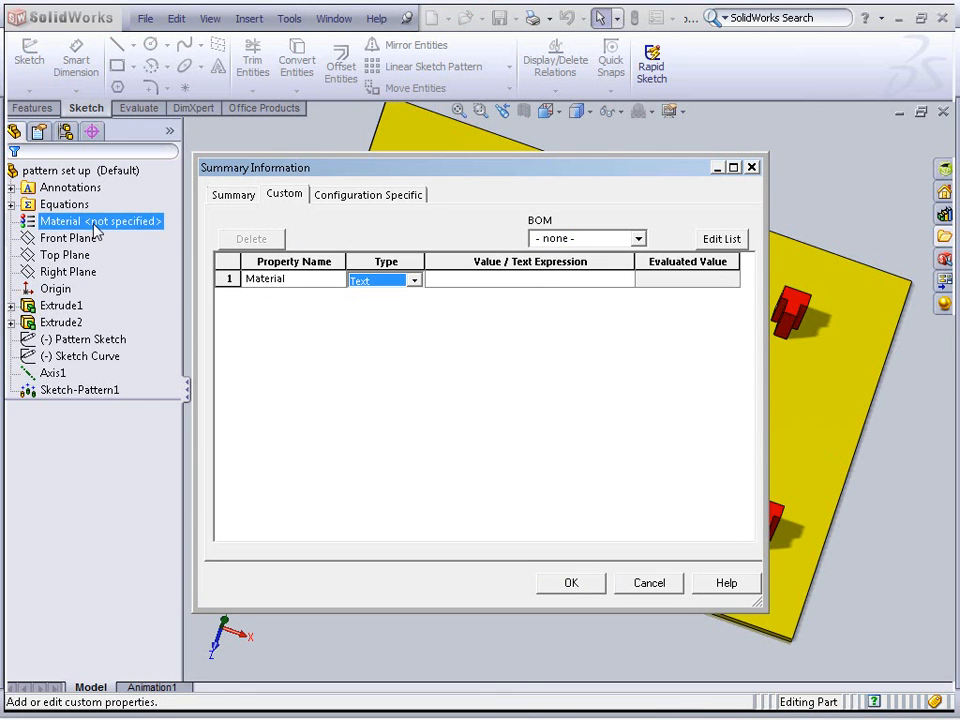
click(632, 283)
click(626, 280)
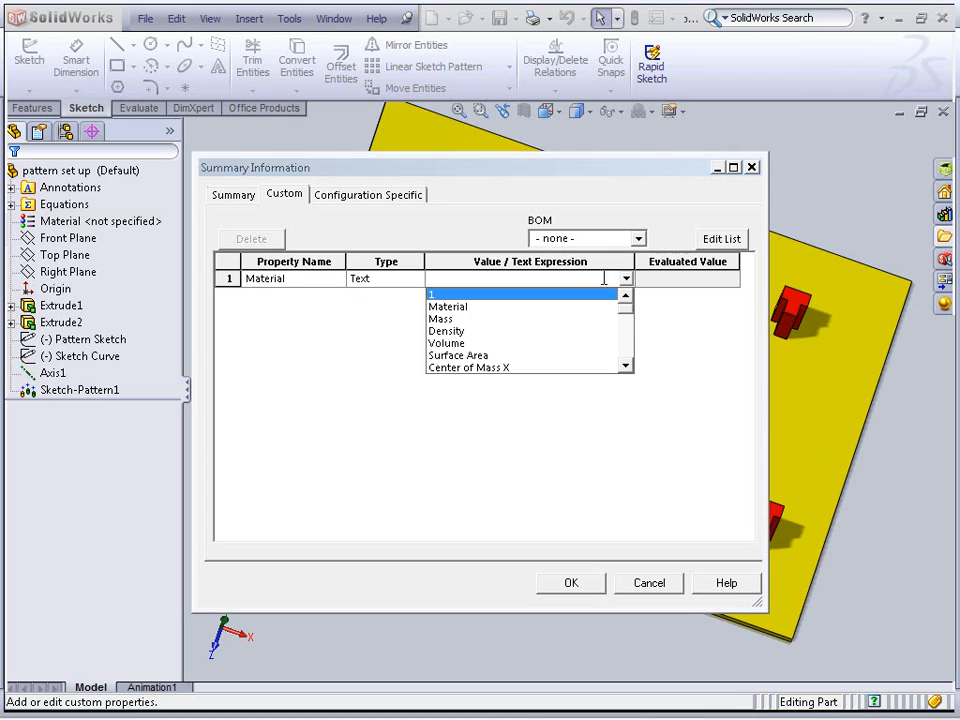
click(489, 307)
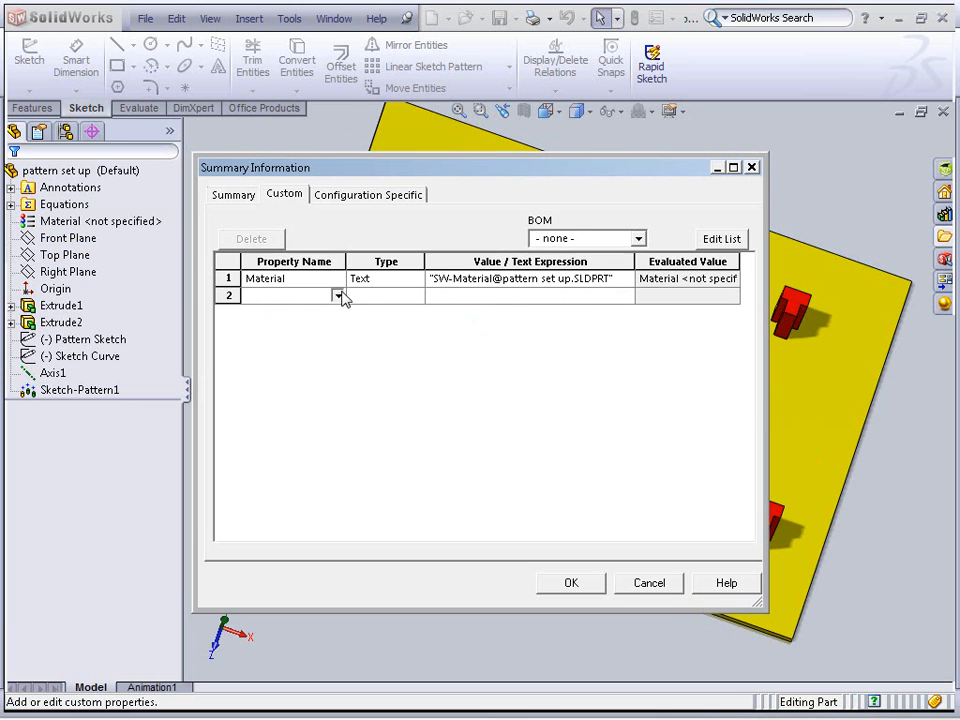
Add a Weight custom property to the part linked to its Mass
click(337, 295)
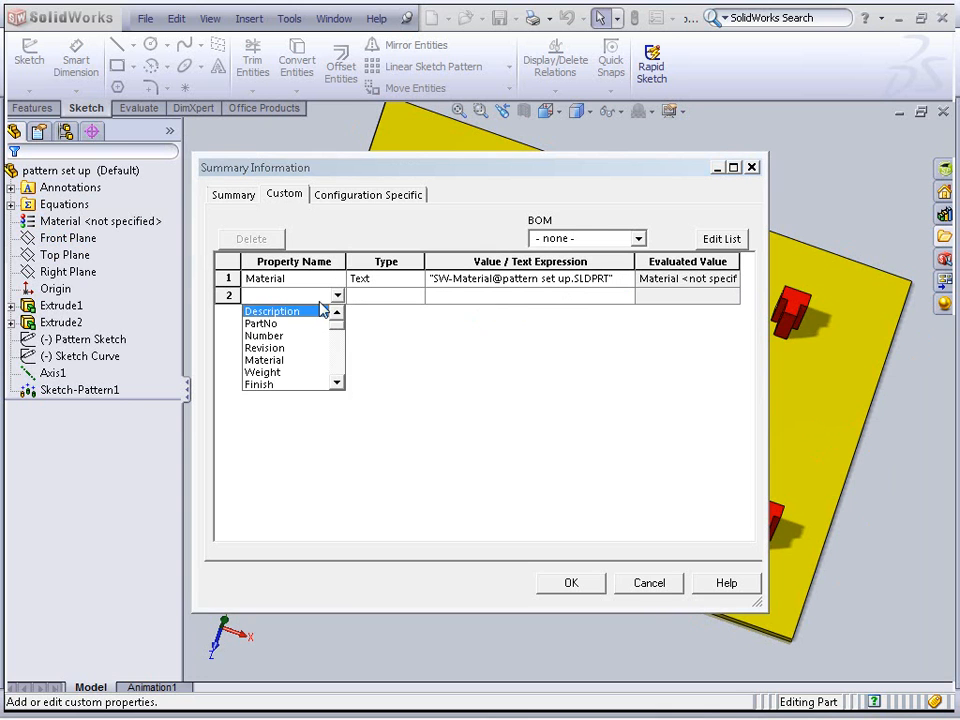
click(278, 372)
click(606, 296)
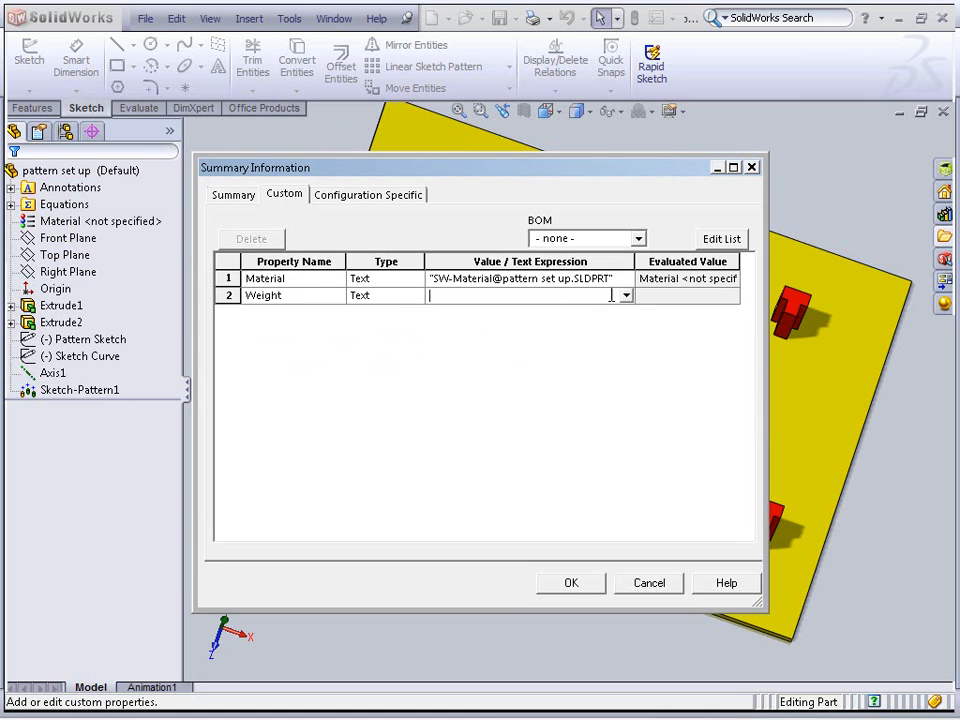
click(626, 296)
click(460, 336)
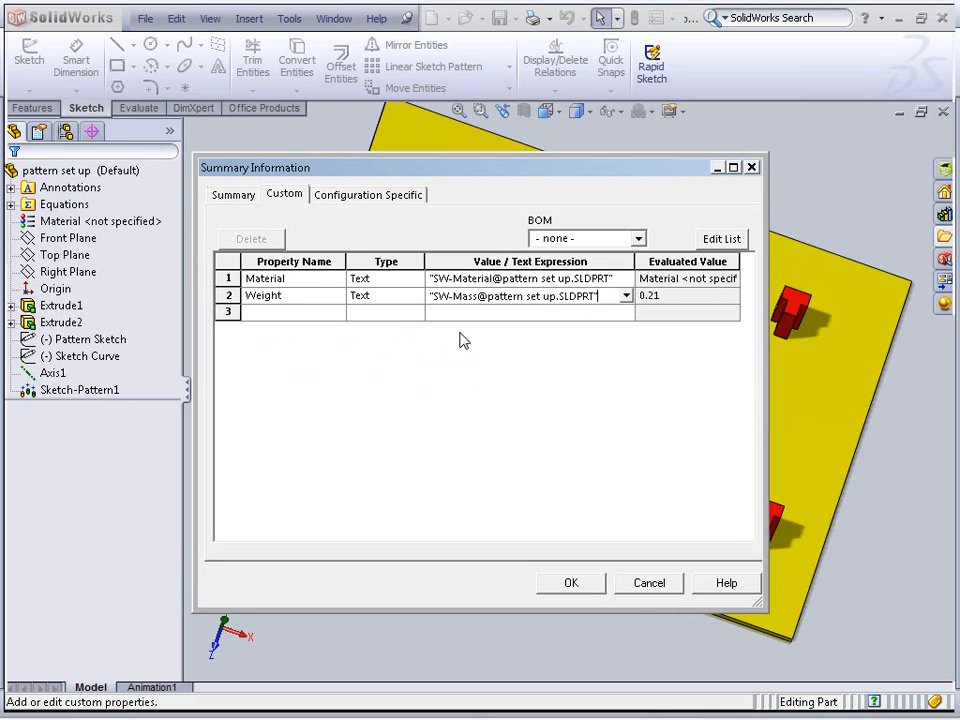
Add a Description custom property with the value Pattern and close the properties dialog
click(349, 313)
click(337, 312)
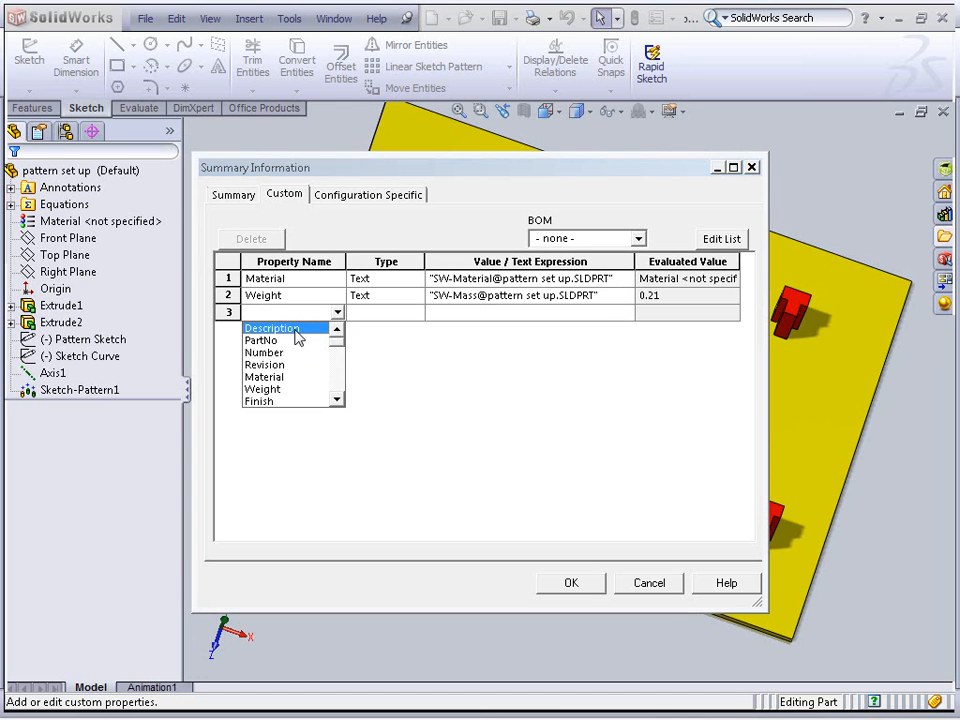
click(295, 331)
click(488, 313)
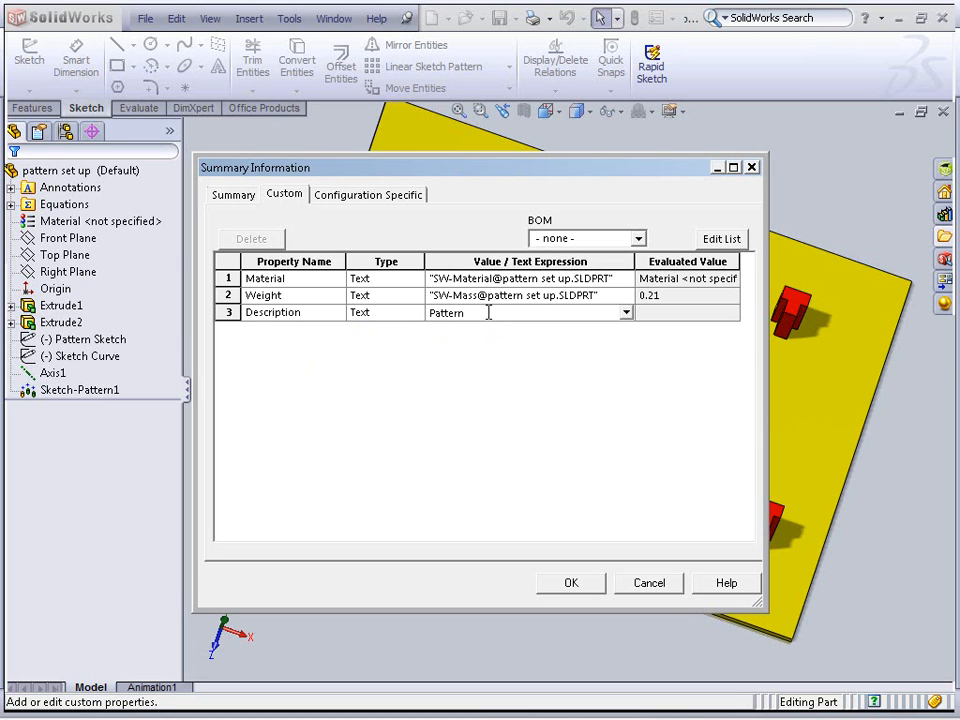
key(Return)
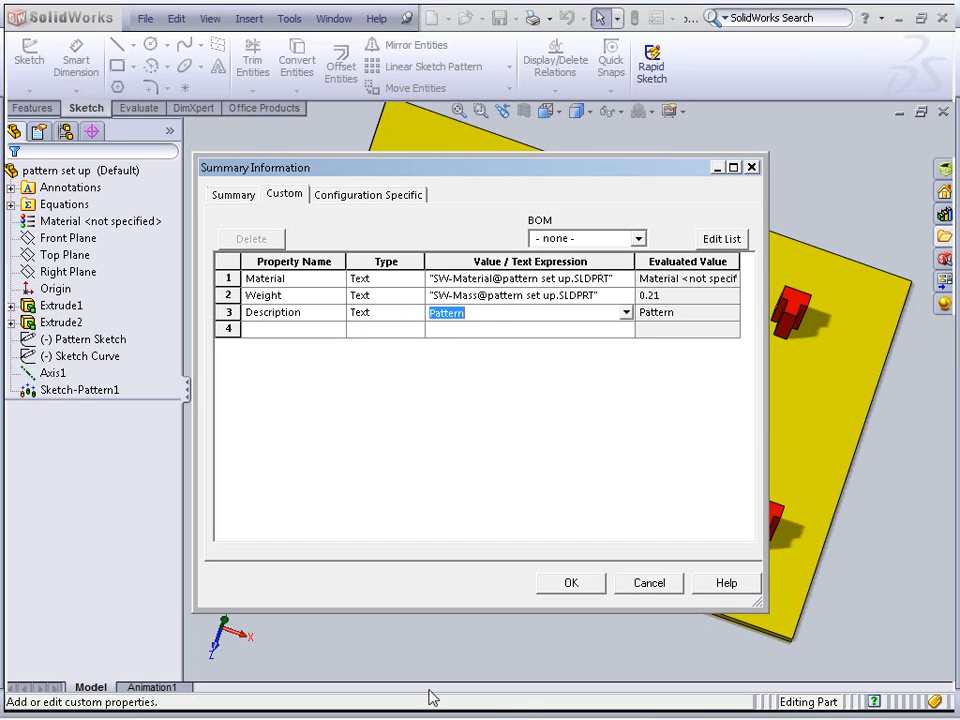
click(599, 587)
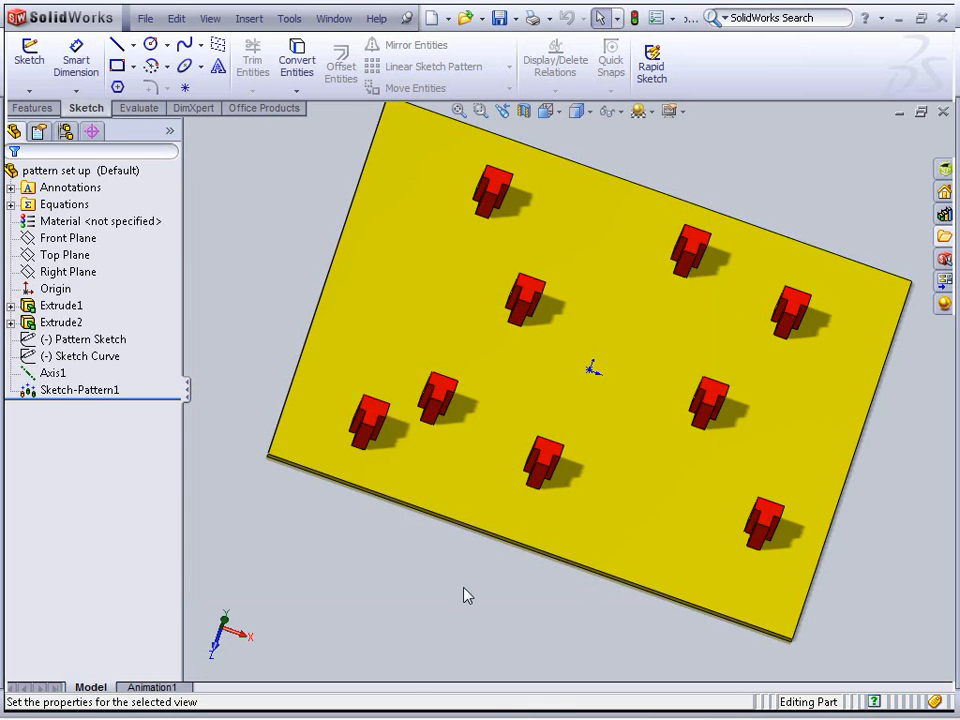
Switch back to the pattern set up drawing and examine the title block
click(332, 18)
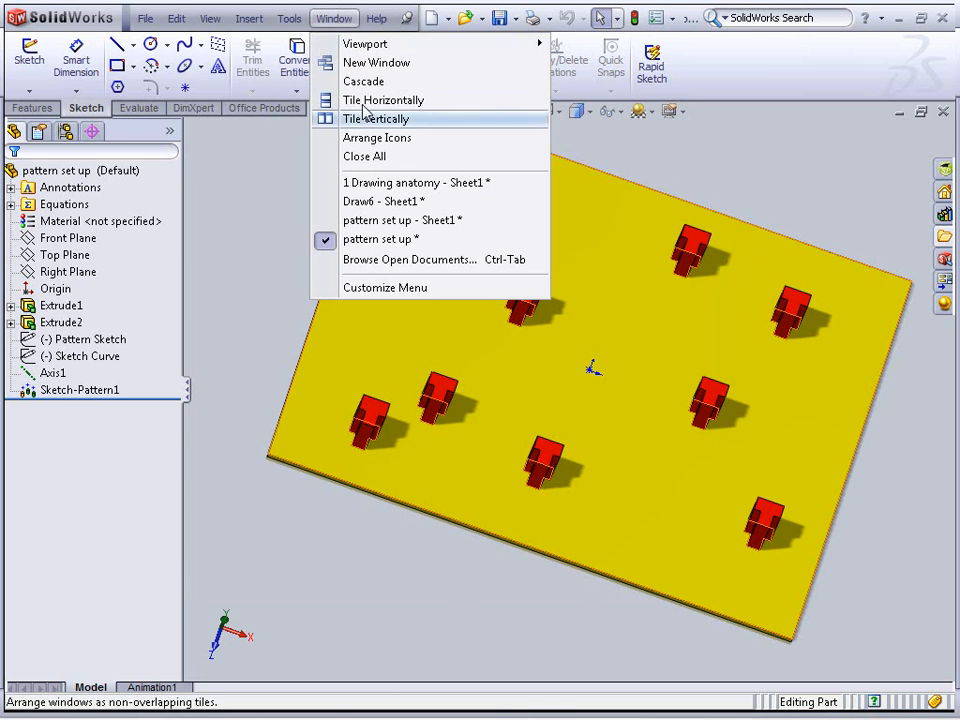
click(392, 222)
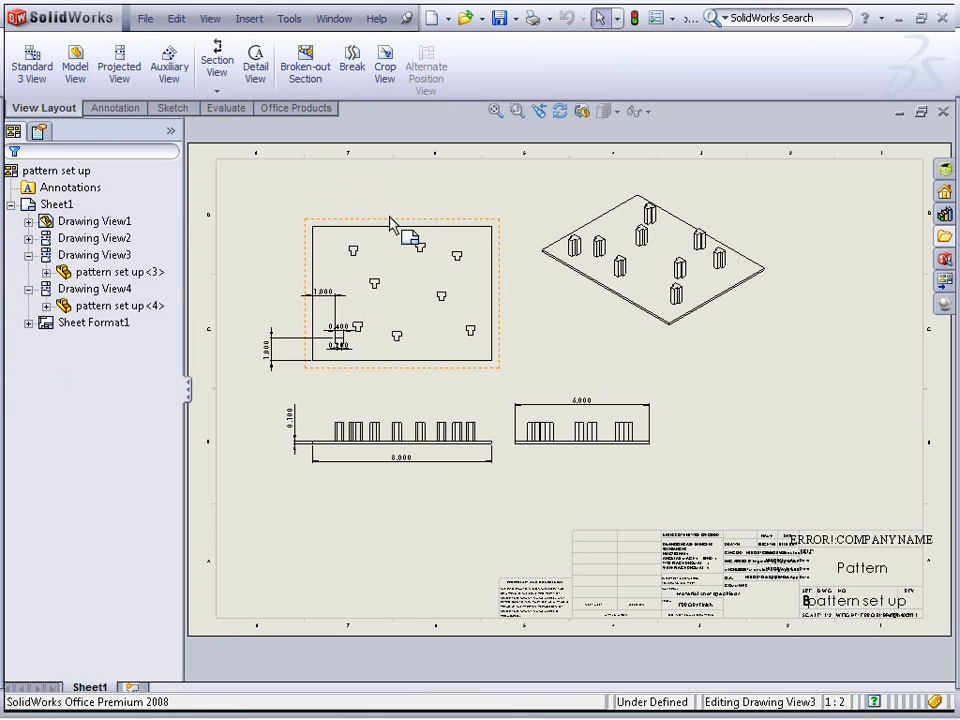
scroll(699, 441, down, 8)
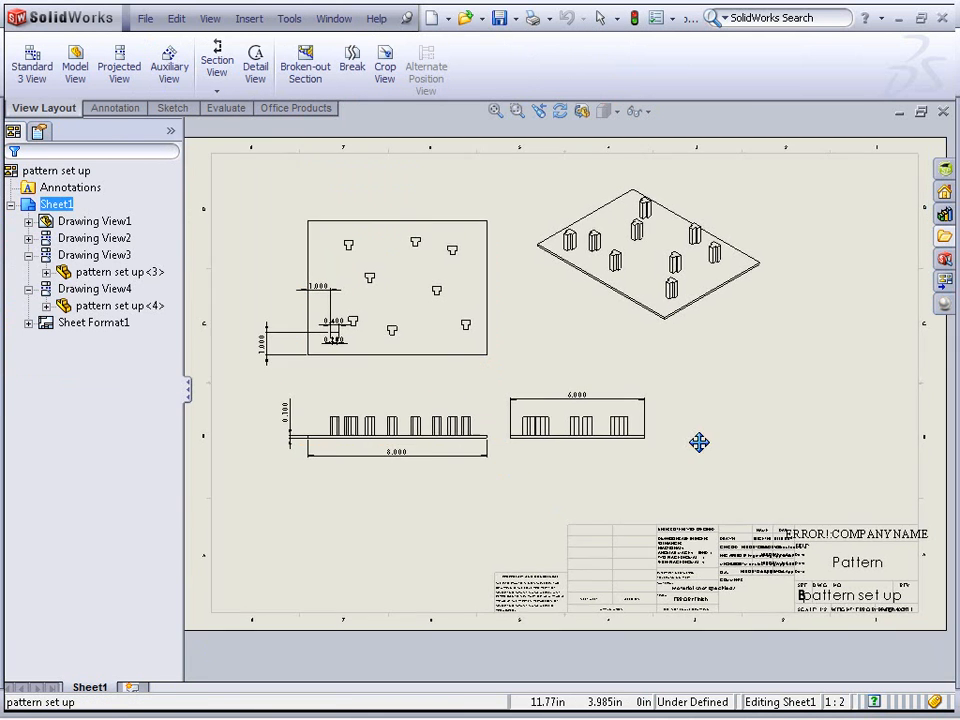
scroll(628, 466, down, 2)
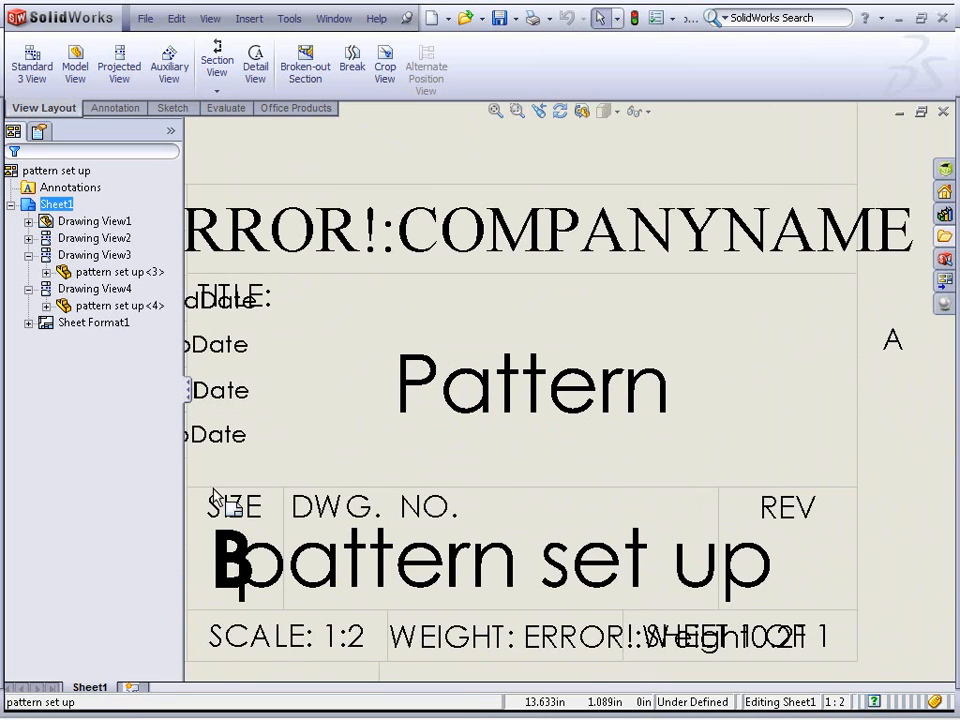
Switch to the part window and assign 1060 Alloy as the part's material
middle_drag(265, 480, 297, 329)
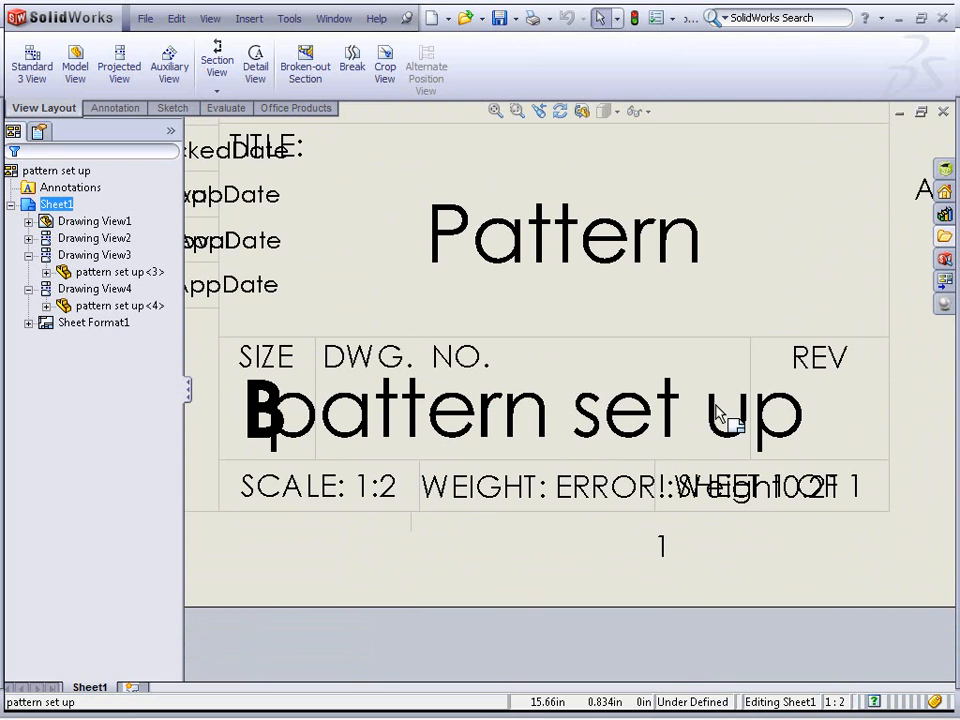
mouse_move(416, 417)
middle_down()
mouse_move(840, 390)
mouse_move(957, 400)
middle_up()
middle_drag(583, 437, 765, 414)
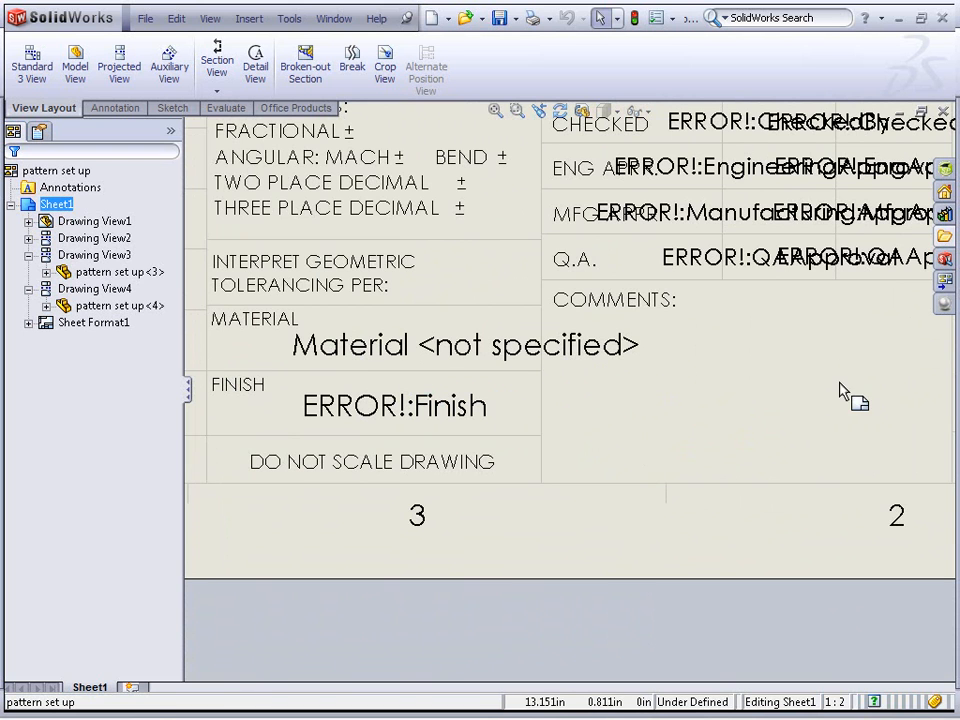
click(327, 20)
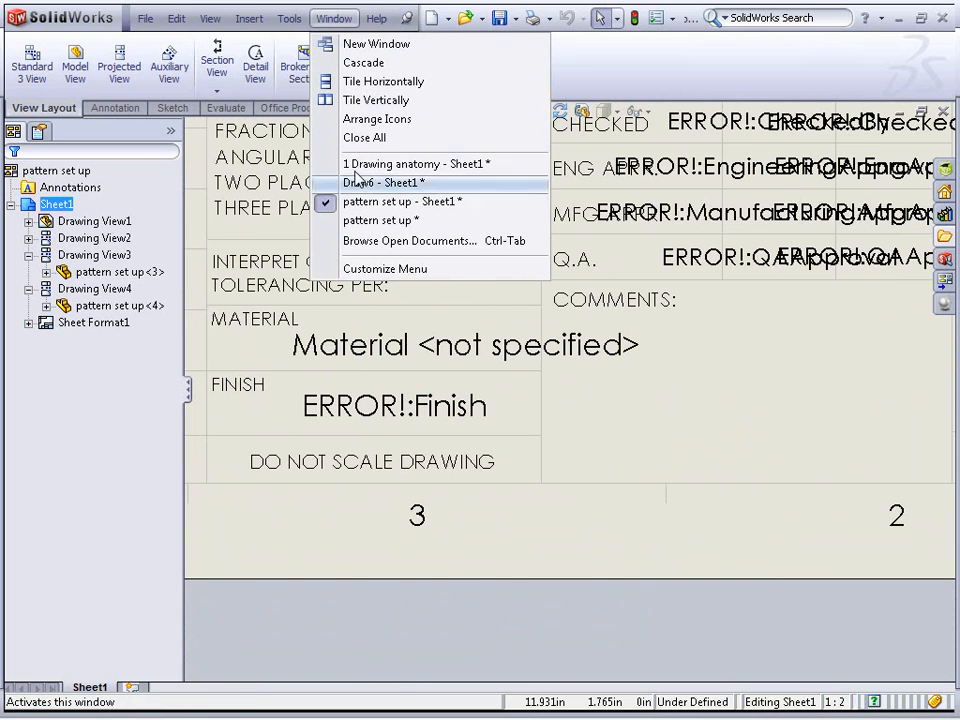
click(362, 222)
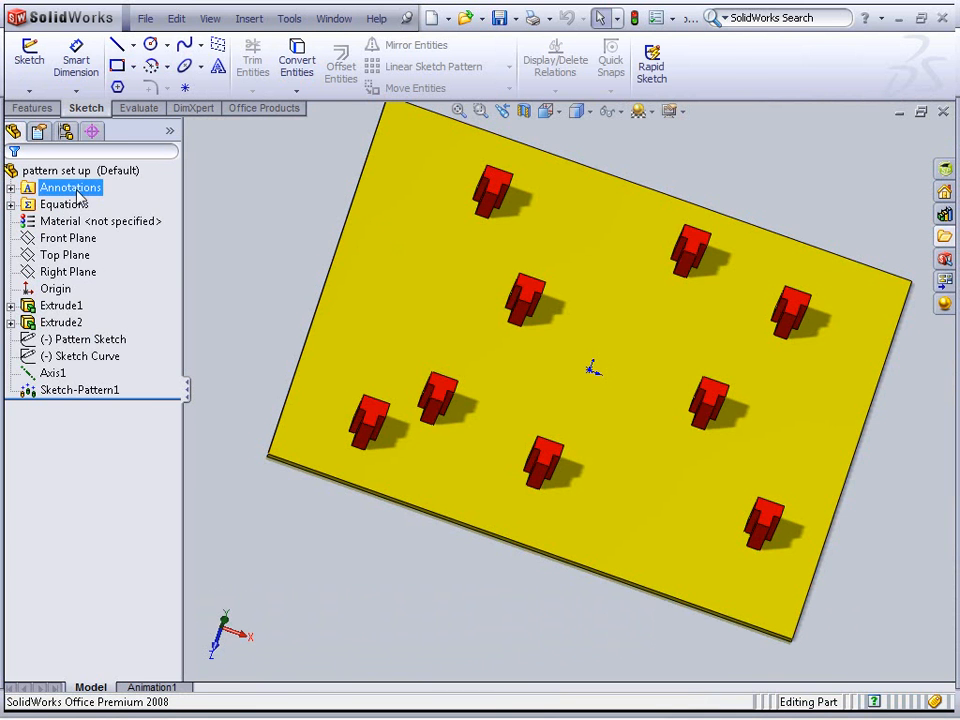
right_click(72, 221)
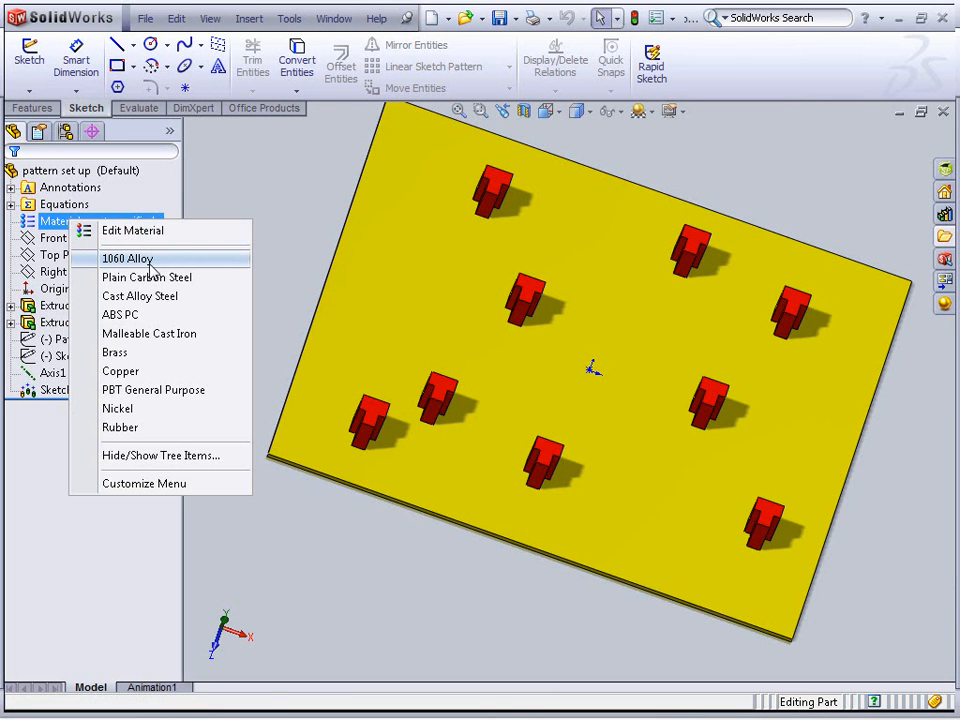
click(128, 258)
Return to the pattern set up drawing and turn off the display of annotation link errors
click(334, 19)
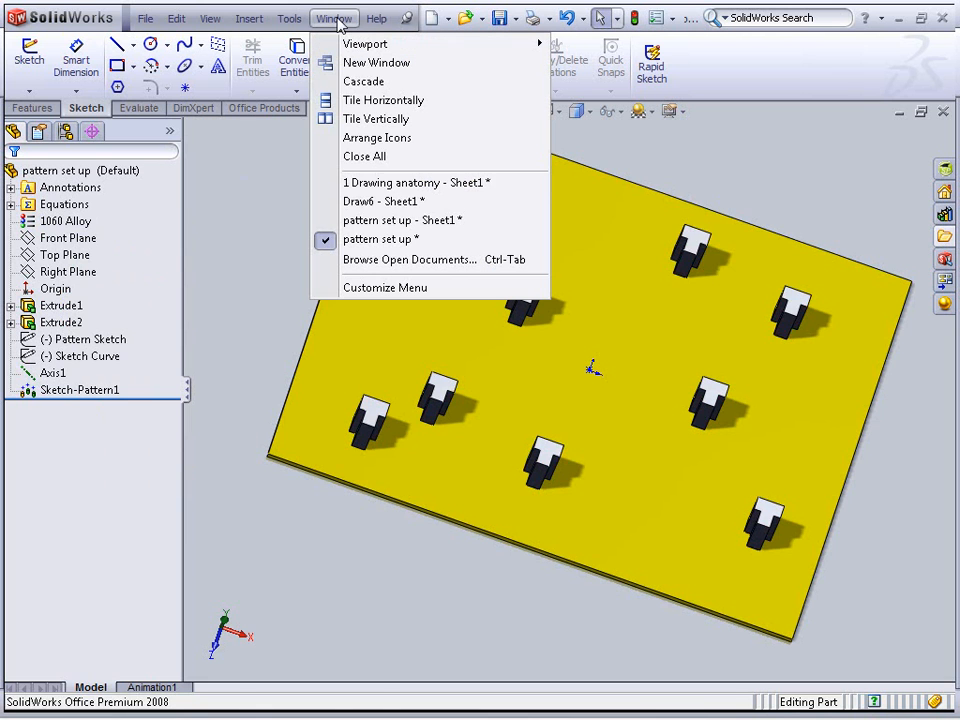
click(372, 224)
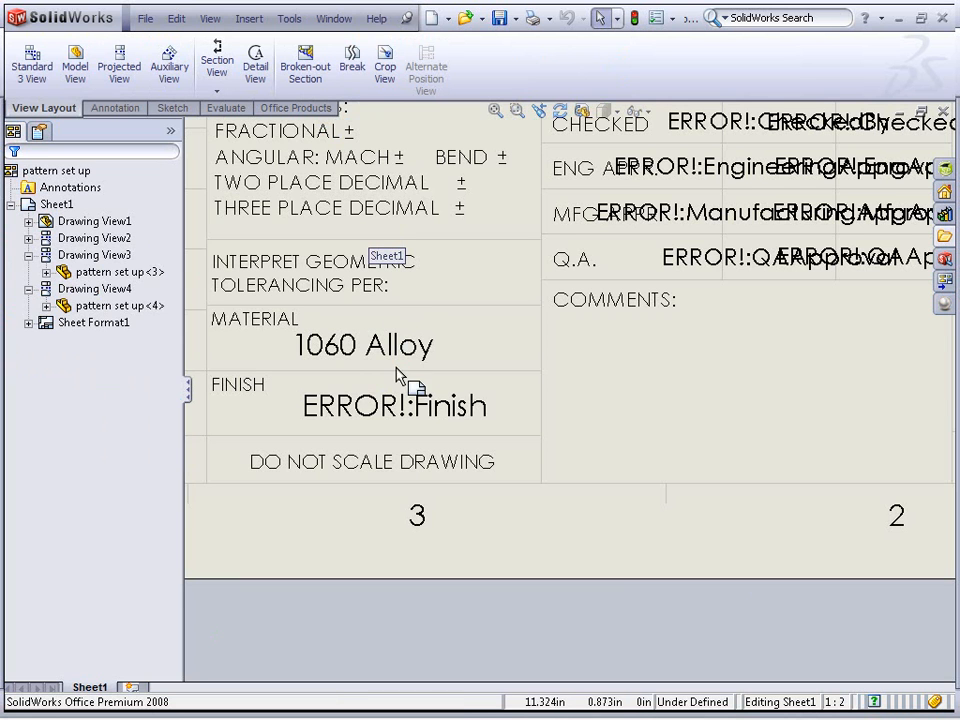
ctrl+middle_drag(718, 411, 94, 393)
middle_drag(705, 456, 366, 456)
scroll(530, 460, down, 3)
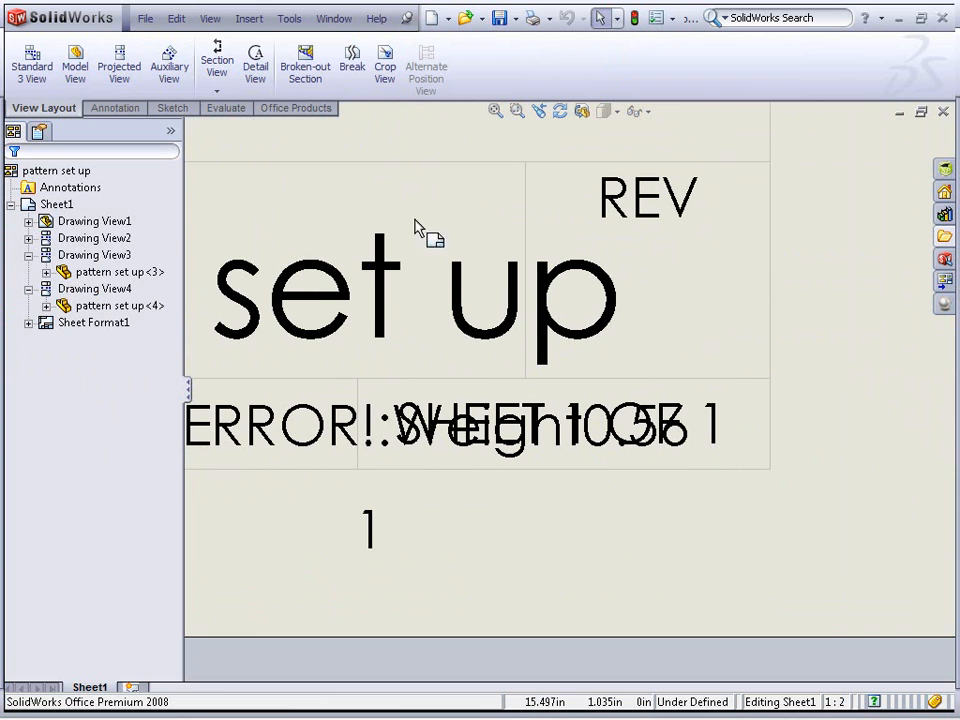
click(210, 18)
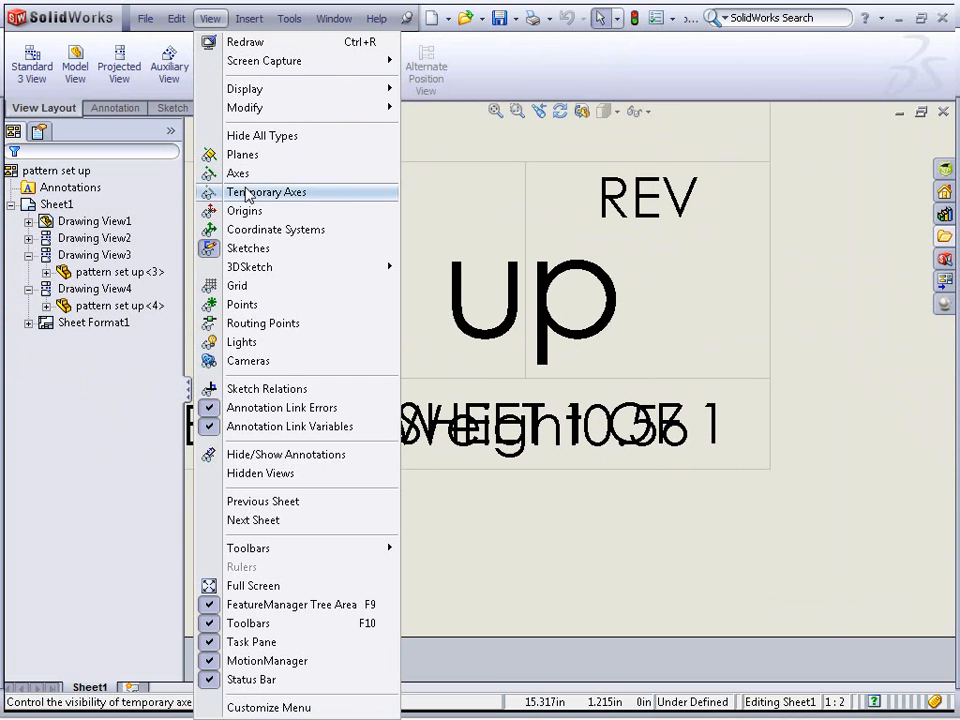
click(291, 409)
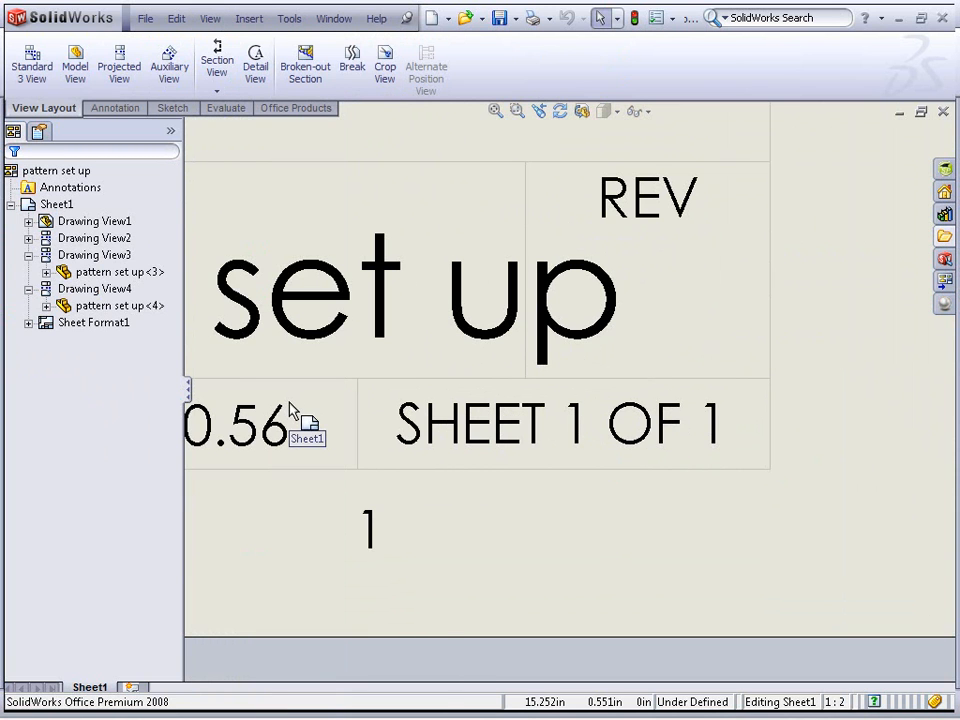
Fit the whole sheet in view and switch to editing the sheet format
scroll(417, 568, up, 3)
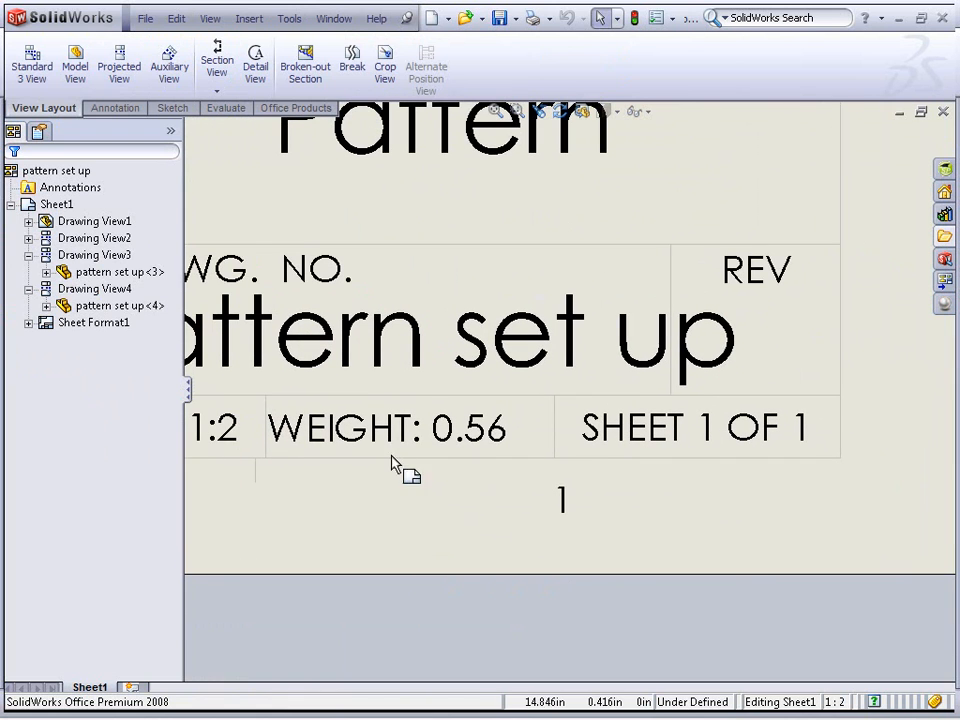
scroll(404, 350, up, 1)
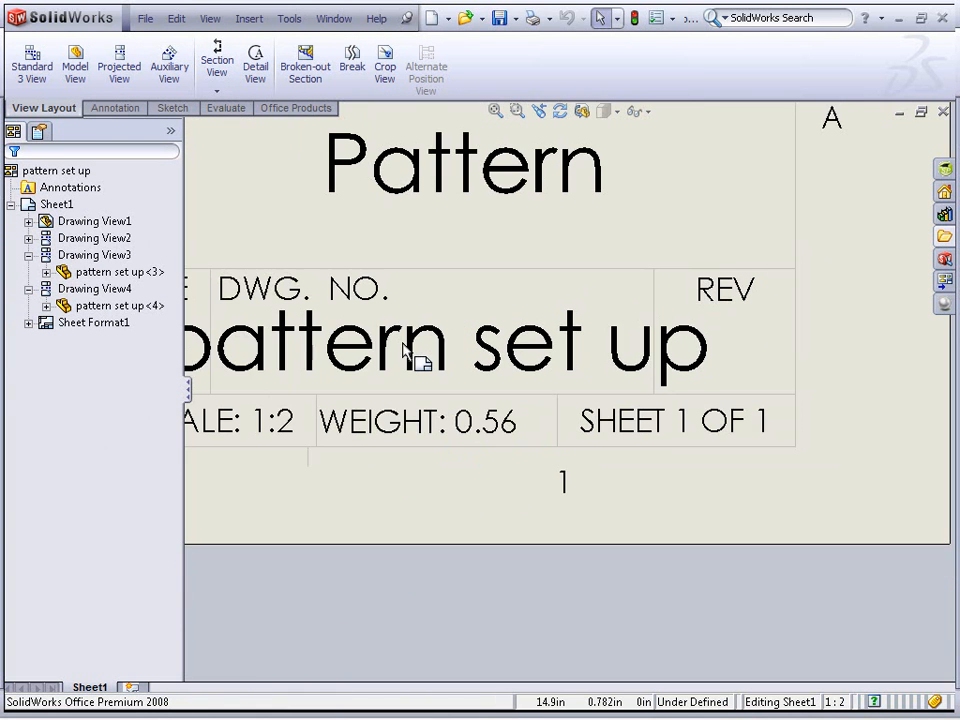
key(f)
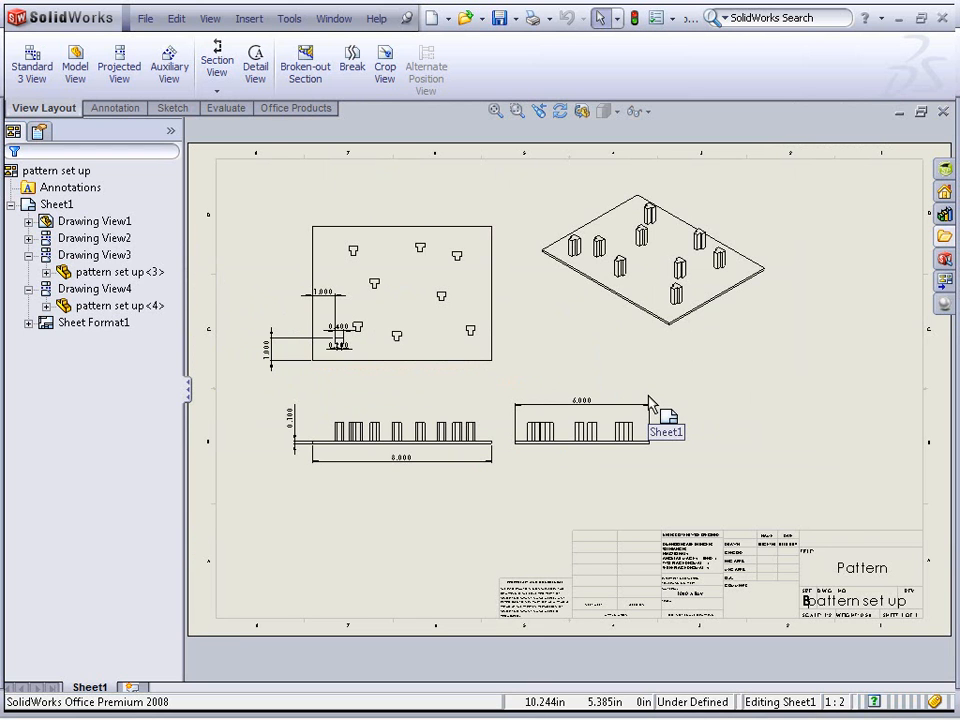
right_click(690, 495)
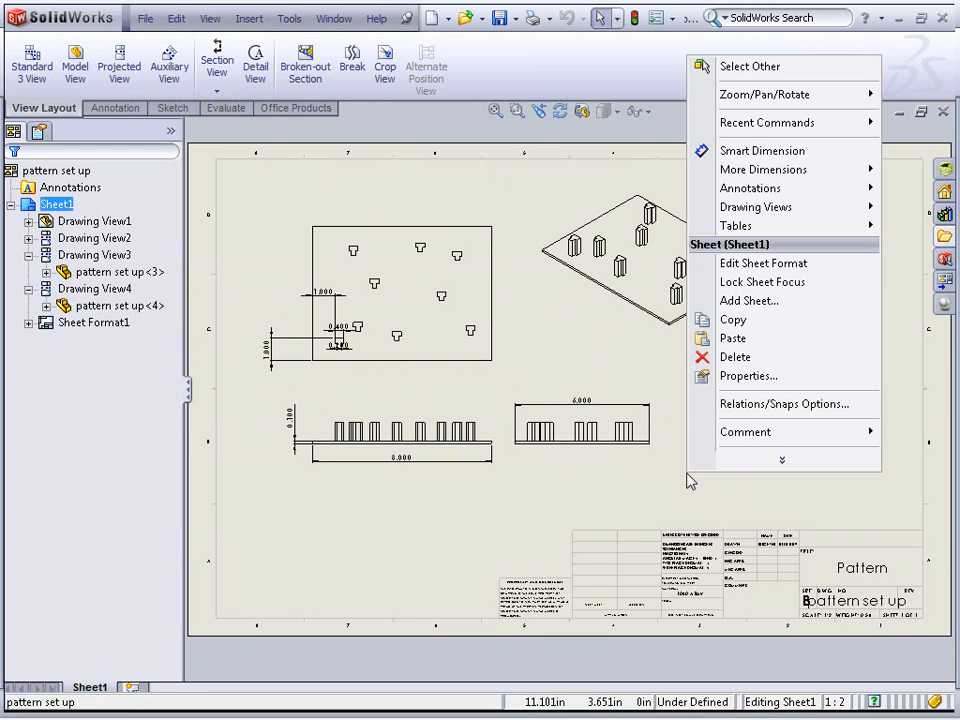
click(765, 266)
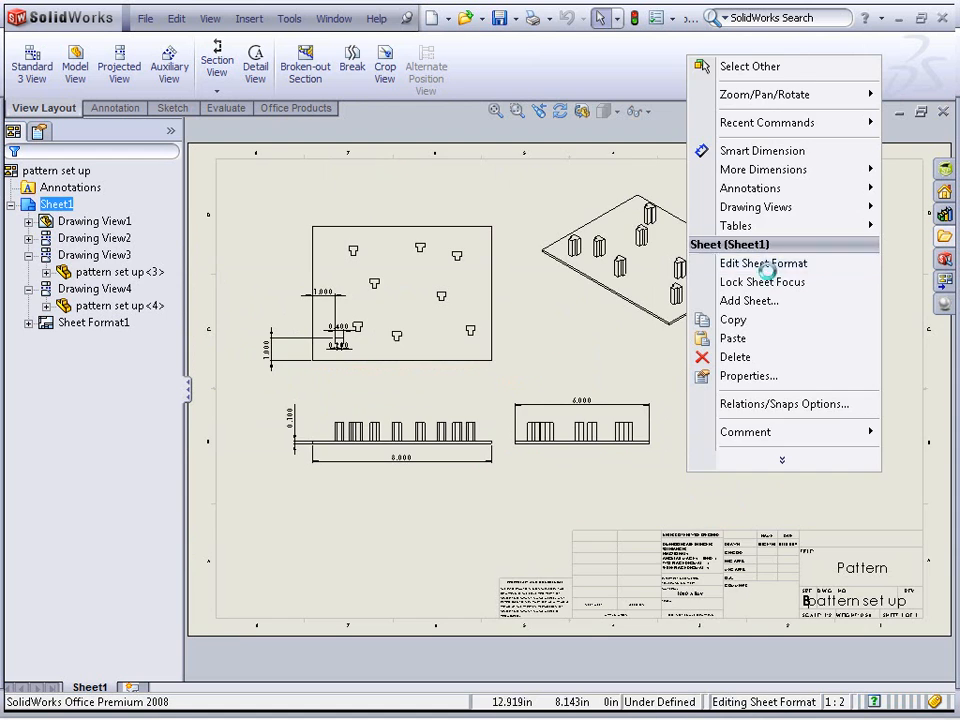
scroll(700, 420, down, 5)
scroll(660, 455, down, 2)
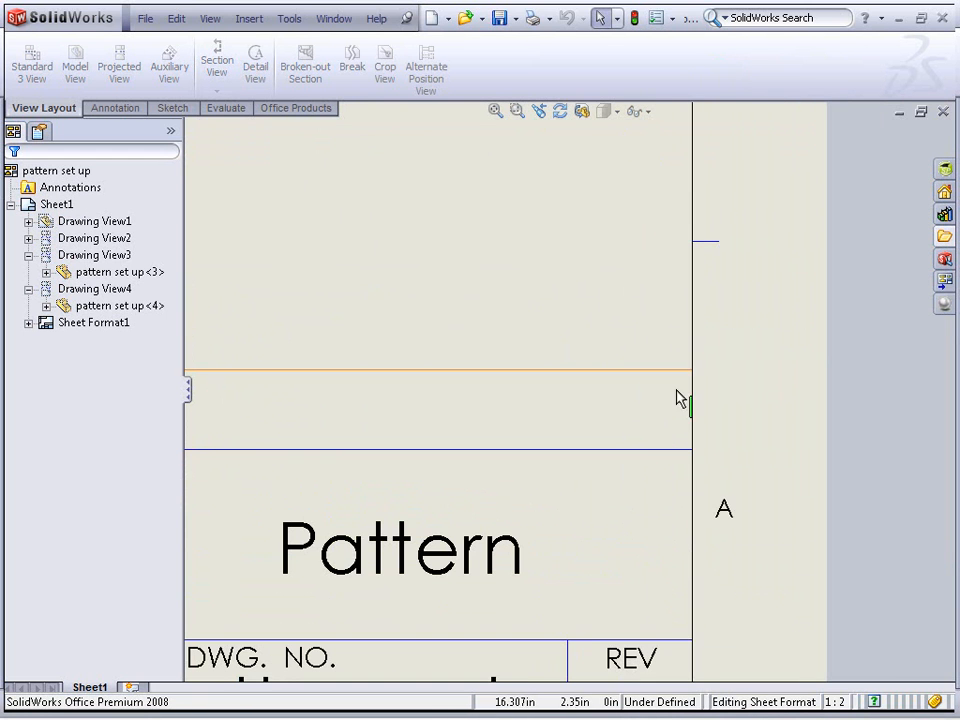
right_click(693, 372)
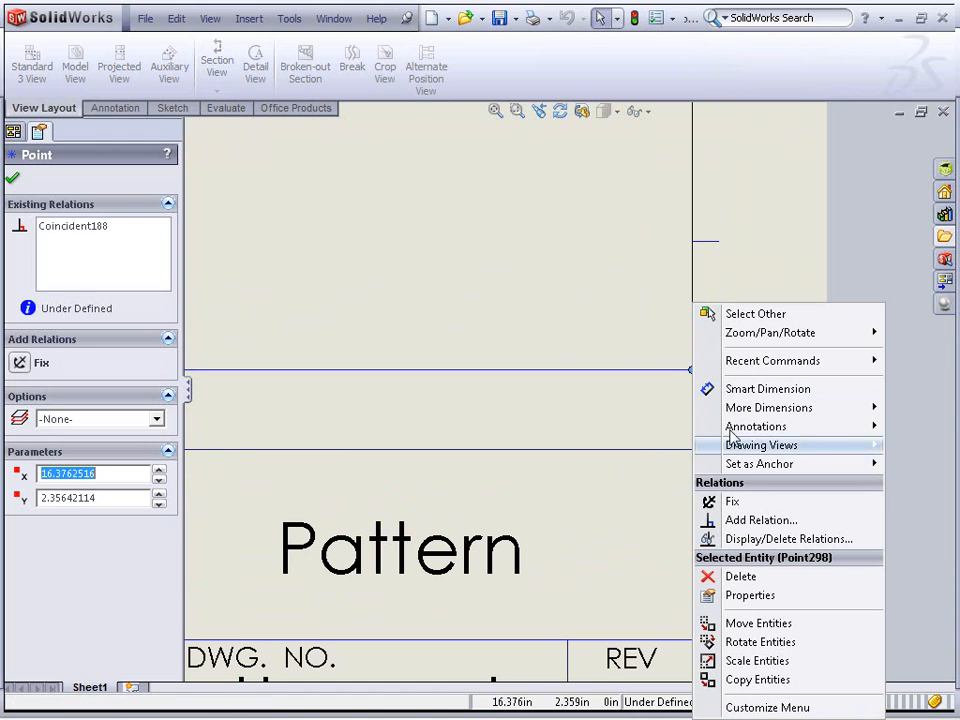
mouse_move(743, 467)
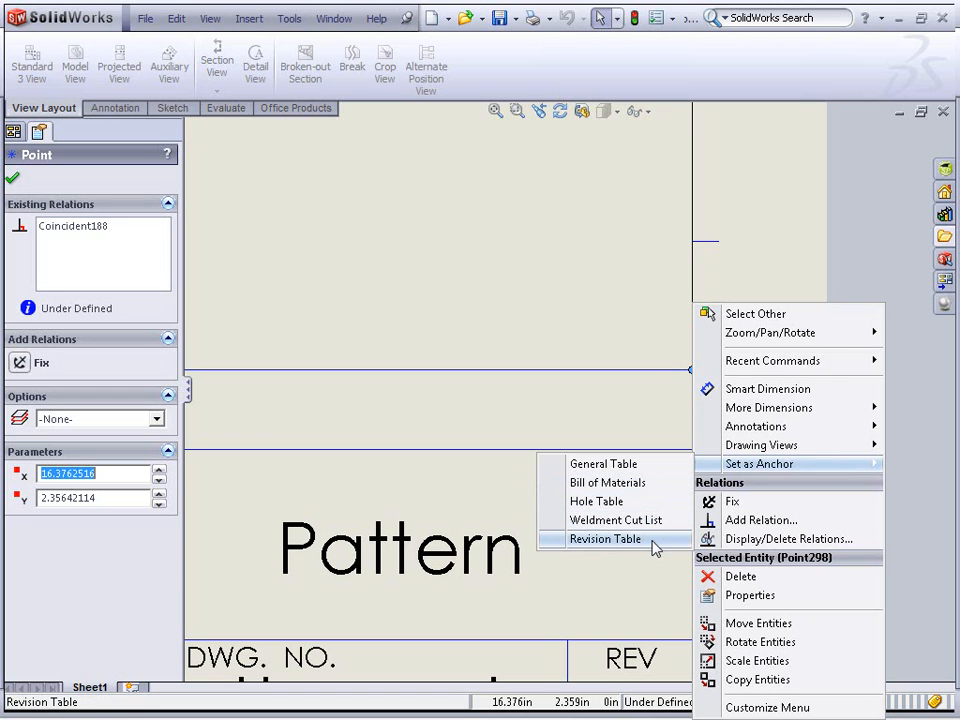
click(461, 313)
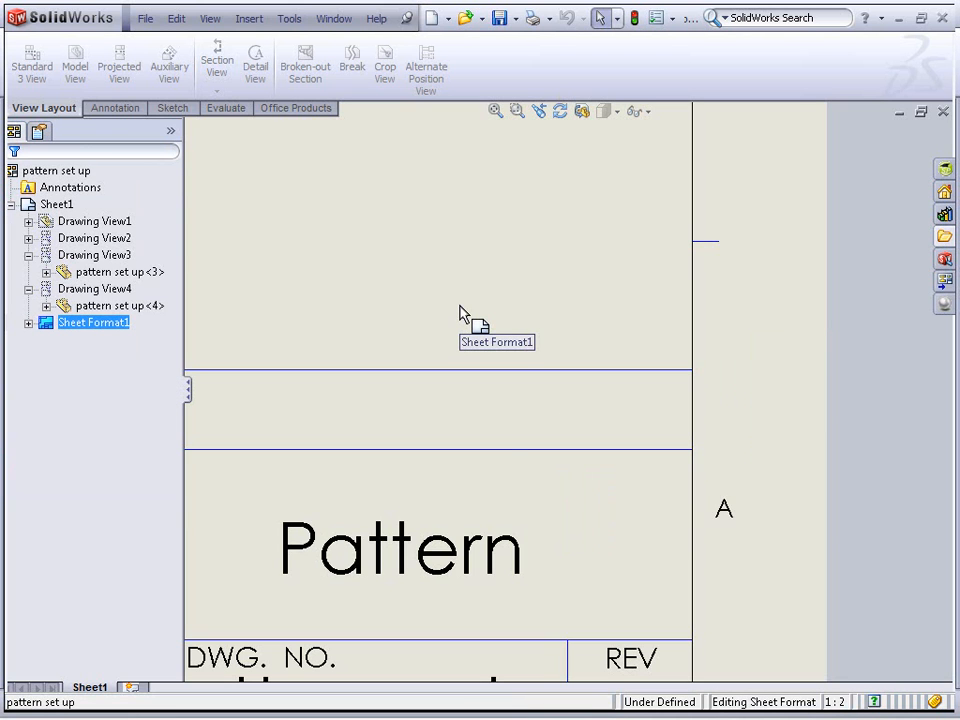
Insert the ddi old logo large picture into the sheet format
scroll(508, 229, up, 5)
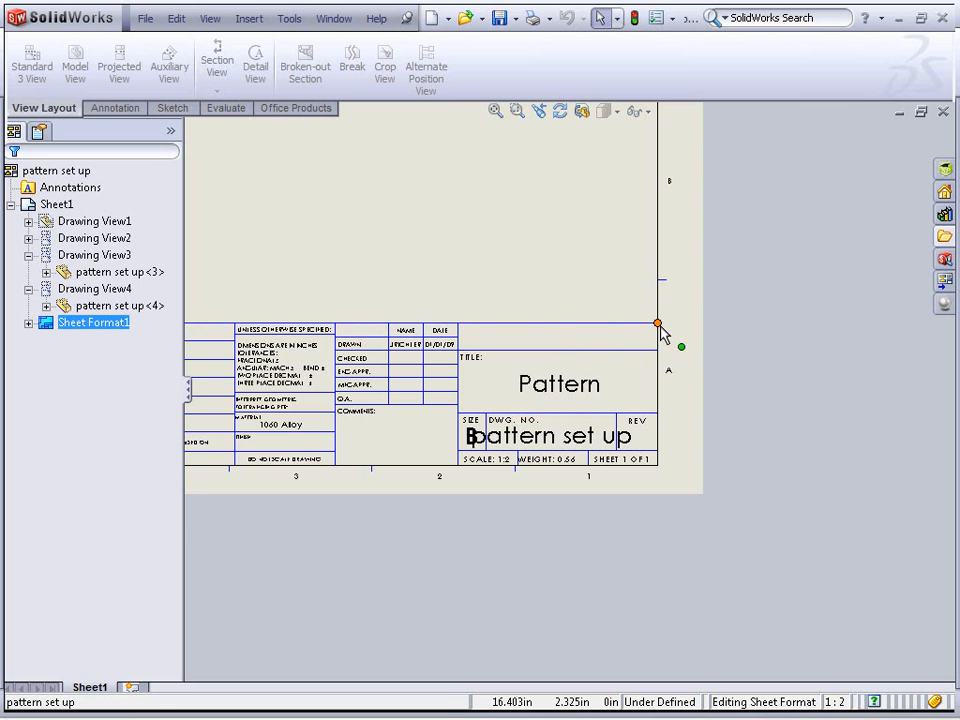
mouse_move(428, 296)
middle_down()
mouse_move(662, 289)
mouse_move(652, 298)
middle_up()
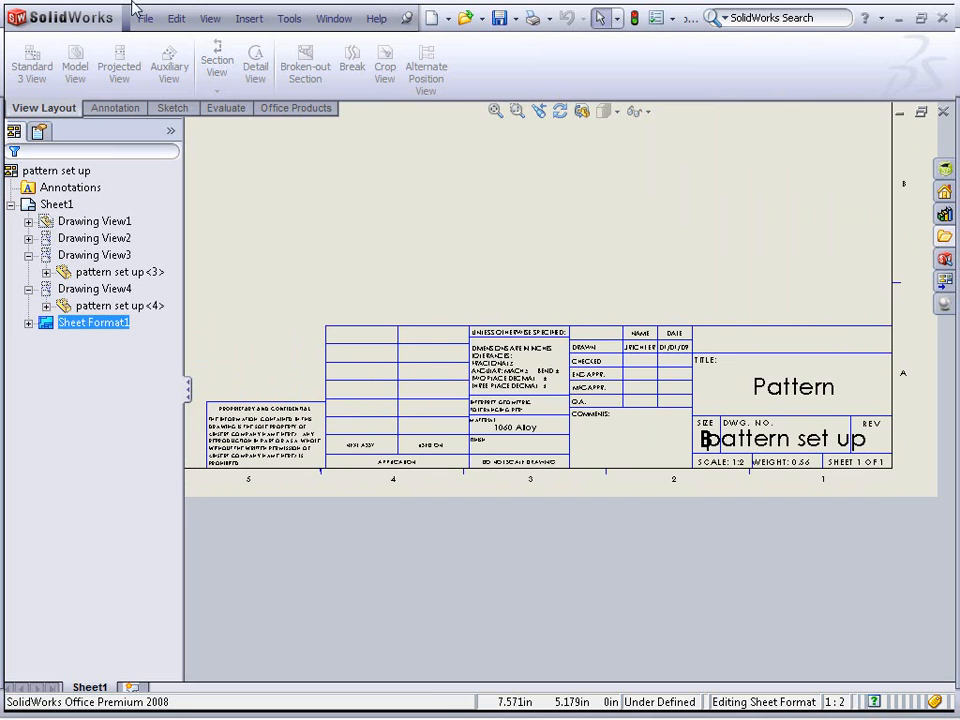
click(249, 19)
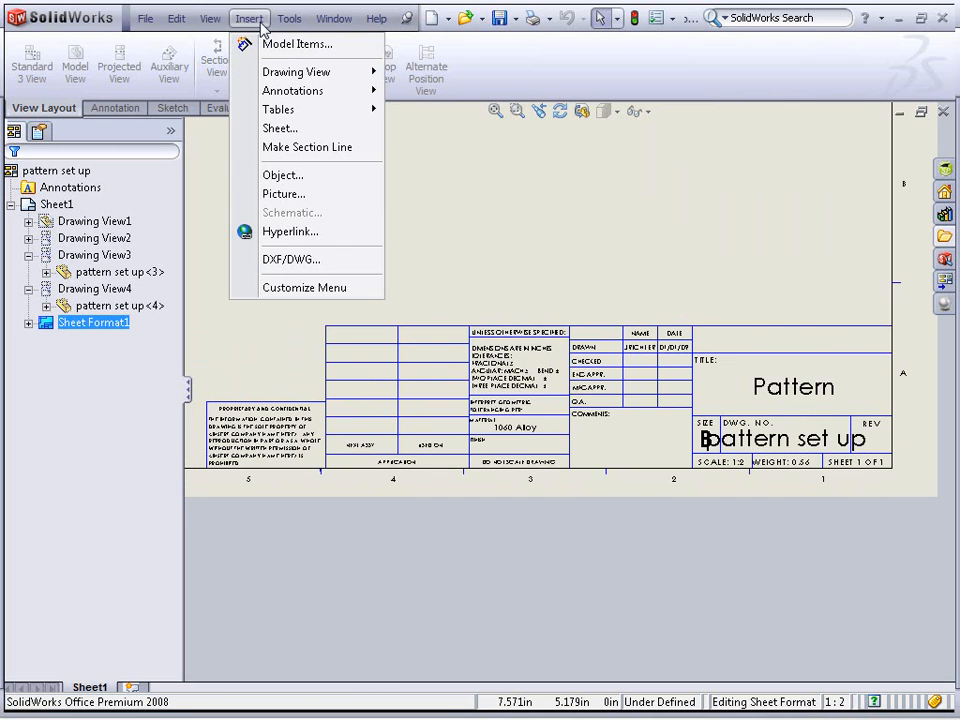
click(290, 194)
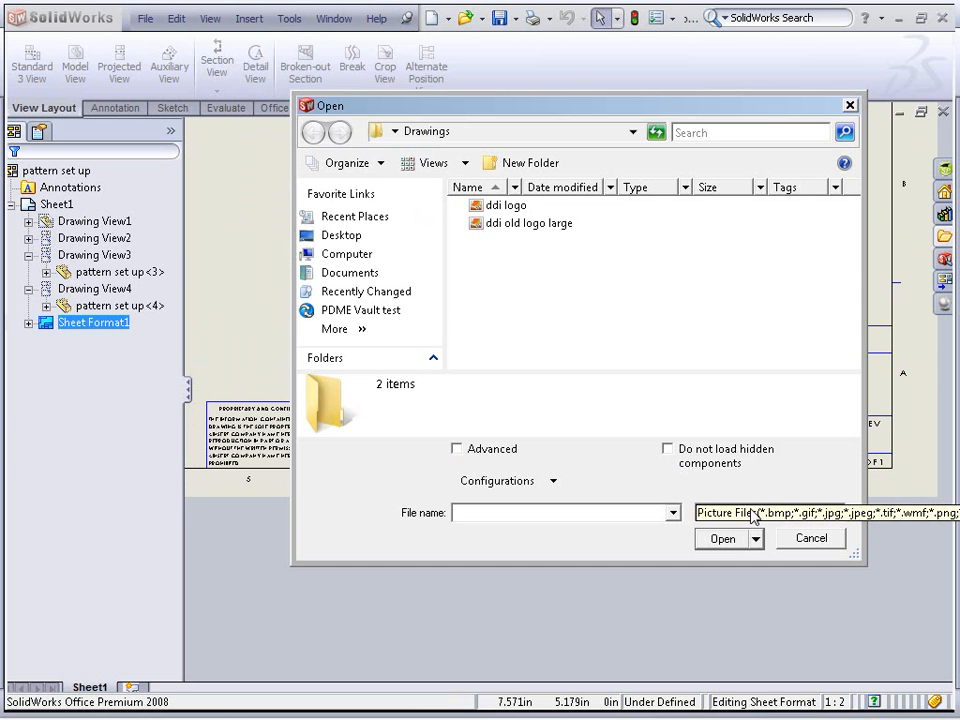
double_click(506, 223)
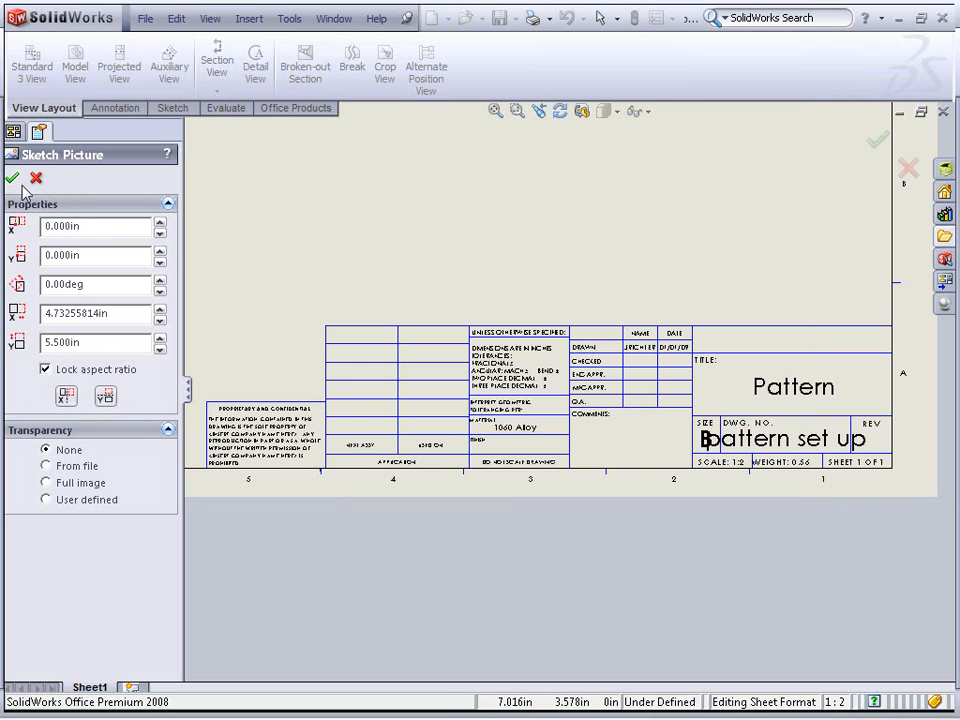
Shrink the logo to about 1.16 by 1.35 in, place it just left of the title block, and accept
scroll(448, 244, up, 3)
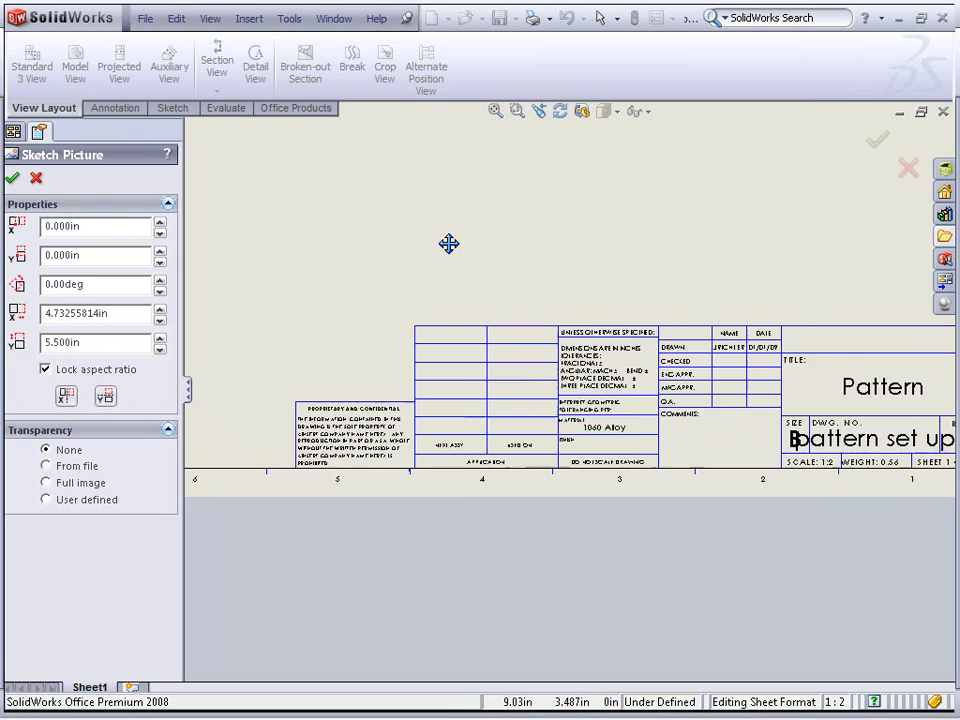
drag(315, 372, 458, 325)
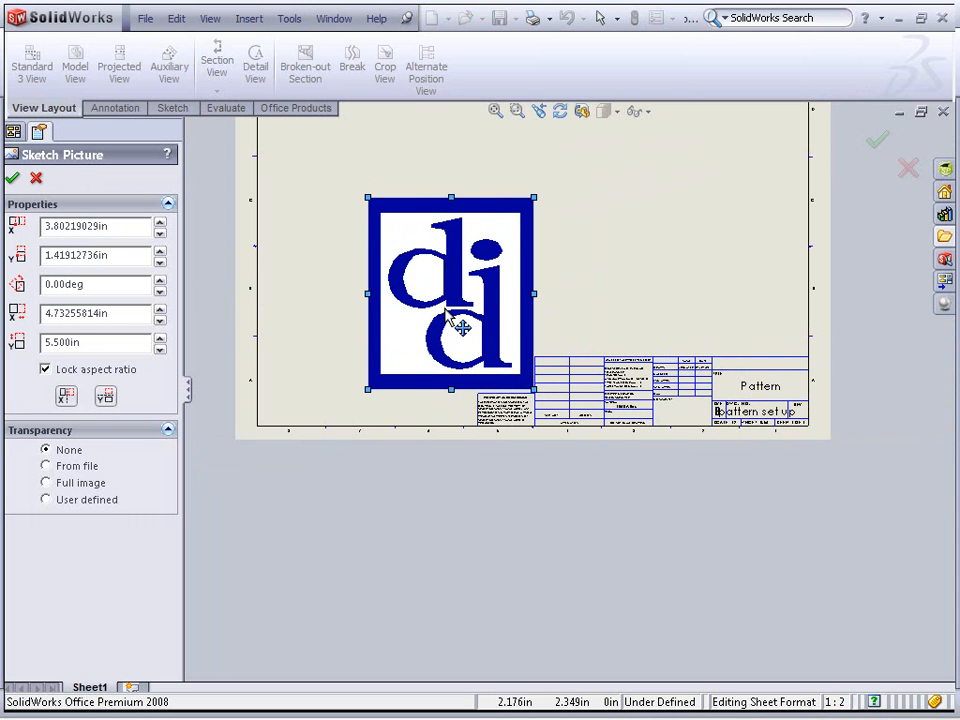
drag(367, 391, 493, 412)
mouse_move(528, 368)
mouse_down()
mouse_move(520, 372)
mouse_move(525, 363)
mouse_up()
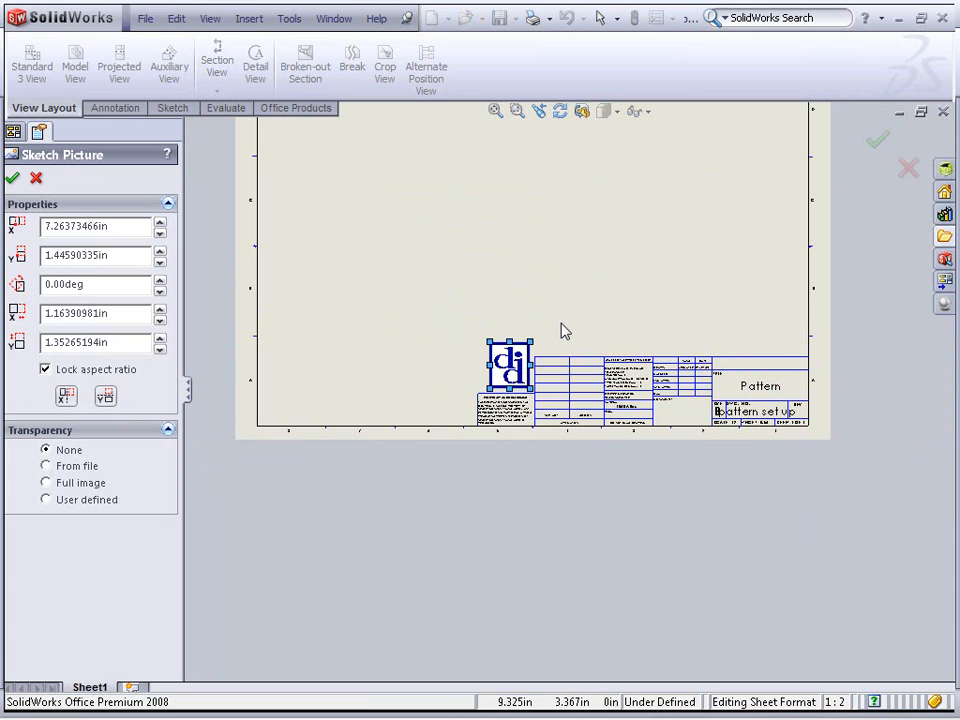
click(11, 179)
key(f)
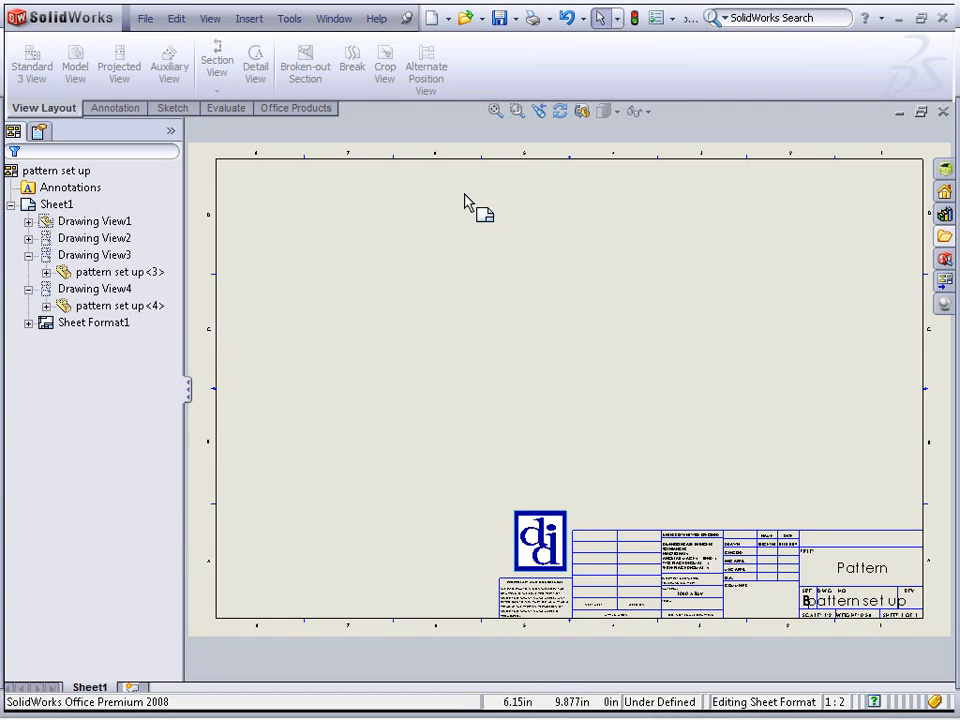
In the drawing's custom properties, add a Custom property with value Value and set Revision to A
click(145, 18)
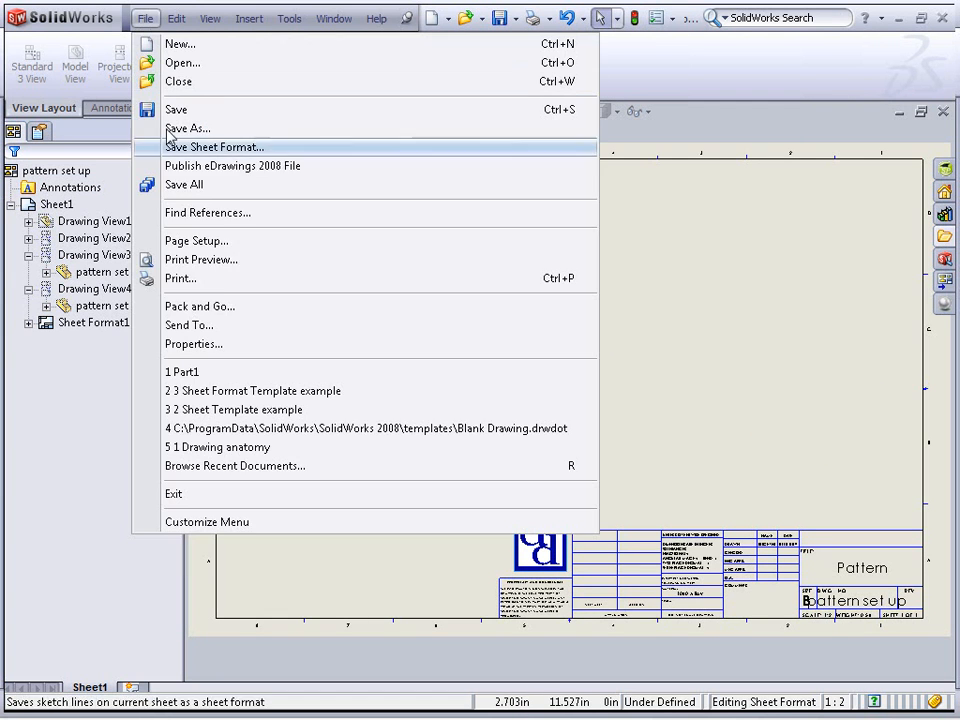
click(214, 344)
click(300, 346)
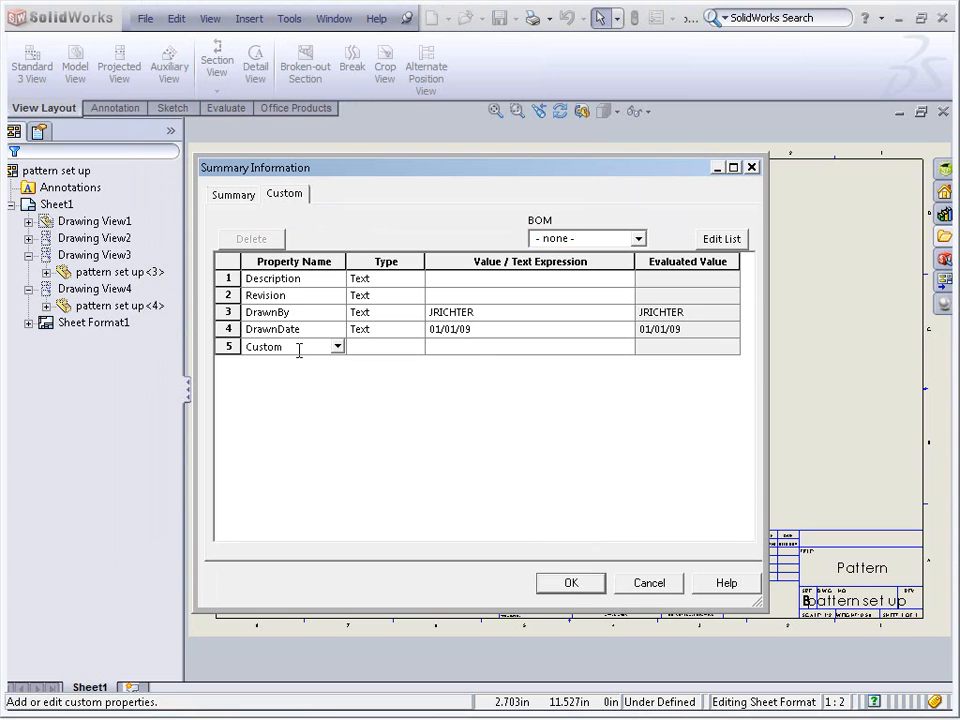
text(Custom)
click(474, 347)
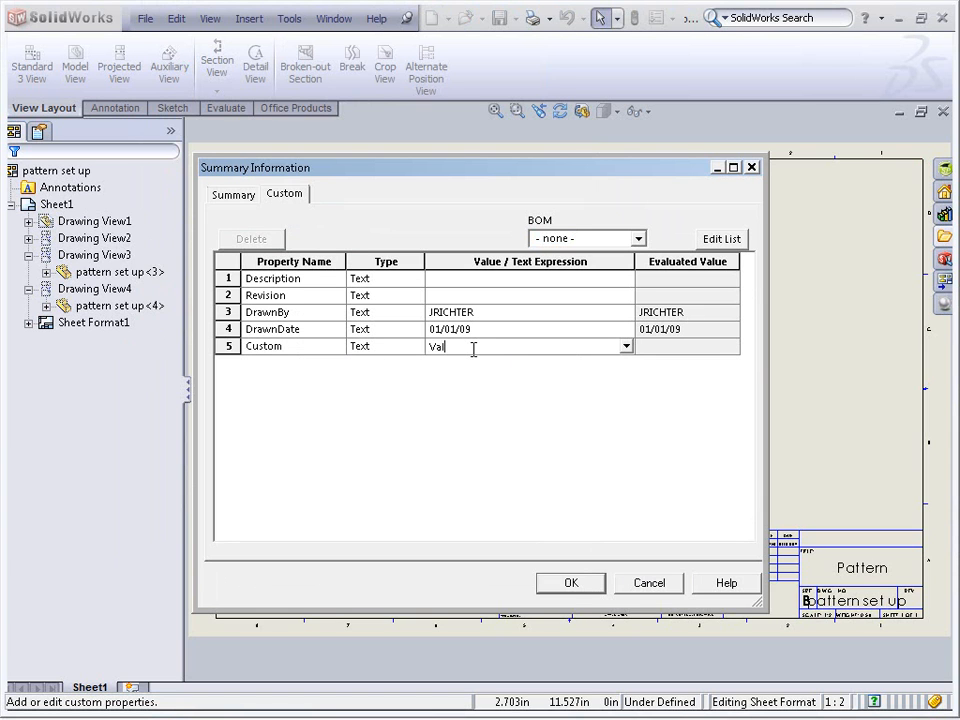
click(448, 294)
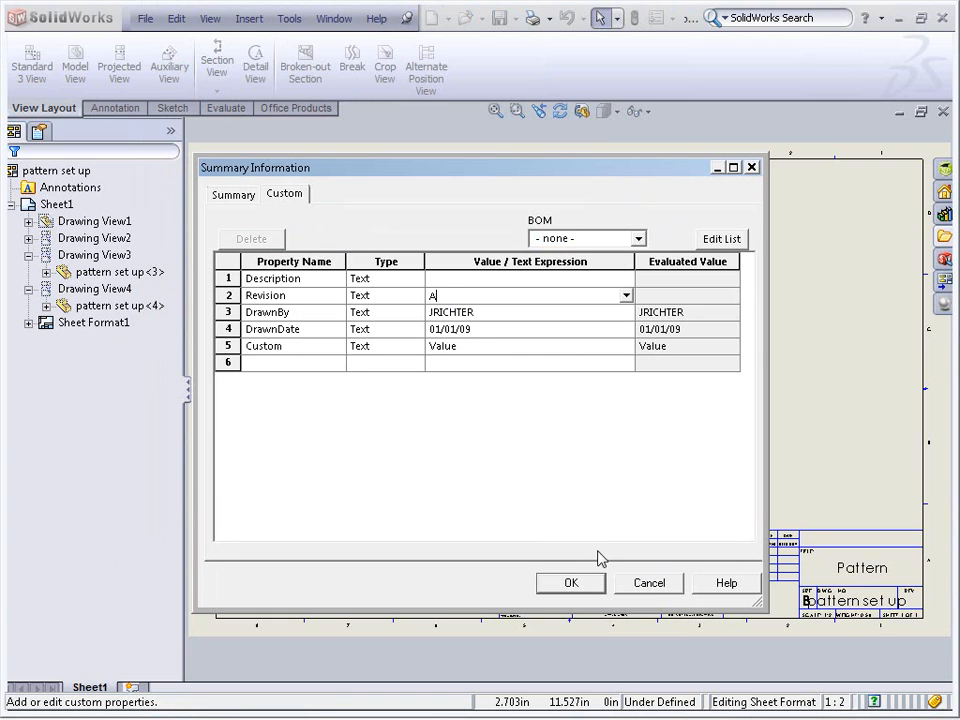
click(595, 583)
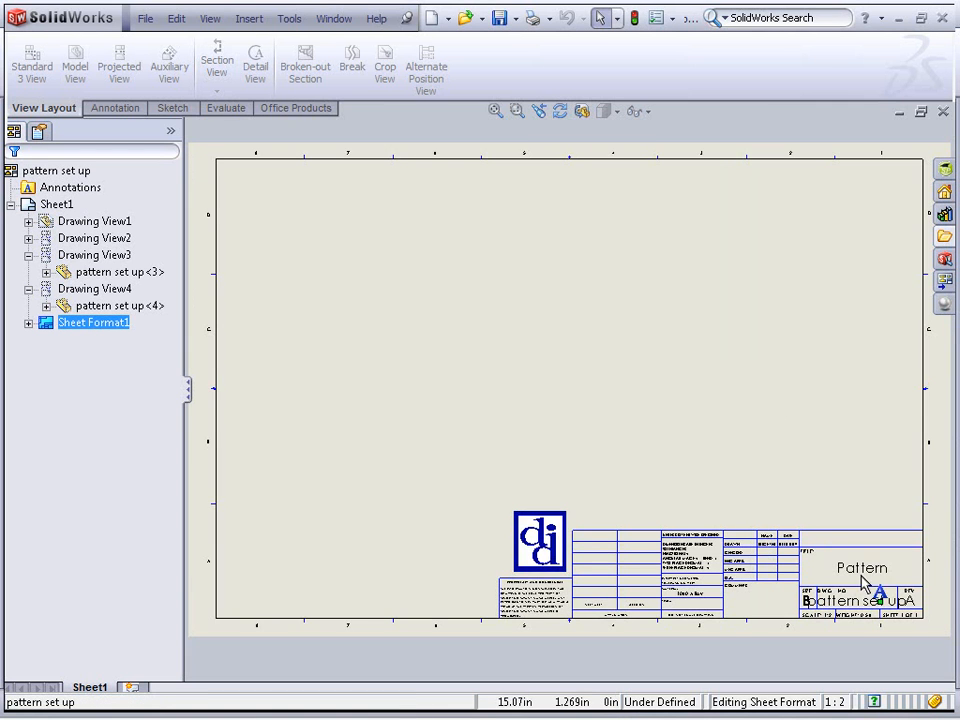
Add a note above the title block linked to the current document's Custom property
scroll(880, 600, down, 2)
scroll(893, 612, down, 4)
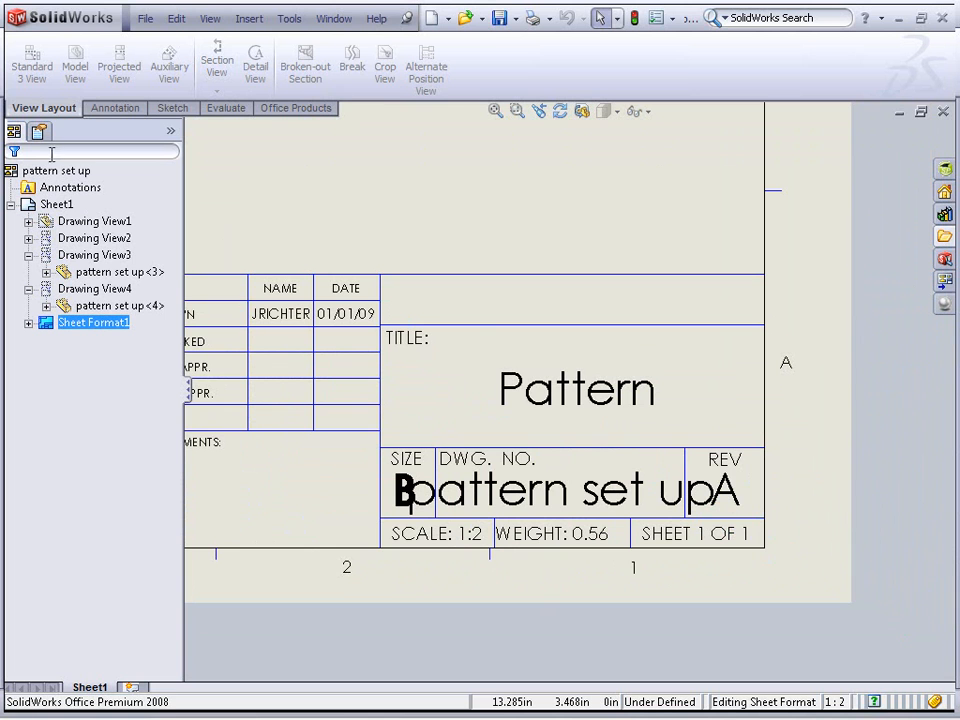
click(125, 112)
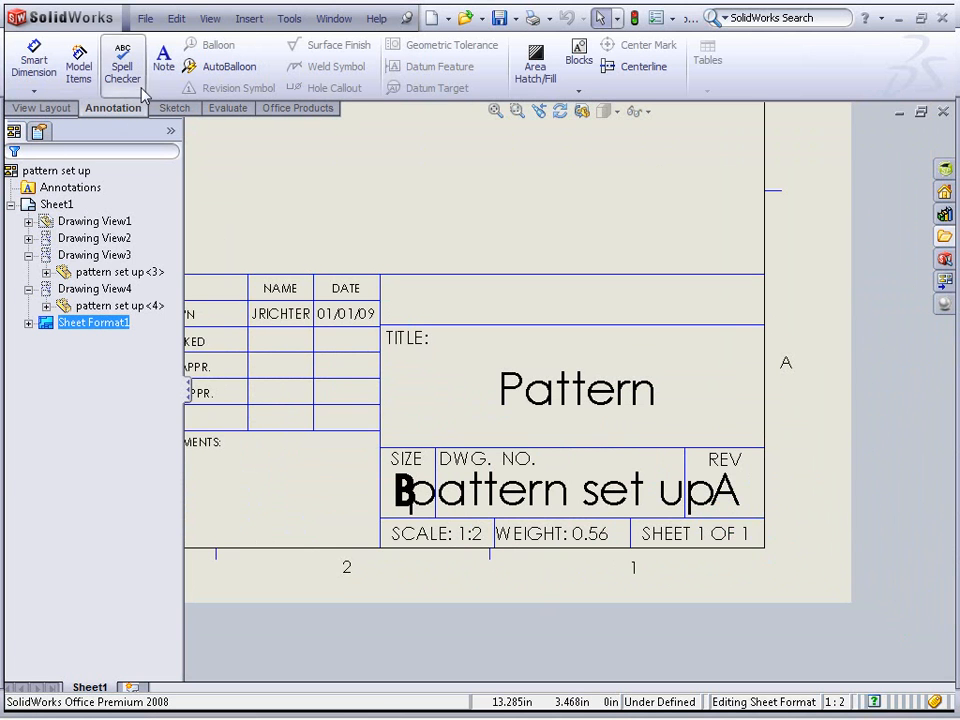
click(163, 58)
click(363, 212)
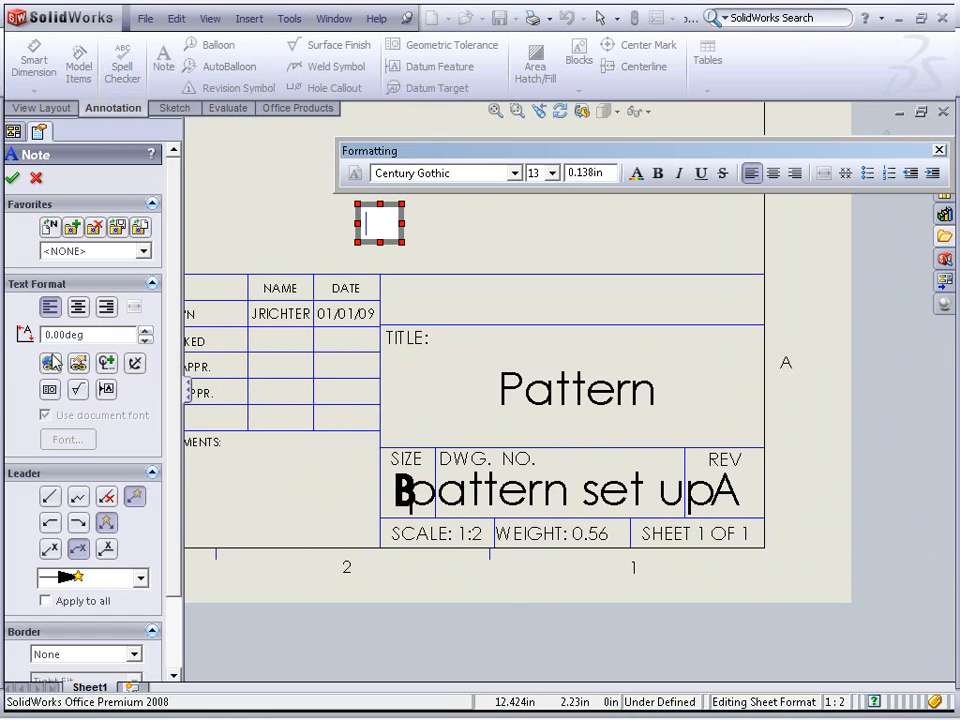
click(80, 364)
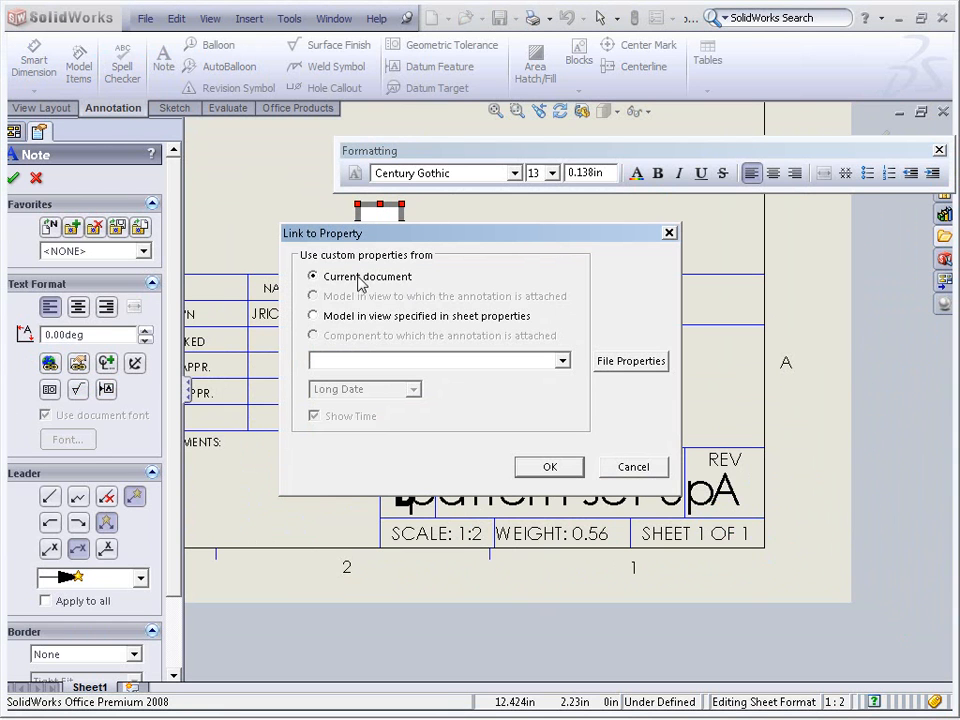
click(563, 362)
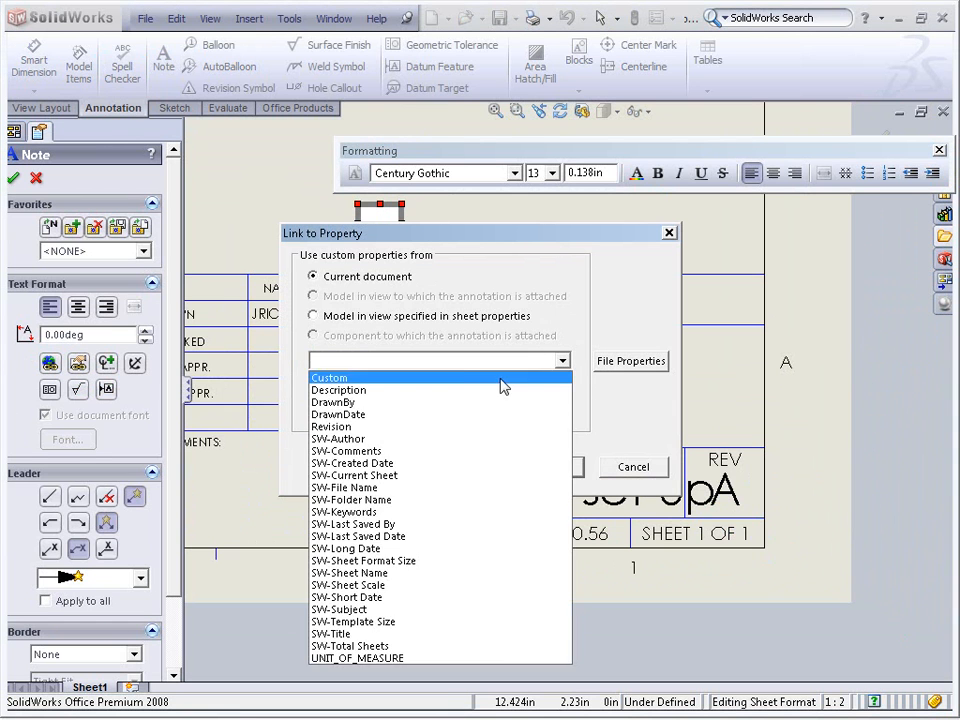
click(464, 382)
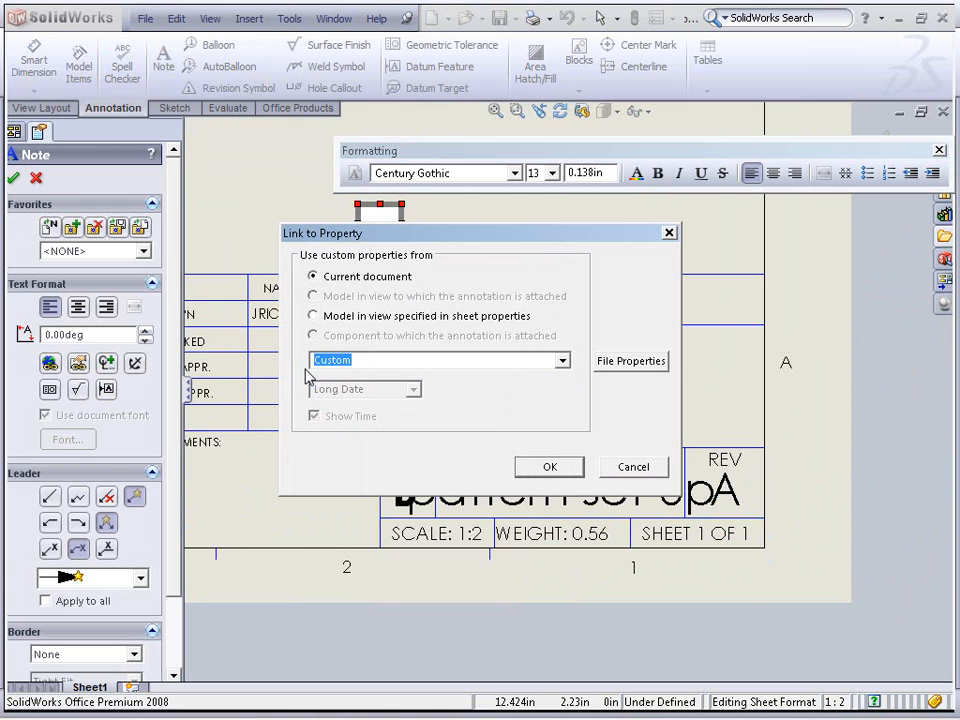
click(550, 466)
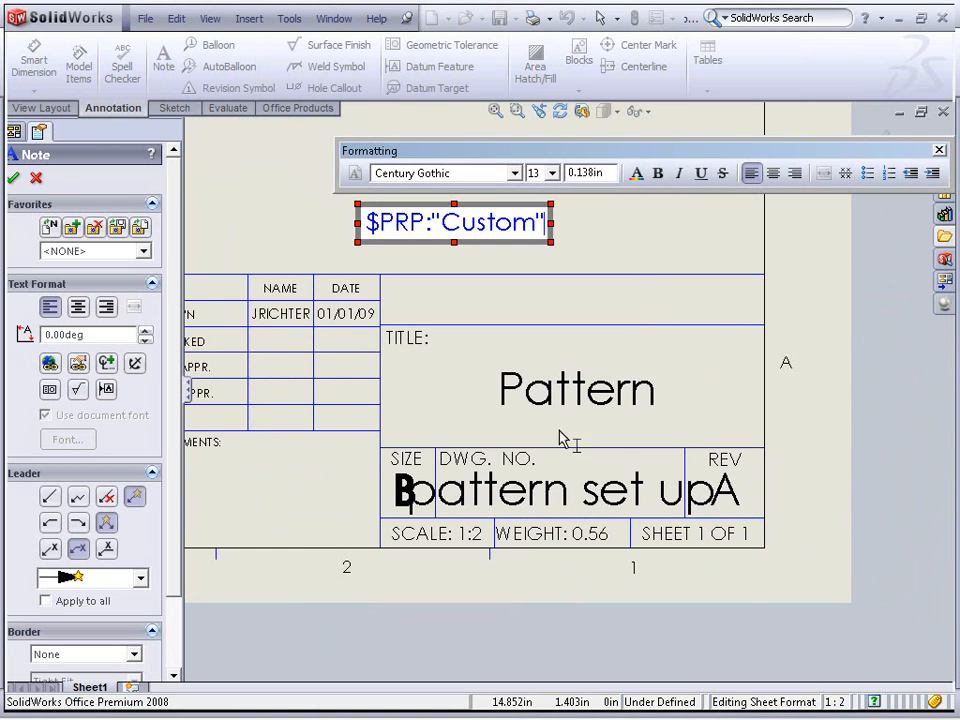
click(649, 262)
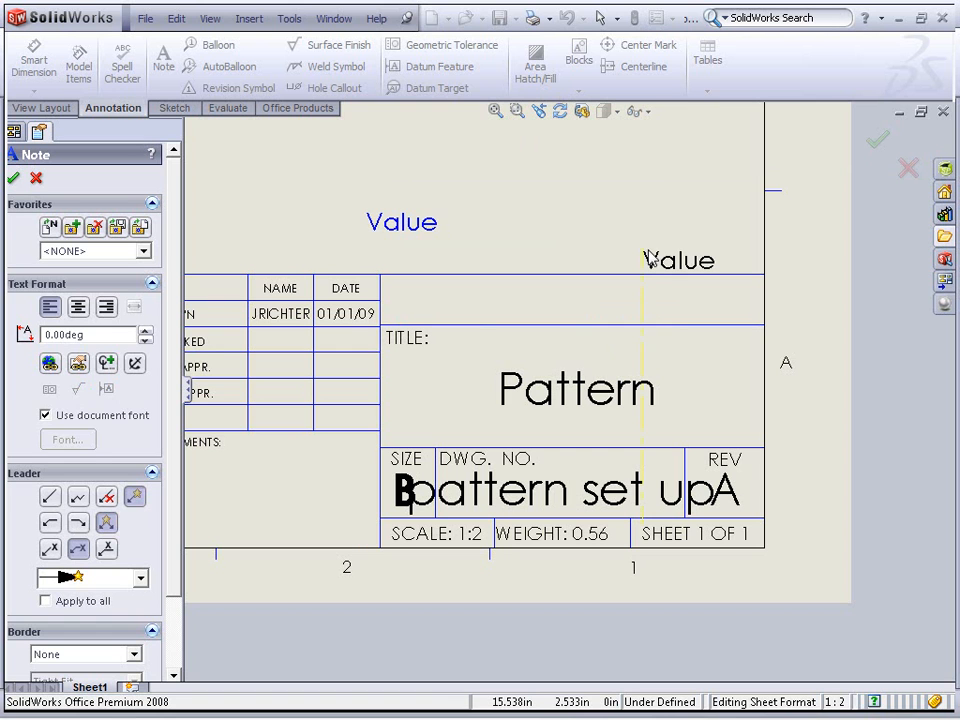
key(Escape)
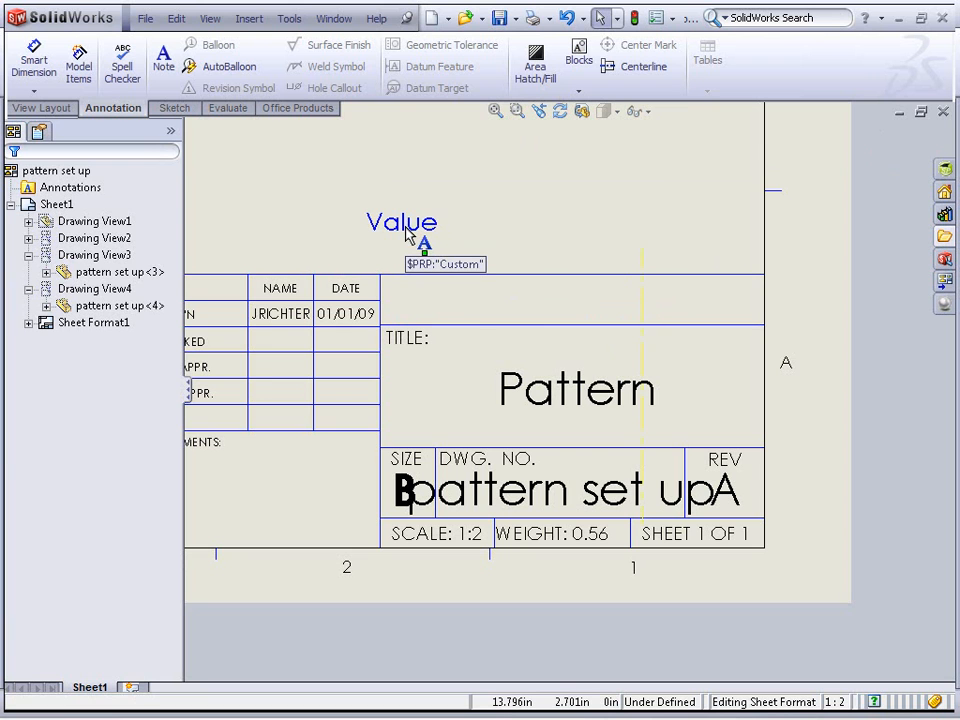
Return from the sheet format to editing the sheet and dismiss the unsaved-document notification
key(f)
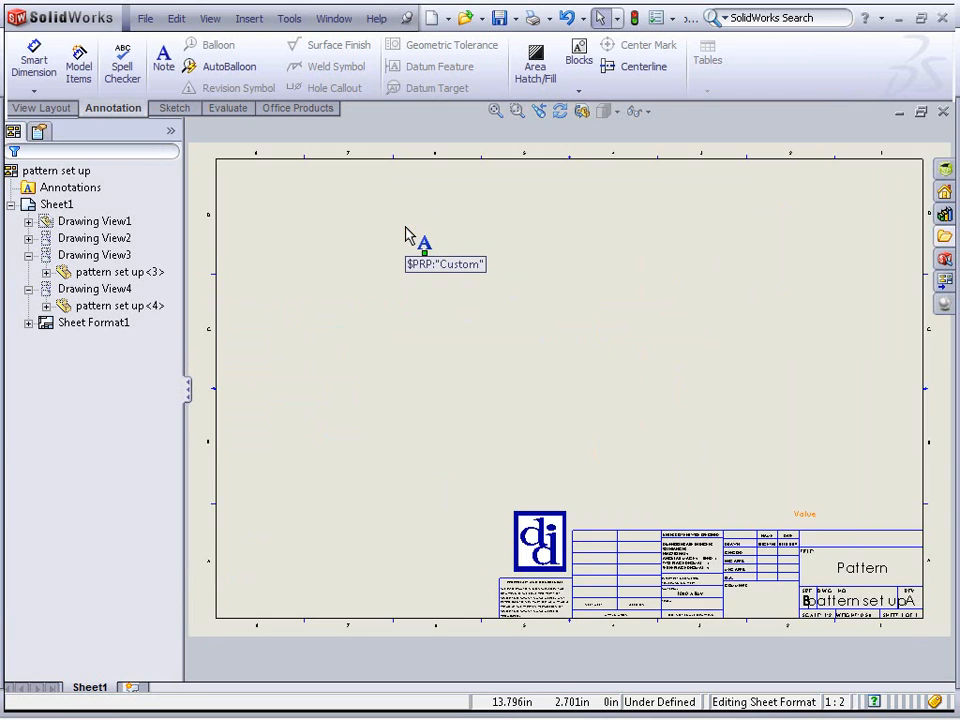
right_click(407, 234)
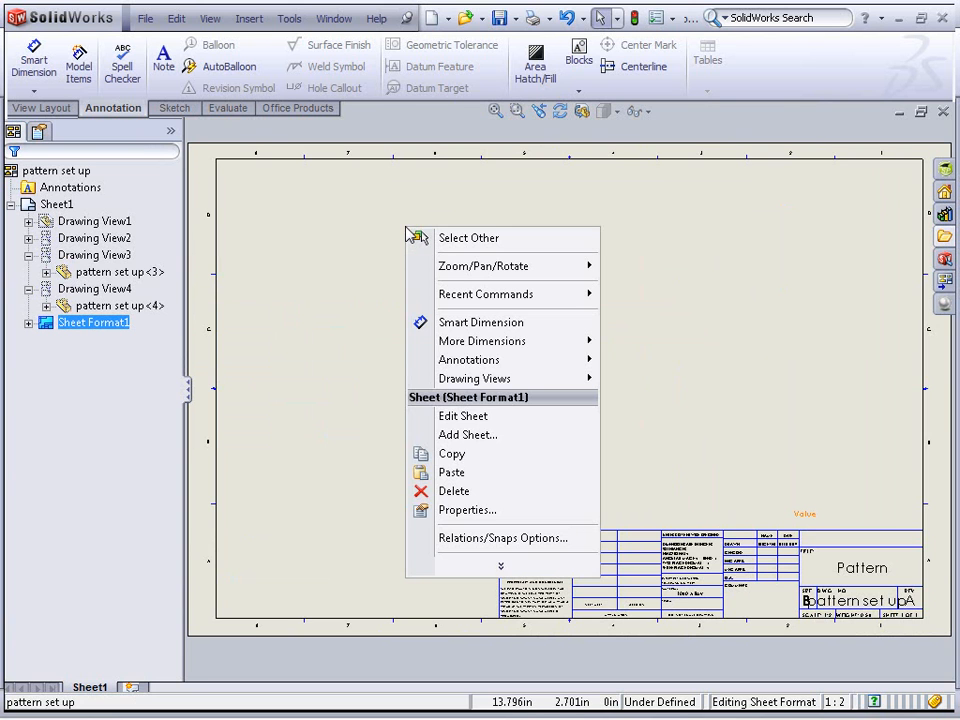
click(457, 418)
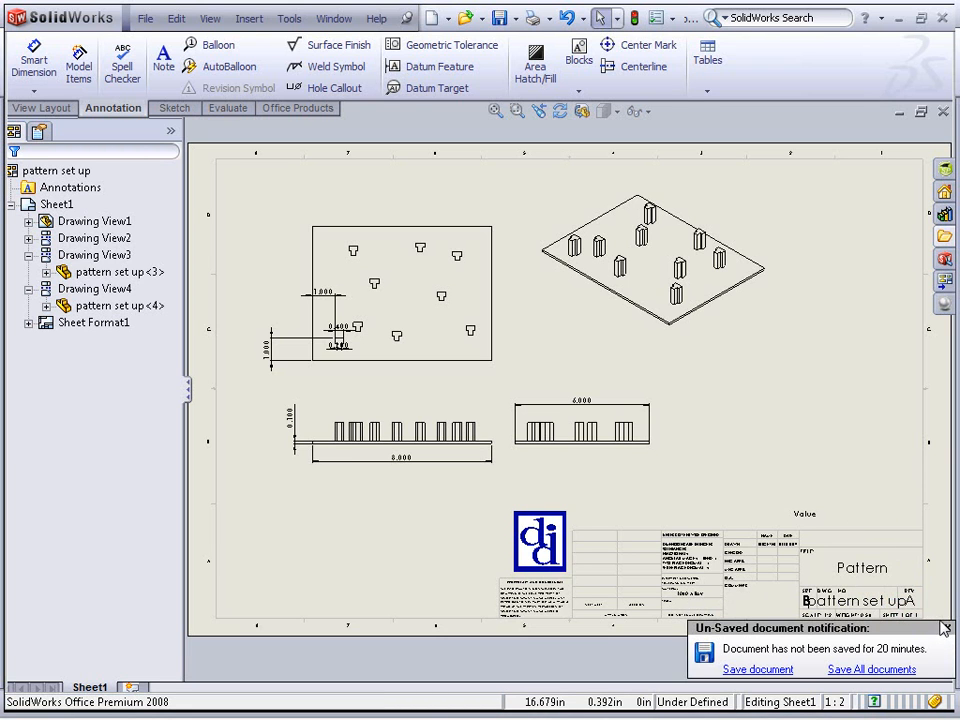
click(948, 628)
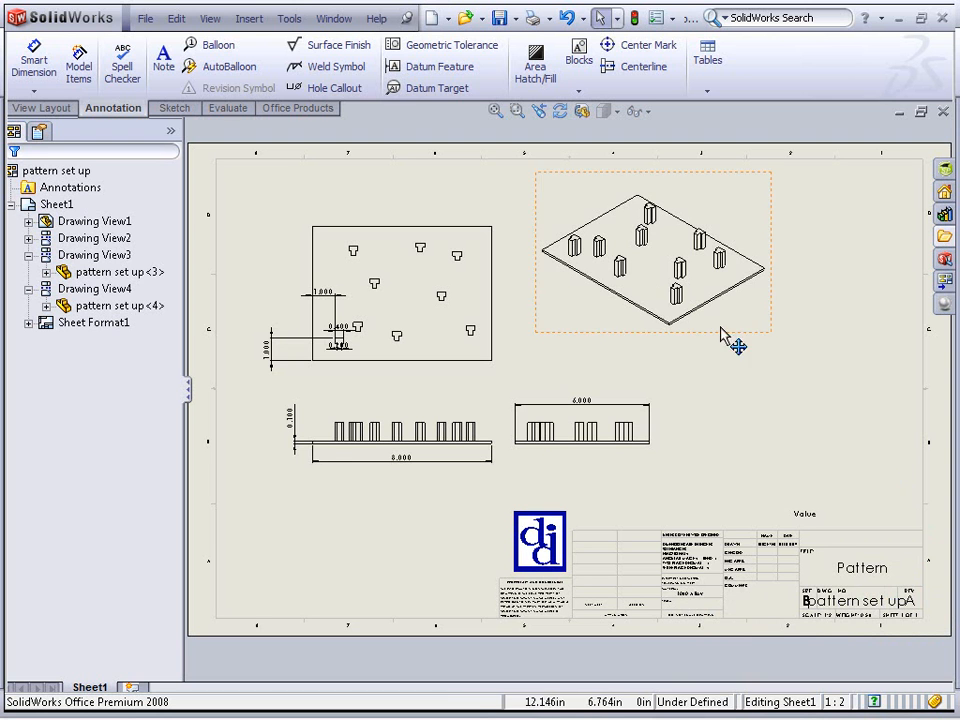
Open the 2 Sheet Template example drawing from the Drawings folder
click(145, 18)
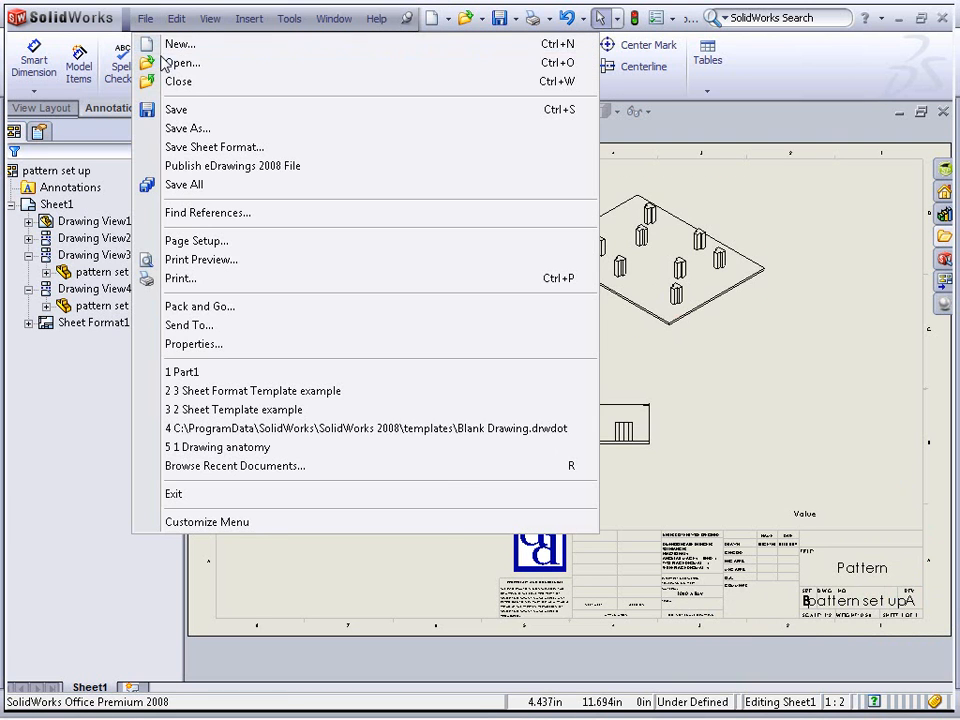
click(165, 62)
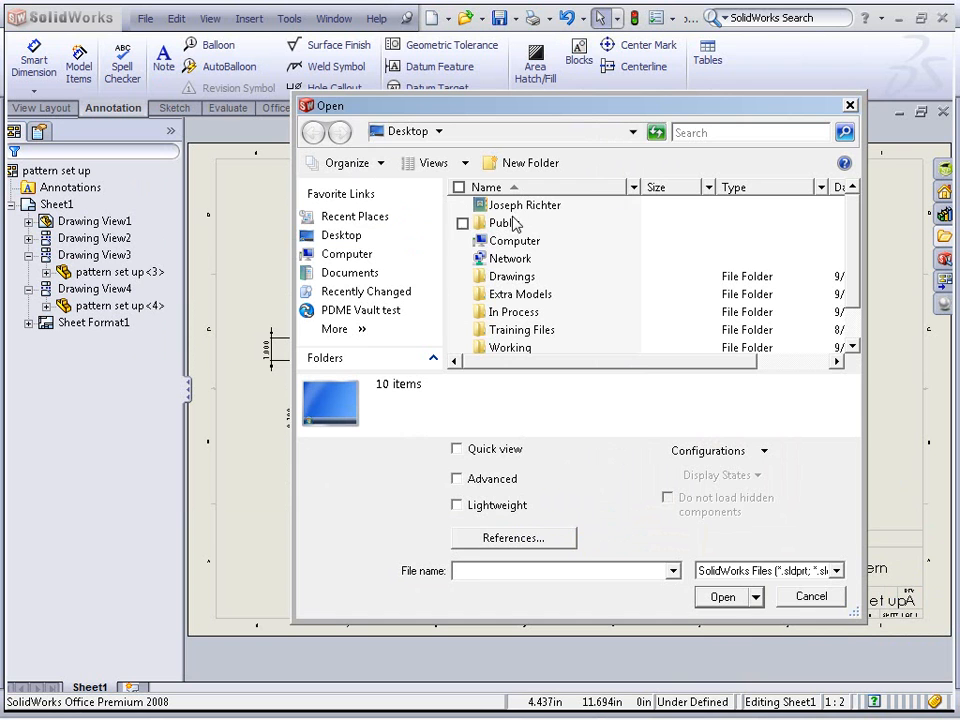
click(517, 280)
double_click(517, 279)
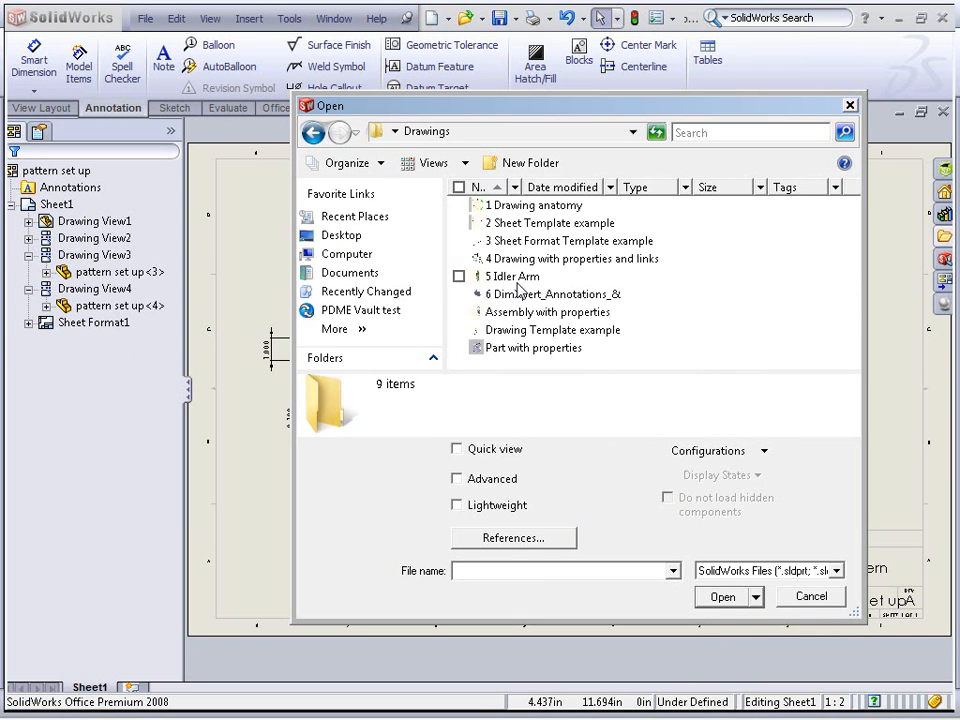
double_click(541, 223)
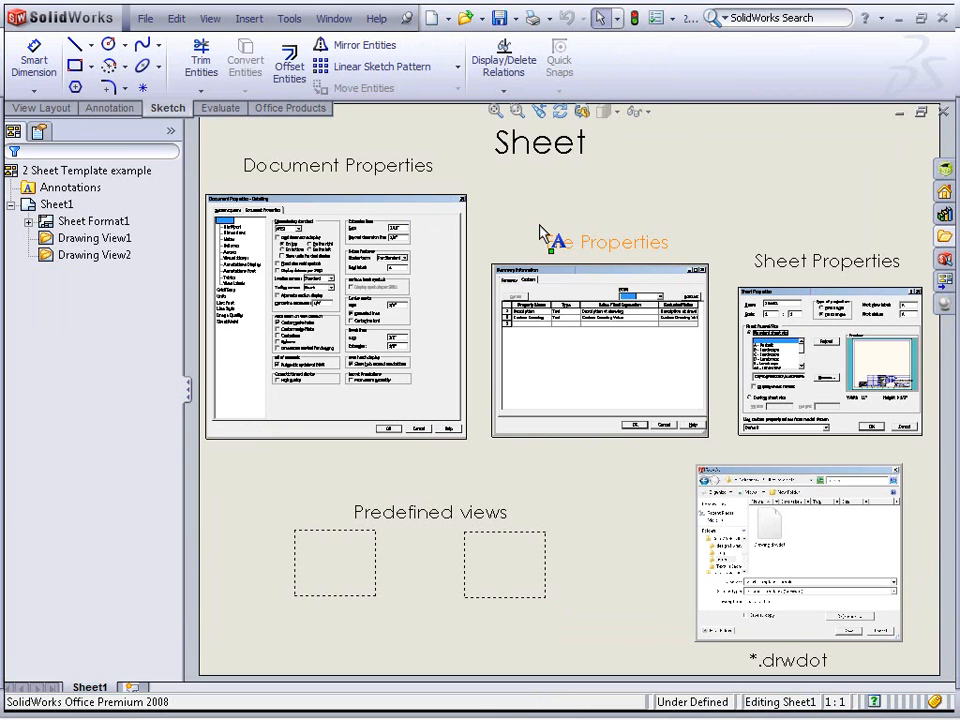
Examine the template example's file properties, sheet properties and drwdot save illustrations
click(625, 188)
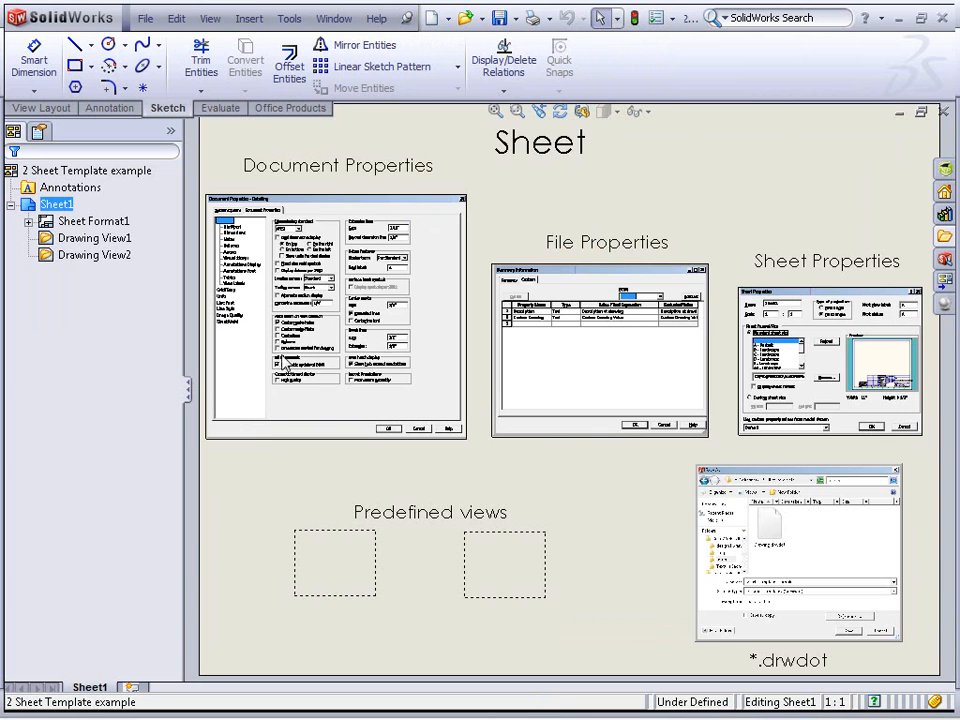
scroll(345, 250, down, 3)
mouse_move(650, 417)
middle_down()
mouse_move(449, 347)
mouse_move(178, 296)
middle_up()
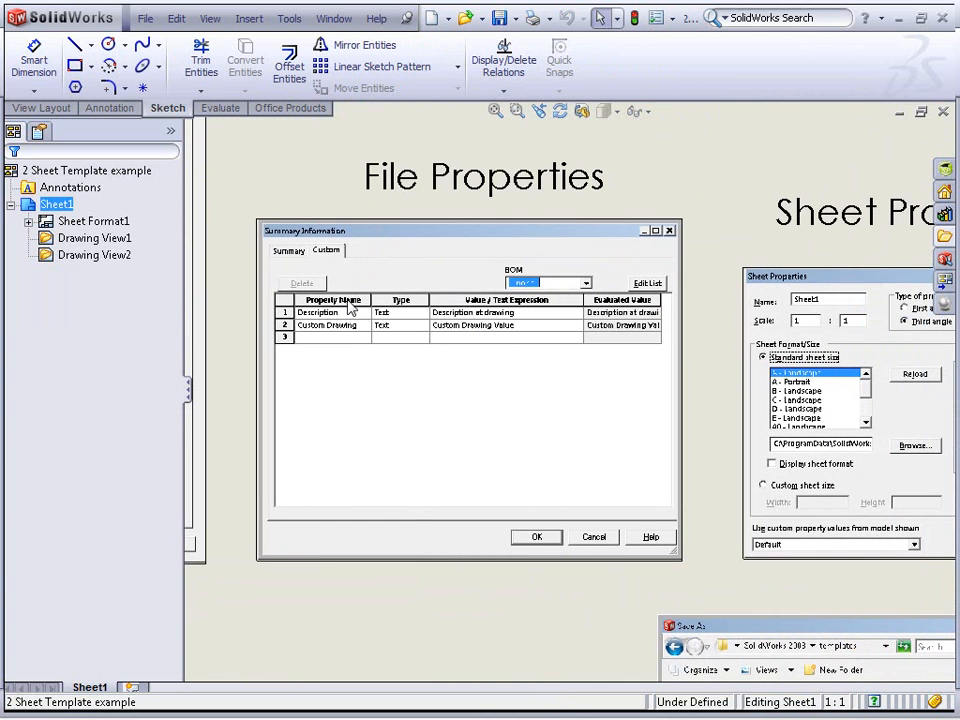
middle_drag(611, 345, 211, 320)
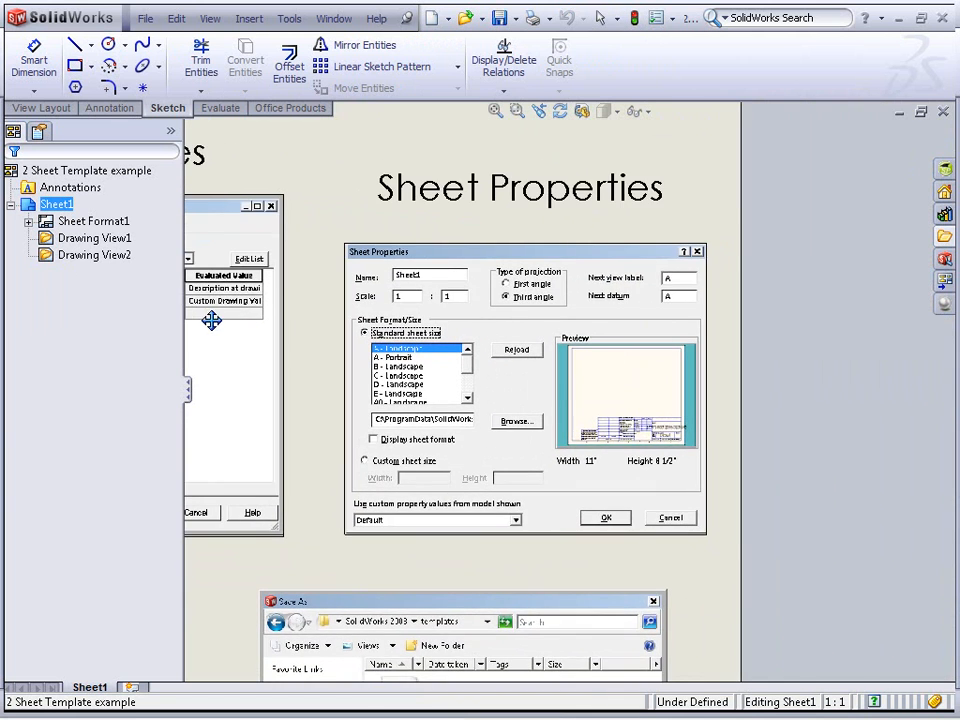
scroll(511, 321, down, 1)
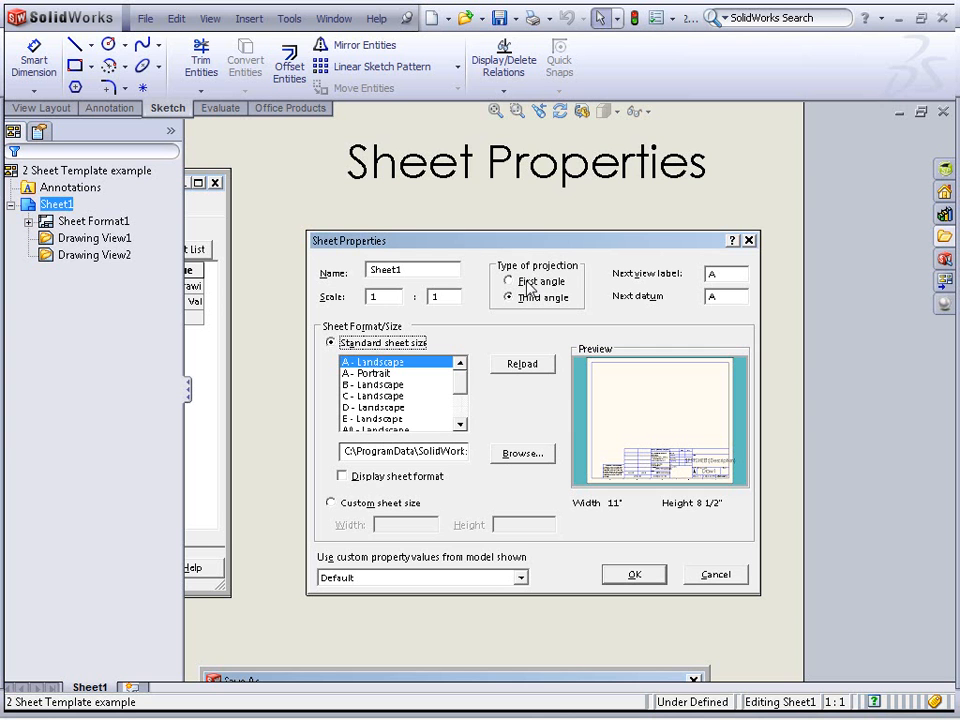
mouse_move(510, 385)
middle_down()
mouse_move(594, 173)
mouse_move(588, 18)
middle_up()
mouse_move(528, 293)
middle_down()
mouse_move(523, 154)
mouse_move(508, 139)
middle_up()
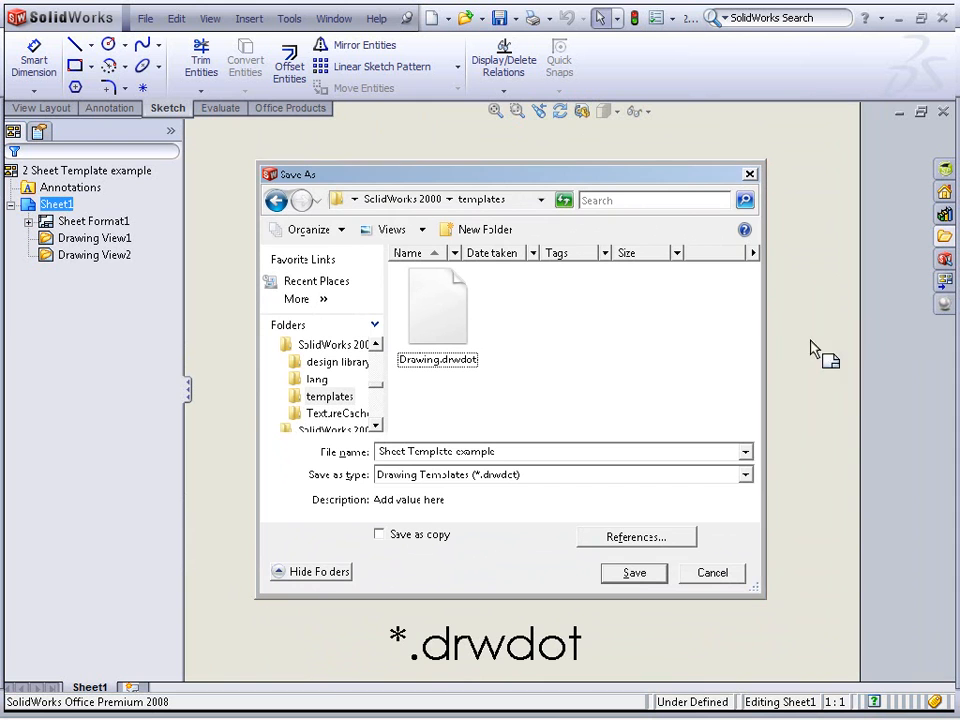
Review the file types offered for saving the drawing, including Drawing Templates (*.drwdot), and cancel
click(145, 19)
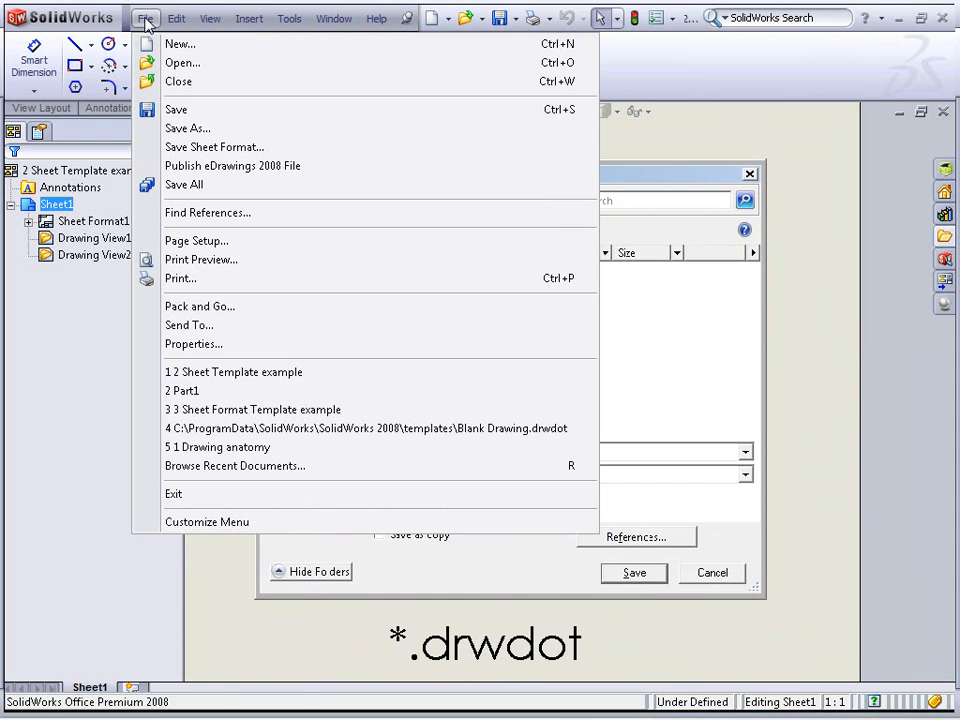
click(256, 128)
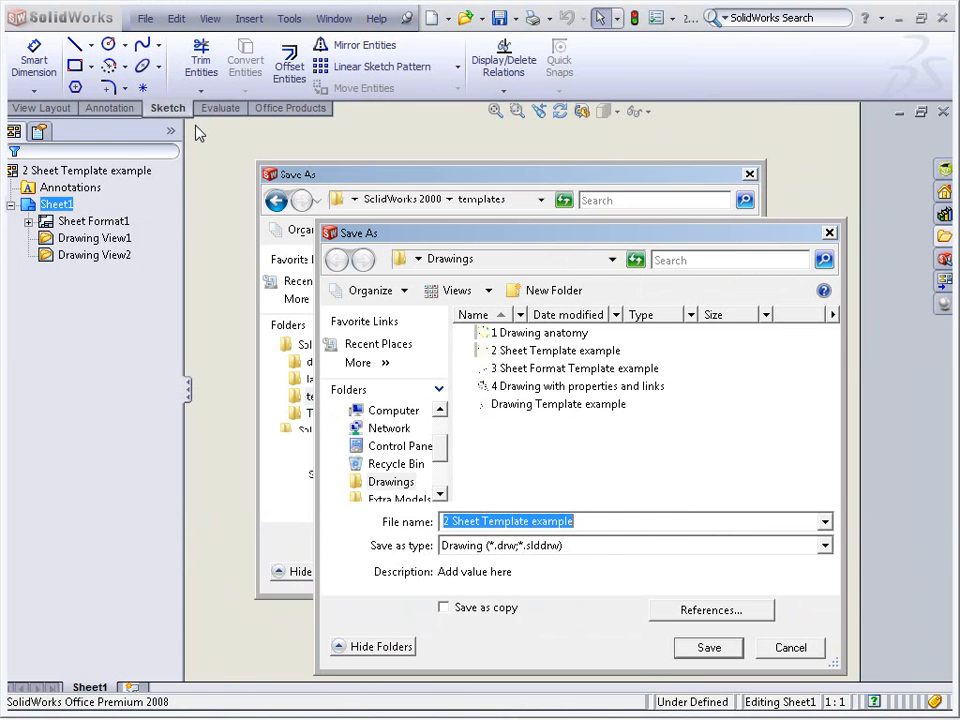
click(616, 547)
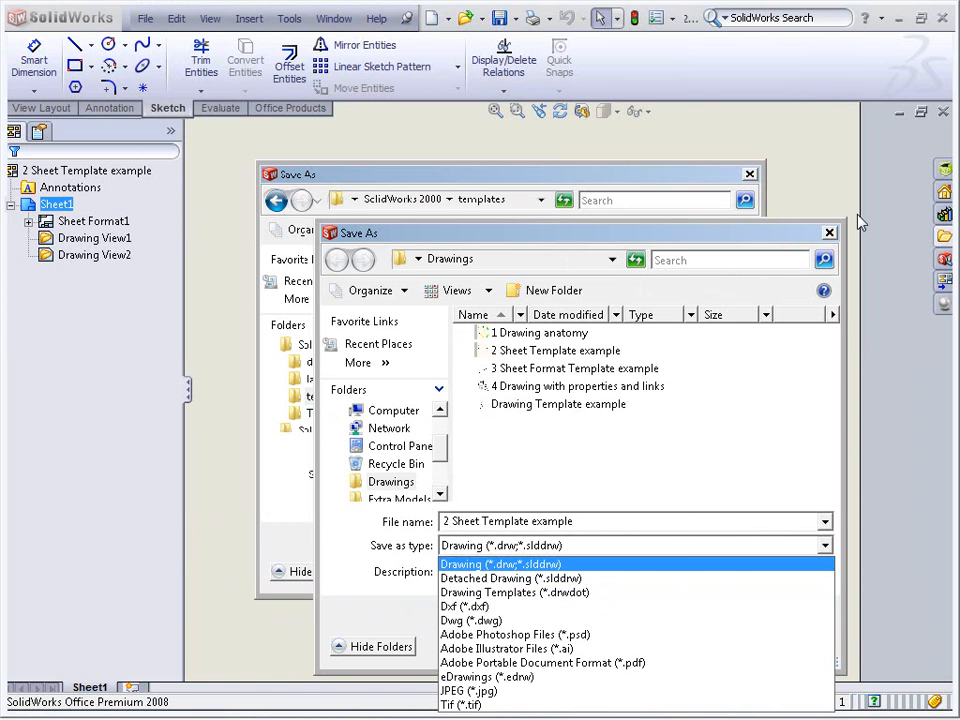
click(834, 236)
click(831, 233)
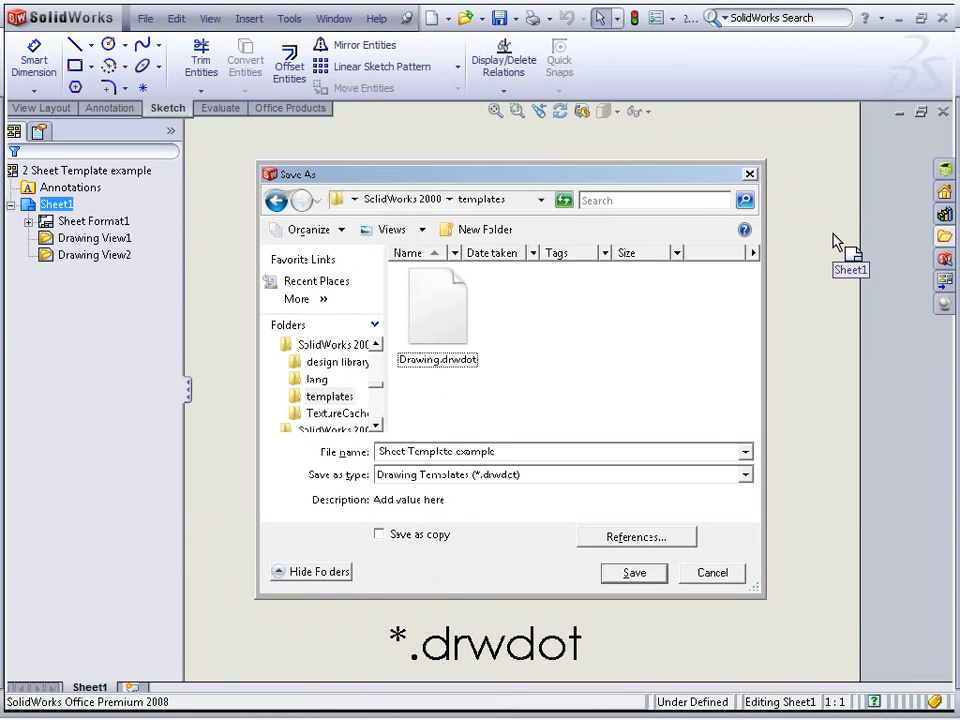
Examine the predefined views area of the template example
middle_drag(442, 436, 624, 381)
scroll(543, 412, up, 2)
mouse_move(294, 430)
middle_down()
mouse_move(634, 450)
mouse_move(814, 521)
mouse_move(805, 546)
middle_up()
key(Escape)
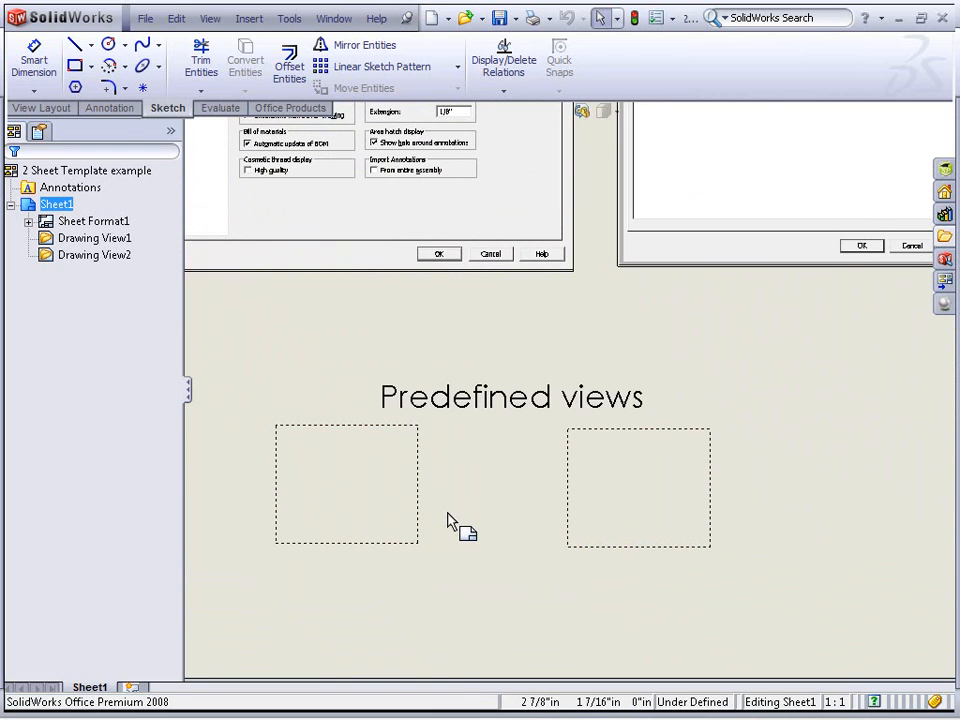
key(f)
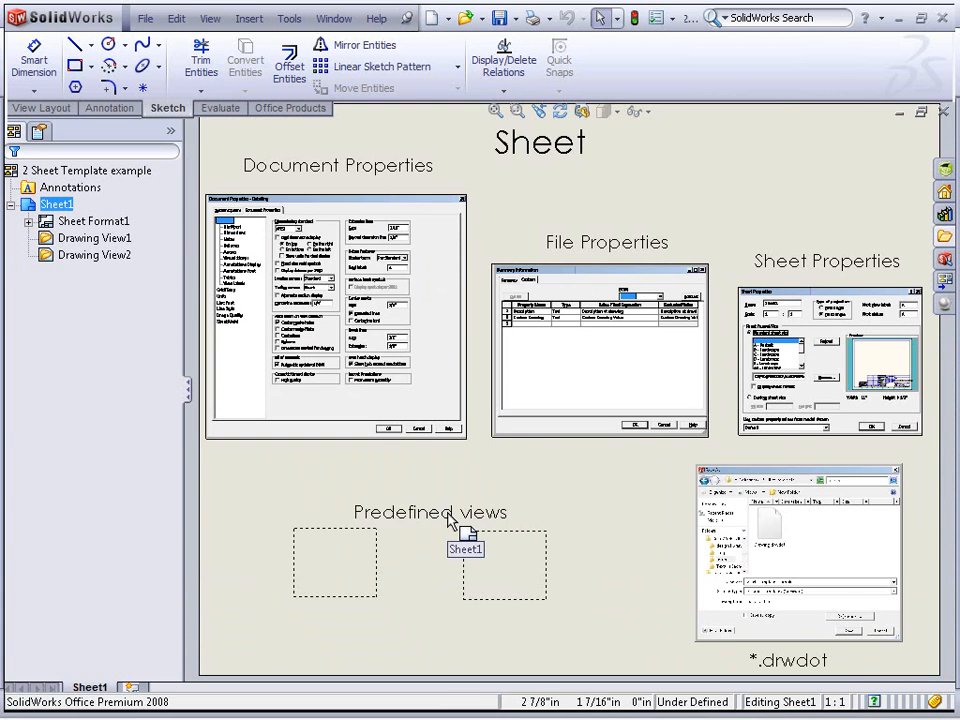
Open the 3 Sheet Format Template example drawing from the Drawings folder
click(145, 18)
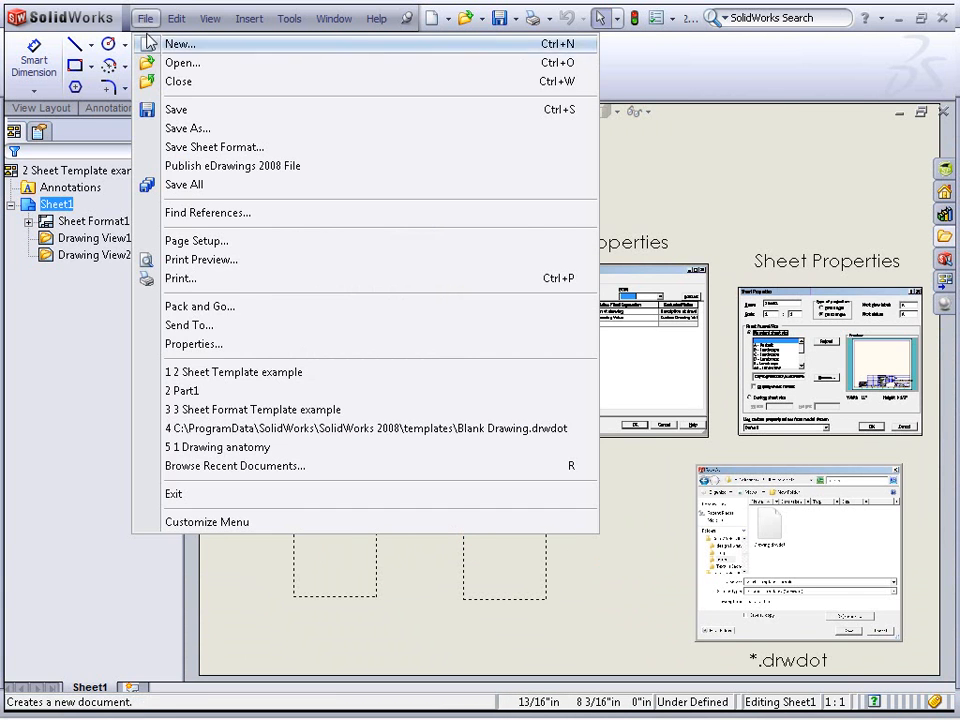
click(155, 61)
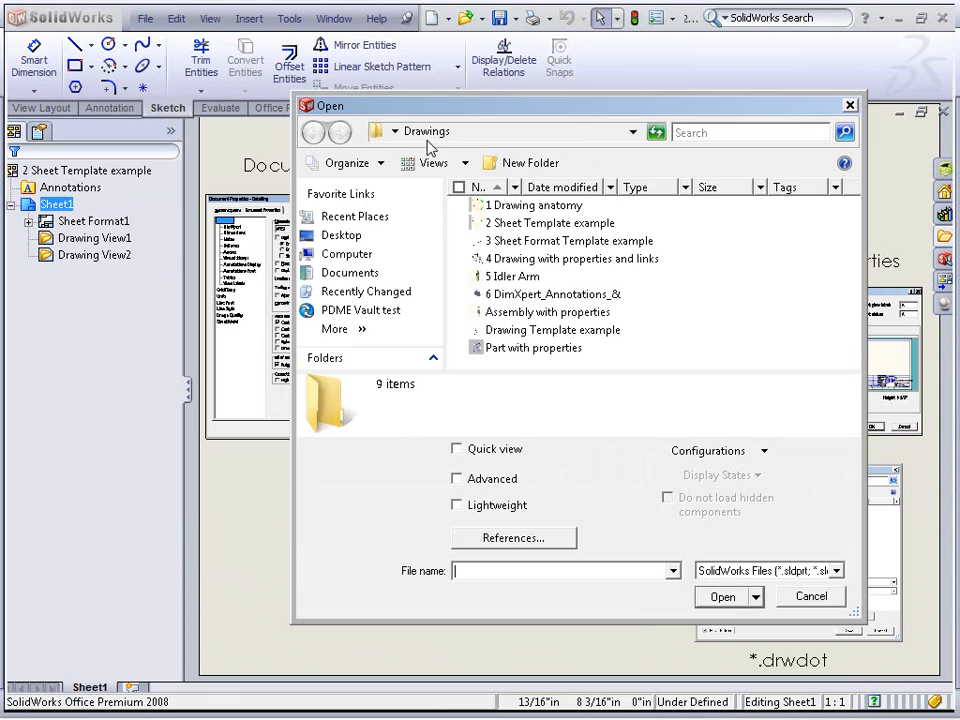
click(575, 242)
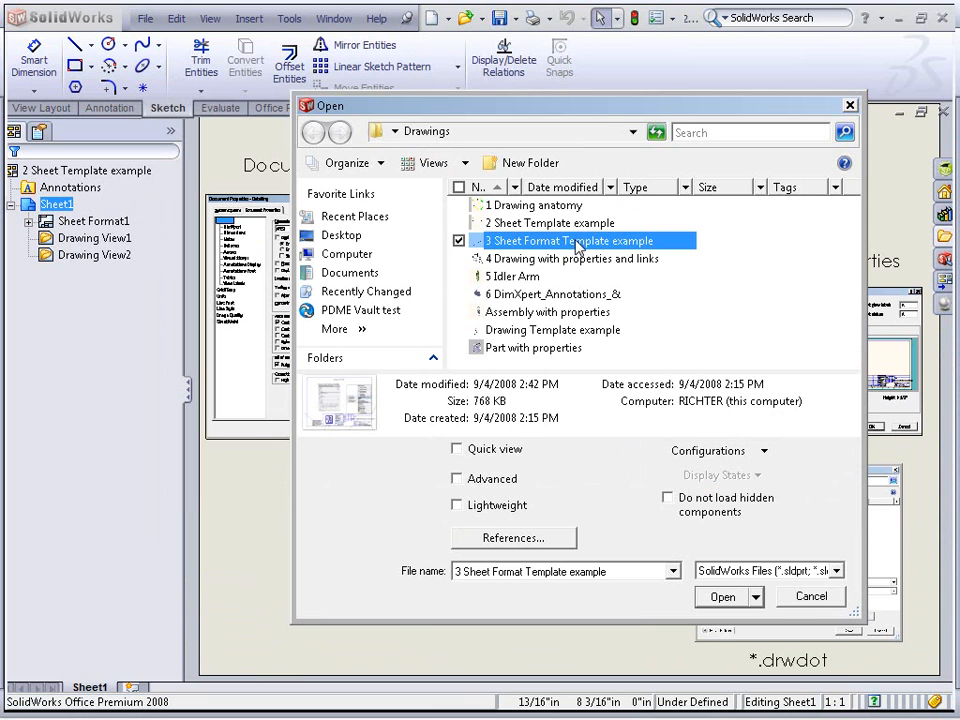
double_click(578, 242)
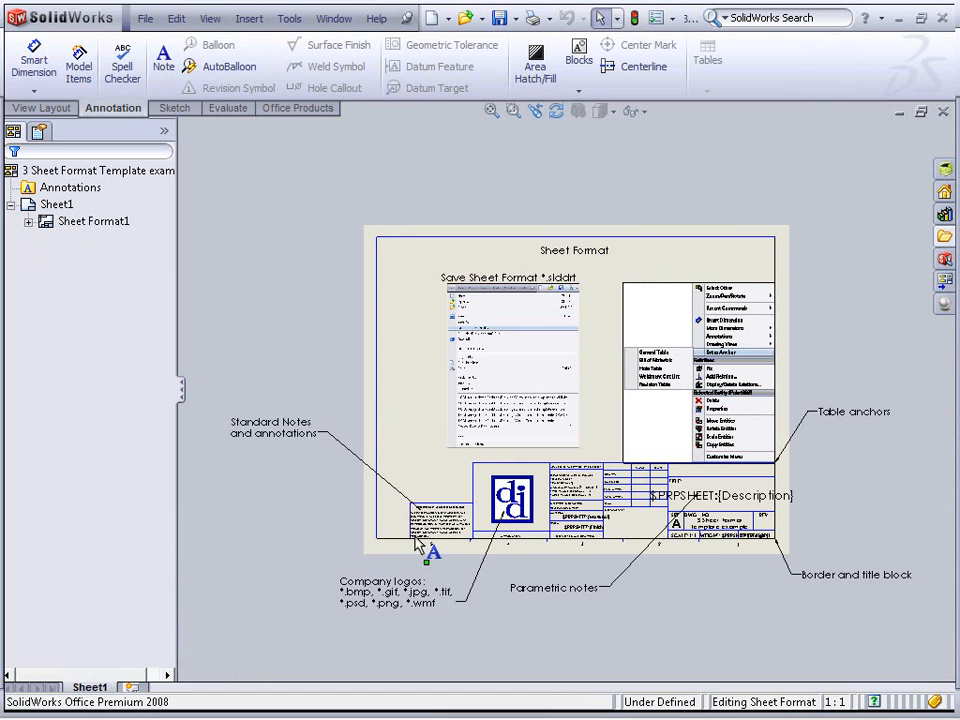
scroll(425, 450, down, 4)
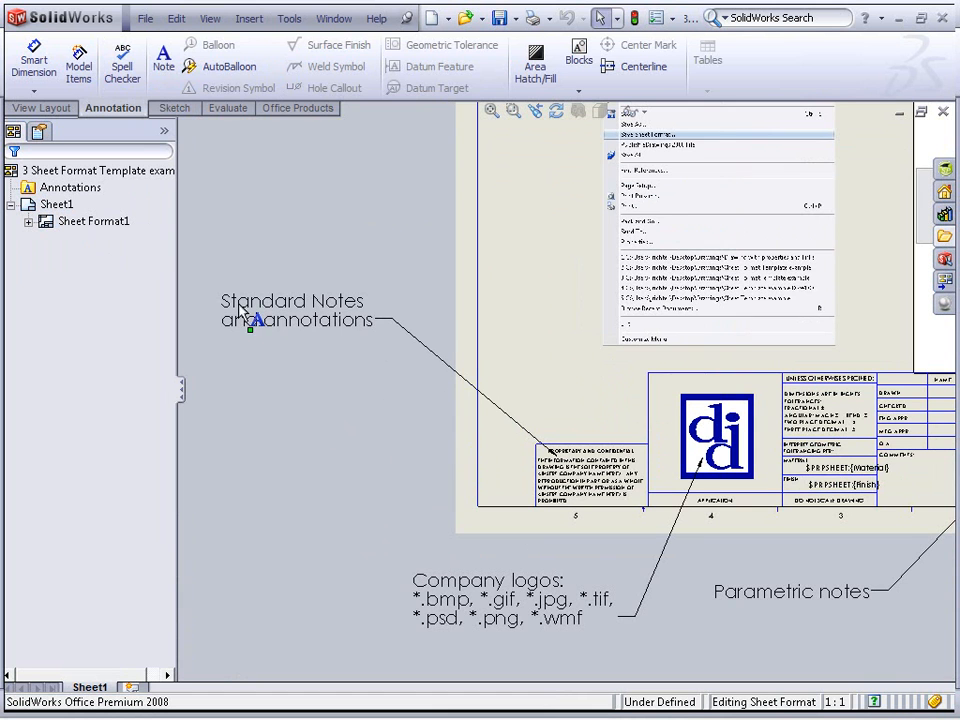
scroll(573, 348, down, 2)
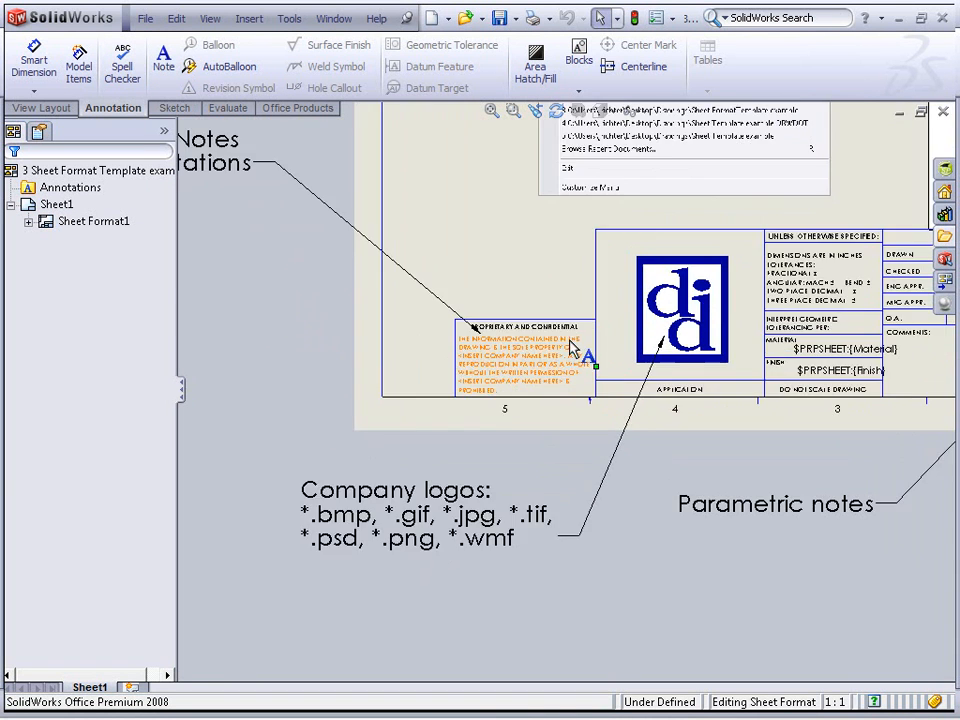
scroll(573, 348, down, 1)
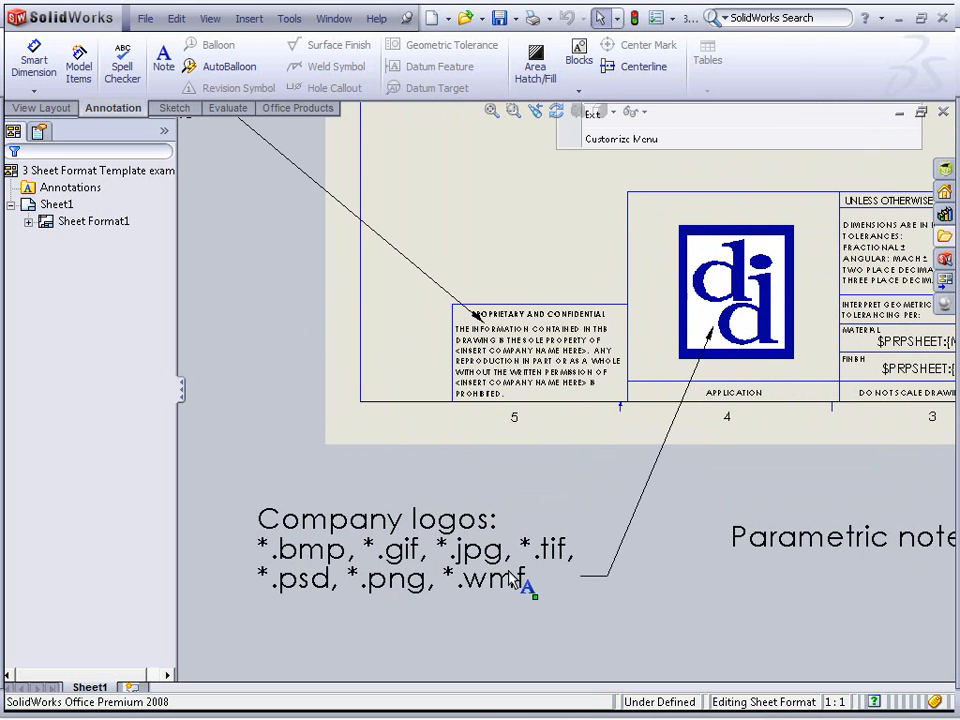
Examine the company logo, parametric notes, table anchors and border and title block areas of the template example
mouse_move(810, 446)
ctrl+middle_down()
mouse_move(403, 452)
mouse_move(242, 497)
ctrl+middle_up()
scroll(560, 420, up, 1)
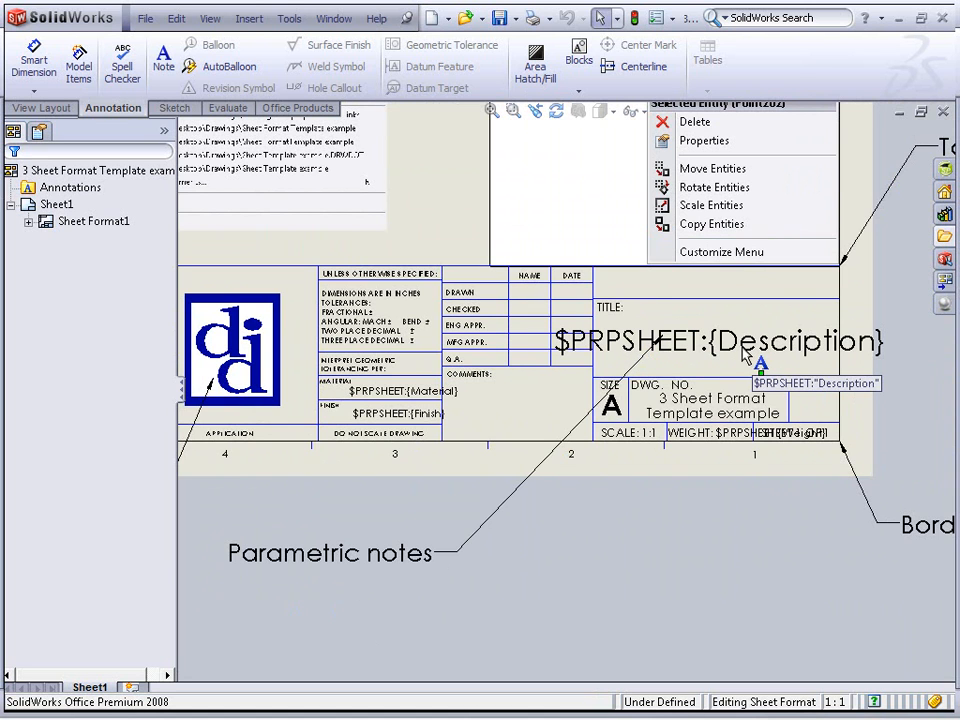
mouse_move(750, 397)
ctrl+middle_down()
mouse_move(653, 407)
mouse_move(482, 506)
ctrl+middle_up()
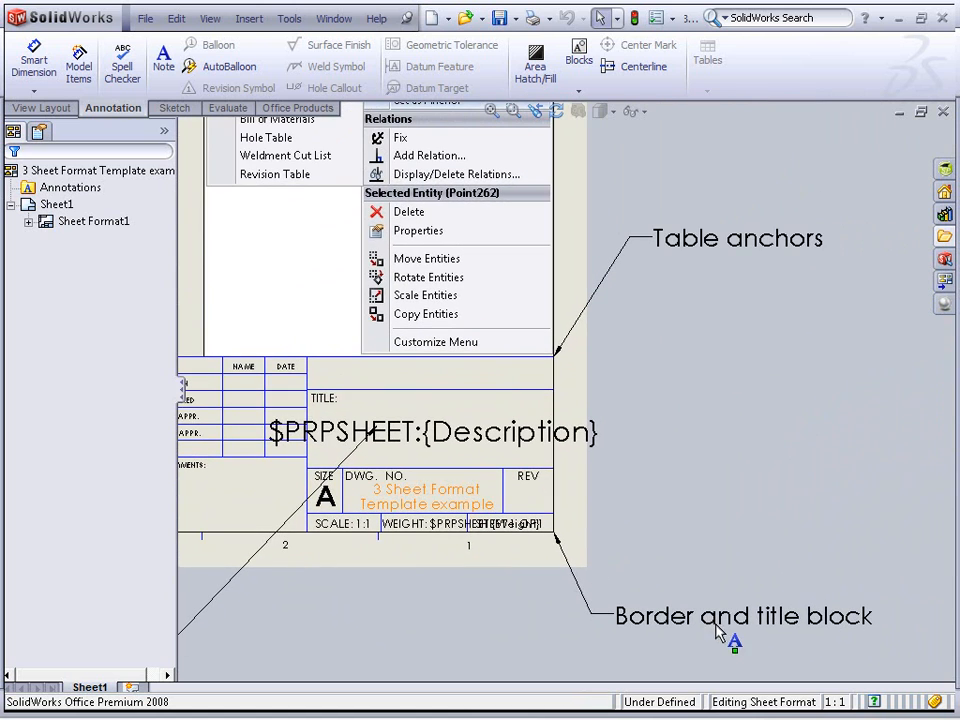
mouse_move(560, 393)
ctrl+middle_down()
mouse_move(606, 424)
mouse_move(596, 583)
ctrl+middle_up()
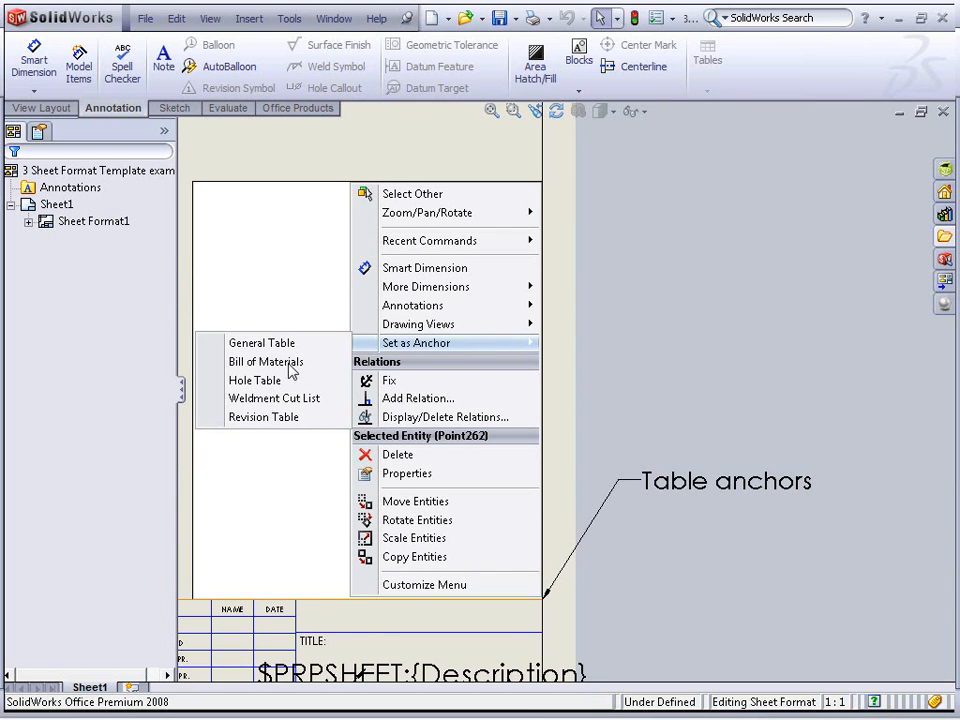
scroll(285, 392, up, 3)
ctrl+middle_drag(300, 400, 527, 344)
scroll(557, 246, down, 3)
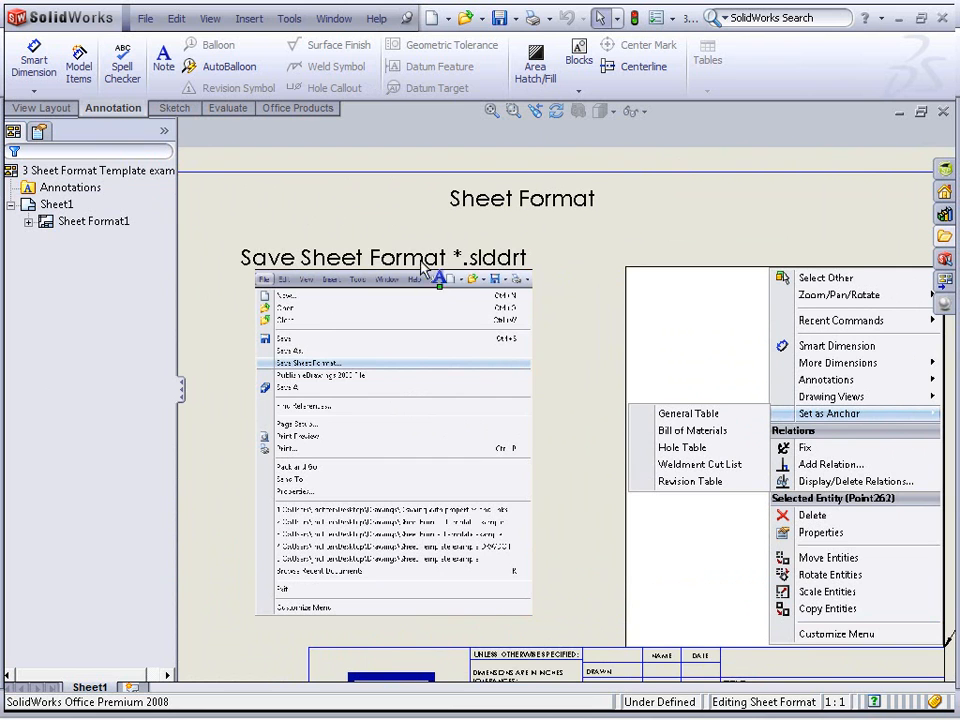
Look up the Save Sheet Format command for saving the sheet format and fit the whole sheet in view
click(145, 18)
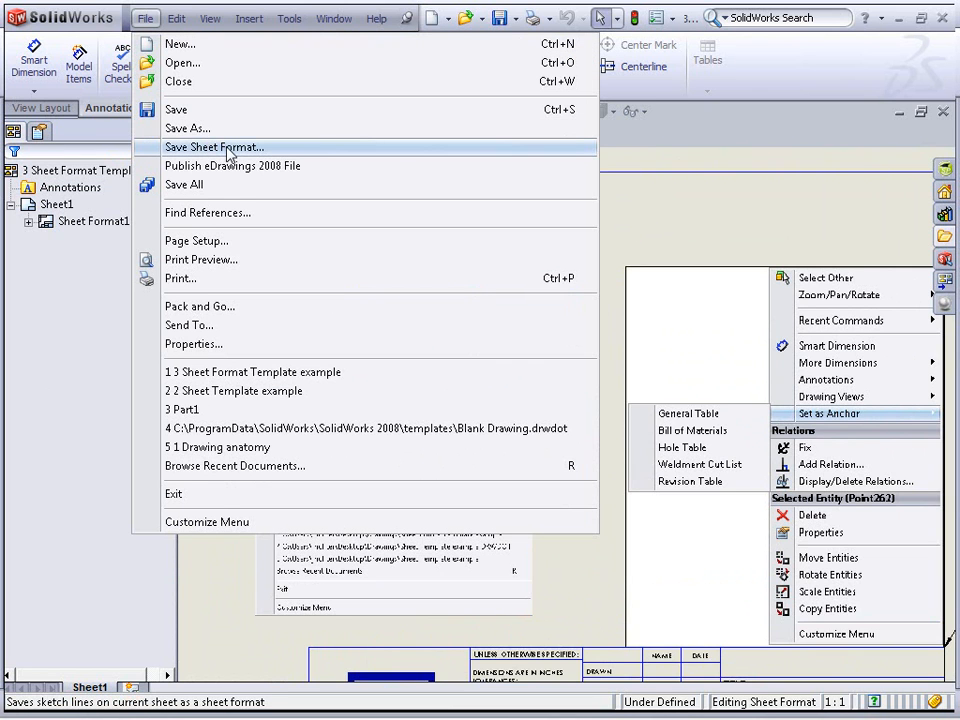
click(665, 181)
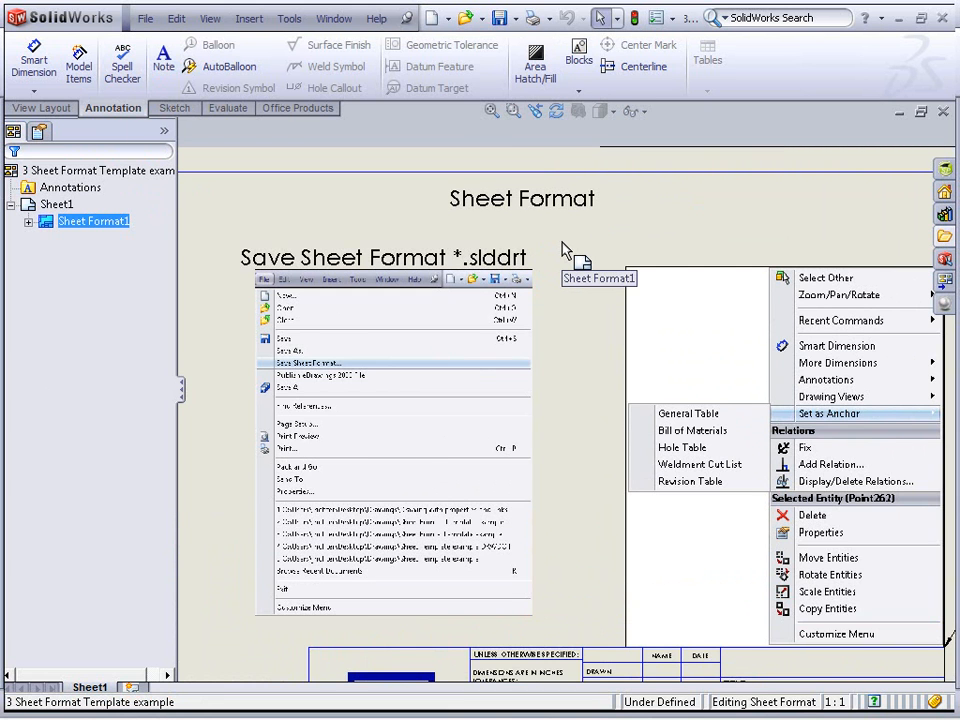
key(f)
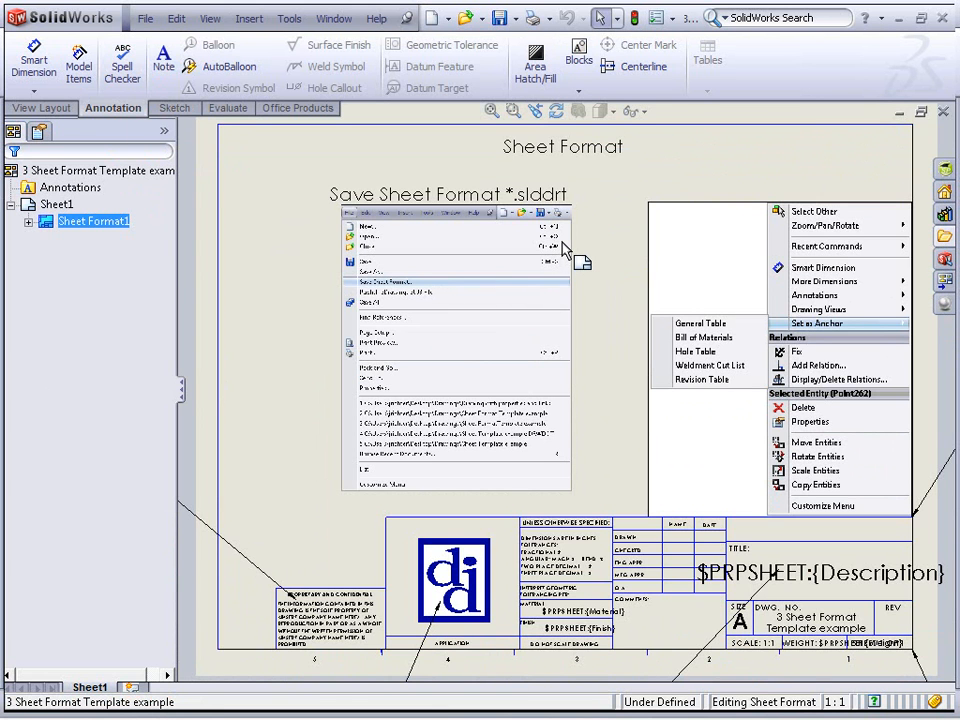
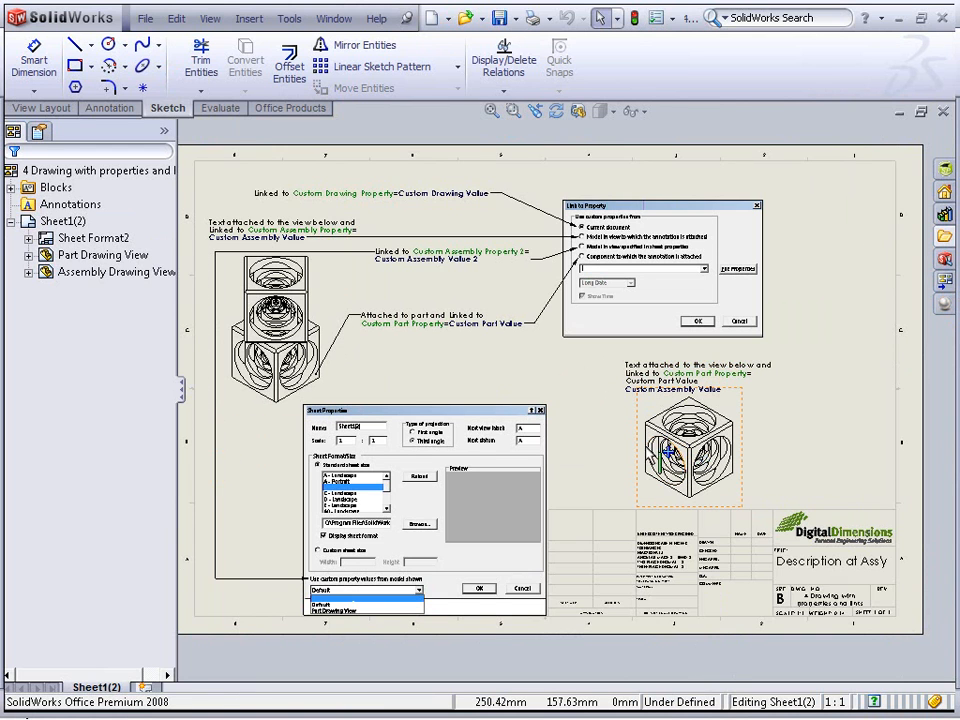
Open the part referenced by the part drawing view in its own window
mouse_move(326, 364)
mouse_down()
mouse_move(432, 286)
mouse_move(574, 380)
mouse_move(733, 438)
mouse_up()
right_click(733, 438)
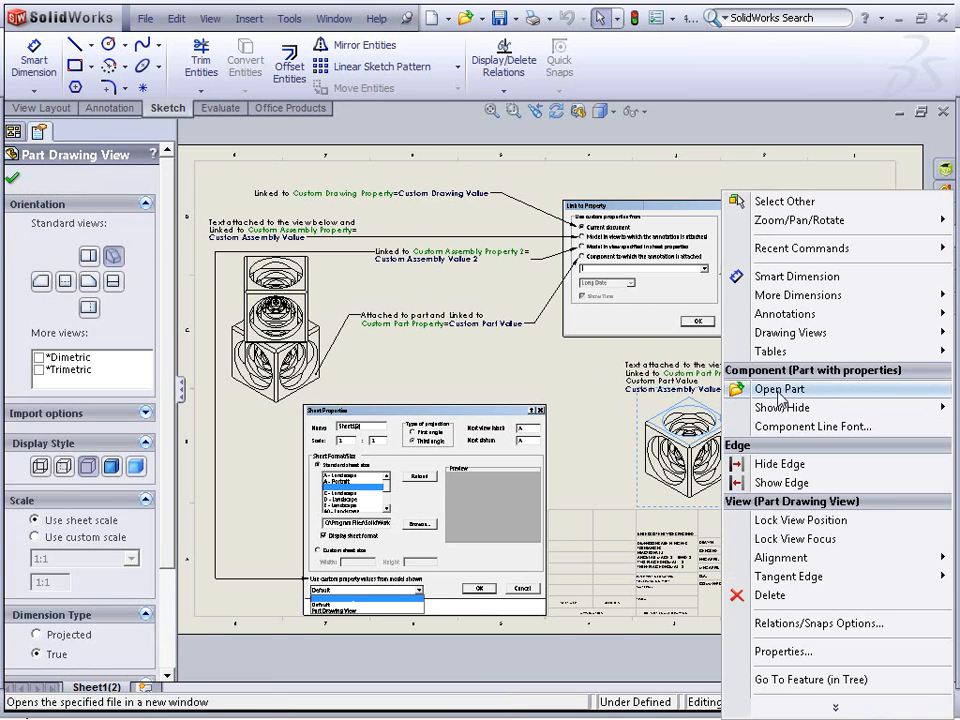
click(777, 392)
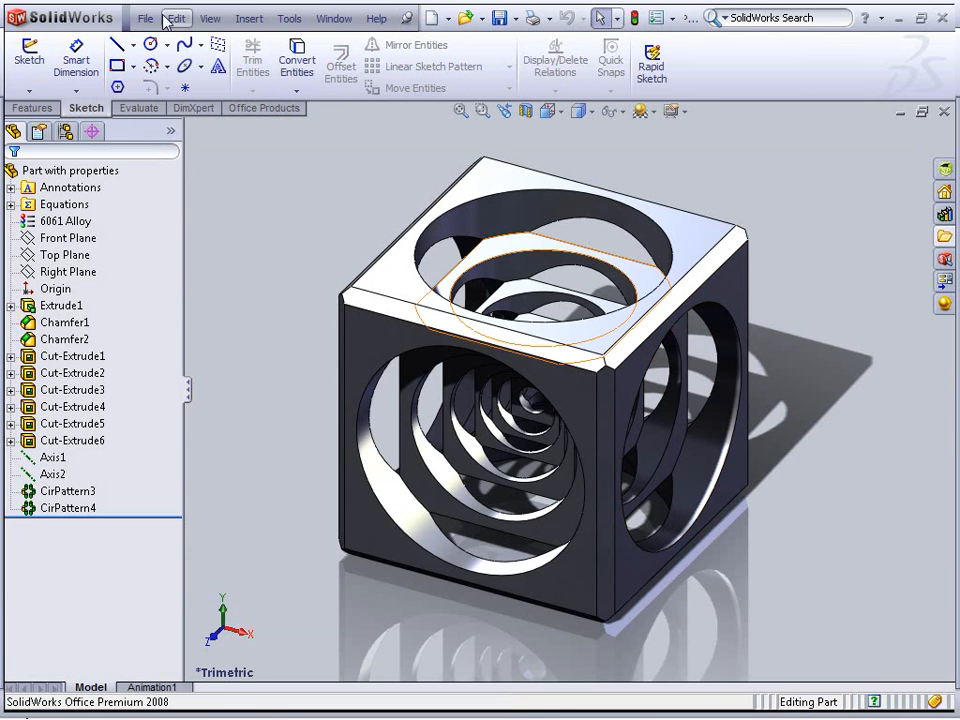
Examine the part's custom properties in its file properties, then close the part without saving
click(145, 19)
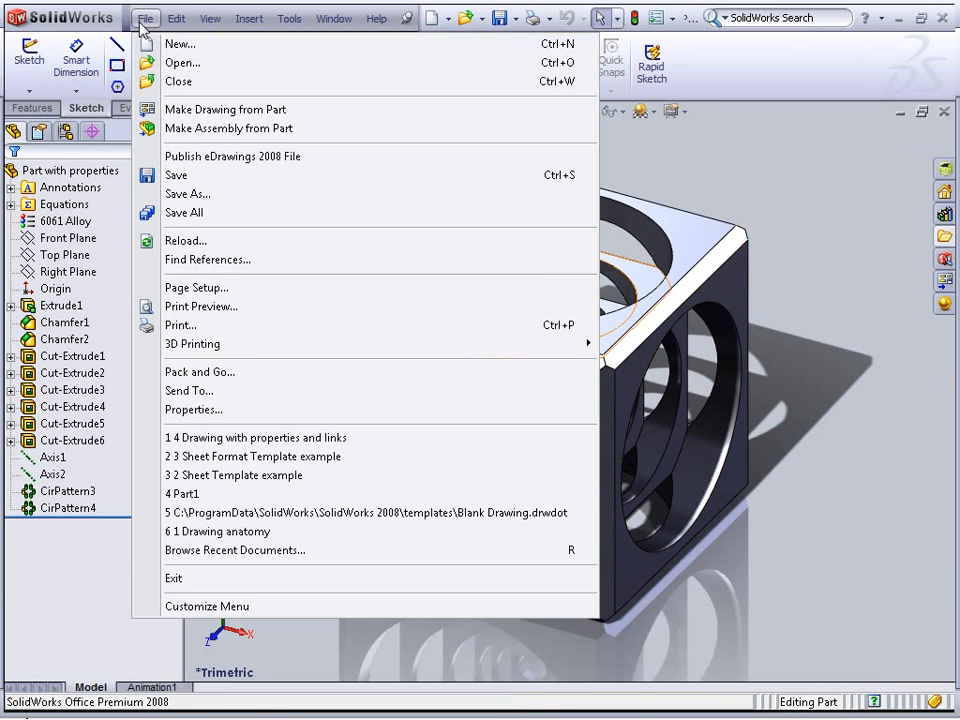
click(170, 412)
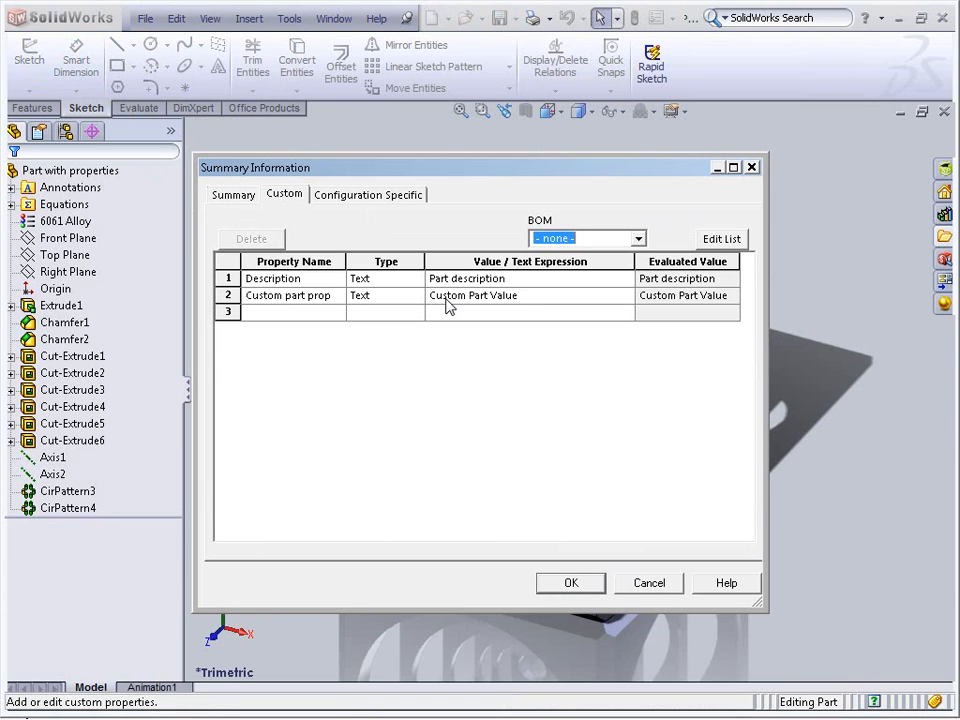
click(293, 296)
drag(293, 296, 376, 302)
click(306, 296)
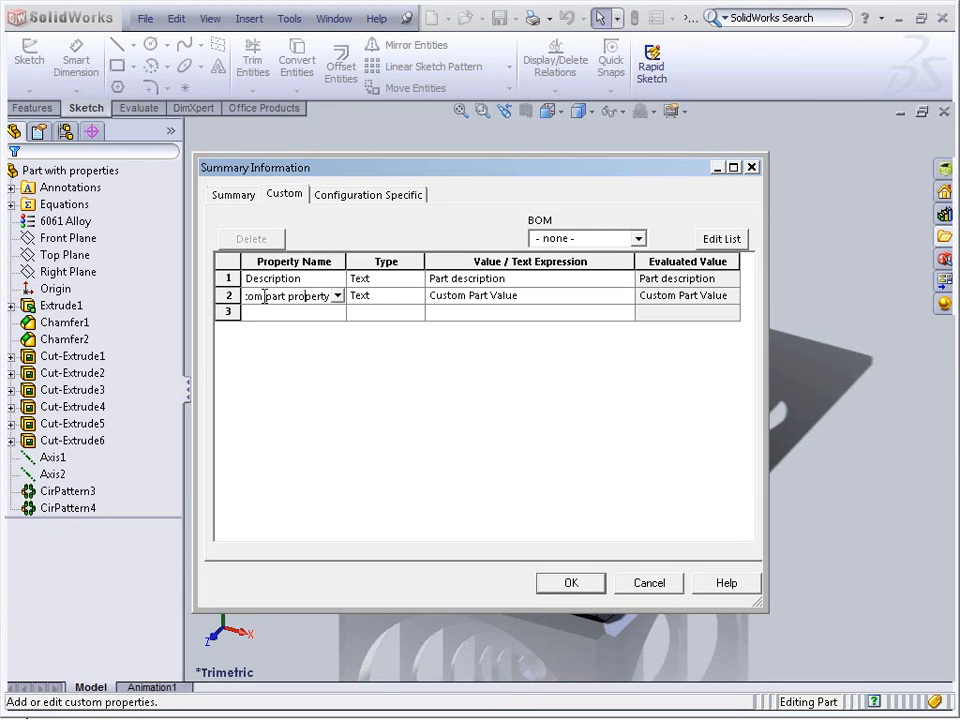
drag(266, 299, 238, 296)
click(258, 296)
click(468, 296)
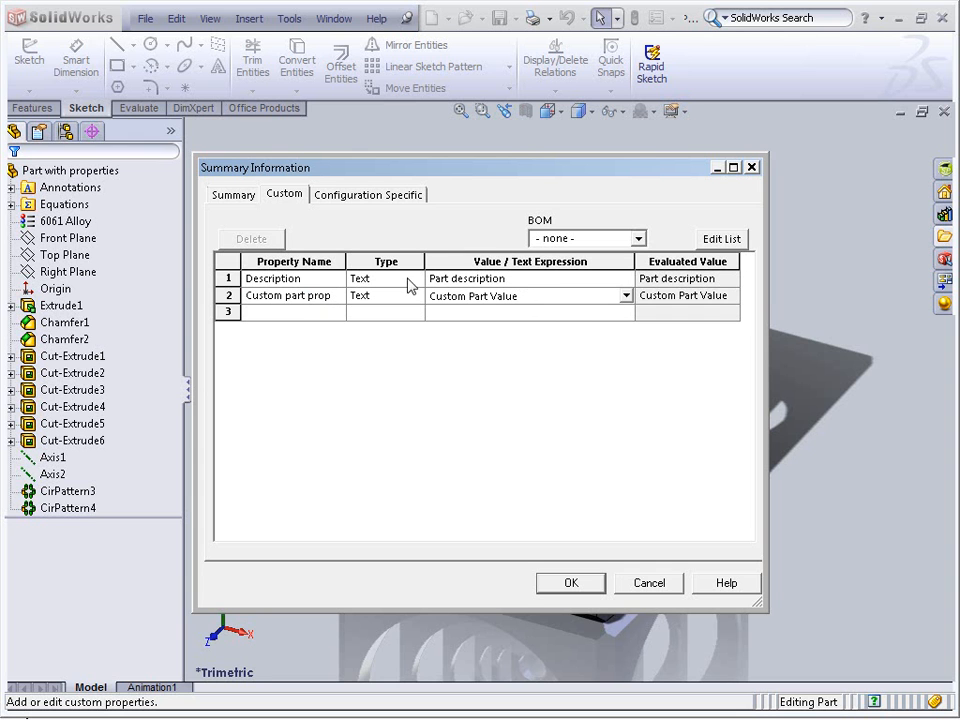
click(580, 582)
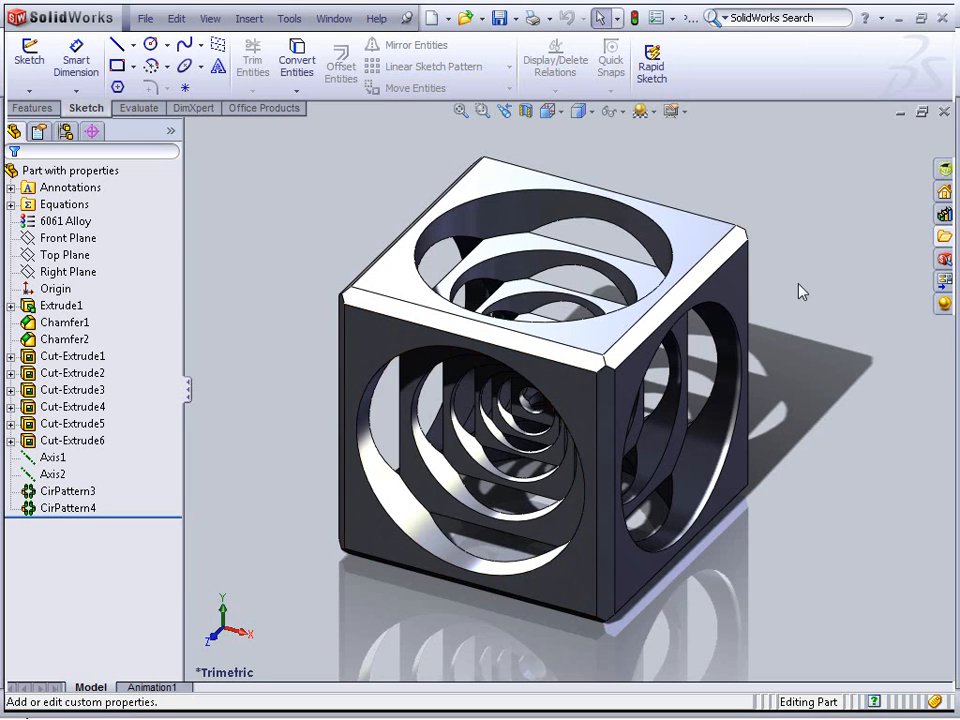
click(943, 112)
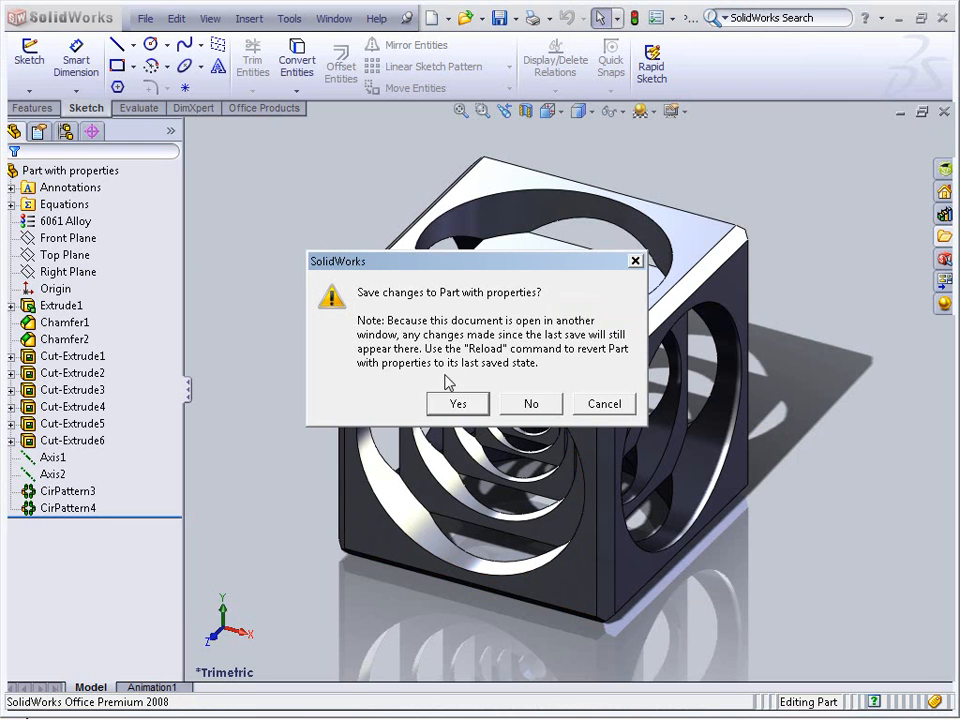
click(508, 404)
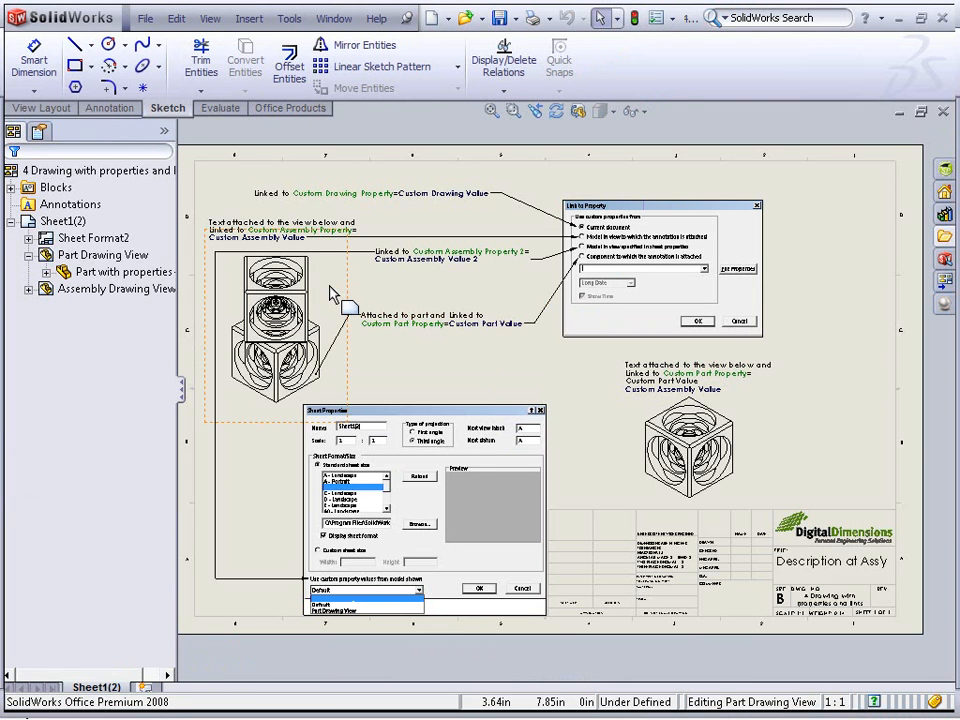
Open the assembly referenced by the assembly drawing view and display its file properties
right_click(333, 292)
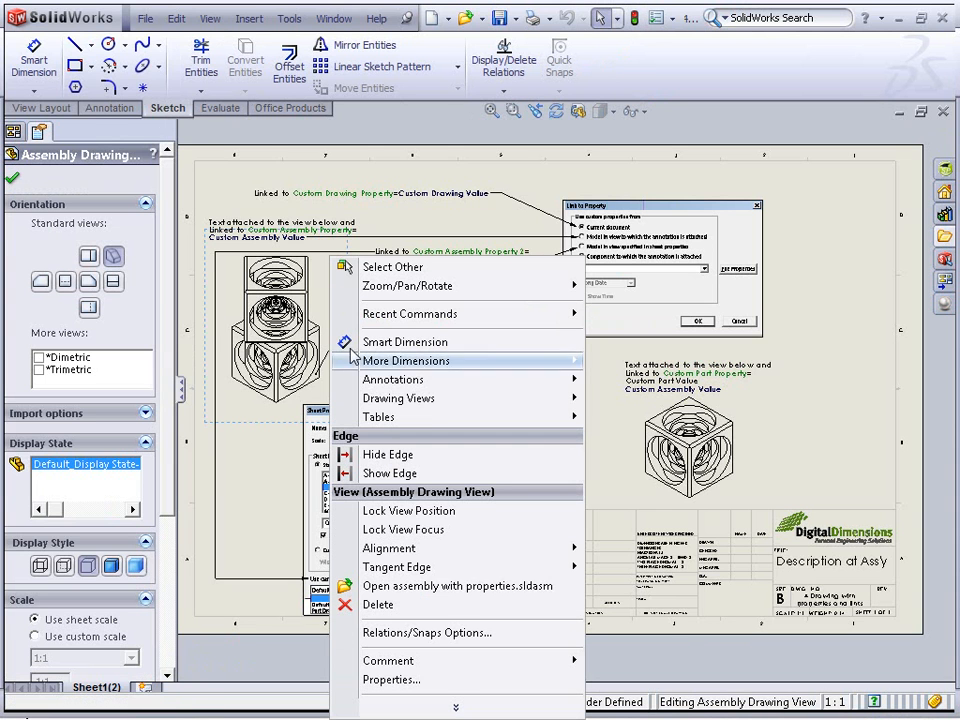
click(345, 585)
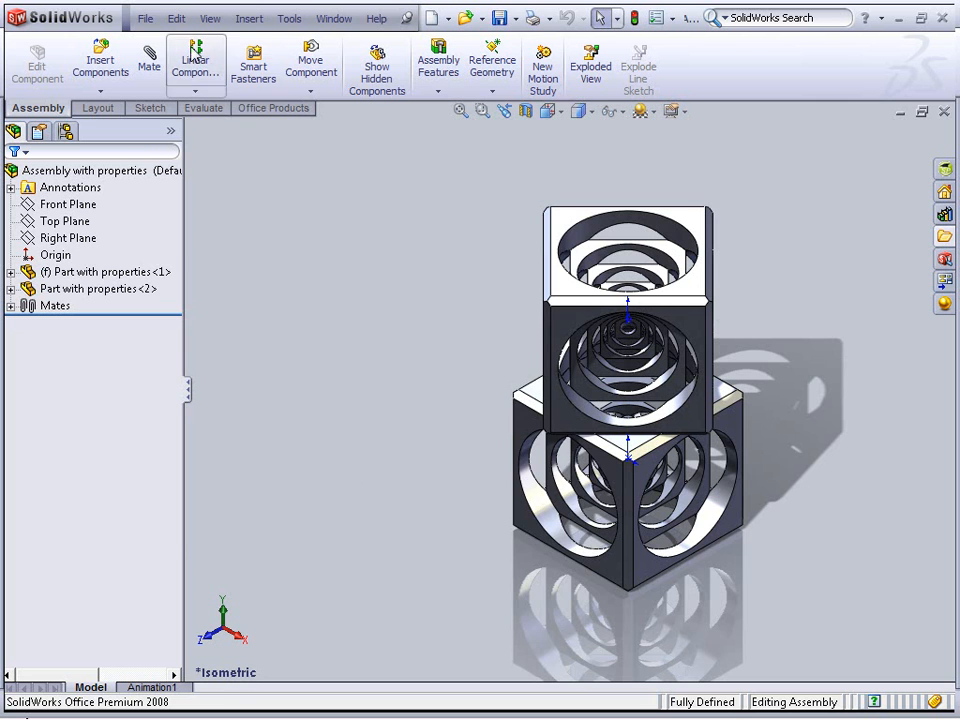
click(148, 22)
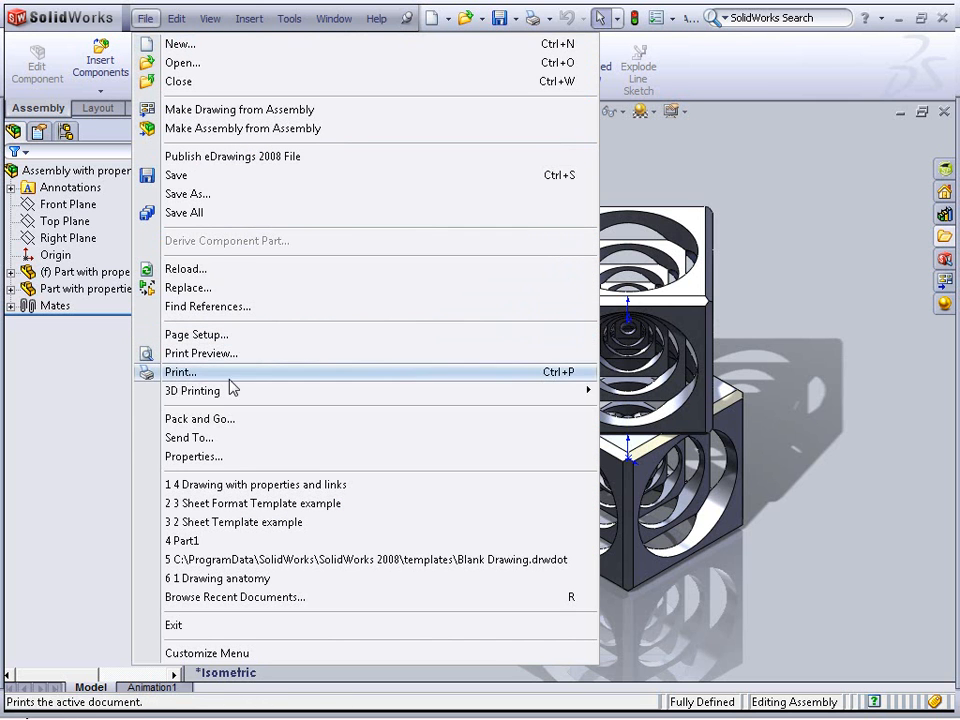
click(235, 462)
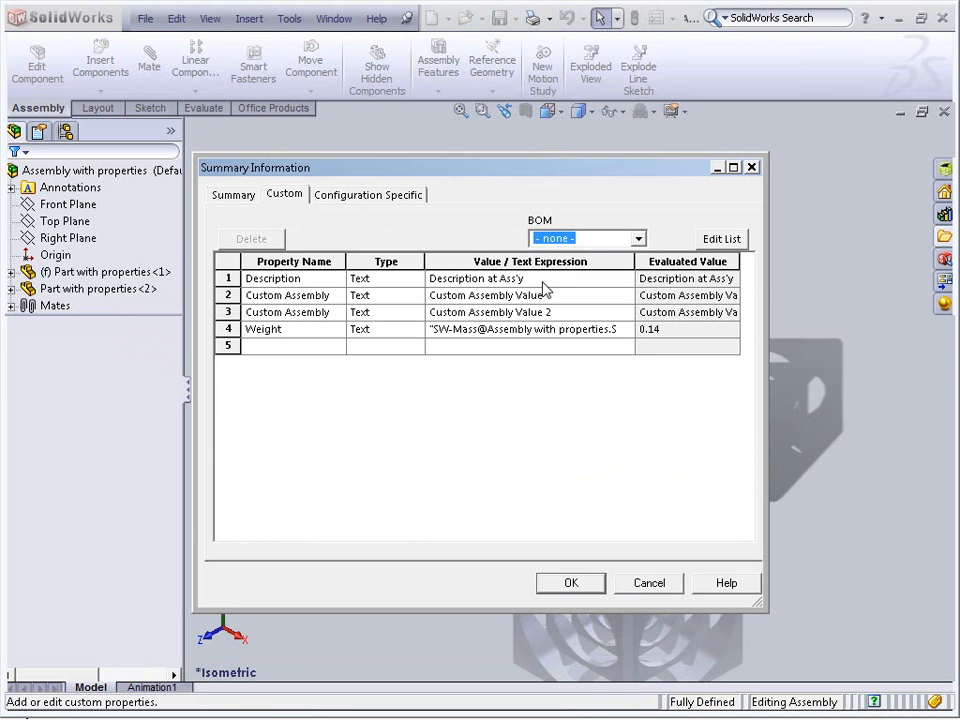
Examine the assembly's custom properties, then close the assembly without saving changes
click(333, 297)
drag(318, 296, 432, 296)
click(335, 312)
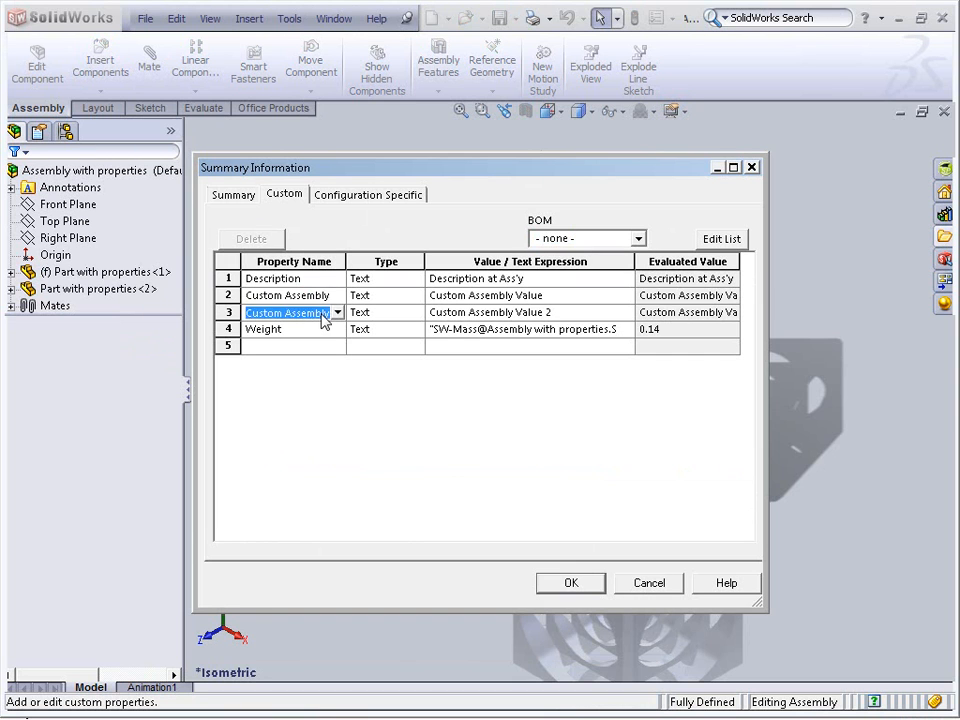
drag(317, 313, 434, 312)
key(Delete)
click(520, 295)
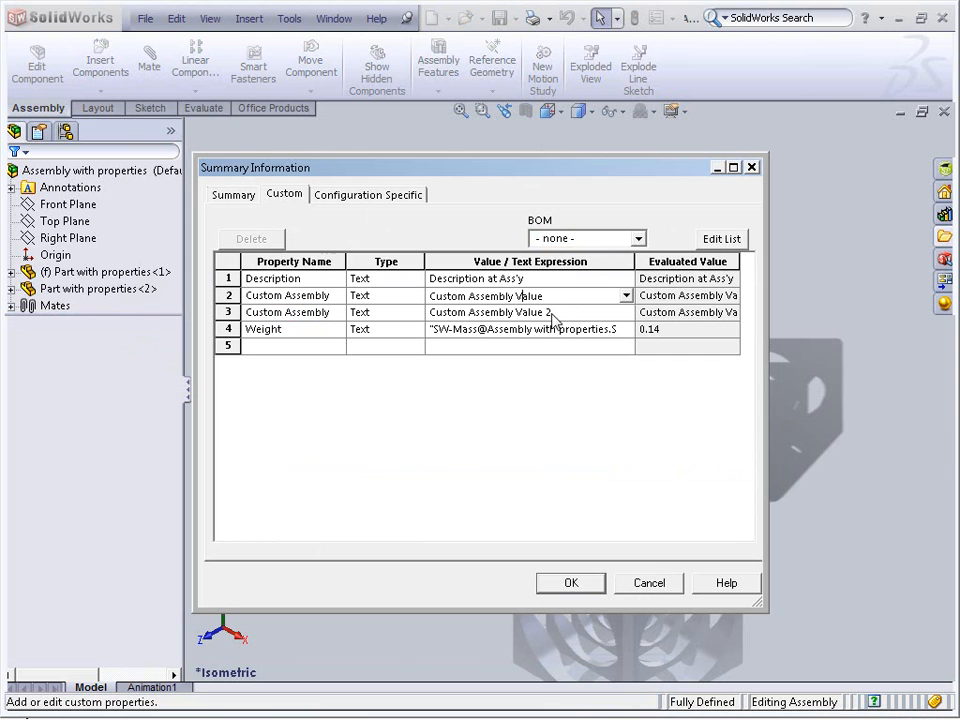
click(291, 330)
click(508, 332)
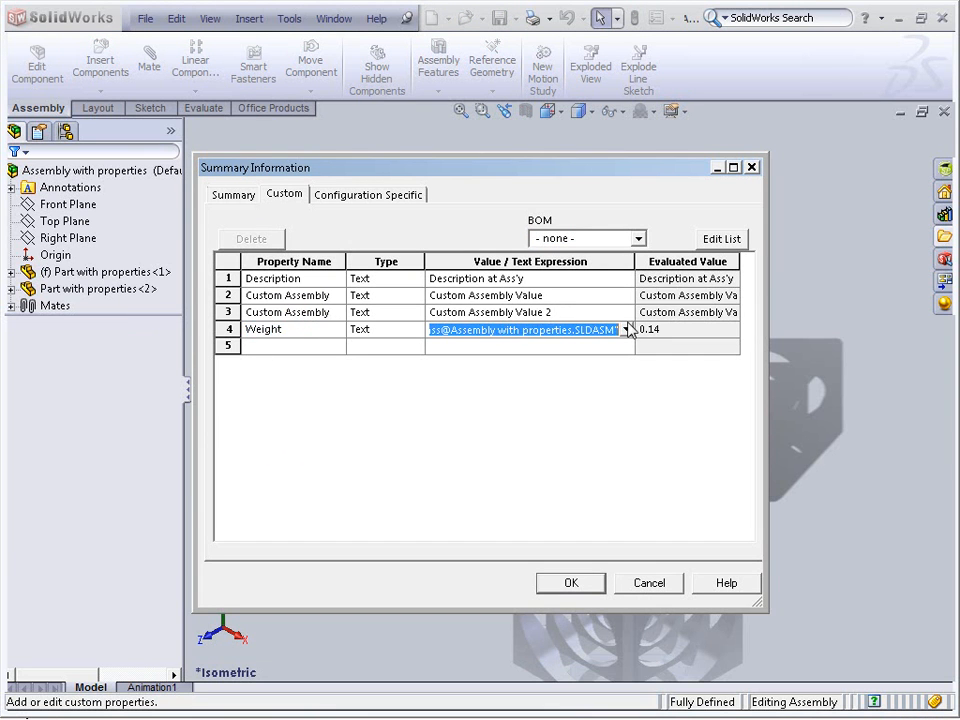
click(572, 583)
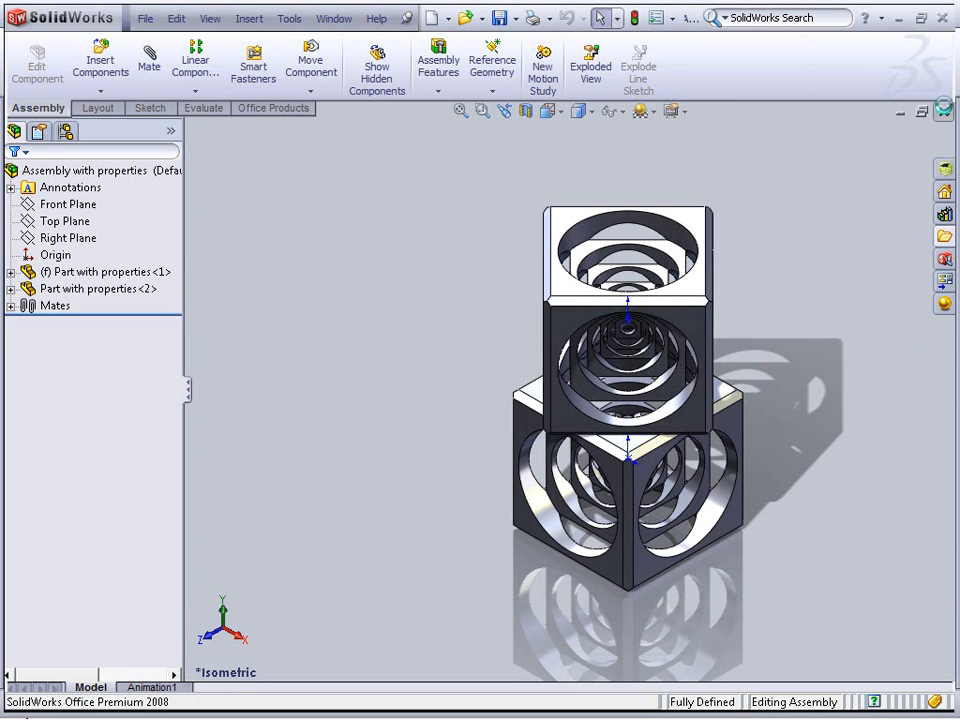
click(945, 113)
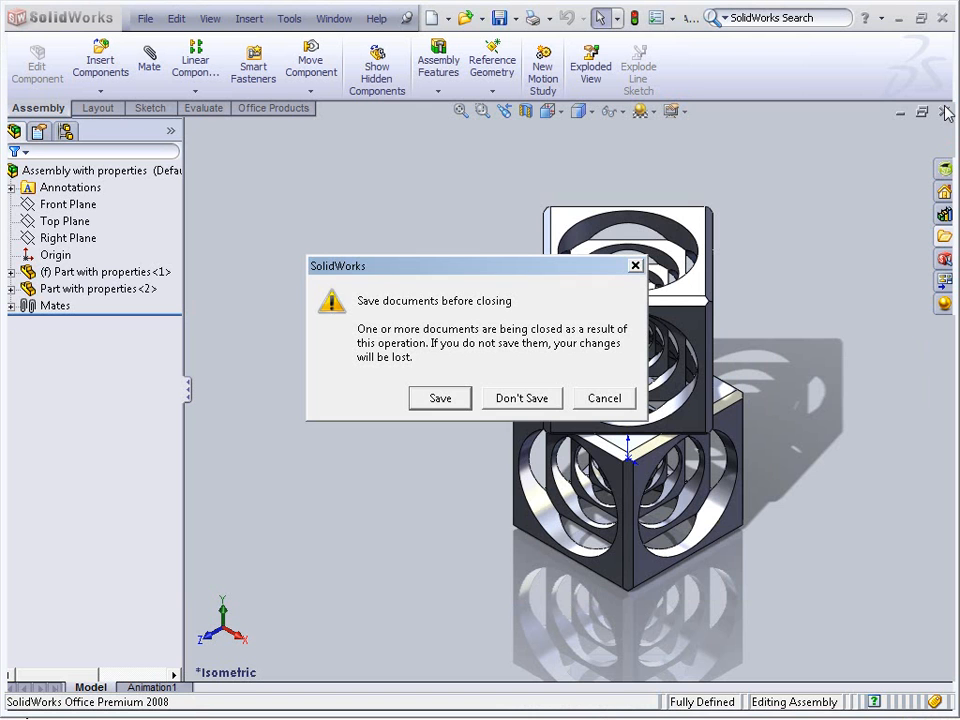
click(535, 396)
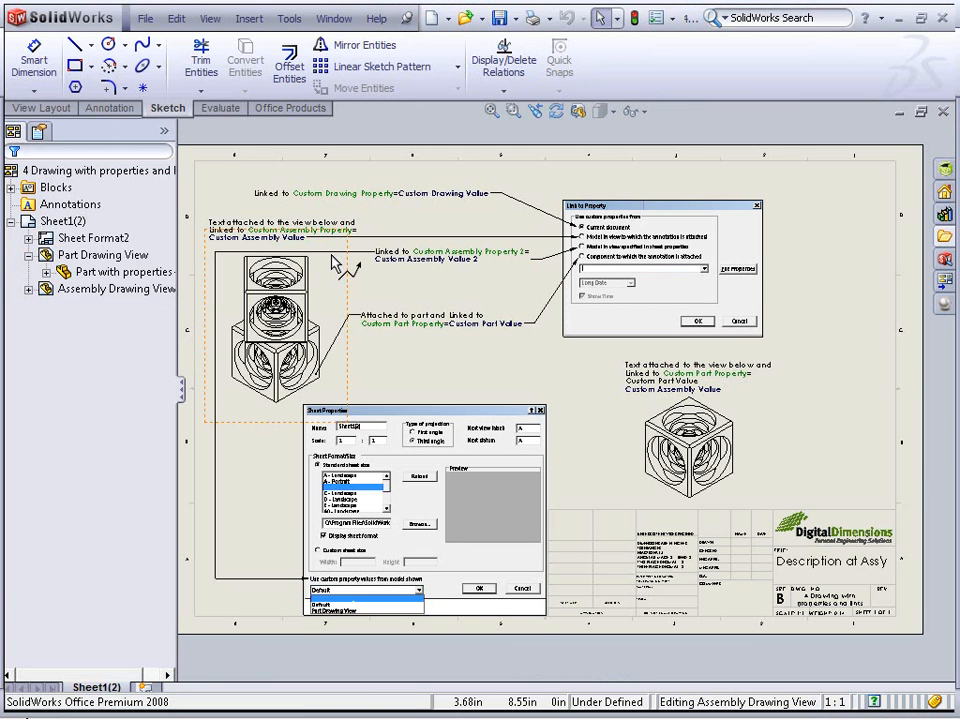
Examine the drawing's own custom properties in its file properties
click(146, 18)
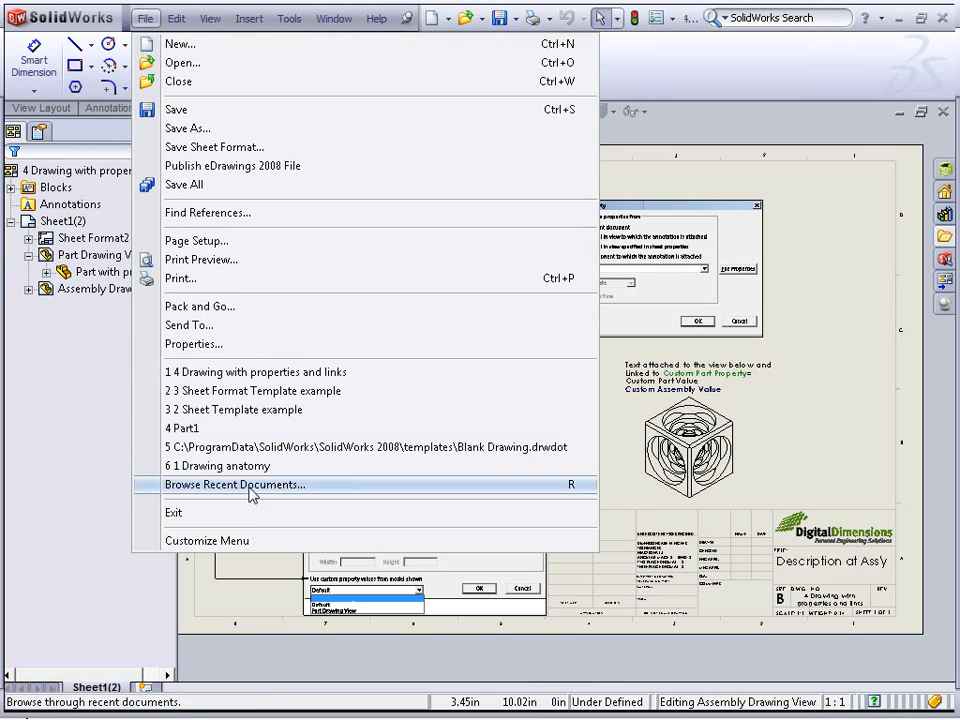
click(258, 345)
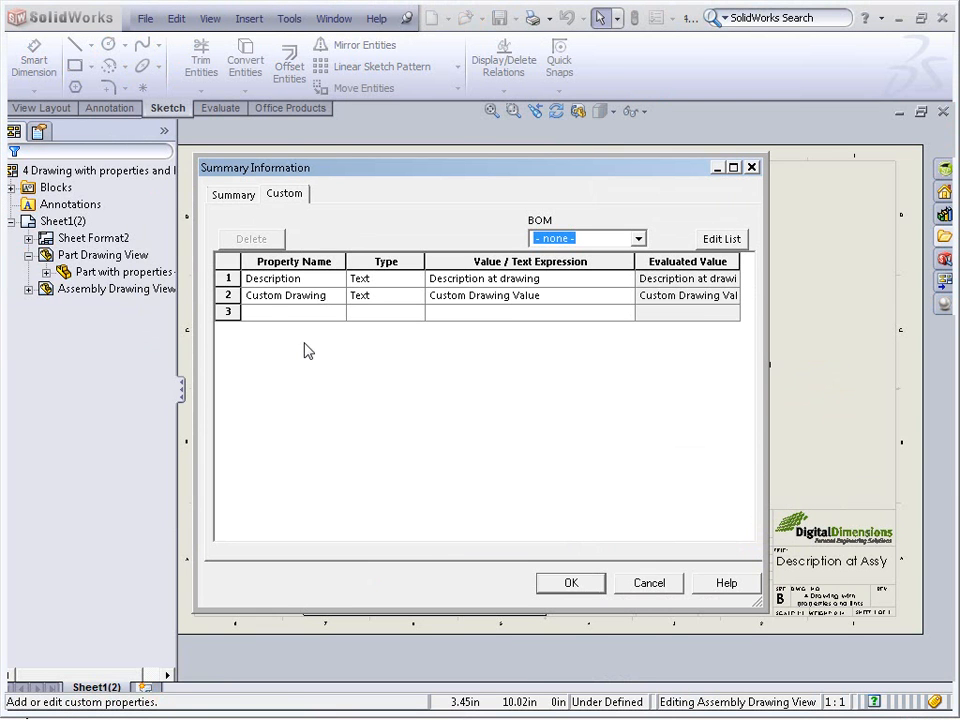
click(326, 296)
drag(322, 296, 372, 294)
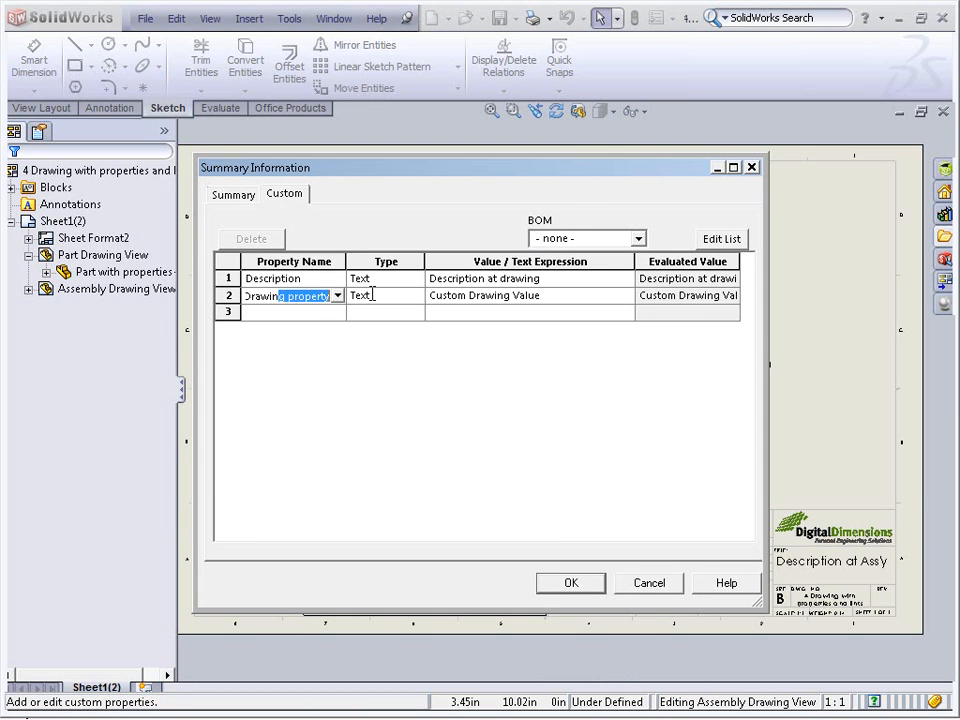
click(484, 295)
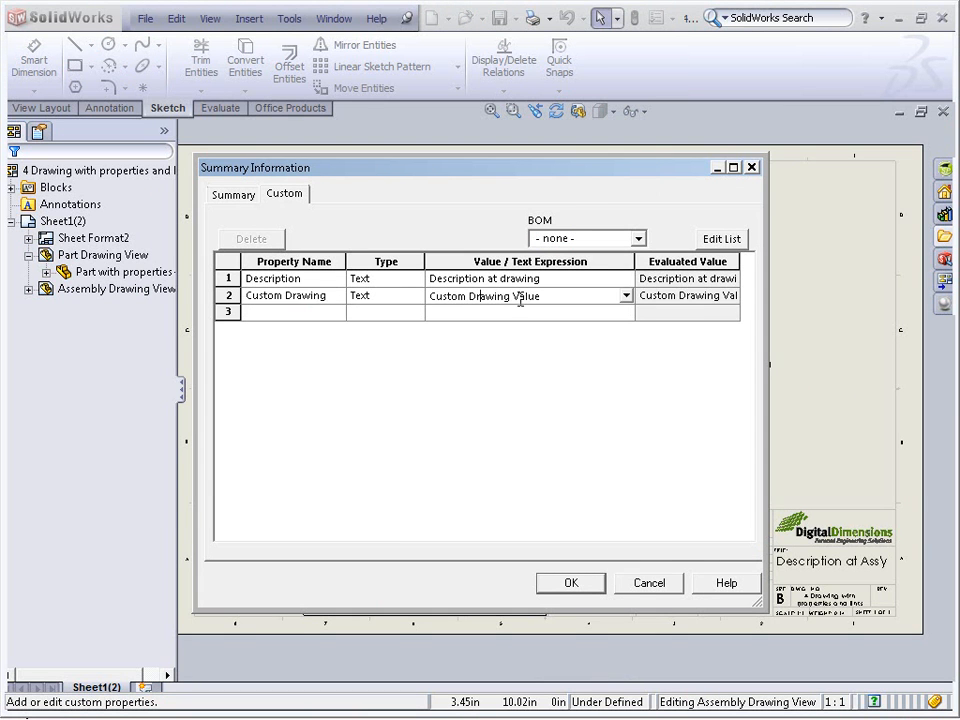
click(569, 583)
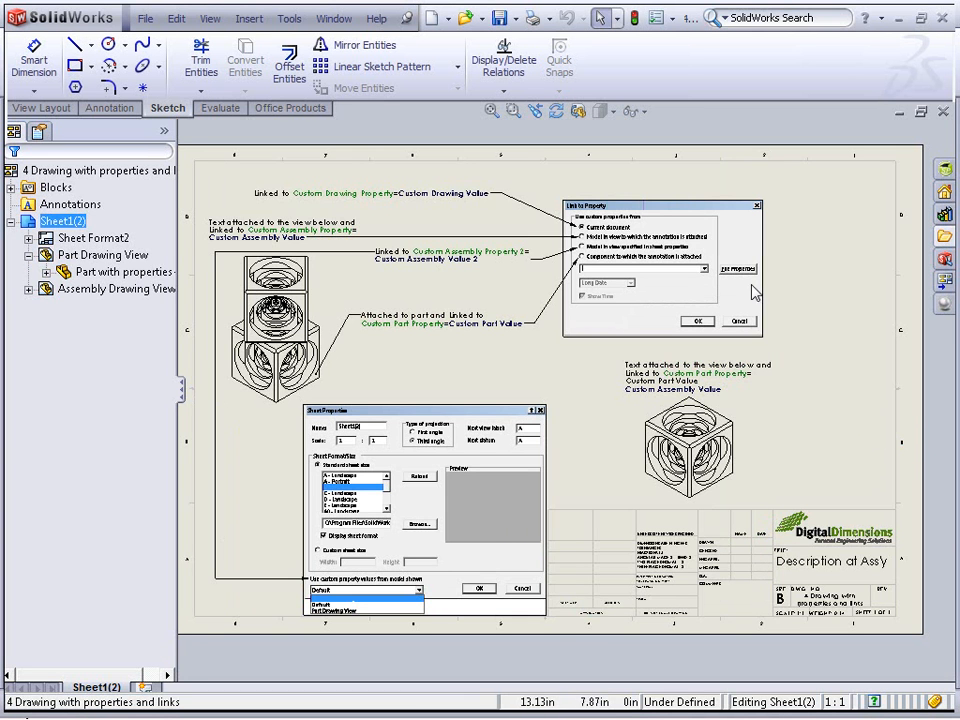
Start a note and open its Link to Property dialog to review the property source options, then cancel
scroll(600, 232, down, 8)
middle_drag(540, 292, 439, 271)
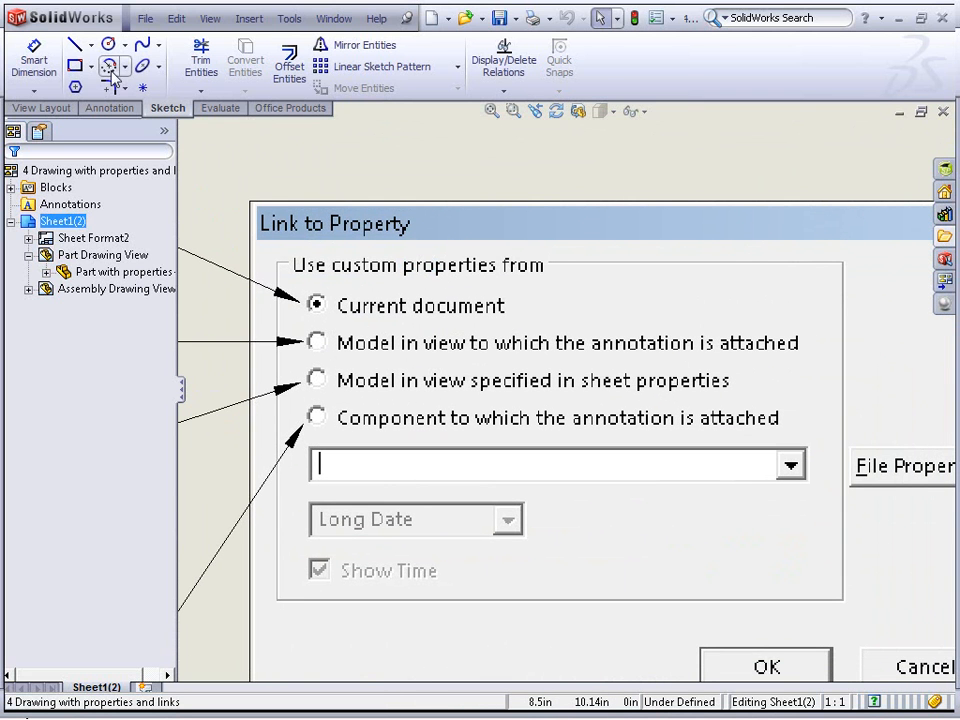
click(107, 107)
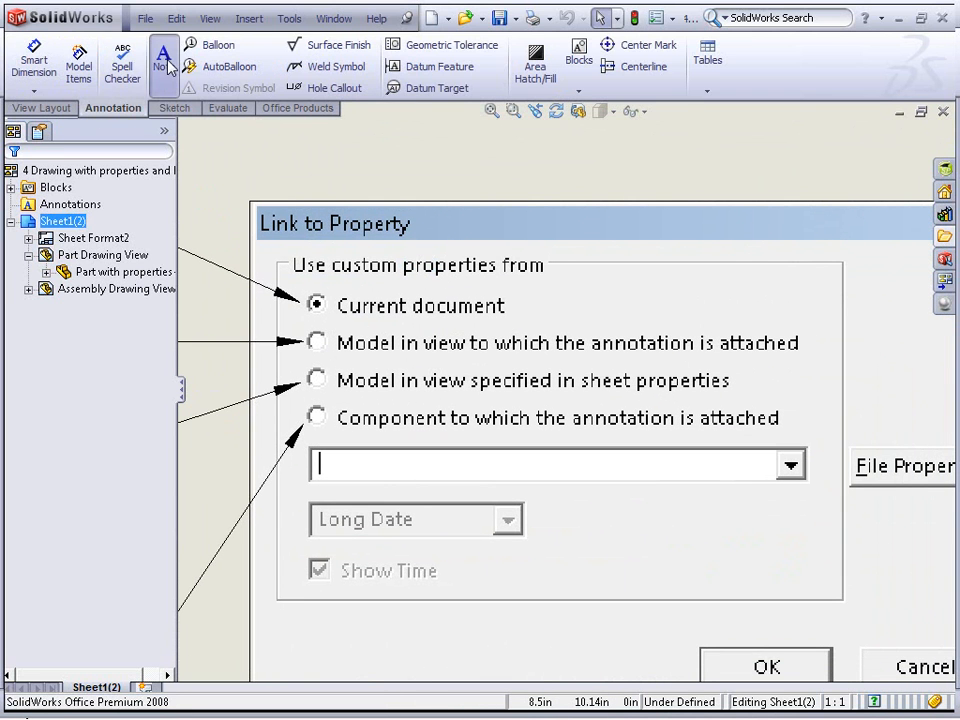
click(168, 64)
click(396, 162)
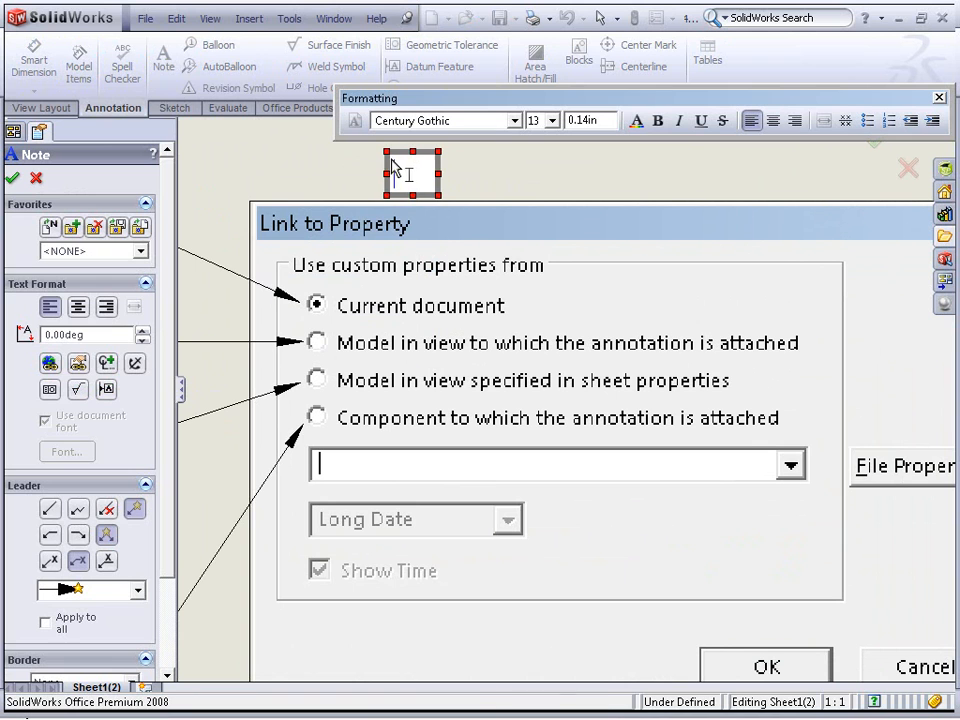
click(80, 366)
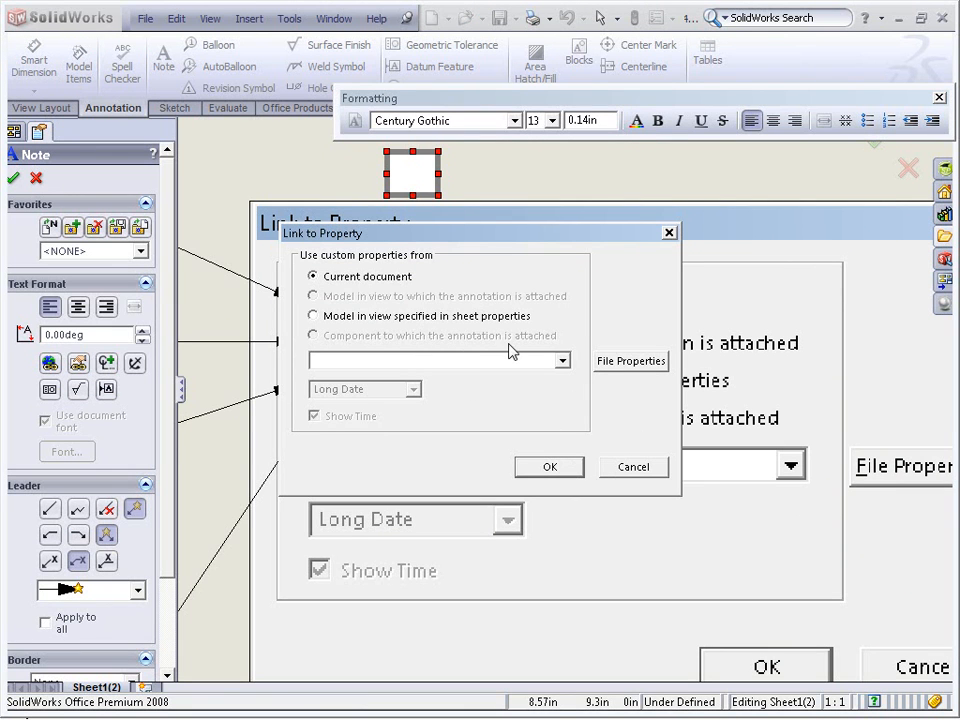
click(630, 468)
key(Escape)
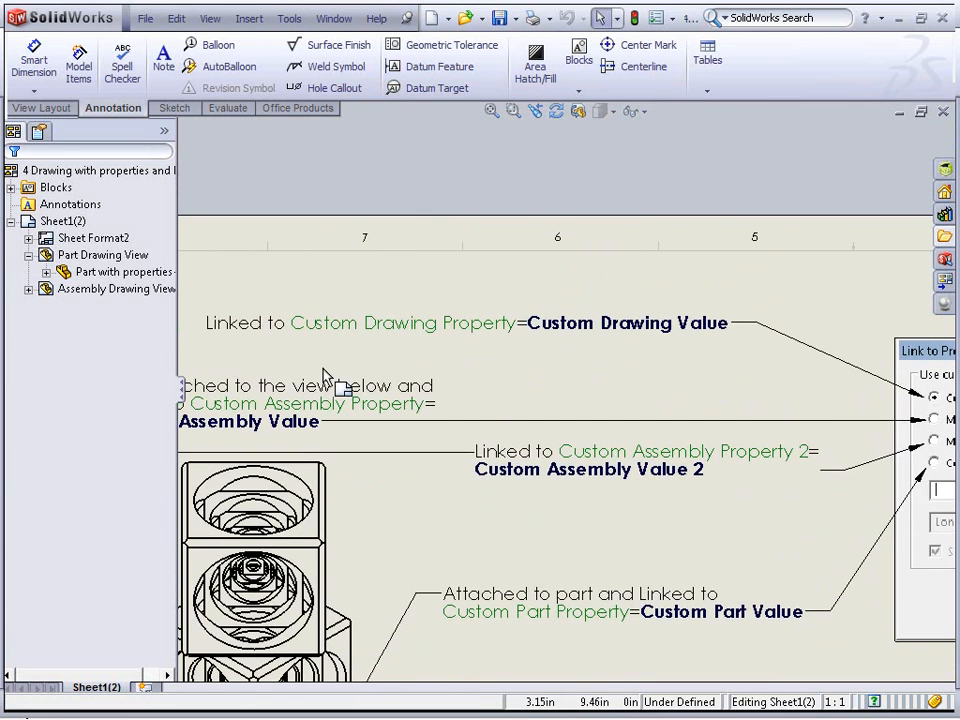
Open the Custom Drawing Property note for editing to examine its linked property text, then leave it
mouse_move(448, 343)
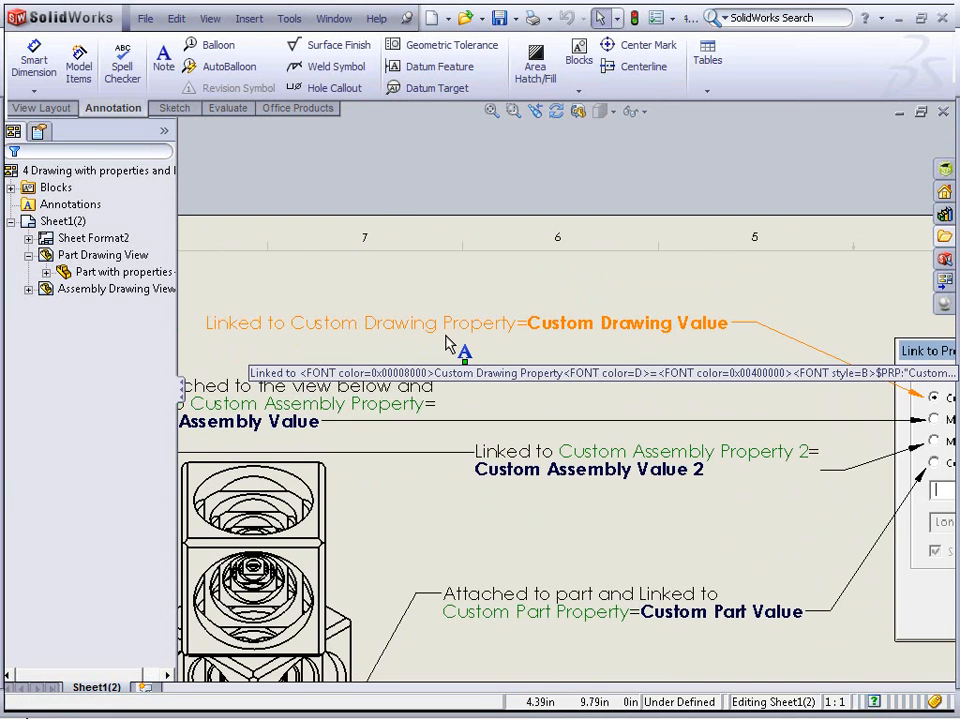
double_click(321, 336)
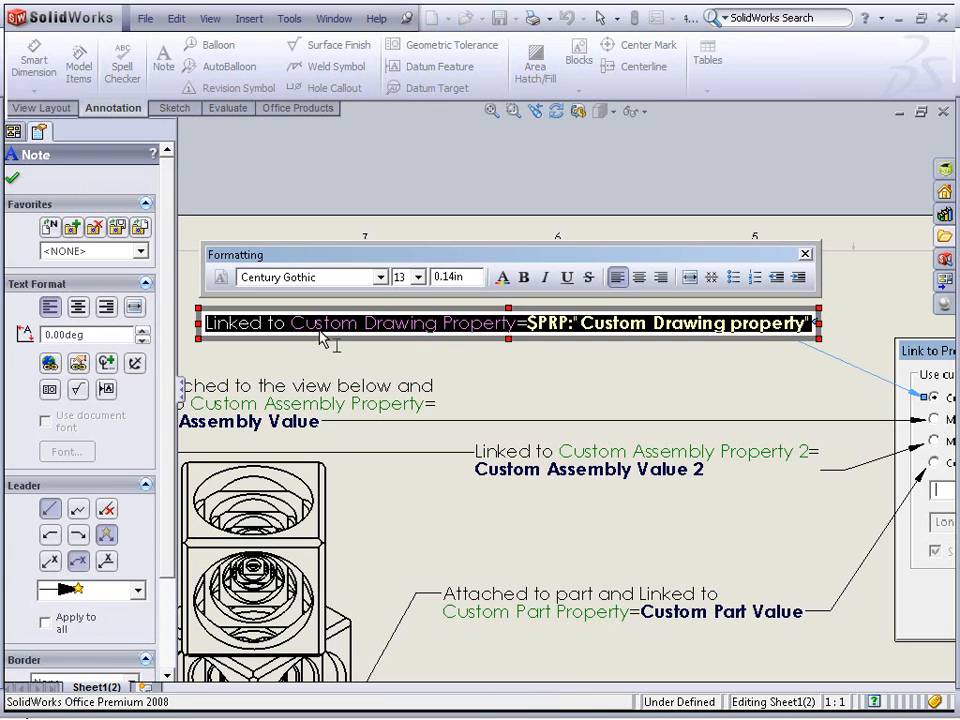
click(339, 336)
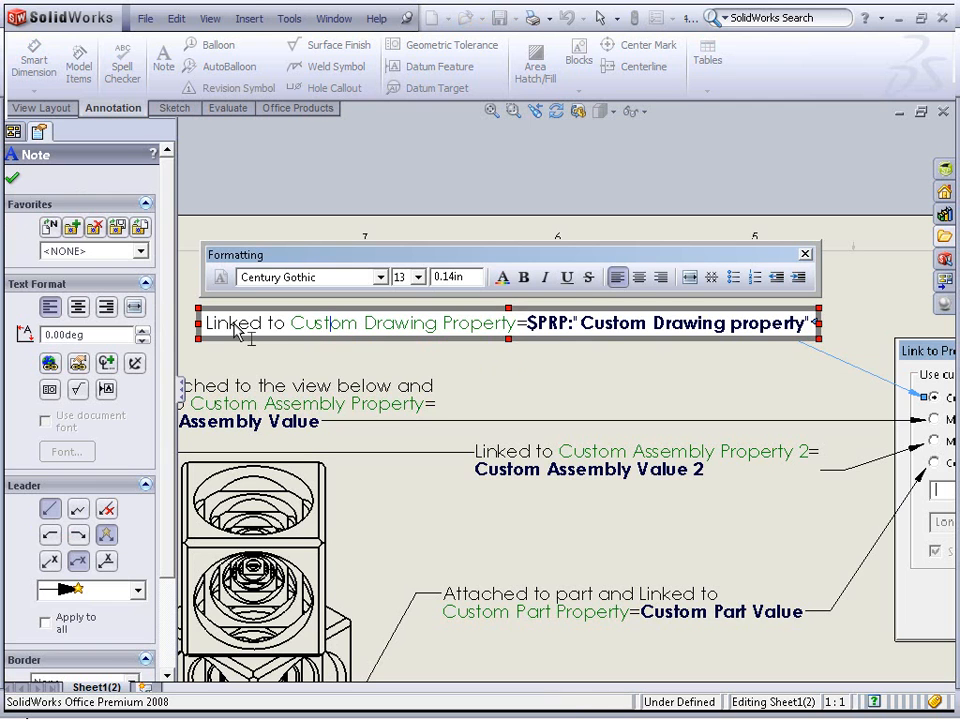
mouse_move(528, 336)
mouse_down()
mouse_move(440, 335)
mouse_move(214, 378)
mouse_move(207, 322)
mouse_up()
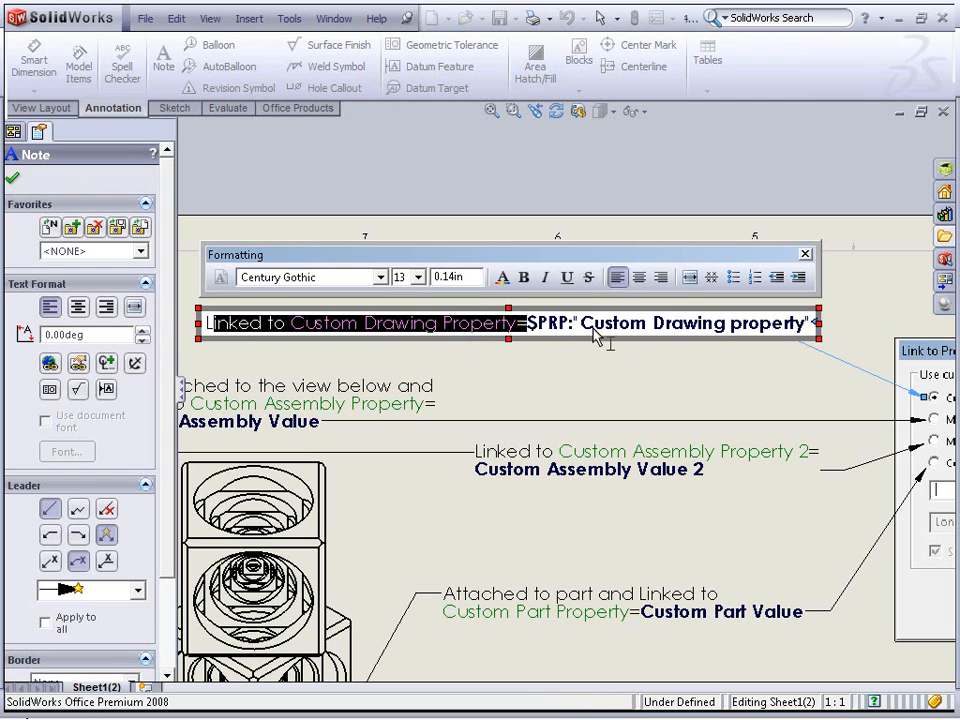
click(540, 335)
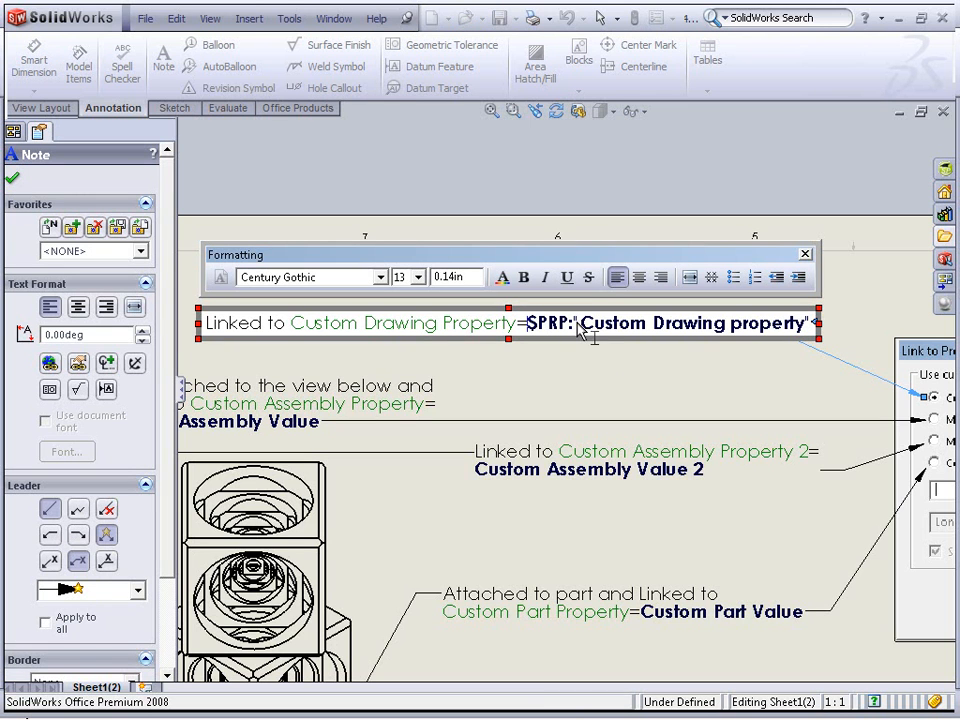
click(740, 383)
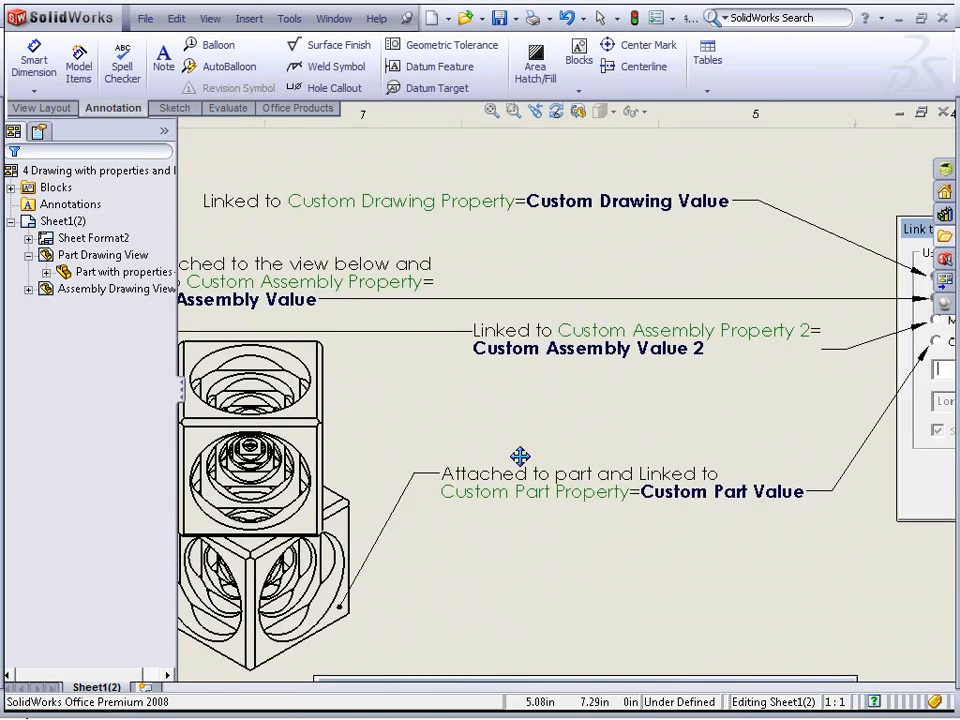
scroll(505, 469, up, 3)
middle_drag(685, 440, 586, 427)
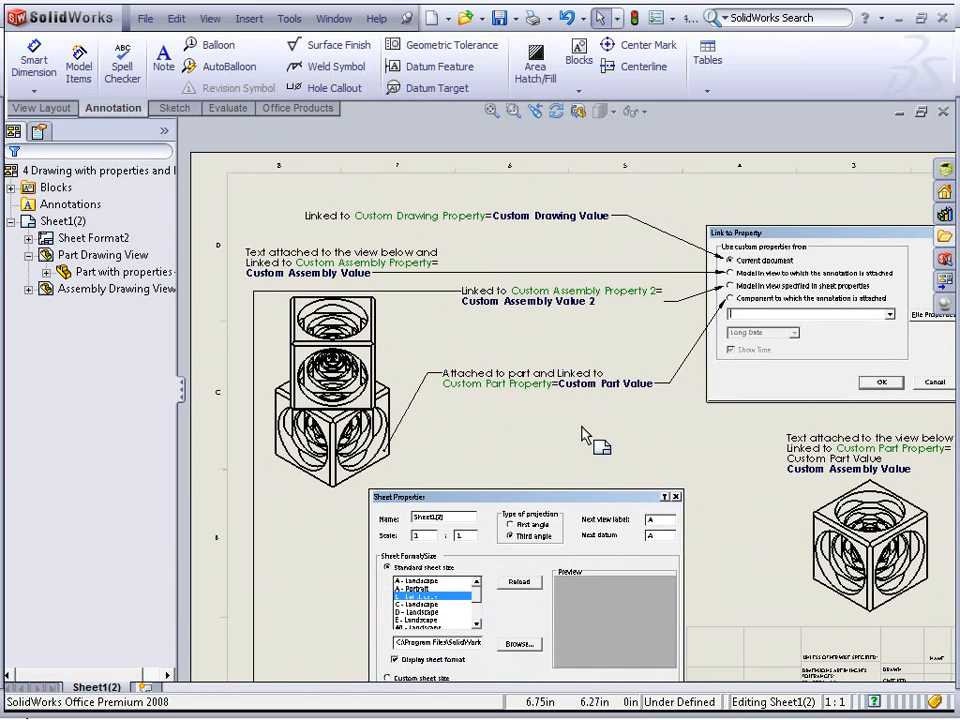
click(162, 66)
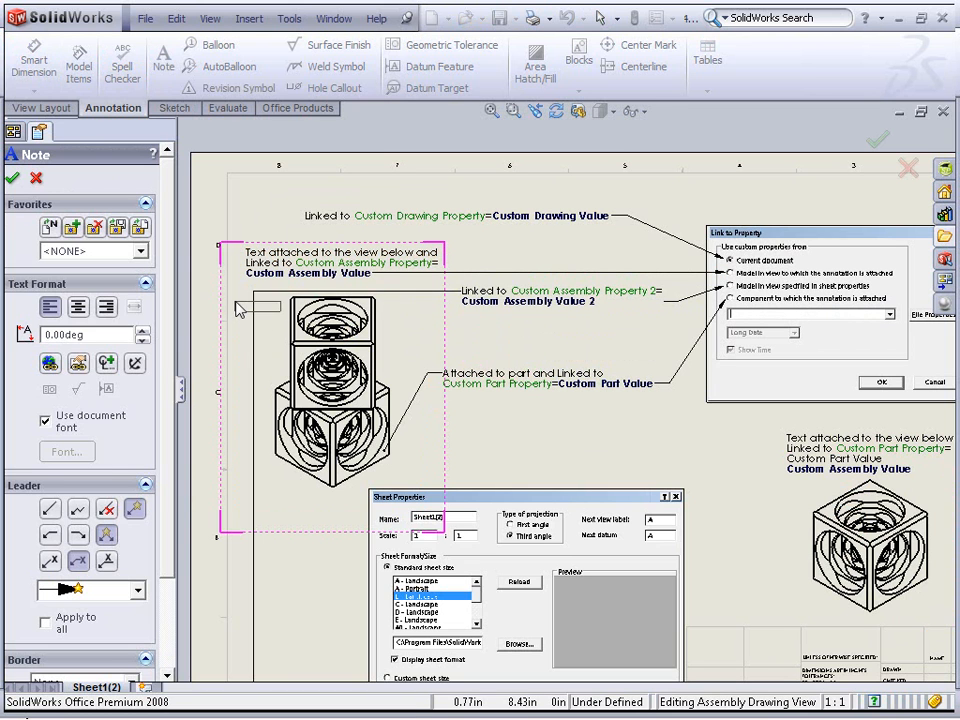
key(Escape)
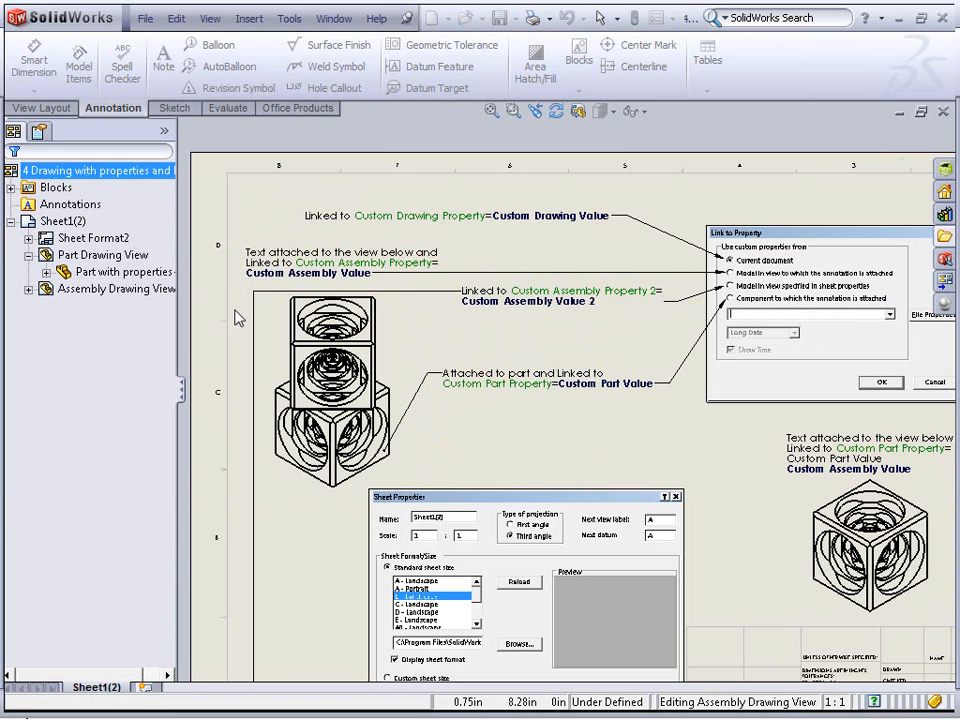
Activate the assembly drawing view to inspect the note attached to it, then exit the view
double_click(272, 340)
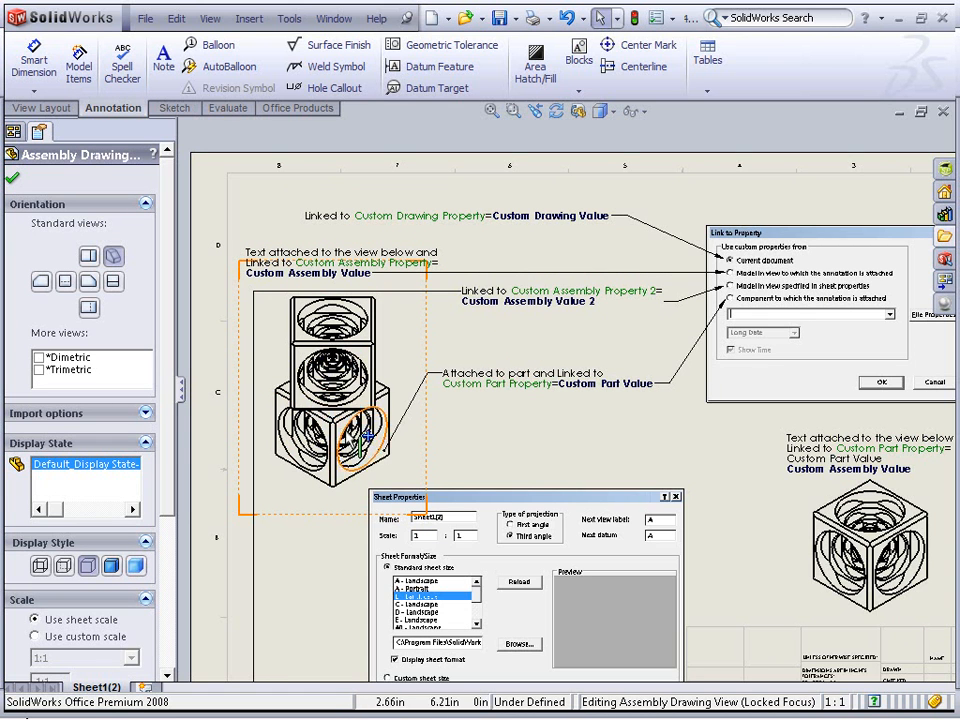
click(460, 345)
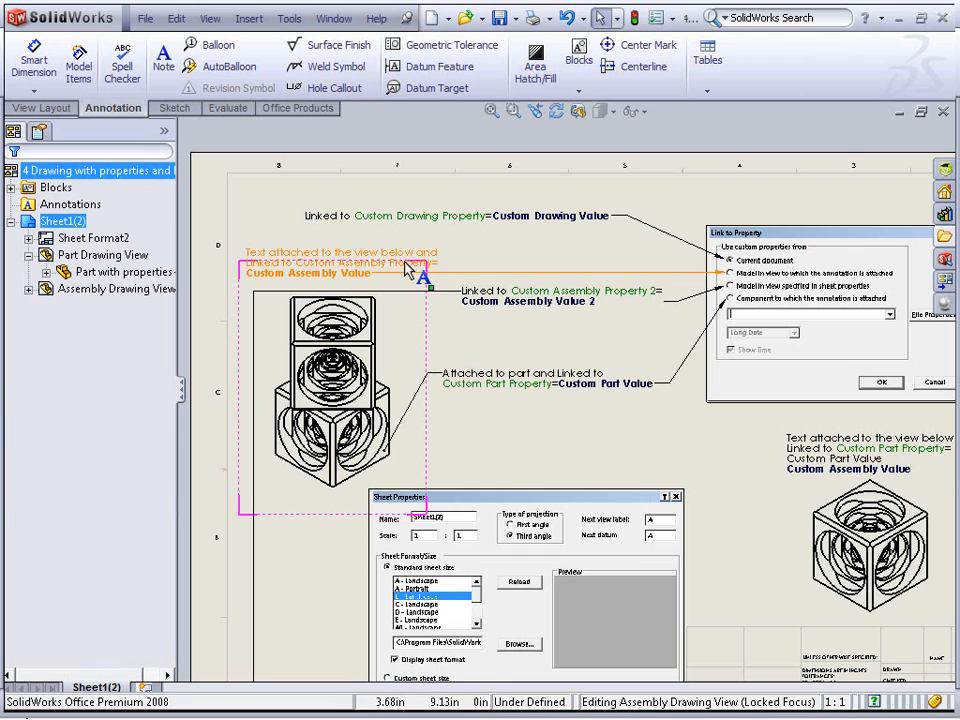
scroll(360, 273, down, 4)
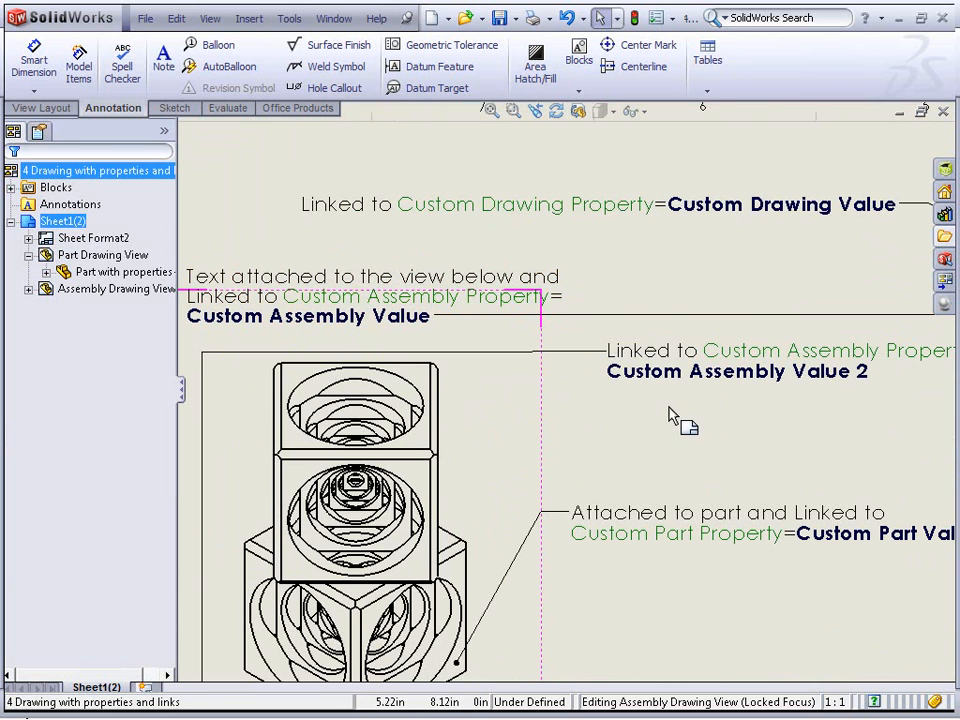
double_click(509, 421)
click(611, 434)
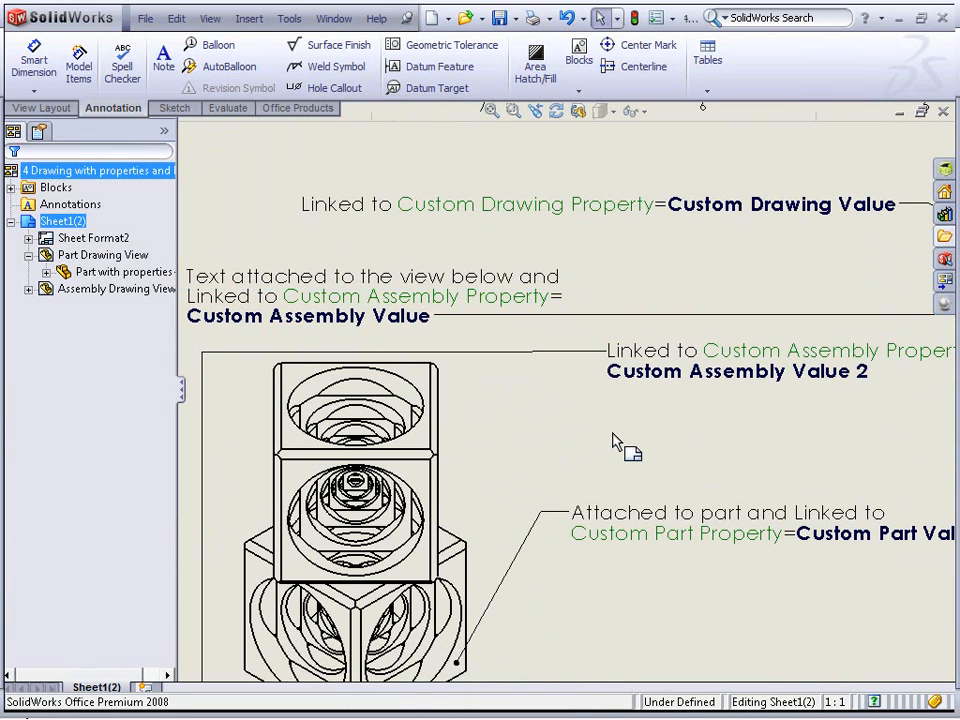
Pan across the sheet to examine the property-linked notes and the sheet properties illustration
mouse_move(921, 467)
middle_down()
mouse_move(570, 446)
mouse_move(205, 483)
mouse_move(161, 476)
middle_up()
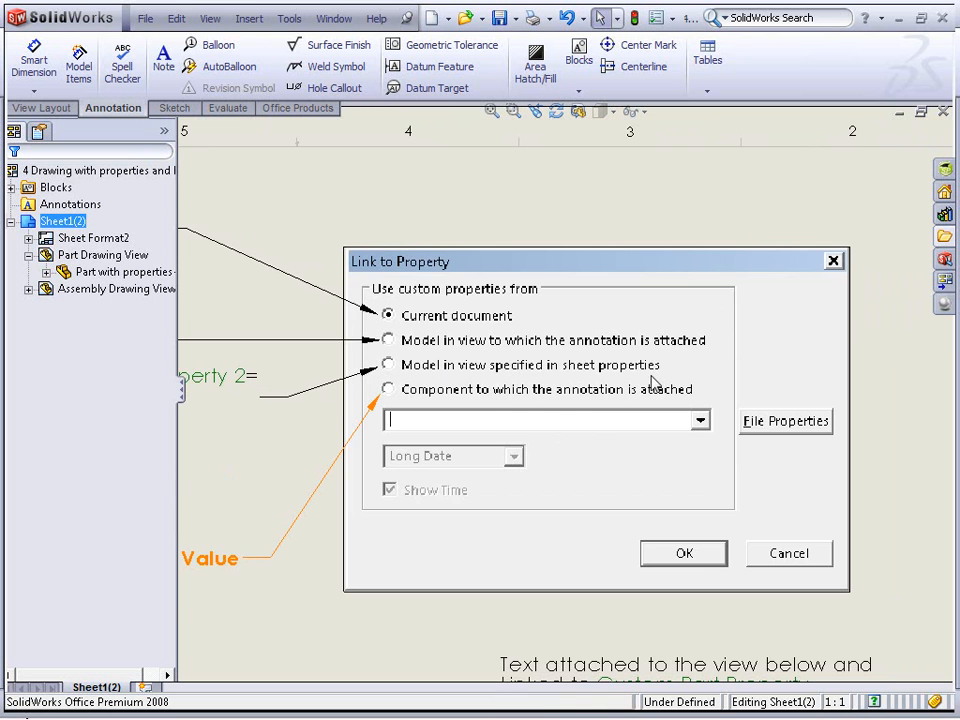
middle_drag(350, 415, 817, 359)
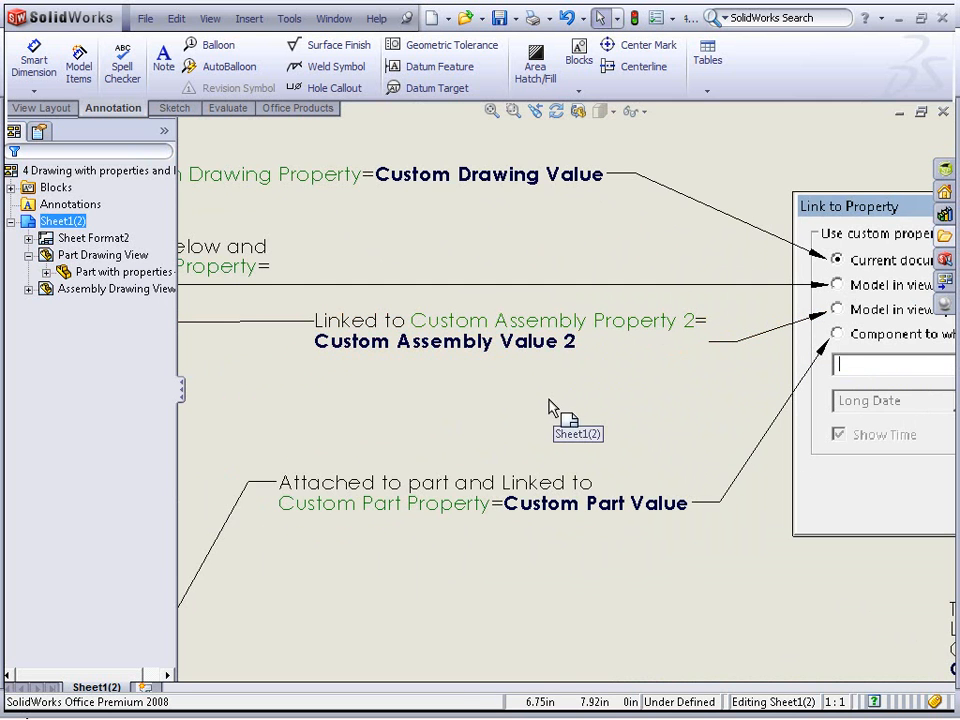
mouse_move(463, 420)
middle_down()
mouse_move(765, 349)
mouse_move(776, 369)
middle_up()
mouse_move(207, 386)
middle_down()
mouse_move(214, 227)
mouse_move(204, 103)
middle_up()
middle_drag(246, 498, 252, 304)
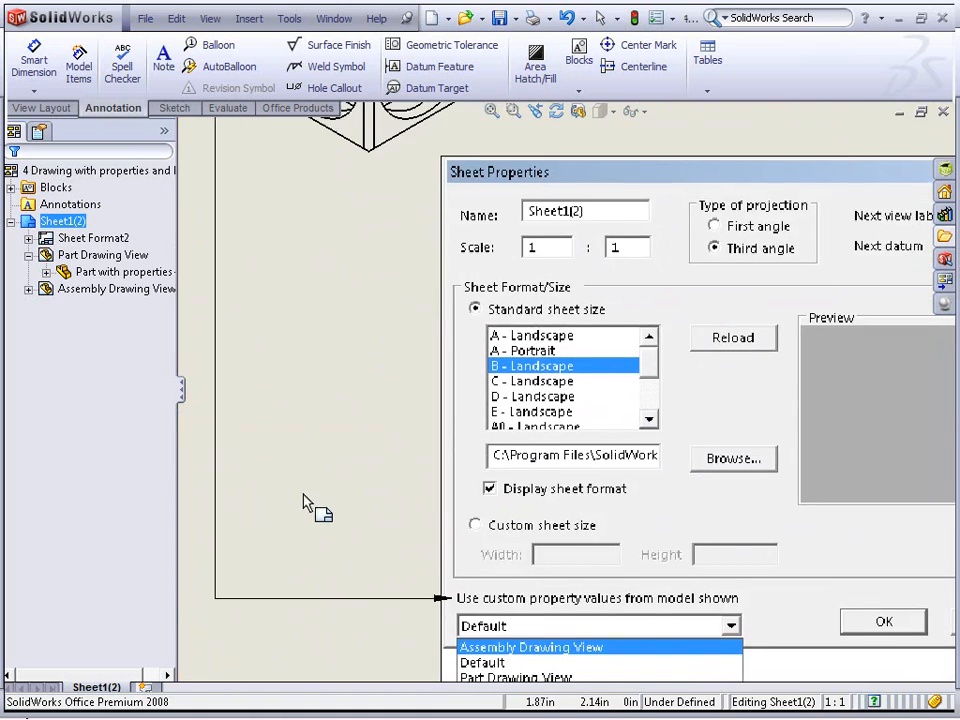
middle_drag(311, 514, 227, 311)
mouse_move(522, 454)
middle_down()
mouse_move(499, 501)
mouse_move(398, 479)
middle_up()
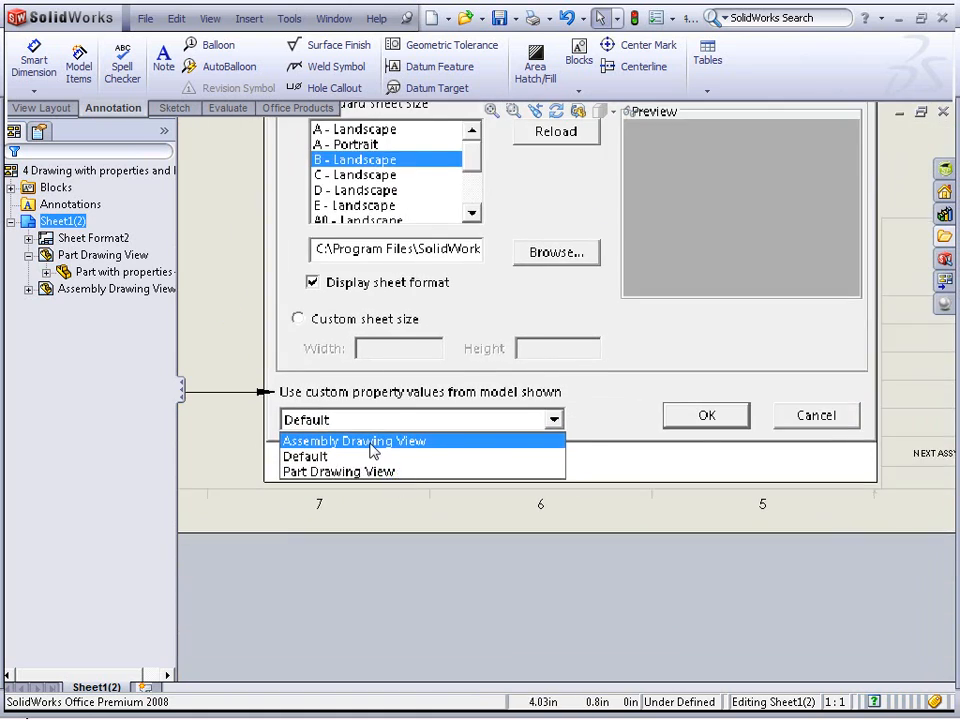
scroll(364, 424, up, 3)
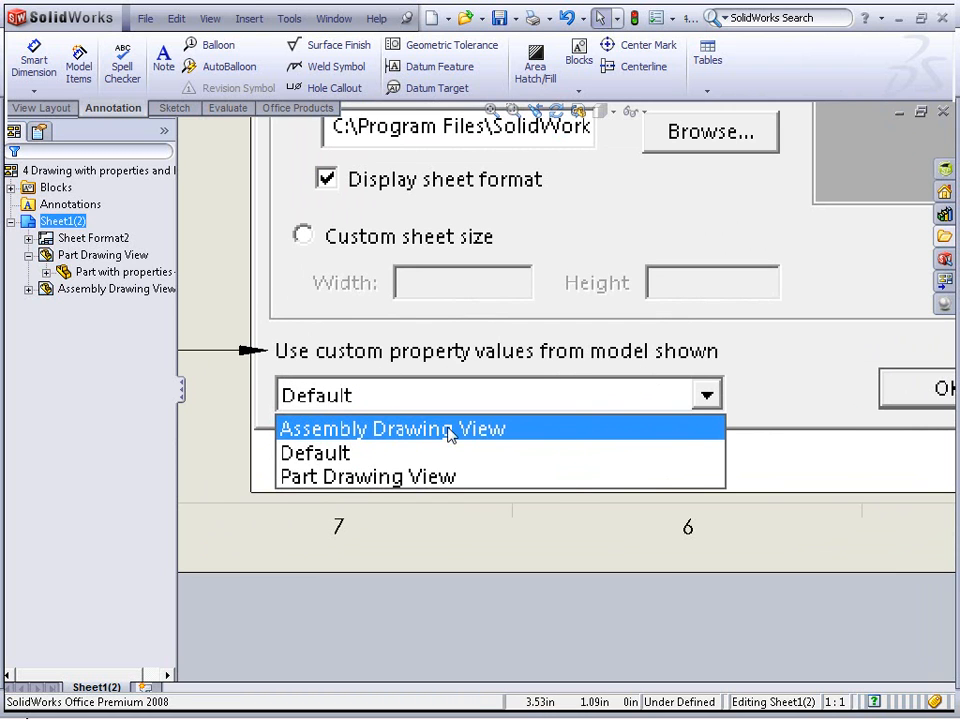
Set the sheet to use custom property values from the model shown in Part Drawing View
right_click(204, 248)
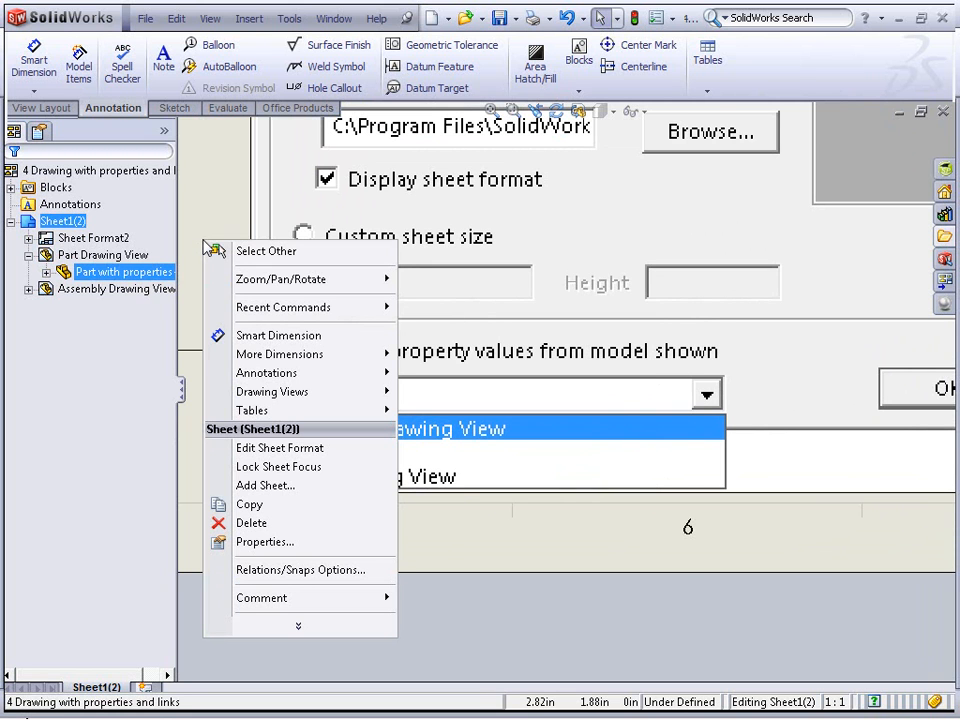
click(294, 541)
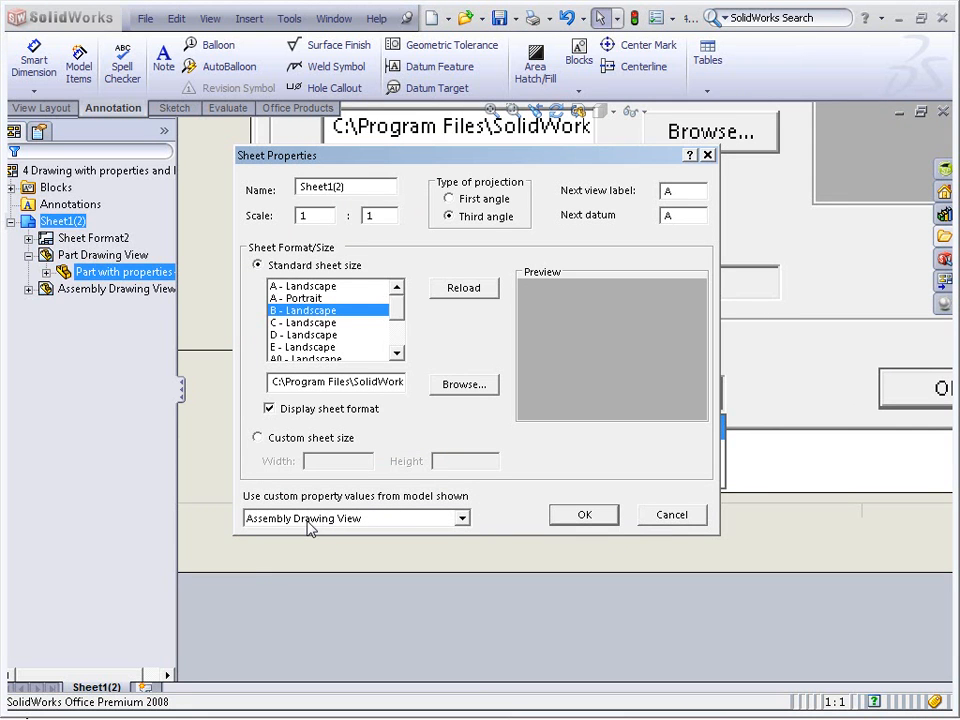
click(462, 519)
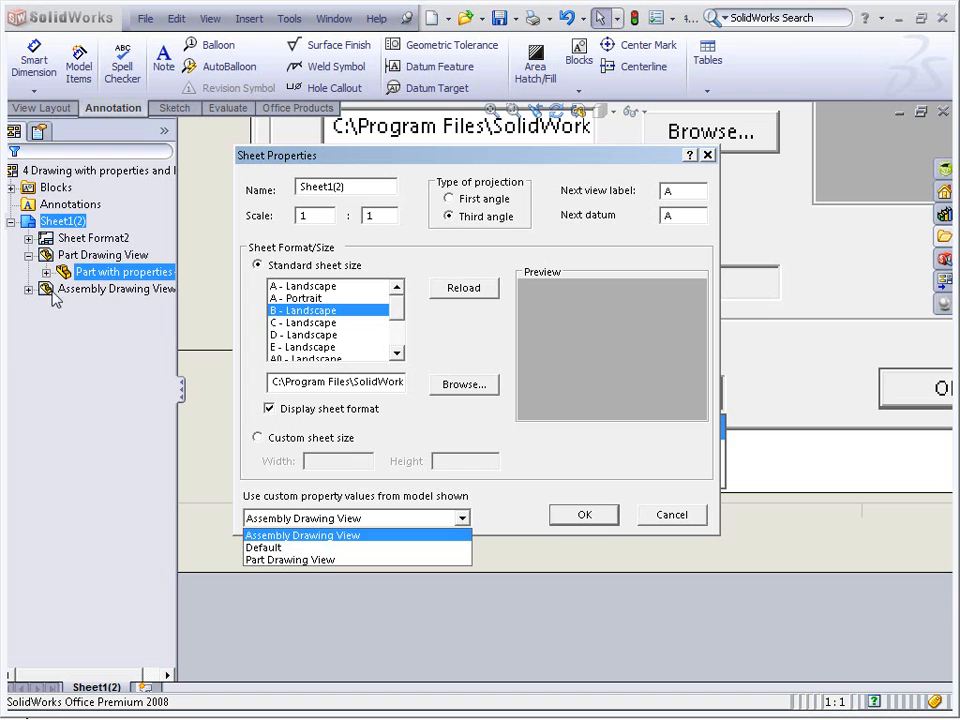
click(337, 564)
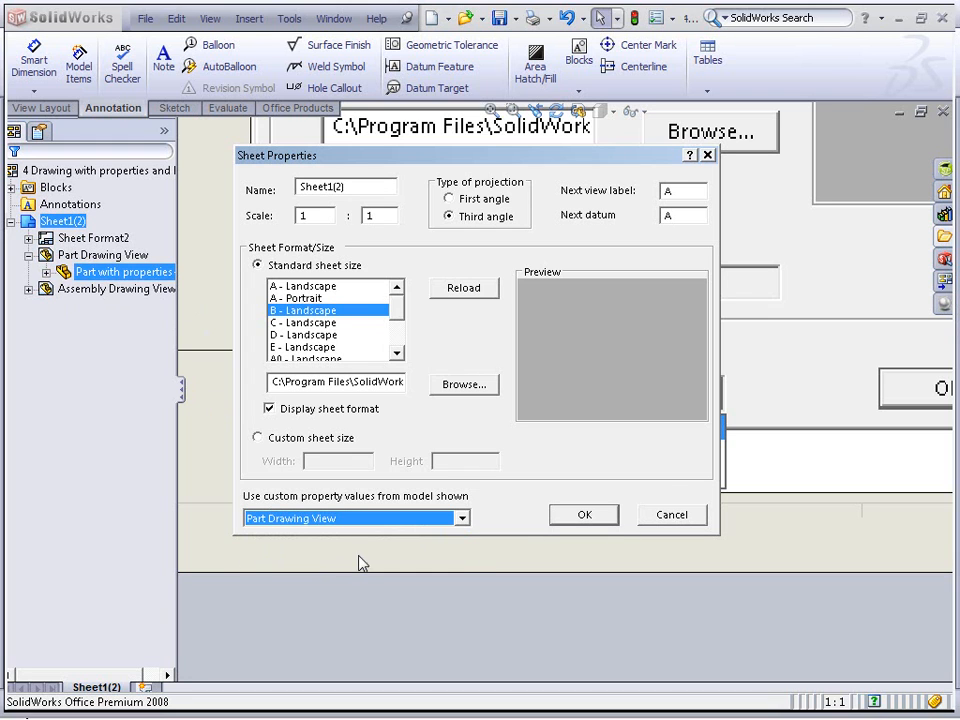
click(584, 515)
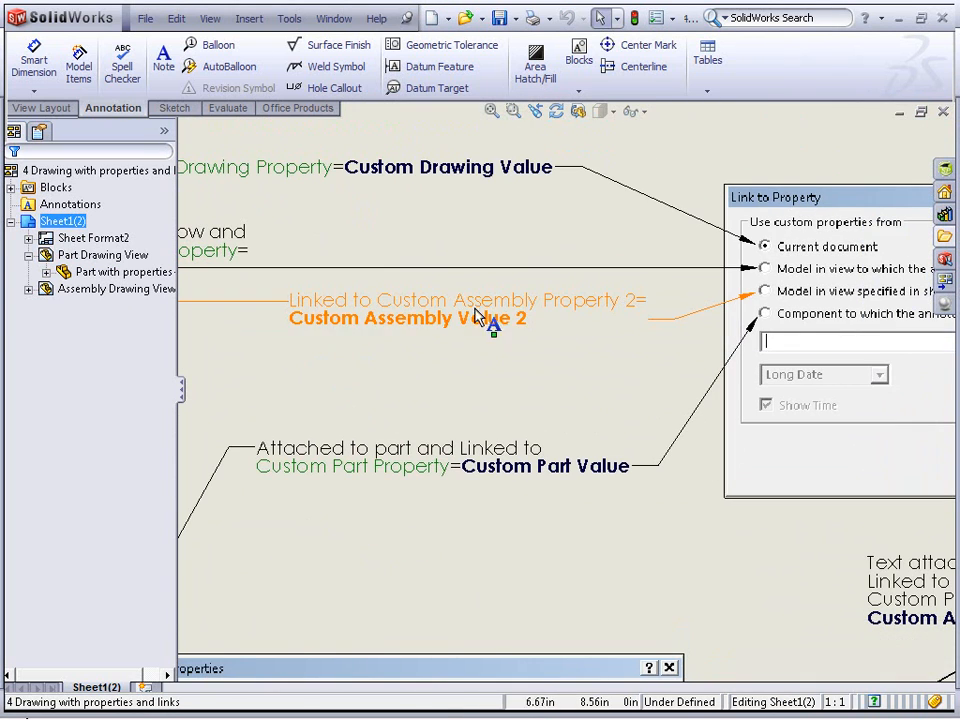
Turn on the display of annotation link errors to check the linked notes, then turn it off again
click(534, 368)
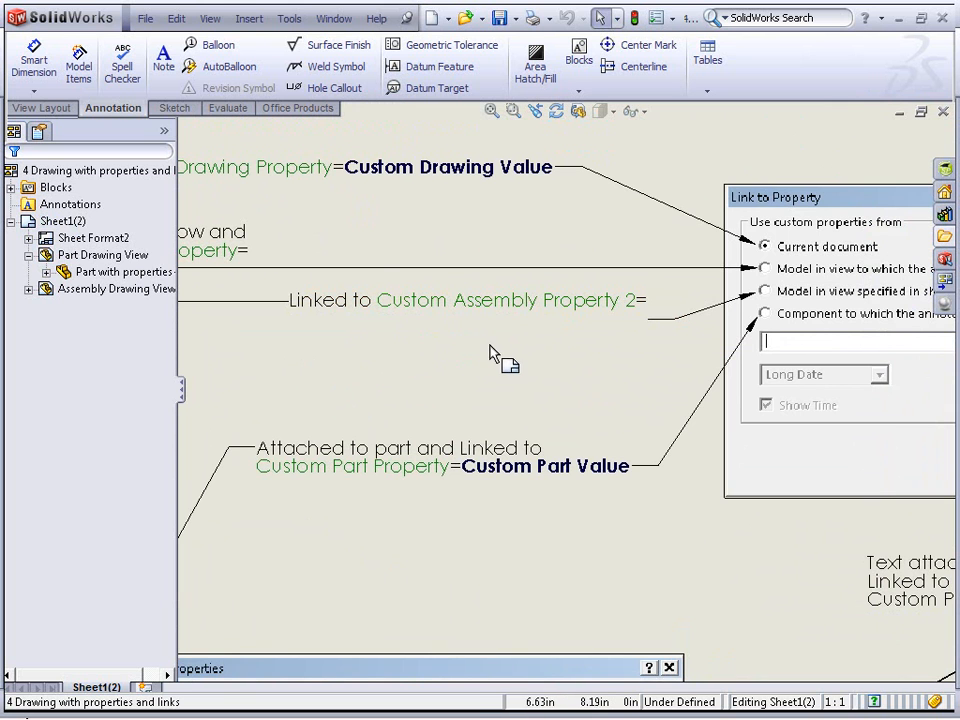
click(210, 19)
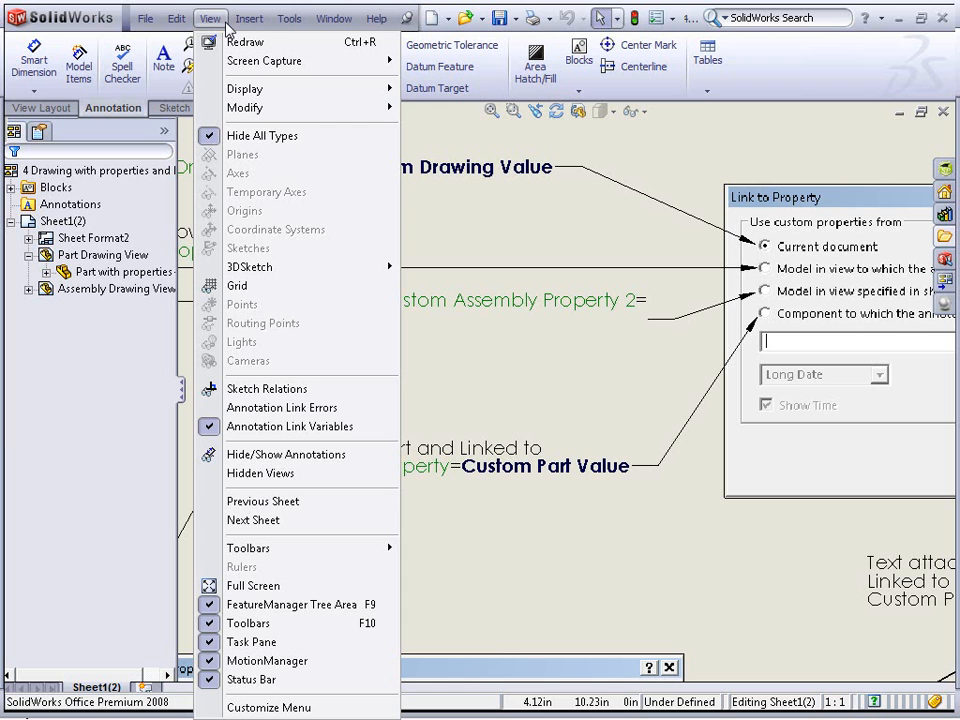
click(322, 407)
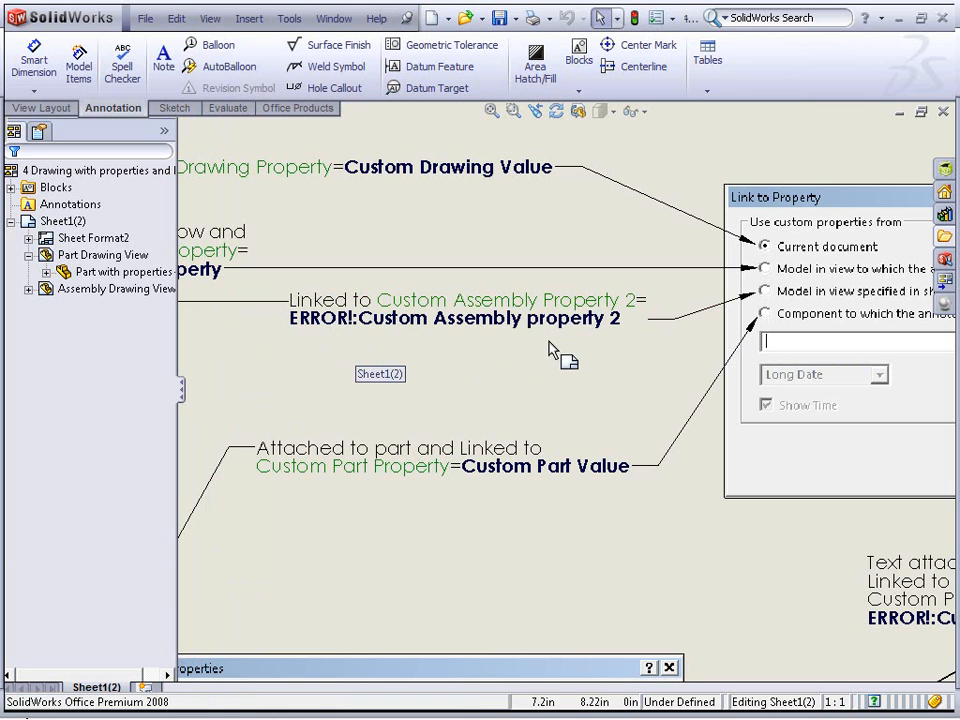
click(281, 20)
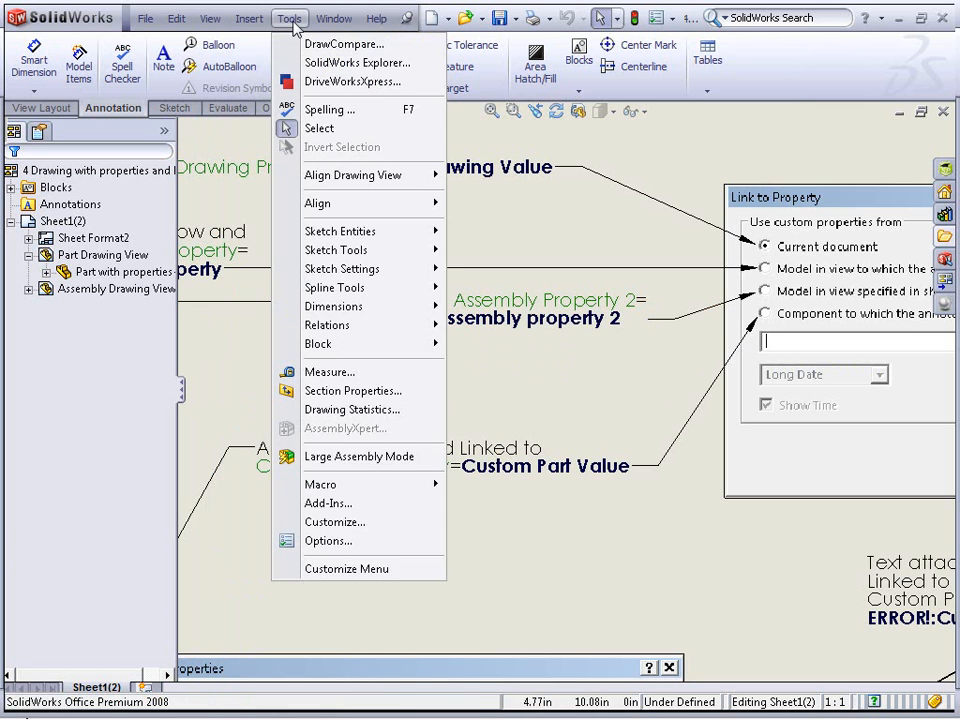
mouse_move(210, 19)
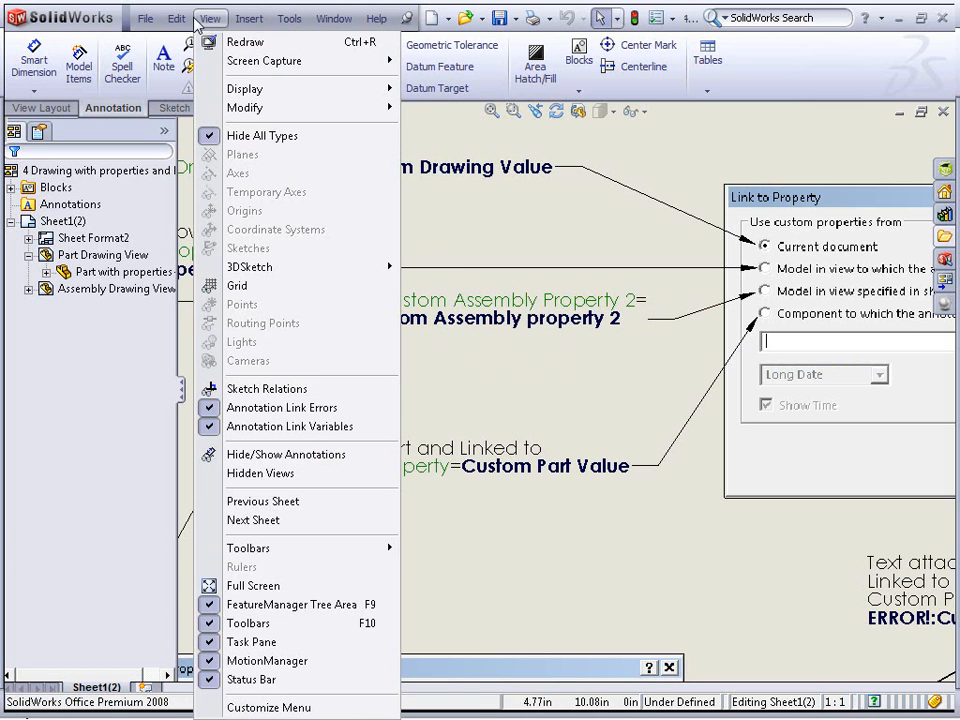
click(255, 408)
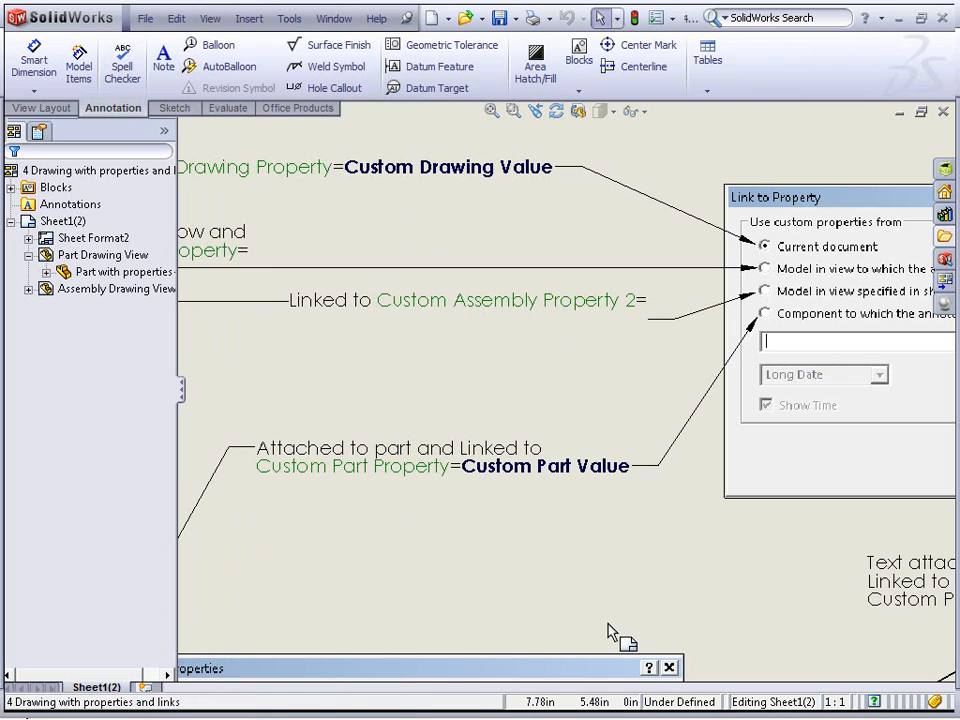
Set the sheet to use custom property values from the model shown in Assembly Drawing View
middle_drag(647, 590, 211, 368)
middle_drag(786, 456, 731, 362)
mouse_move(810, 497)
middle_down()
mouse_move(611, 287)
mouse_move(562, 181)
middle_up()
scroll(640, 420, down, 3)
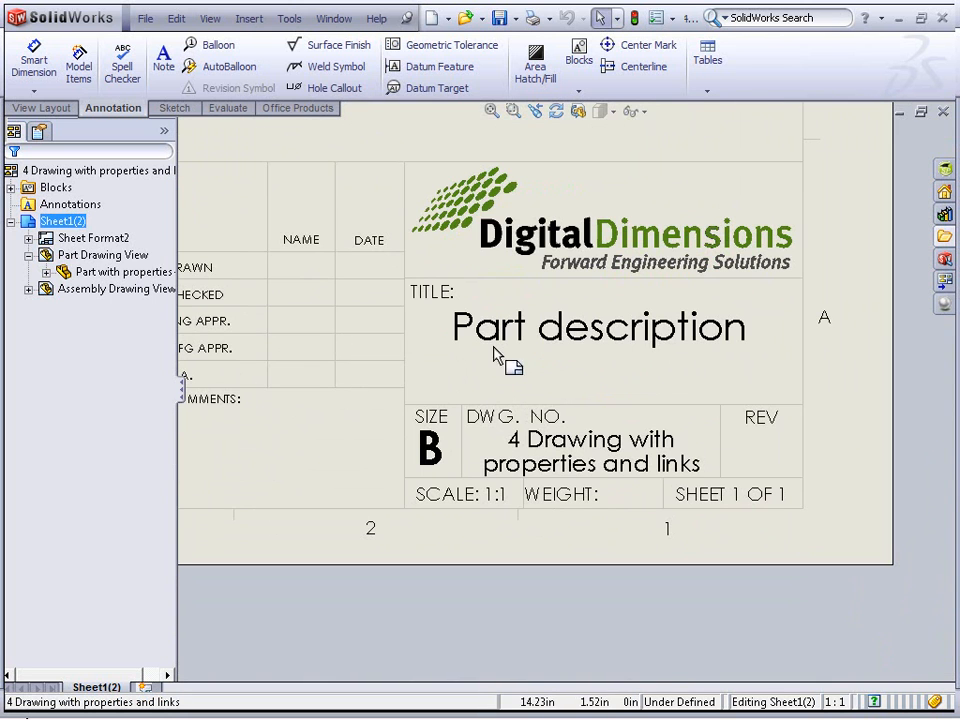
right_click(310, 452)
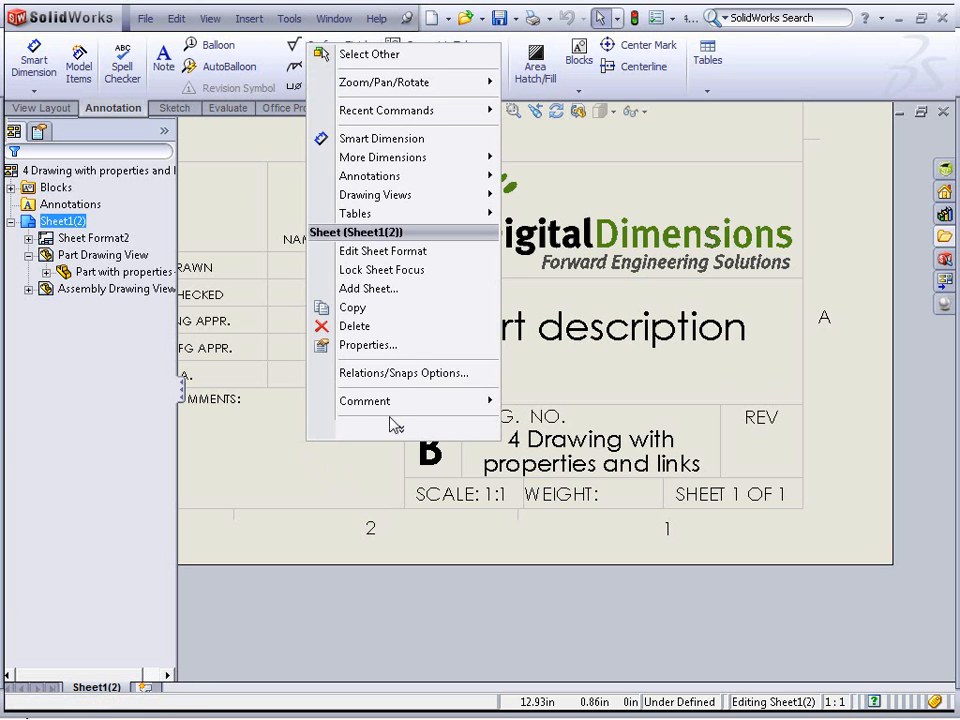
click(368, 345)
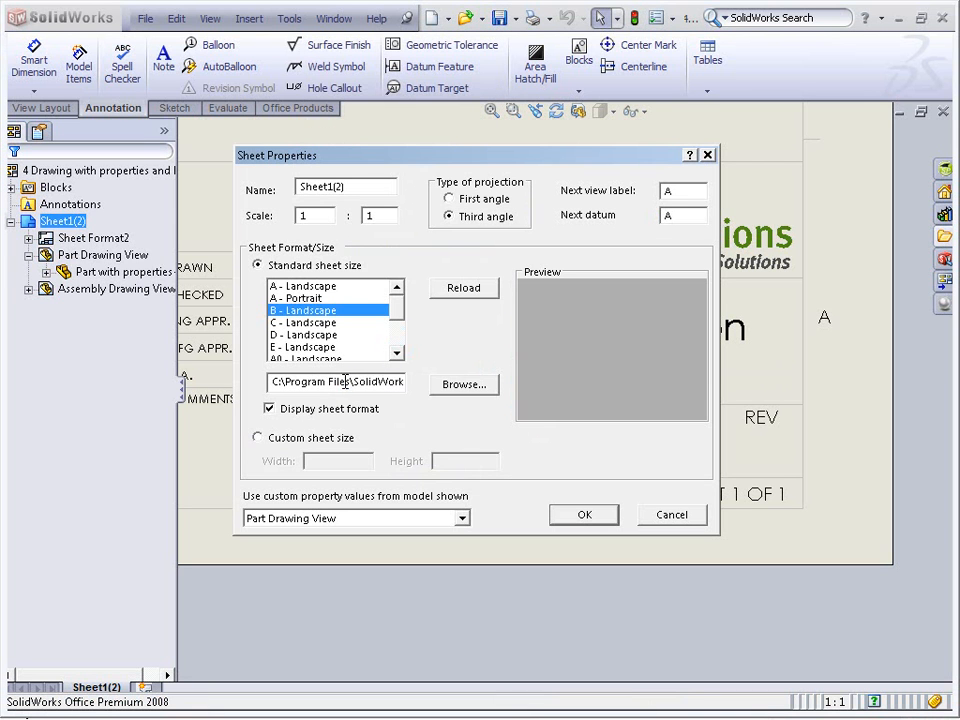
click(415, 518)
click(300, 532)
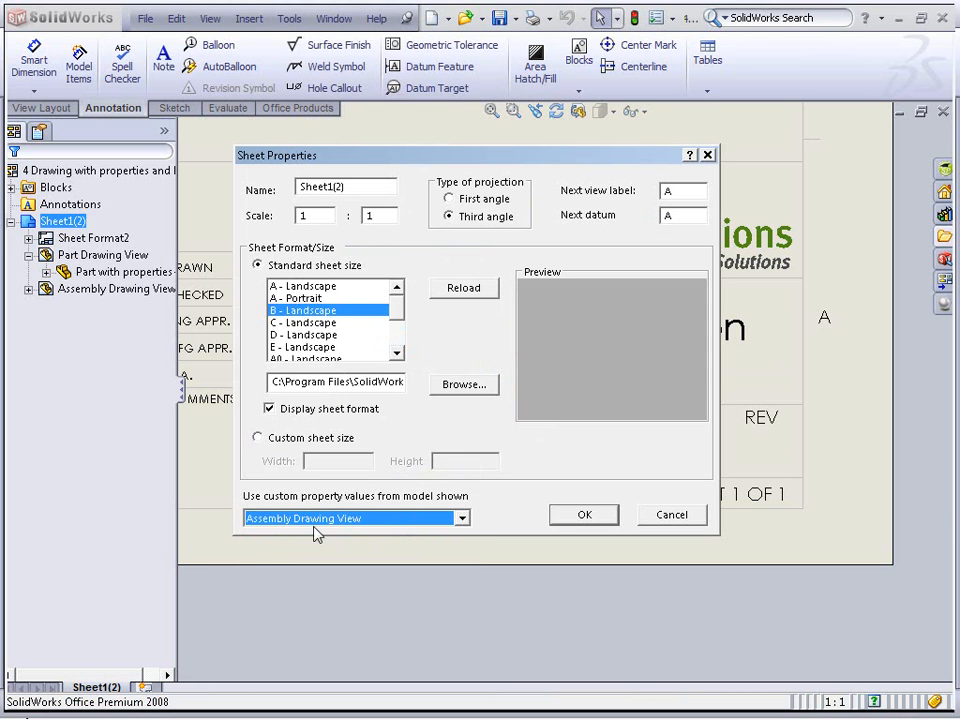
click(572, 517)
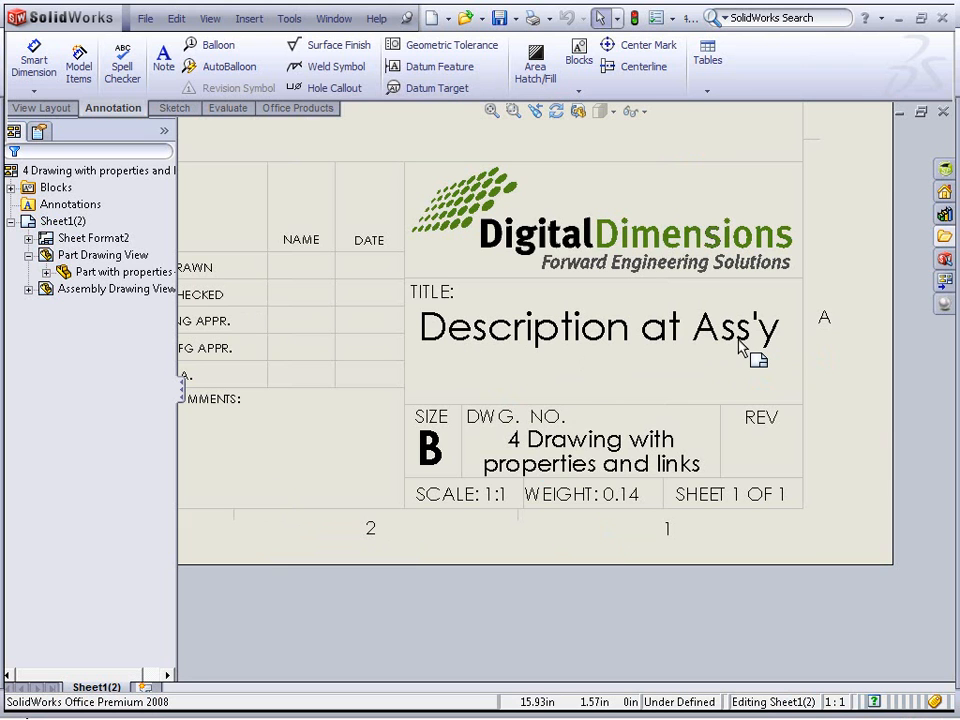
Start a note in the title block and open its Link to Property dialog to review the sources, then cancel
click(163, 58)
click(199, 208)
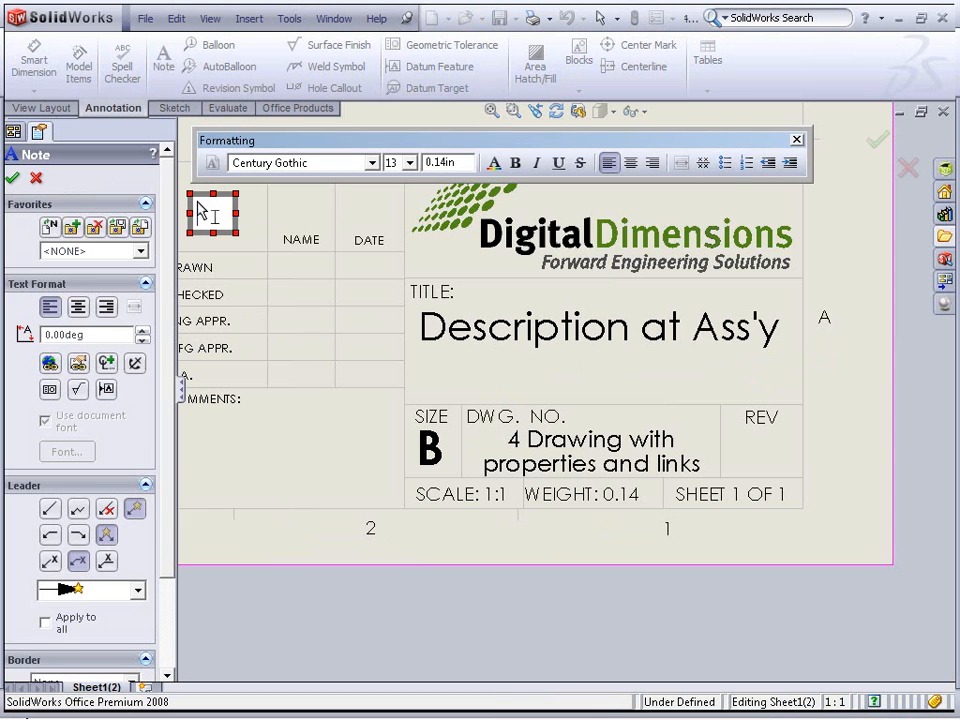
click(78, 362)
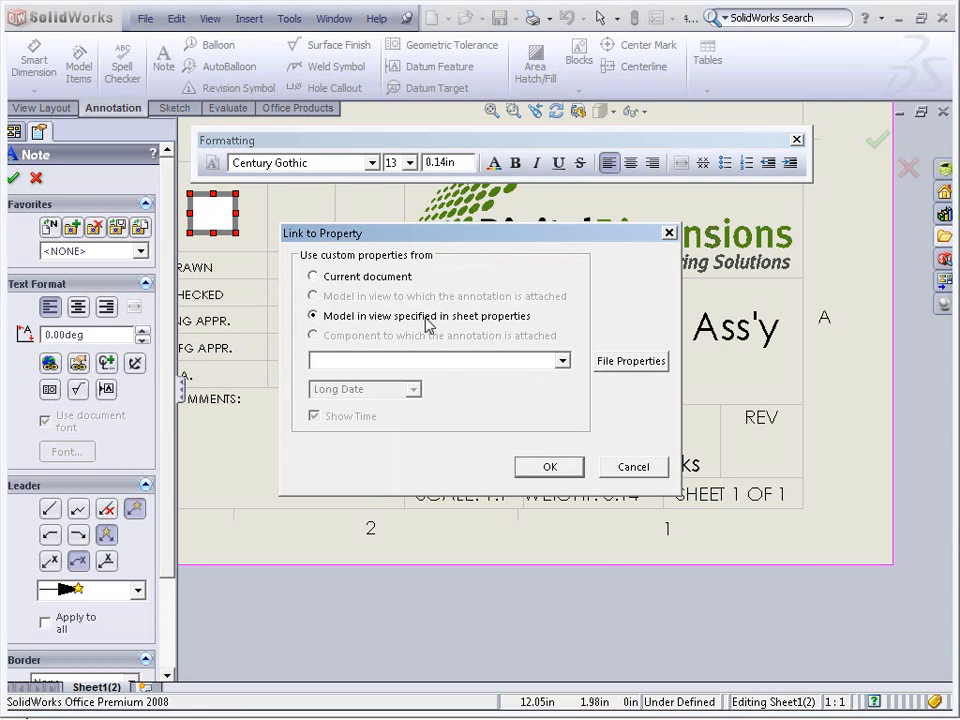
click(659, 471)
key(Escape)
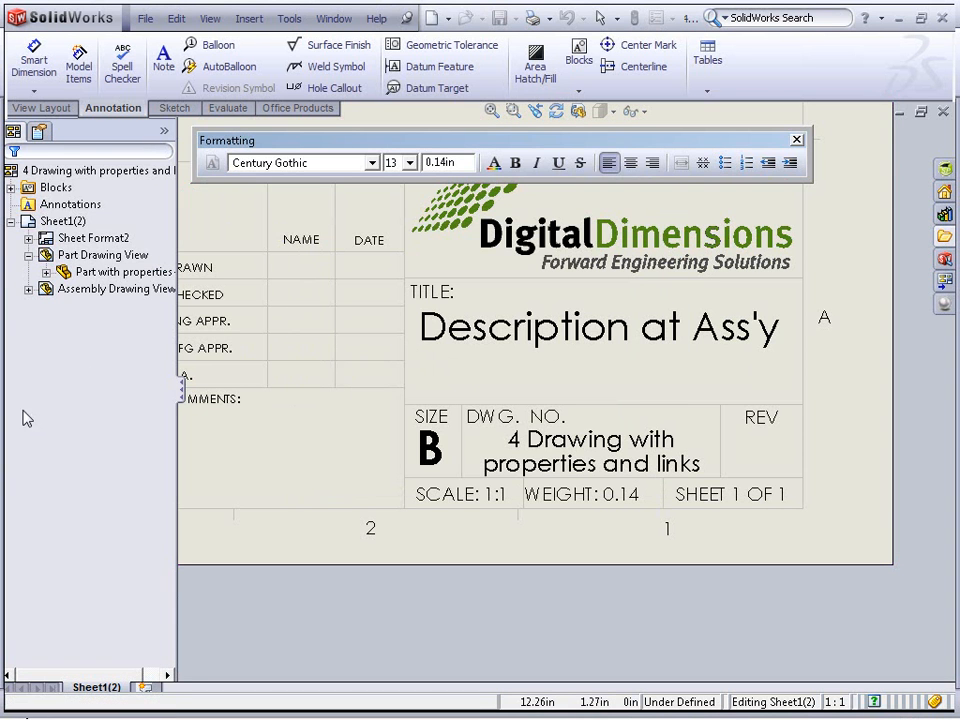
Set the sheet to use custom property values from the model shown in Part Drawing View
right_click(330, 432)
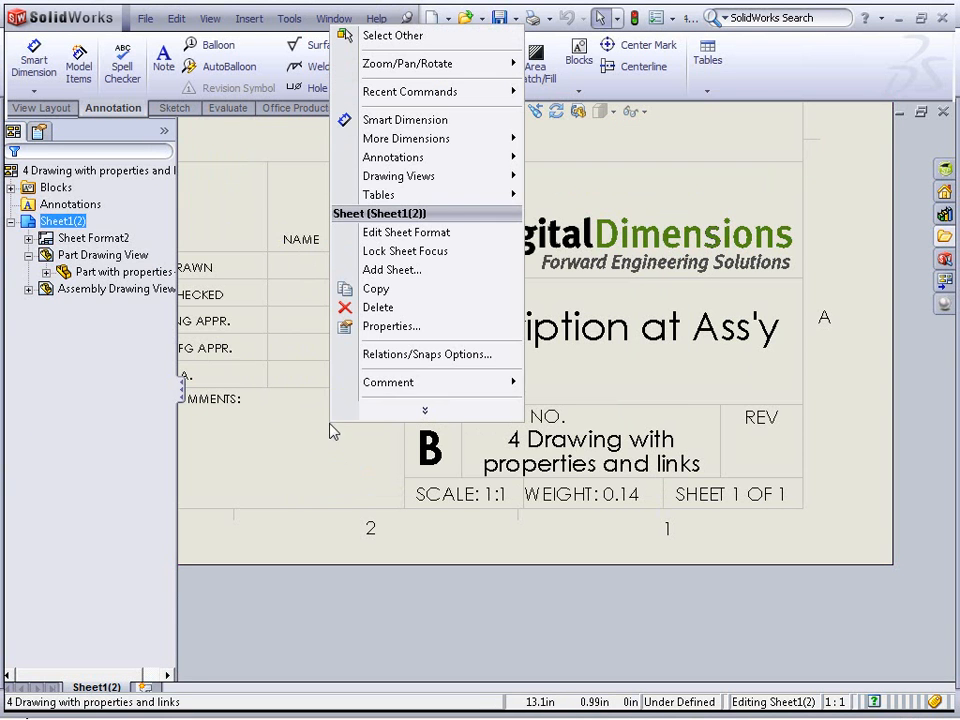
click(440, 327)
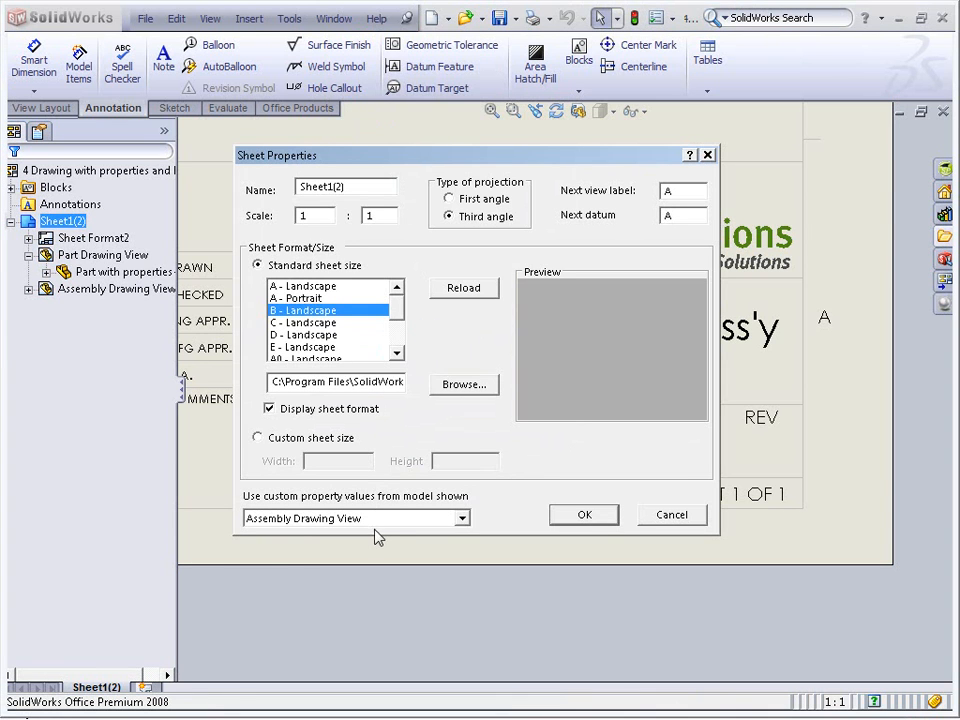
click(288, 520)
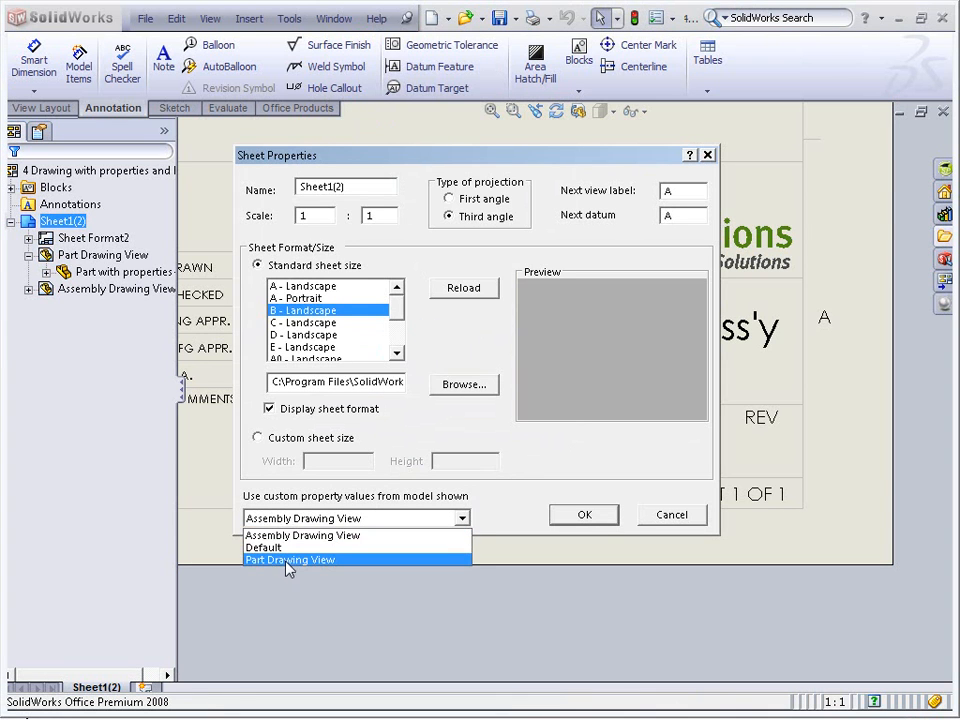
click(282, 560)
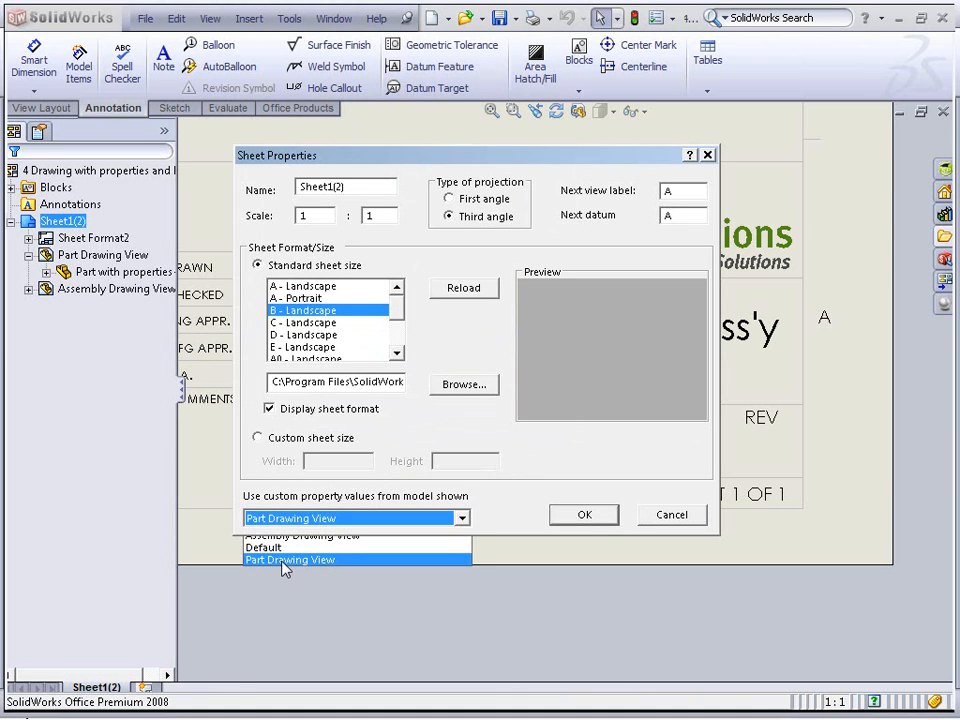
click(608, 518)
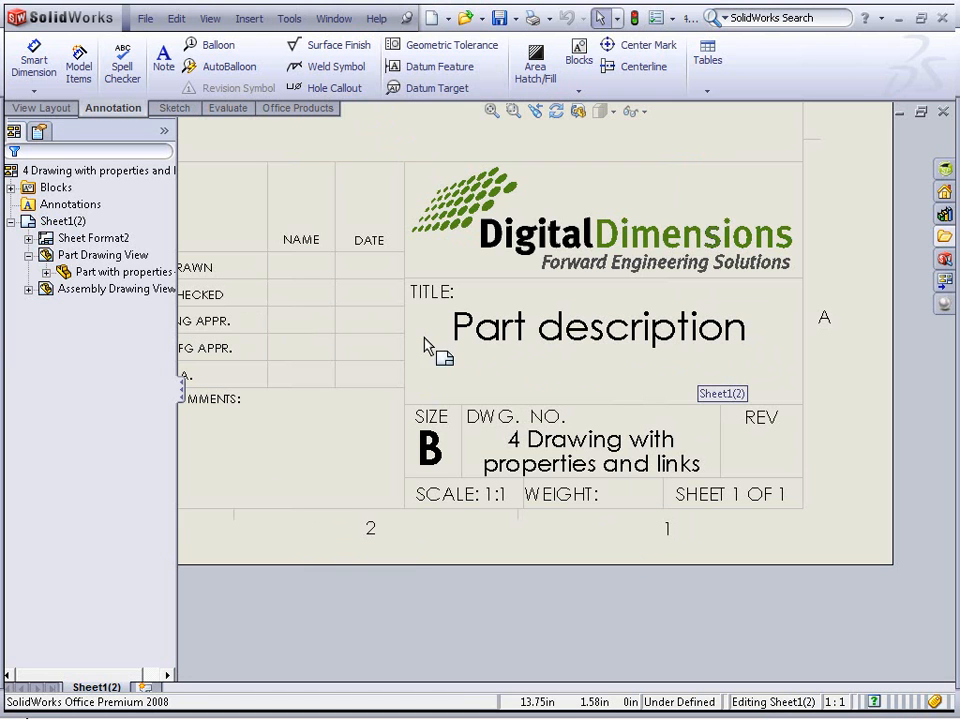
Switch the sheet's custom property source back to the model shown in Assembly Drawing View
right_click(318, 425)
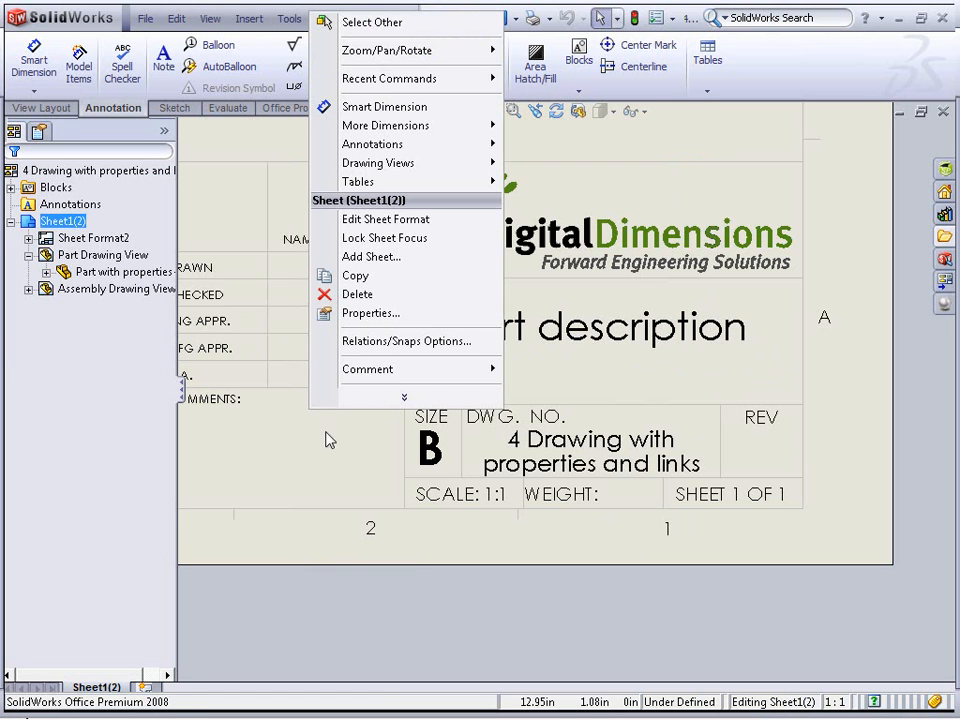
click(378, 313)
click(360, 518)
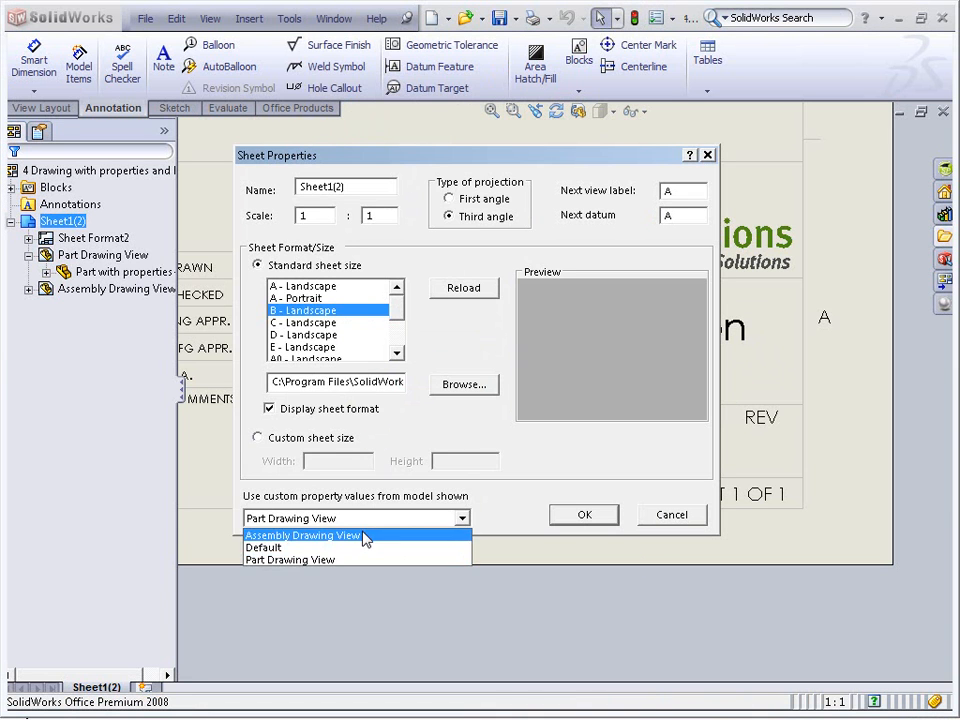
click(365, 537)
click(602, 519)
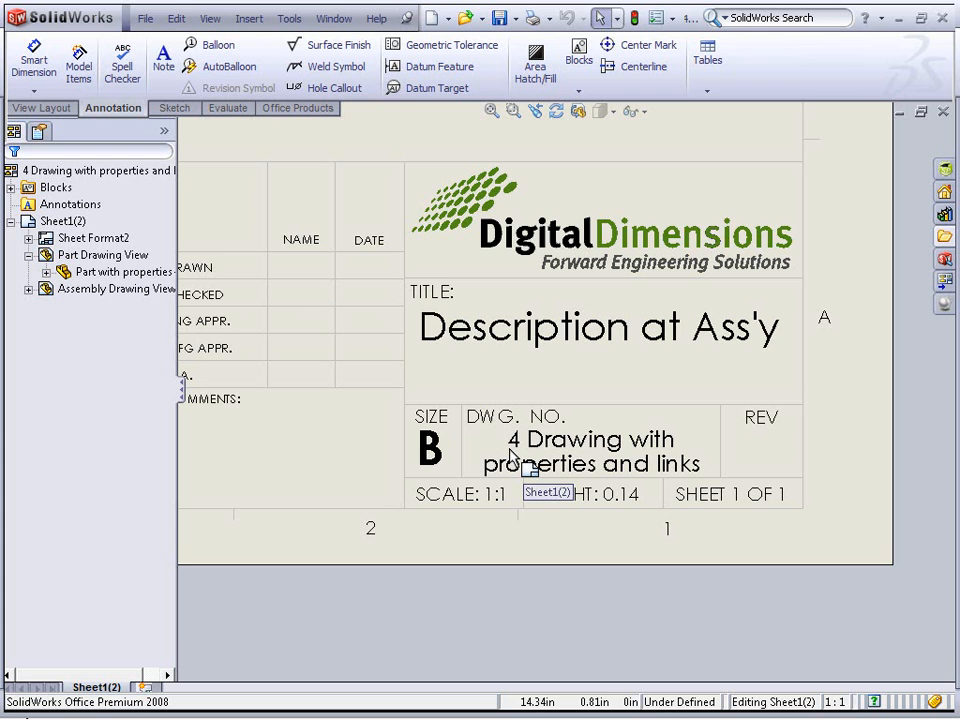
Zoom to the example sheet and open the note attached to the part to examine its property link
key(f)
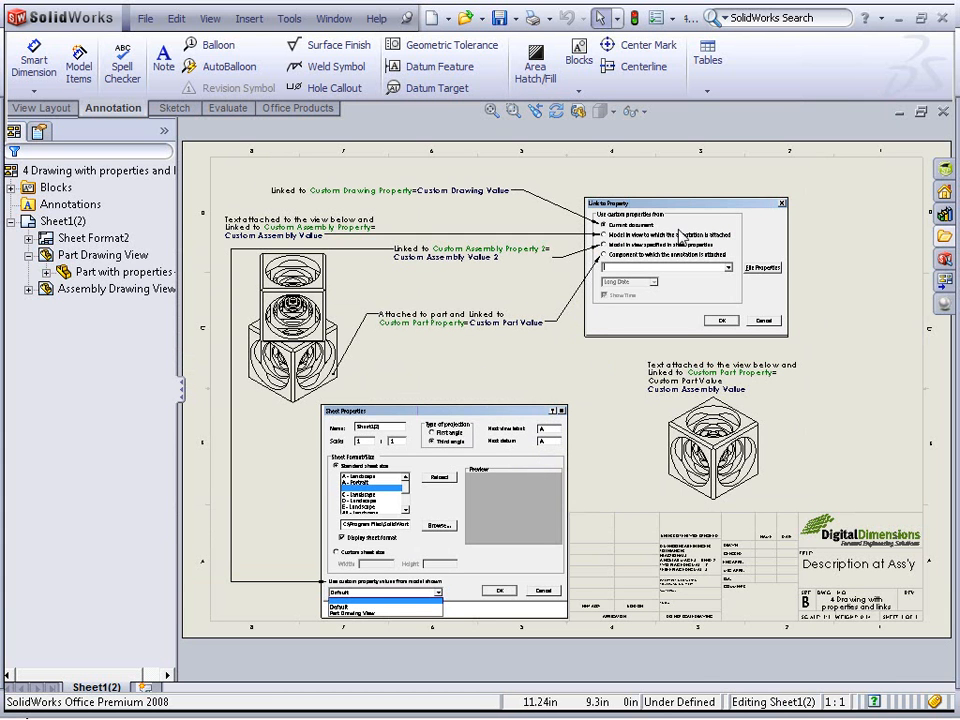
scroll(701, 272, down, 2)
scroll(715, 262, down, 2)
scroll(499, 332, down, 3)
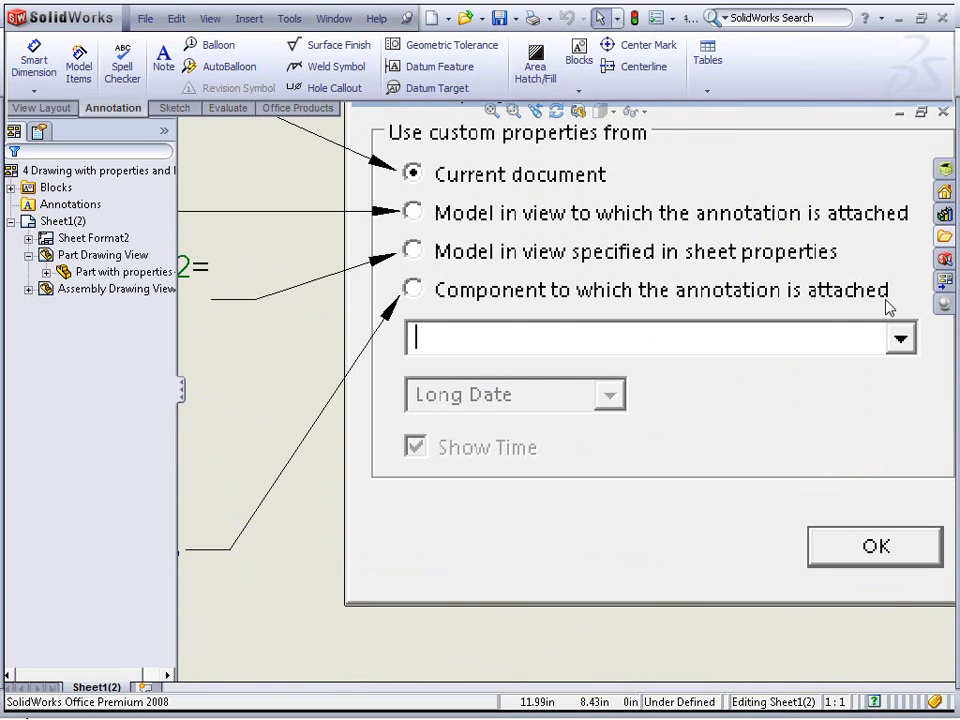
mouse_move(340, 505)
middle_down()
mouse_move(497, 476)
mouse_move(804, 377)
middle_up()
scroll(717, 400, up, 3)
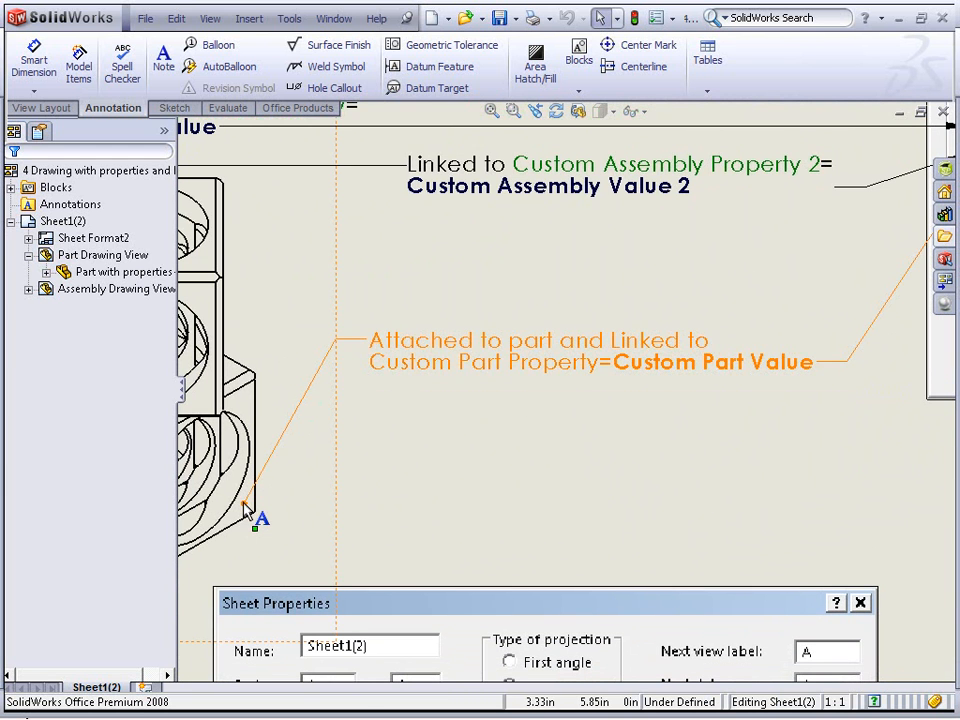
middle_drag(250, 512, 470, 494)
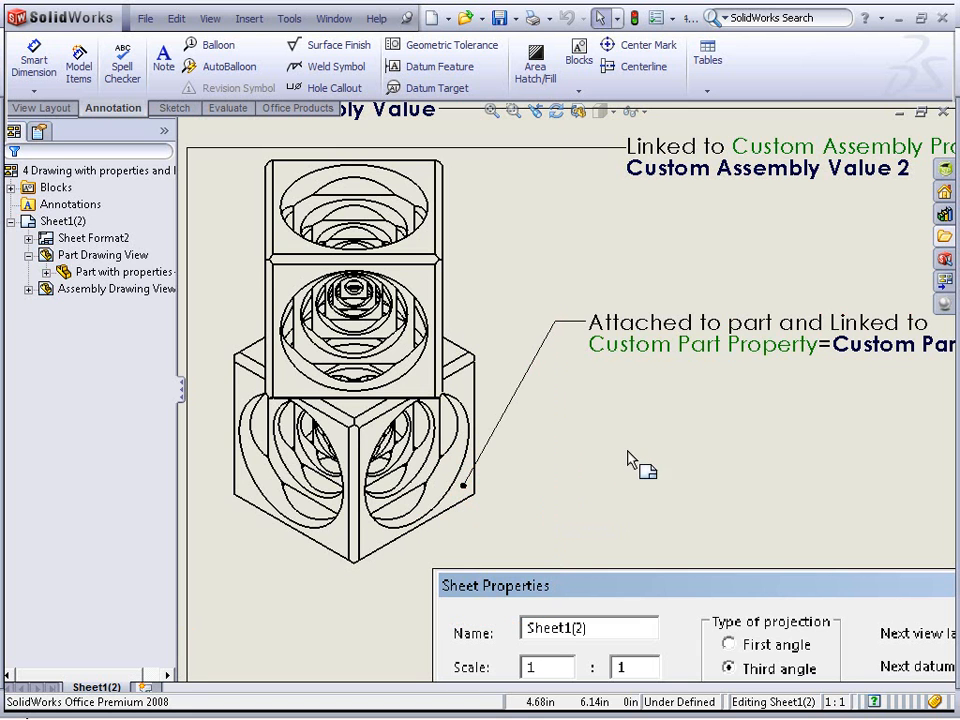
middle_drag(677, 448, 417, 450)
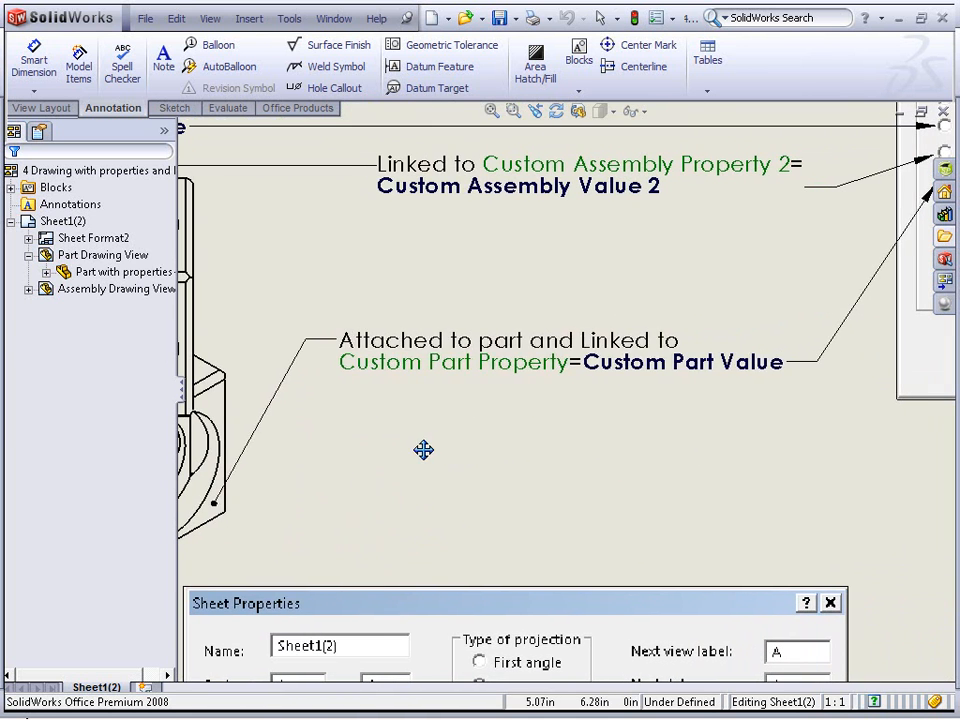
double_click(418, 367)
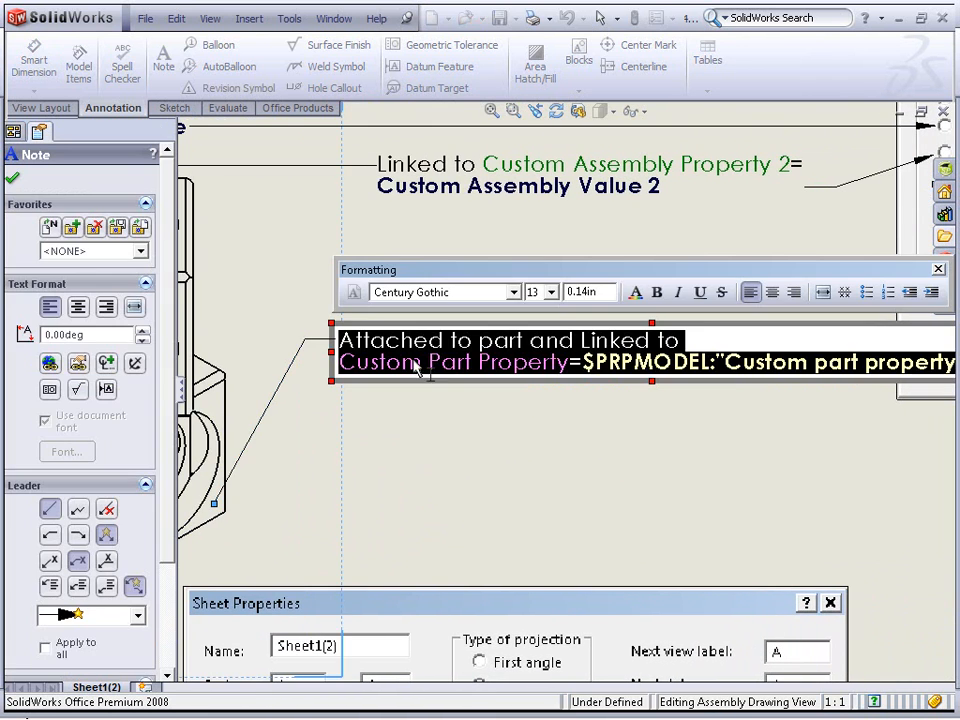
click(729, 342)
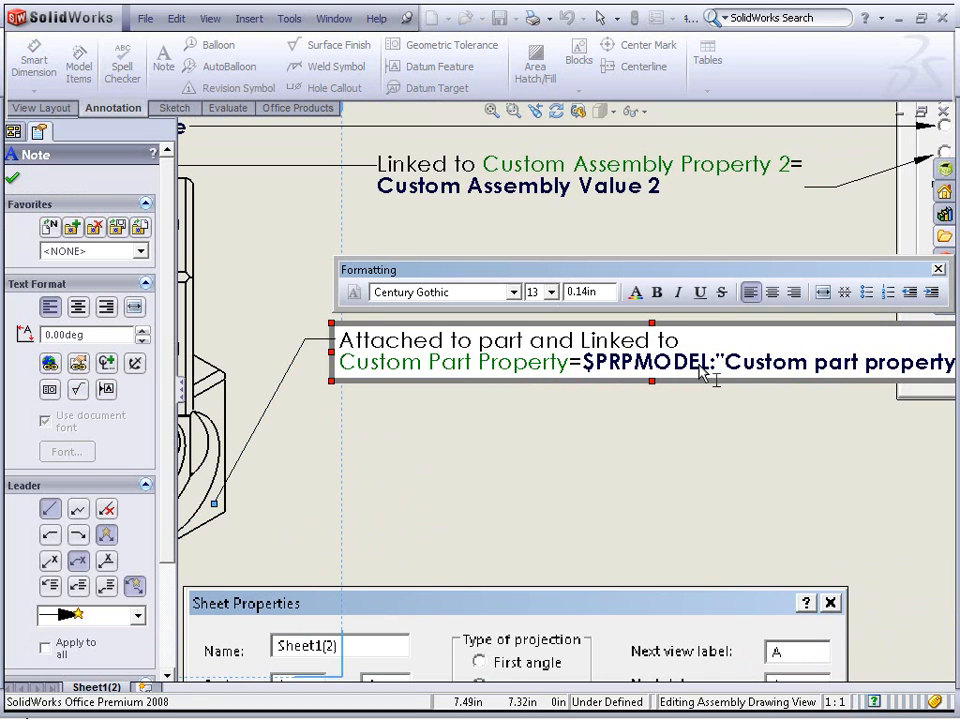
click(690, 411)
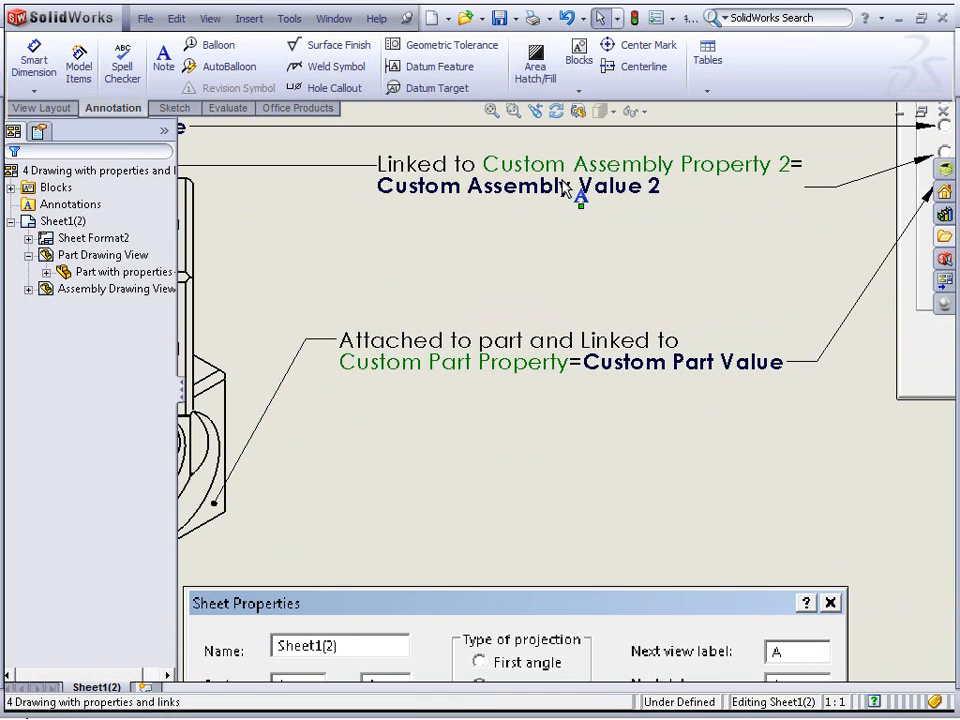
Open the Custom Assembly Property 2 note and the part-attached note to compare their link expressions
double_click(565, 188)
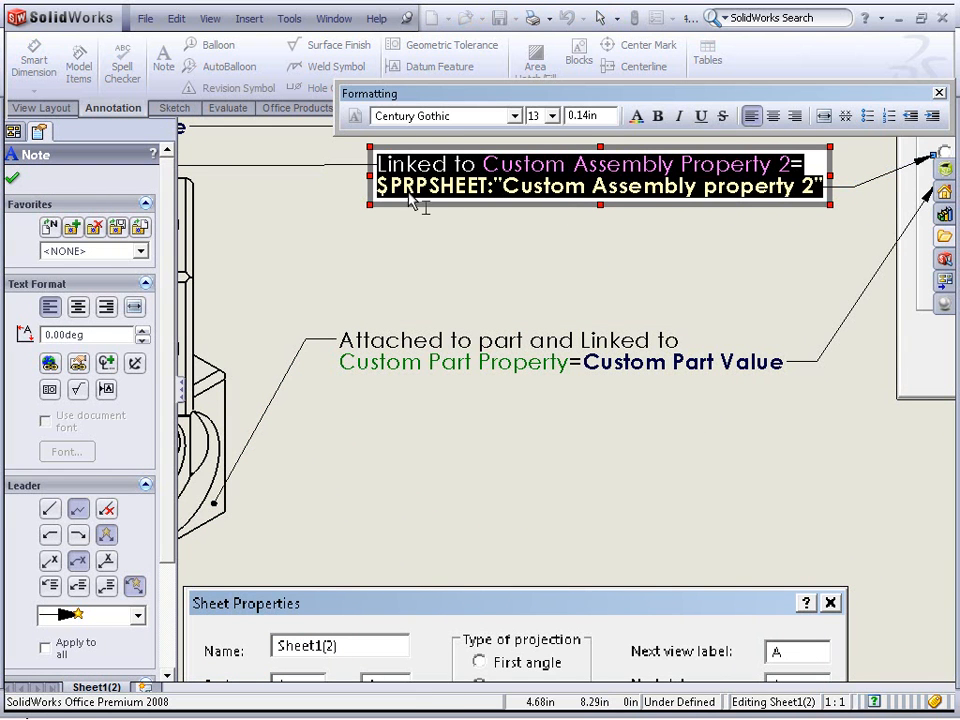
click(382, 195)
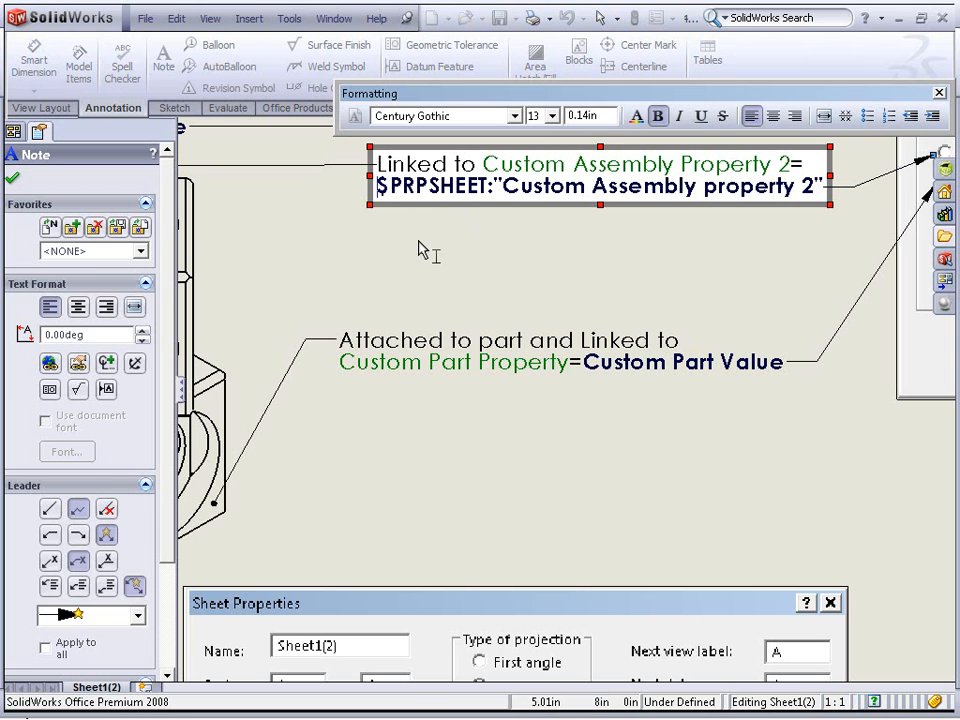
click(481, 351)
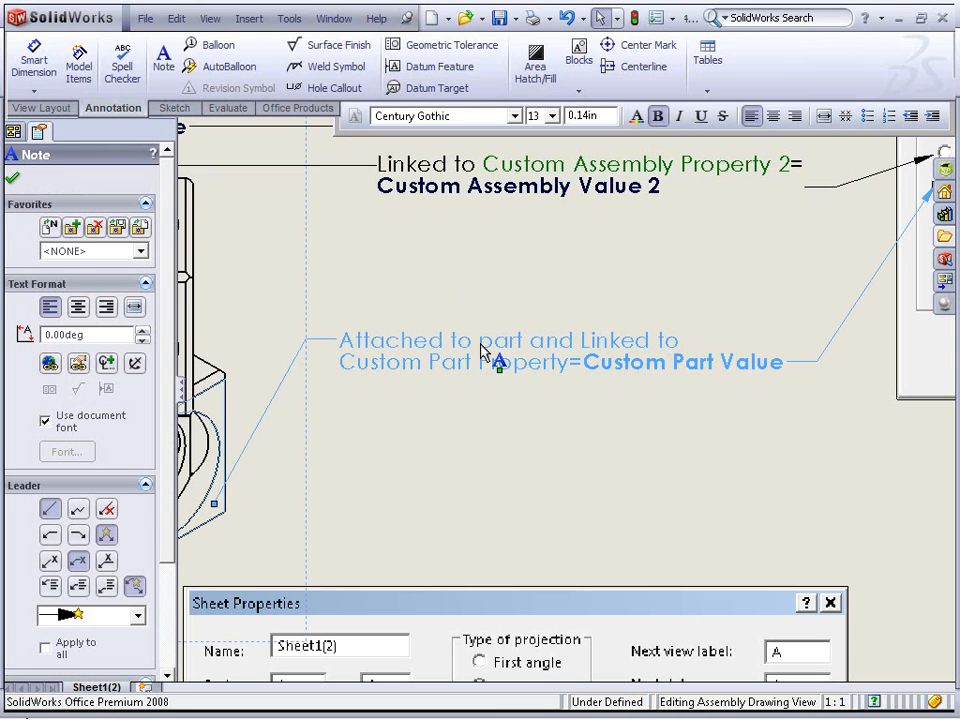
double_click(481, 351)
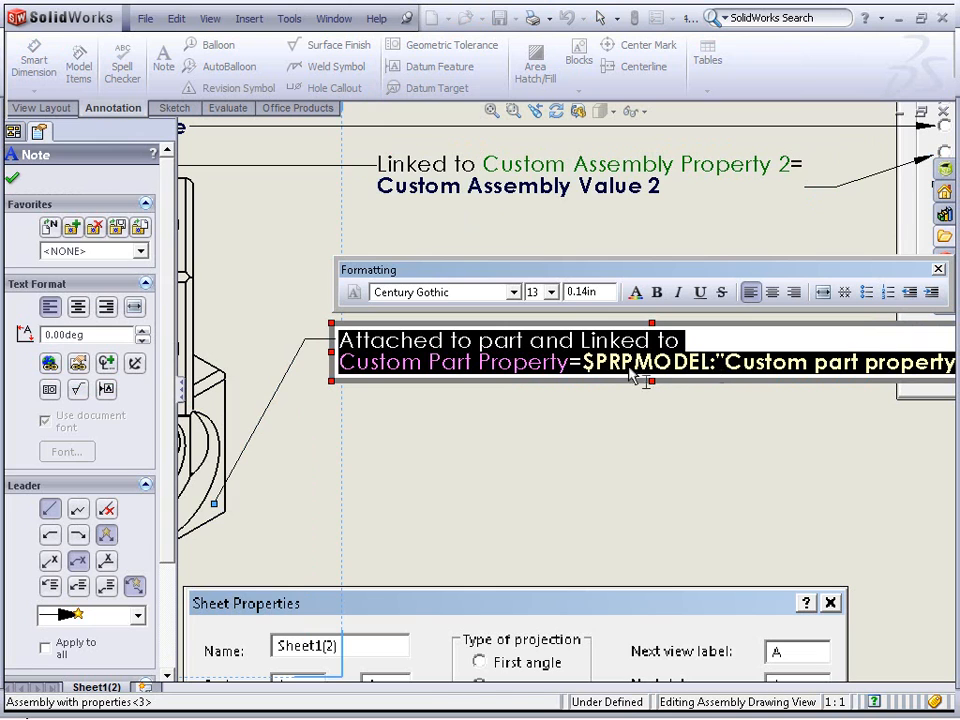
click(378, 495)
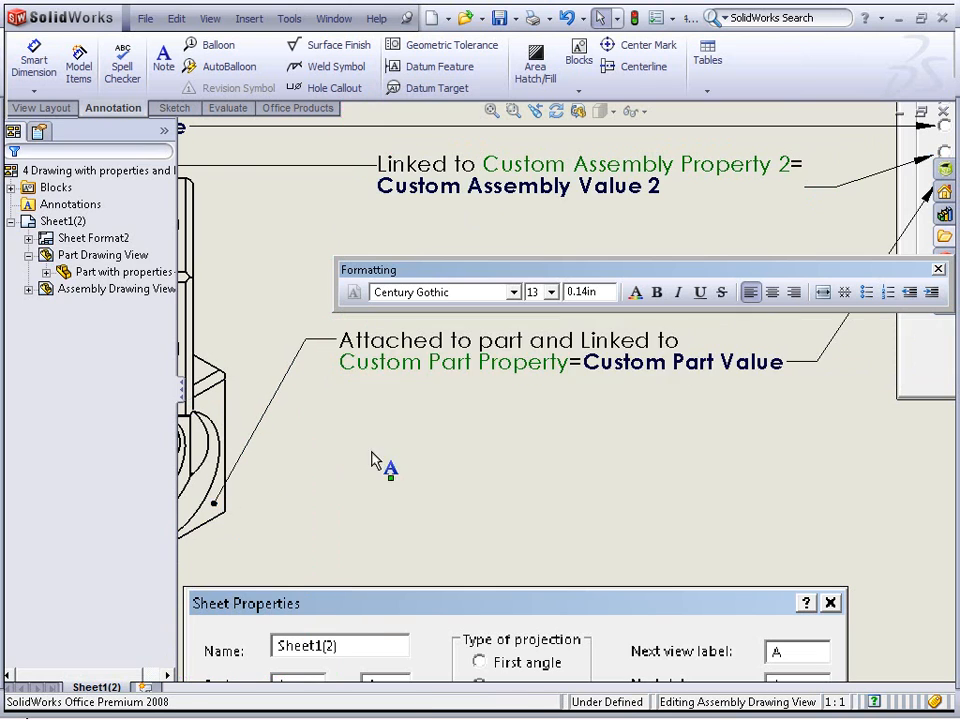
Open the note attached above the assembly view to examine its Custom Assembly Property link
scroll(343, 320, up, 1)
mouse_move(343, 320)
middle_down()
mouse_move(559, 488)
mouse_move(568, 484)
middle_up()
scroll(430, 345, down, 1)
scroll(430, 344, down, 1)
click(416, 341)
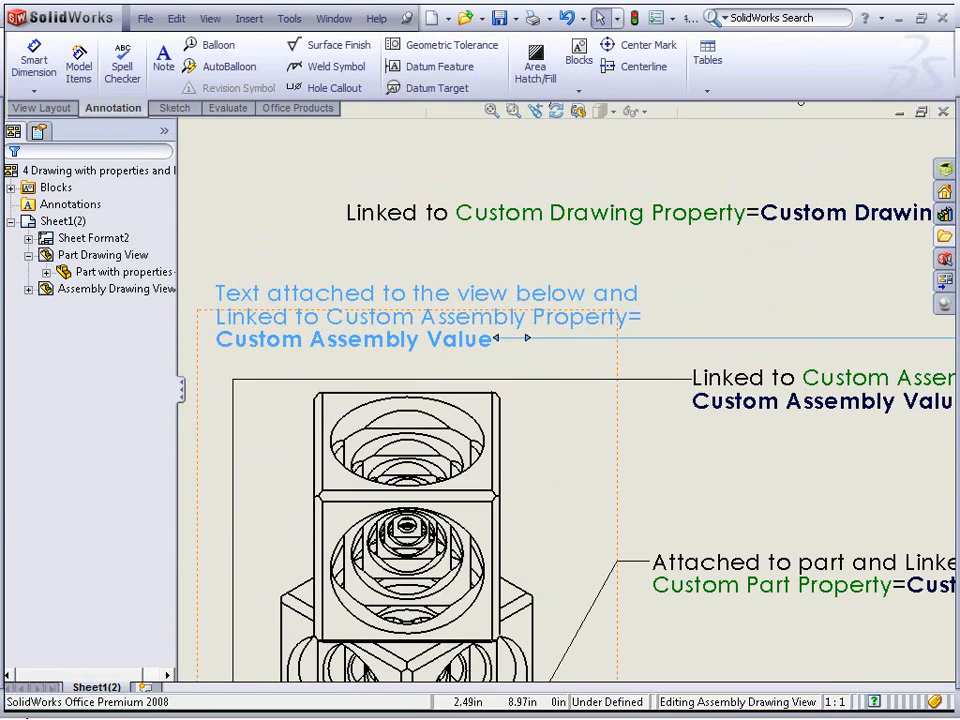
double_click(416, 341)
click(268, 349)
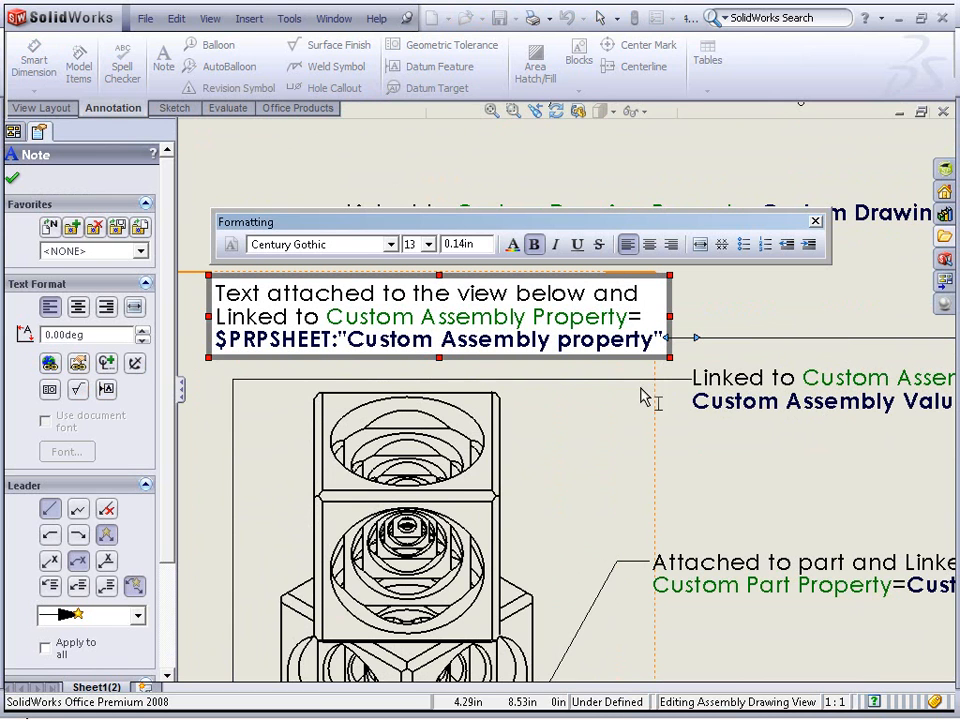
click(810, 454)
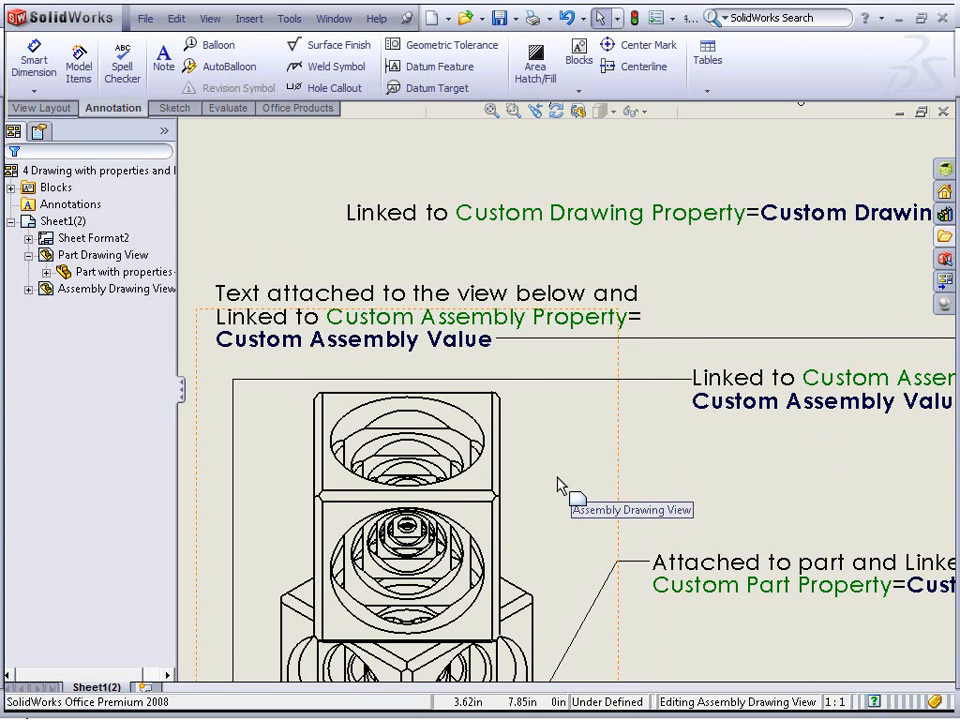
Open the Custom Drawing Property note to examine its link expression, then zoom to fit the sheet
click(560, 486)
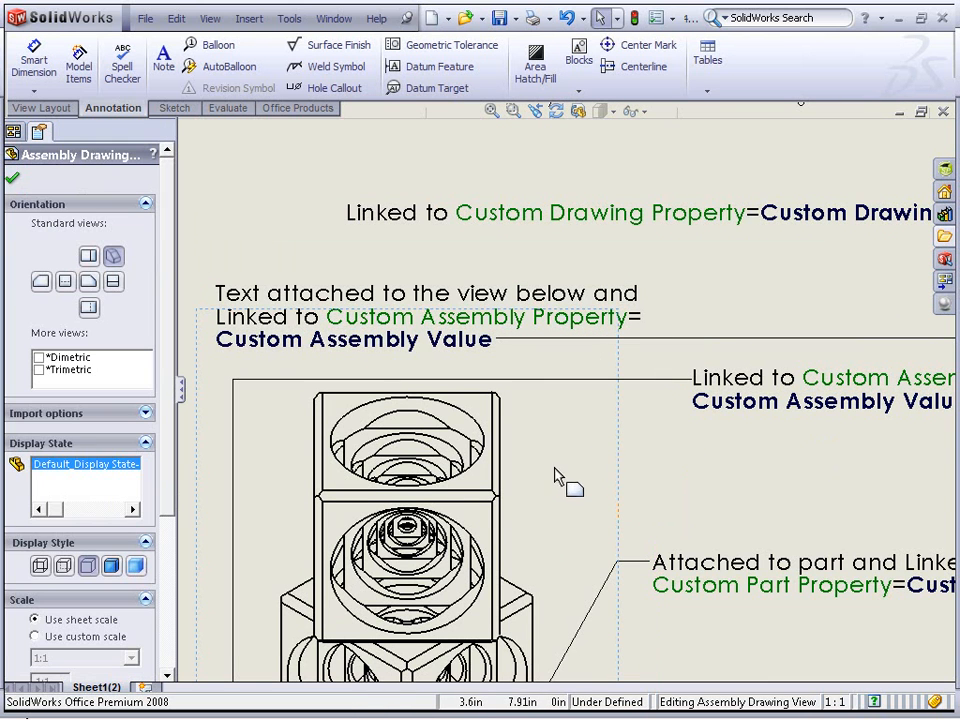
click(748, 485)
scroll(784, 508, up, 2)
middle_drag(784, 508, 633, 430)
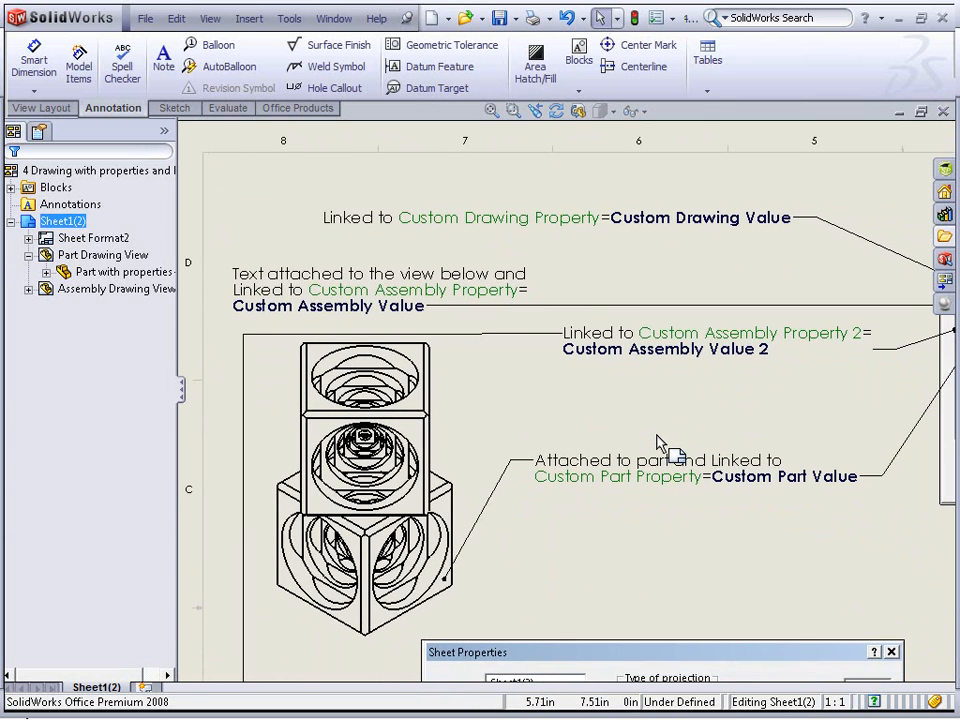
scroll(693, 231, down, 2)
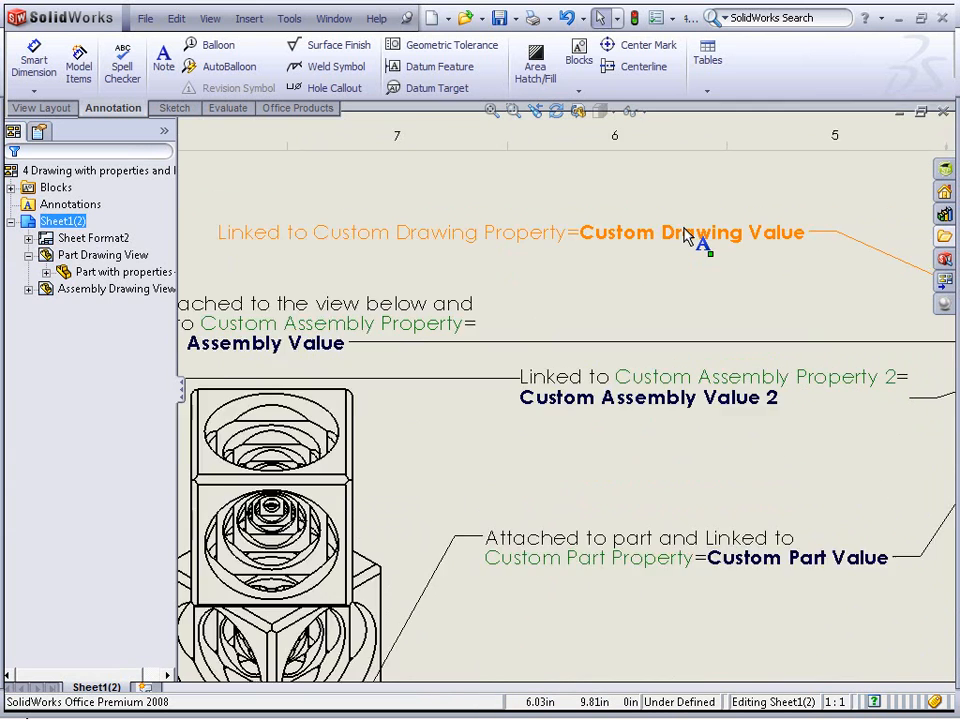
click(700, 241)
double_click(700, 241)
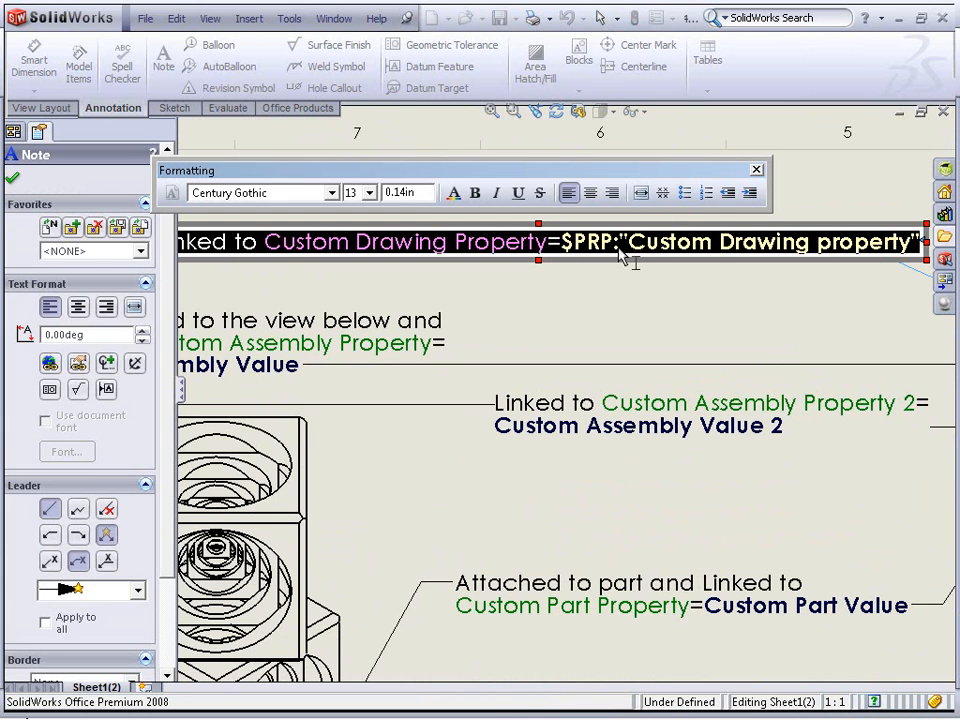
click(634, 287)
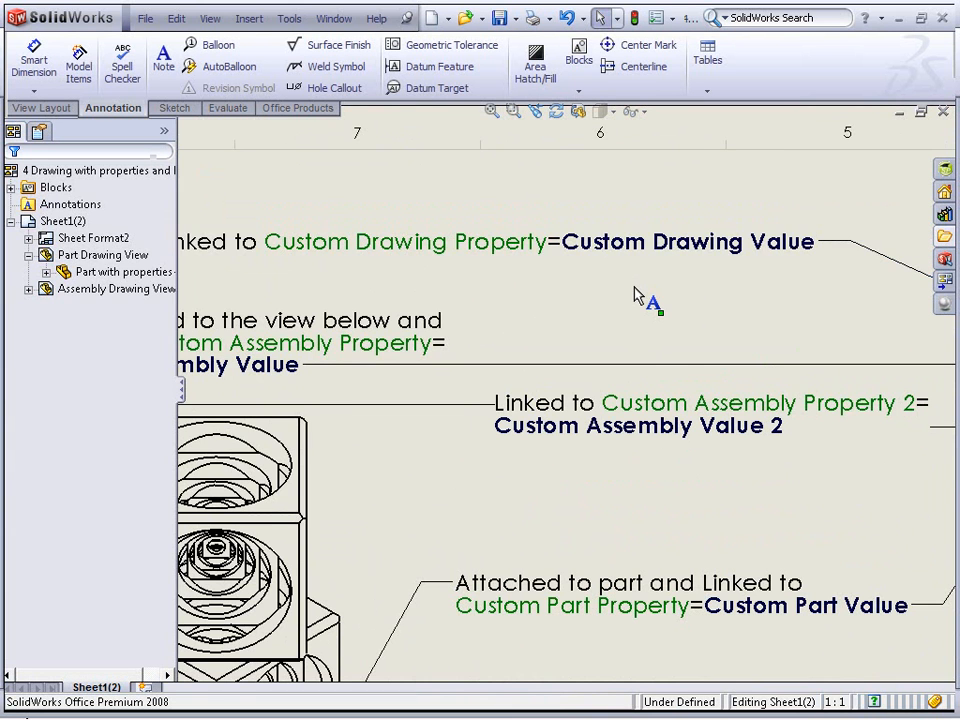
key(f)
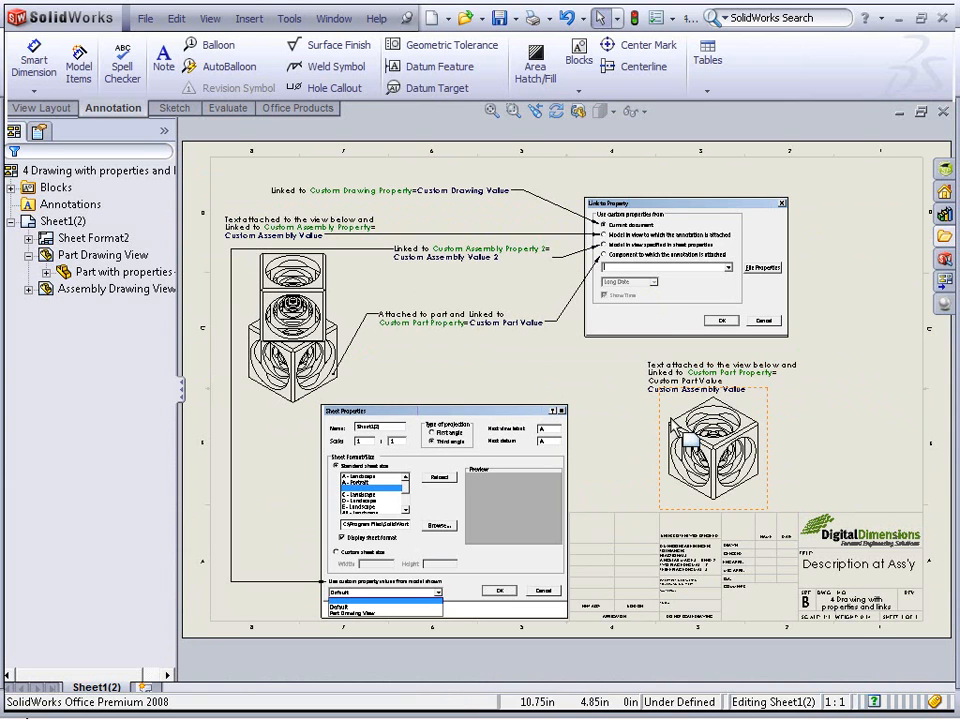
Open the part from its drawing view, add a custom property Example from part valued This is from the part, and close it
right_click(692, 441)
click(714, 390)
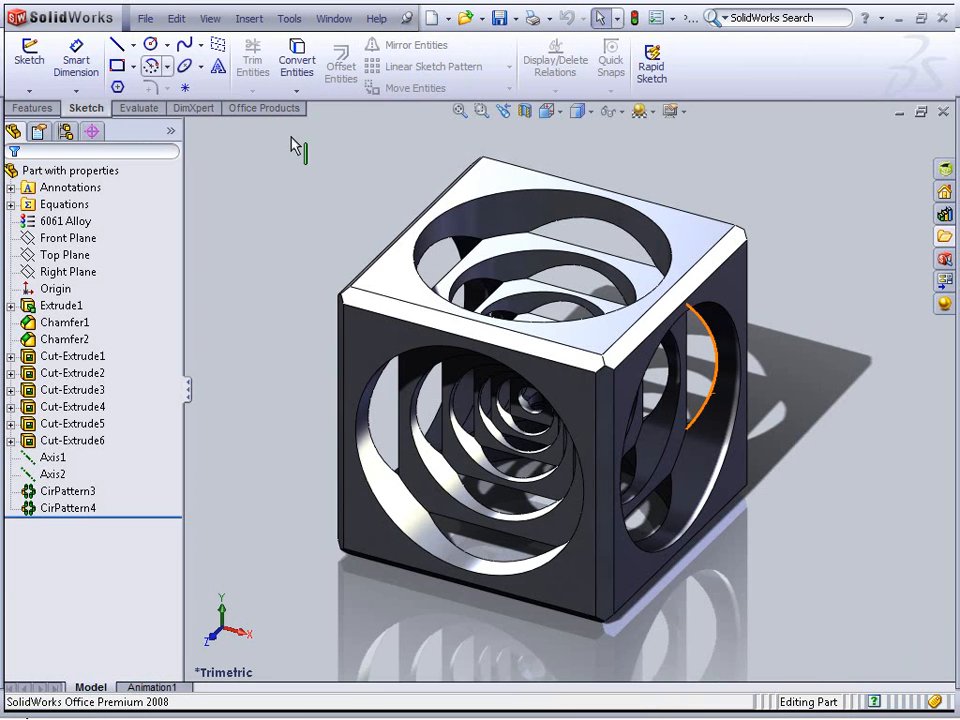
click(145, 19)
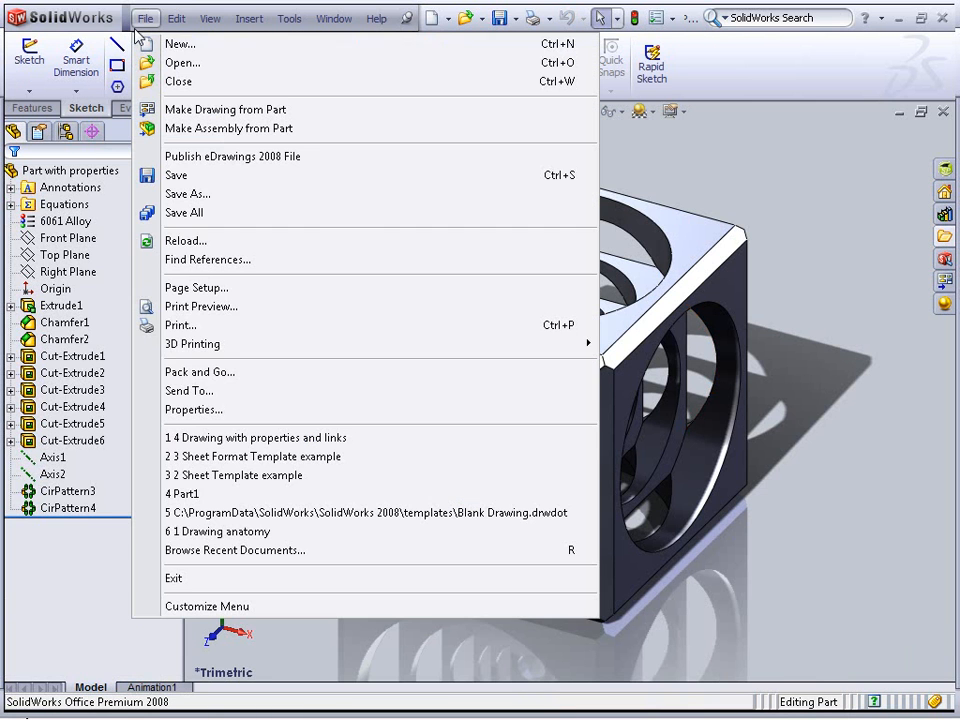
click(242, 412)
click(272, 312)
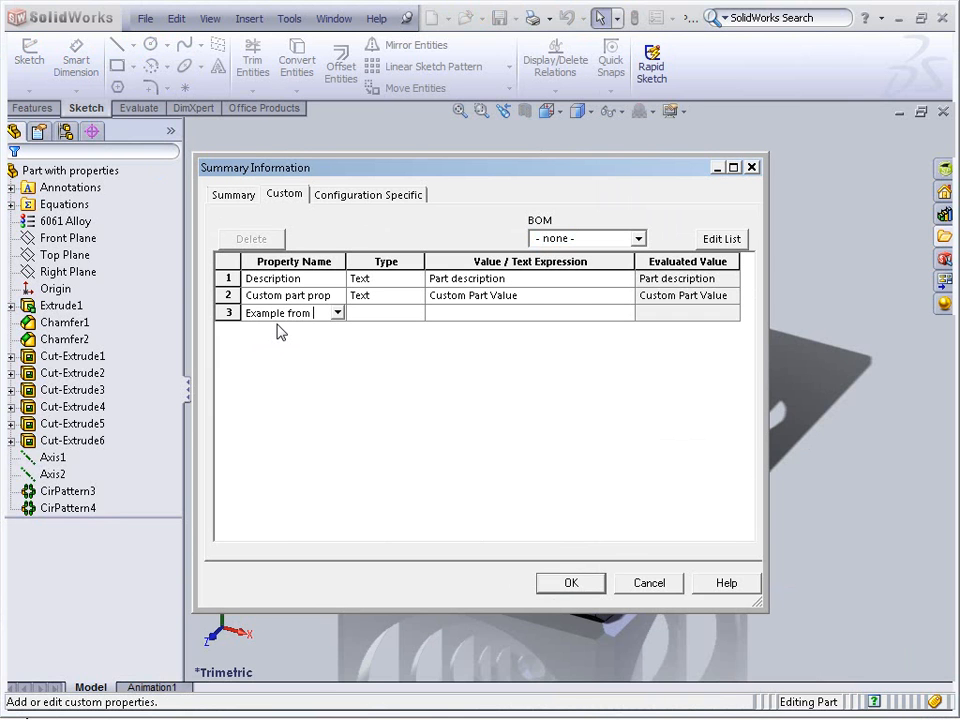
text(t)
click(532, 312)
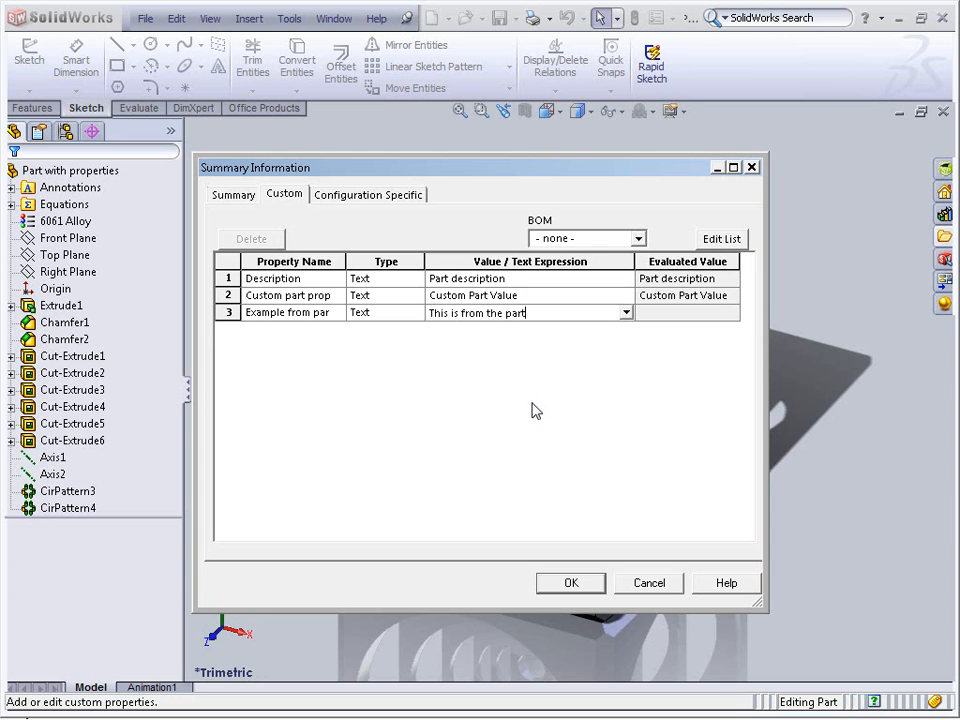
key(Return)
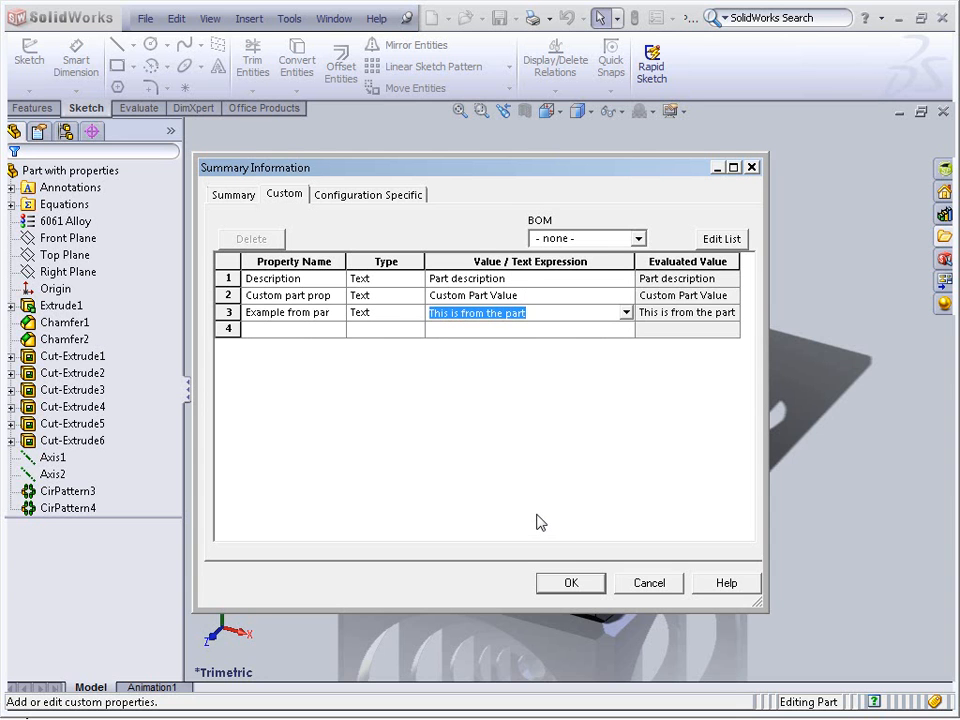
click(568, 583)
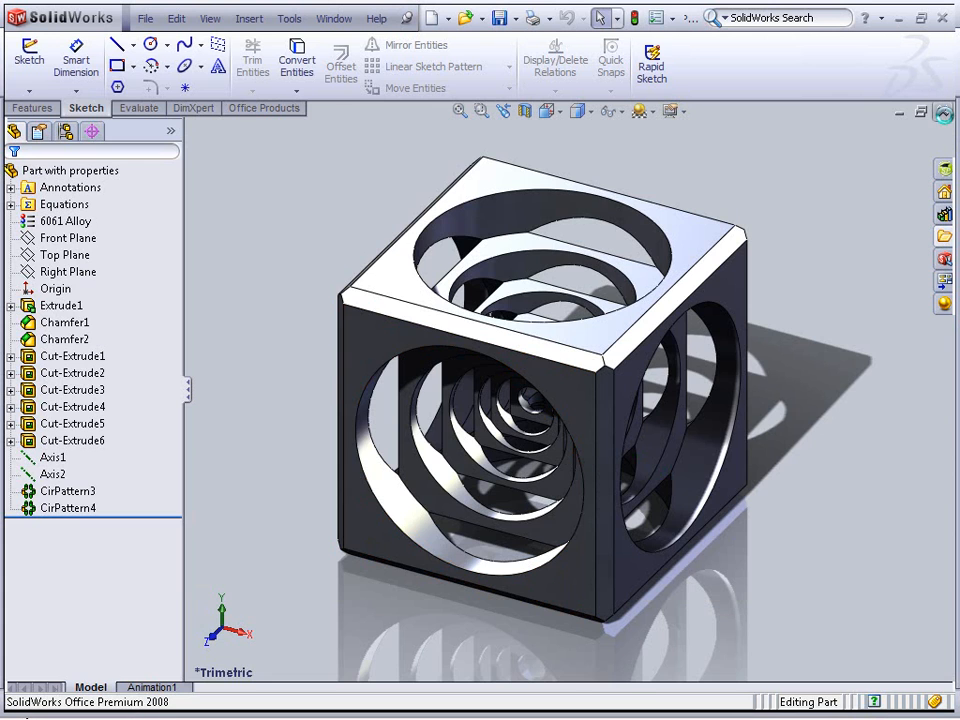
click(943, 112)
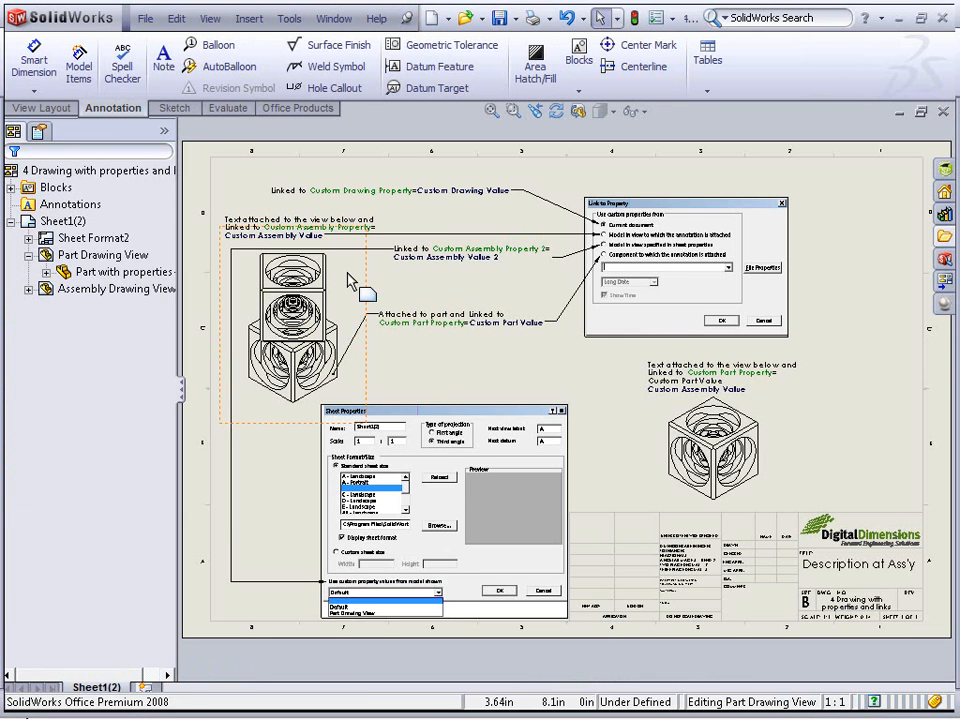
Open the assembly from its drawing view, add a custom property Assy example valued From Assy, and close it
right_click(349, 260)
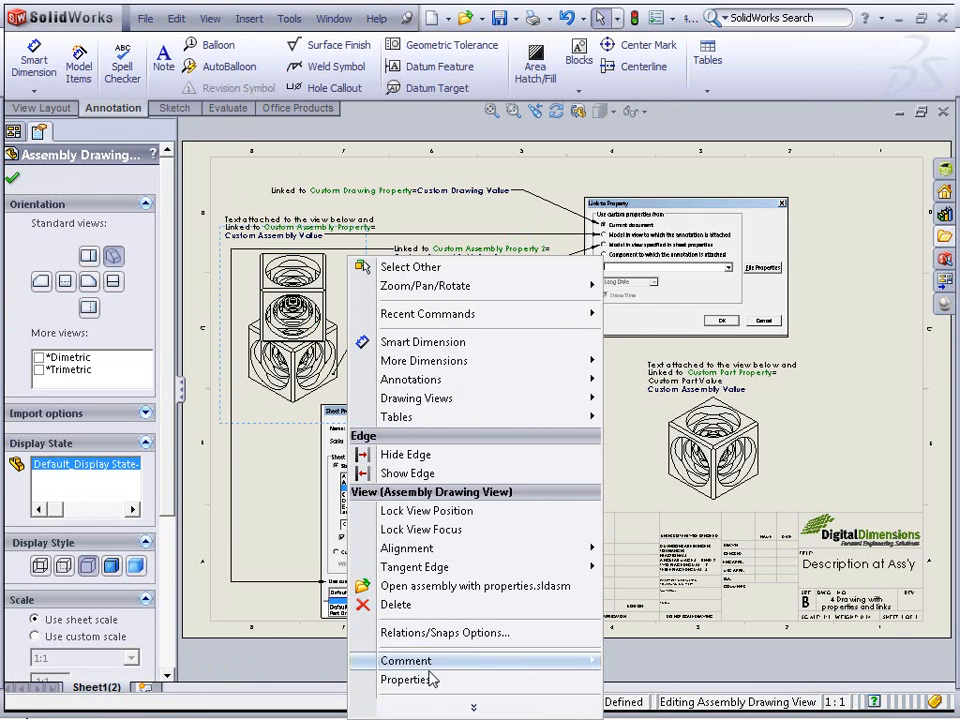
click(428, 586)
click(142, 19)
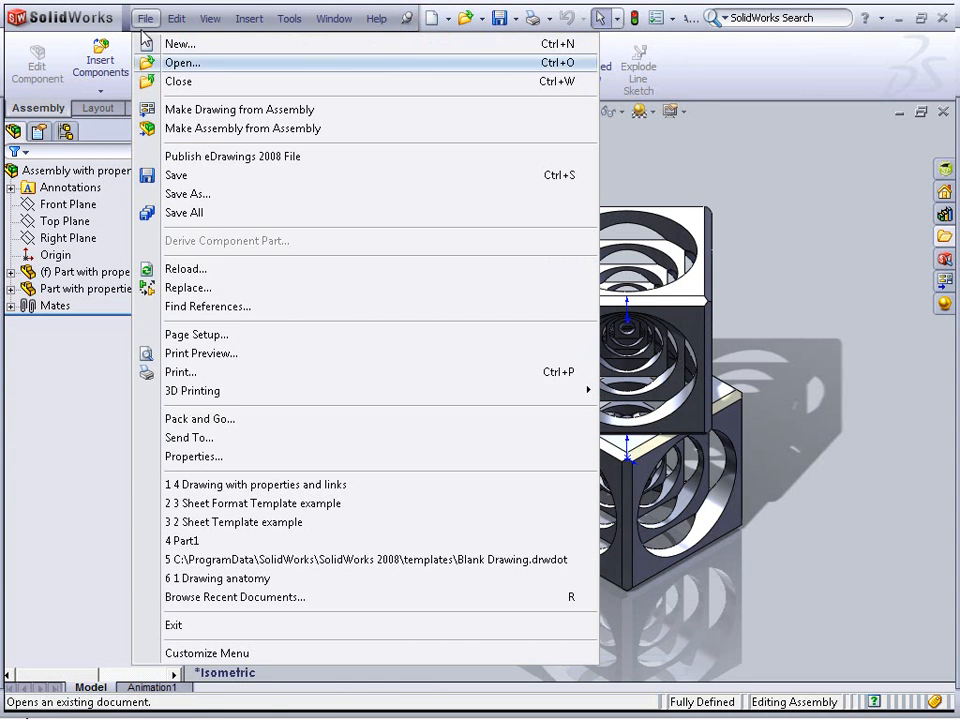
click(228, 457)
click(294, 347)
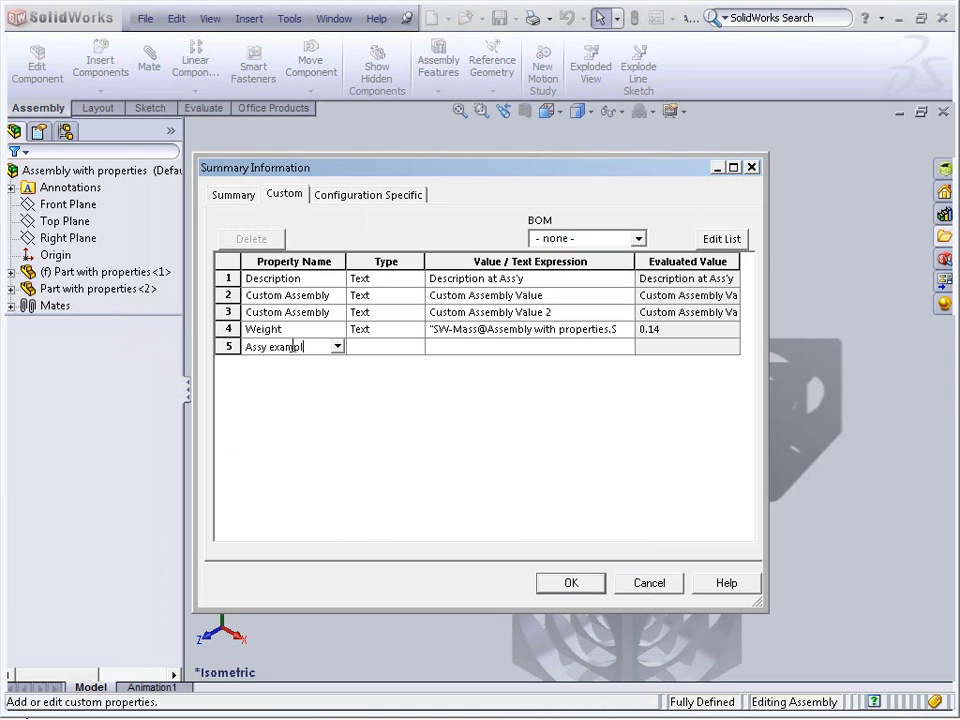
key(Tab)
key(Tab)
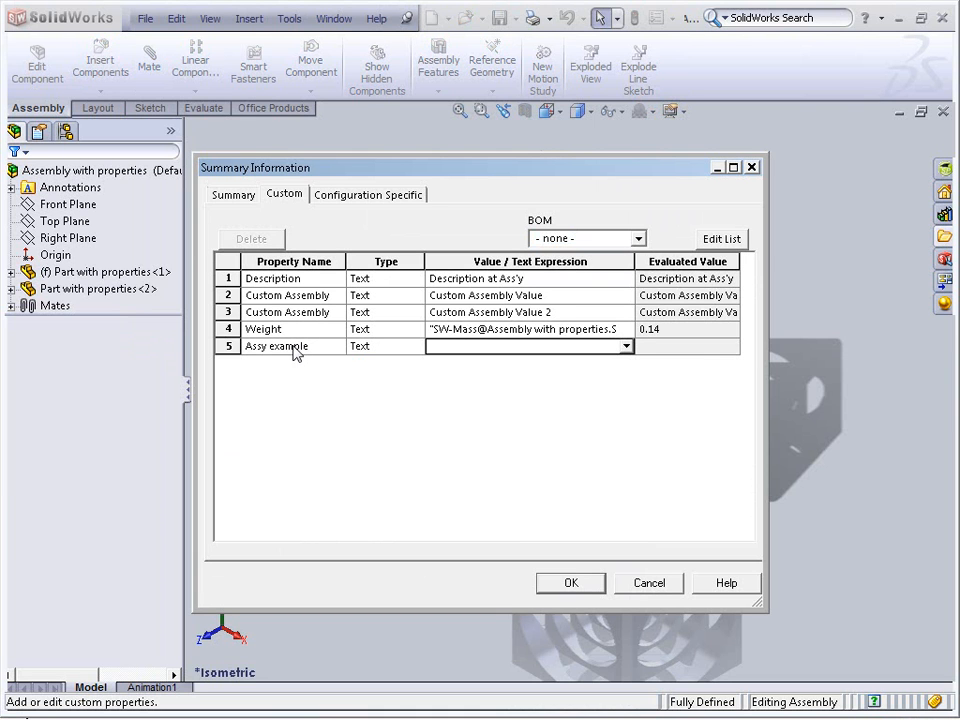
text(From Assy)
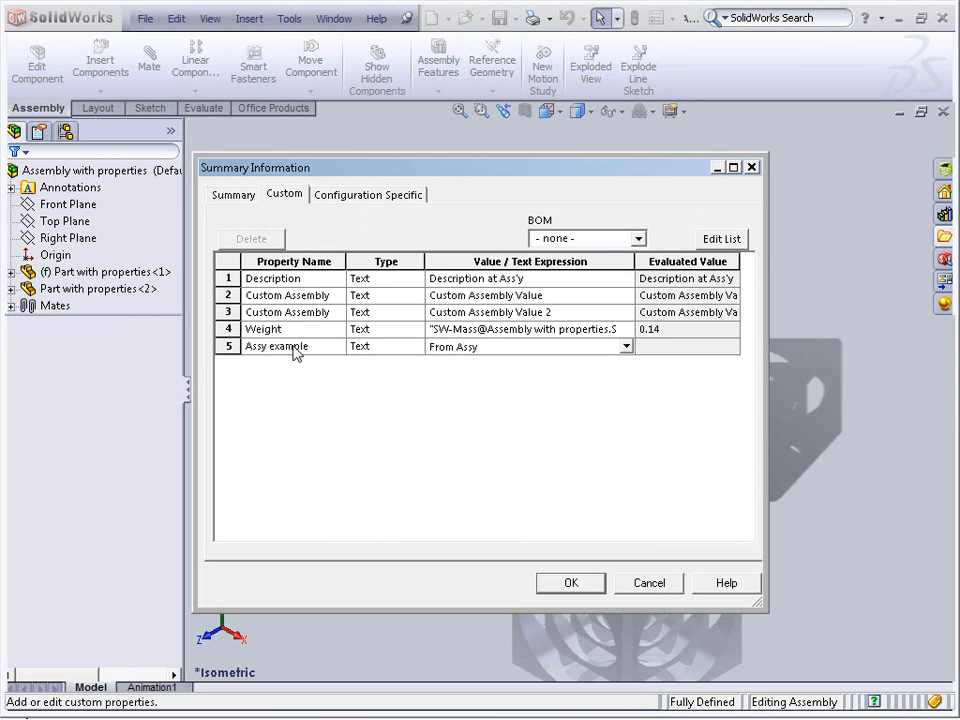
click(566, 582)
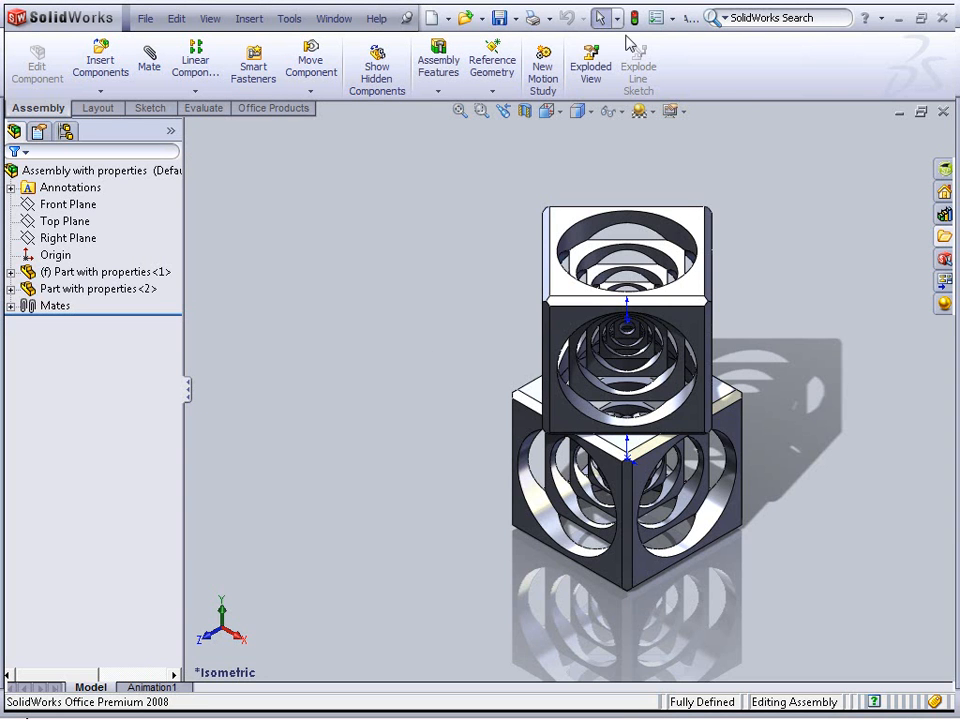
click(943, 112)
Add a drawing custom property named Drawing example with the value From Drawing
click(443, 399)
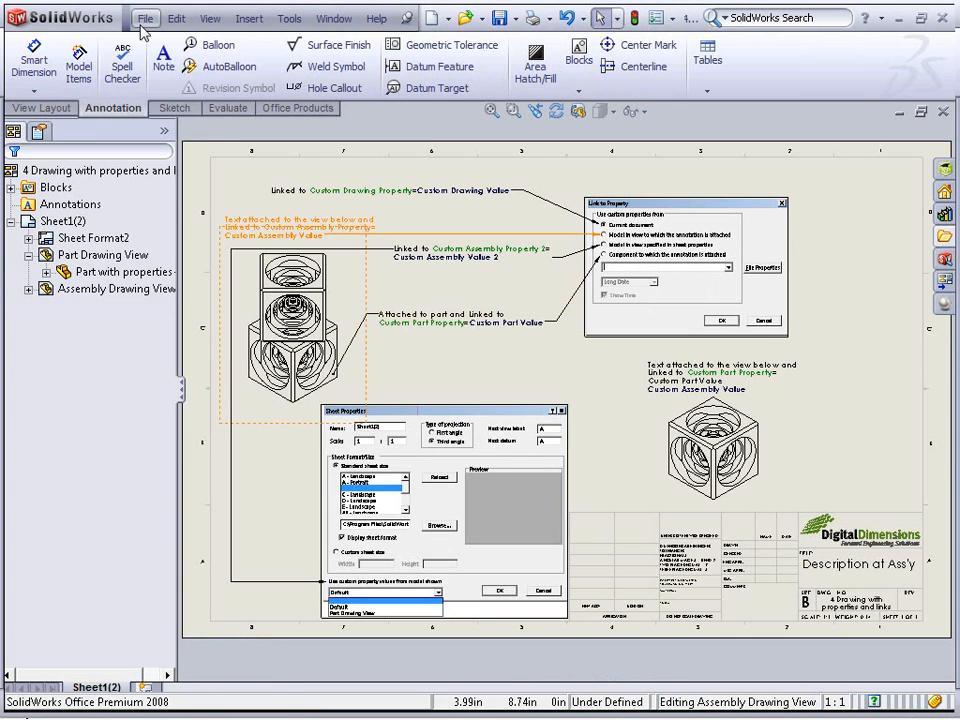
click(142, 28)
click(224, 346)
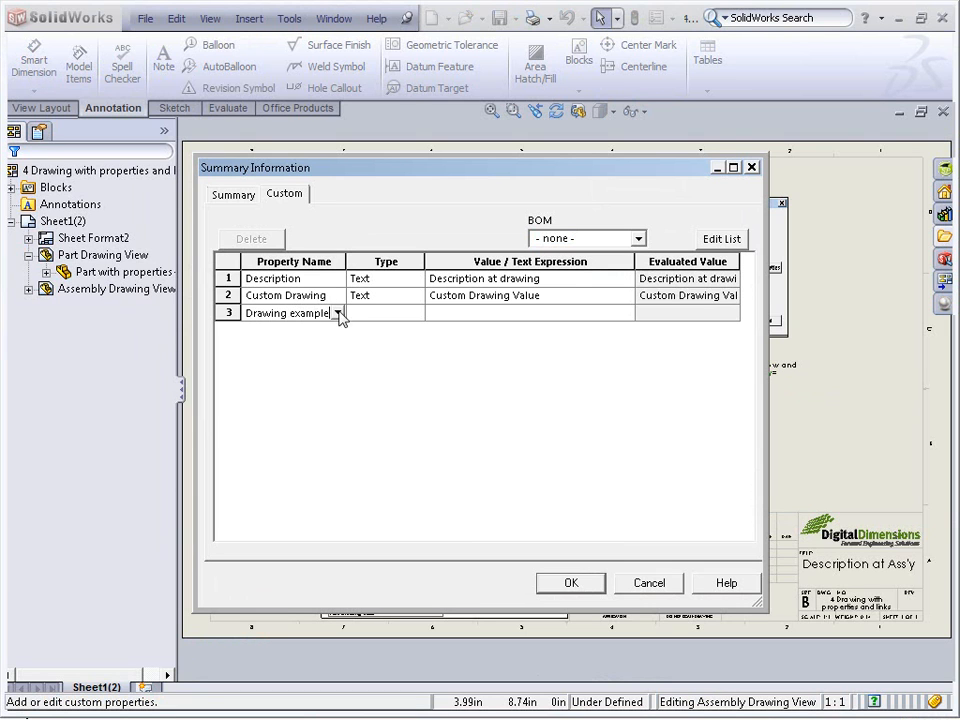
click(459, 311)
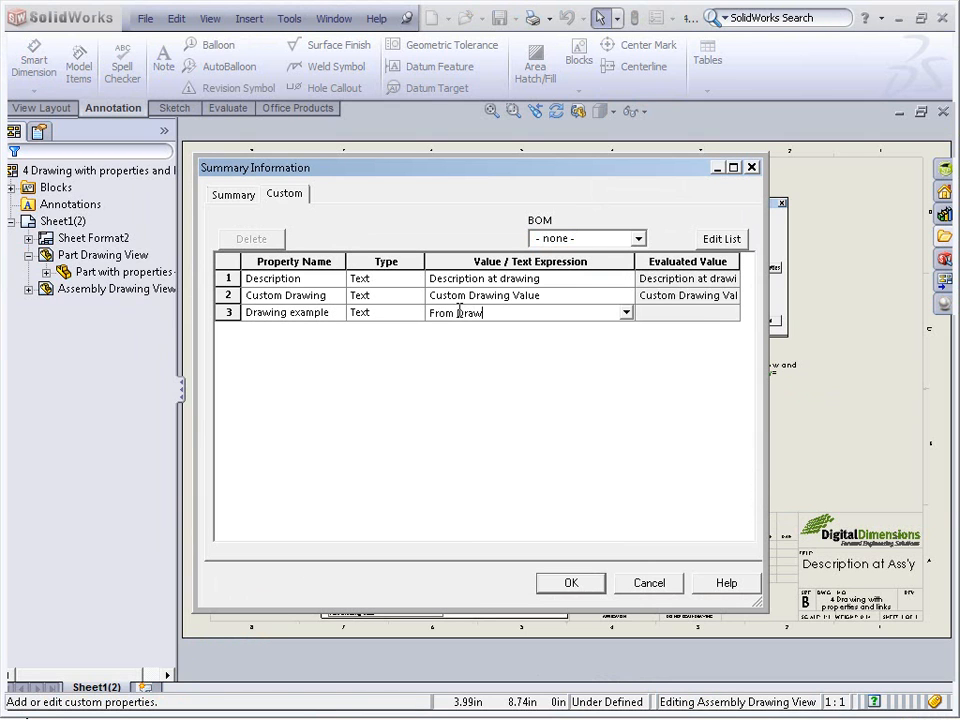
click(568, 583)
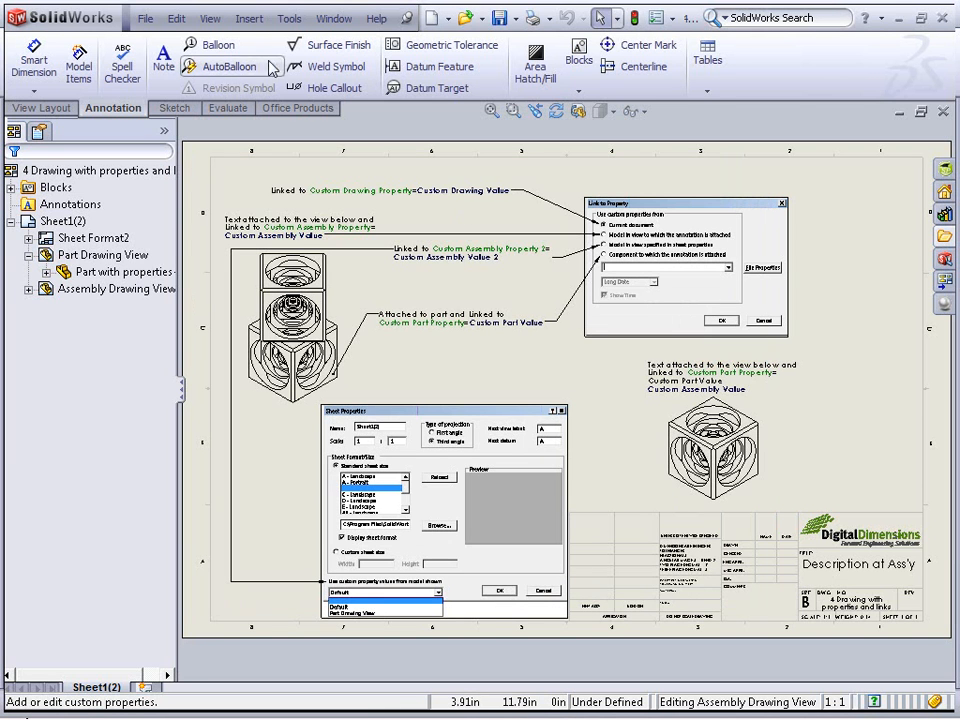
Place a note near the sheet's top edge linked to the Assy example property of the model specified in sheet properties
click(163, 55)
middle_drag(785, 209, 403, 214)
scroll(432, 217, down, 5)
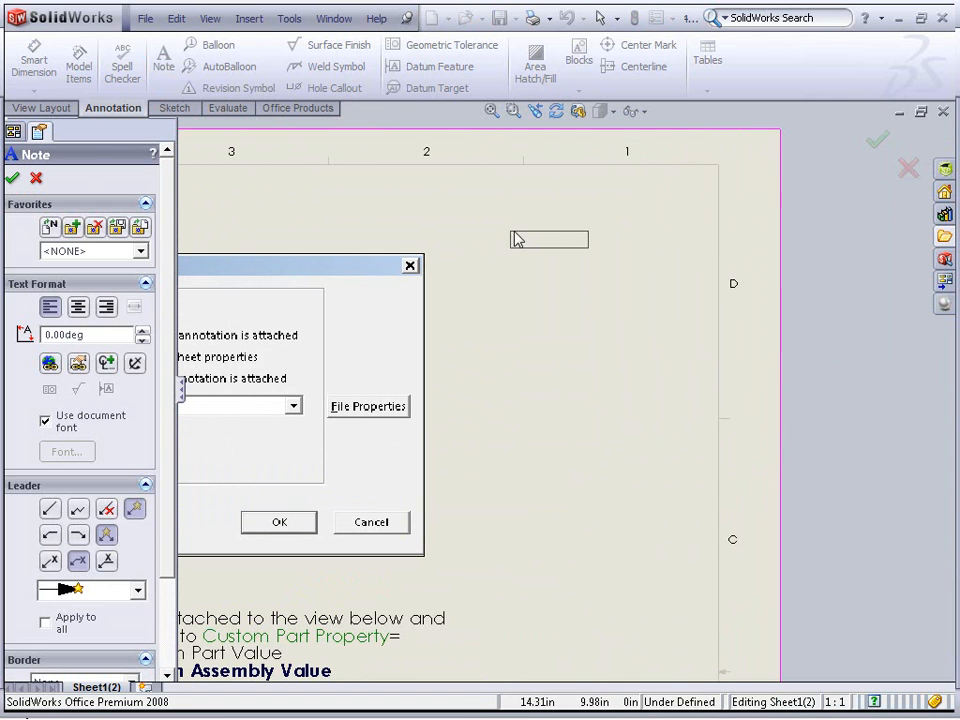
click(513, 238)
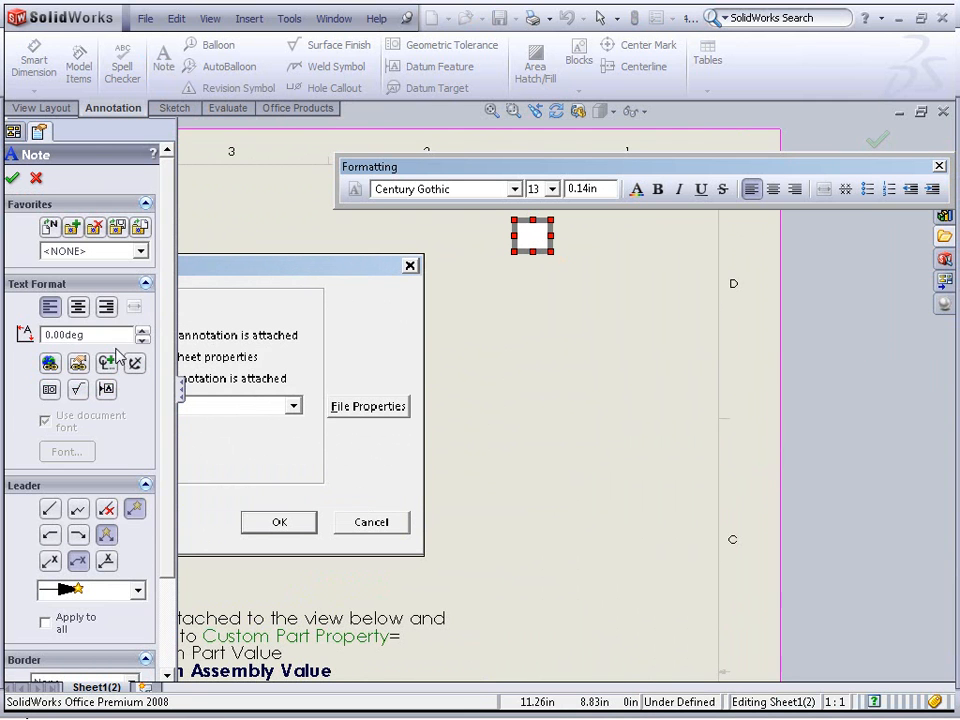
click(79, 363)
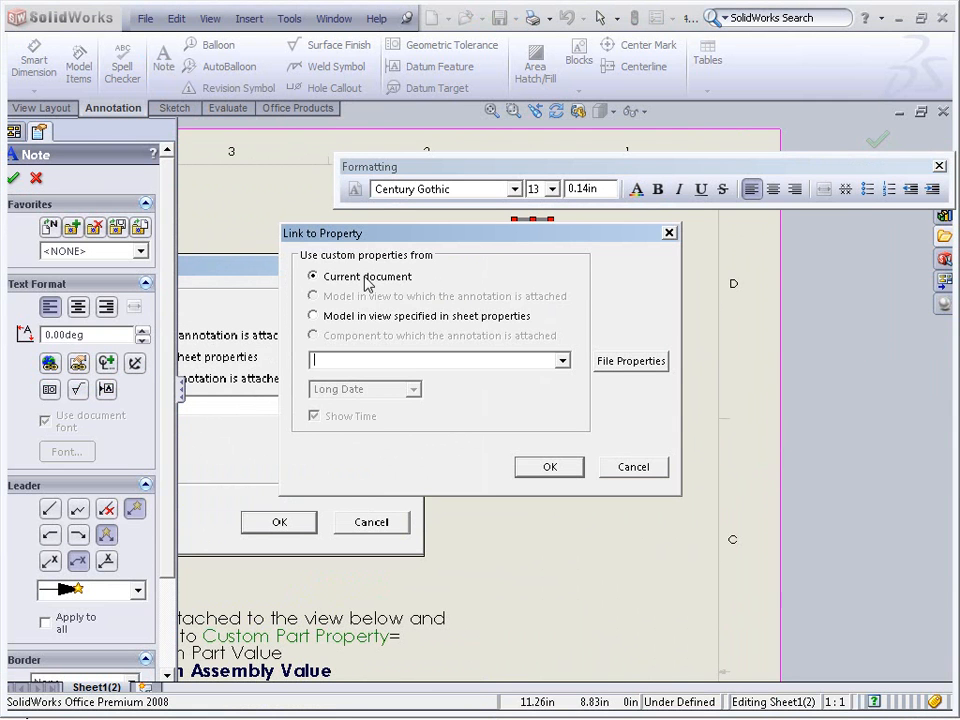
click(563, 361)
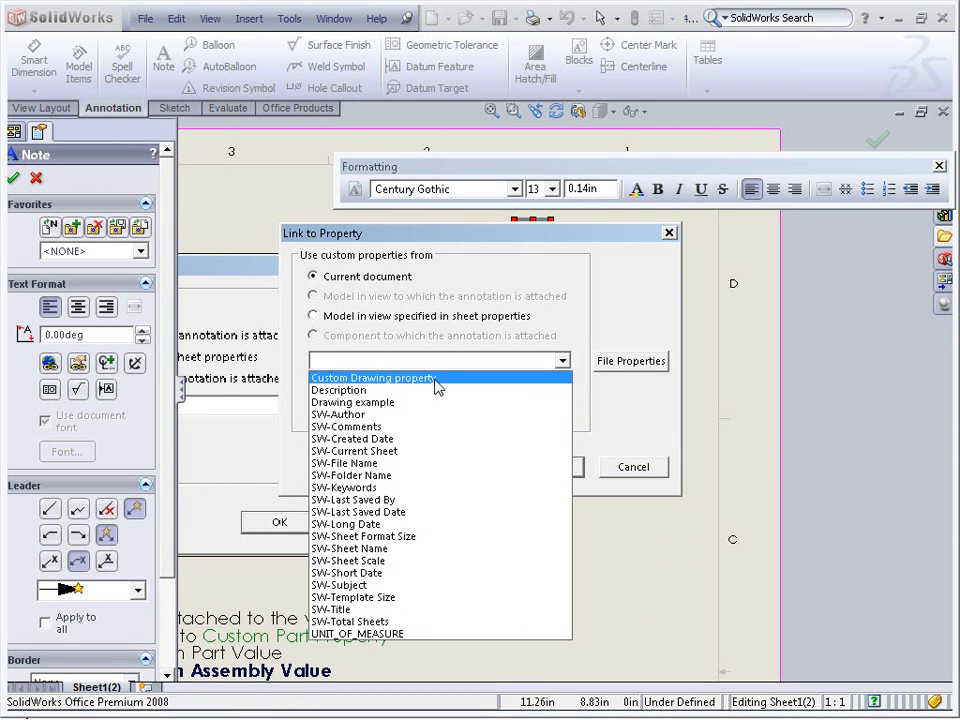
click(357, 403)
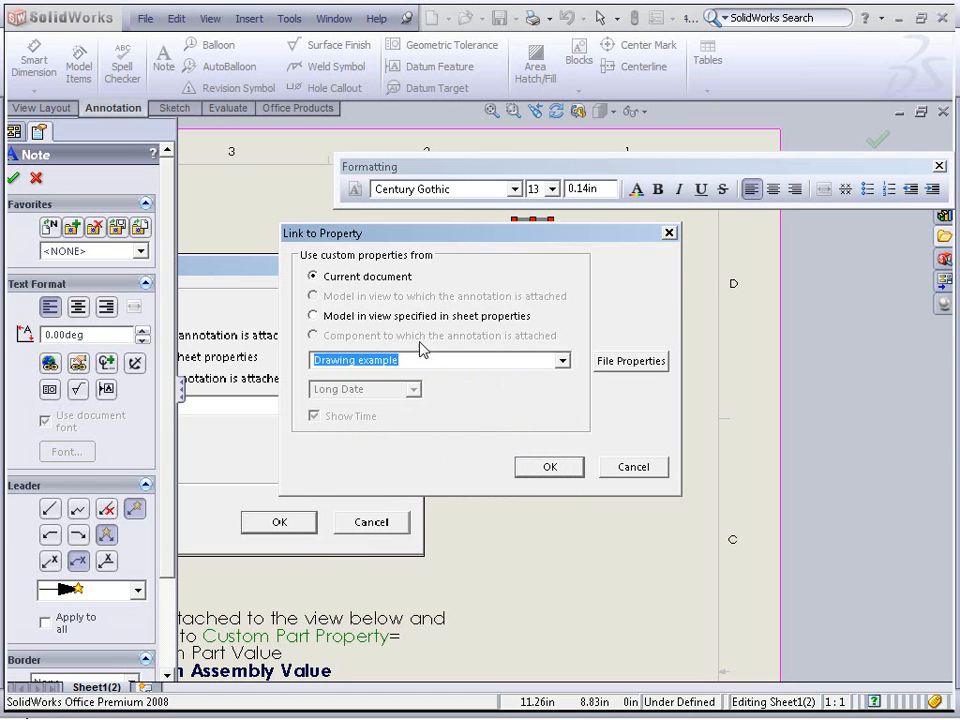
click(400, 318)
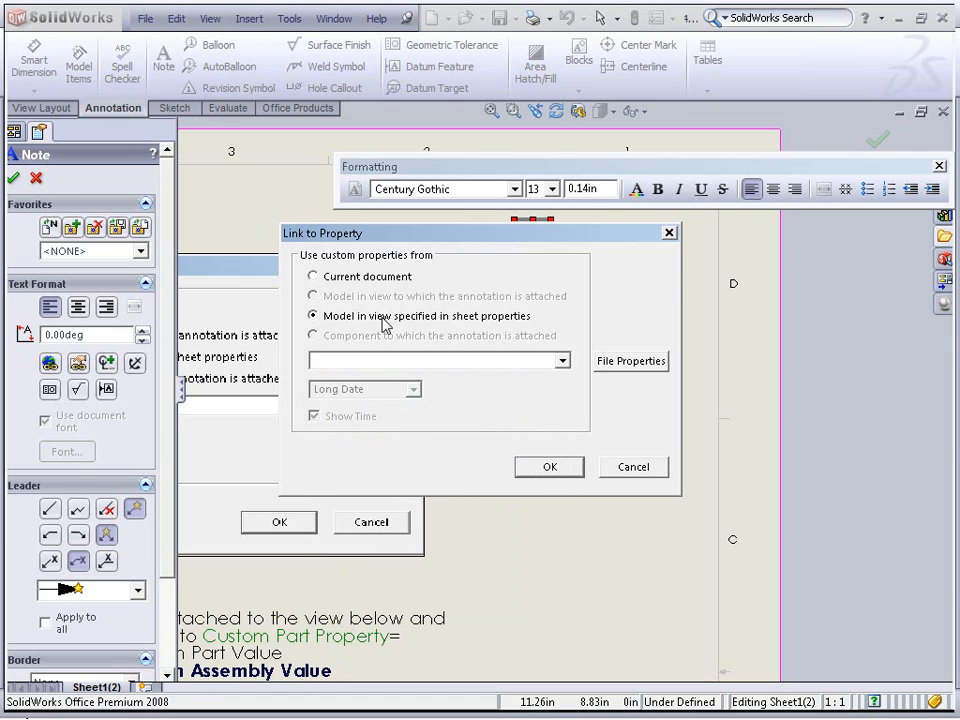
click(563, 363)
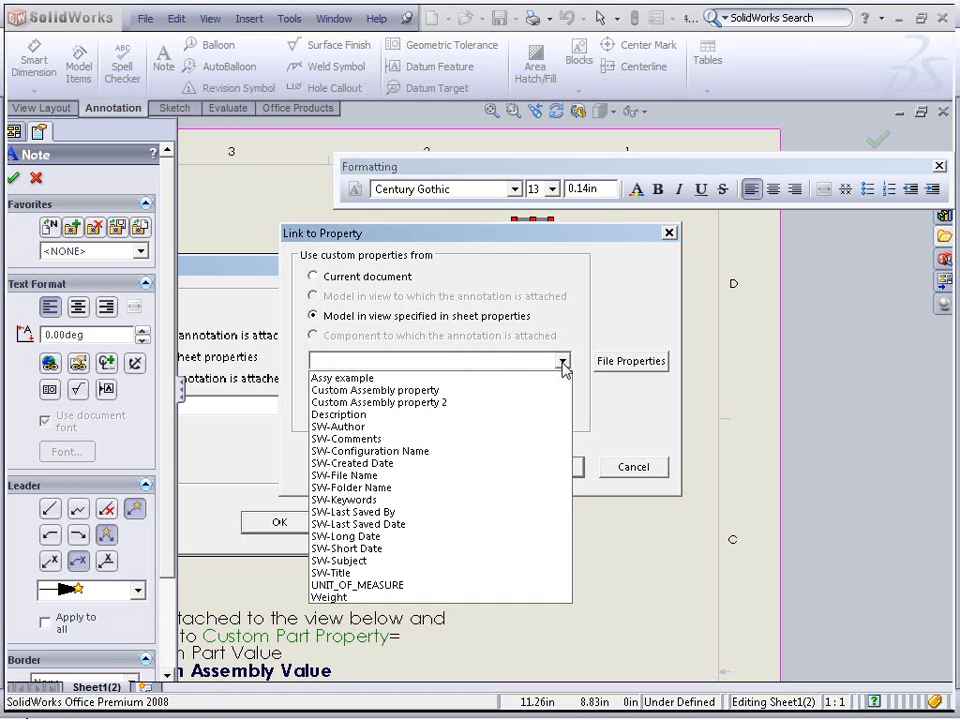
click(372, 383)
click(551, 467)
click(578, 344)
key(Escape)
Relink the note's text to the current document's Drawing example property
double_click(568, 259)
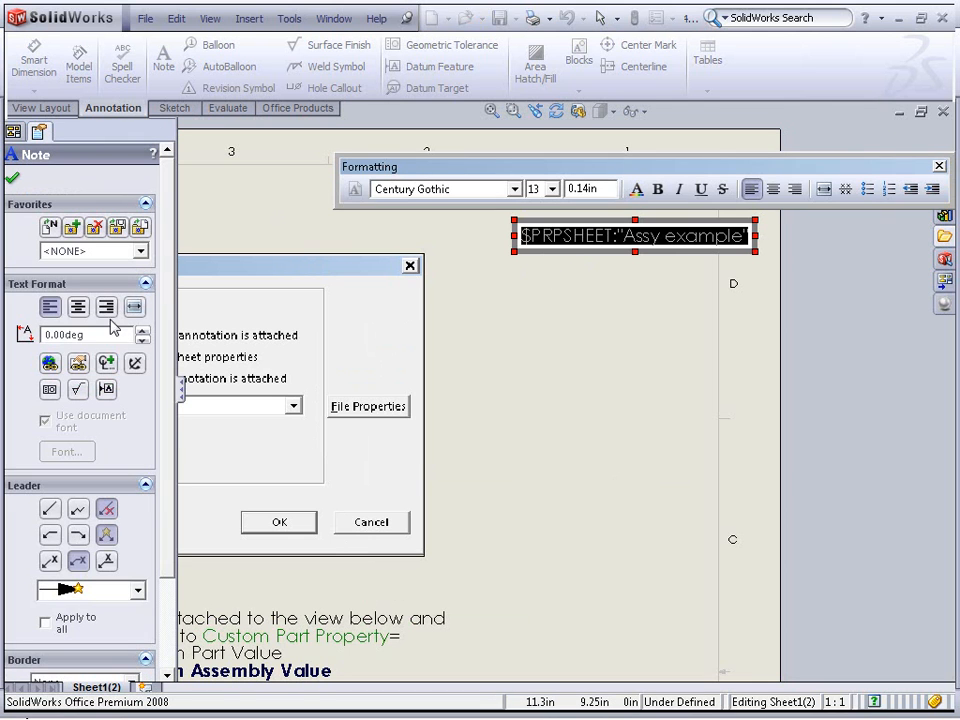
click(79, 364)
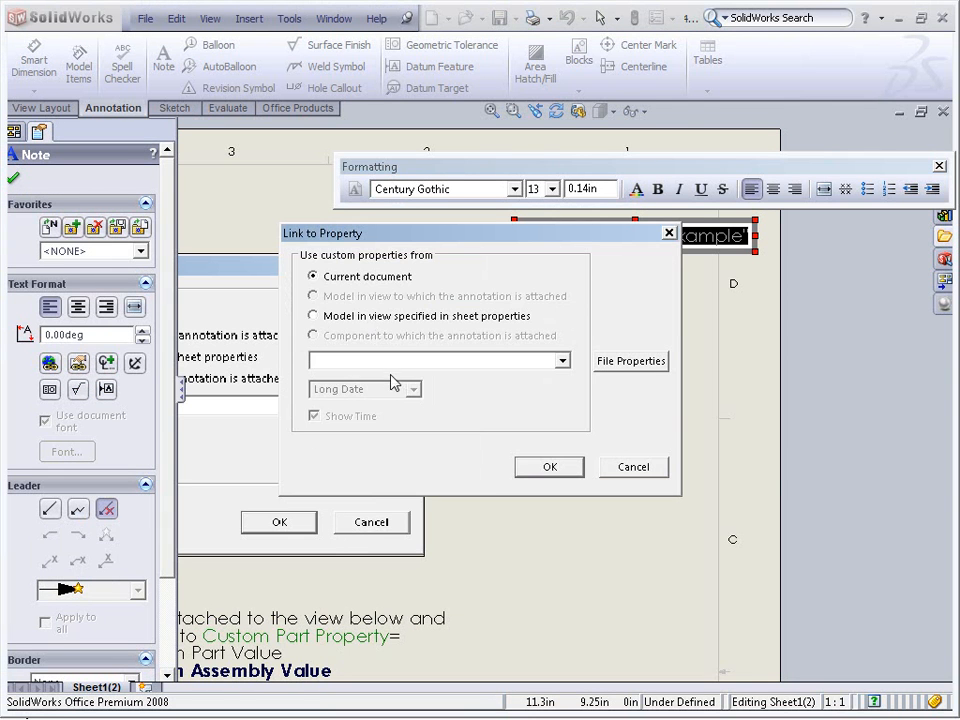
click(563, 362)
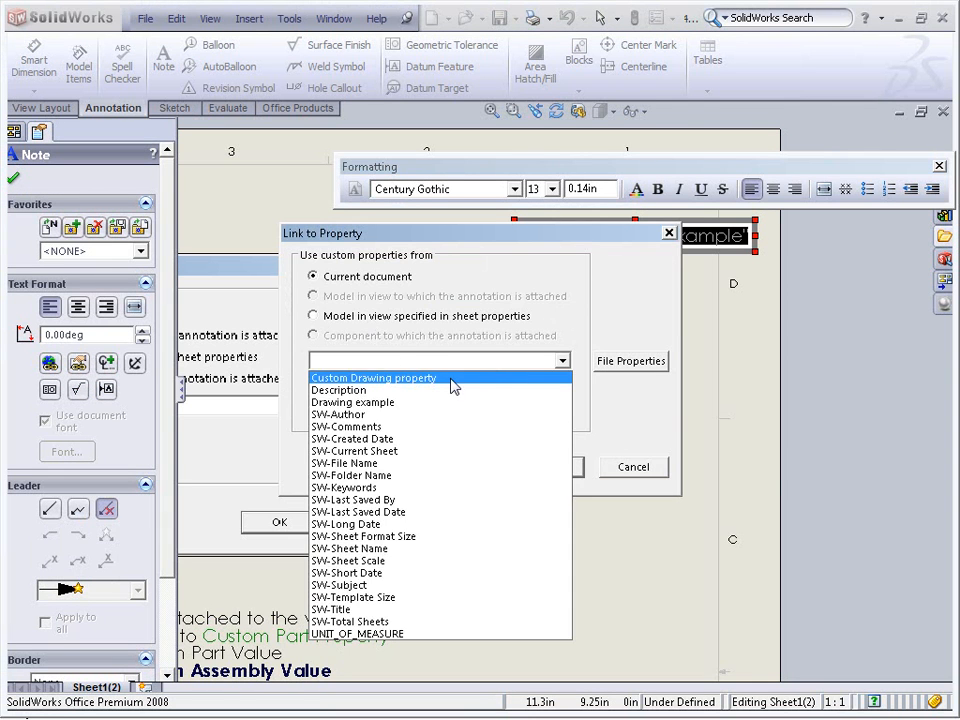
click(445, 403)
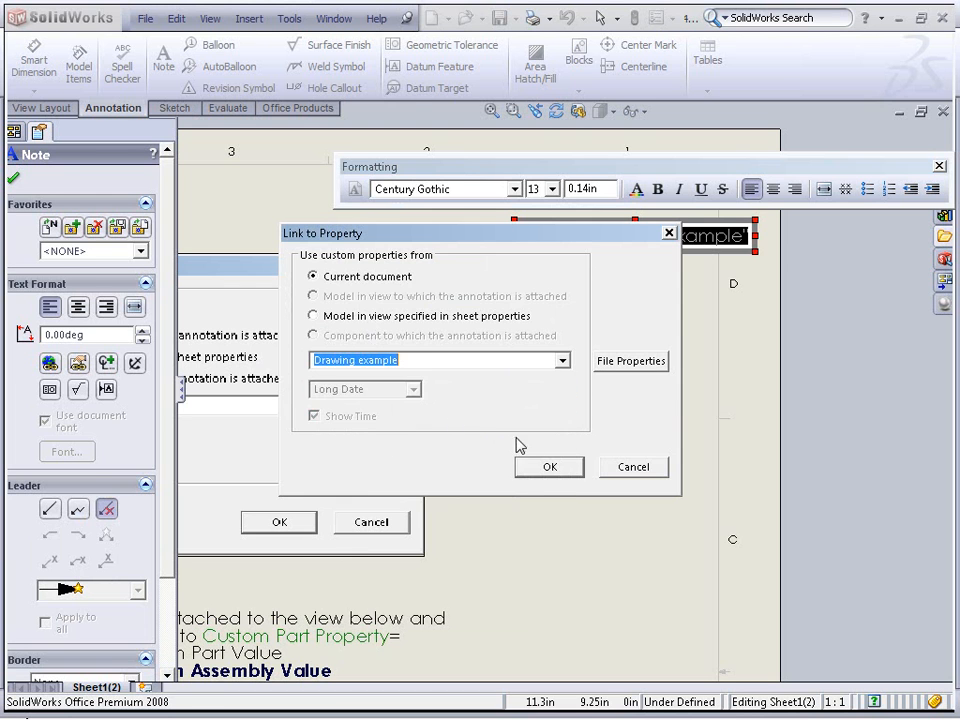
click(549, 468)
click(556, 490)
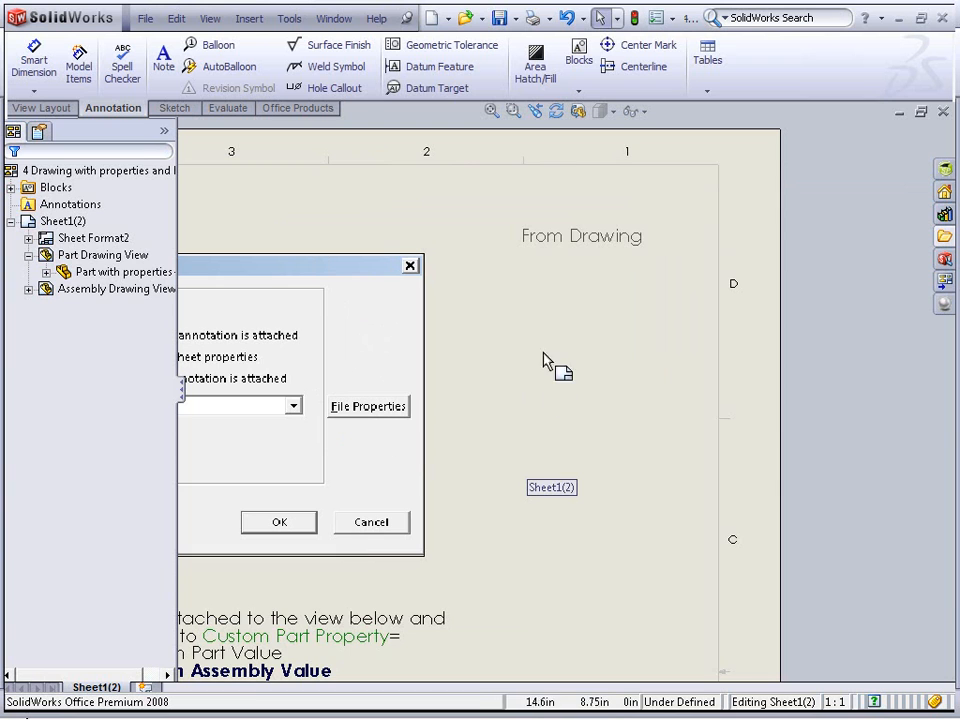
Open the sheet properties to examine which model view supplies custom property values, then cancel
scroll(520, 583, up, 2)
mouse_move(513, 604)
middle_down()
mouse_move(544, 435)
mouse_move(684, 308)
middle_up()
scroll(477, 397, up, 2)
scroll(486, 399, down, 2)
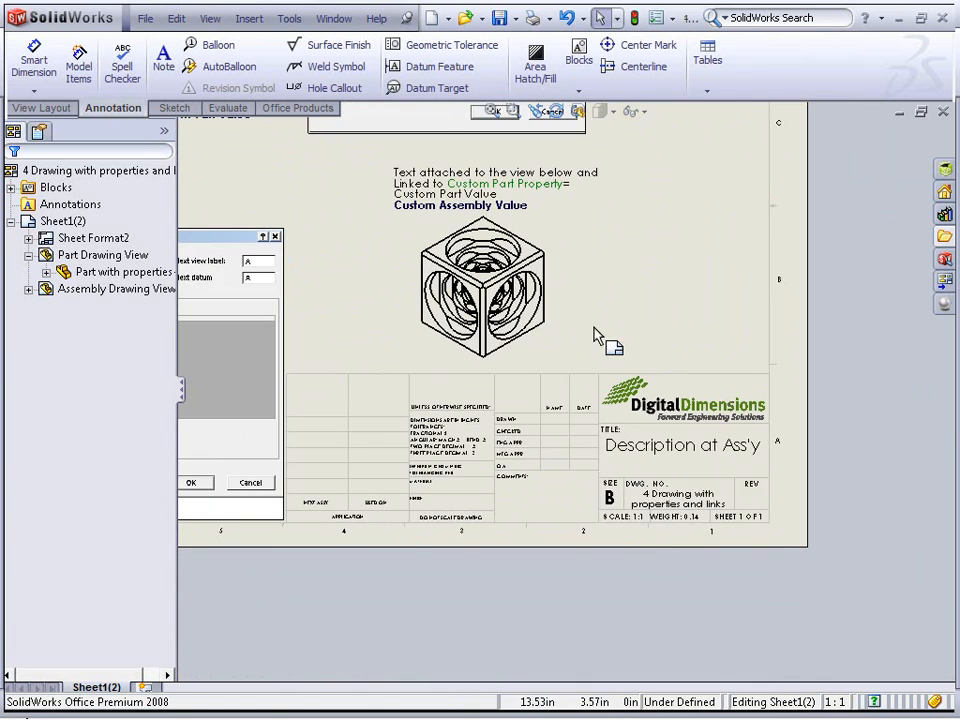
right_click(597, 318)
click(692, 613)
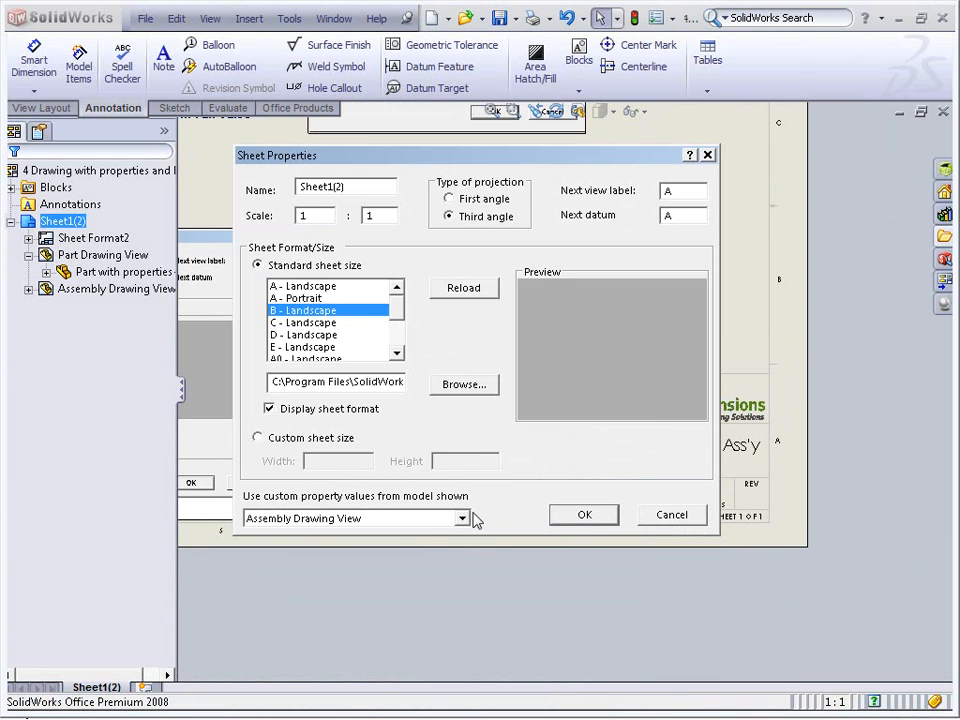
click(673, 514)
Add a note below the part view linked to the Example from part property of the model in the attached view
scroll(500, 450, down, 2)
scroll(537, 440, down, 2)
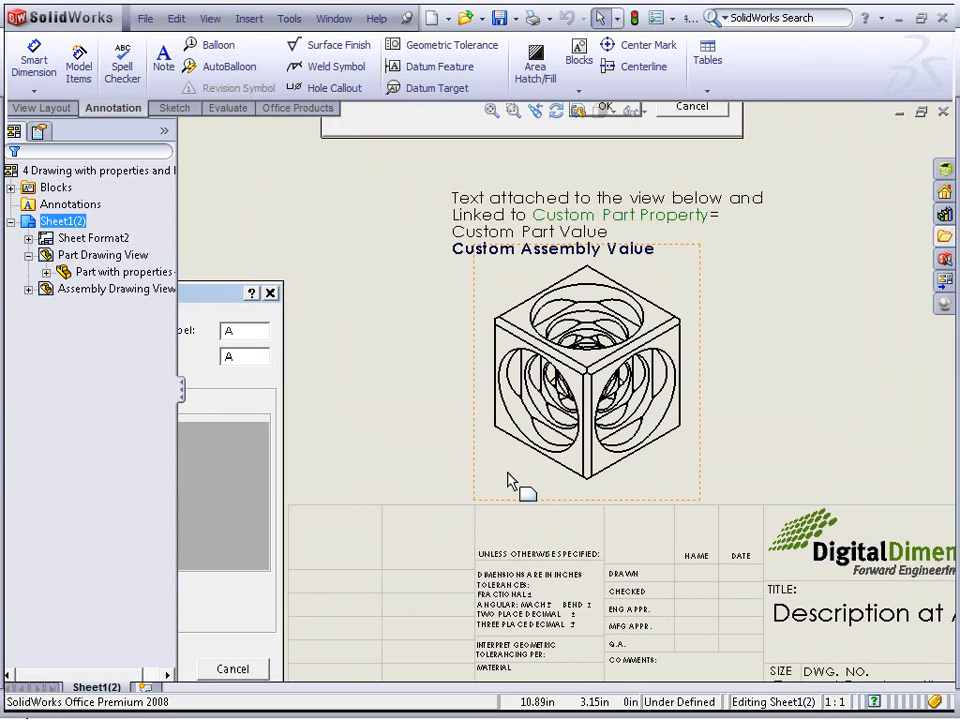
click(511, 468)
click(163, 58)
click(478, 504)
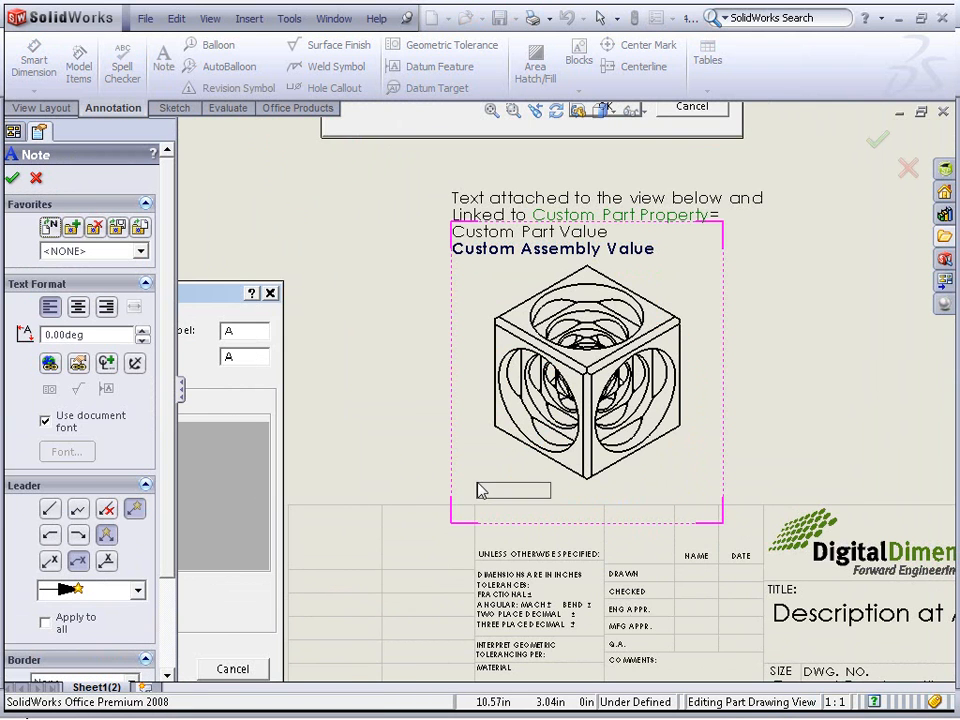
click(476, 489)
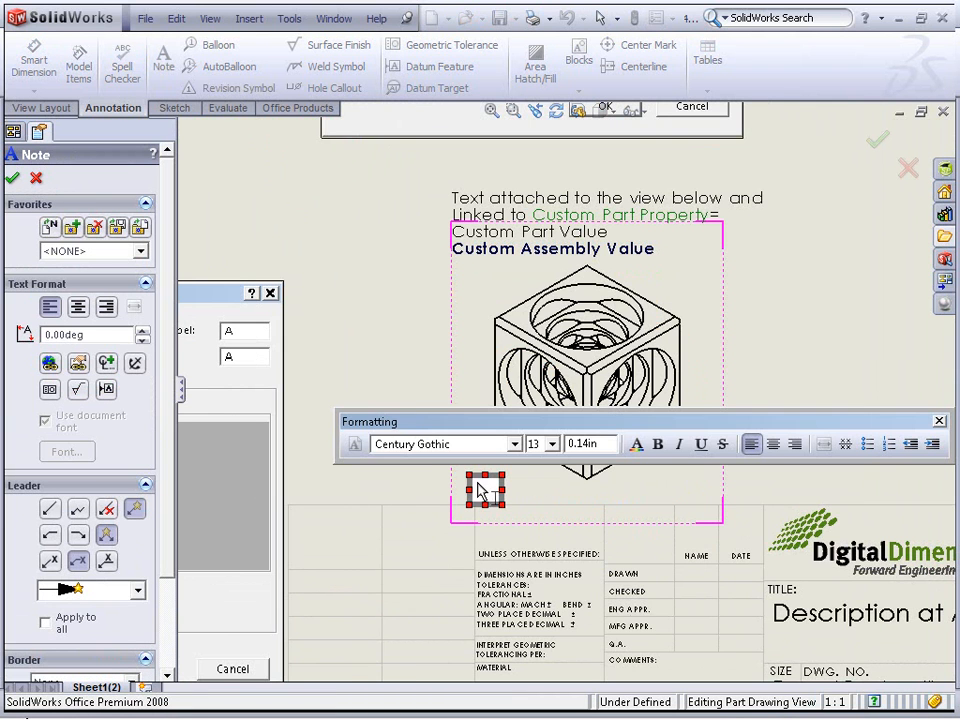
click(78, 362)
click(435, 296)
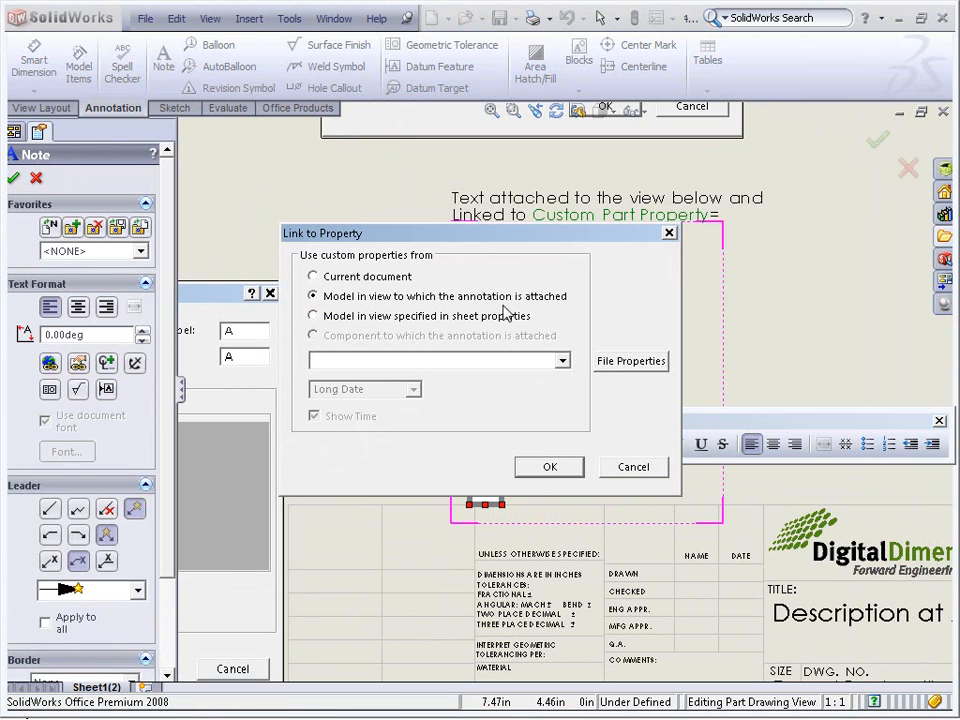
click(562, 361)
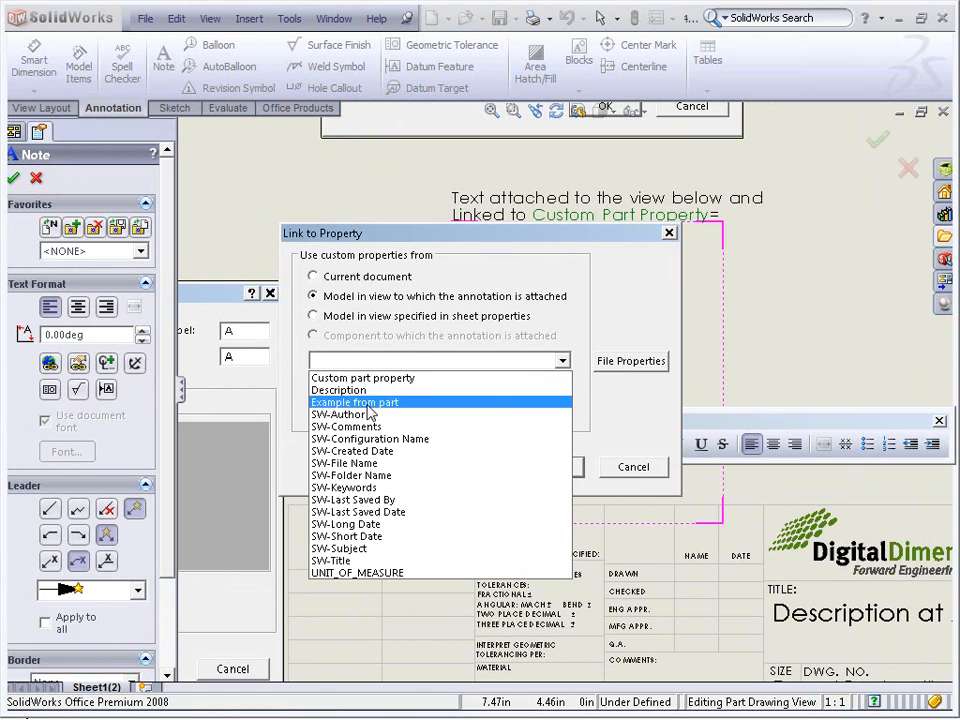
click(467, 401)
click(549, 466)
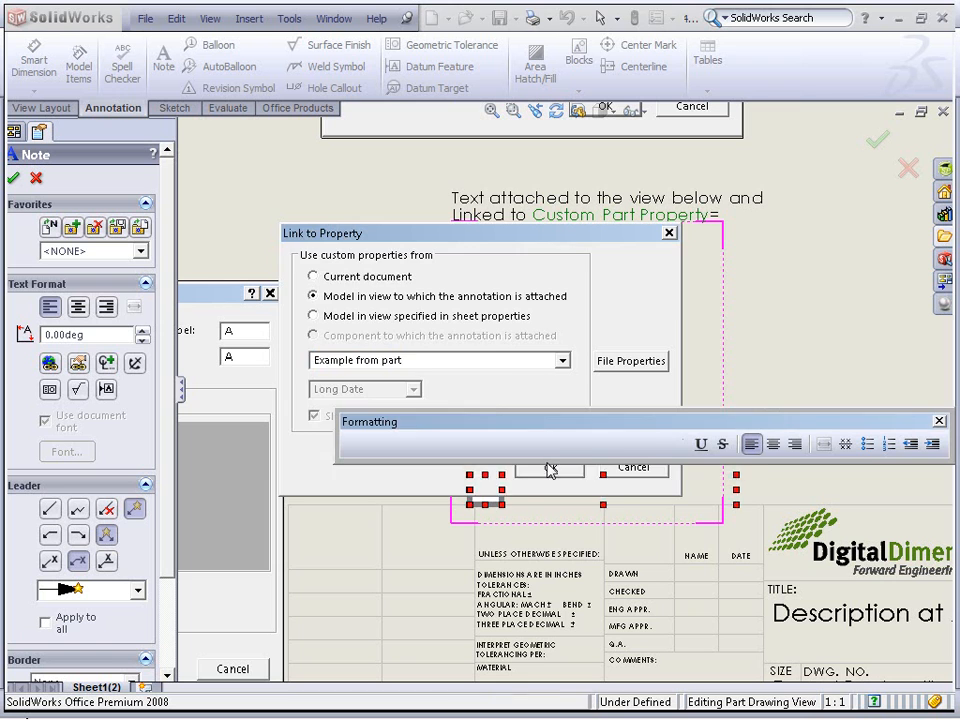
click(765, 352)
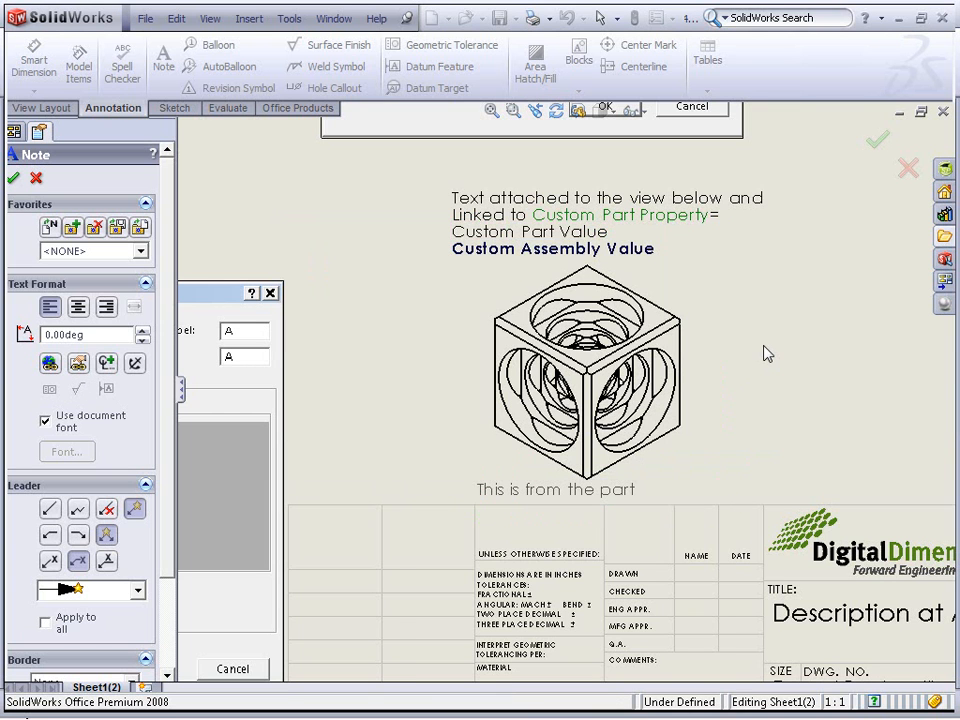
Attach a leadered note to the part's edge, linking it to the Example from part property of the attached component
click(670, 343)
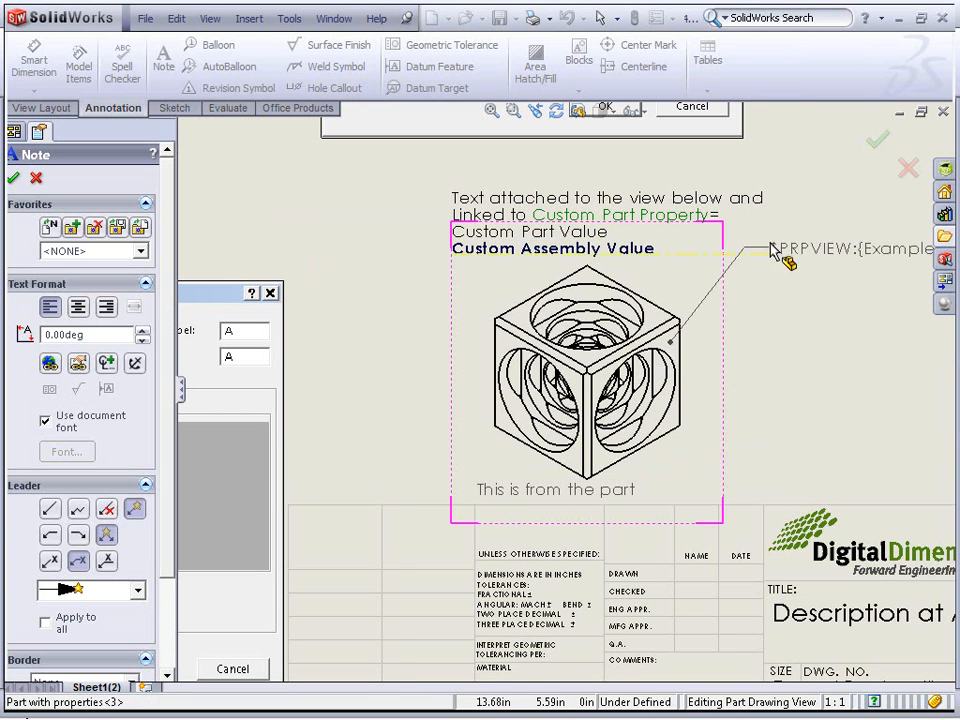
click(724, 298)
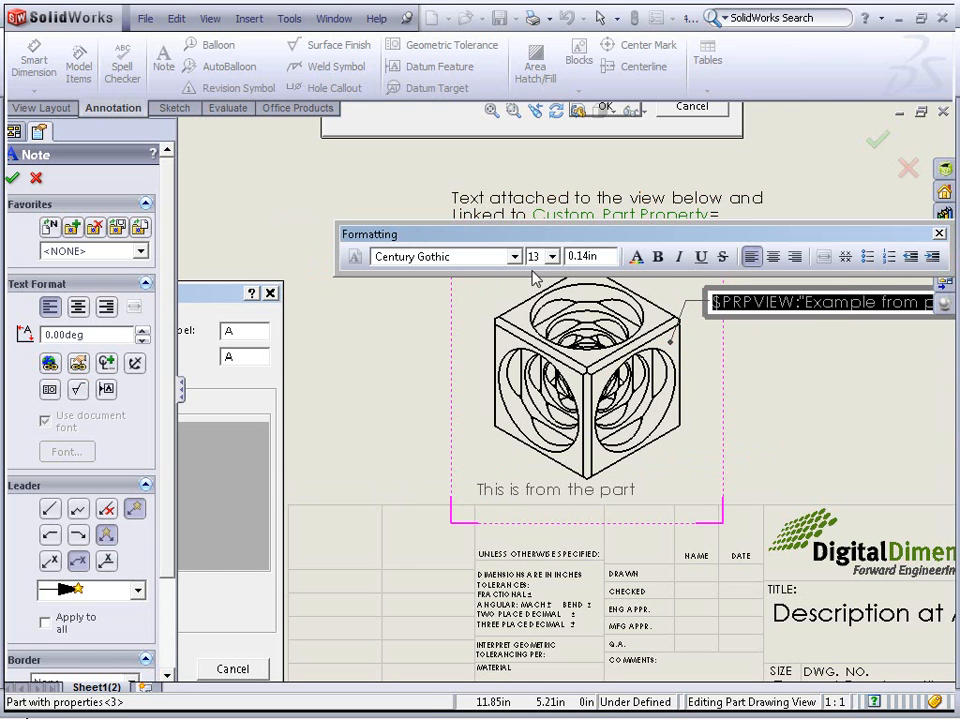
click(86, 363)
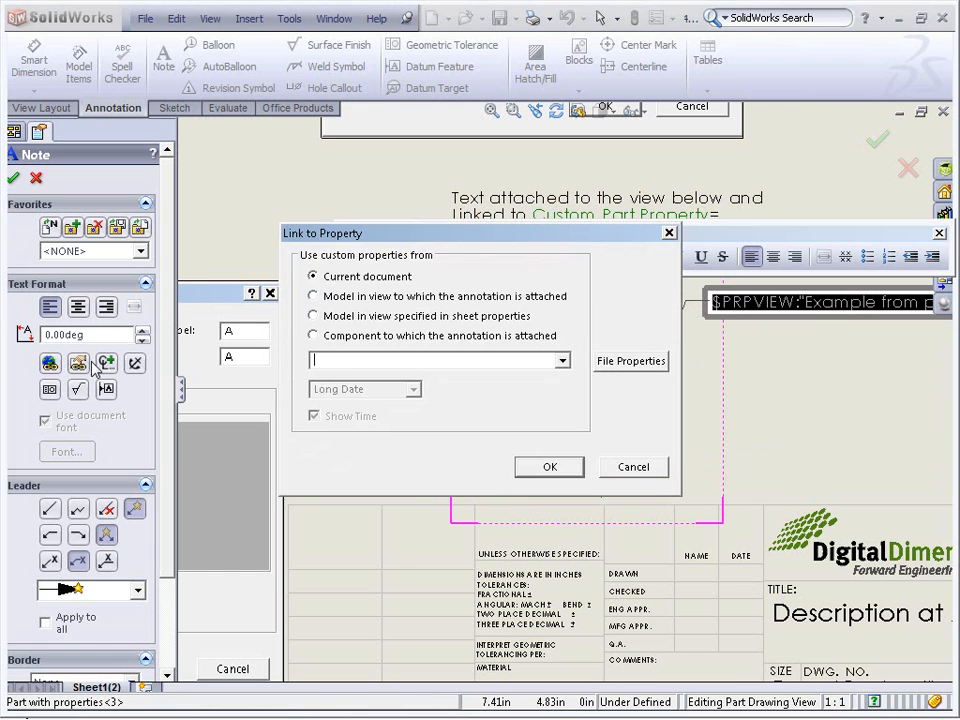
click(347, 337)
click(563, 360)
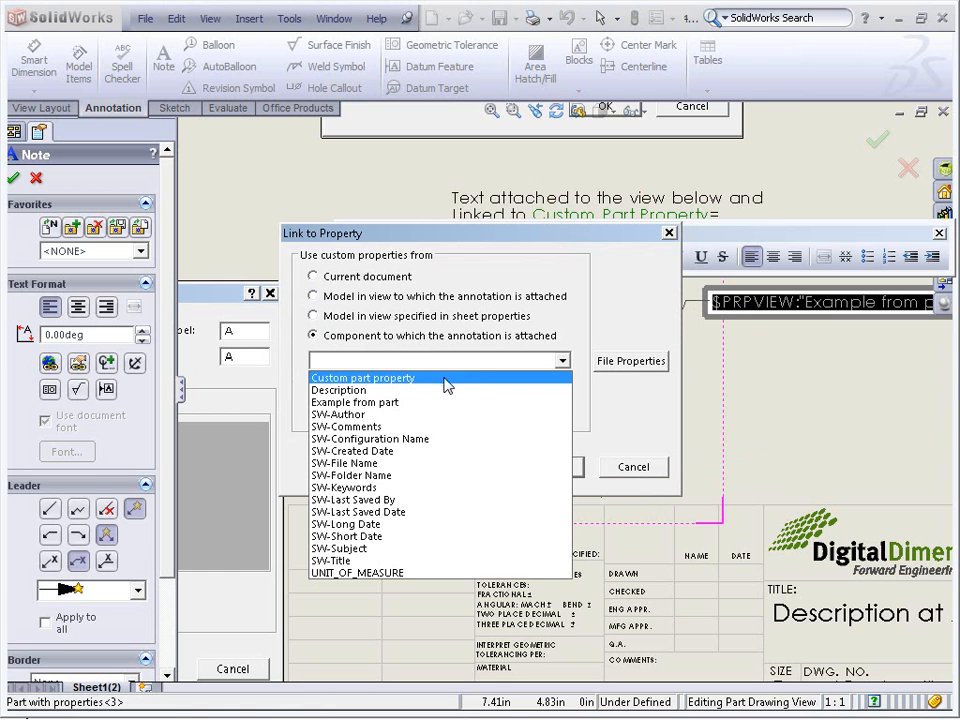
click(437, 408)
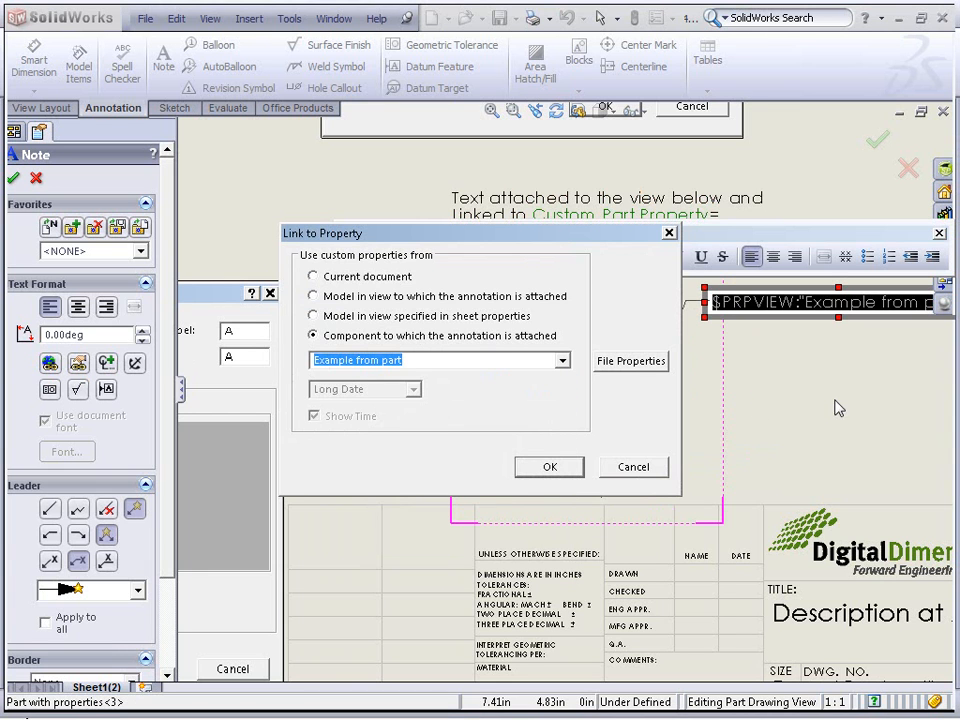
click(543, 466)
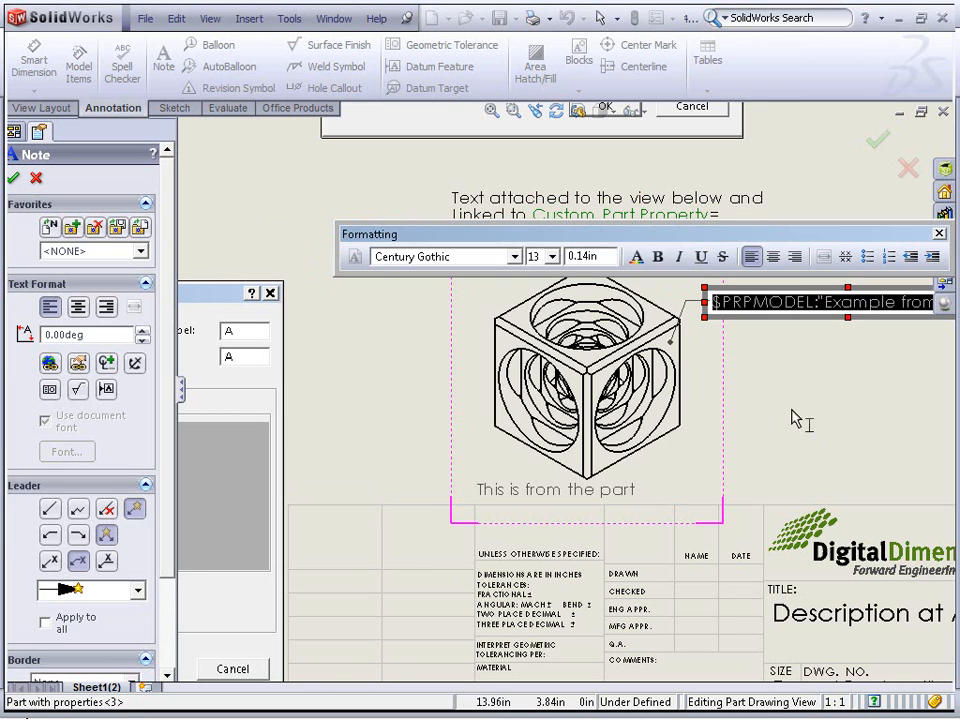
click(805, 412)
middle_drag(805, 412, 674, 432)
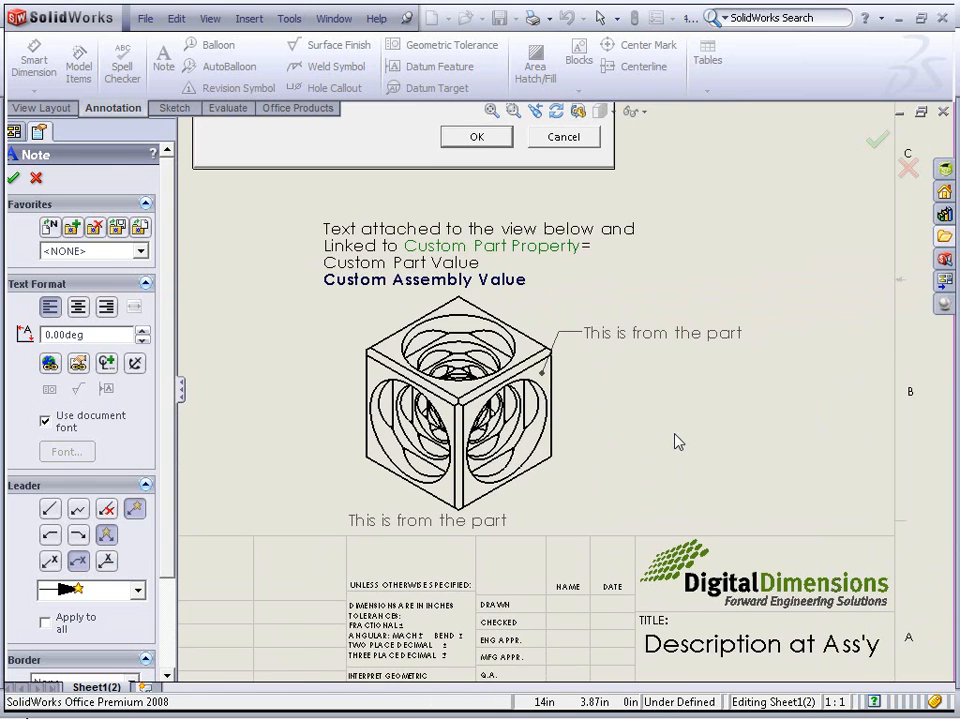
key(Escape)
key(f)
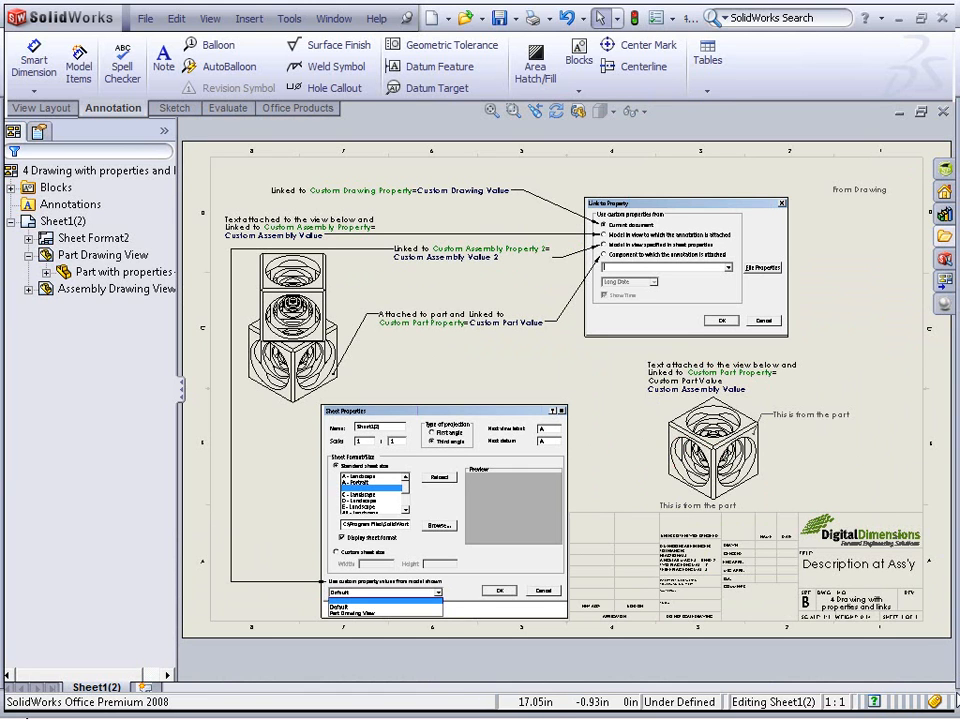
Open the 5 Idler Arm part from the Drawings folder
click(145, 19)
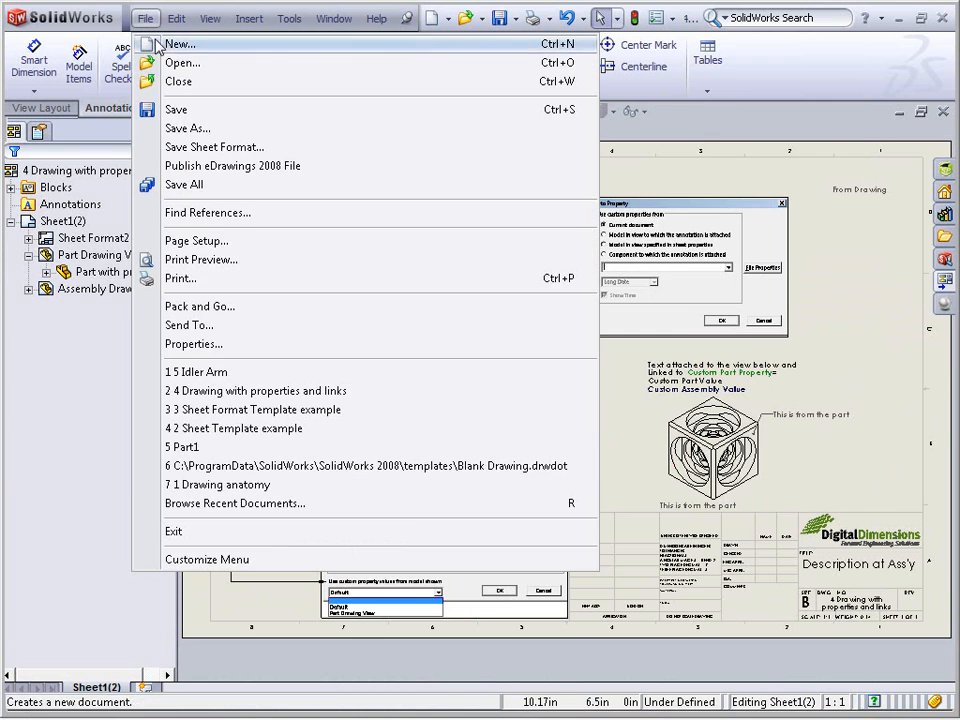
click(141, 63)
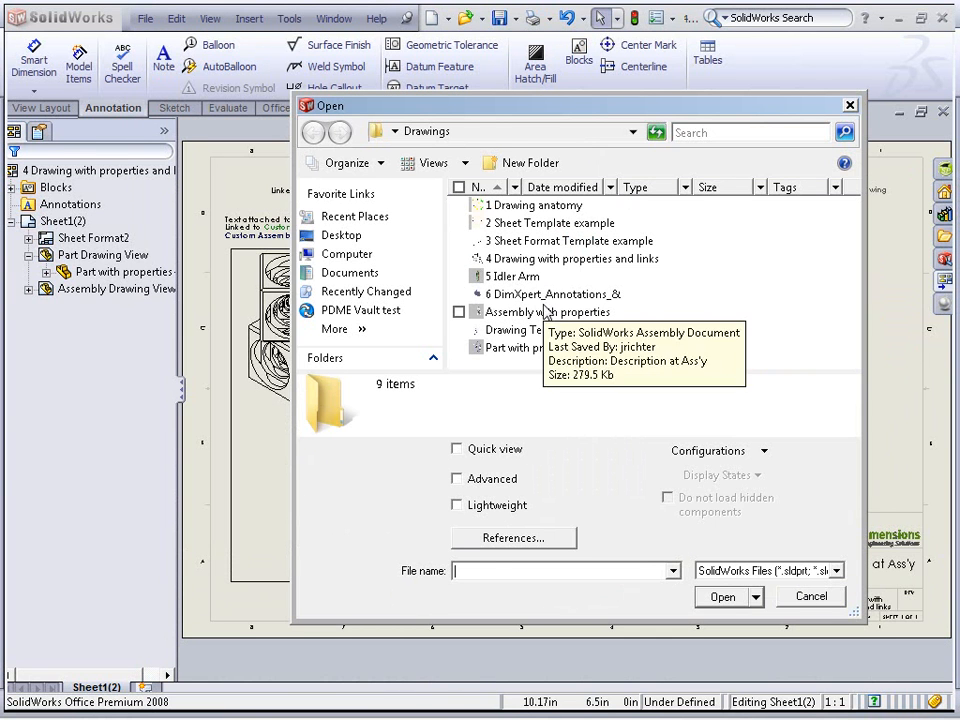
double_click(510, 276)
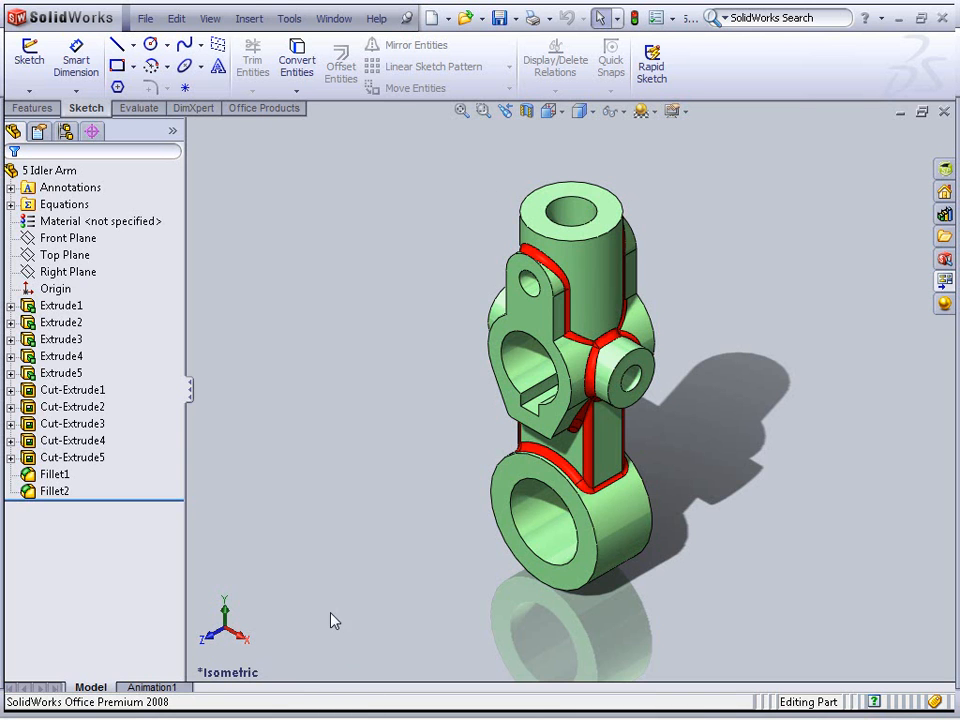
Show the part's feature dimensions through the Annotations folder
click(52, 204)
right_click(45, 189)
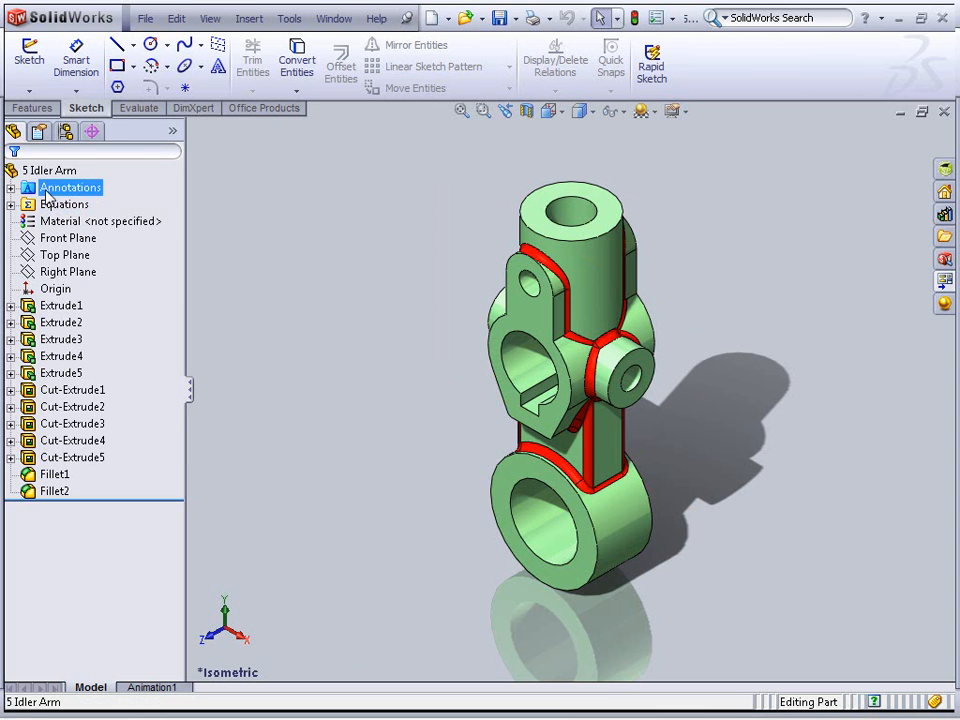
click(105, 248)
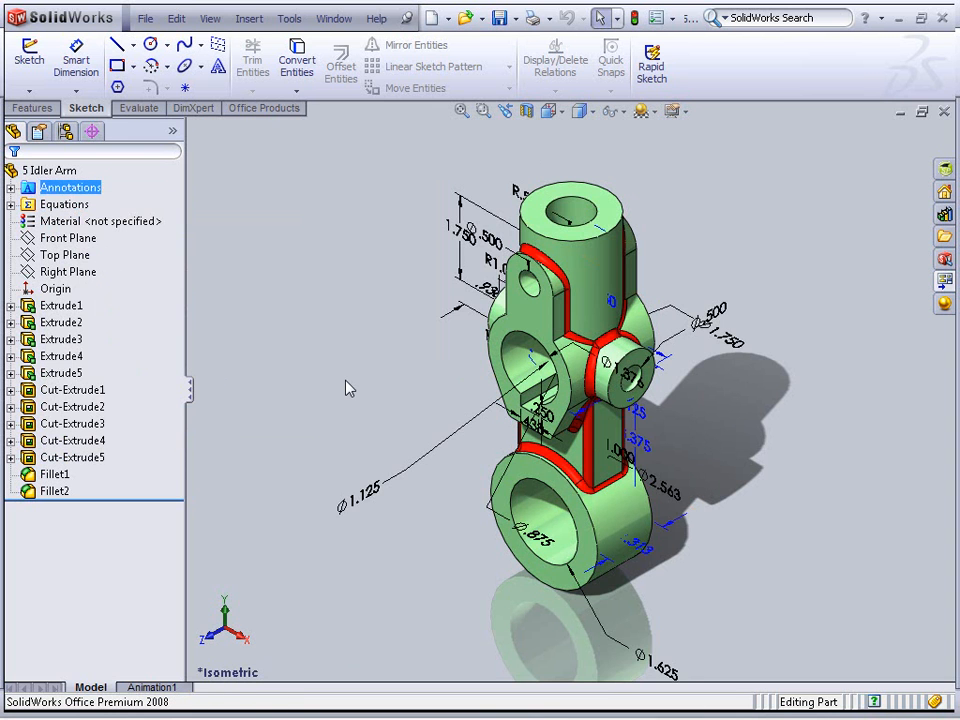
middle_drag(349, 403, 371, 381)
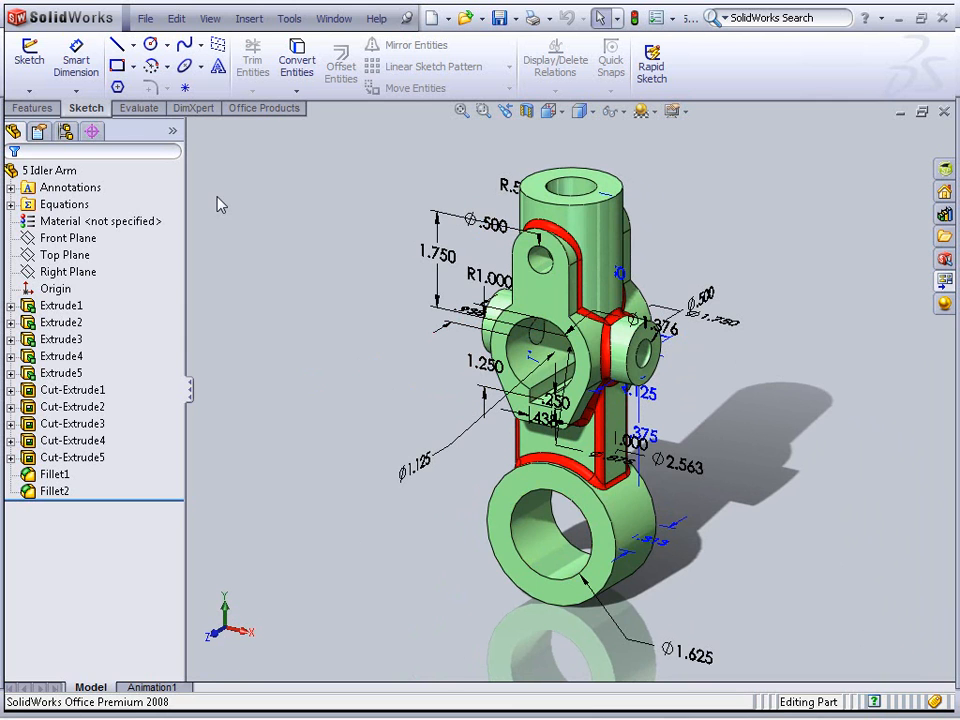
Make a drawing from the part using the Drawing training template on a B - Landscape sheet
click(147, 19)
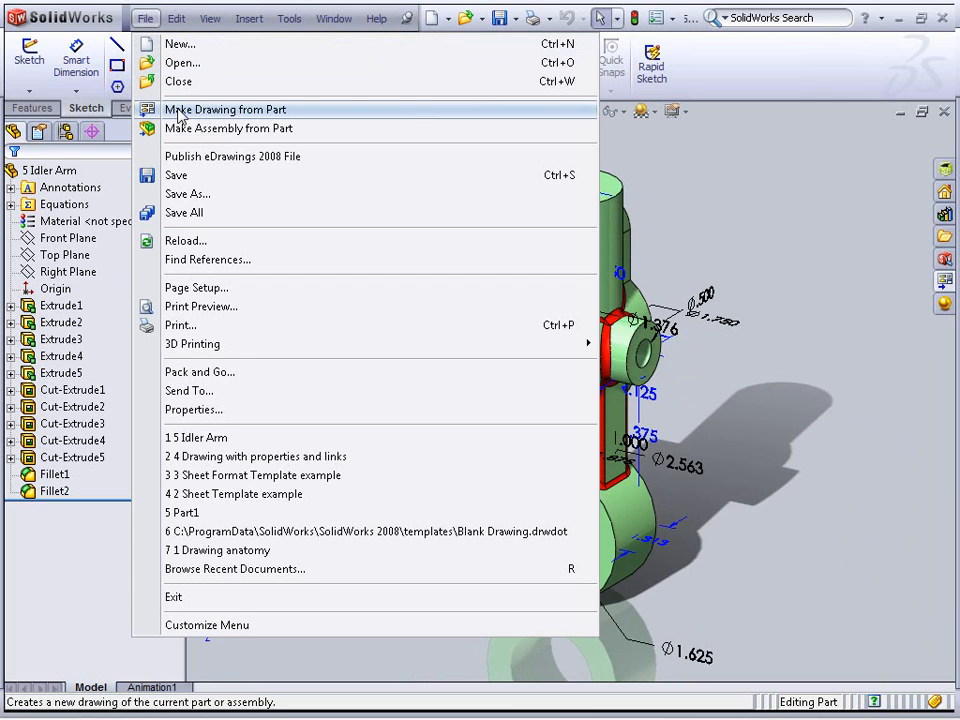
click(180, 112)
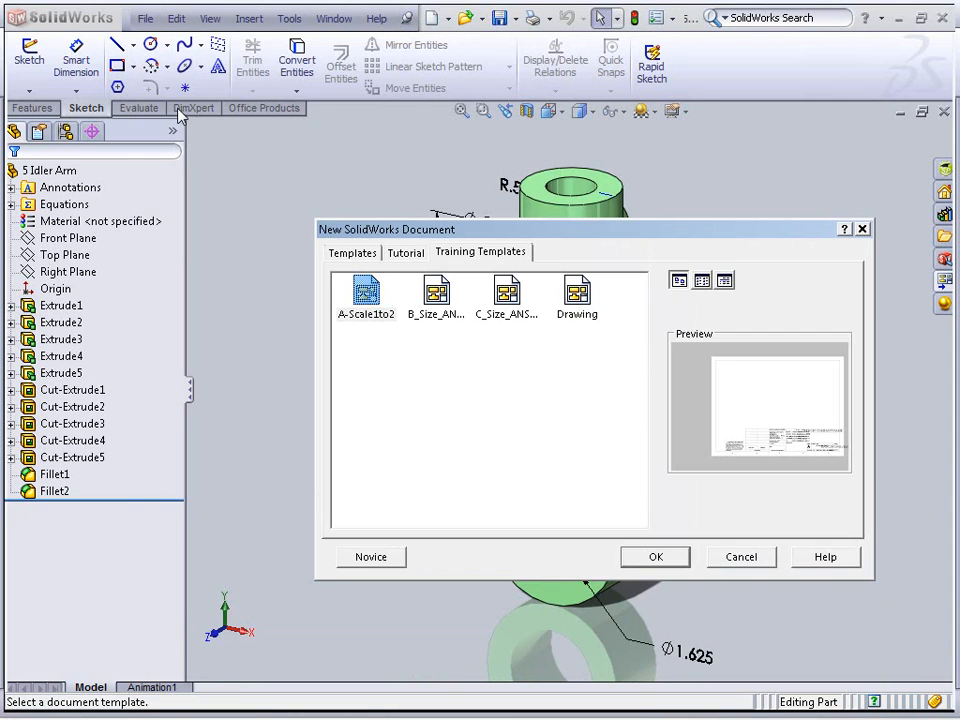
double_click(577, 295)
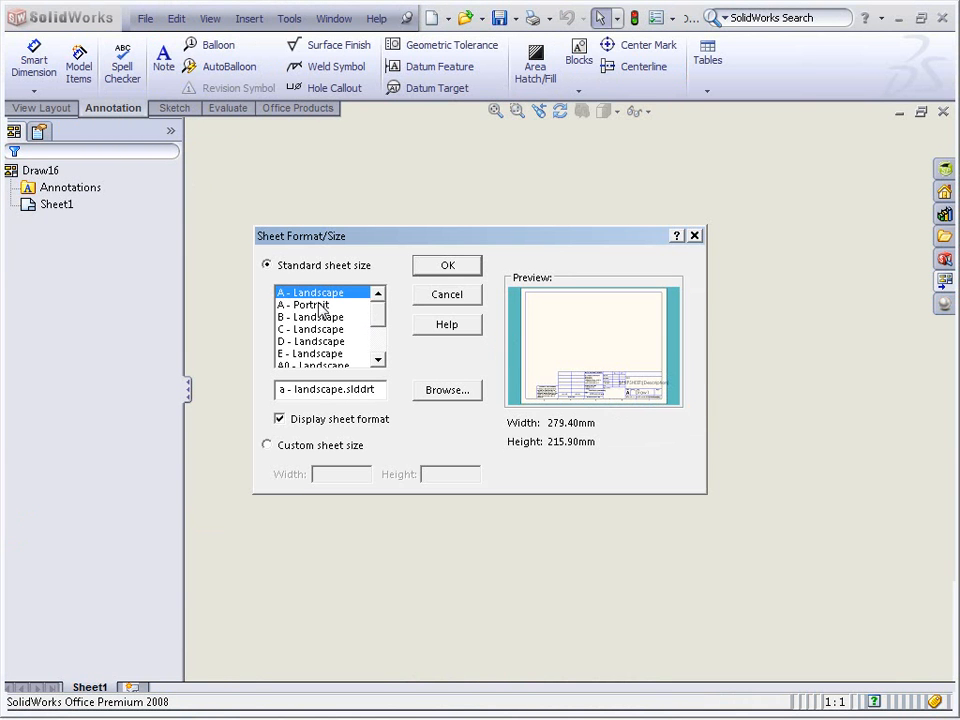
click(310, 329)
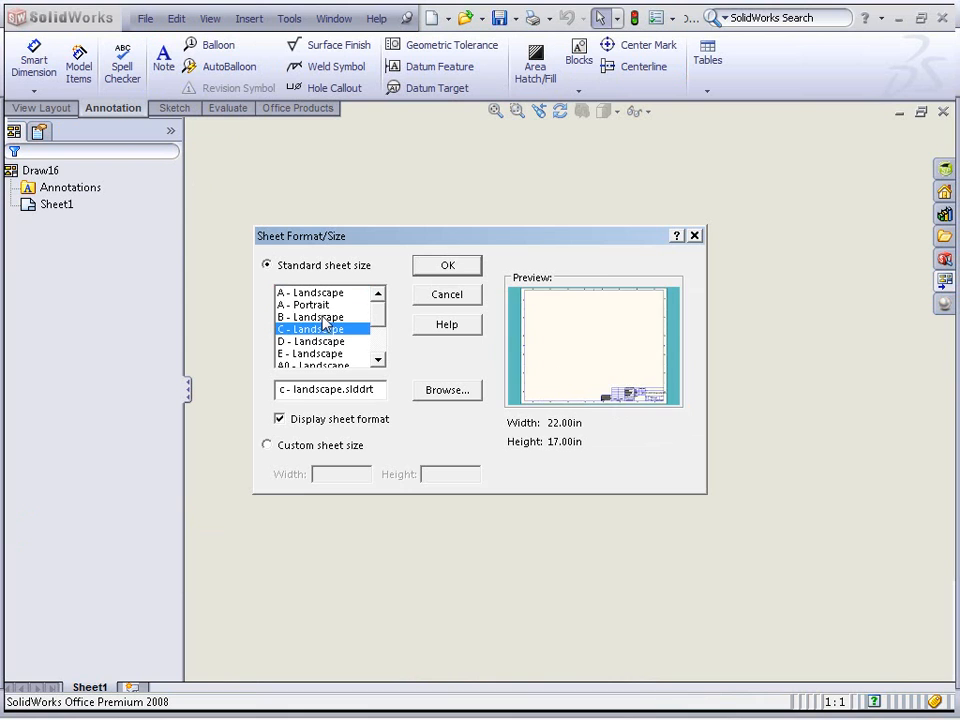
click(310, 317)
click(447, 266)
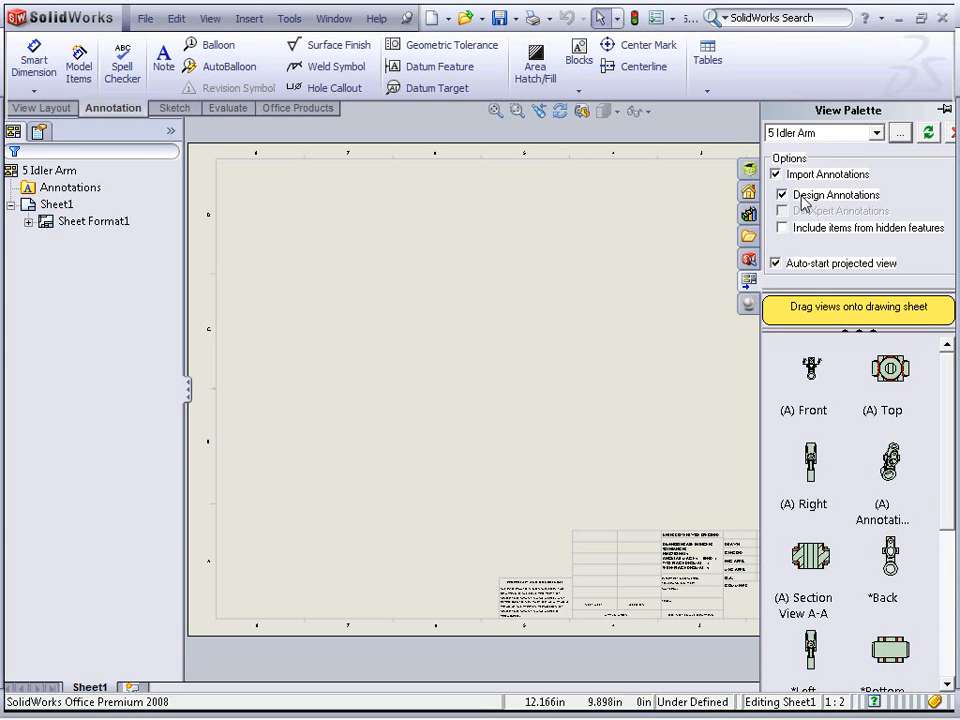
Toggle the Design Annotations import option and place the part's Front view on the sheet
click(784, 195)
click(812, 393)
drag(812, 393, 370, 433)
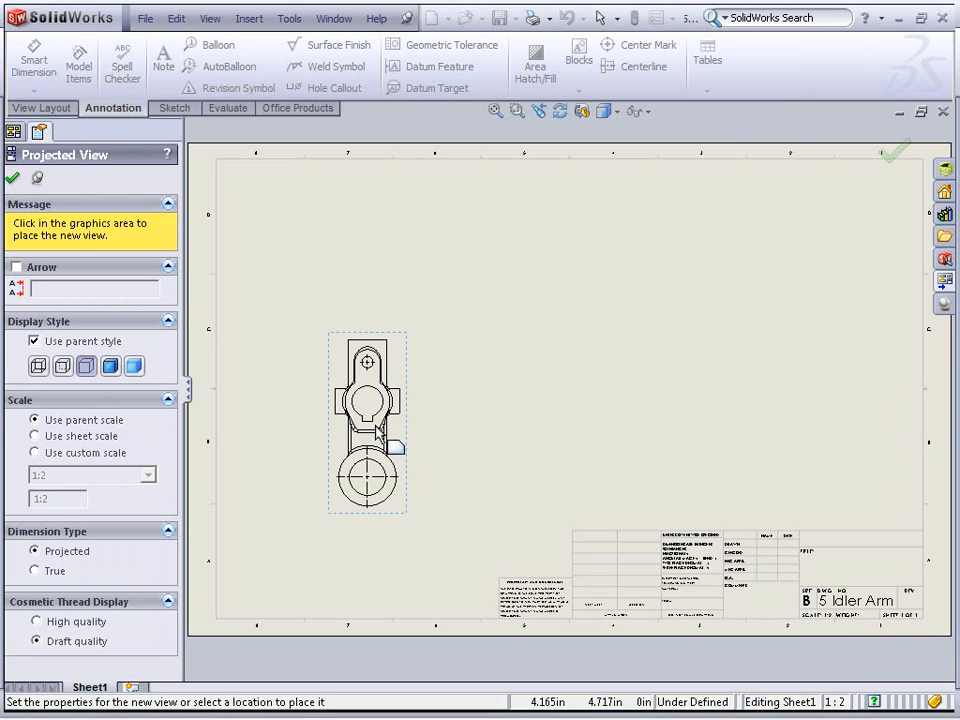
Place projected right, top and isometric views around the front view and finish the projection
click(625, 420)
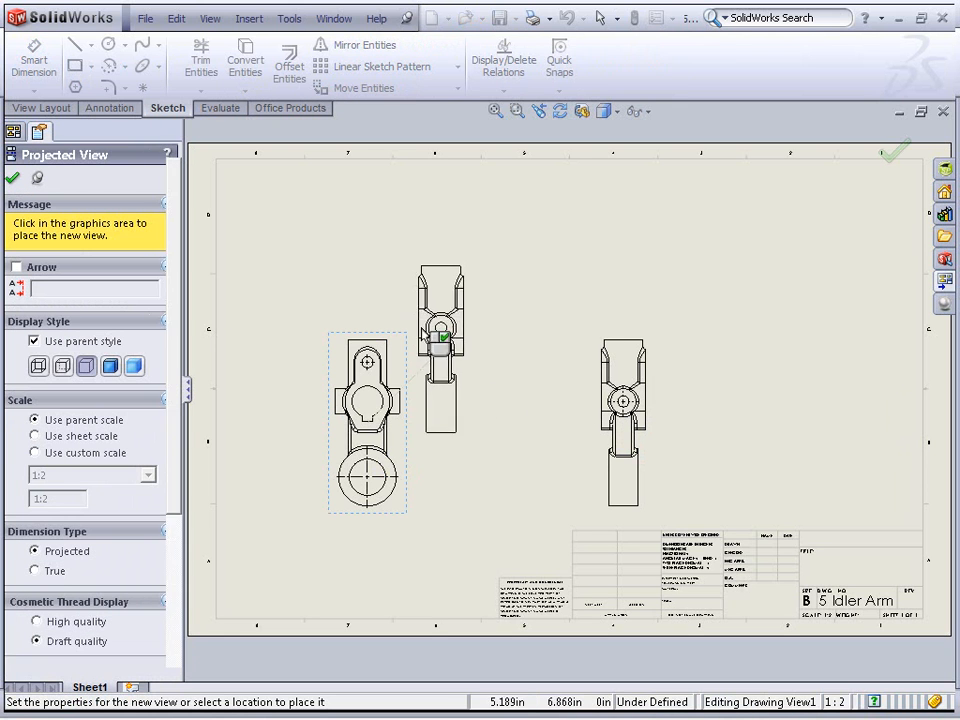
click(366, 236)
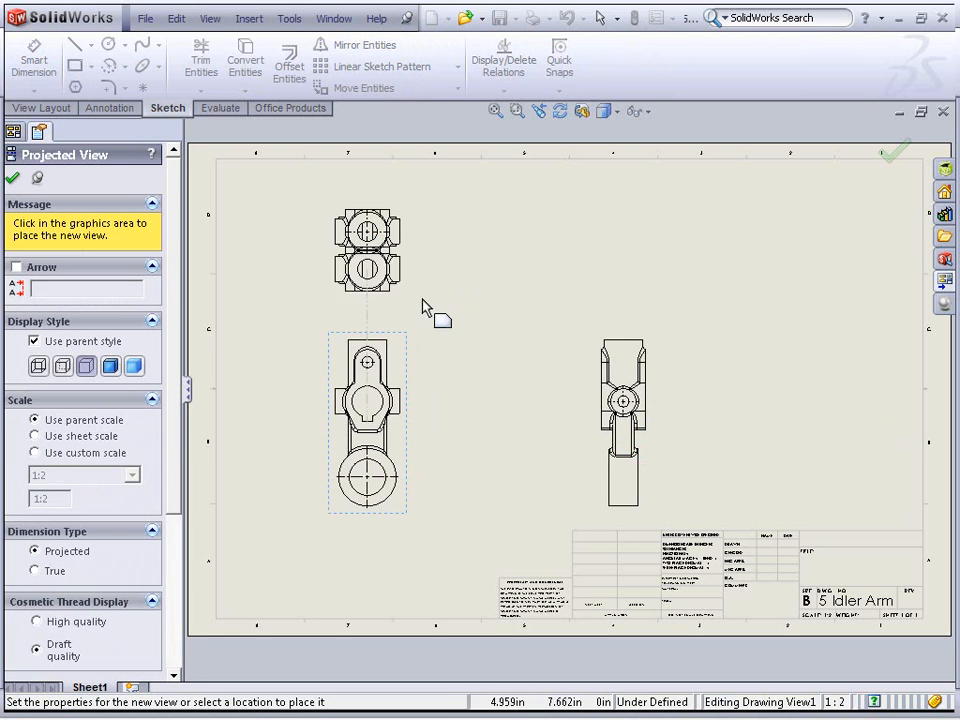
click(541, 271)
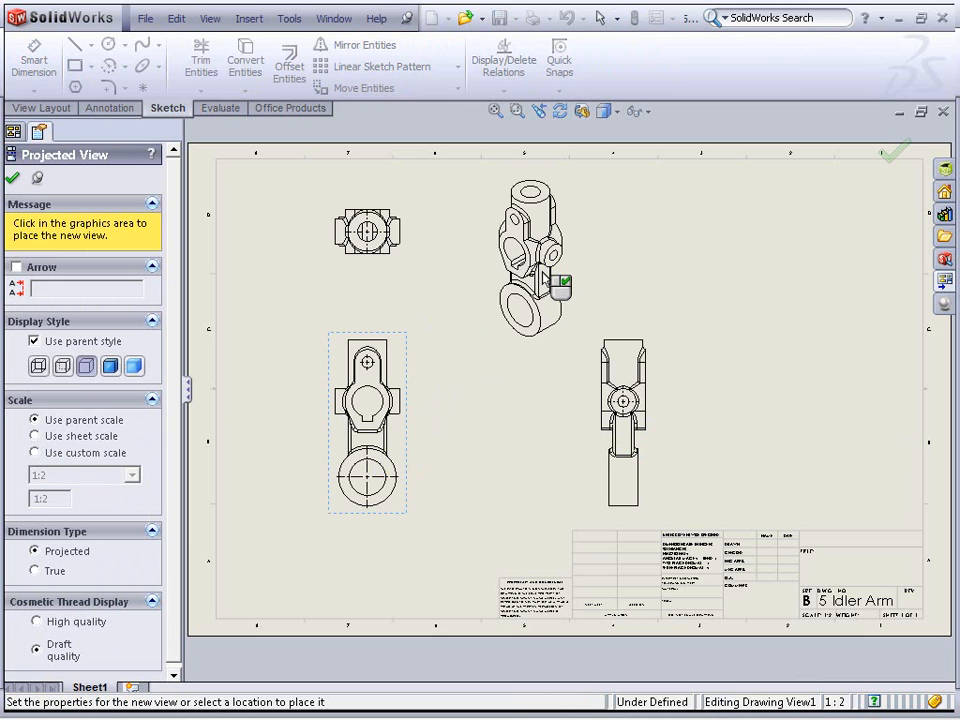
click(12, 178)
click(475, 467)
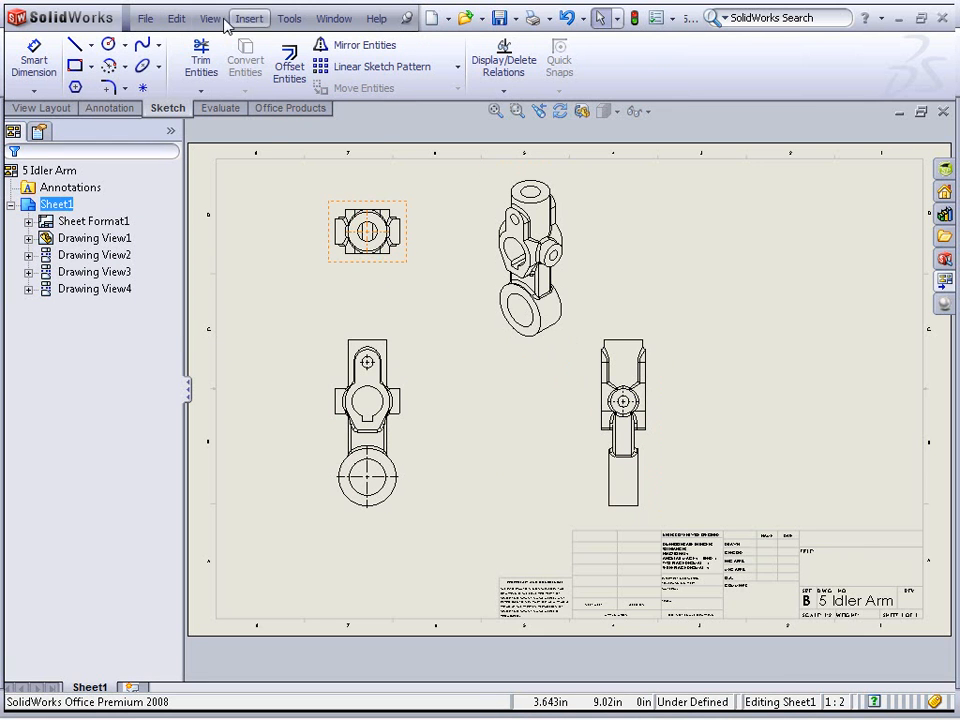
Open Model Items and set it to insert dimensions marked for drawing from selected features
click(250, 19)
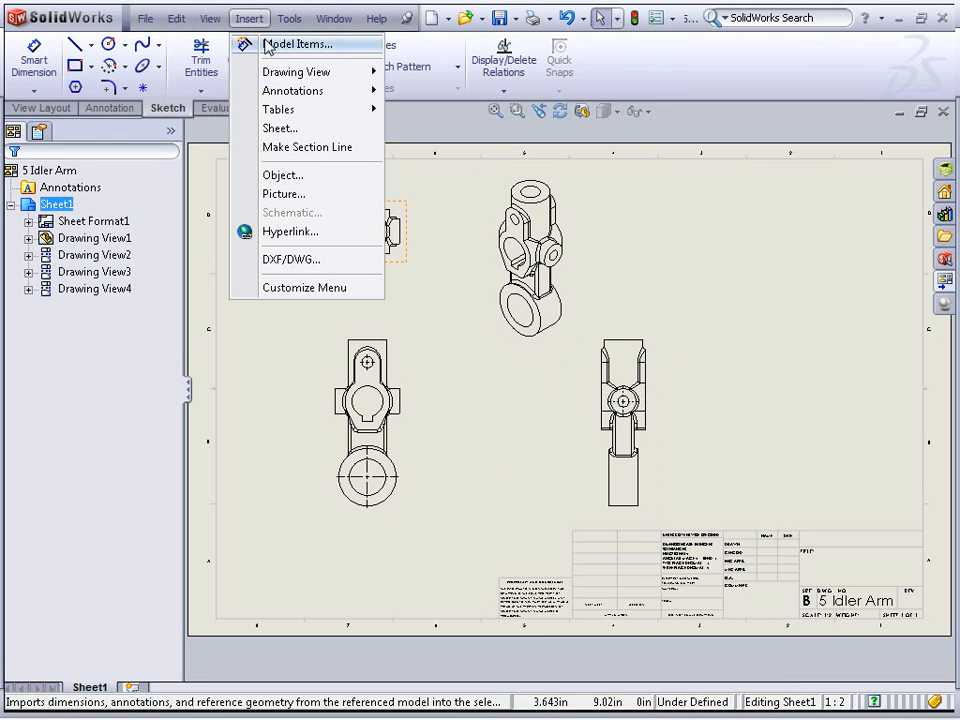
click(264, 8)
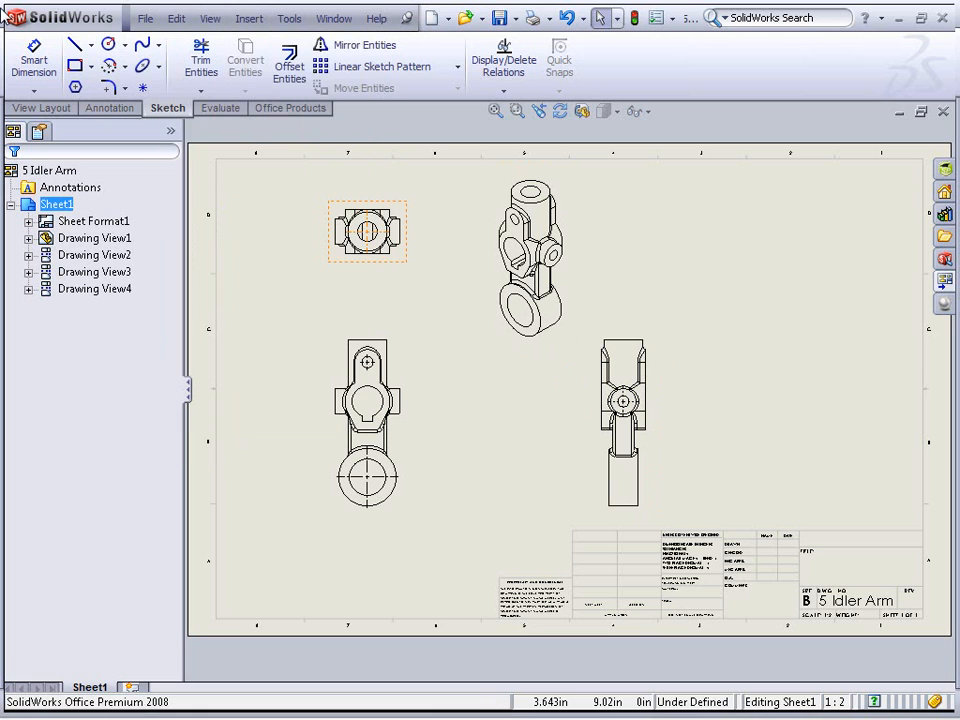
click(105, 108)
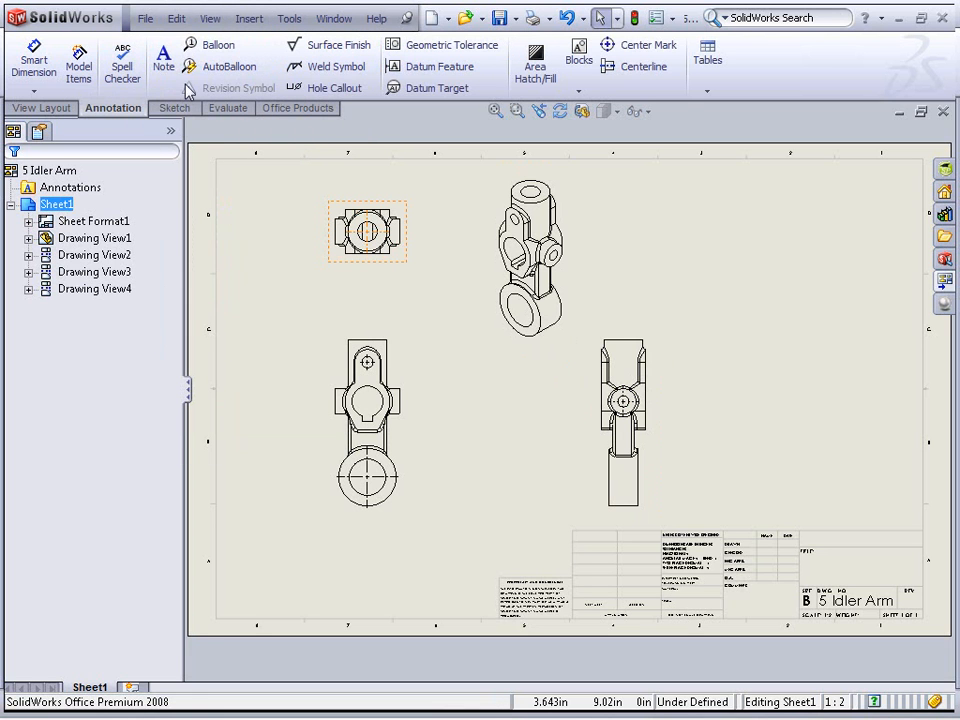
click(79, 62)
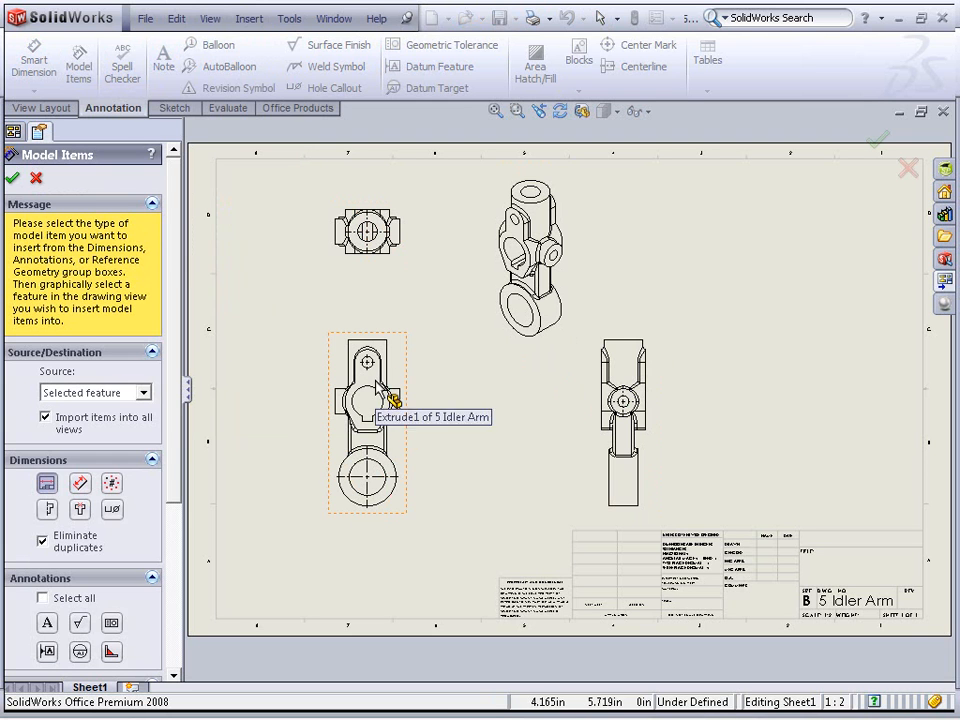
scroll(134, 424, down, 5)
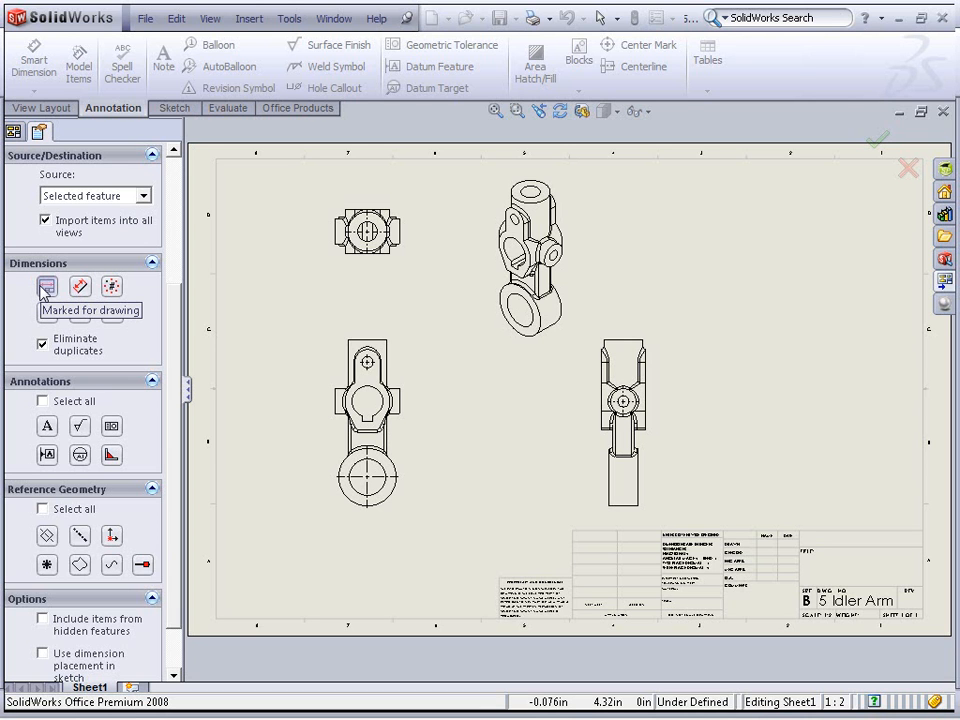
click(45, 289)
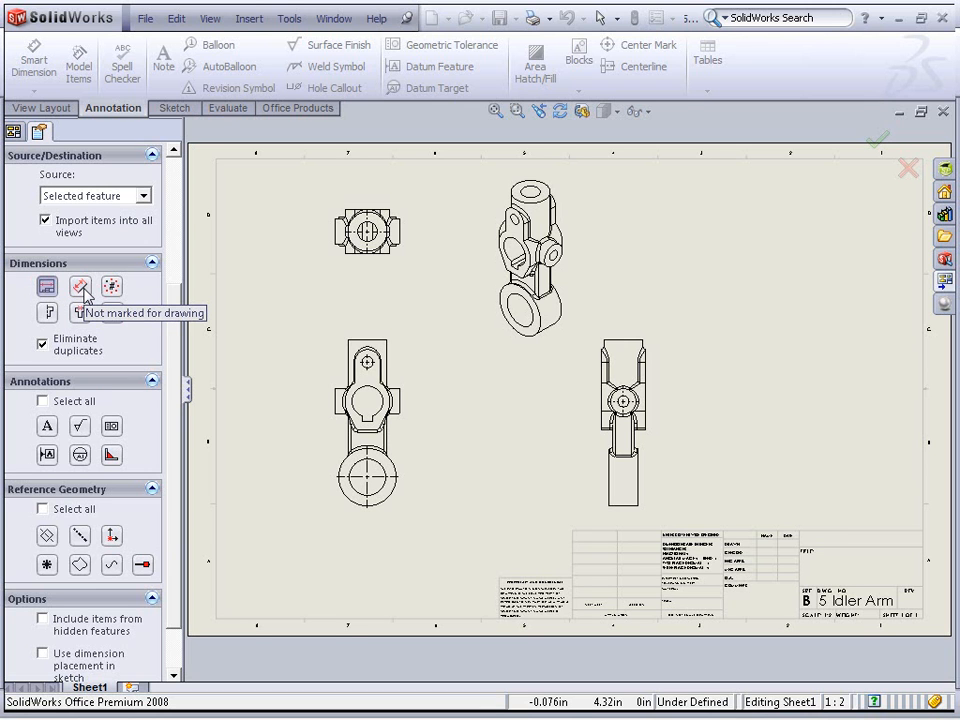
click(84, 289)
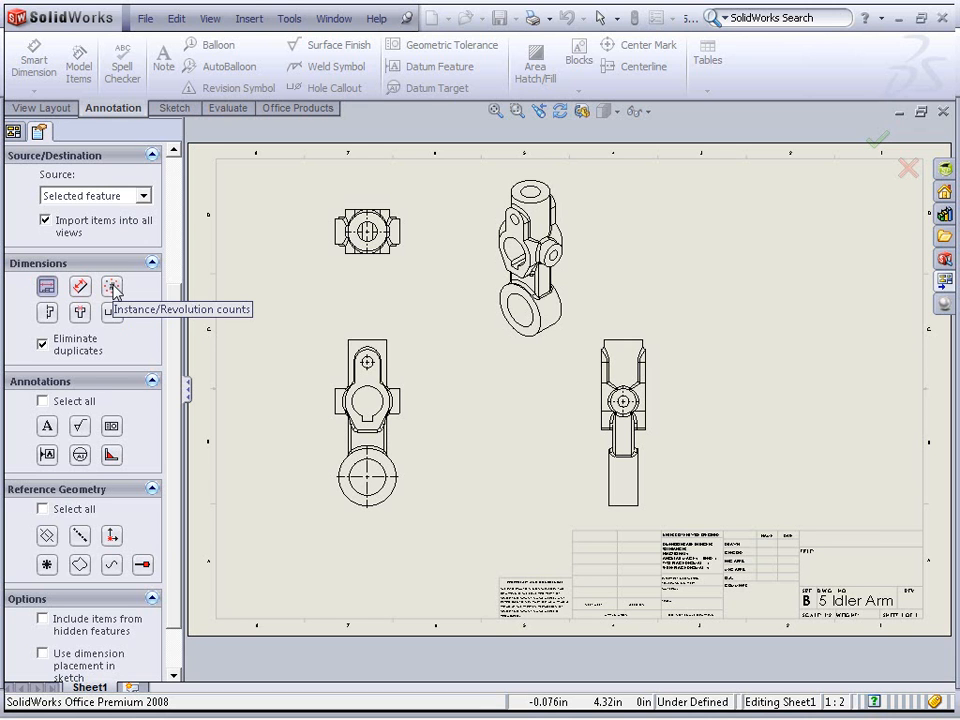
click(113, 289)
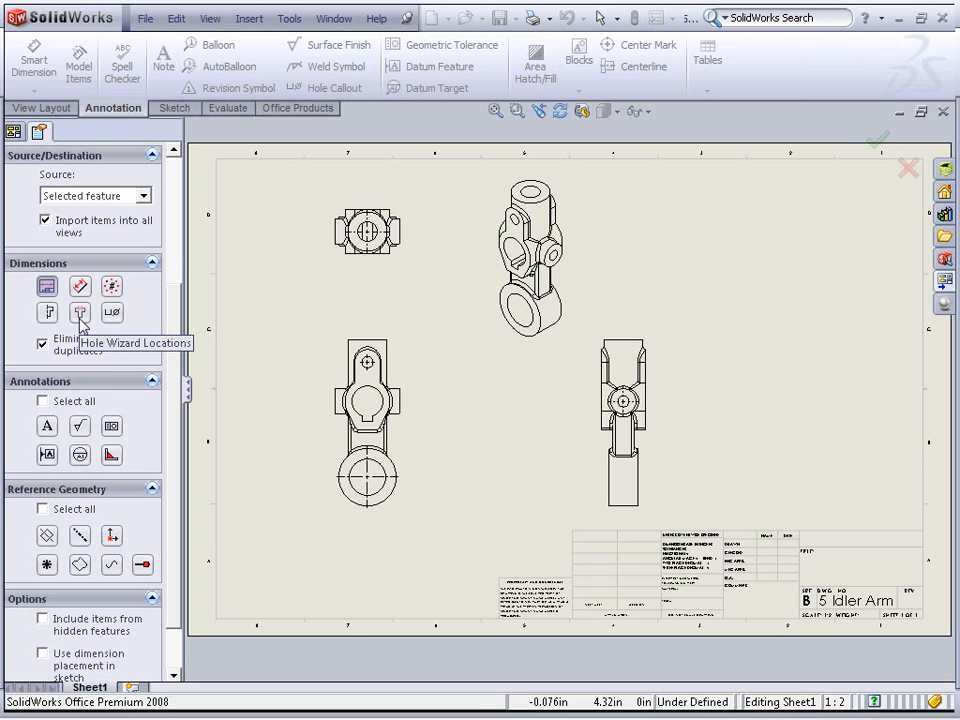
click(81, 315)
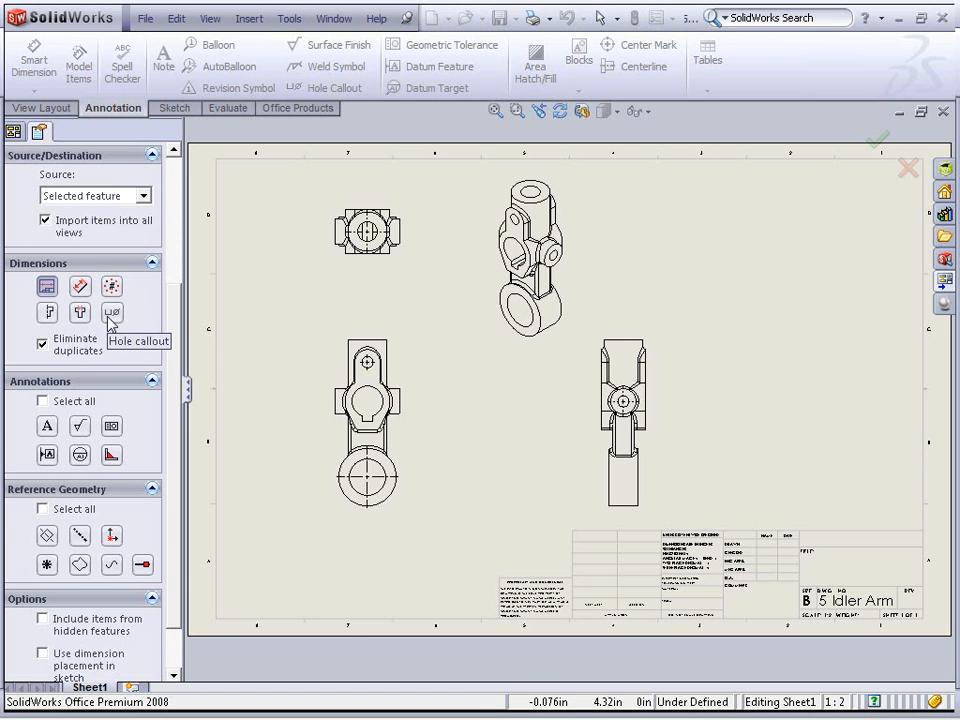
scroll(108, 317, down, 2)
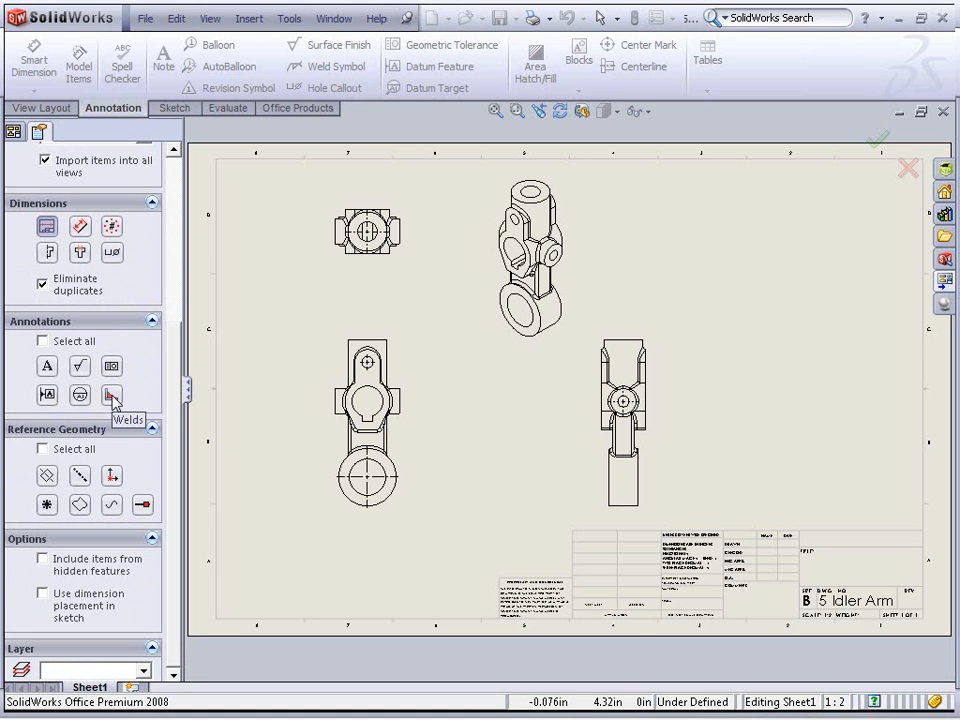
scroll(114, 398, up, 5)
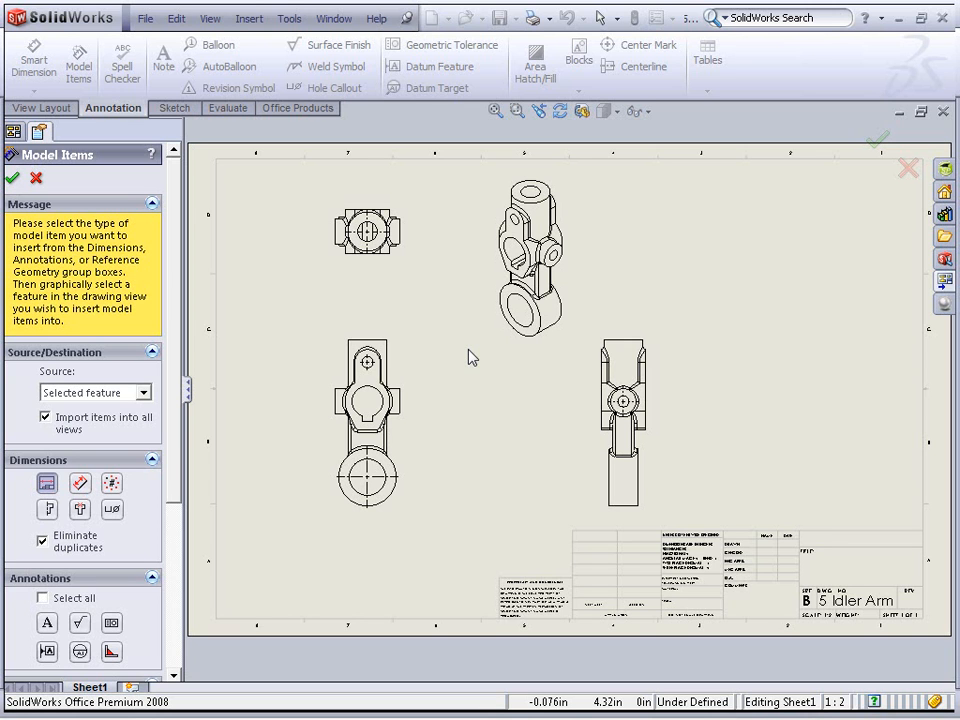
click(46, 485)
Import model dimensions for three selected features of the Idler Arm into the drawing views
click(390, 362)
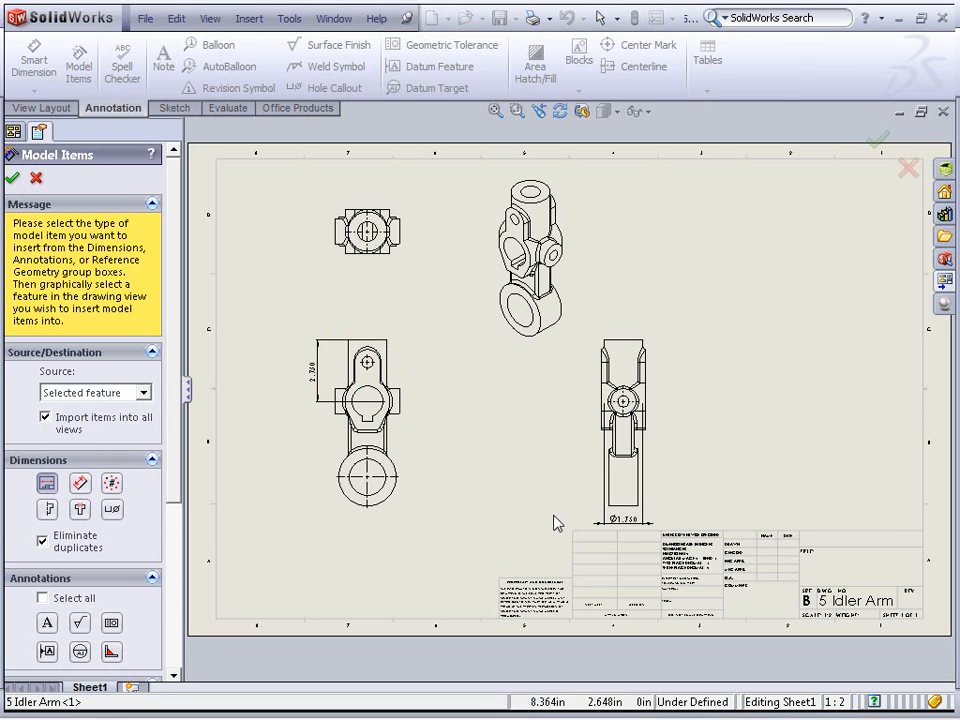
click(618, 489)
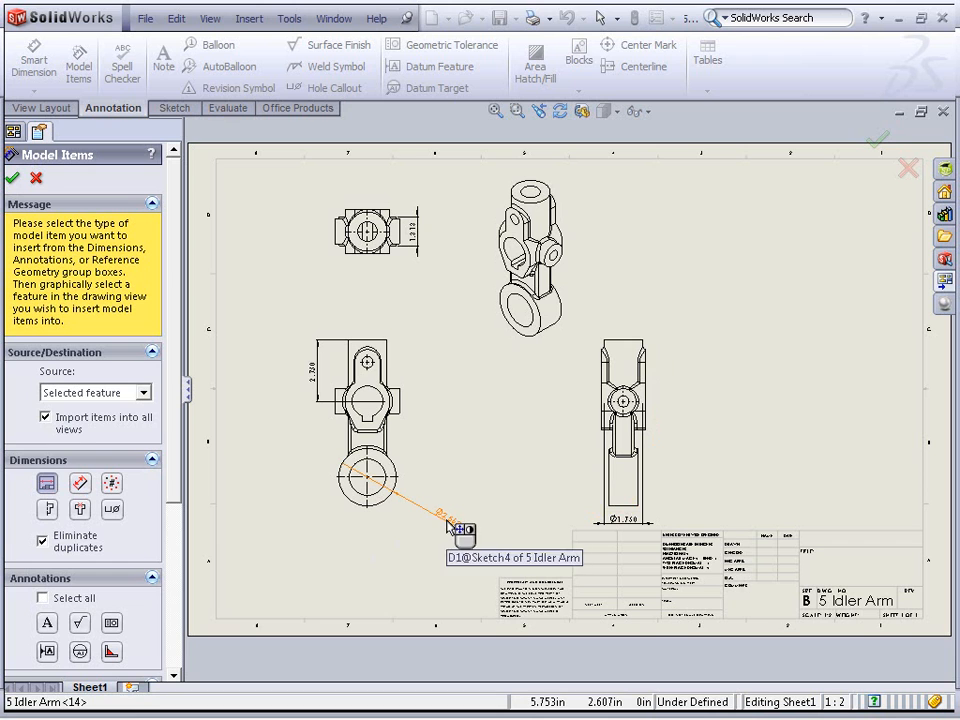
click(396, 455)
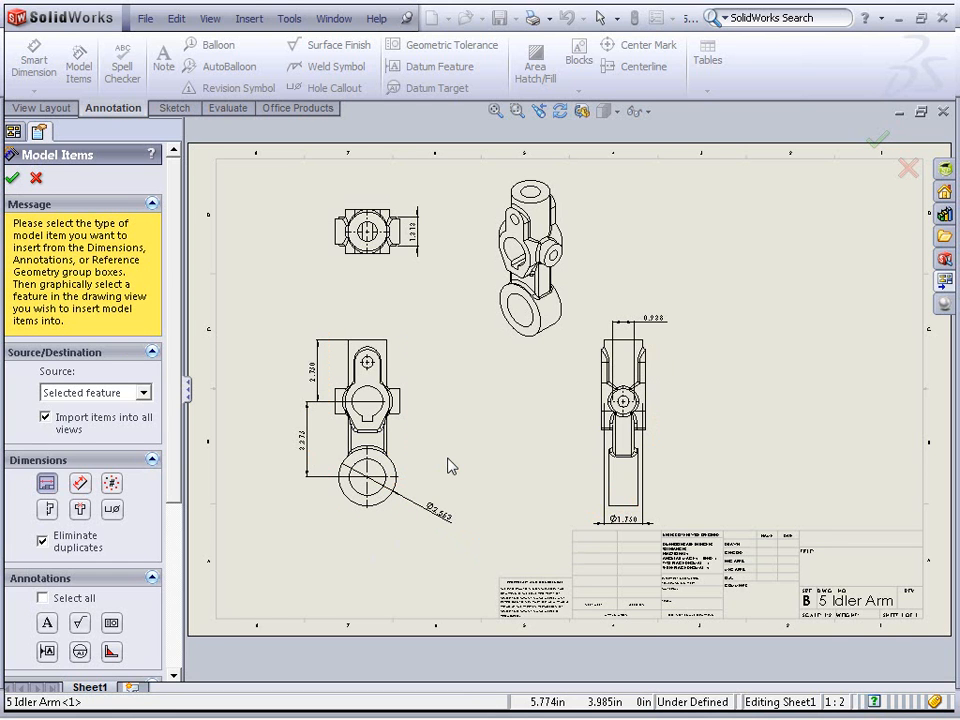
Switch the Model Items source to Entire model and import all the model's dimensions into all views
click(142, 393)
click(140, 394)
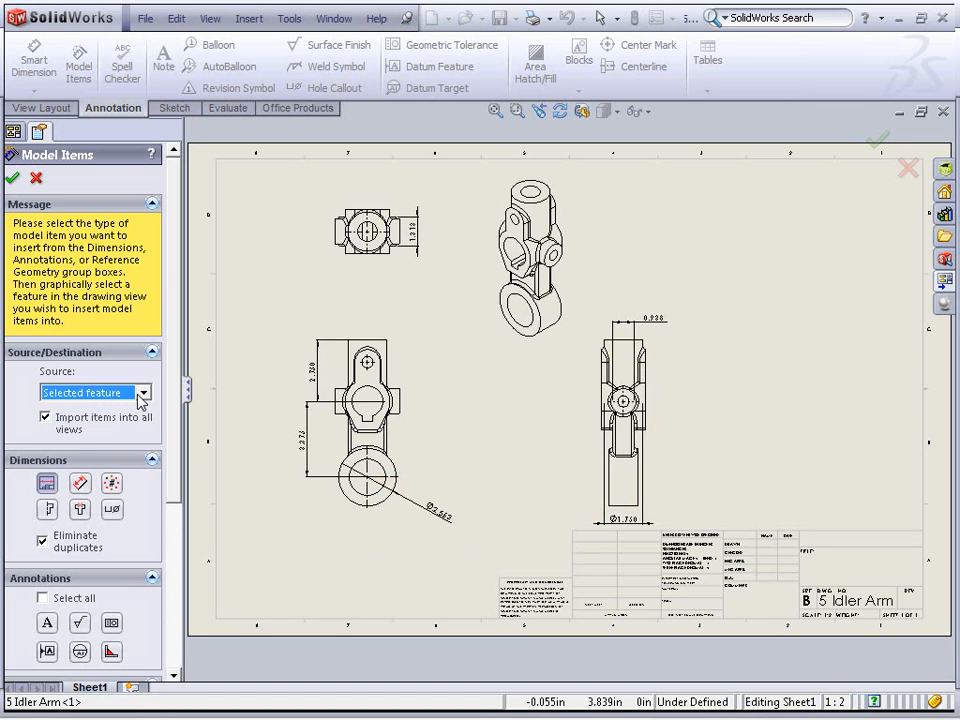
click(141, 394)
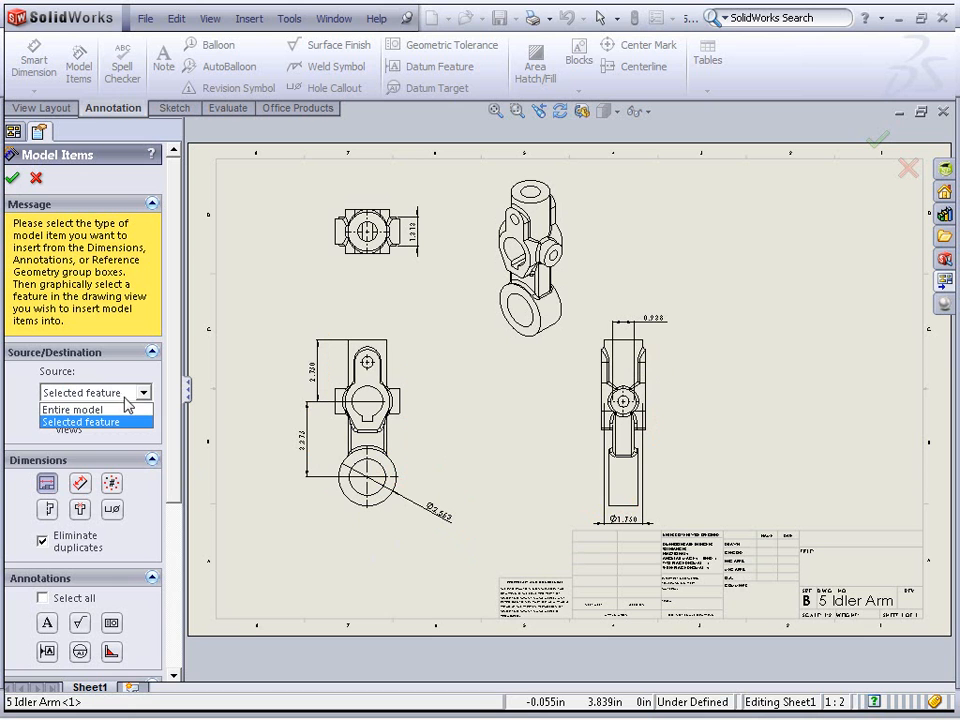
click(116, 410)
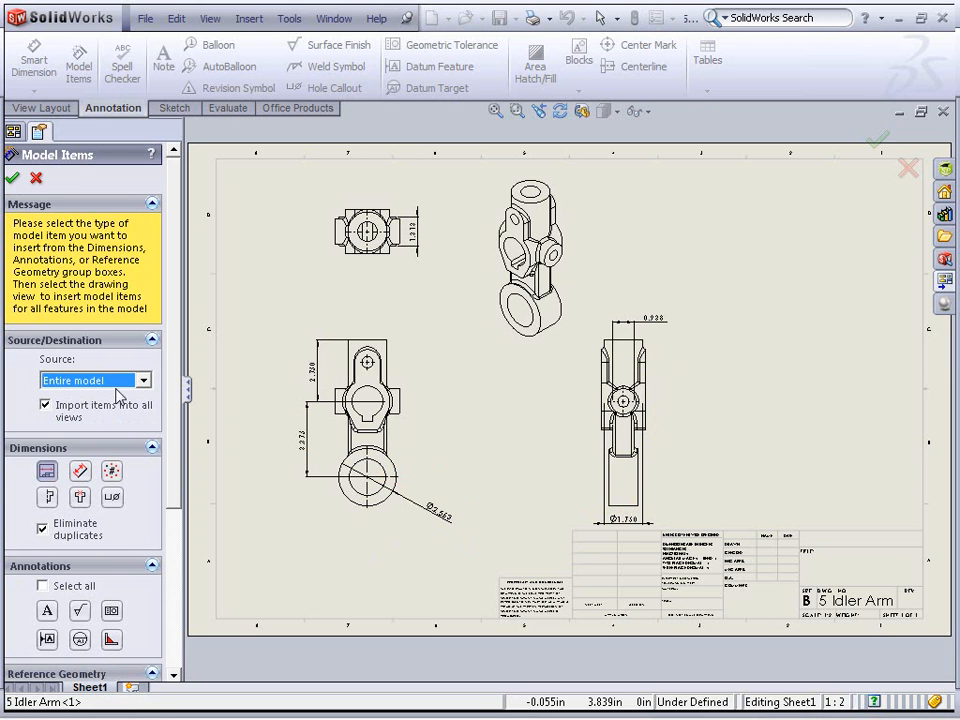
click(12, 180)
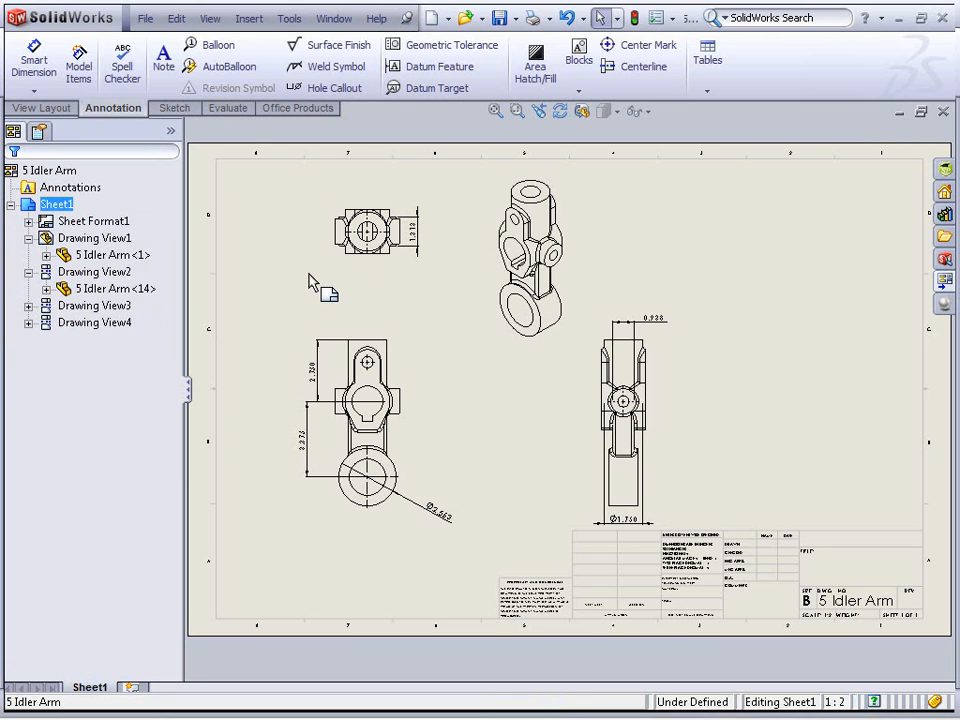
click(79, 64)
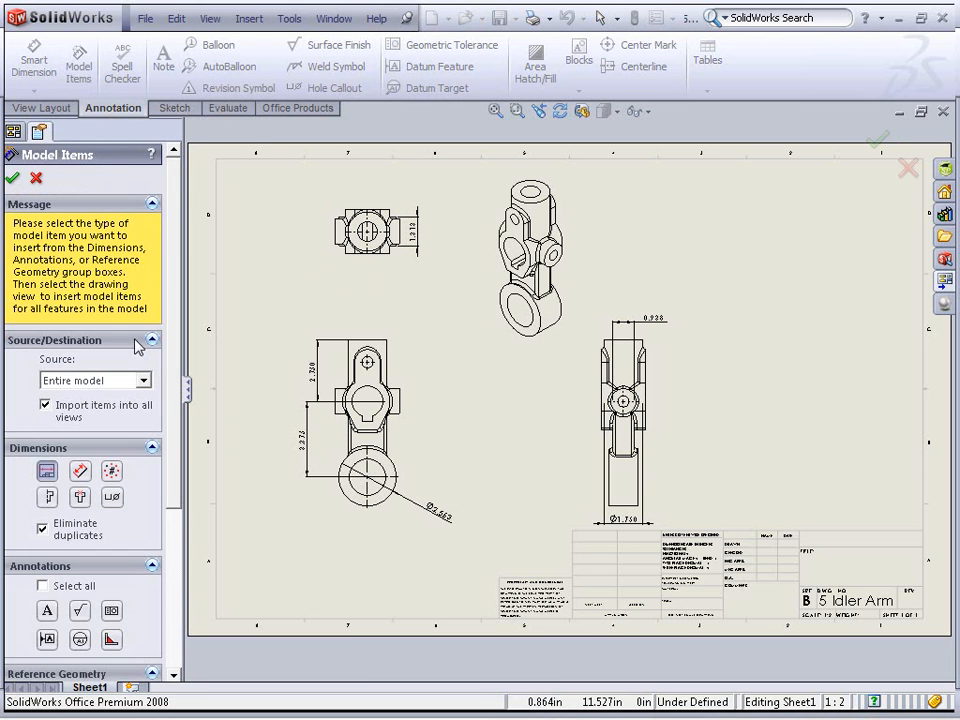
click(12, 179)
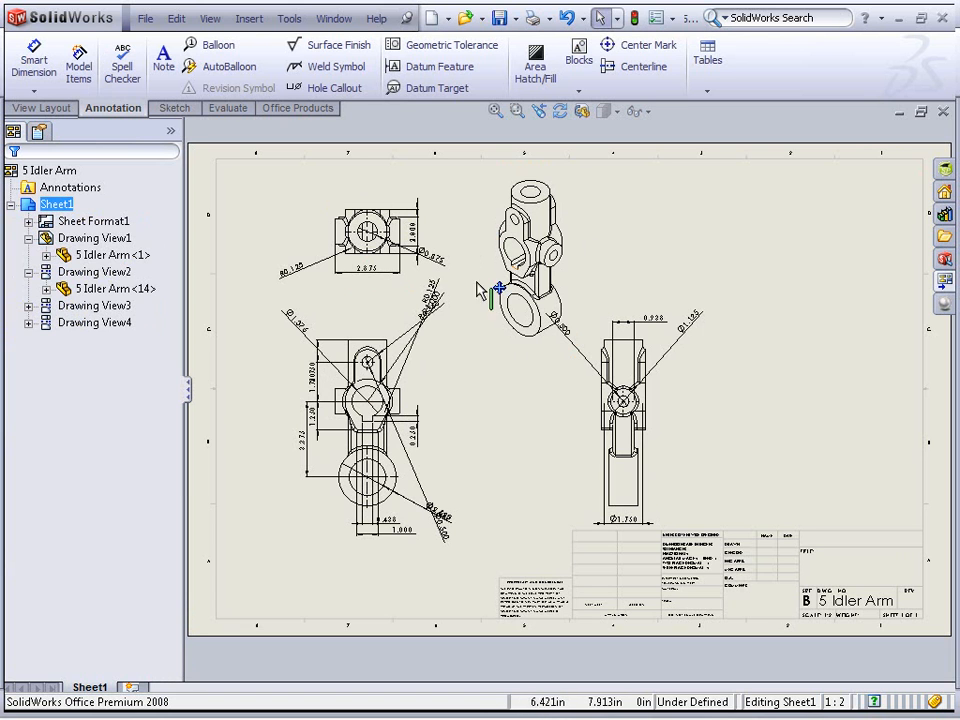
Reposition a front-view dimension and the Ø1.750 dimension in the right view
mouse_move(436, 296)
mouse_down()
mouse_move(451, 323)
mouse_move(438, 302)
mouse_move(399, 296)
mouse_up()
click(531, 484)
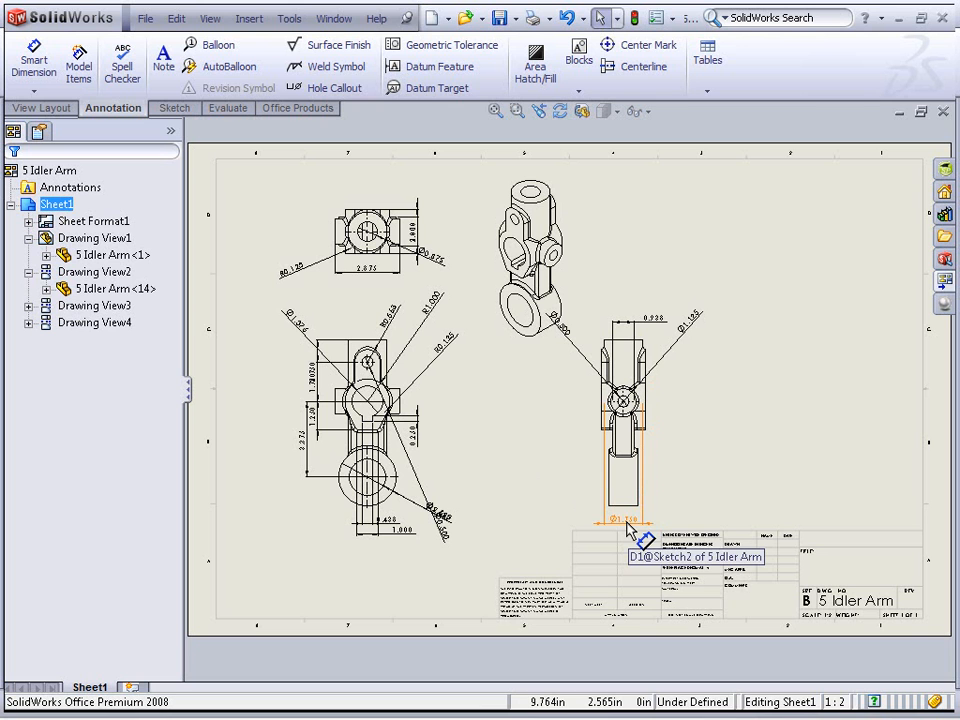
mouse_move(628, 527)
mouse_down()
mouse_move(703, 273)
mouse_move(663, 275)
mouse_move(692, 311)
mouse_move(711, 446)
mouse_move(722, 448)
mouse_up()
Move the Ø1.750 dimension from the right view into the top view
scroll(670, 415, down, 2)
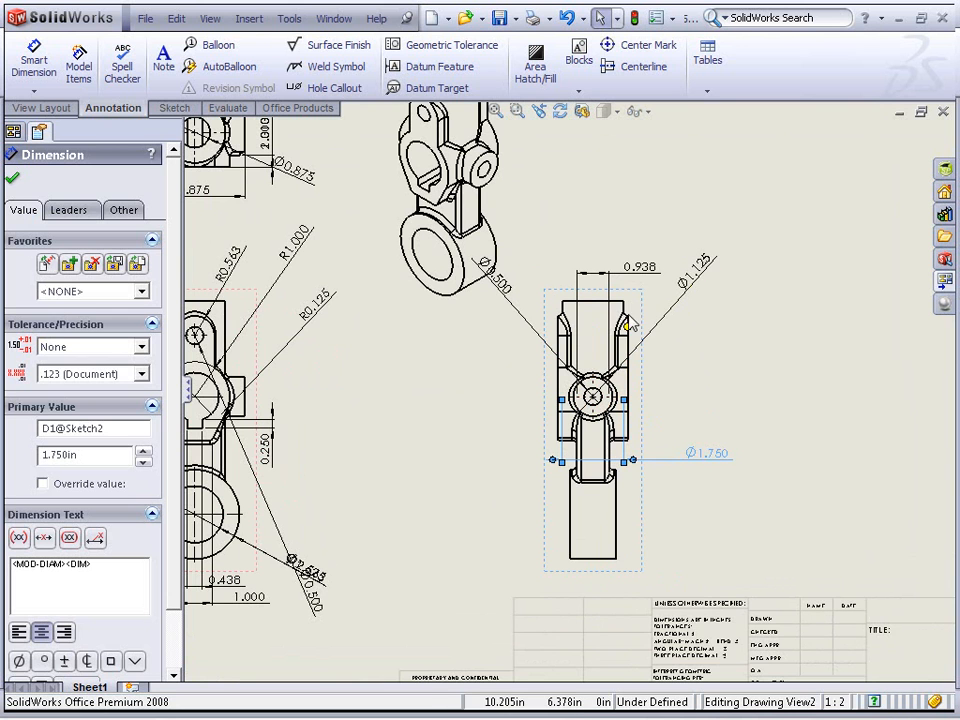
scroll(633, 304, up, 2)
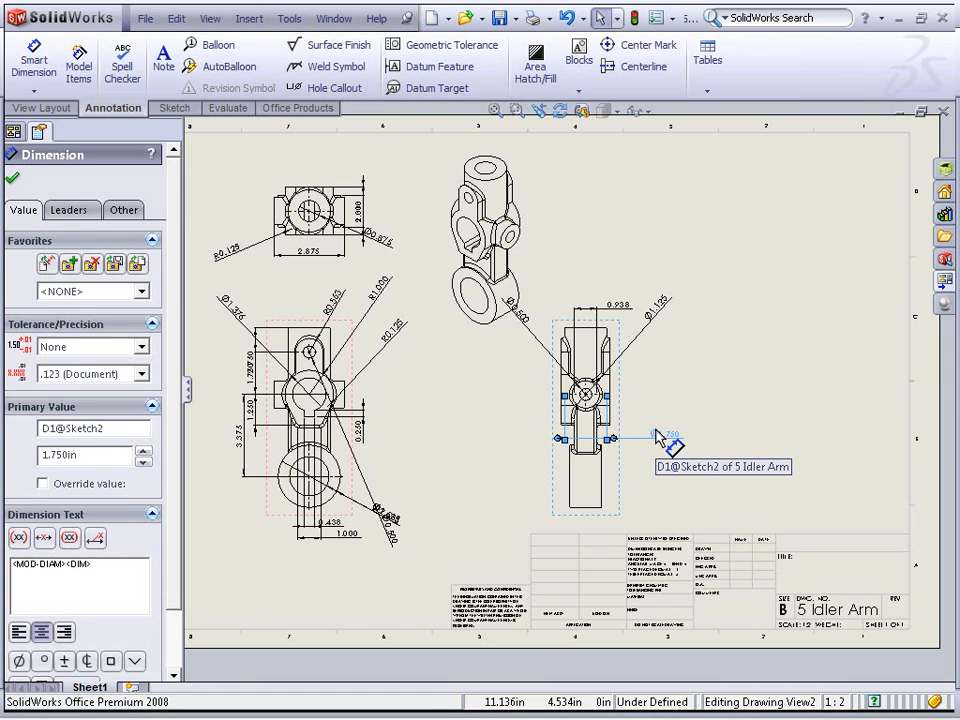
mouse_move(668, 437)
shift+mouse_down()
mouse_move(602, 434)
mouse_move(404, 325)
mouse_move(311, 226)
mouse_move(430, 310)
mouse_move(470, 381)
mouse_move(460, 387)
mouse_move(332, 268)
mouse_move(330, 229)
mouse_move(321, 232)
shift+mouse_up()
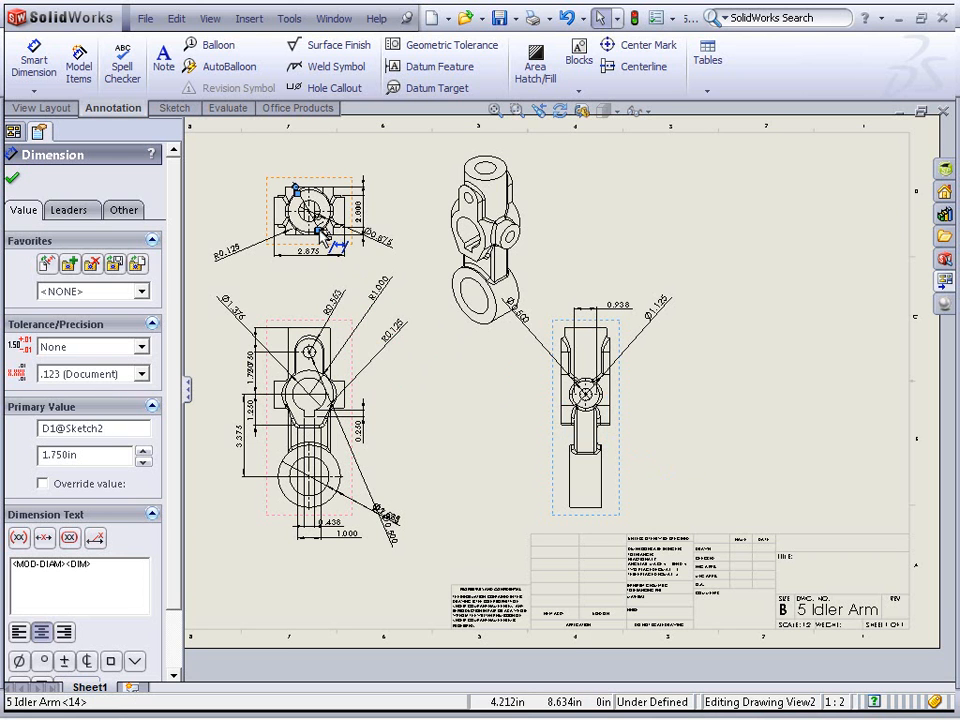
Pull the Ø1.750 dimension clear of the top view and set it to Display As Diameter
click(439, 347)
scroll(315, 215, up, 2)
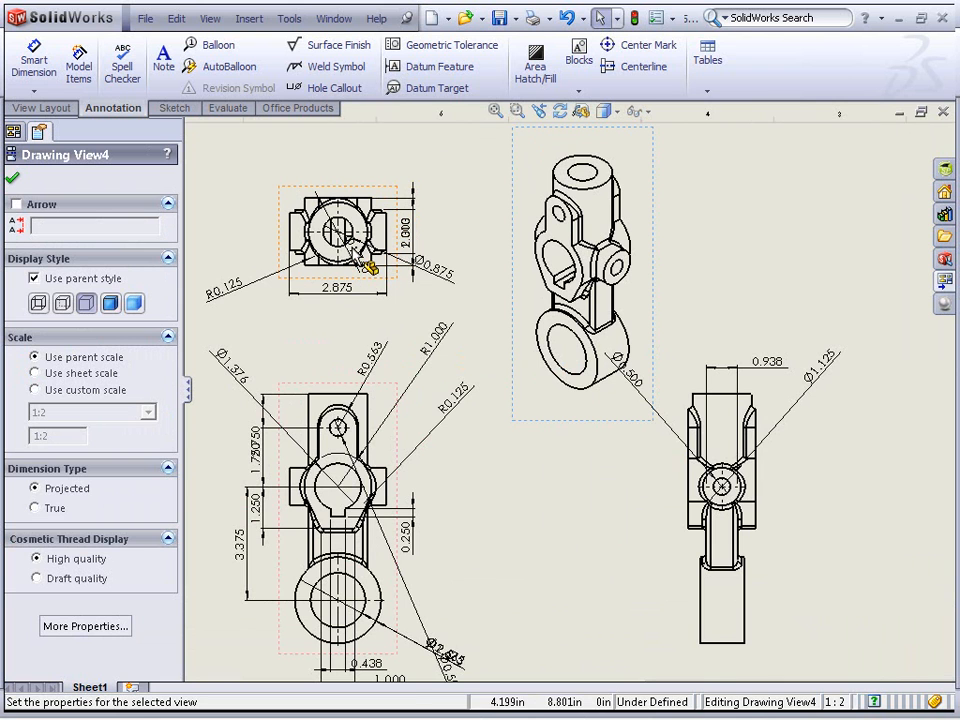
click(376, 222)
drag(377, 274, 476, 170)
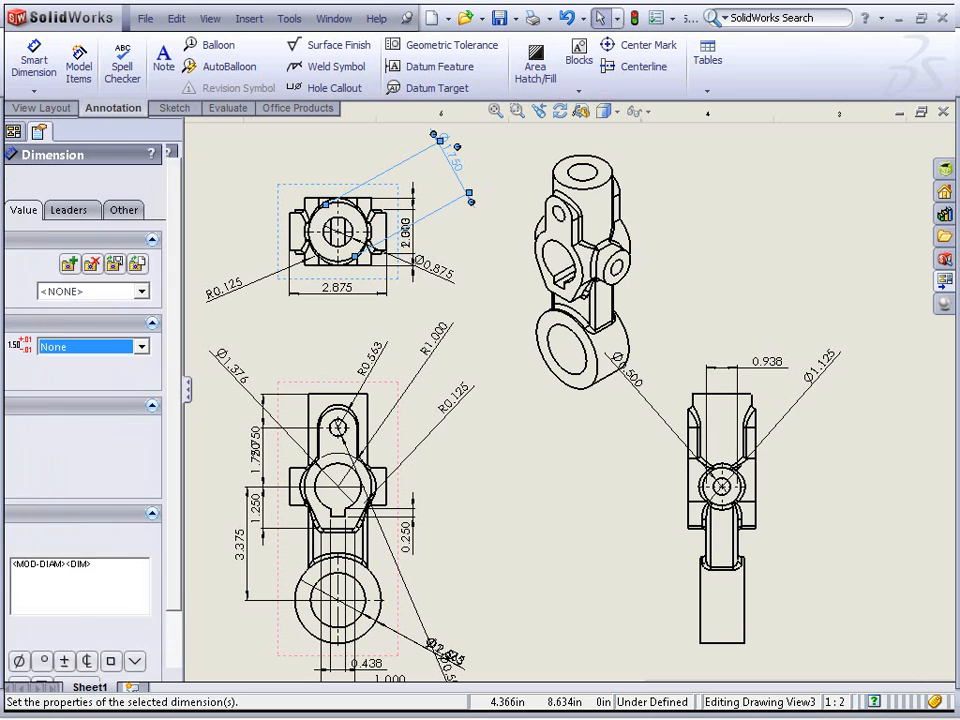
click(485, 253)
click(454, 165)
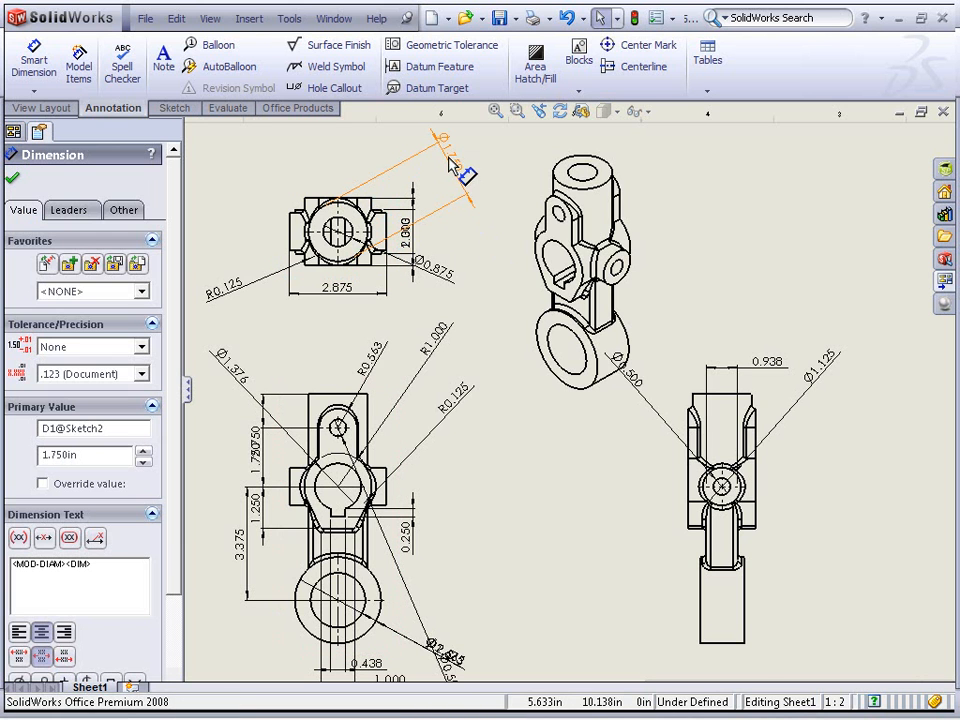
right_click(455, 163)
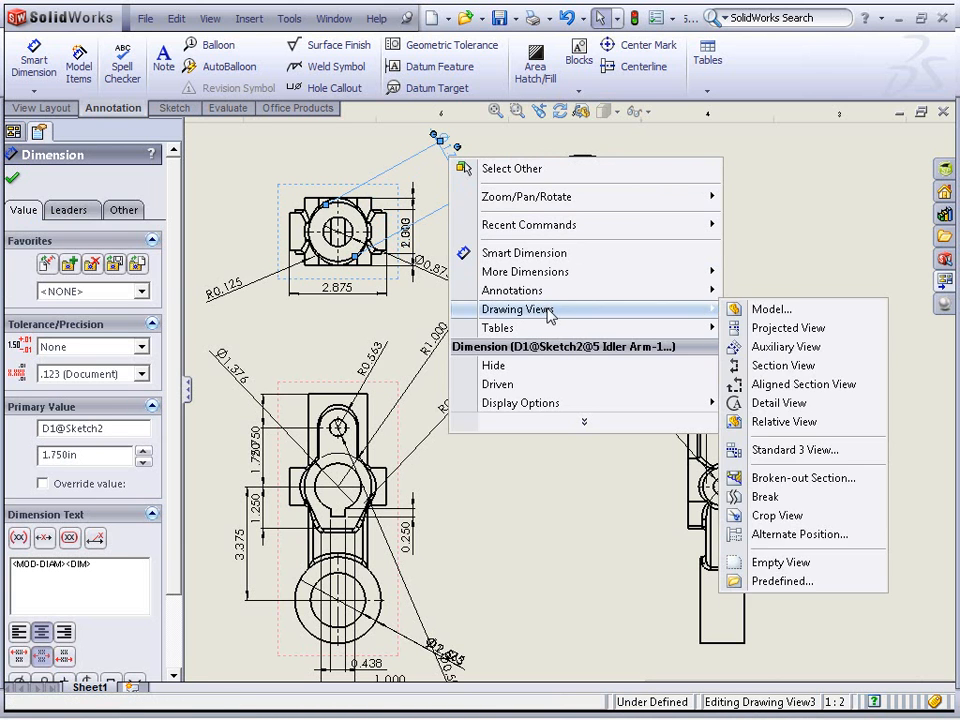
mouse_move(570, 405)
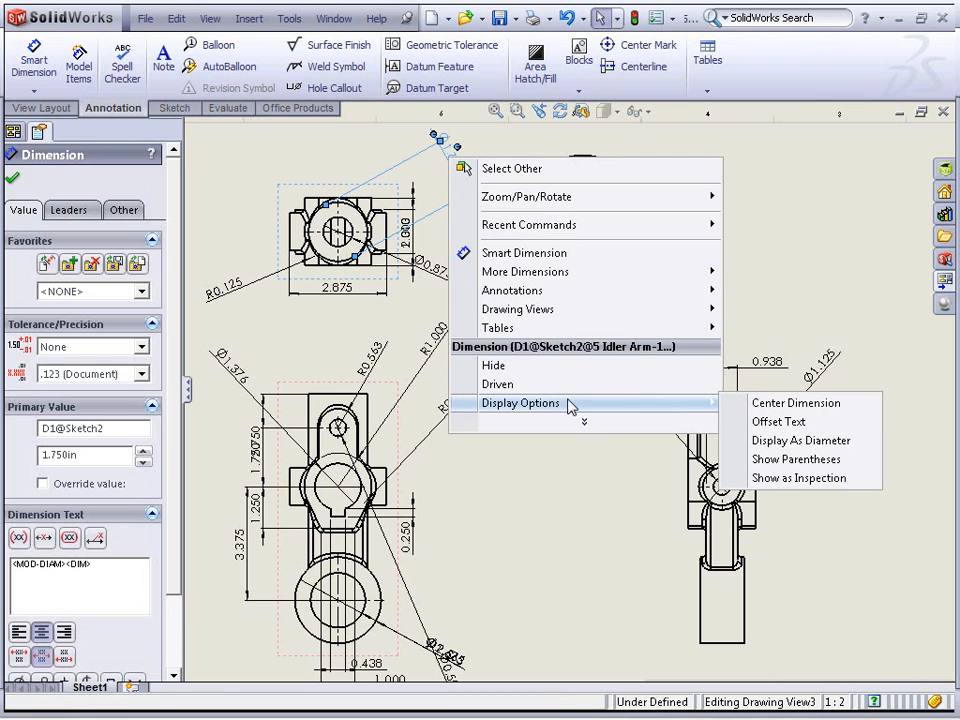
click(814, 441)
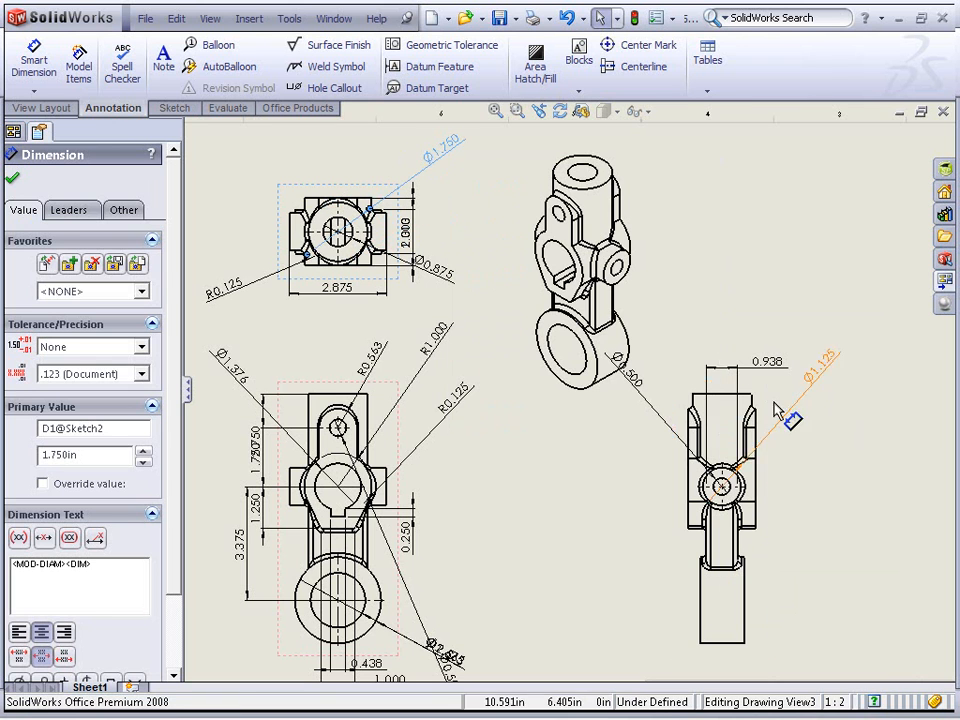
Place the Ø1.750 diameter dimension's text above and left of the top view
click(452, 187)
mouse_move(454, 167)
mouse_down()
mouse_move(313, 157)
mouse_move(258, 190)
mouse_up()
click(333, 158)
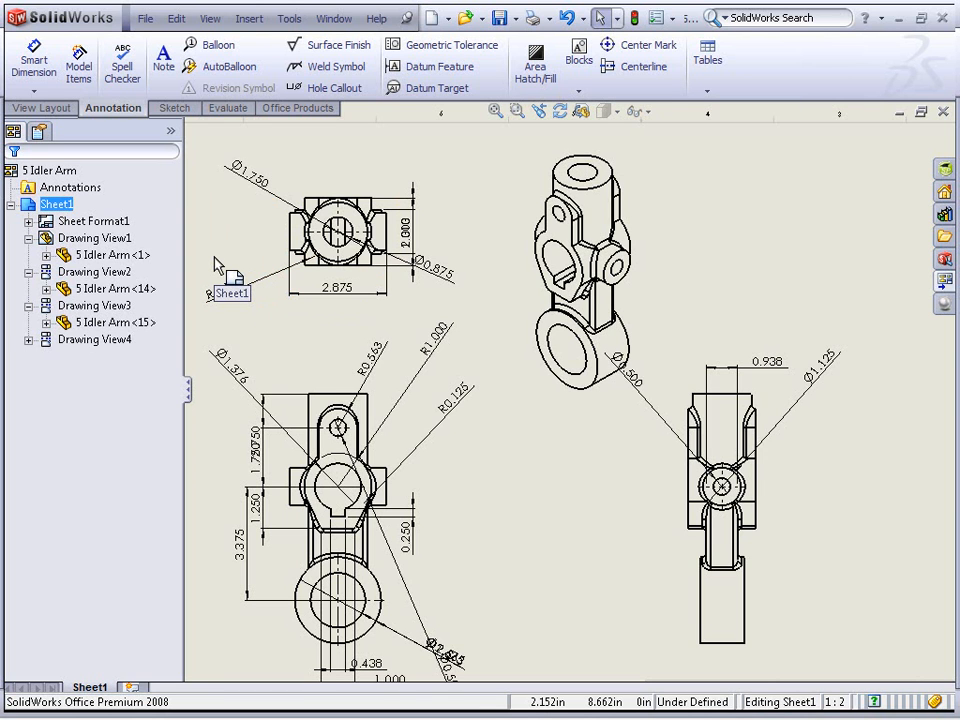
Set the drawing's dimensioning standard to ANSI in the document properties
click(655, 19)
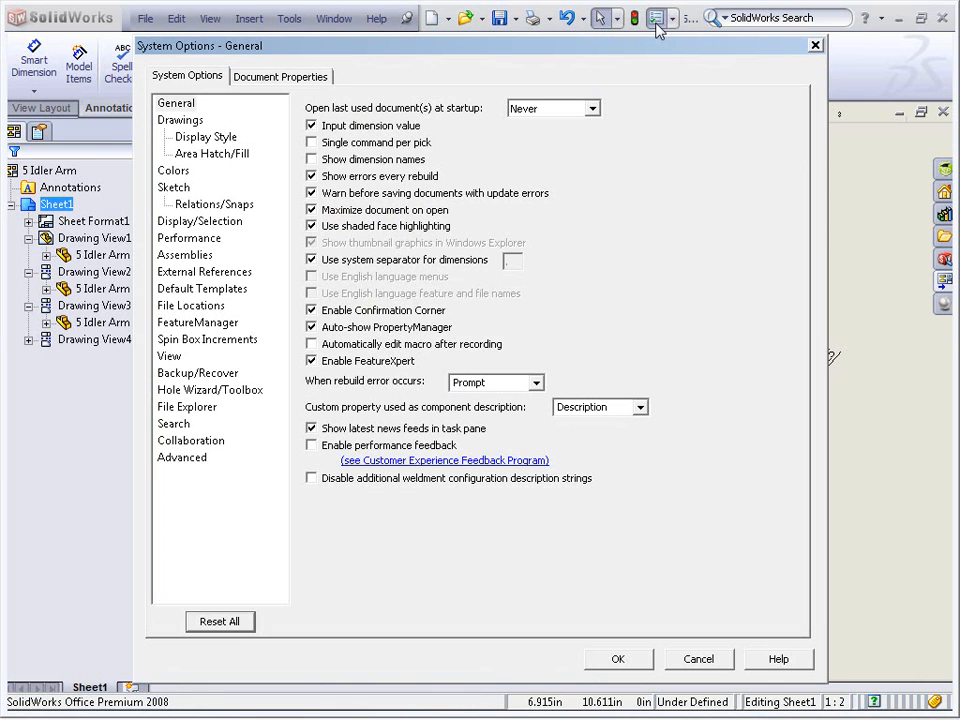
click(308, 80)
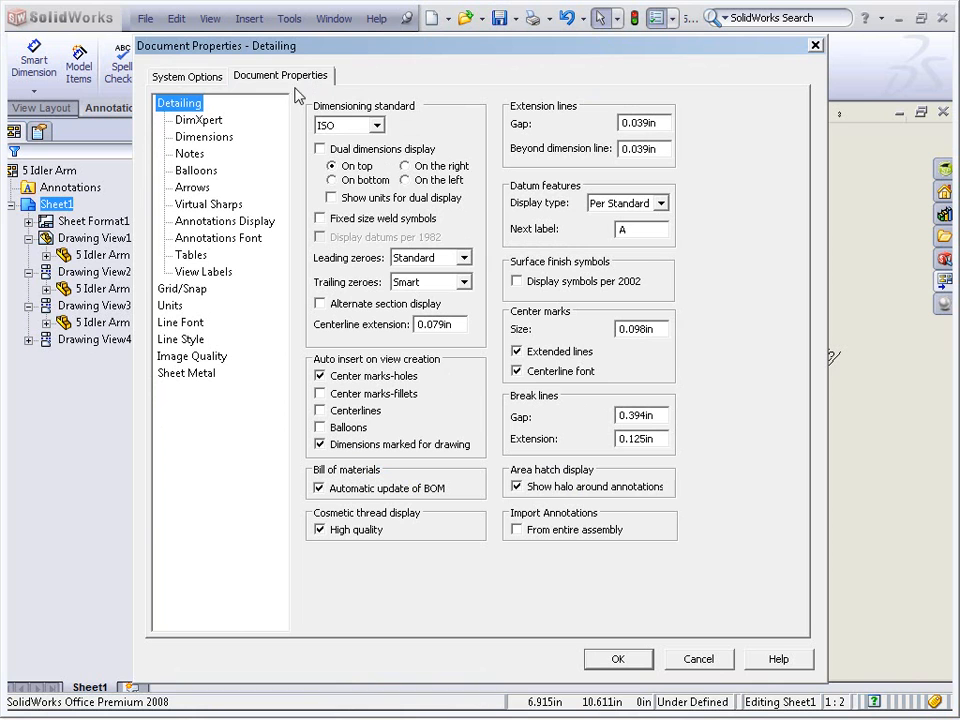
click(376, 125)
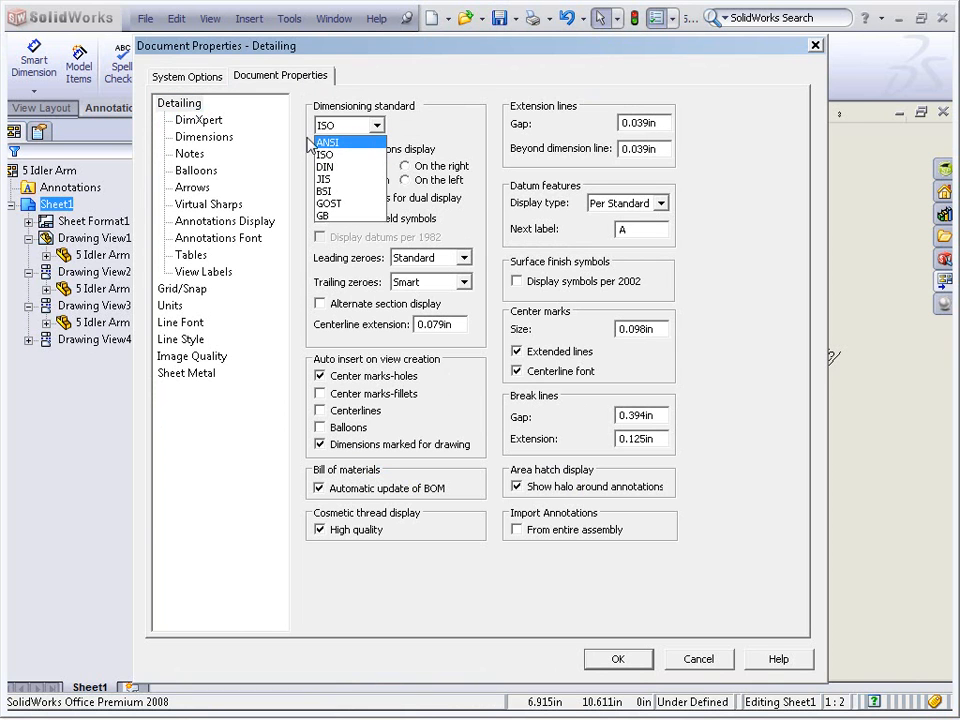
click(366, 143)
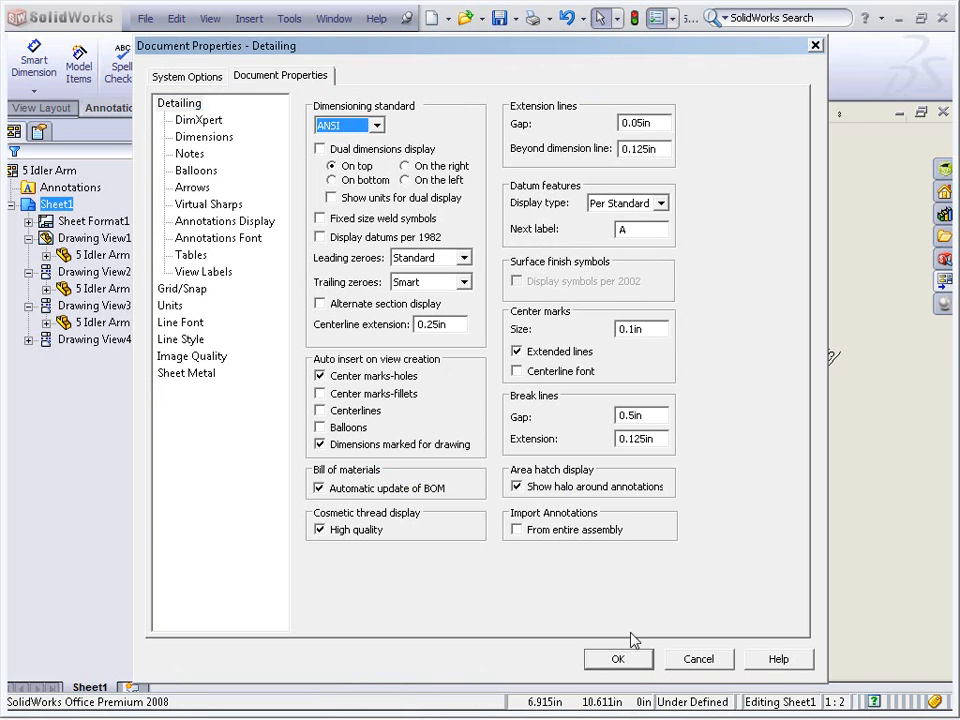
click(628, 660)
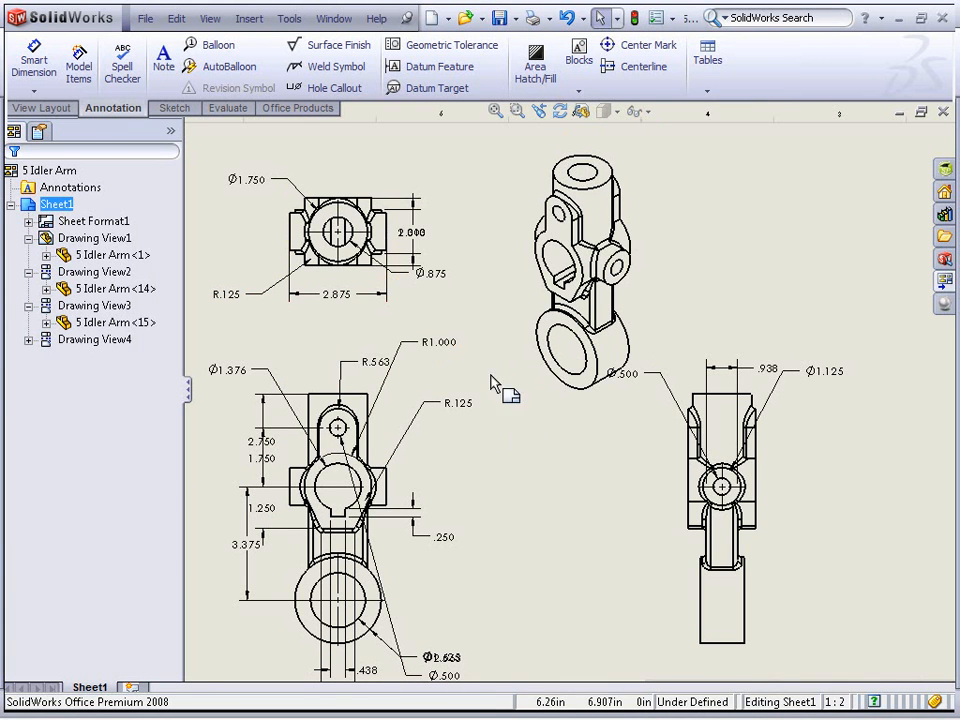
Drag the overlapping height dimension clear of the 2.000 dimension, to the right of the top view
drag(424, 235, 463, 241)
click(482, 308)
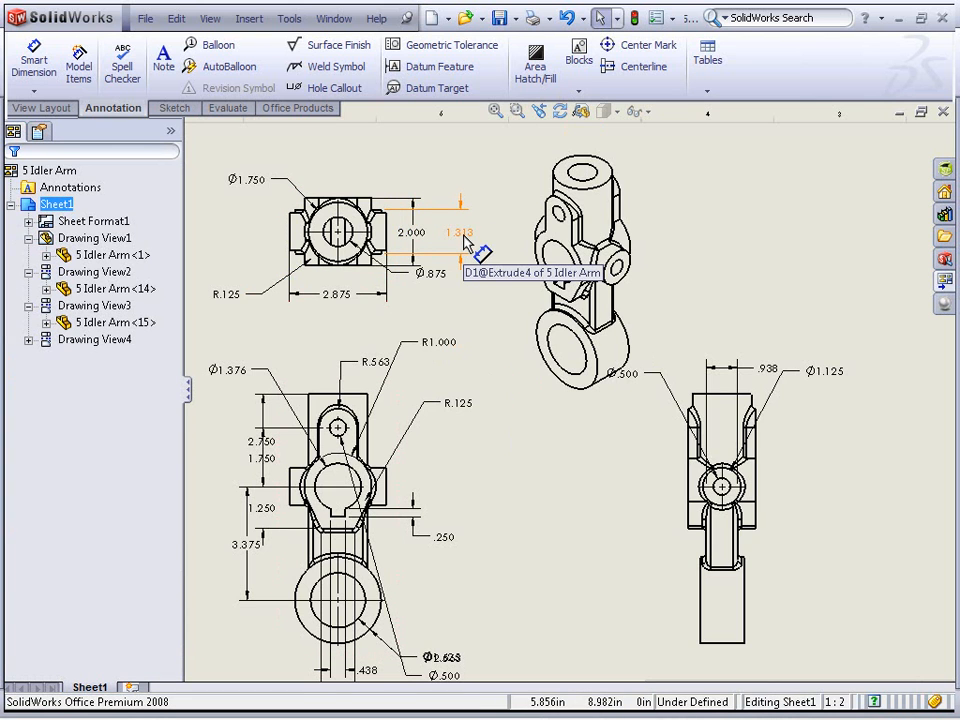
click(413, 240)
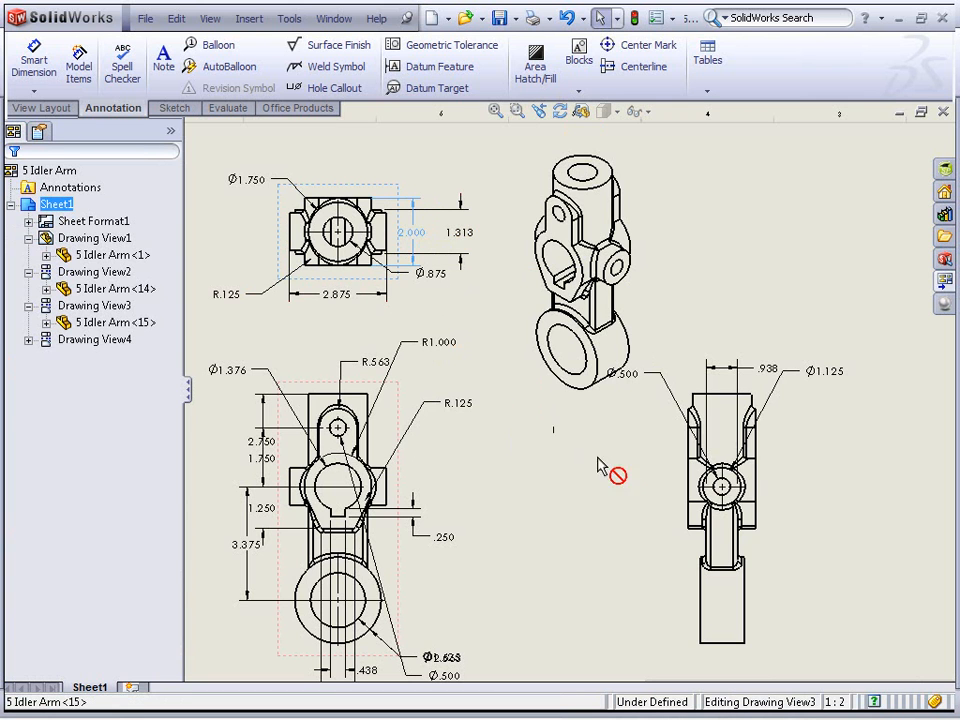
Move the 2.000 width dimension so it sits below the right view
shift+drag(724, 543, 754, 681)
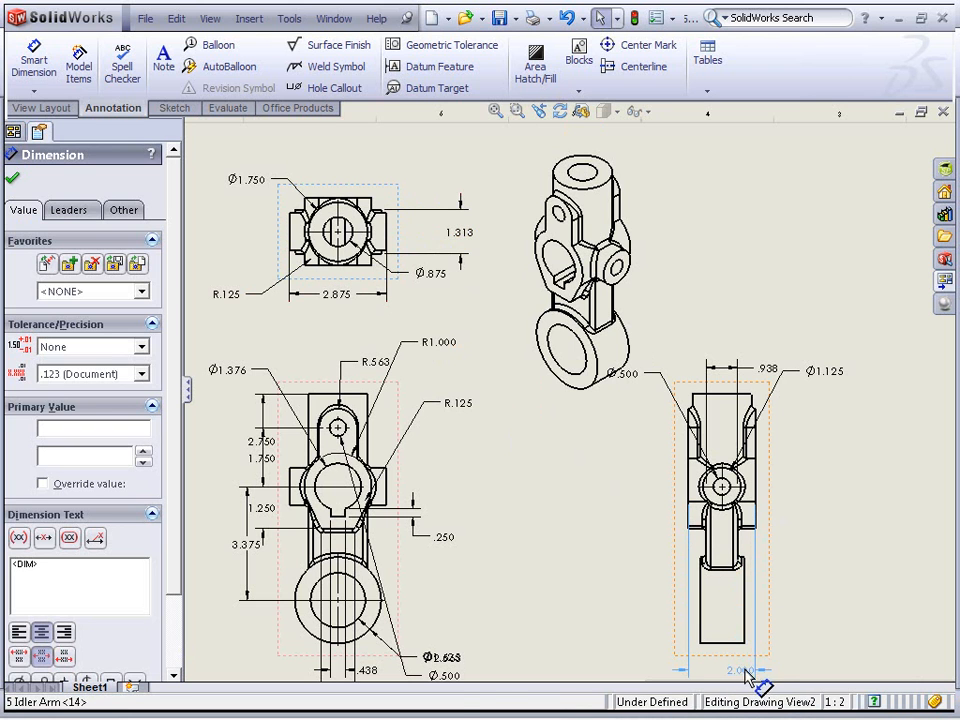
click(800, 603)
middle_drag(801, 606, 784, 551)
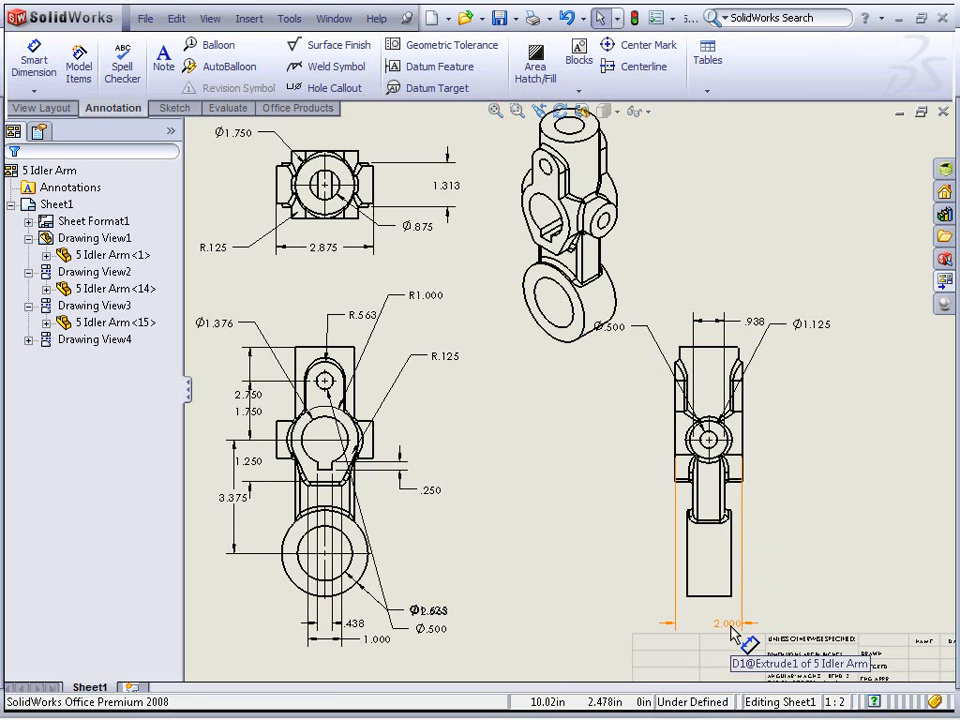
Try moving the right view's 2.000 dimension, then place the top view's 2.000 dimension on the view's left side
mouse_move(731, 627)
shift+mouse_down()
mouse_move(663, 589)
mouse_move(622, 535)
mouse_move(593, 490)
mouse_move(596, 444)
shift+mouse_up()
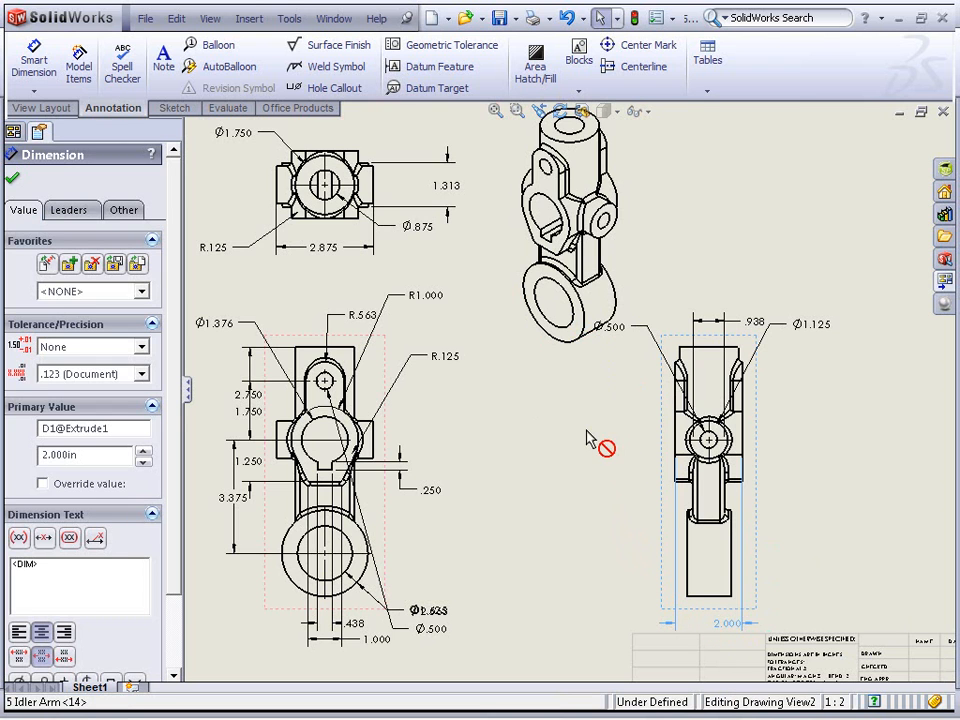
ctrl+drag(338, 221, 217, 181)
click(563, 465)
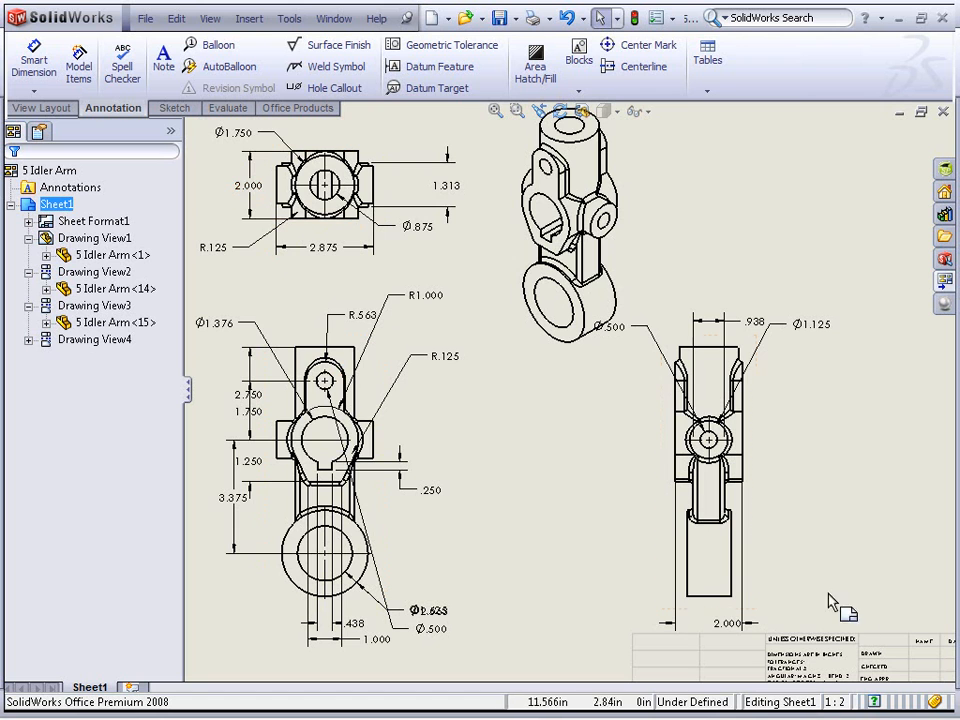
Display the 2.000 dimension under the right view with parentheses as a reference dimension
click(724, 626)
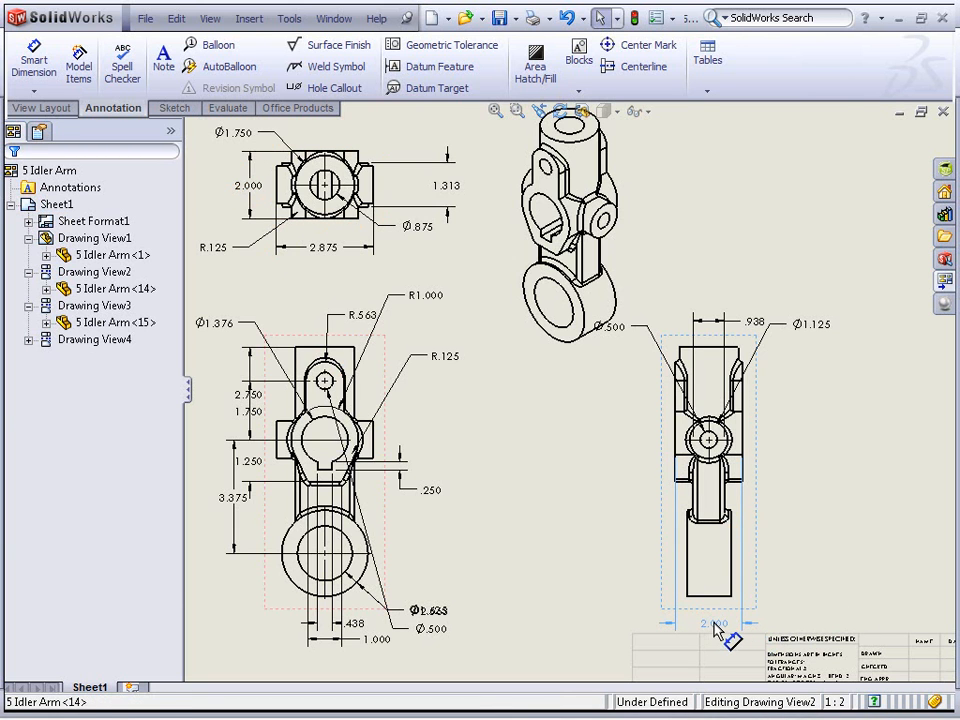
click(828, 550)
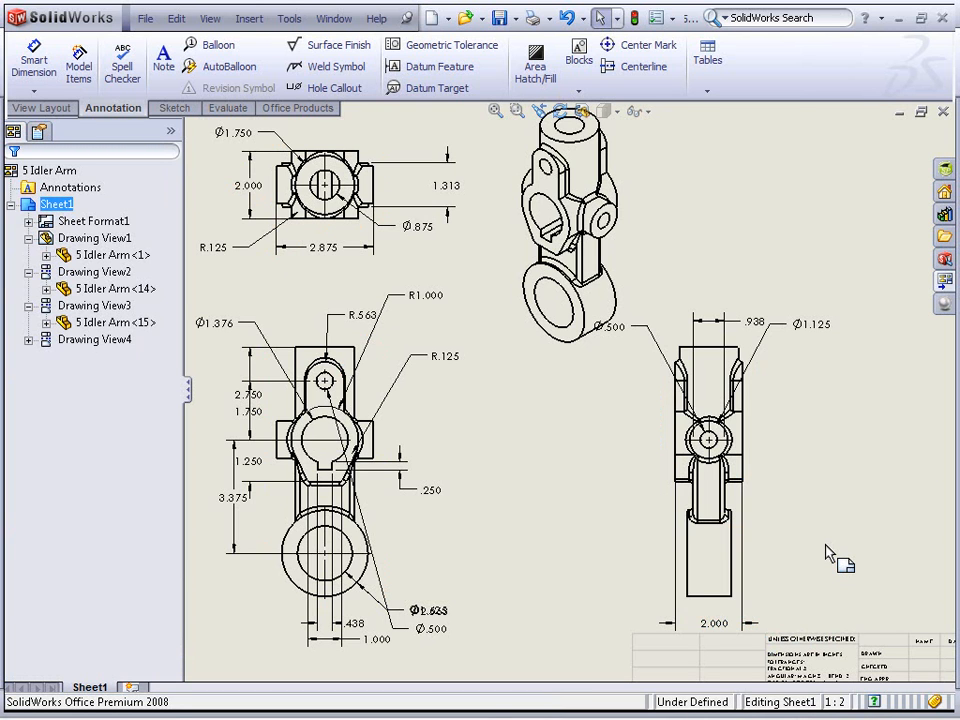
right_click(724, 634)
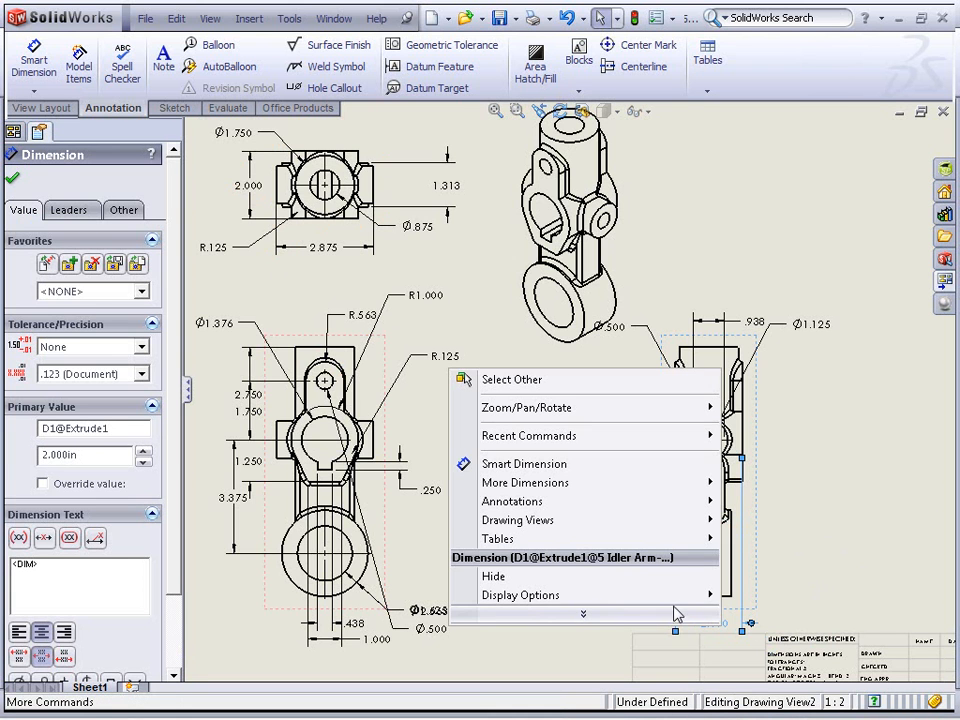
mouse_move(705, 596)
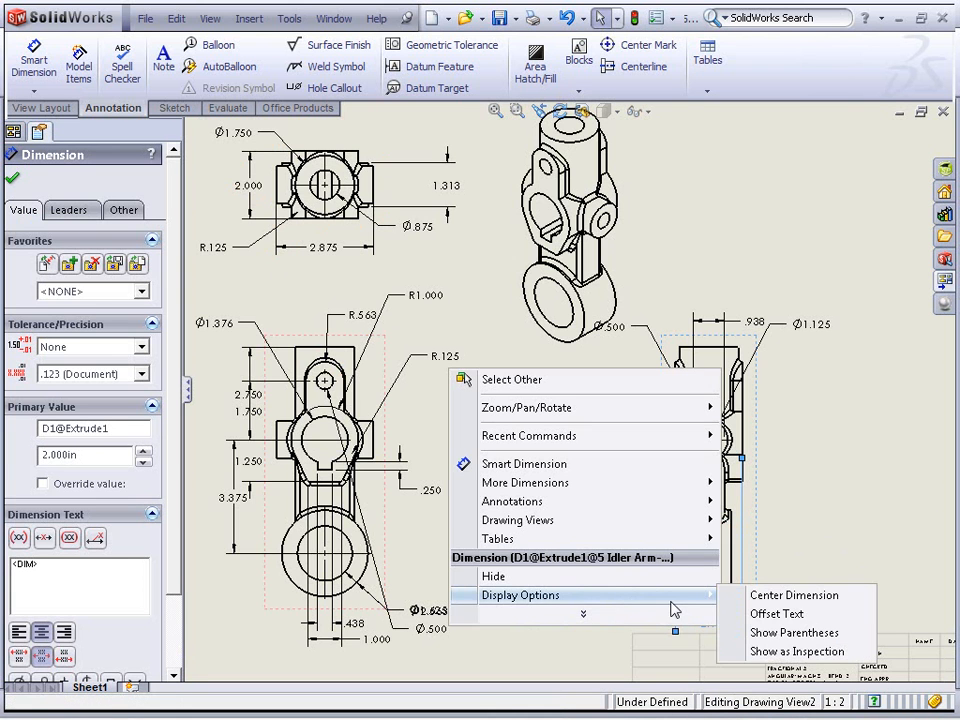
click(825, 636)
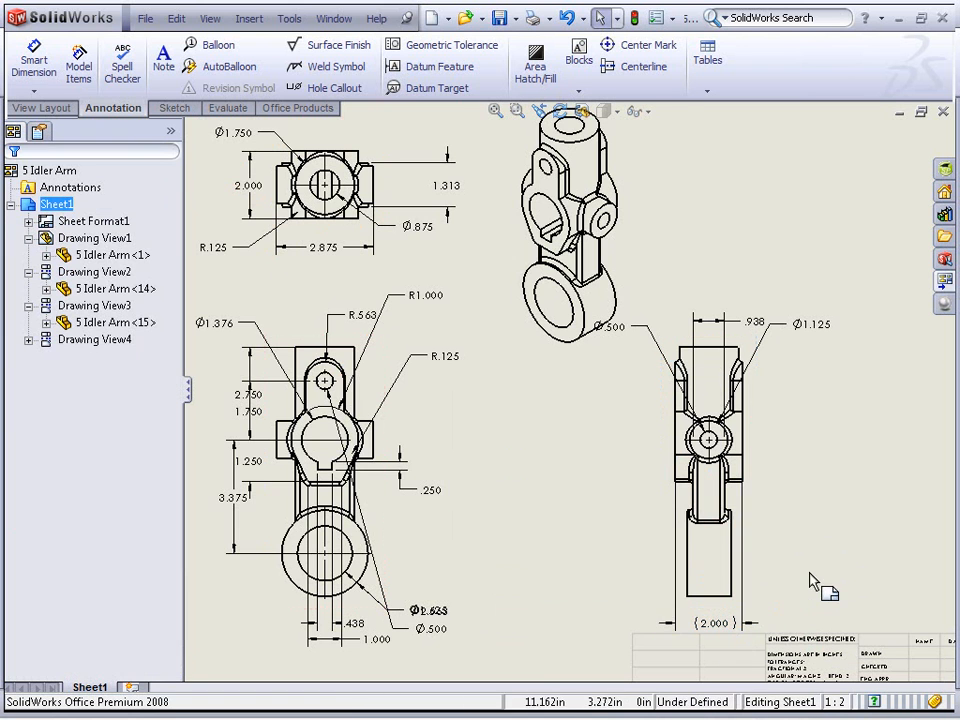
click(714, 625)
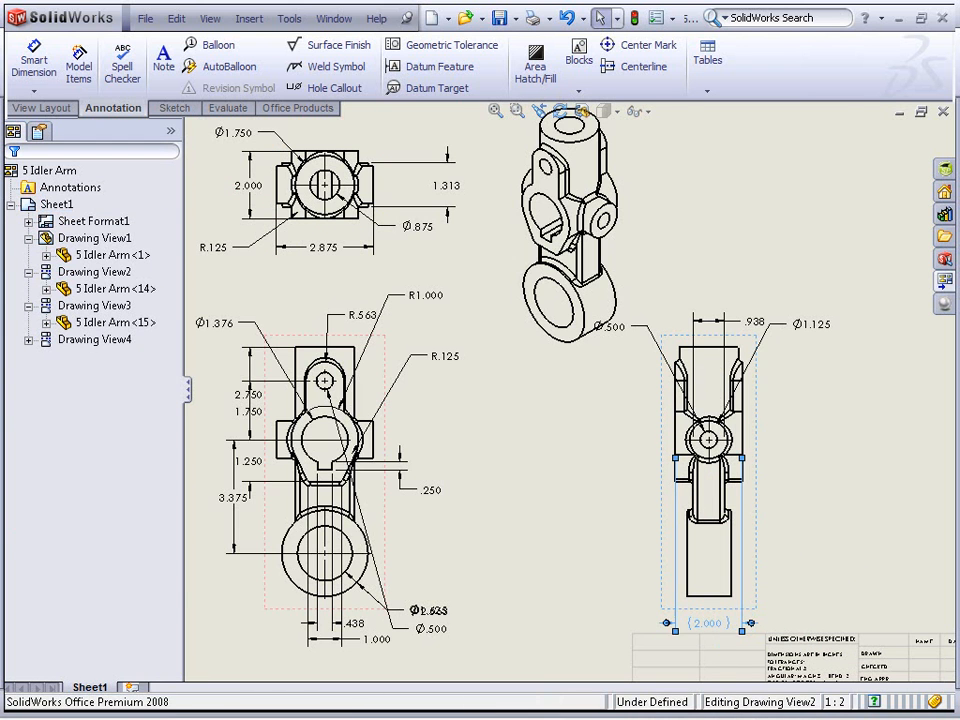
click(843, 591)
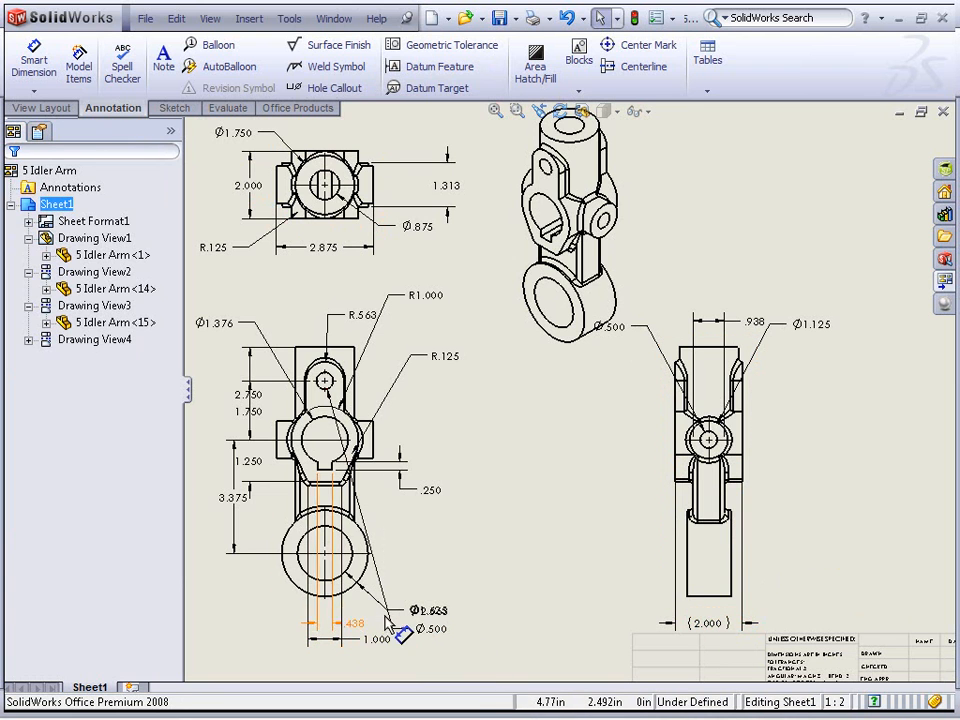
Move the 1.000 and .438 dimensions up inside the front view's outline
mouse_move(377, 639)
mouse_down()
mouse_move(422, 579)
mouse_move(418, 505)
mouse_up()
drag(347, 625, 394, 536)
click(507, 549)
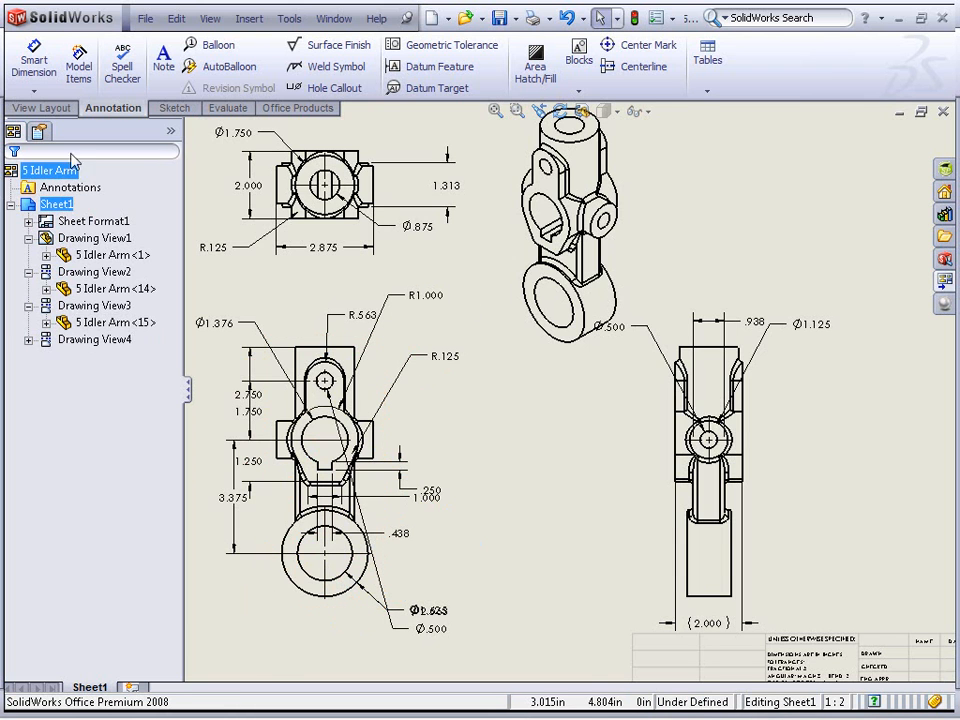
Add a vertical dimension from the front view's top edge to the lower boss circle, placed right of the view
click(55, 57)
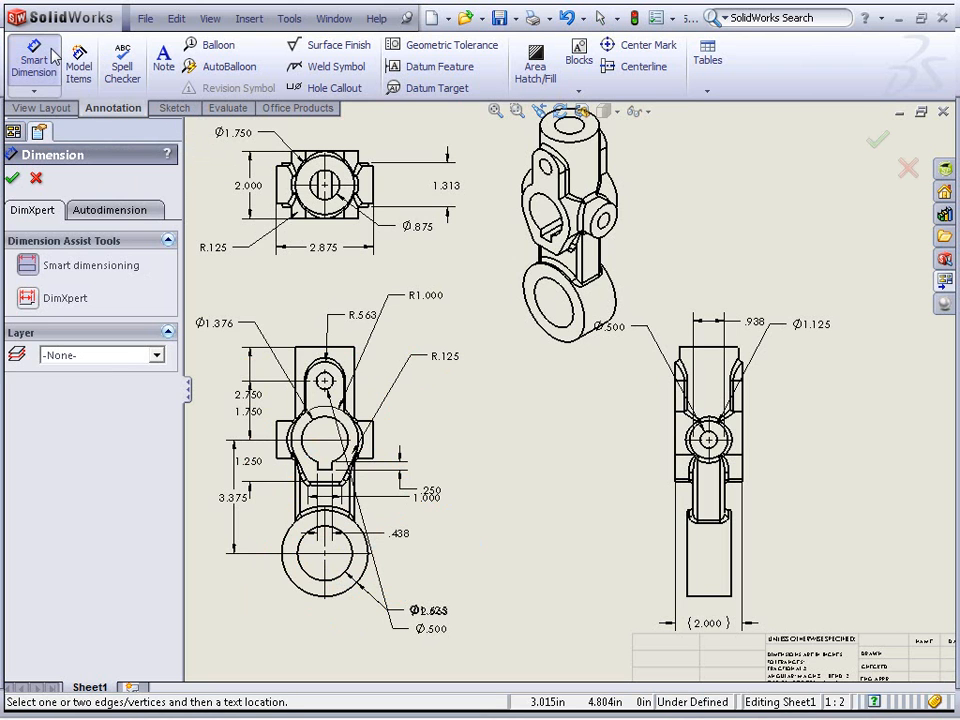
click(322, 363)
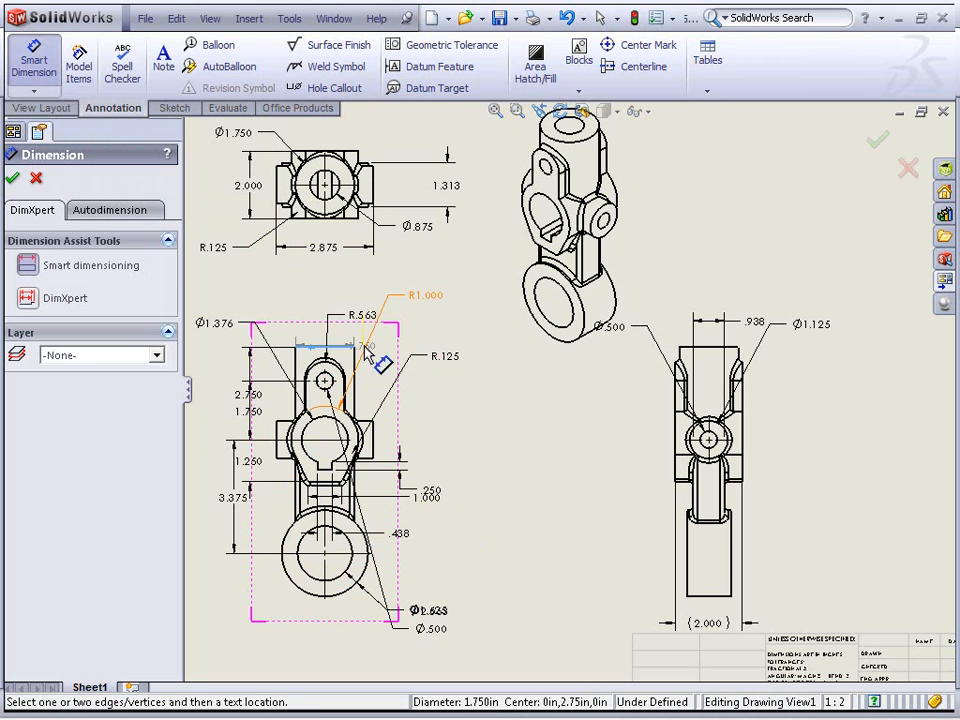
click(340, 600)
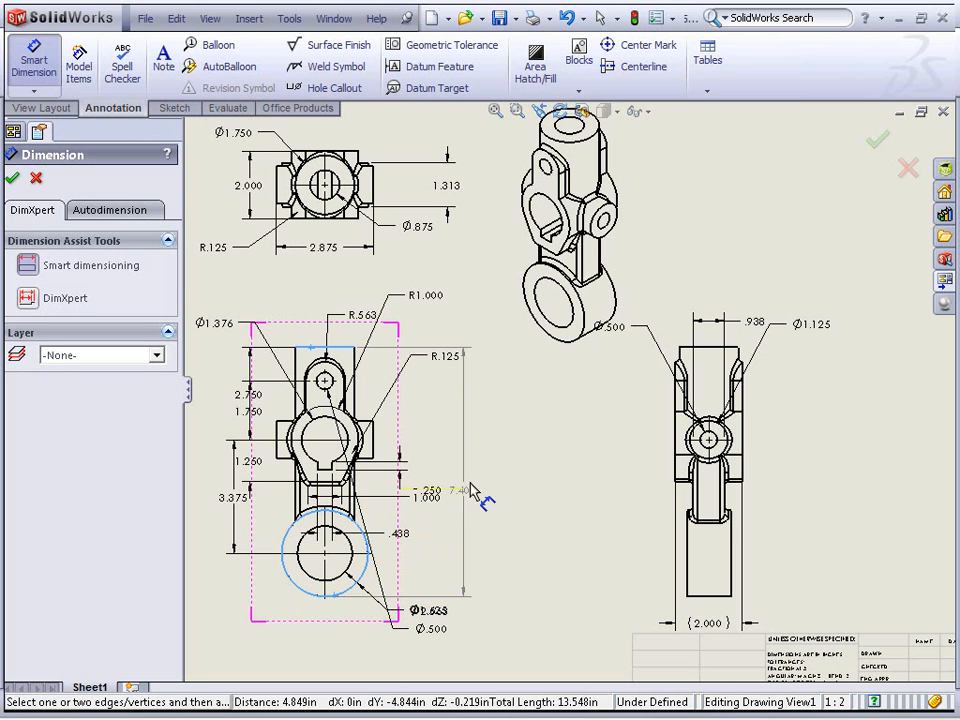
click(488, 478)
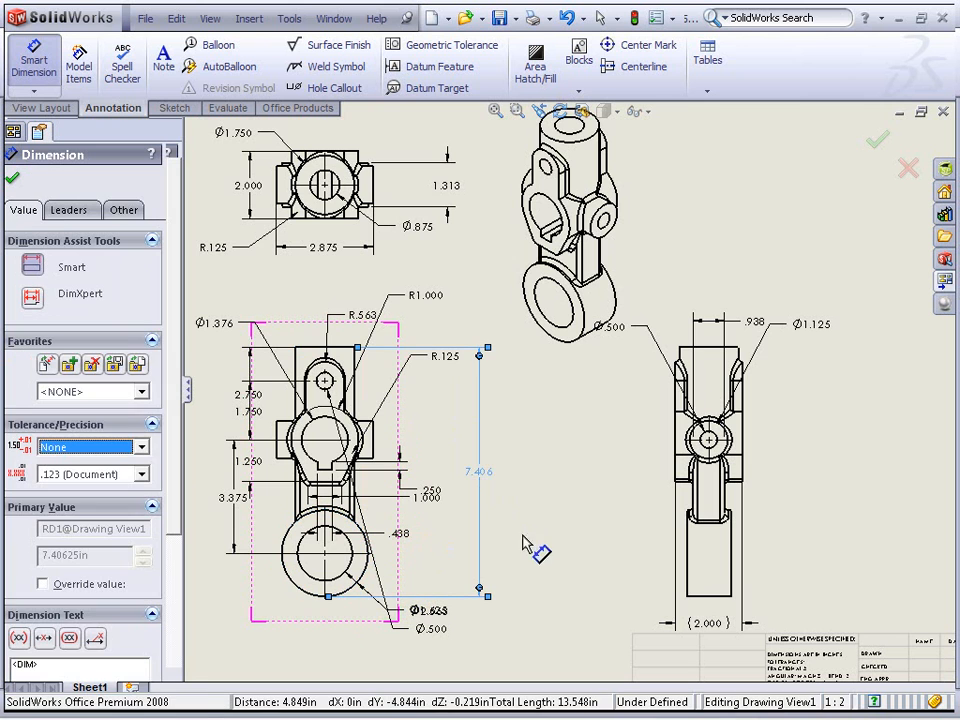
click(507, 553)
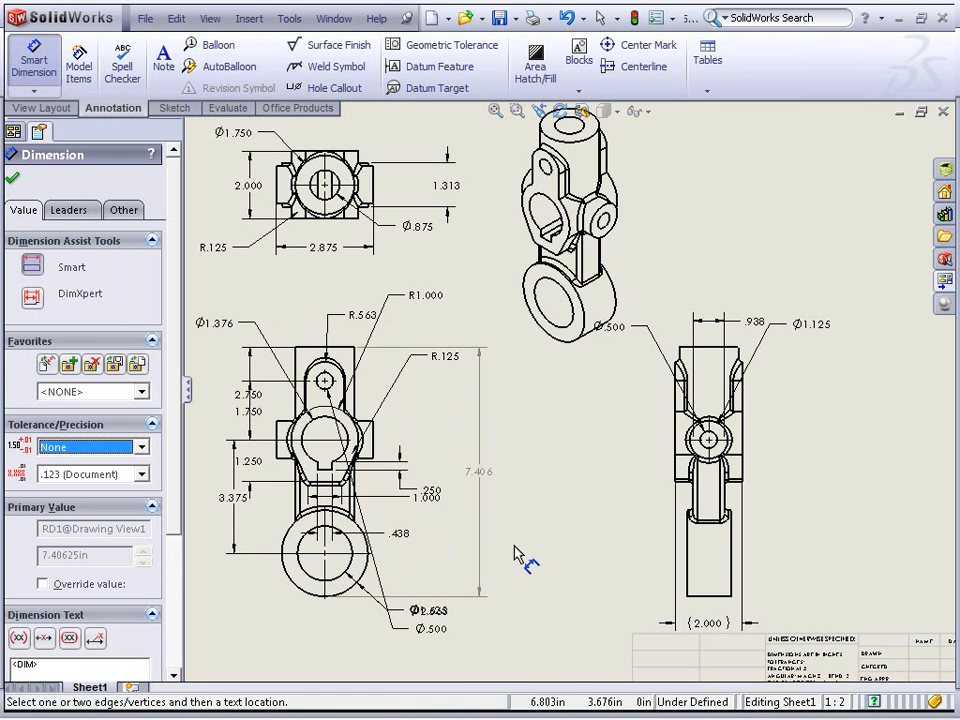
scroll(512, 543, down, 2)
middle_drag(510, 510, 489, 493)
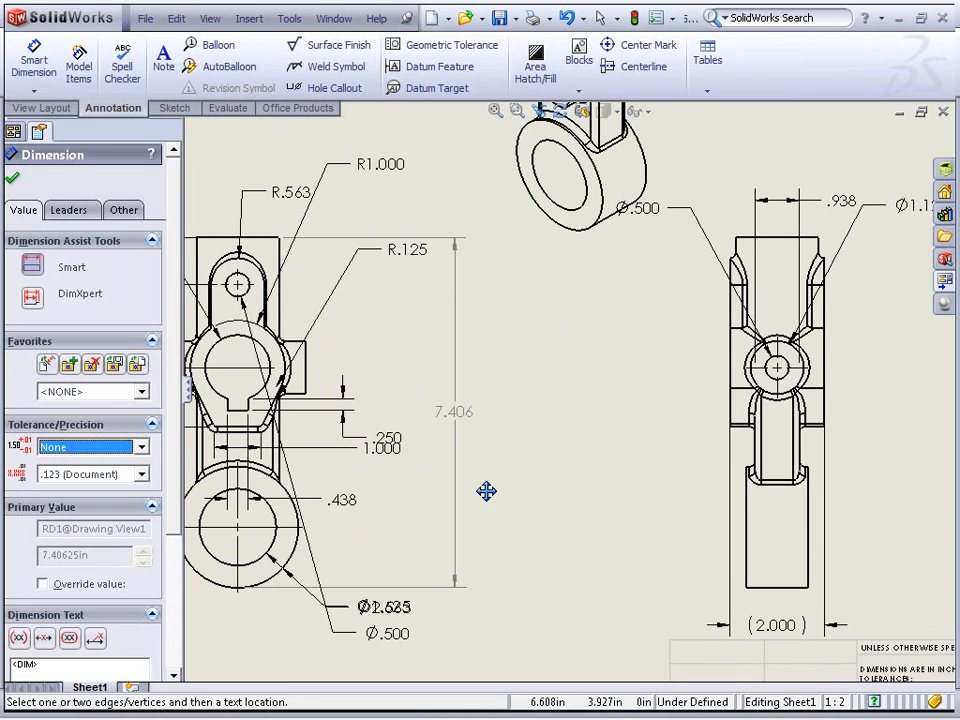
key(Escape)
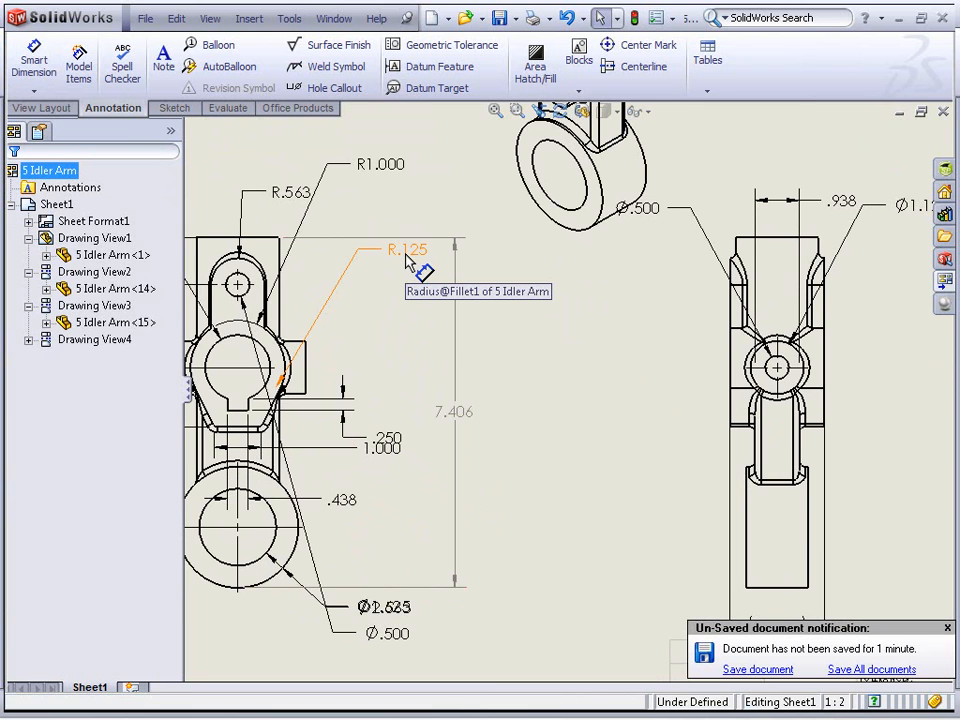
Try setting the R.125 fillet radius to 0.325 in and rebuilding, then restore the original value
double_click(408, 252)
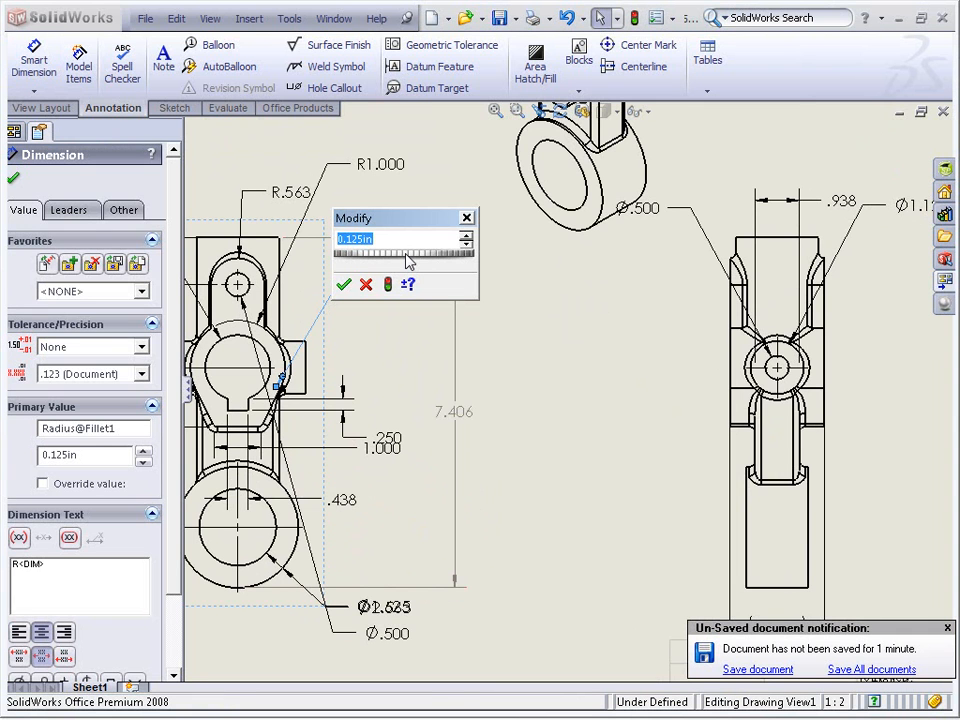
scroll(407, 258, up, 2)
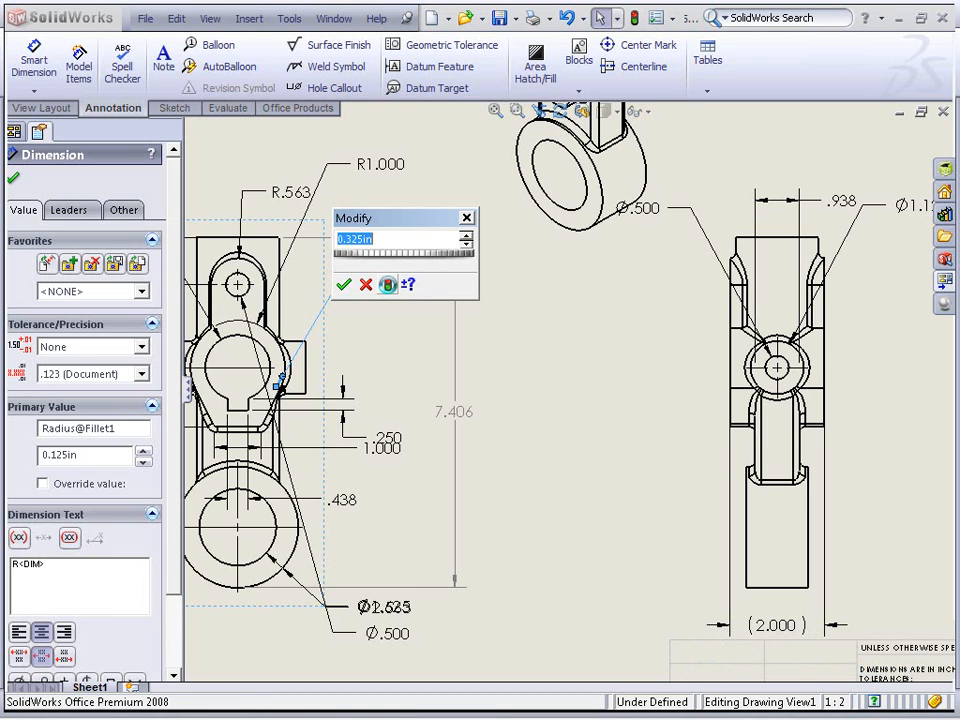
click(388, 284)
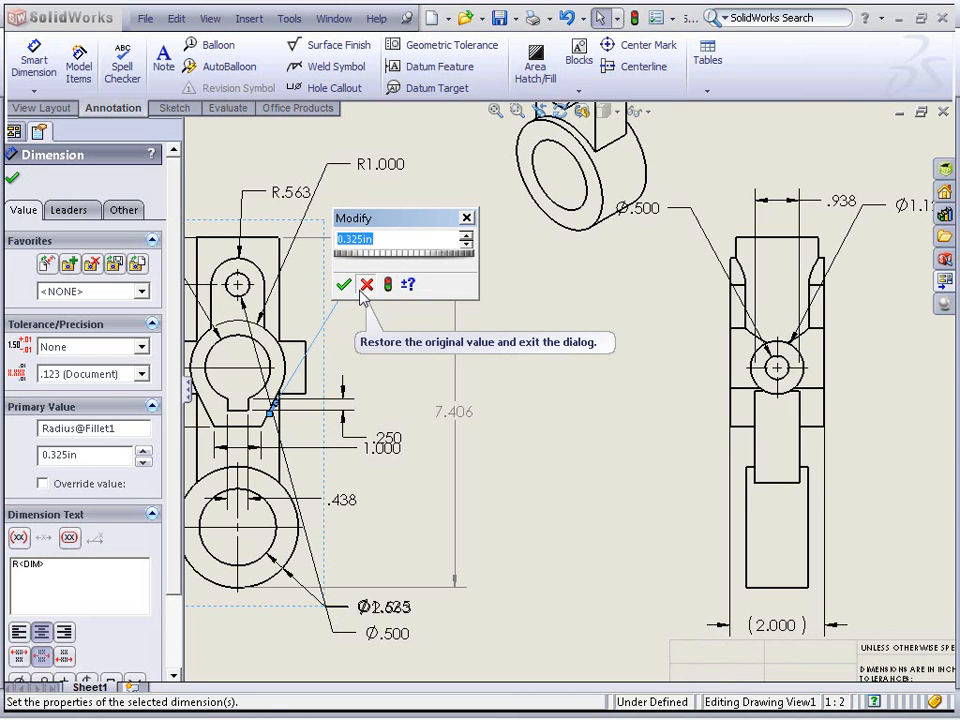
click(366, 286)
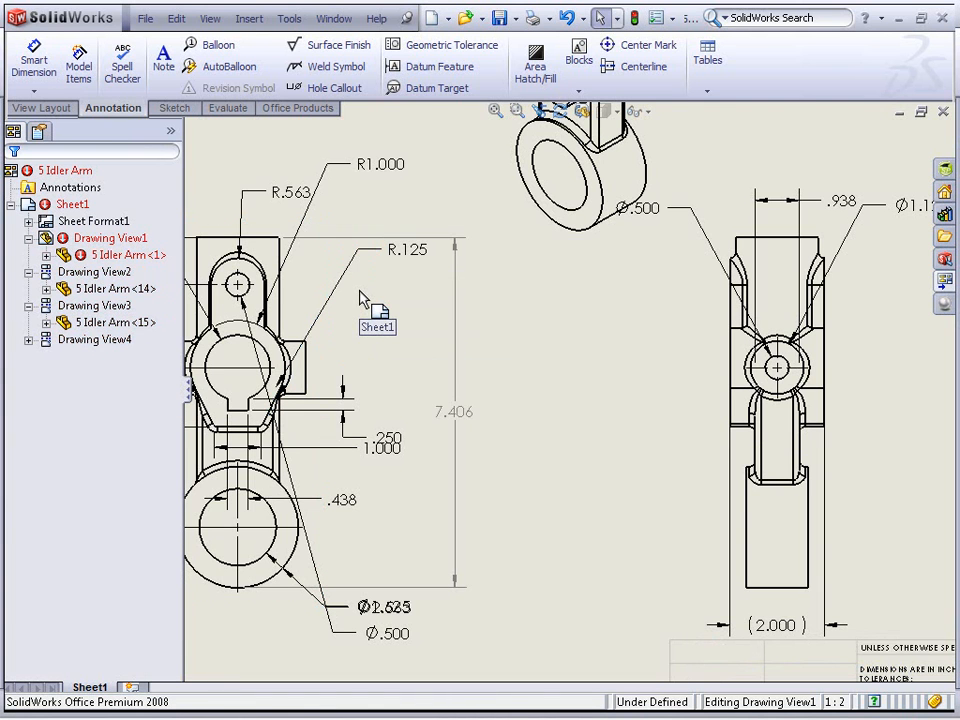
Dimension from the front view's top edge to the lower boss circle's center, placing the dimension right of the view
click(46, 76)
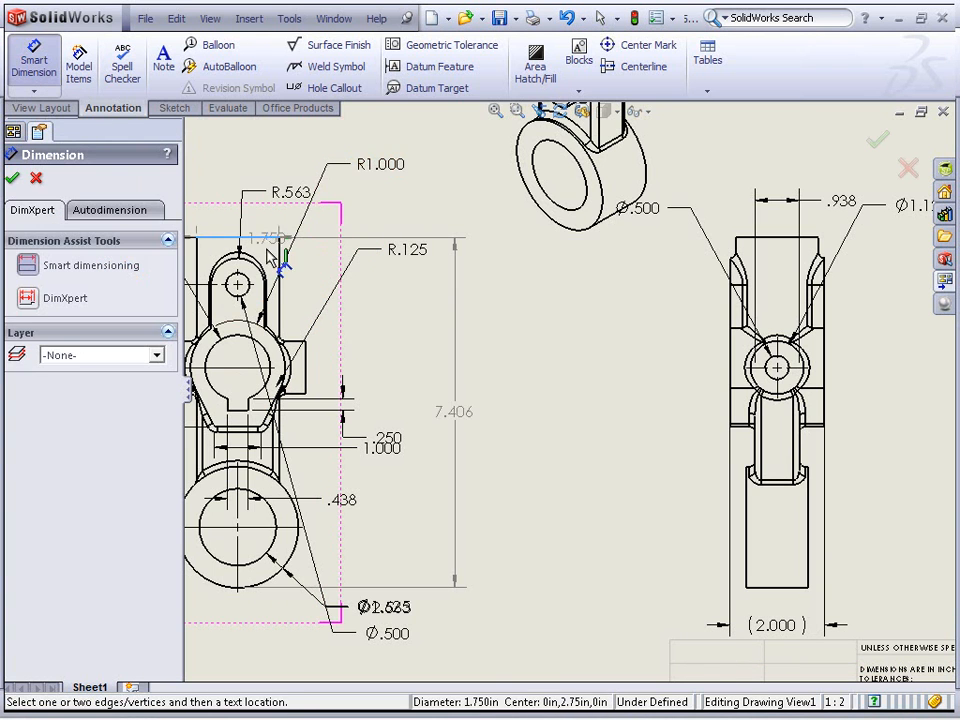
click(296, 556)
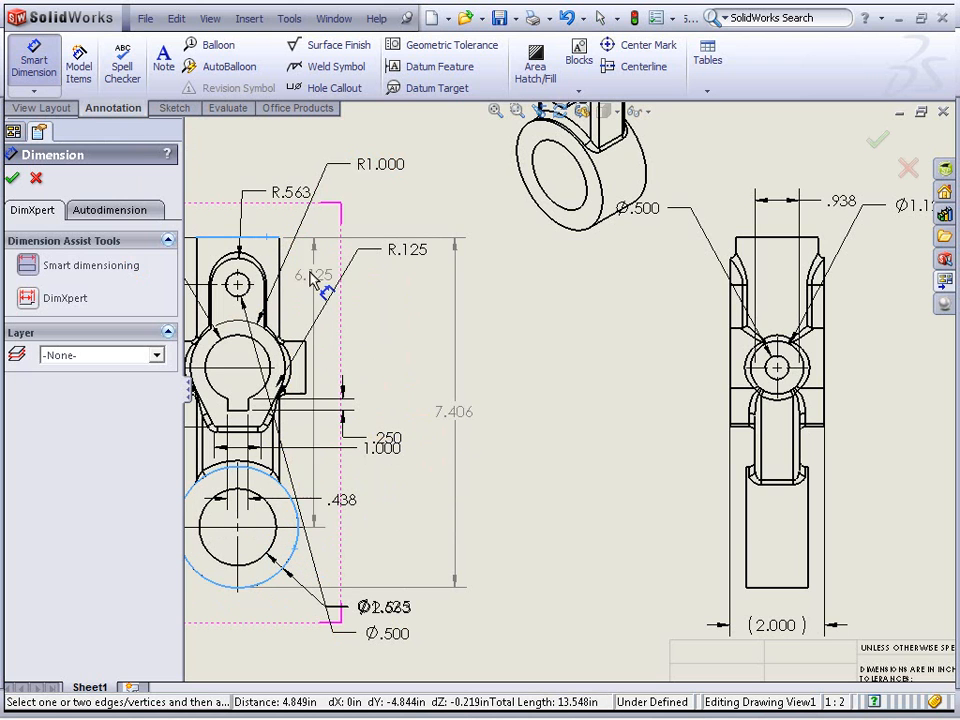
click(268, 240)
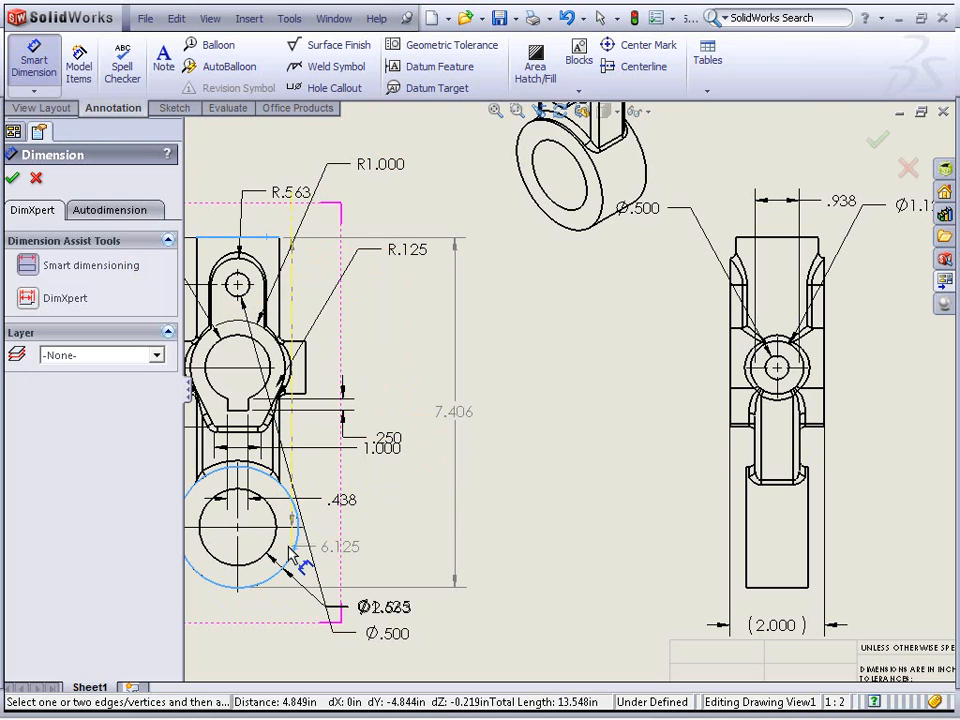
click(430, 468)
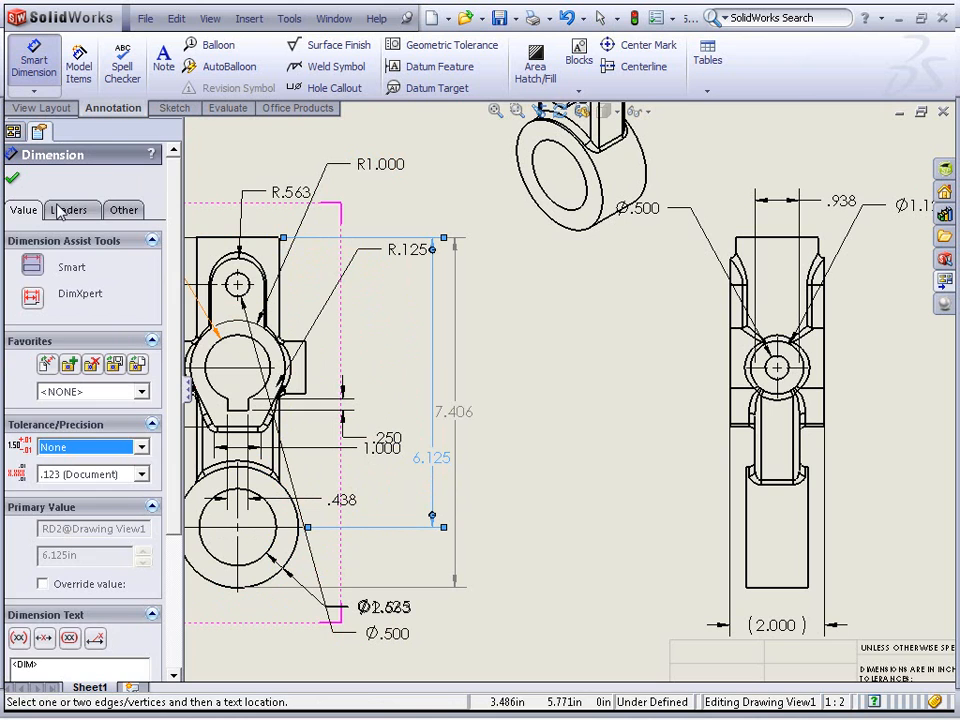
Try the Min and Max arc conditions on the new dimension, then return it to Center and confirm
click(67, 210)
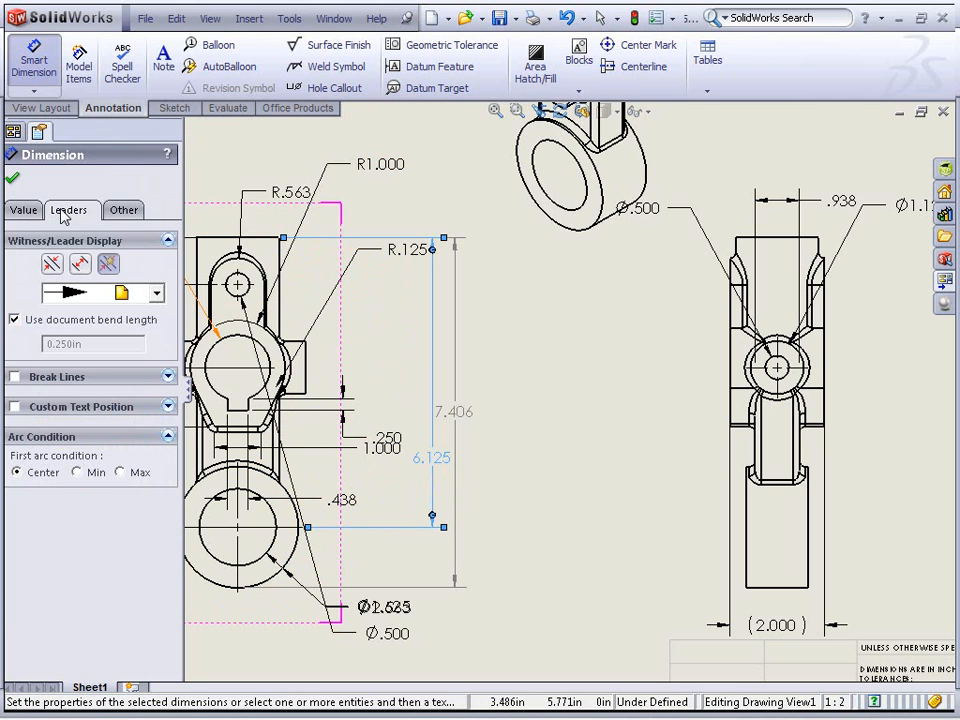
click(90, 476)
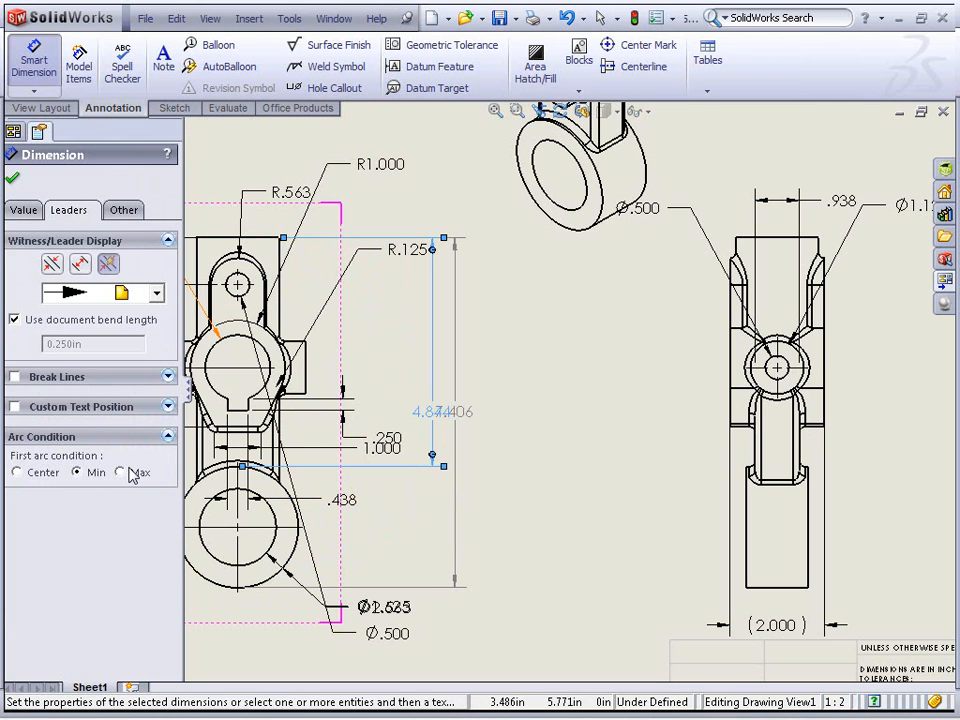
click(130, 472)
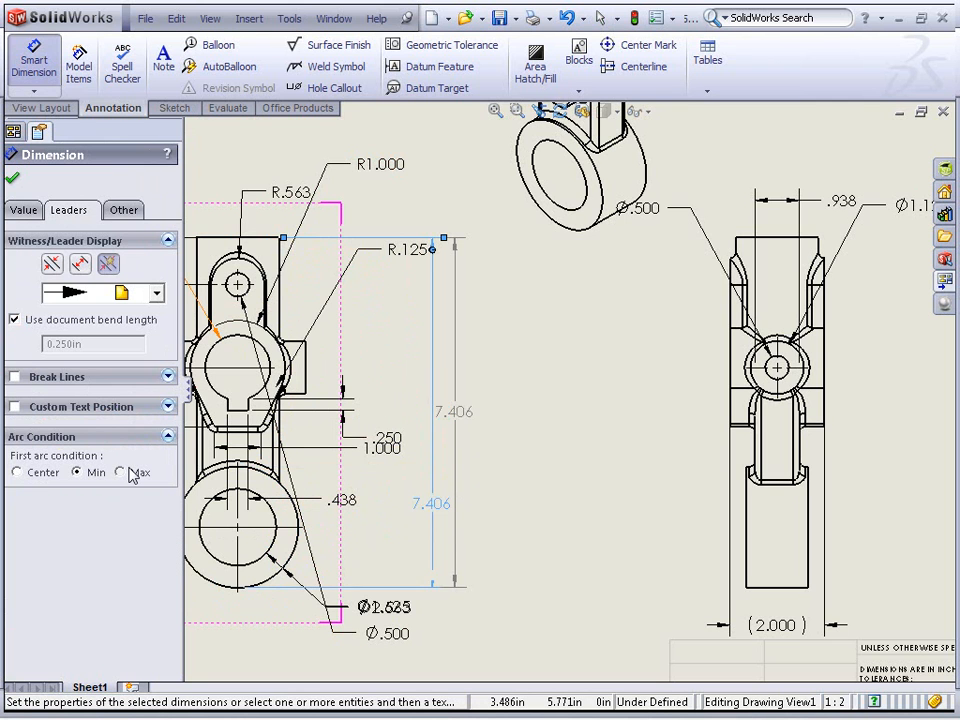
click(78, 472)
click(17, 473)
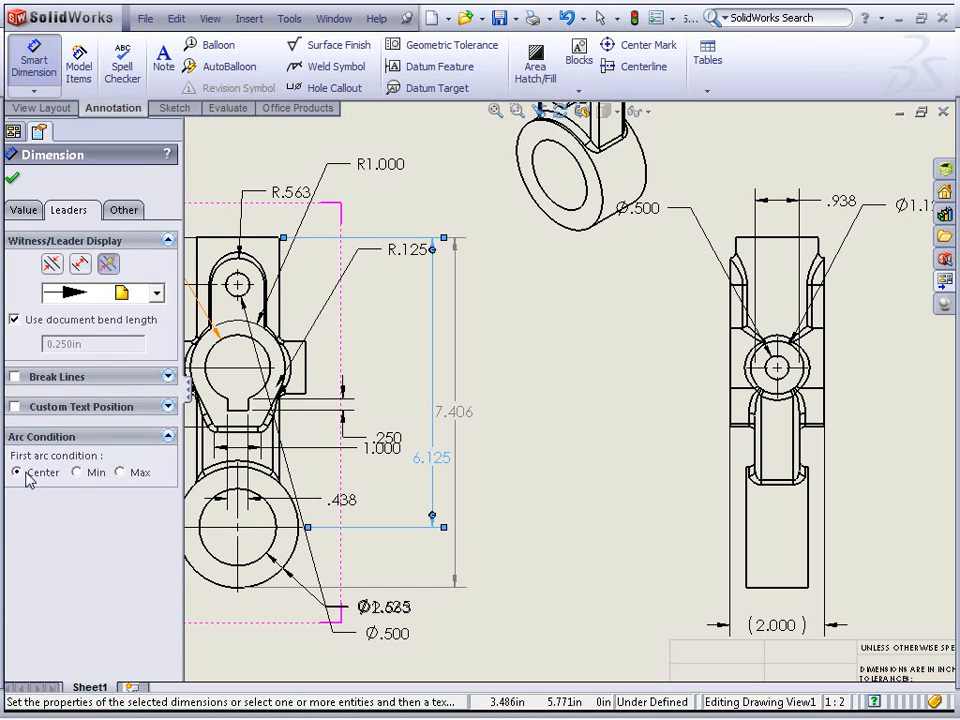
click(12, 178)
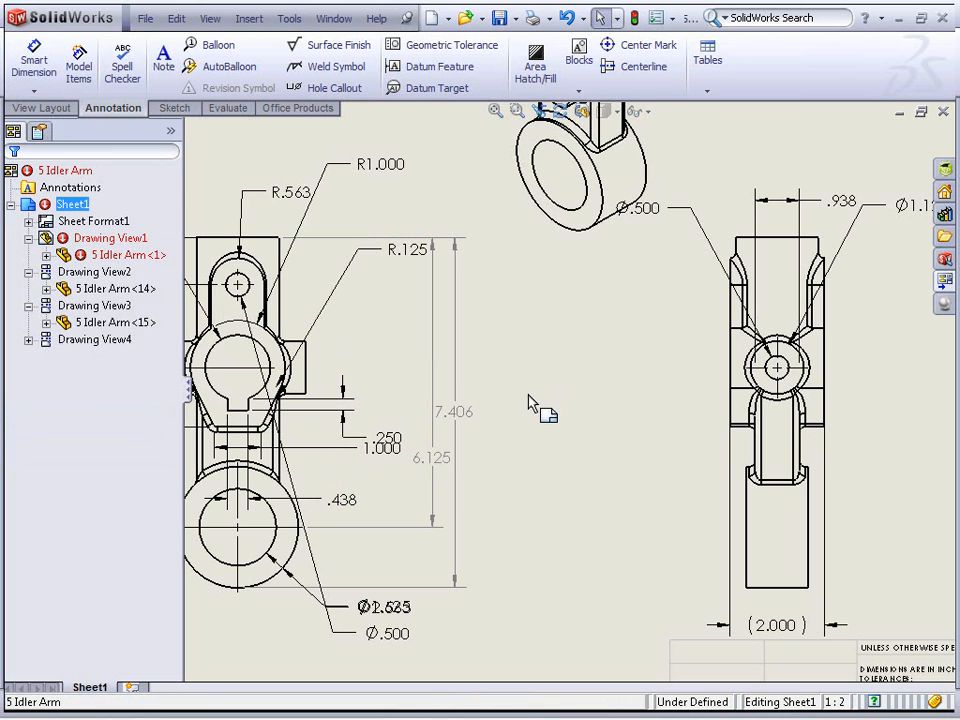
Give the R1.000 radius dimension a Bilateral tolerance of +0.010 and -0.010 in
click(386, 170)
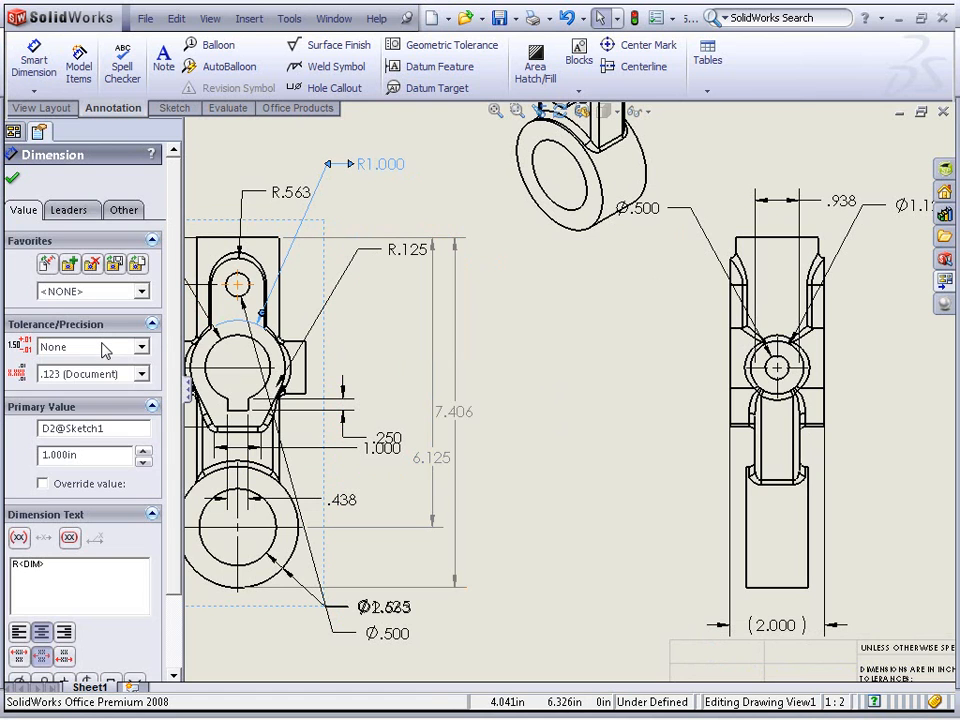
click(105, 347)
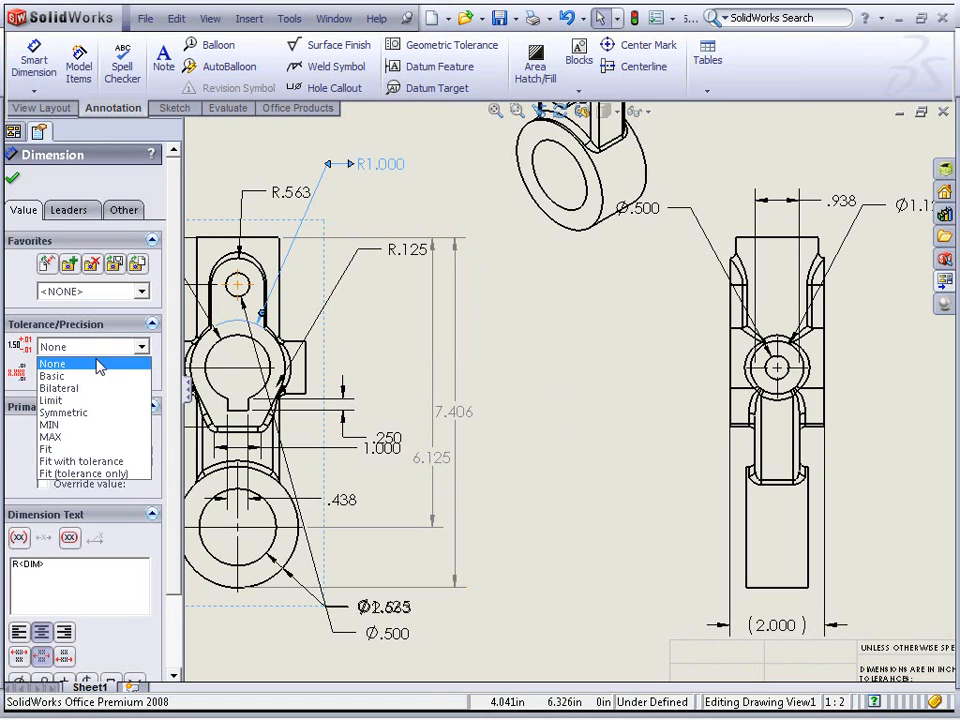
click(88, 388)
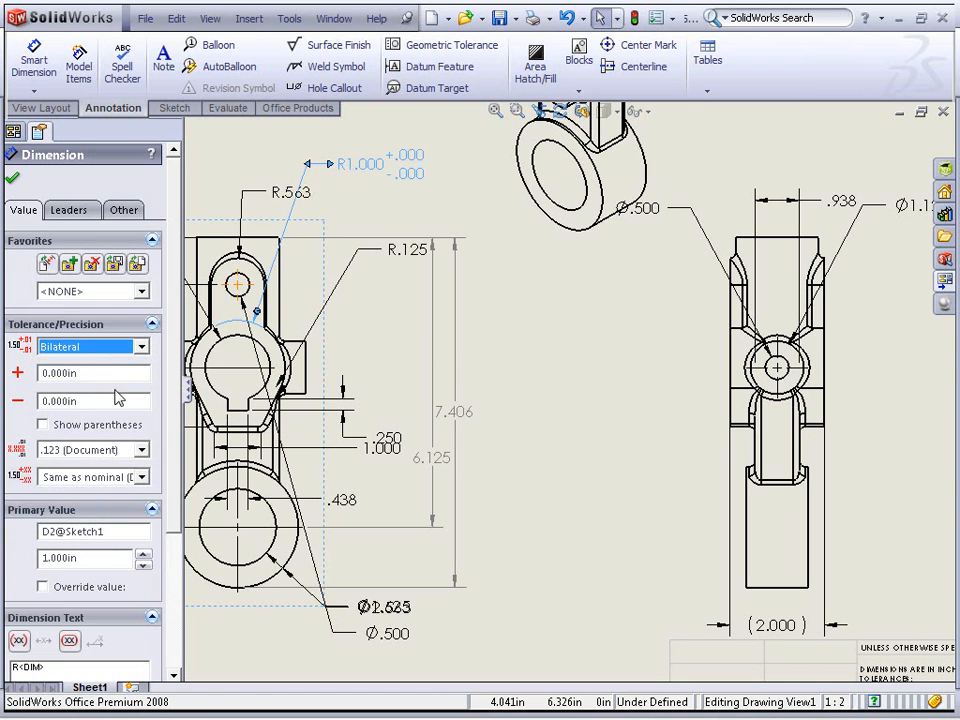
click(57, 373)
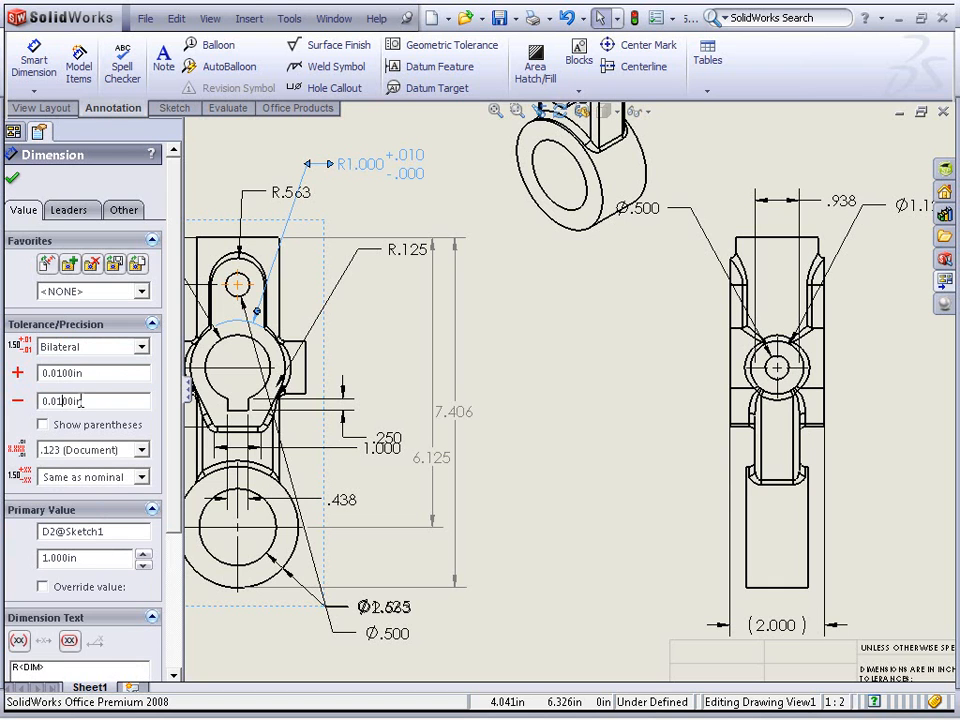
click(506, 328)
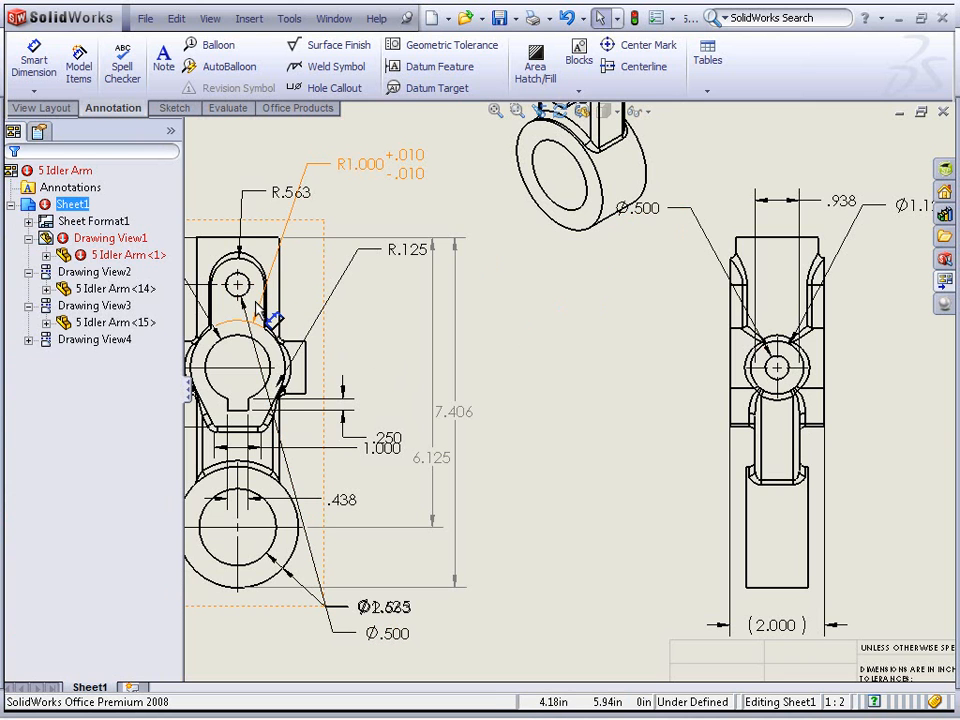
Open the Idler Arm part from the front view and reposition the R1.000 dimension in the 3D model
right_click(270, 262)
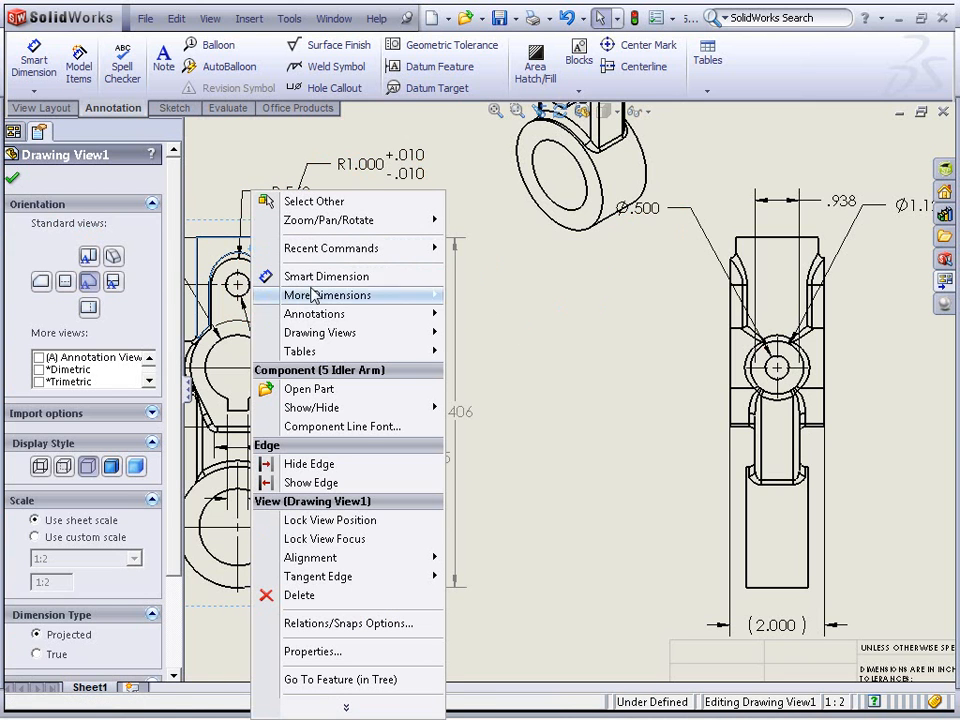
click(368, 391)
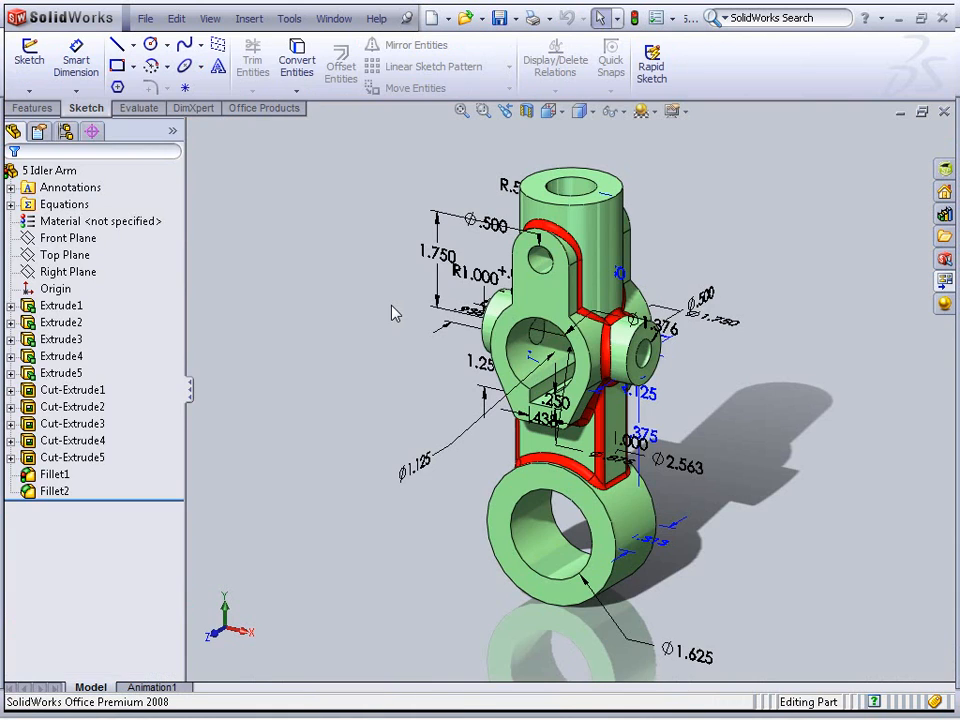
middle_drag(450, 325, 422, 681)
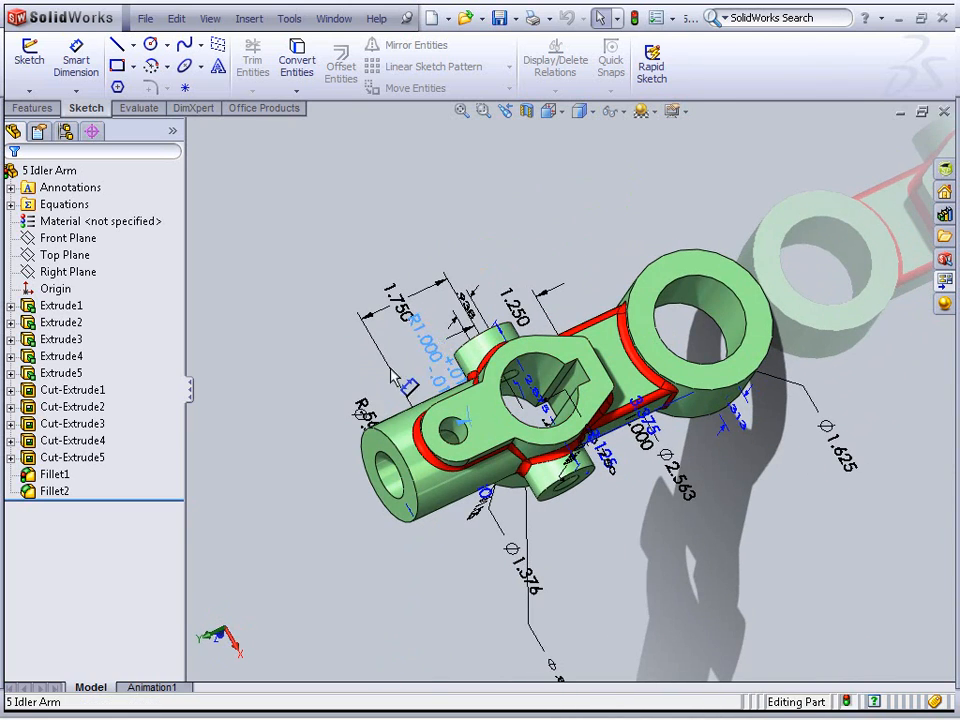
click(336, 302)
middle_drag(336, 302, 369, 219)
click(368, 223)
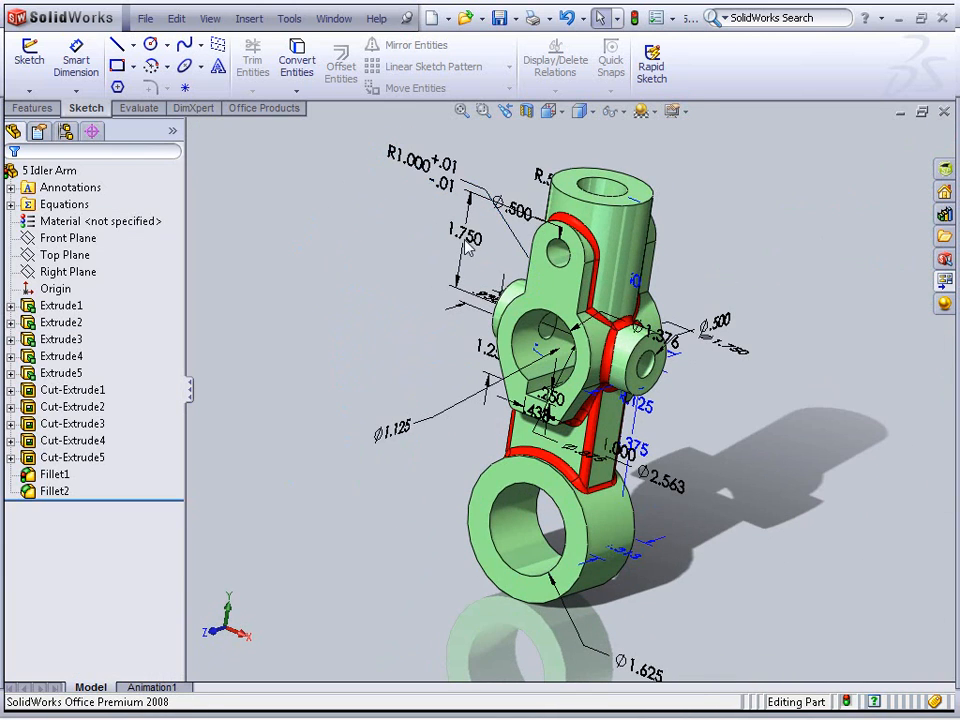
Apply a Limit tolerance of 0.01 in to the 1.750 dimension in the part
scroll(465, 248, up, 2)
click(487, 264)
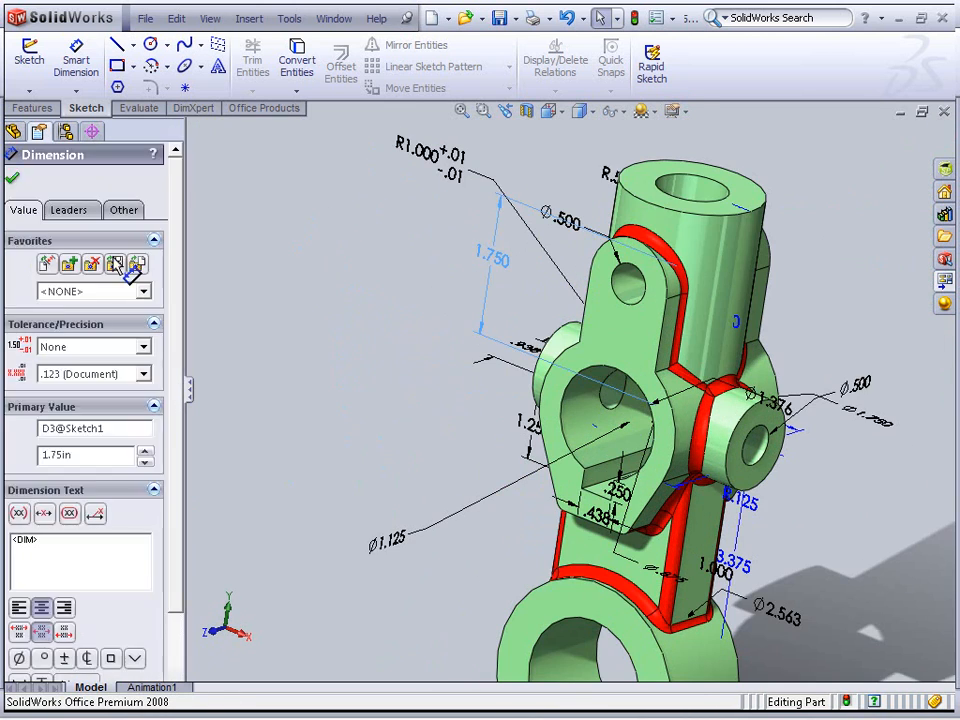
click(69, 210)
click(24, 211)
click(95, 348)
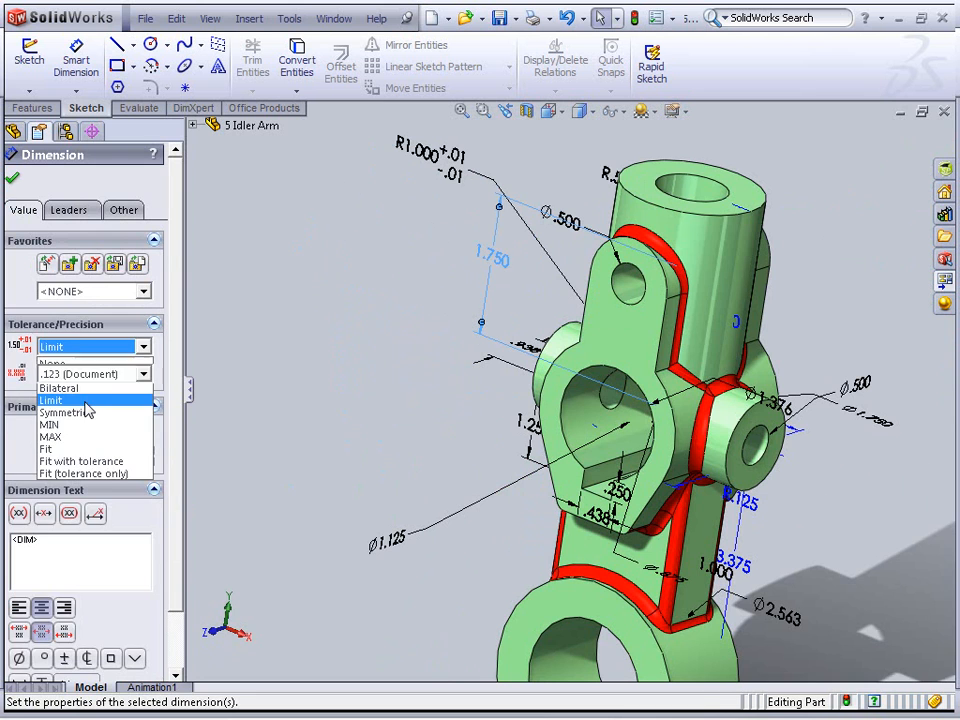
click(88, 401)
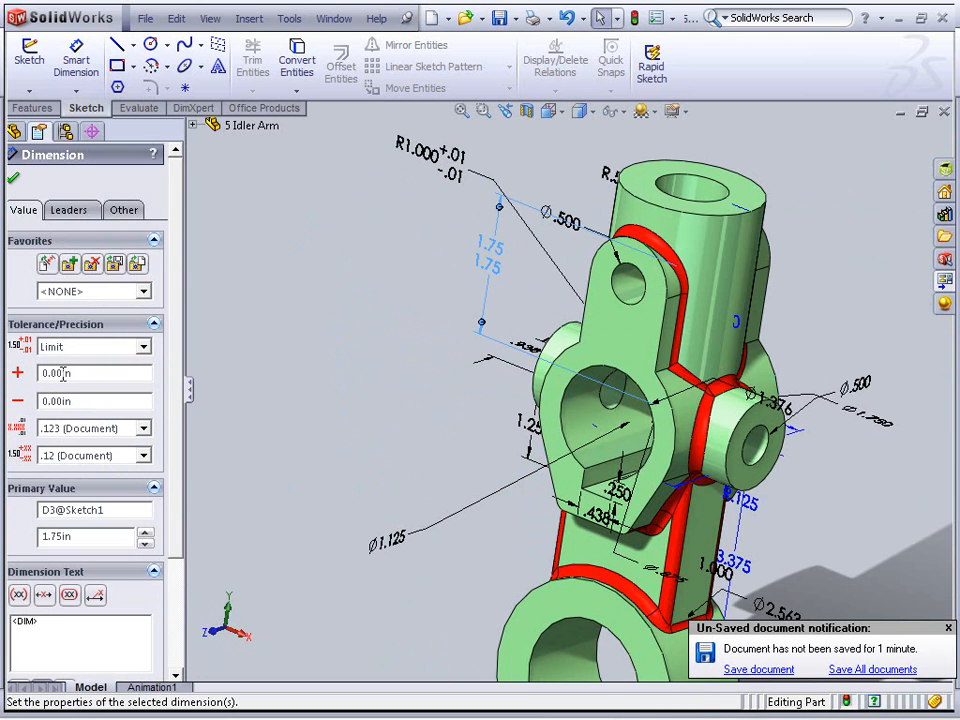
click(57, 398)
text(1)
click(13, 180)
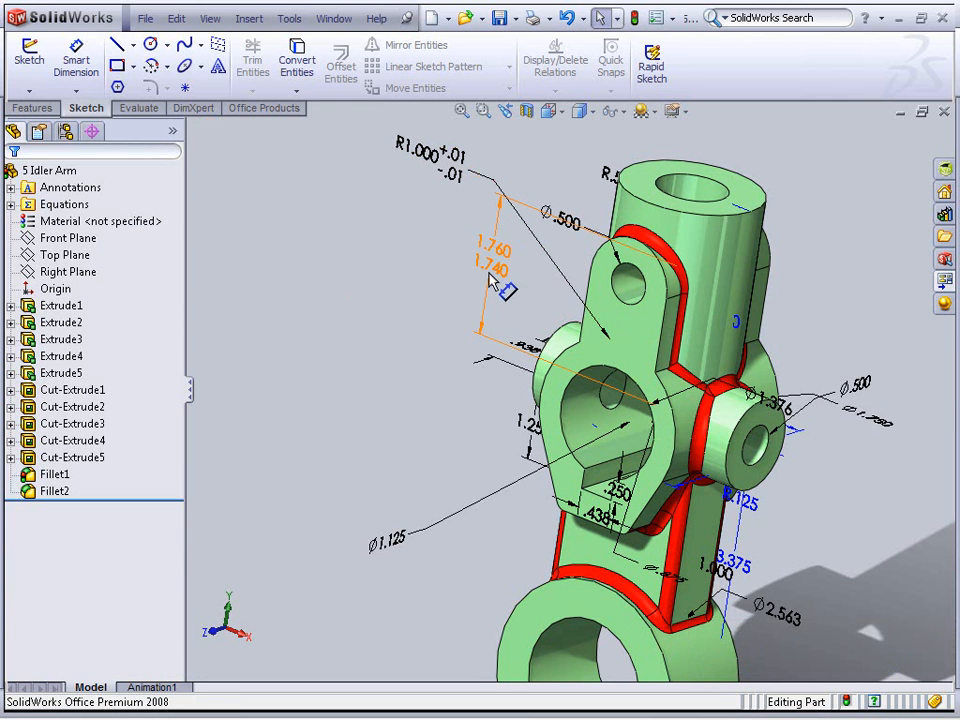
Switch back to the Idler Arm drawing and inspect the limit dimension in the front view
click(334, 19)
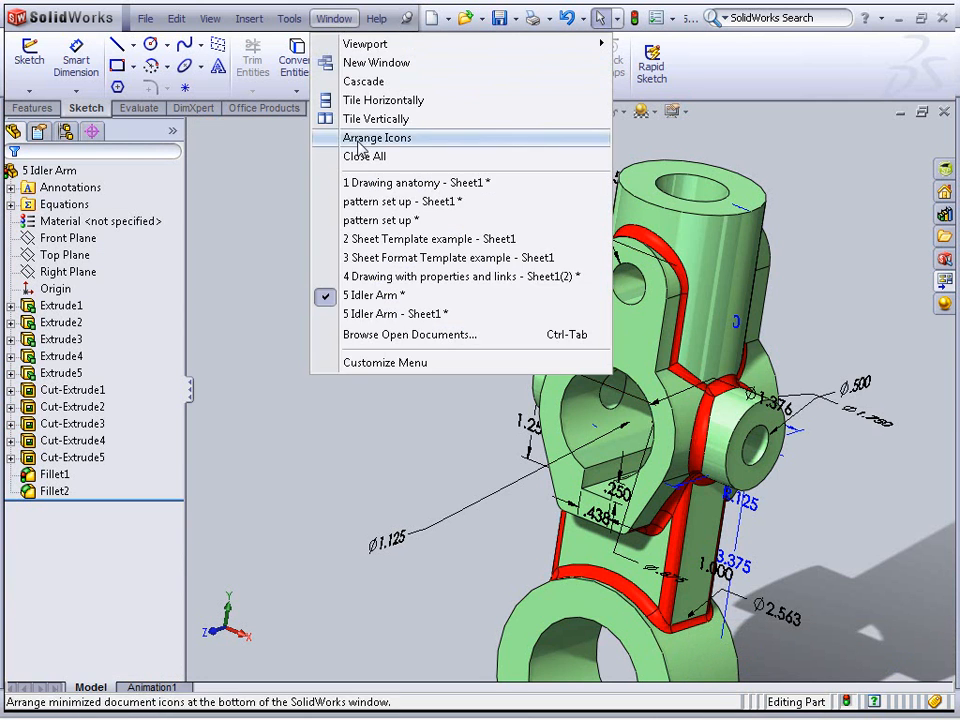
click(405, 313)
mouse_move(574, 336)
middle_down()
mouse_move(636, 332)
mouse_move(709, 347)
middle_up()
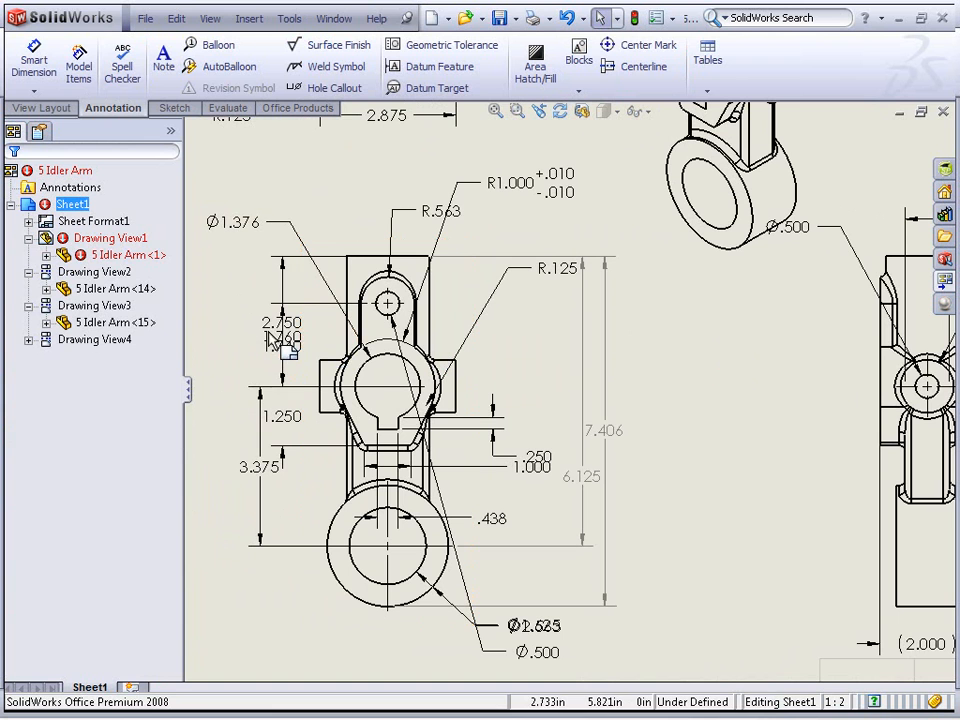
drag(300, 355, 246, 343)
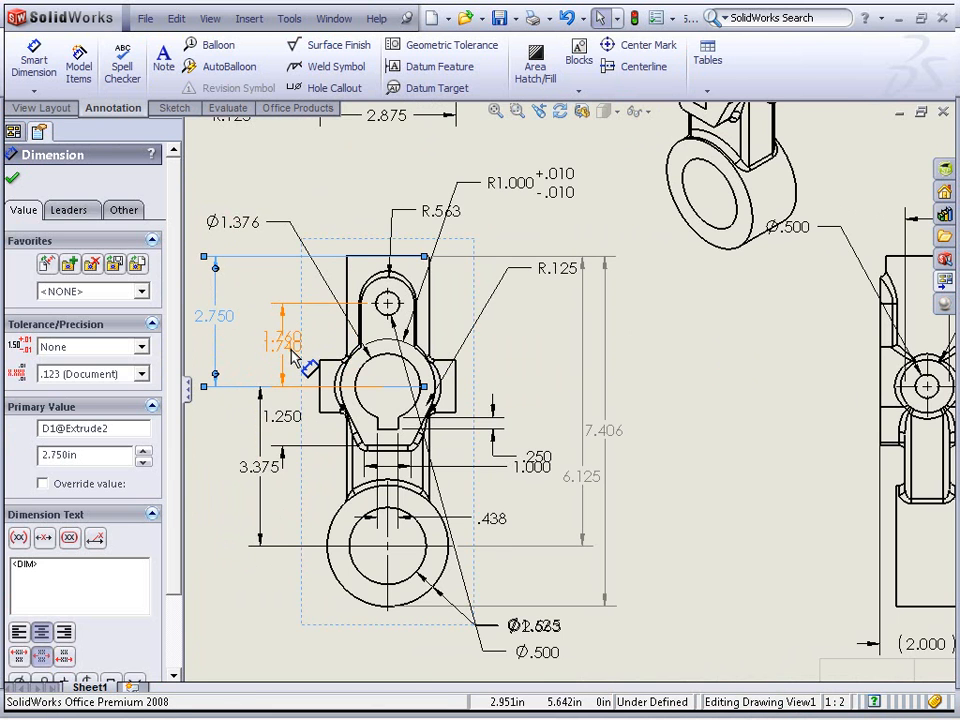
scroll(310, 365, down, 3)
click(270, 372)
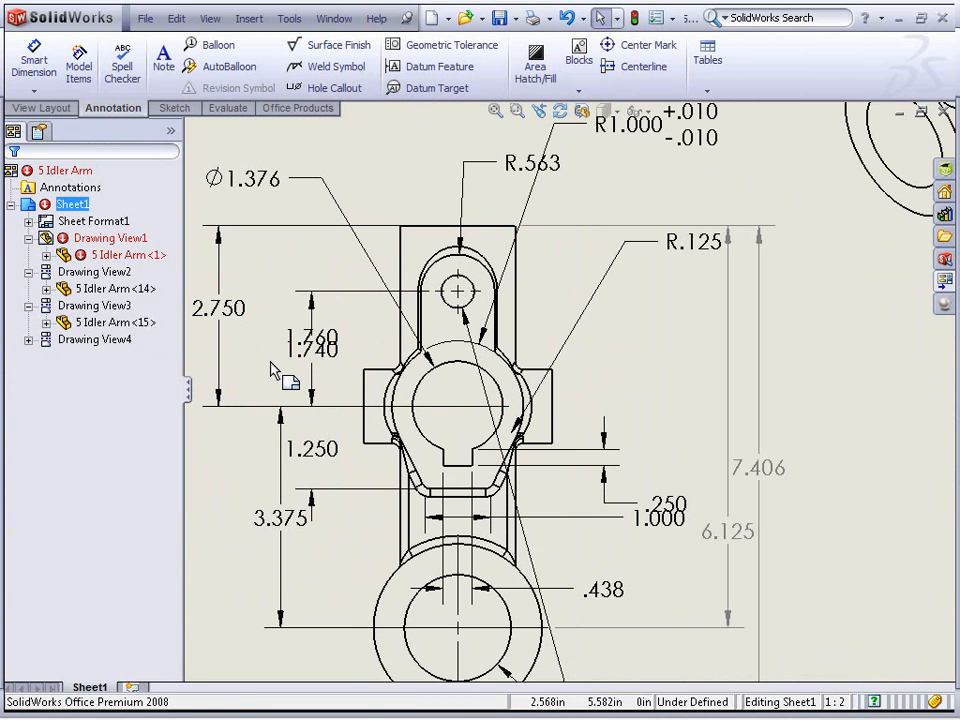
key(f)
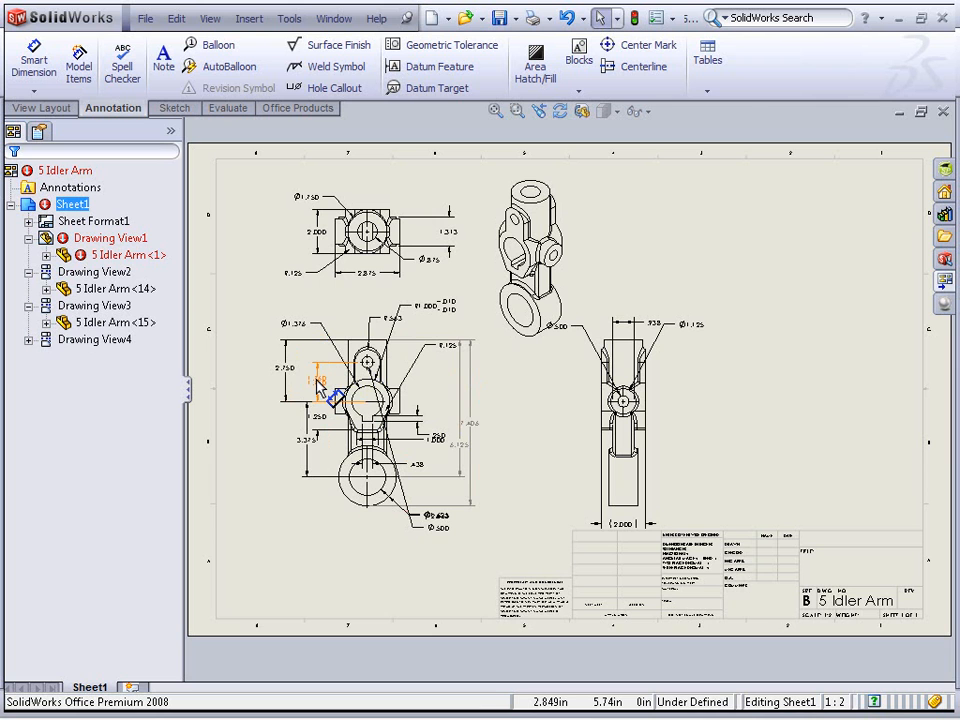
mouse_move(320, 386)
mouse_down()
mouse_move(482, 403)
mouse_move(489, 450)
mouse_move(489, 431)
mouse_move(499, 428)
mouse_up()
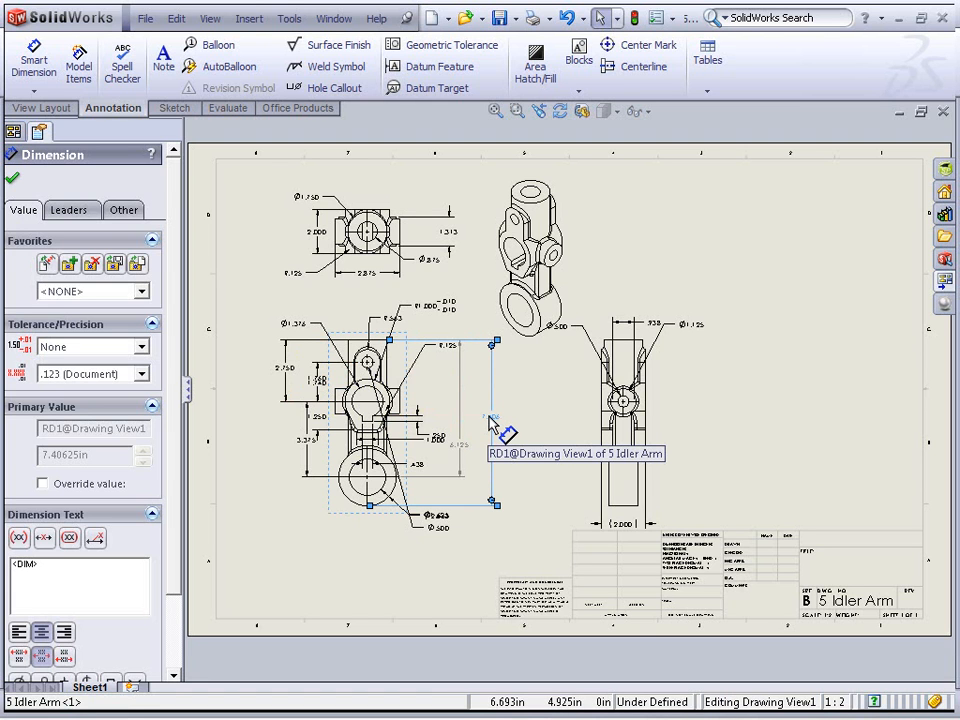
click(526, 454)
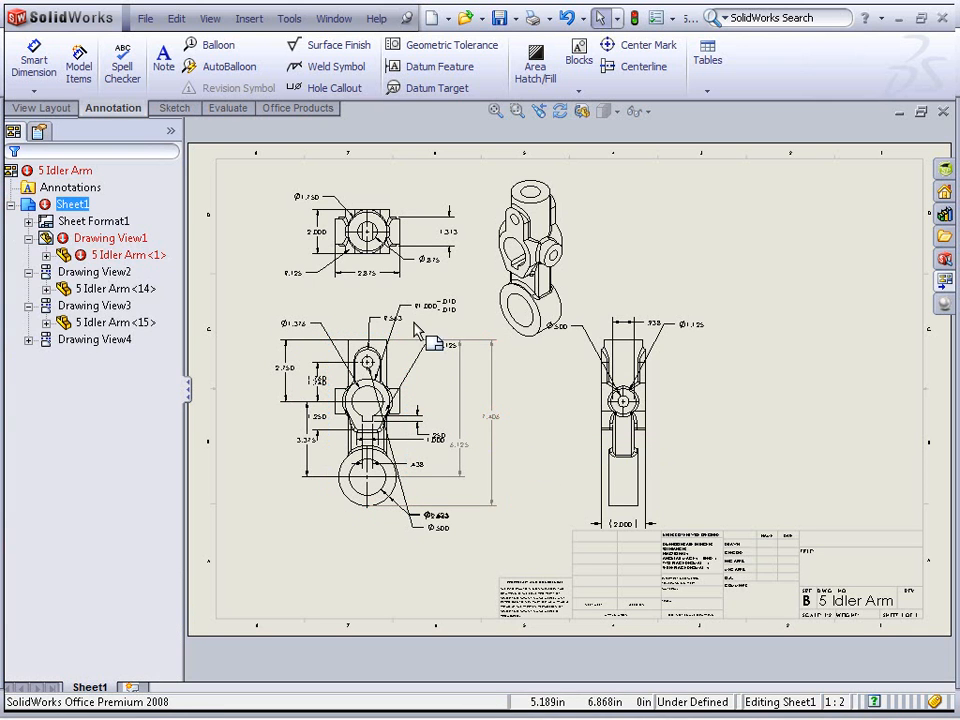
Open the R.125 fillet radius for modification, then cancel without changes
click(443, 347)
double_click(444, 346)
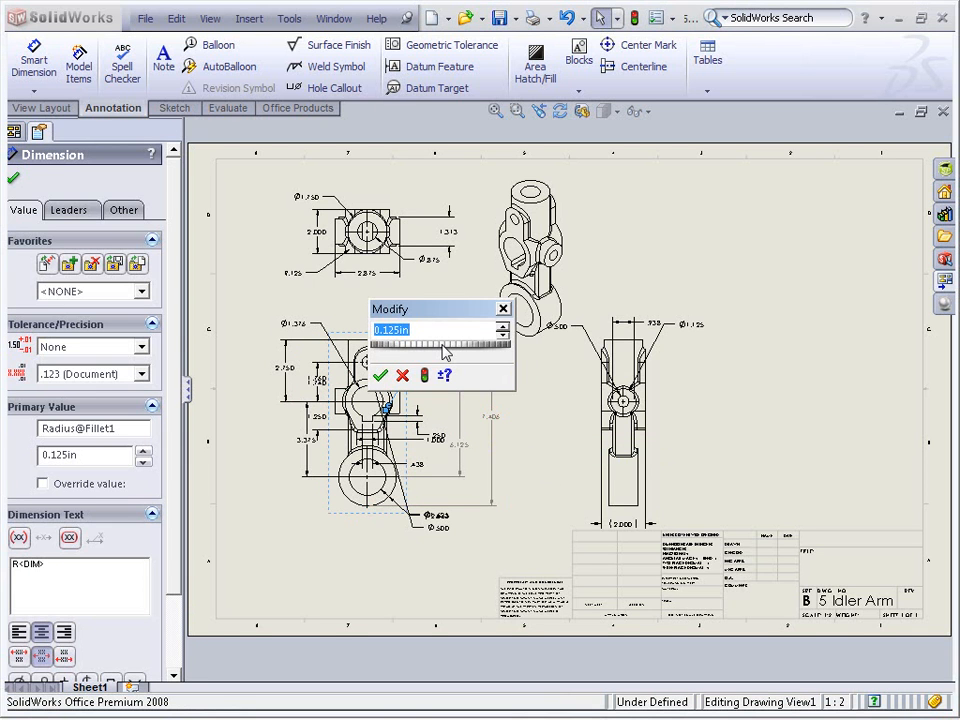
click(402, 375)
click(533, 460)
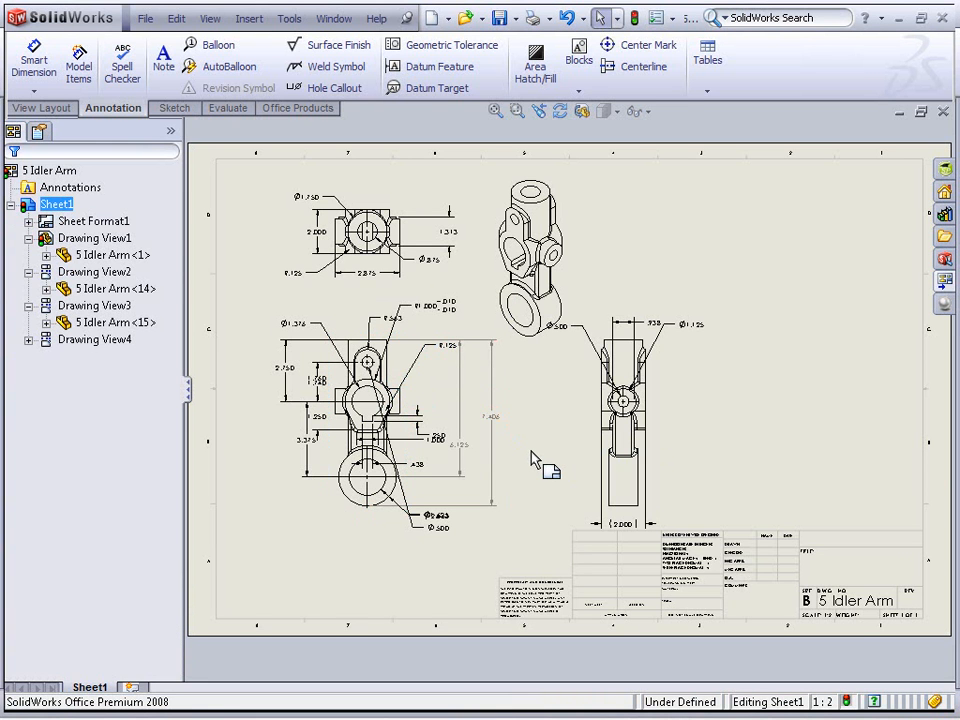
Open the 6 DimXpert_Annotations_& part from the Drawings folder and show its feature tree
click(145, 18)
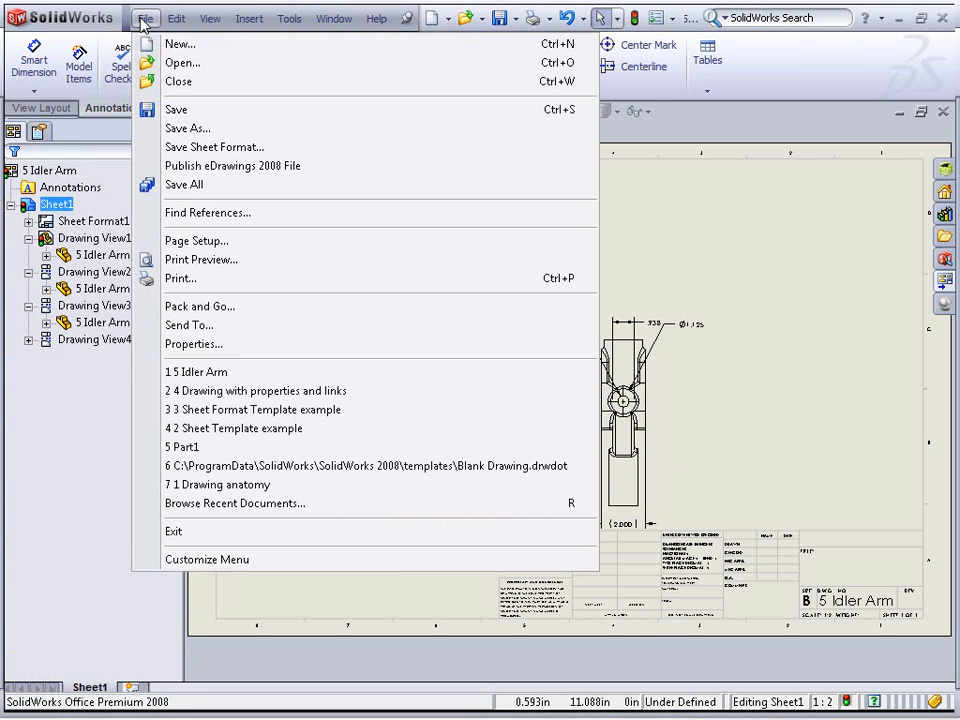
click(169, 64)
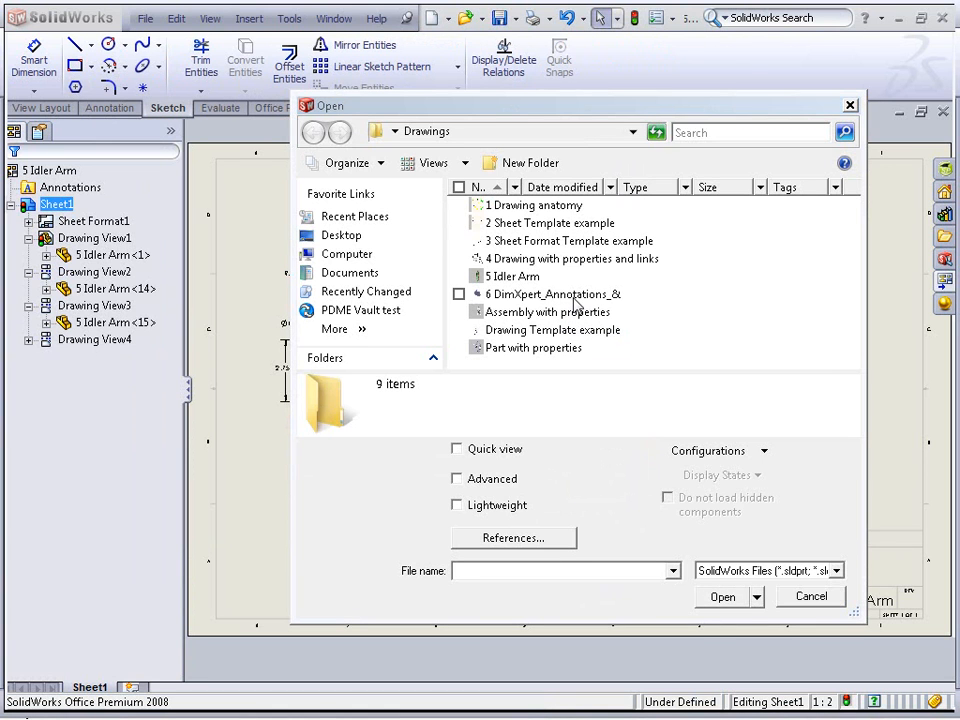
double_click(575, 302)
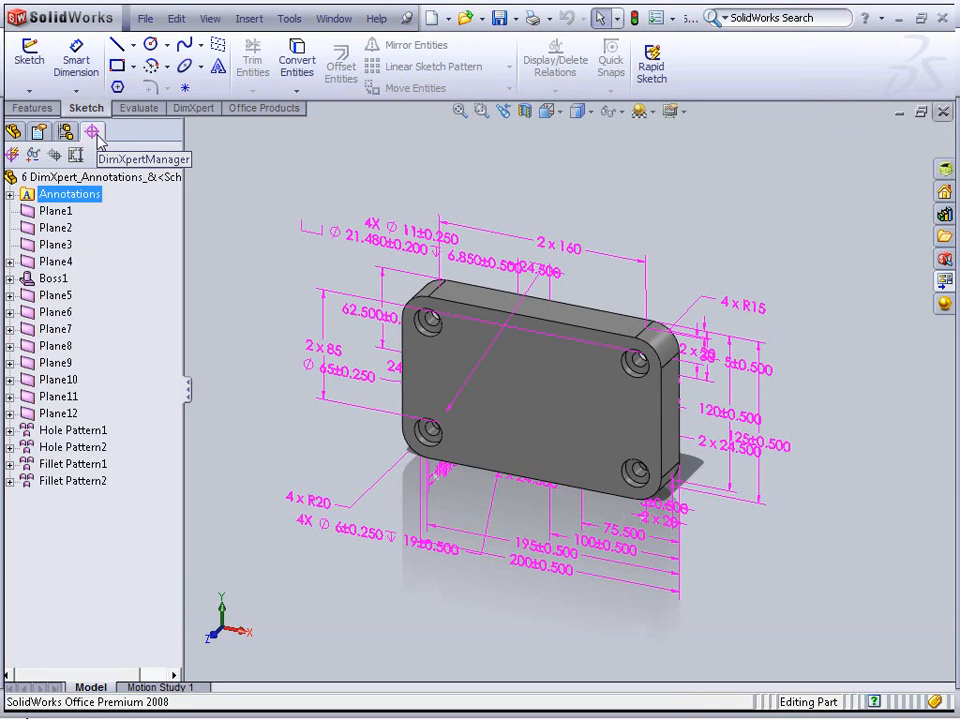
click(13, 131)
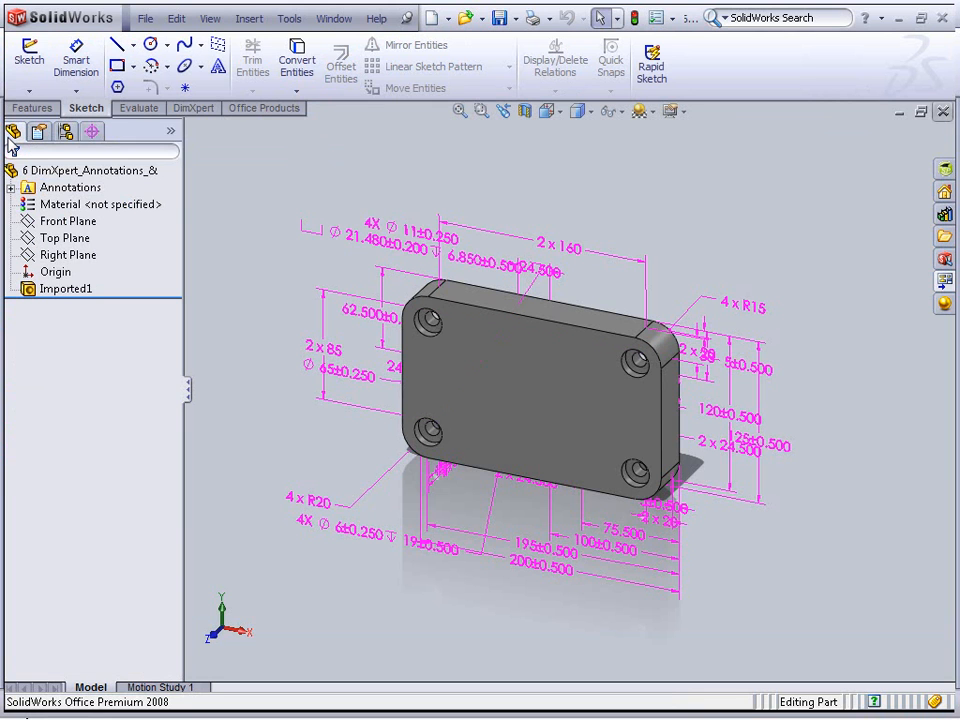
Create a new drawing of the DimXpert part from the B_Size ANSI training template
click(66, 288)
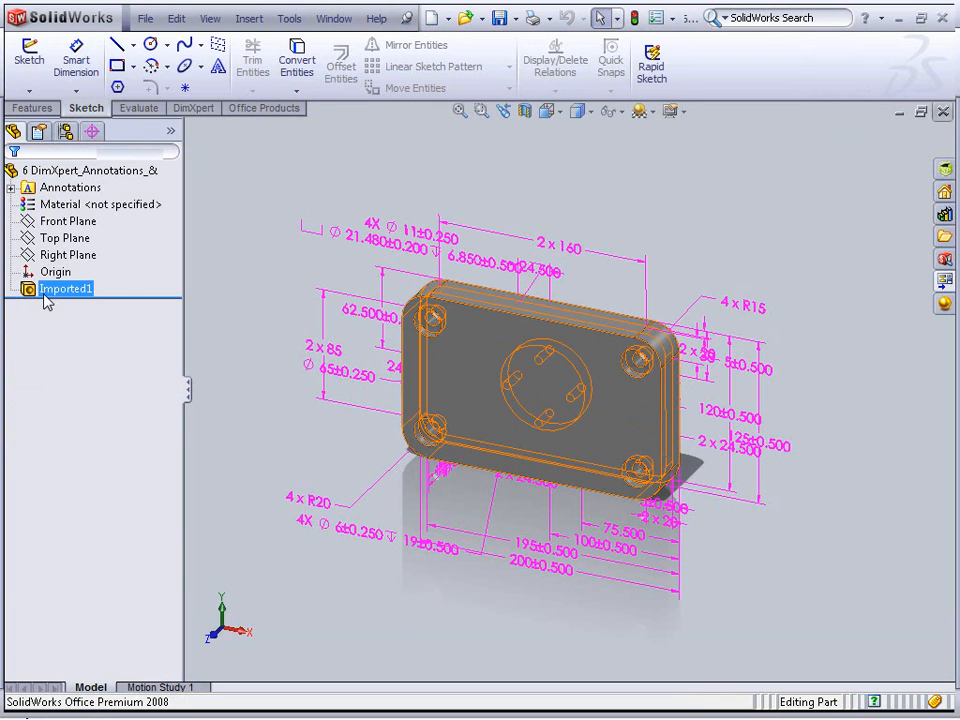
click(120, 293)
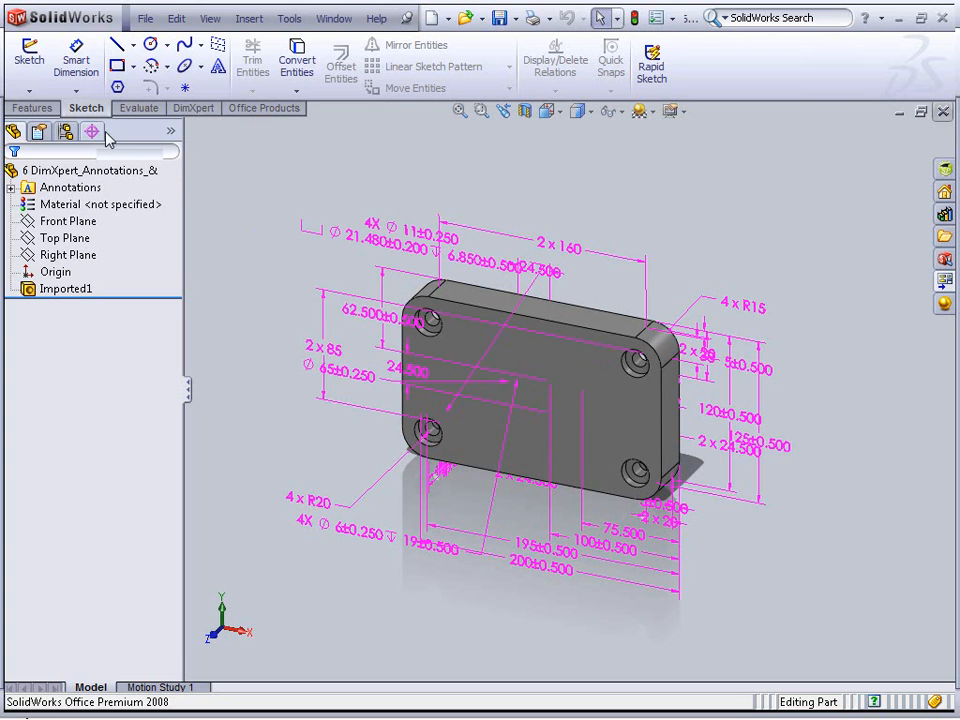
click(147, 20)
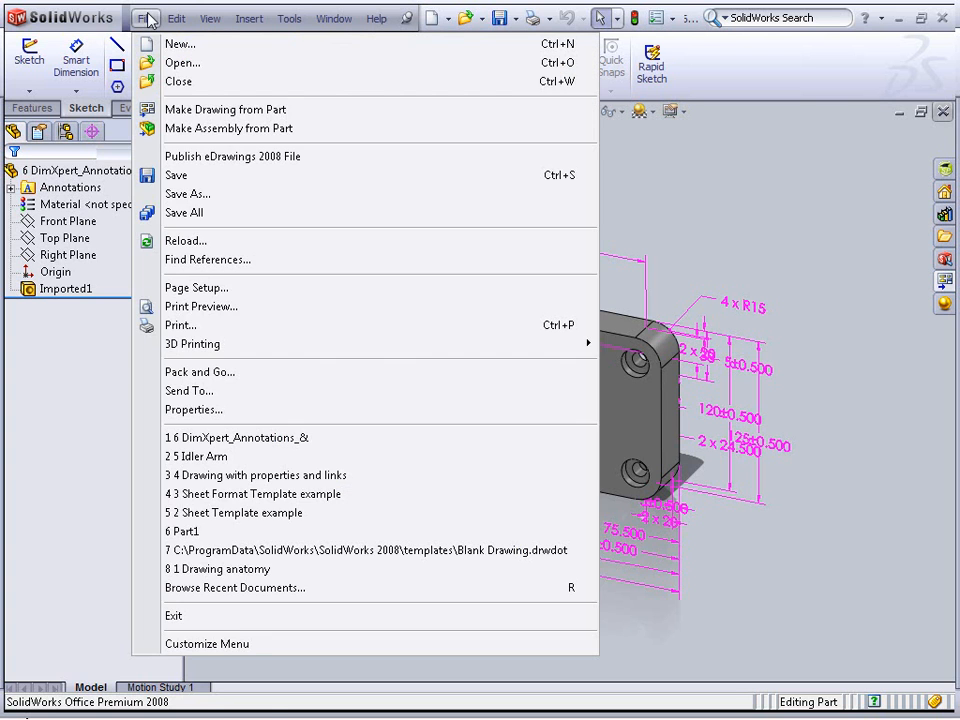
click(200, 113)
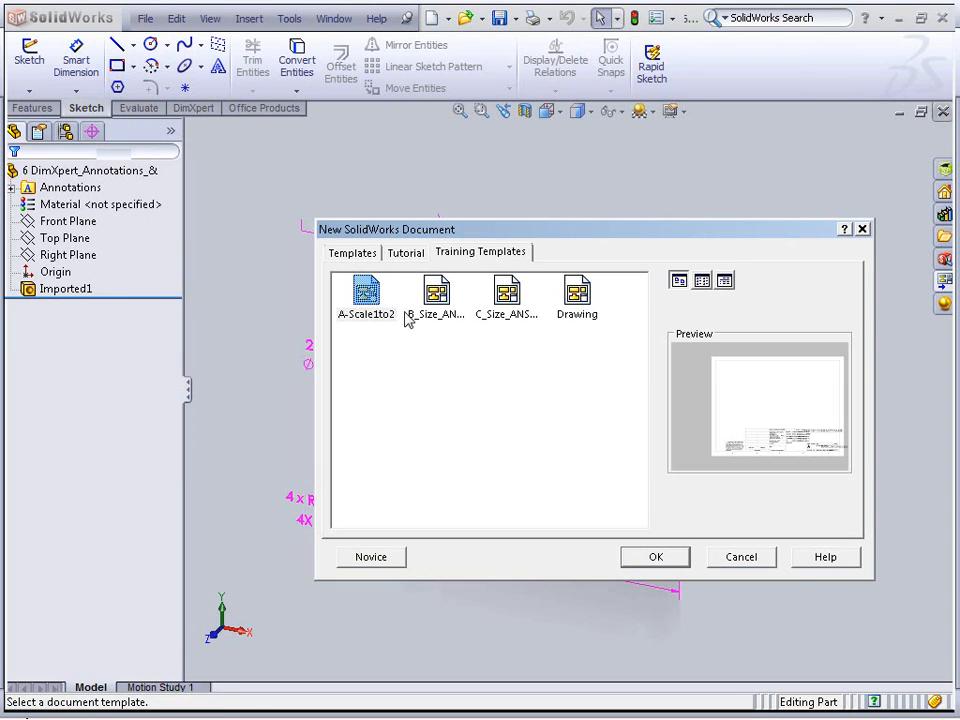
double_click(441, 305)
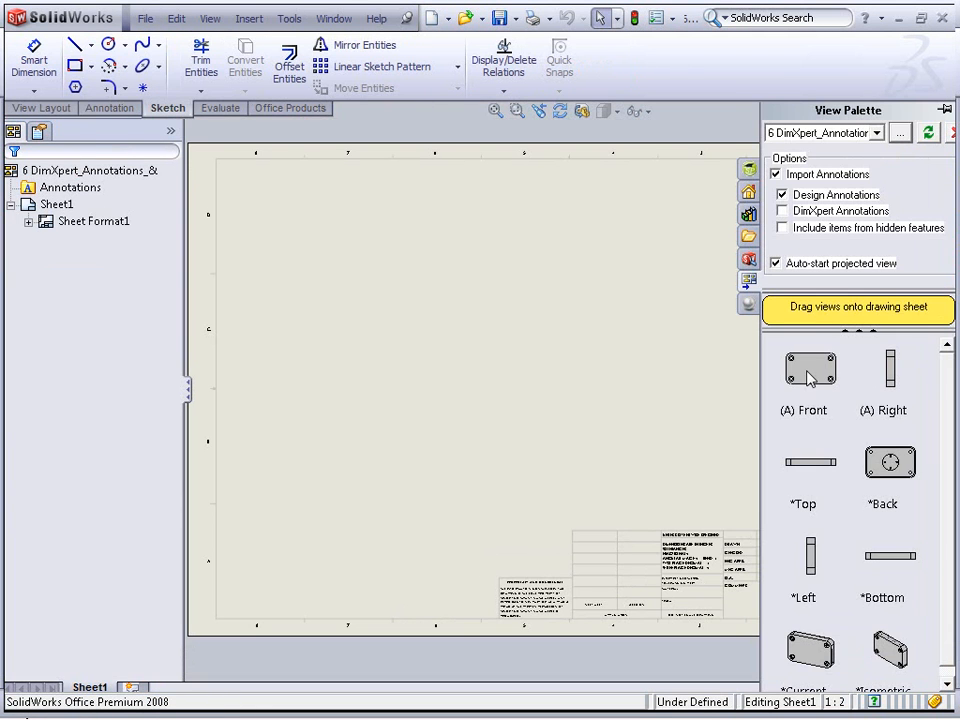
Import only DimXpert annotations and place the front view of the part on the sheet
click(810, 377)
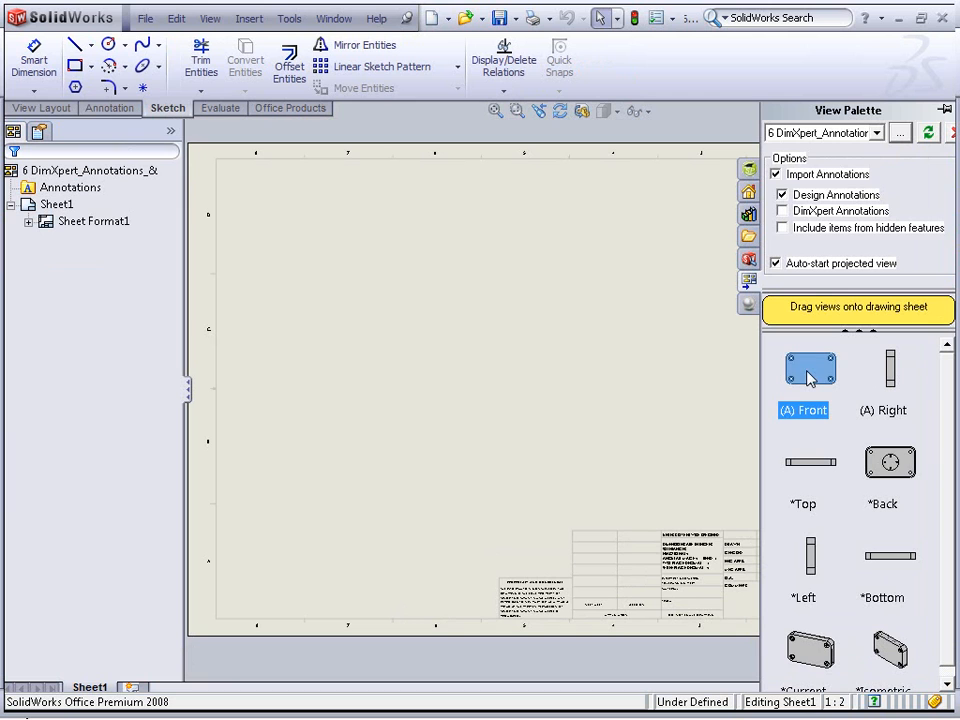
click(782, 195)
click(784, 212)
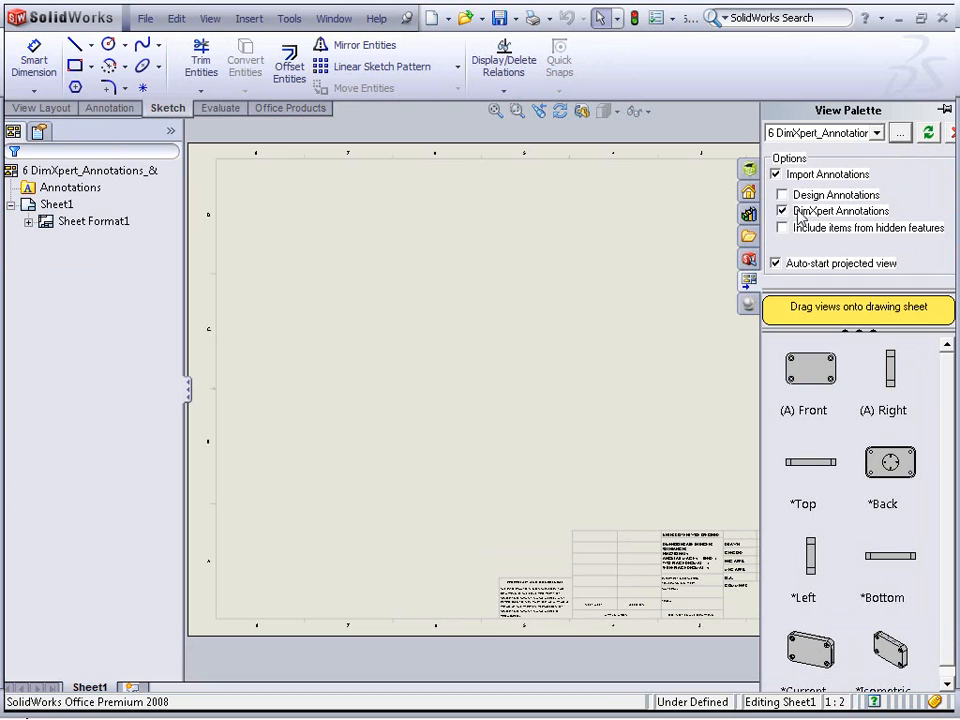
drag(810, 368, 429, 413)
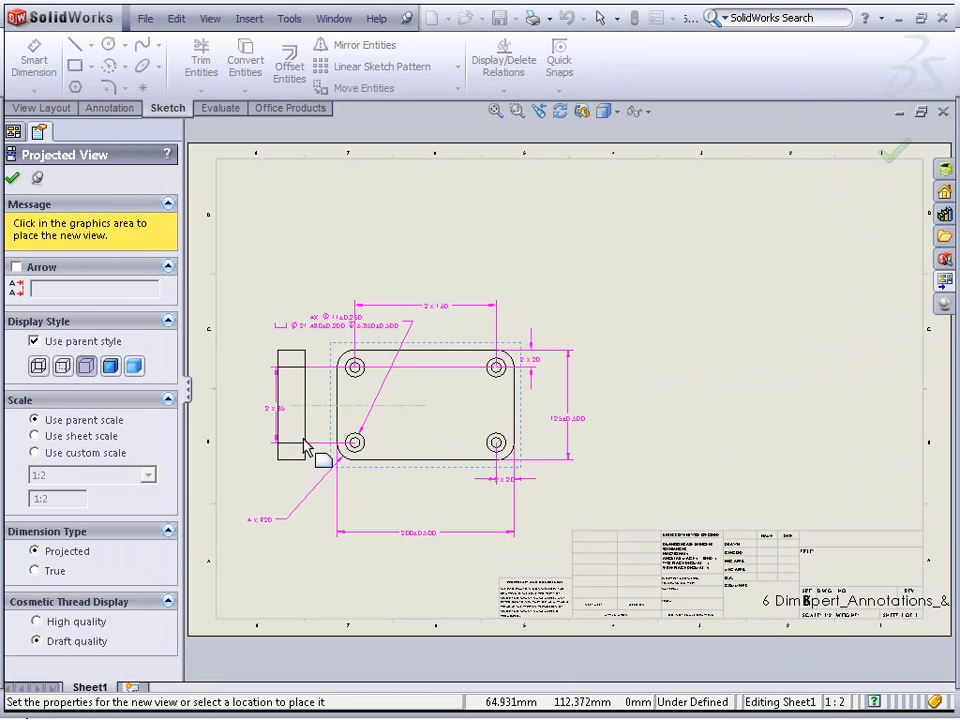
Place projected right, top and isometric views around the front view
click(768, 392)
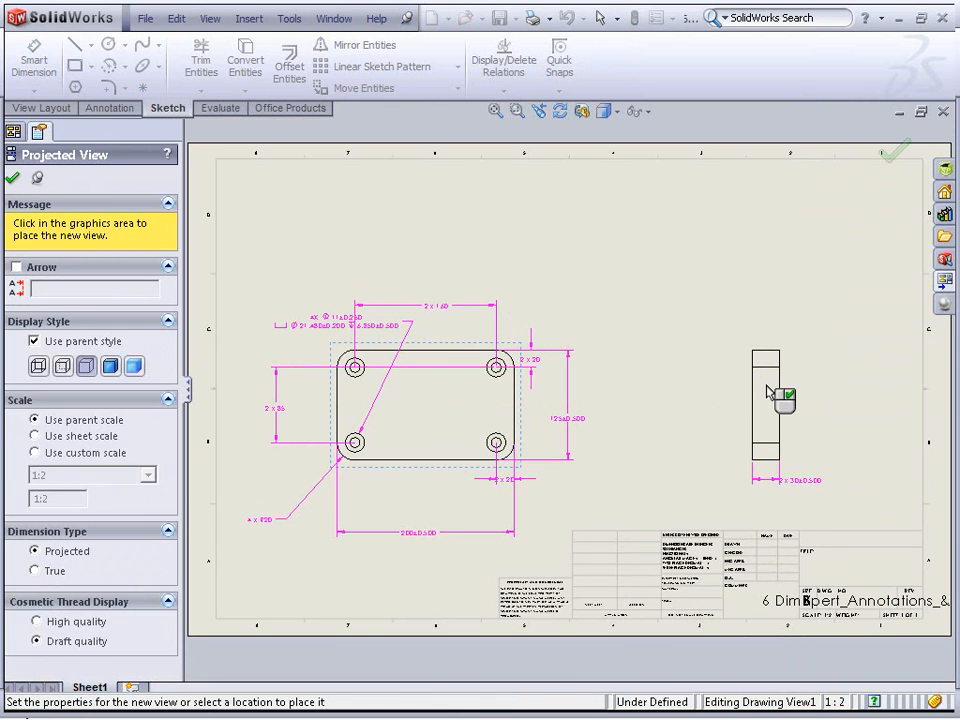
click(392, 231)
click(680, 275)
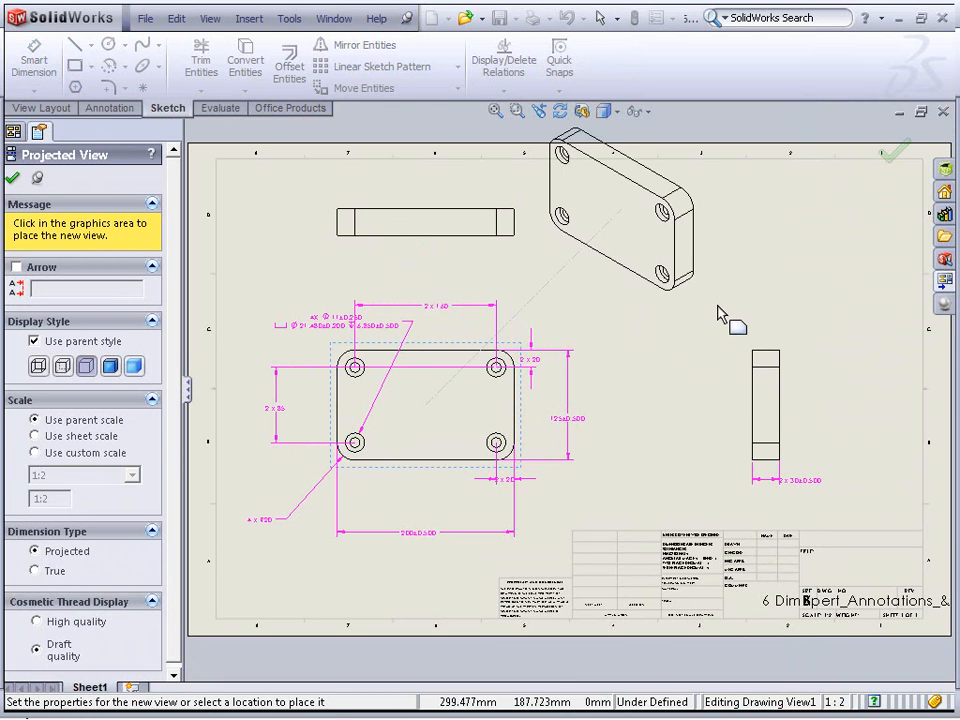
key(Escape)
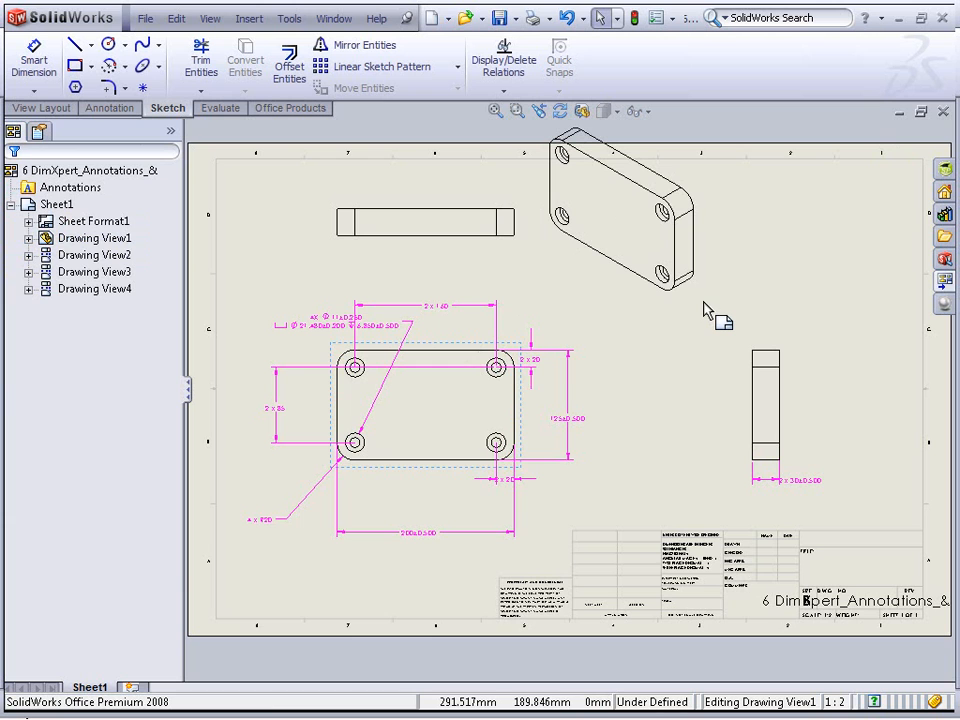
Move the 200±0.500 dimension into the top view and back to the front view
click(415, 534)
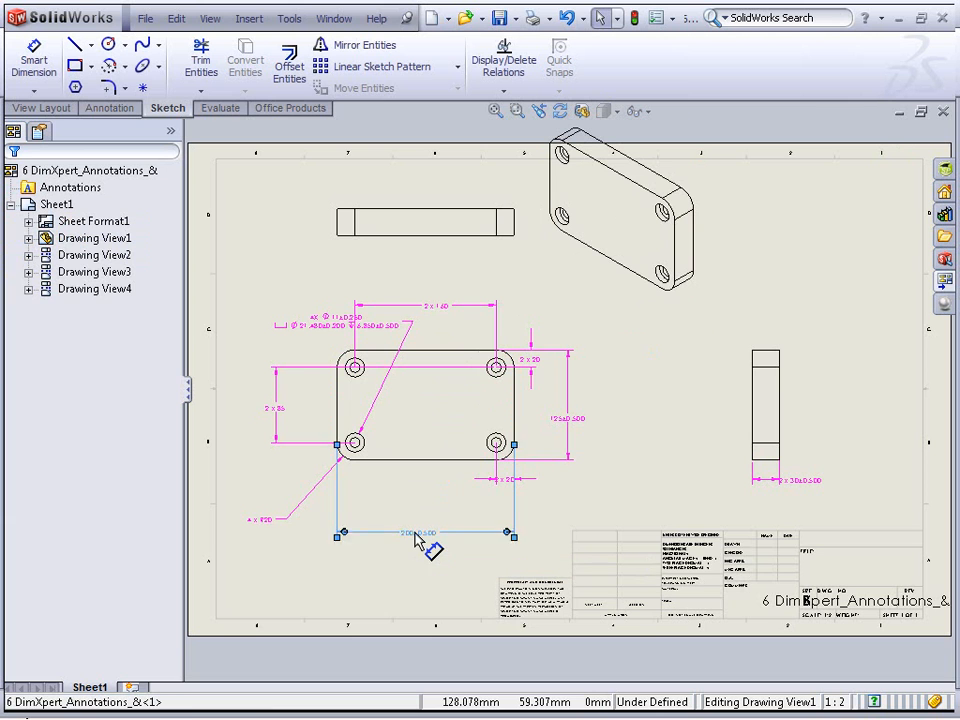
shift+drag(411, 227, 421, 194)
click(406, 259)
click(439, 284)
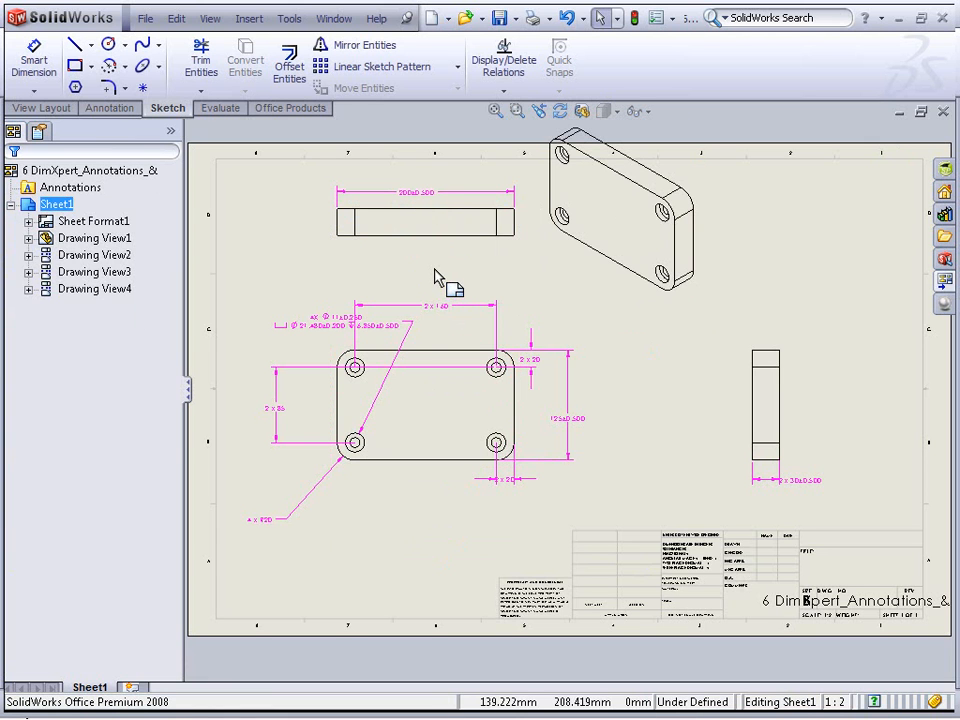
mouse_move(426, 197)
shift+mouse_down()
mouse_move(452, 431)
mouse_move(442, 431)
mouse_move(420, 501)
mouse_move(429, 422)
mouse_move(427, 525)
shift+mouse_up()
click(549, 497)
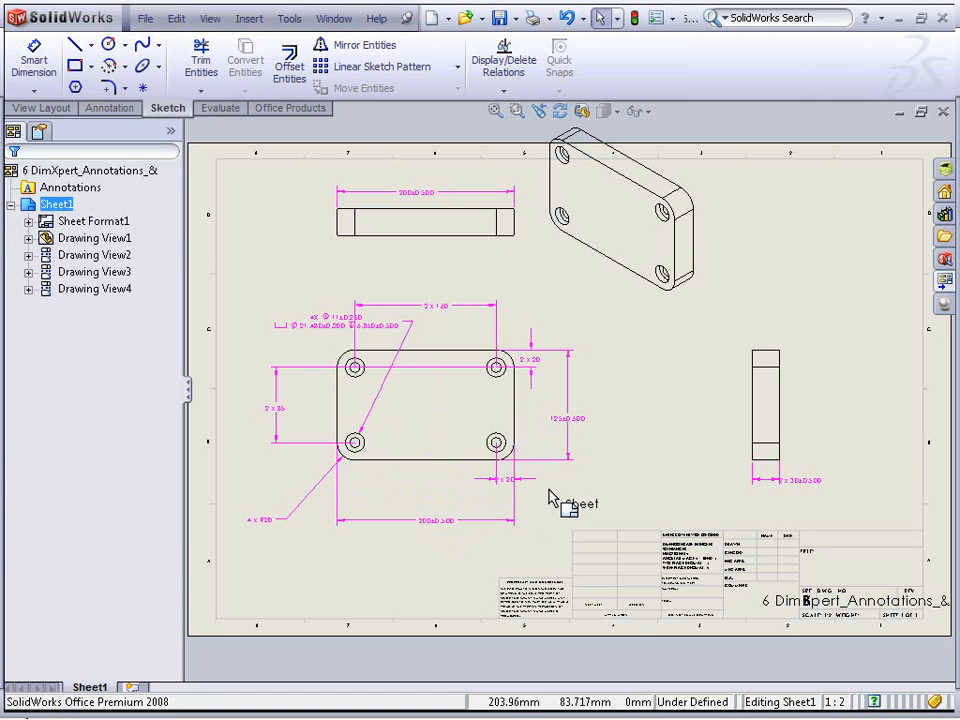
Open the Autodimension options of Smart Dimension, then cancel the command
click(40, 170)
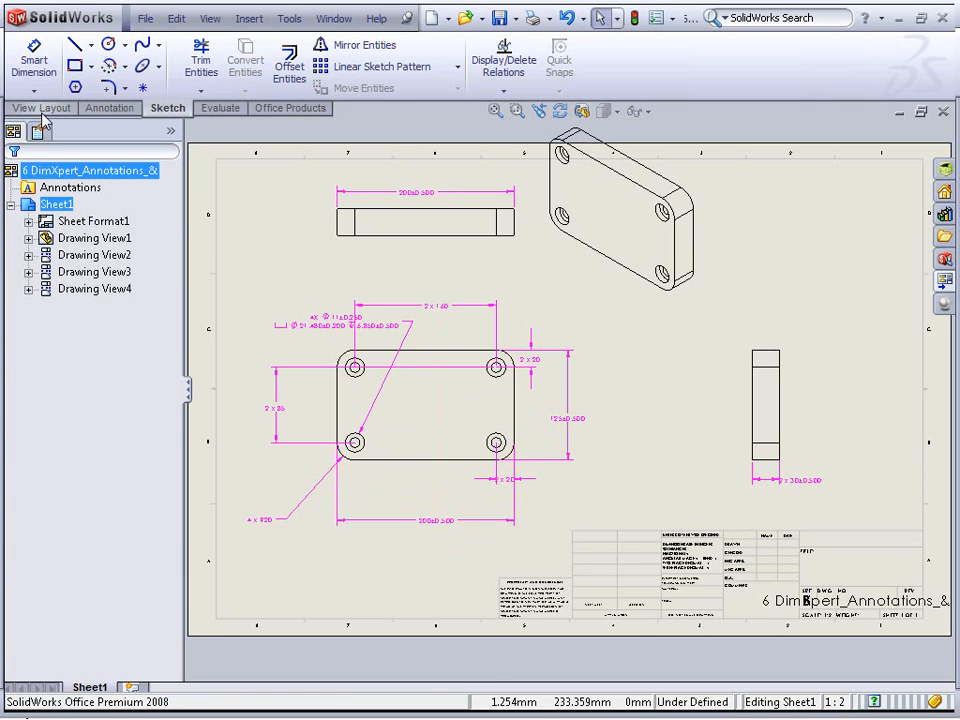
click(35, 72)
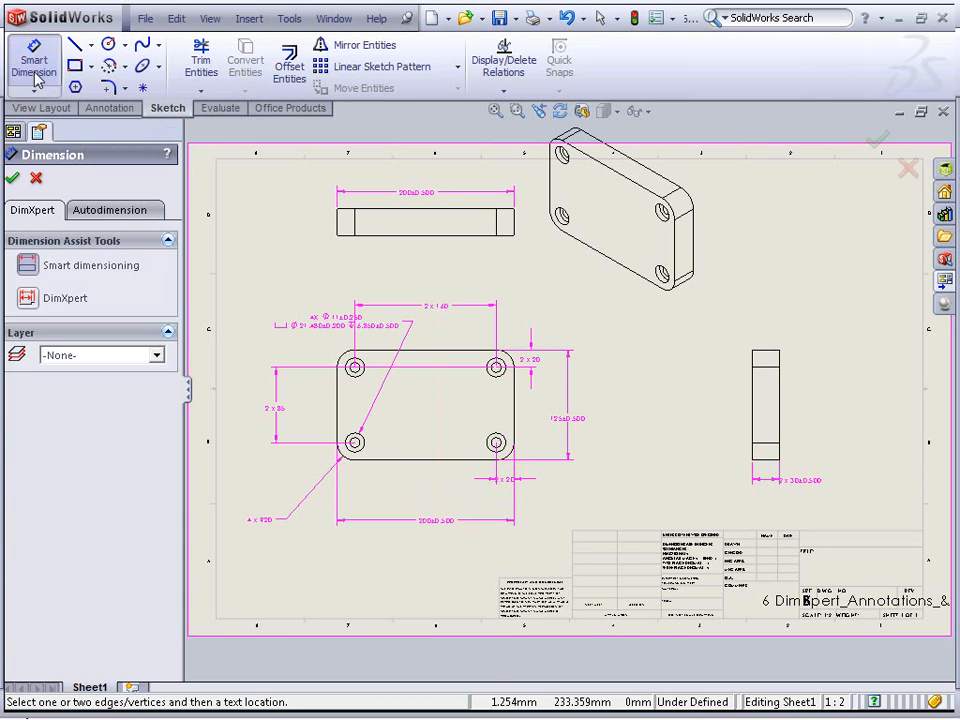
click(128, 215)
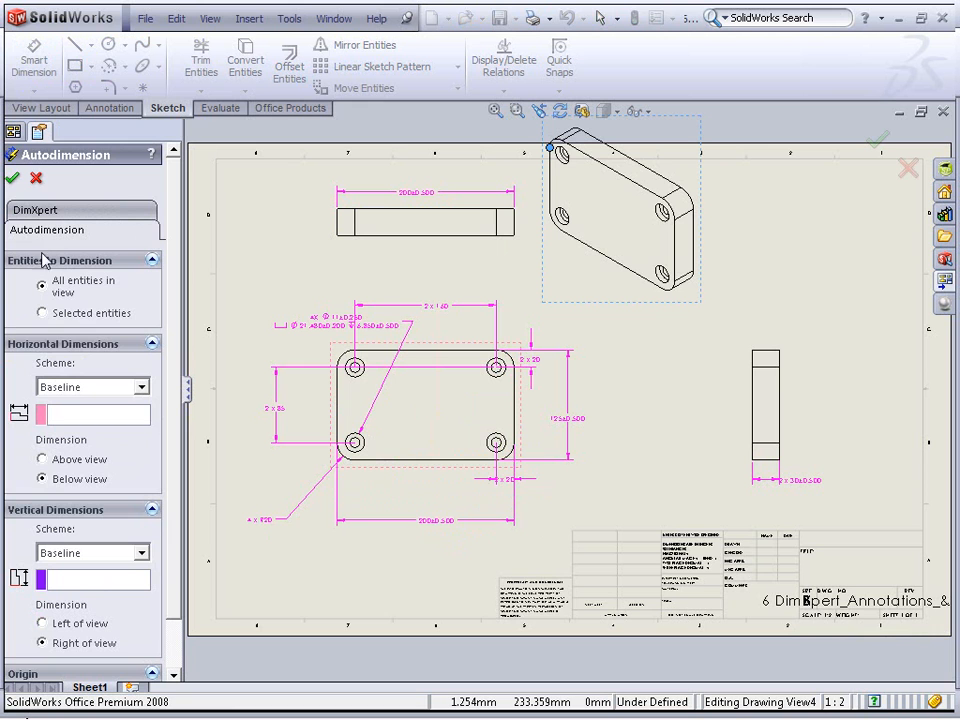
click(35, 180)
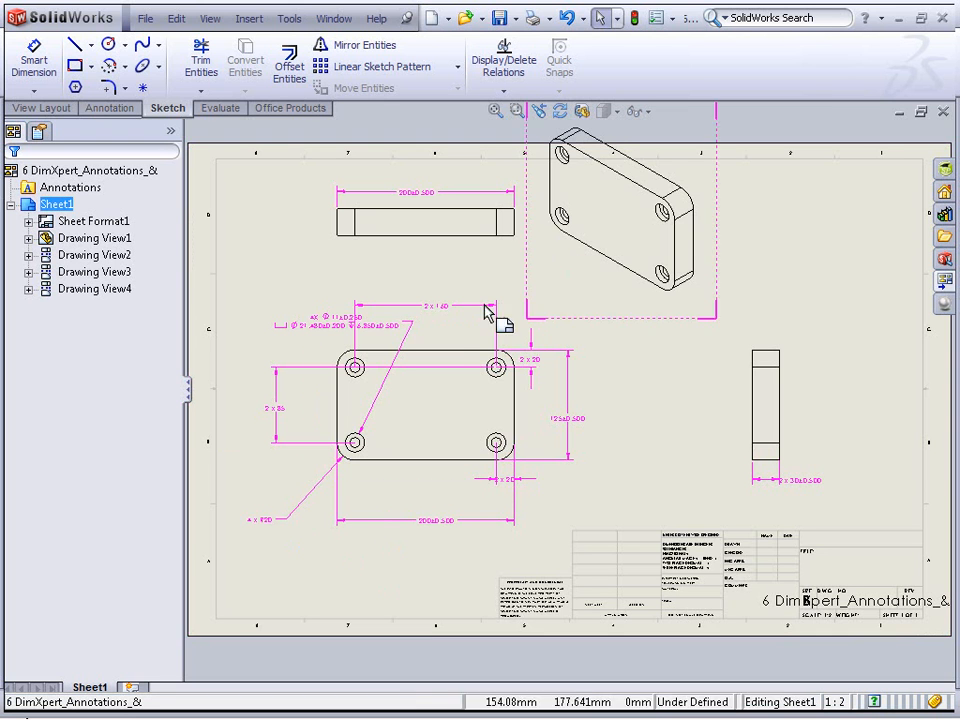
Inspect the properties of the 2 x 160 DimXpert dimension in the front view
scroll(441, 317, up, 3)
scroll(441, 317, up, 2)
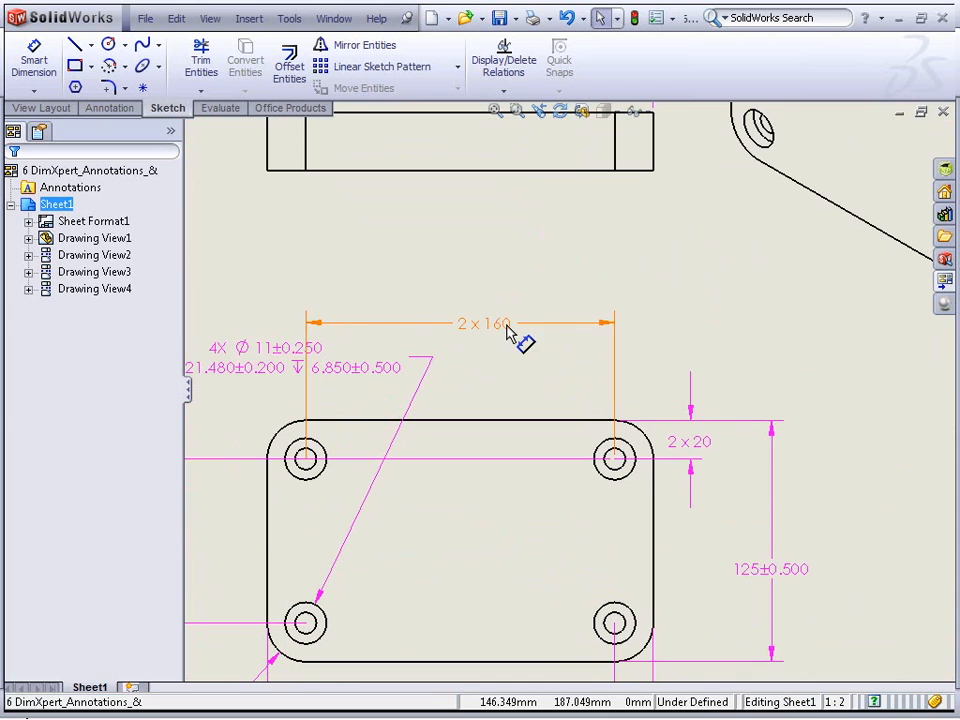
click(508, 330)
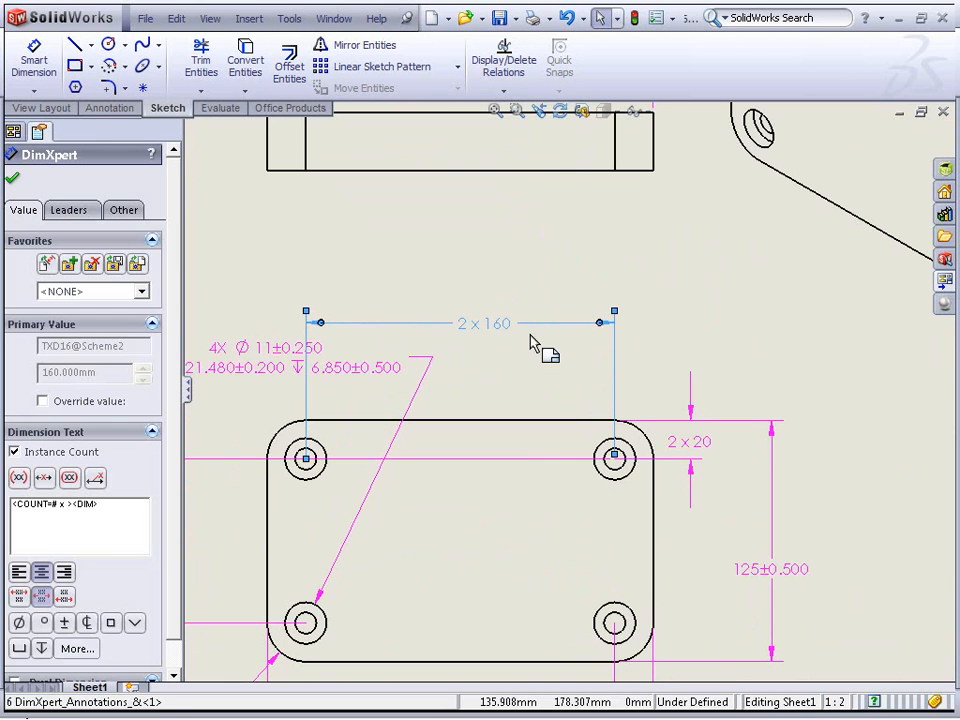
click(698, 330)
click(530, 333)
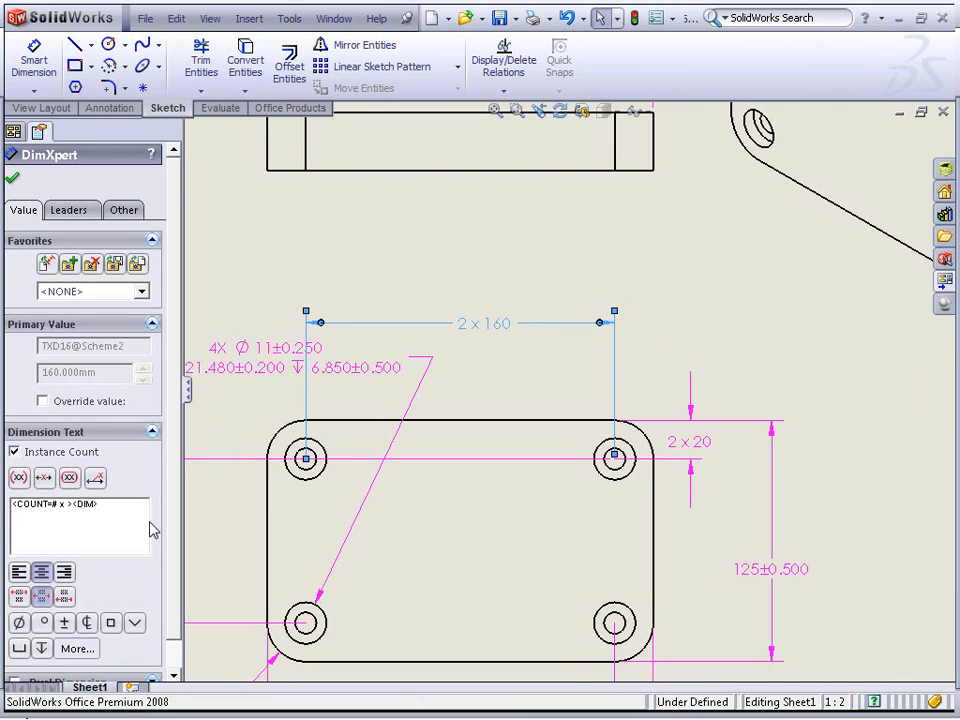
click(790, 386)
Switch back to the 5 Idler Arm drawing sheet
scroll(765, 397, up, 2)
scroll(647, 444, up, 2)
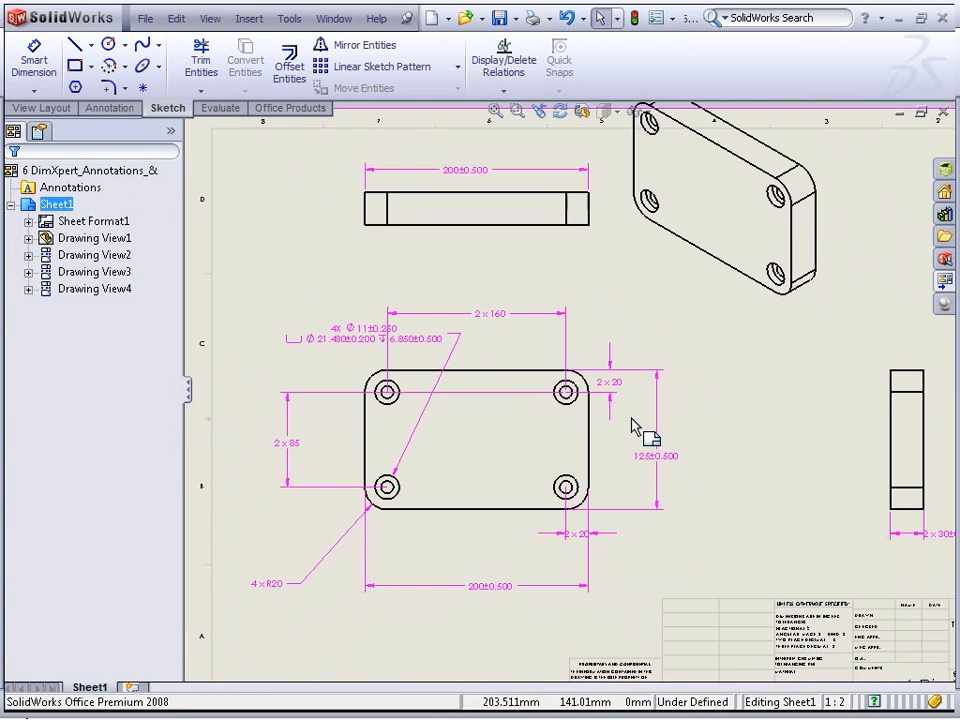
scroll(632, 427, up, 1)
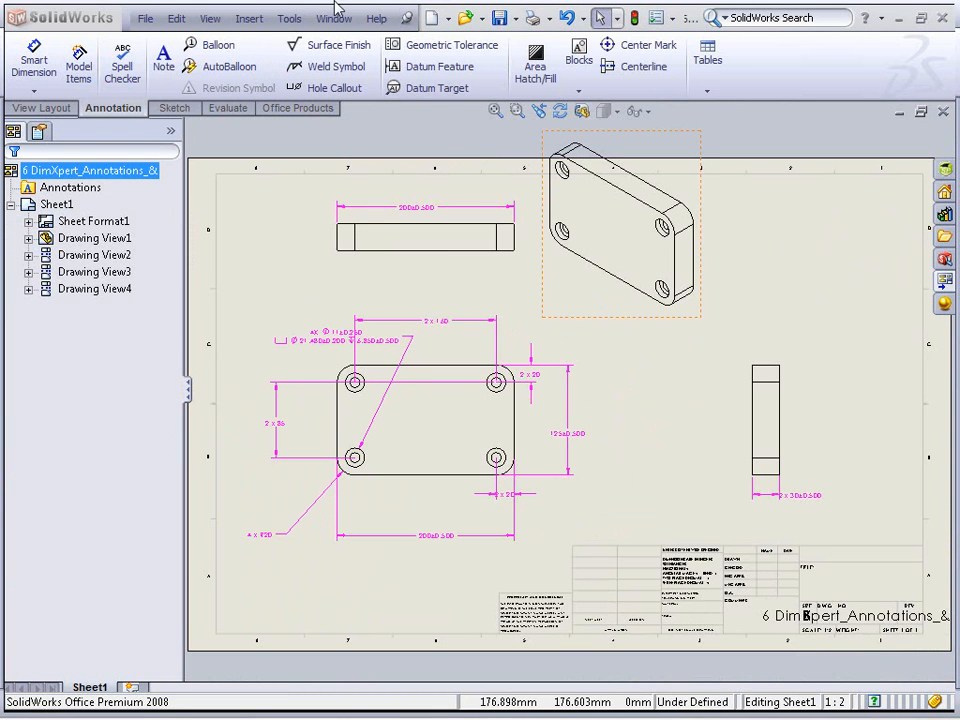
click(335, 18)
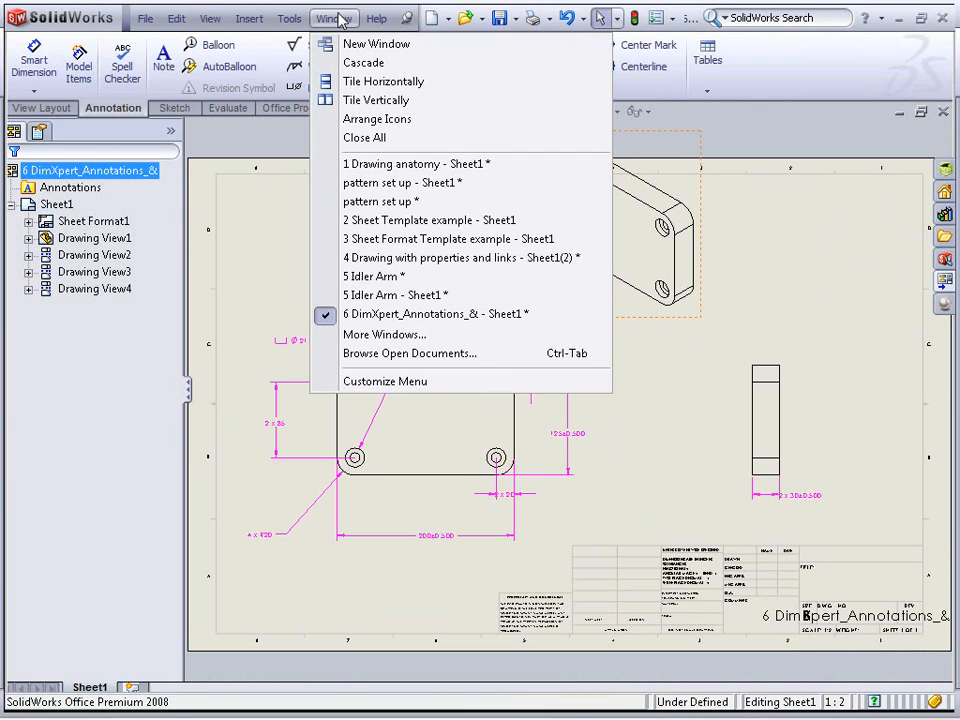
click(395, 295)
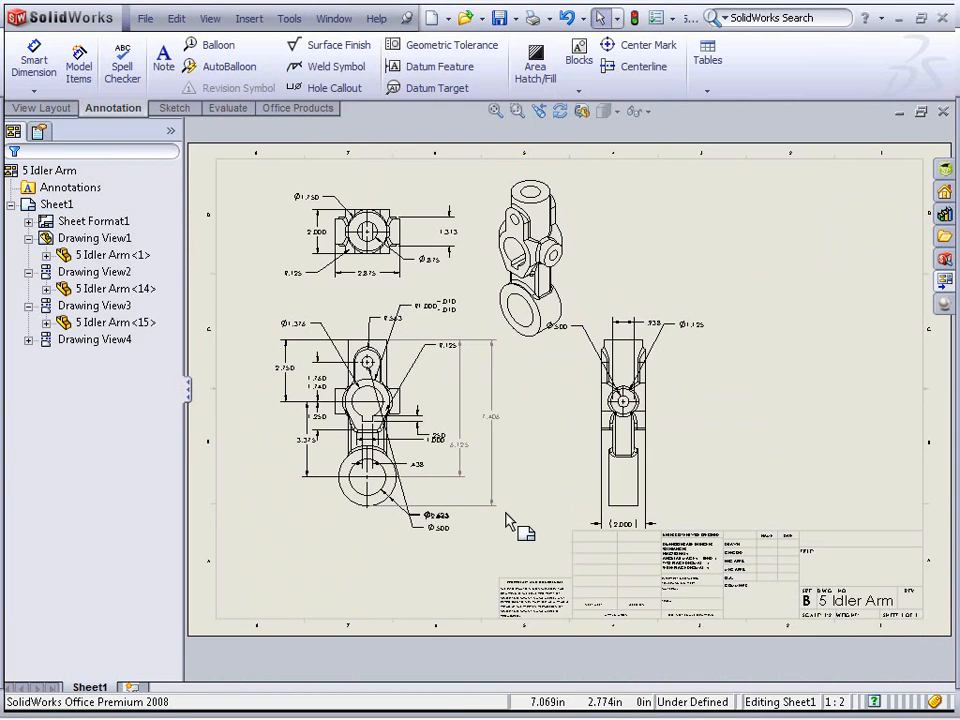
Add a note reading DIAMETER linked to the Ø1.750 dimension above the top view
click(160, 85)
scroll(375, 300, down, 8)
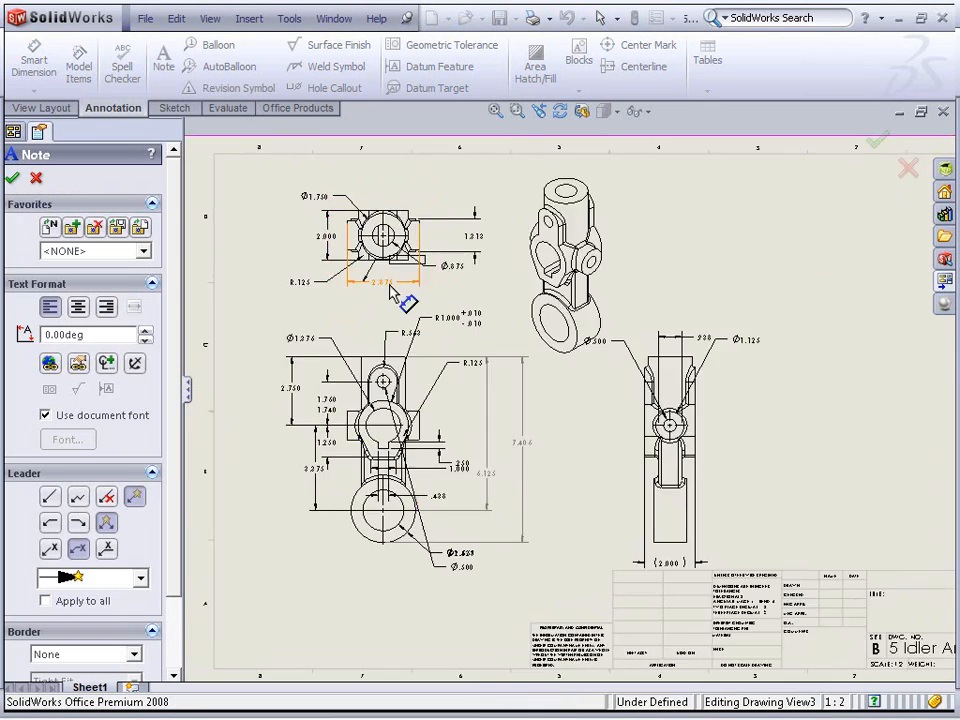
middle_drag(449, 412, 509, 496)
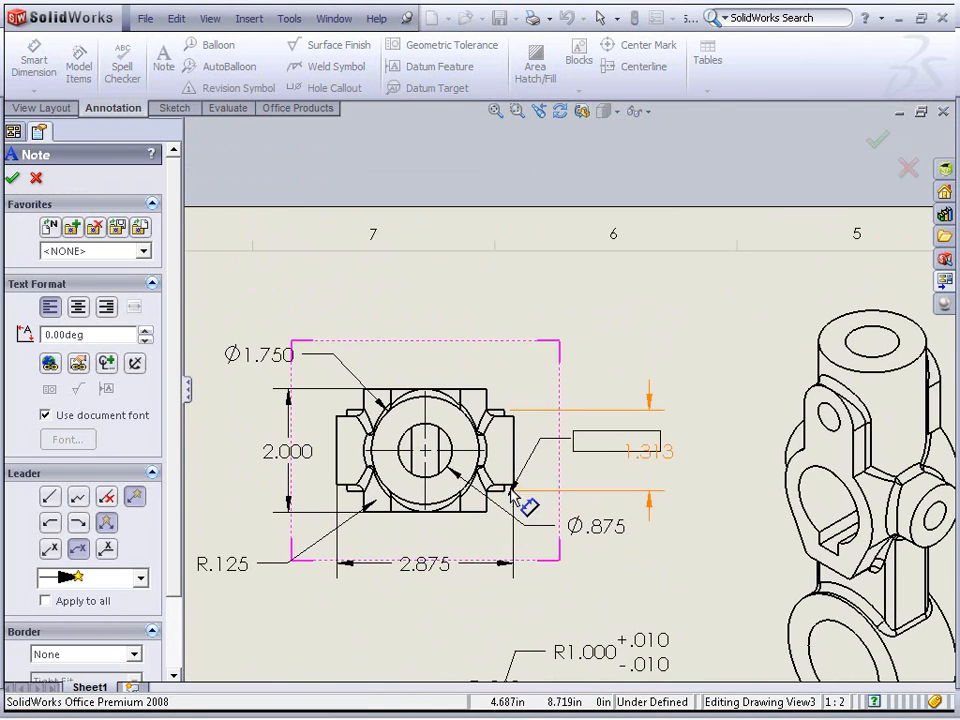
click(418, 289)
text(DIAMETER)
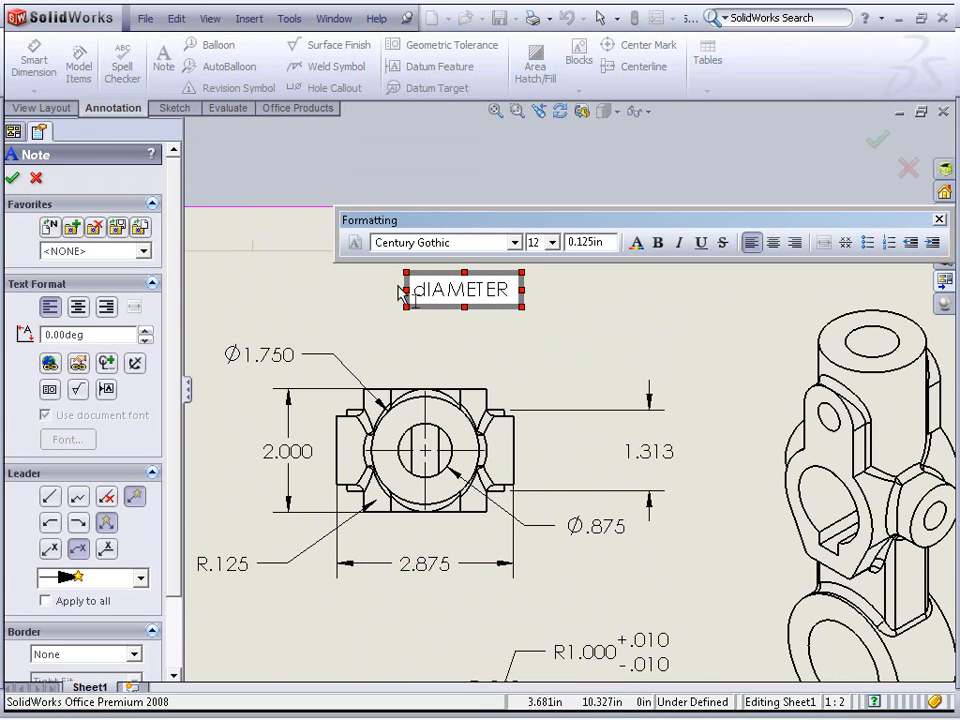
click(261, 368)
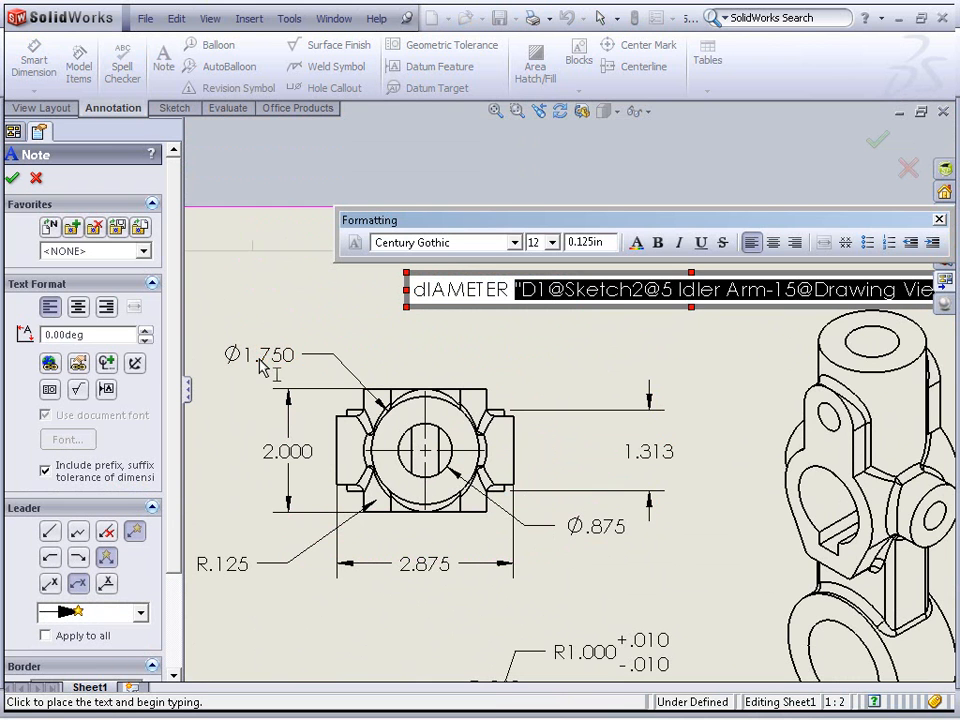
click(700, 359)
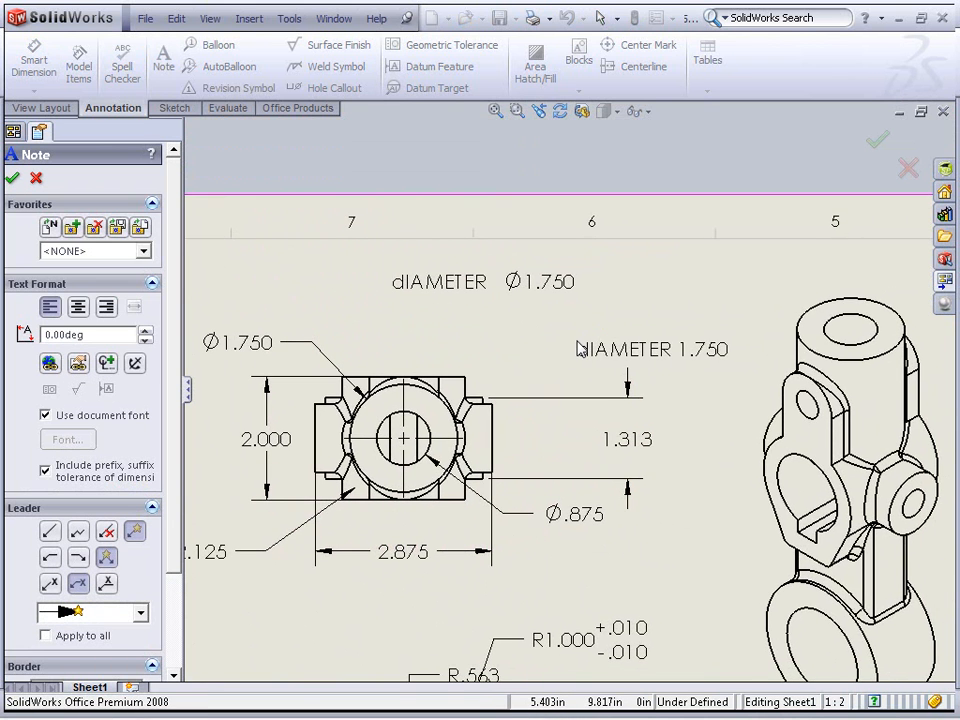
key(Escape)
Set the top view's diameter dimension to 2.050 in and rebuild the drawing
click(264, 358)
double_click(237, 342)
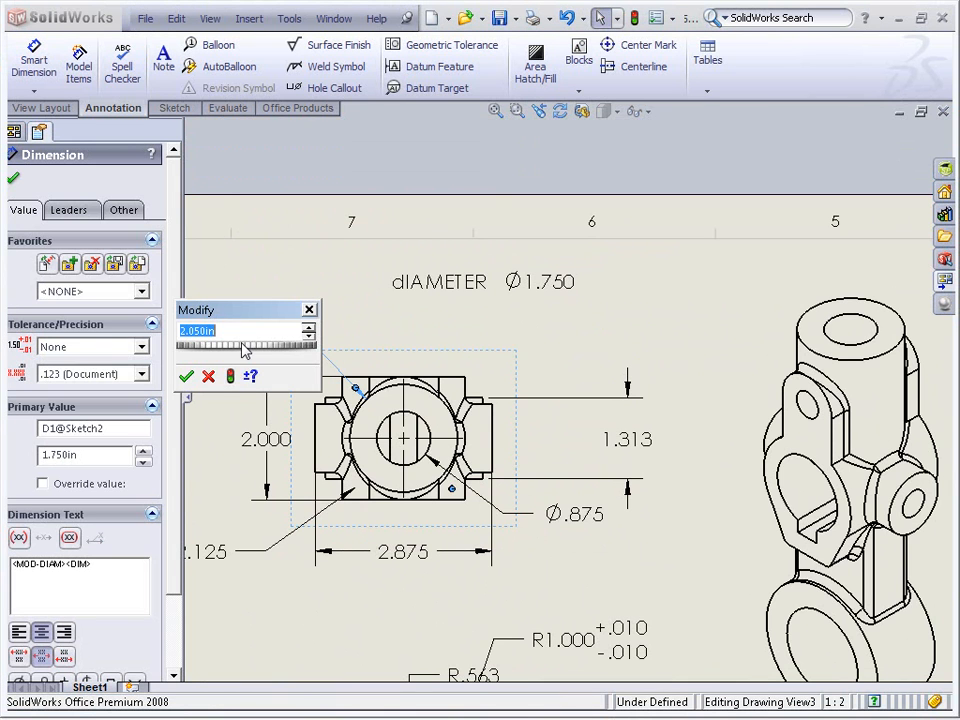
click(229, 375)
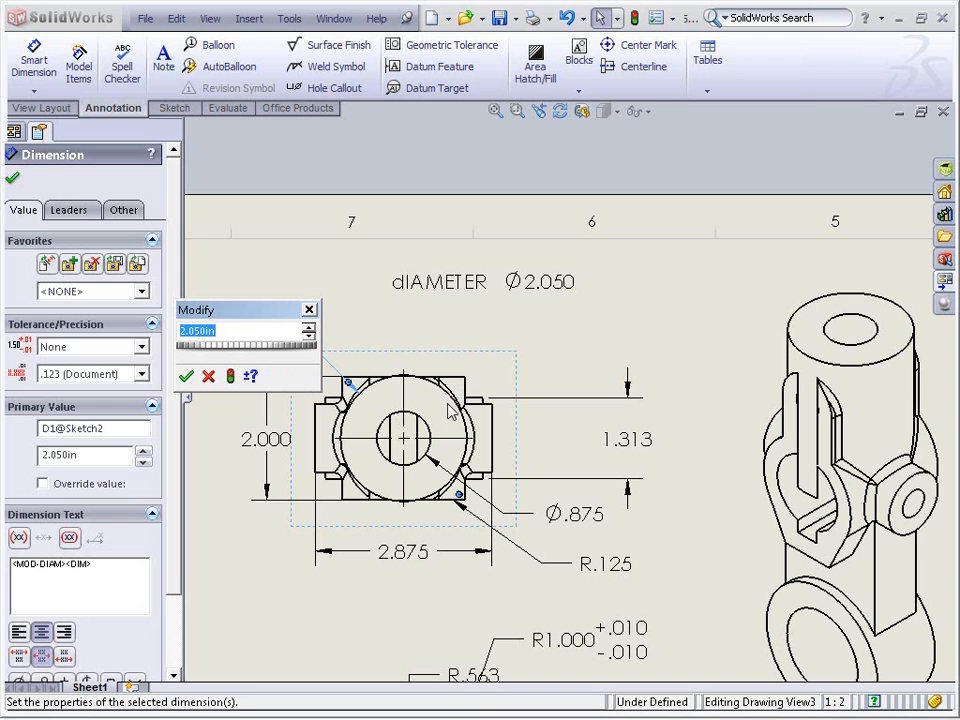
click(186, 377)
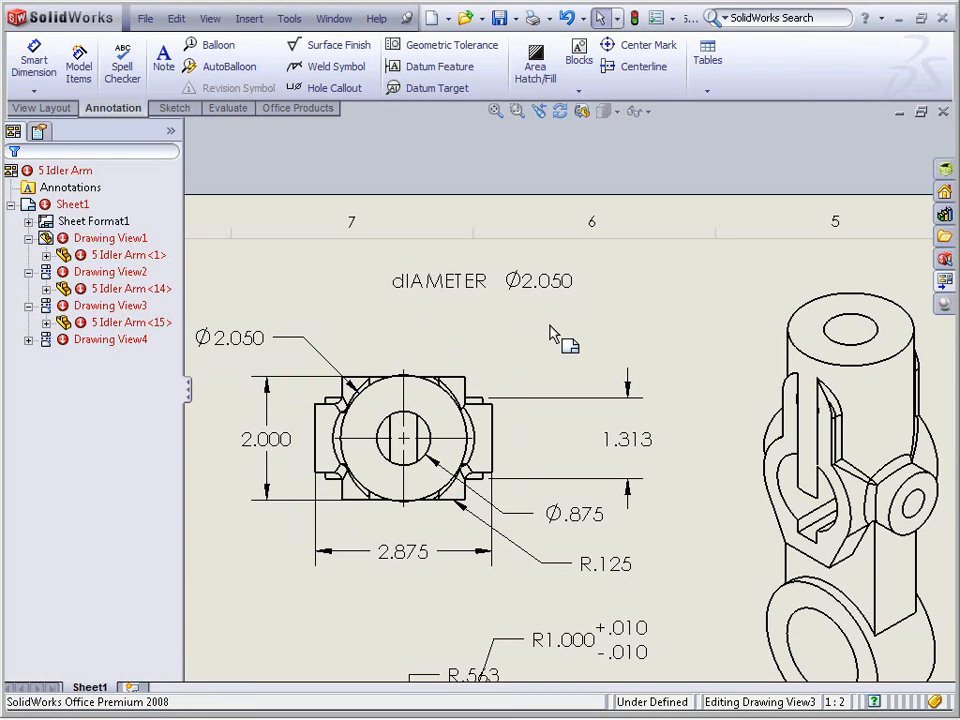
key(f)
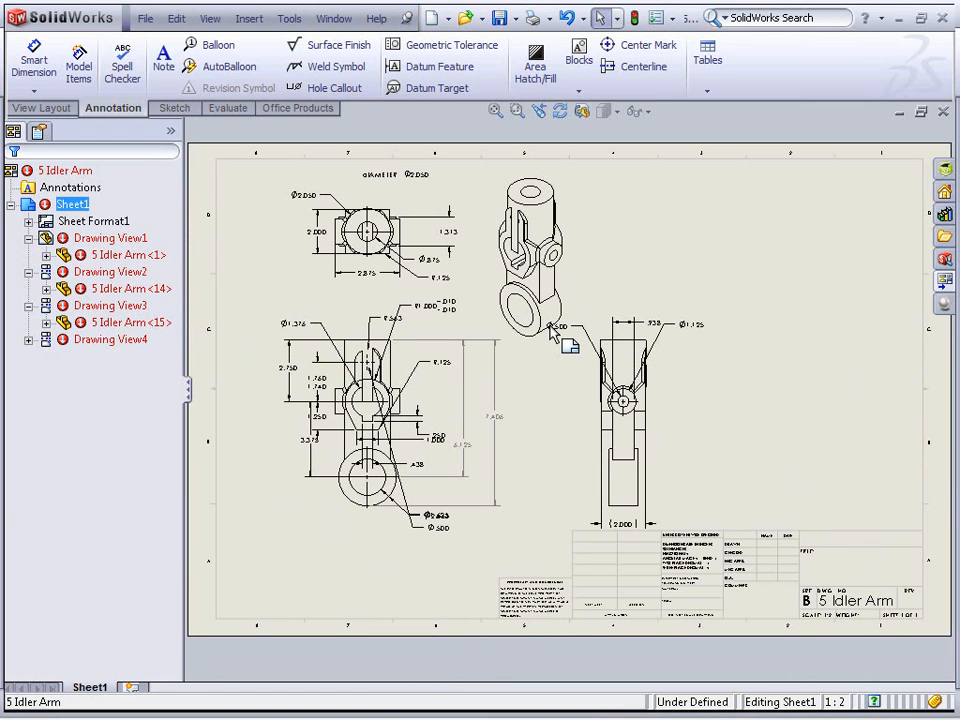
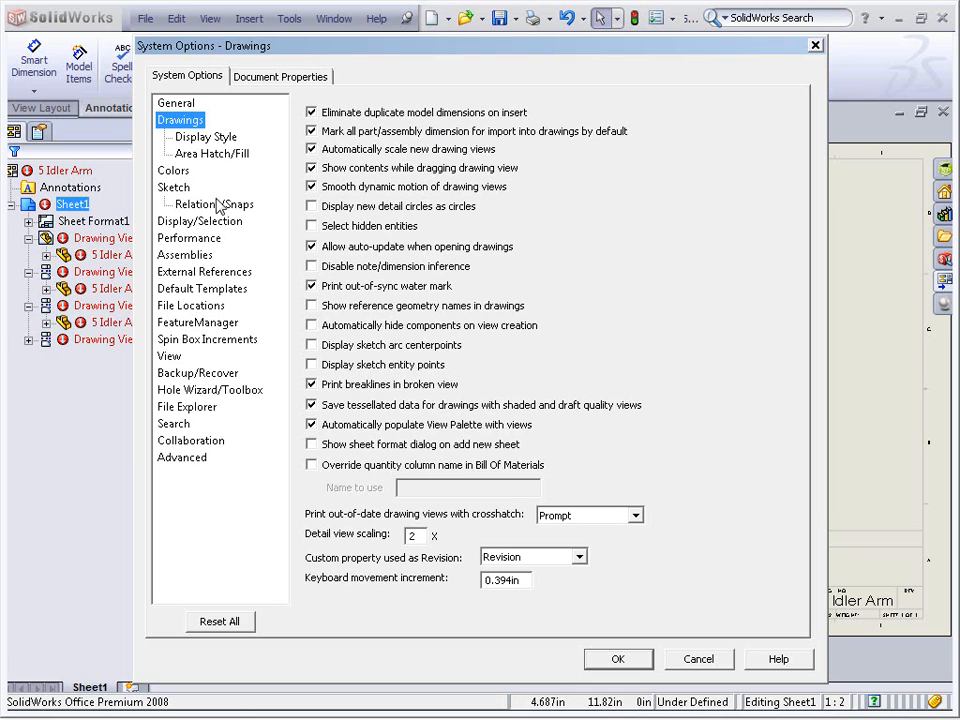
Try the display style and tangent edge options for new drawing views, ending on Hidden lines removed with Use font
click(203, 140)
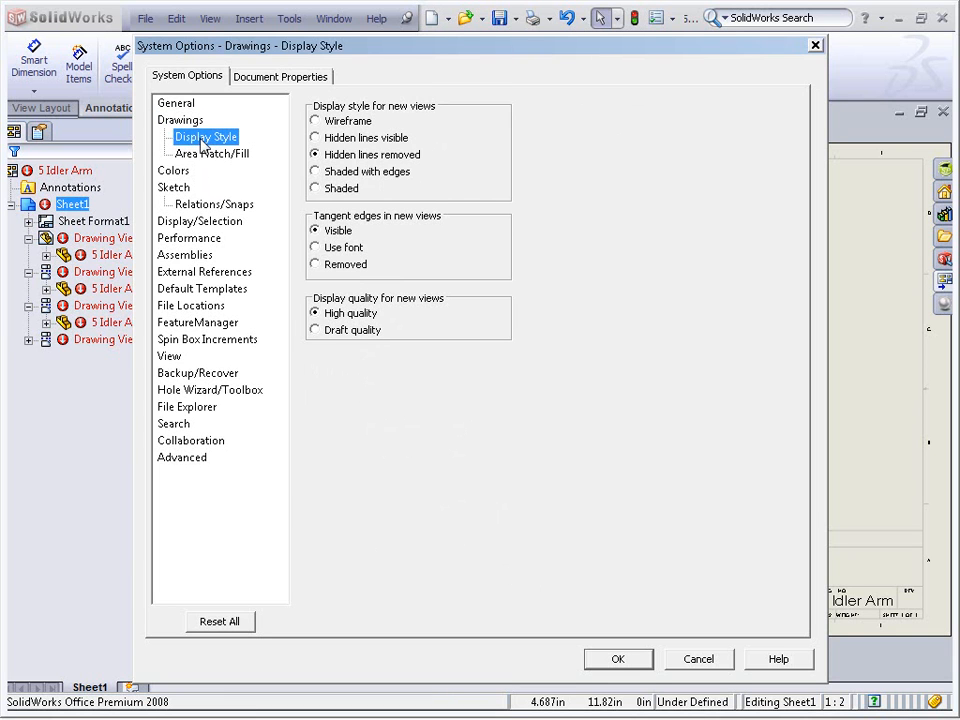
click(356, 254)
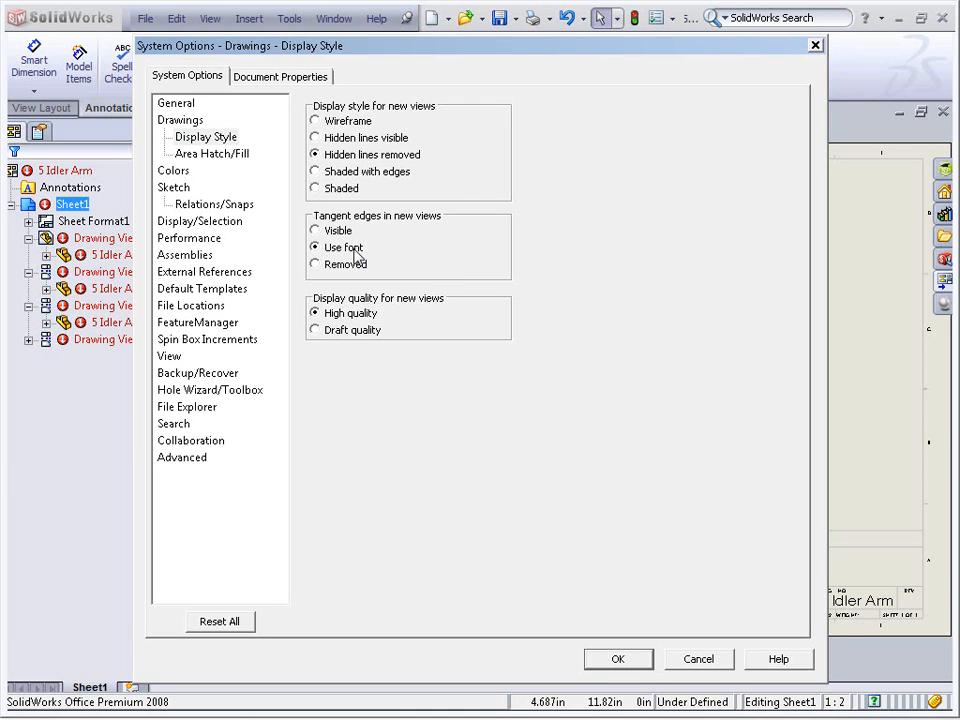
click(349, 266)
click(349, 251)
click(349, 174)
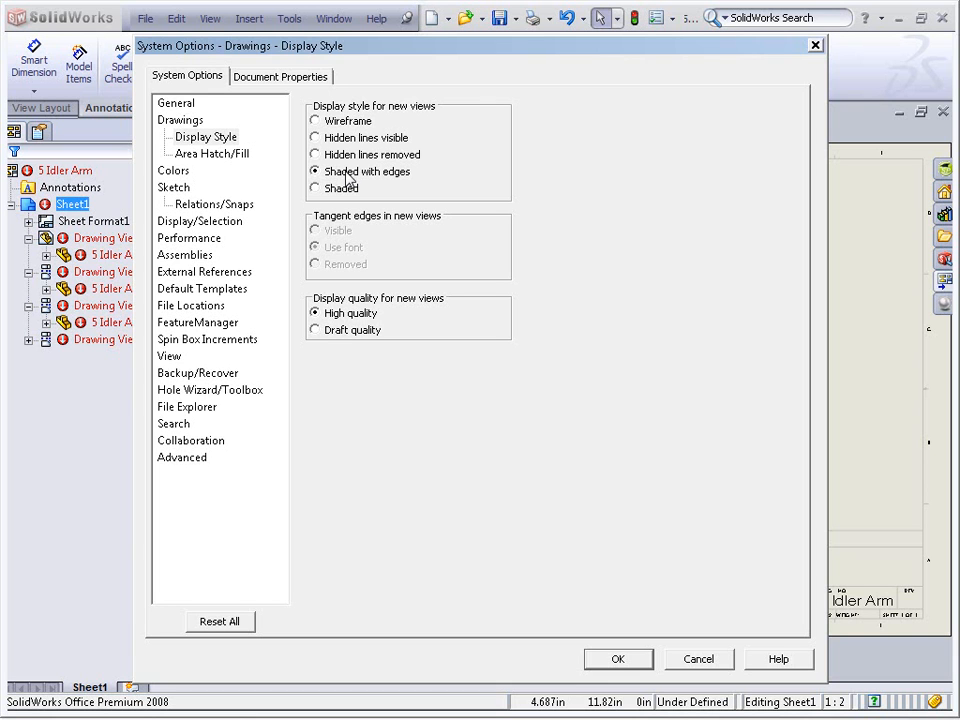
click(353, 156)
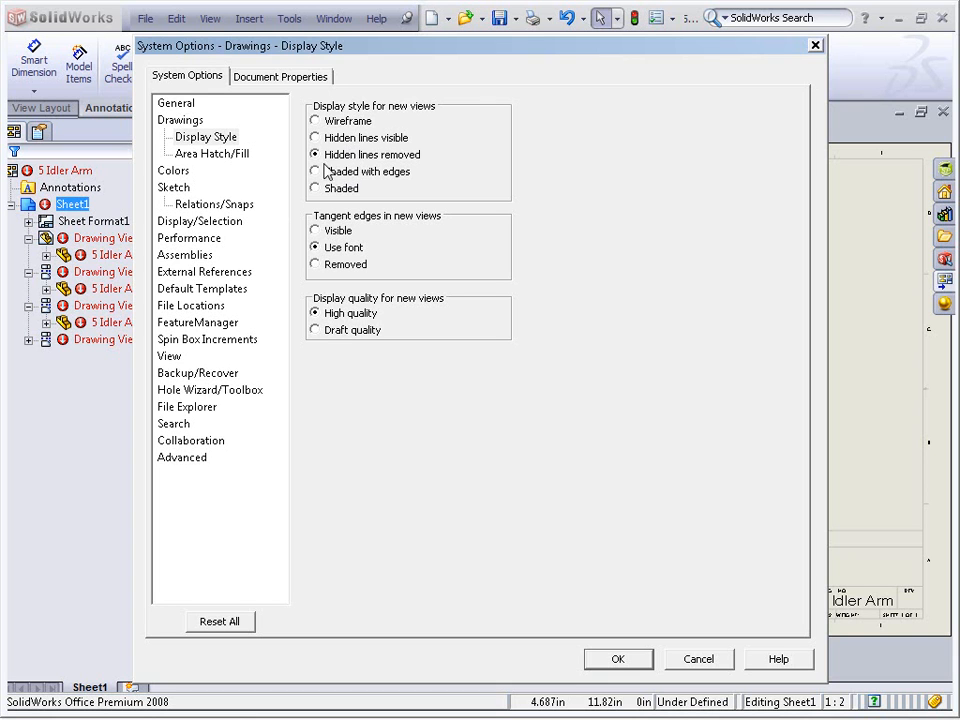
Review the Document Templates folders in File Locations and open the Add folder browser without adding a folder
click(201, 309)
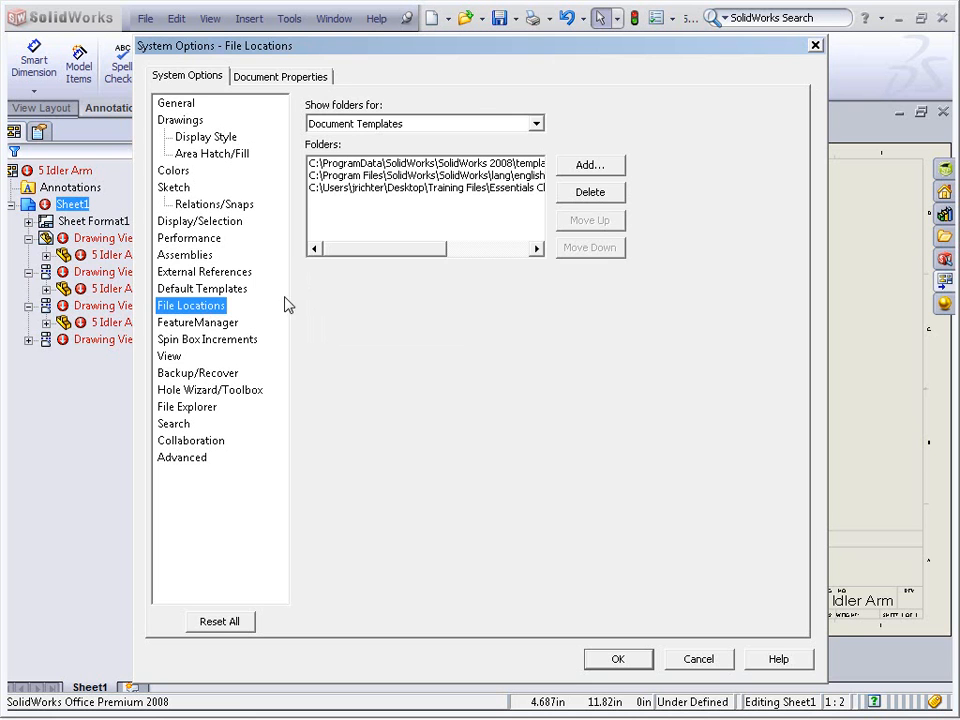
click(384, 123)
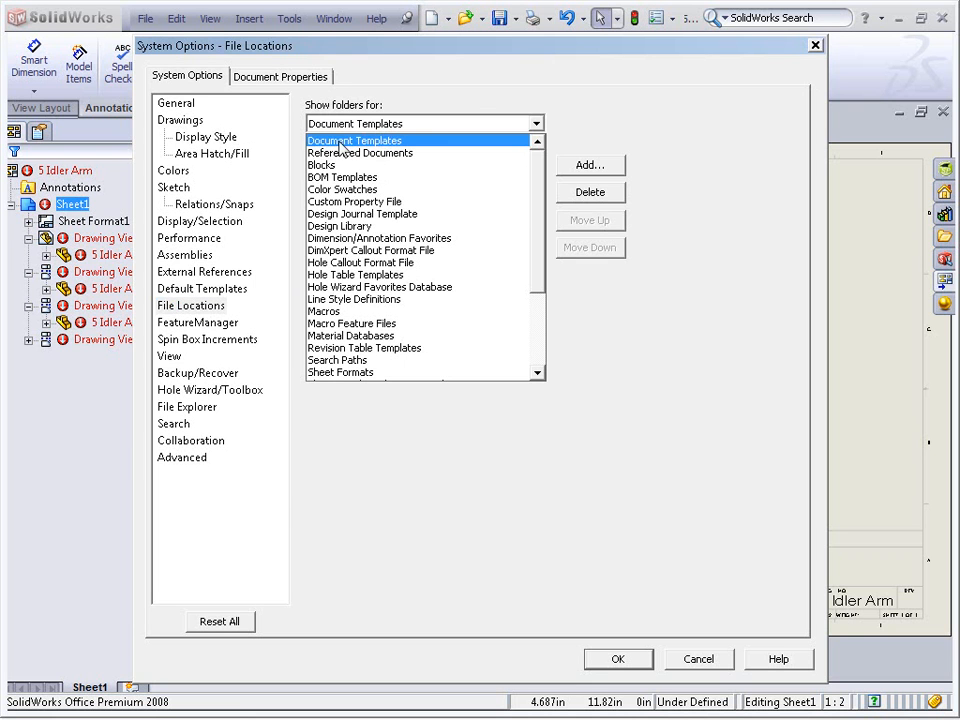
click(415, 120)
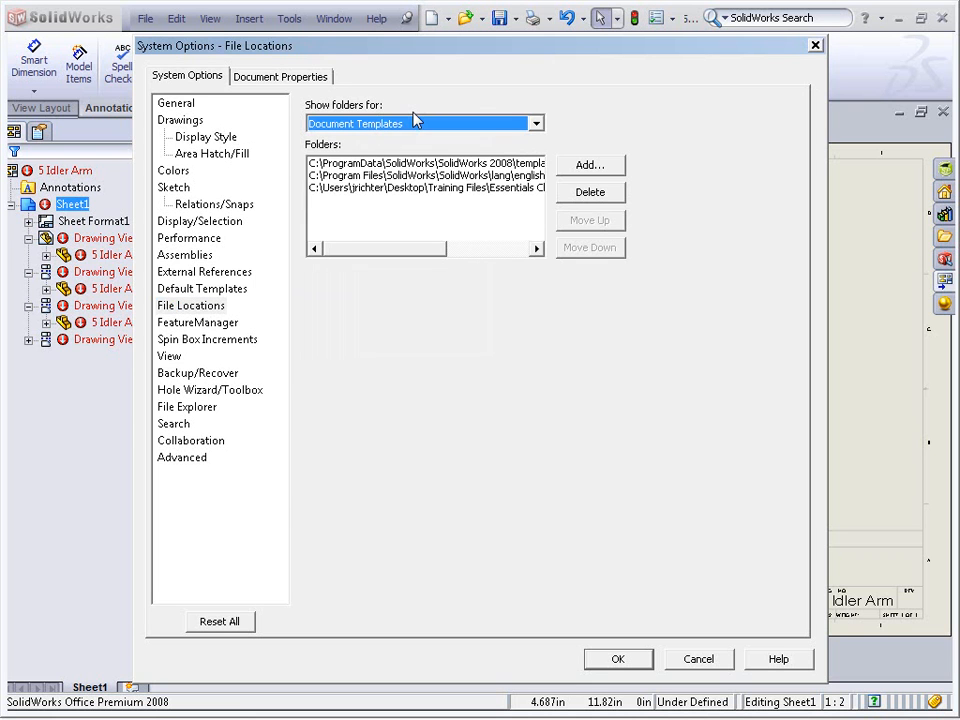
click(605, 163)
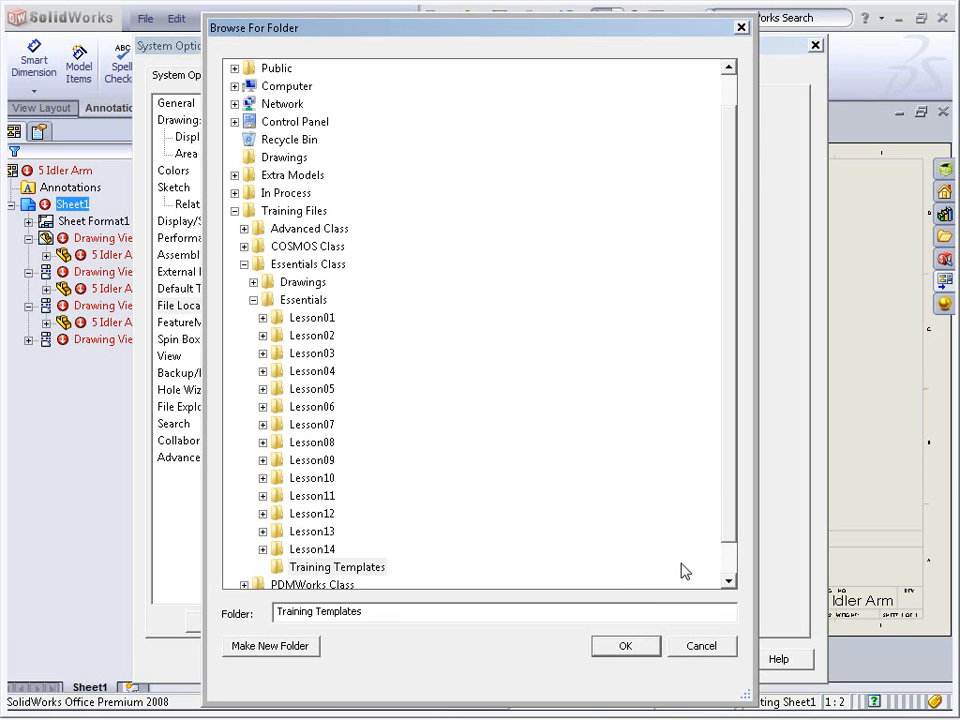
click(701, 648)
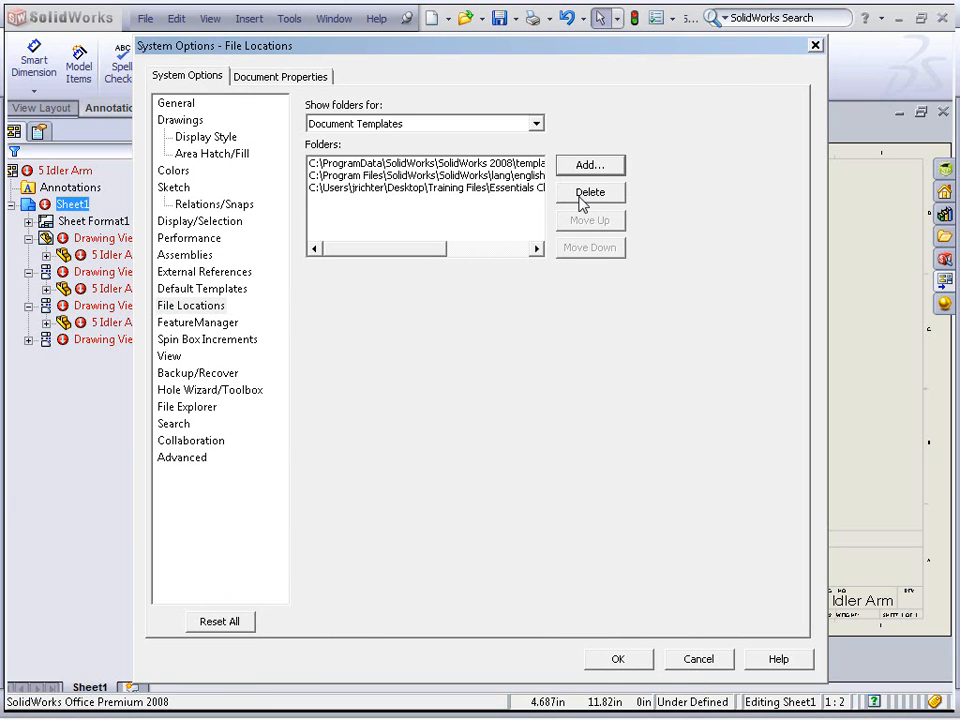
Show the BOM Templates folder locations and open the Add folder browser without adding a folder
click(536, 123)
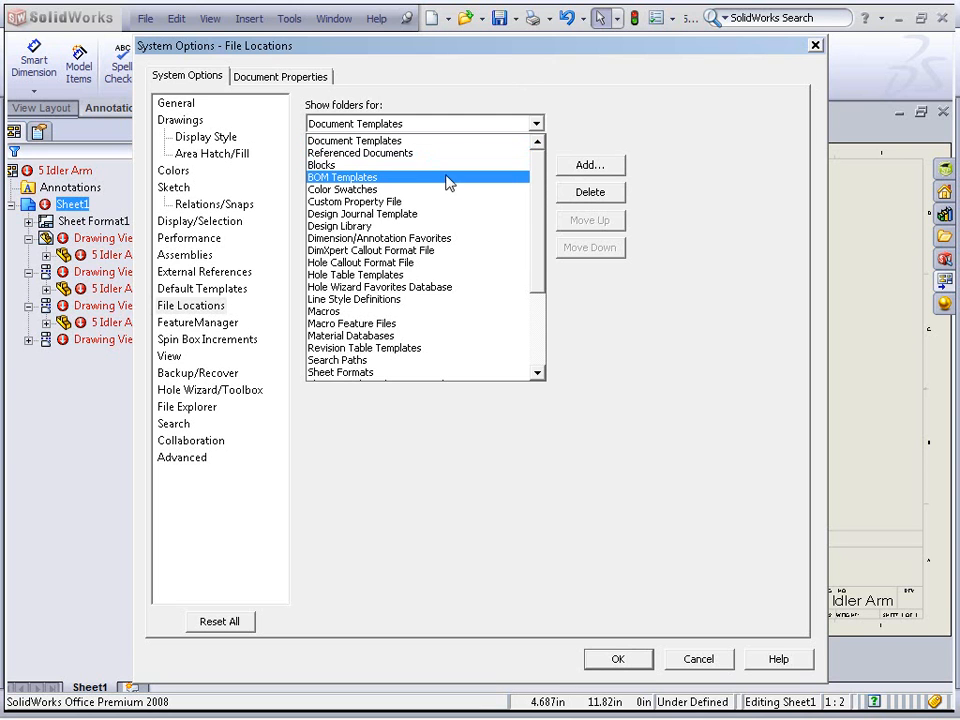
click(395, 178)
click(576, 167)
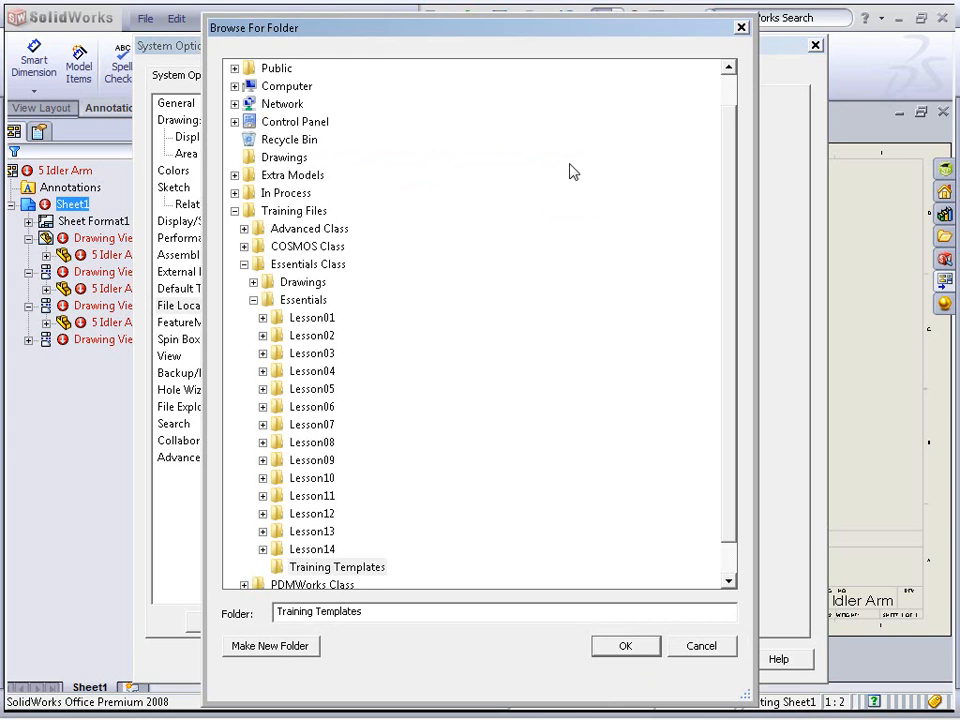
click(701, 645)
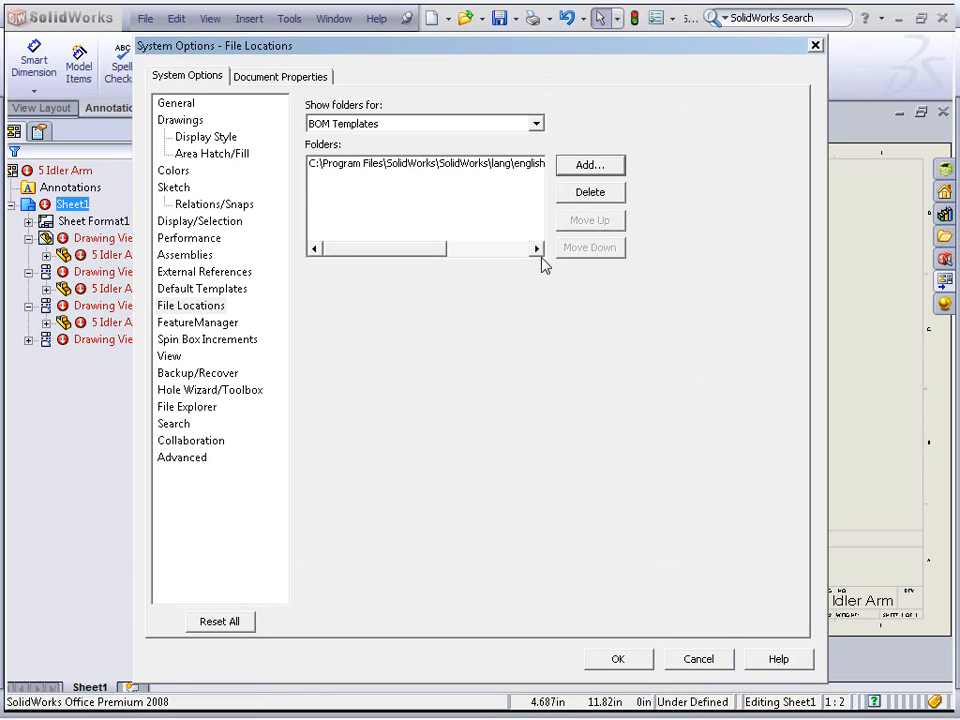
Browse the list of file location types and return to the Document Templates folders
click(477, 131)
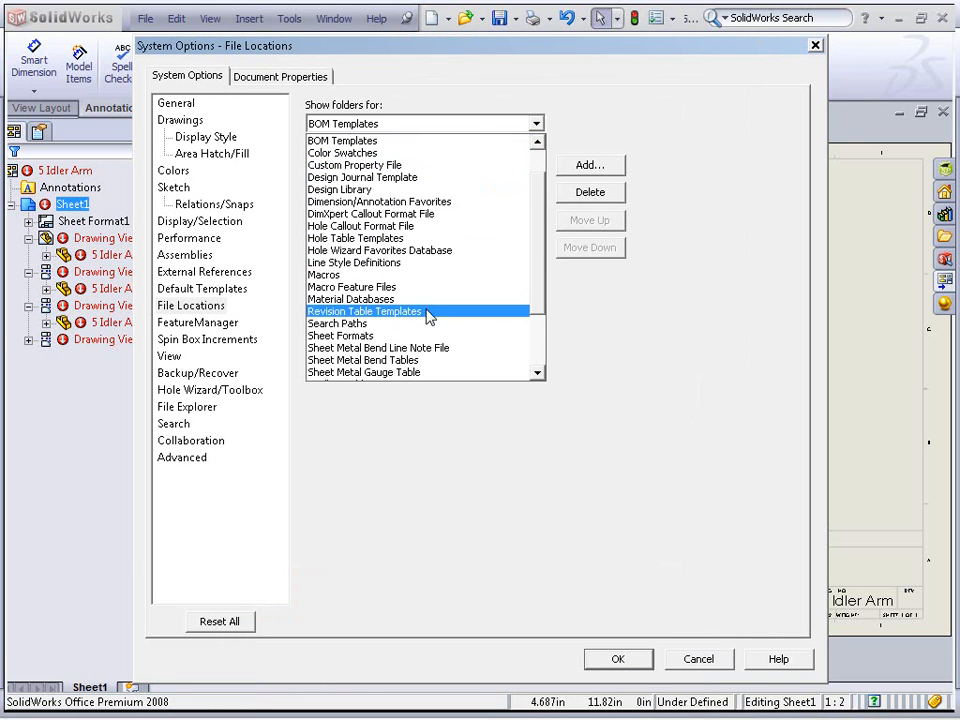
scroll(428, 316, down, 3)
scroll(426, 300, up, 4)
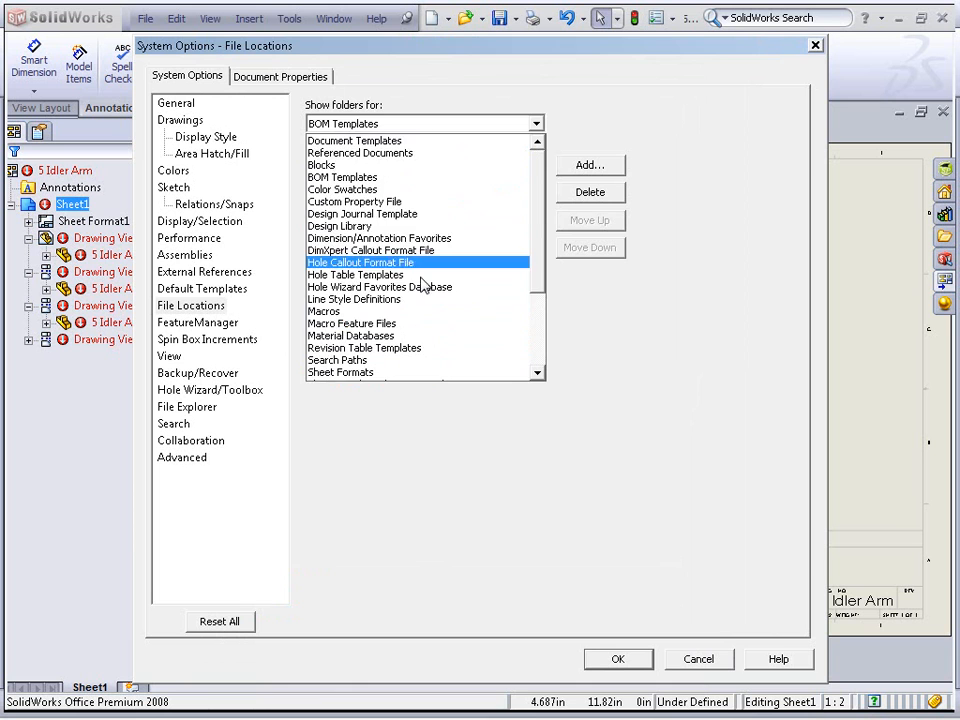
click(497, 80)
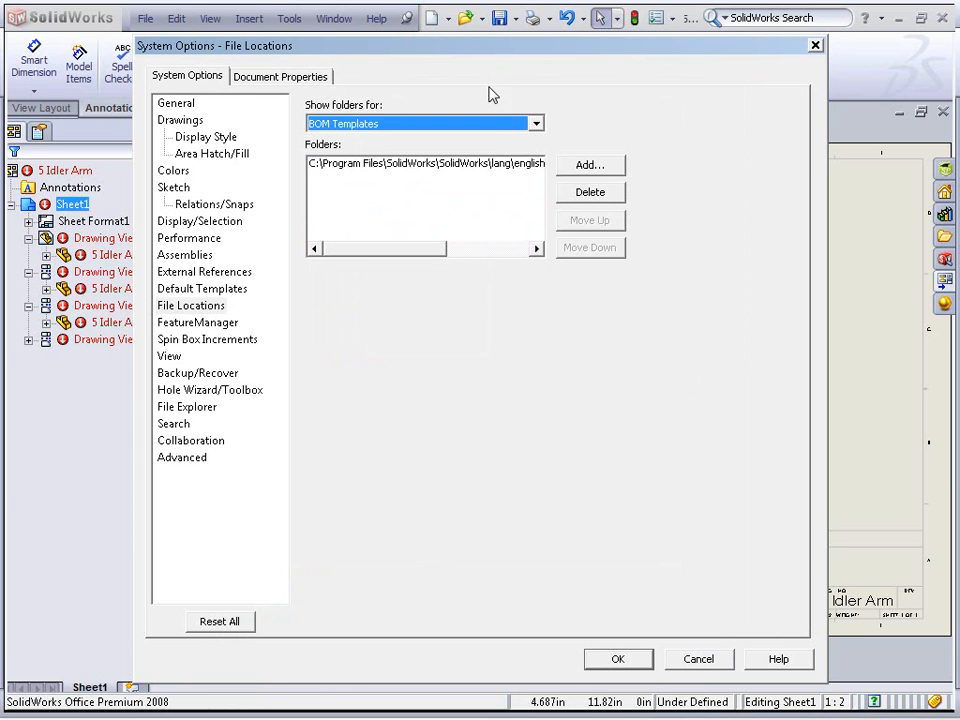
click(477, 131)
scroll(473, 138, up, 1)
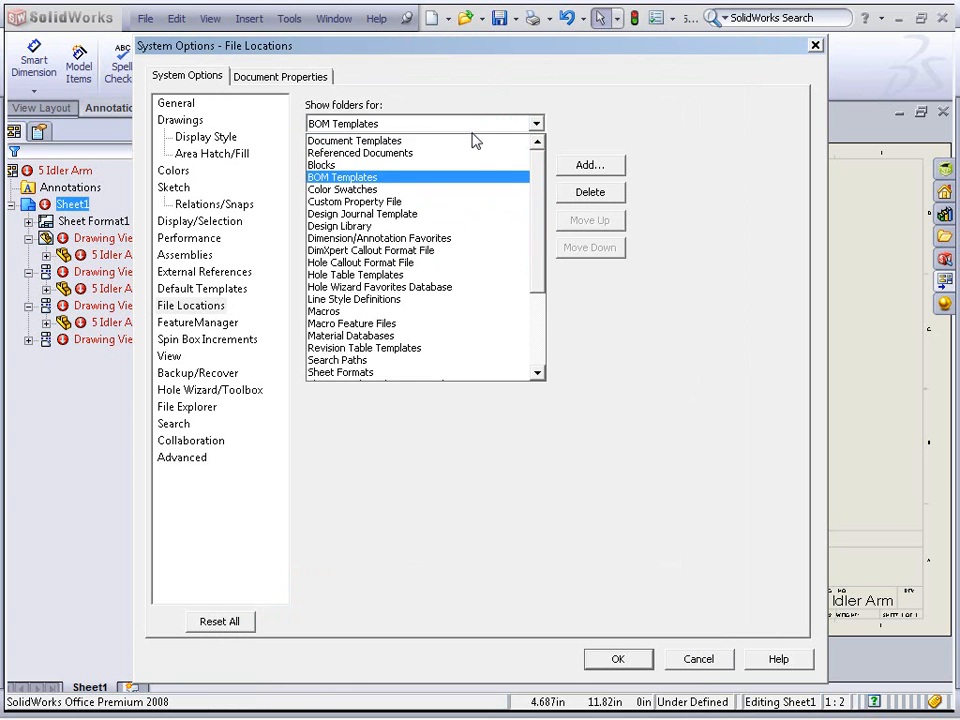
click(473, 139)
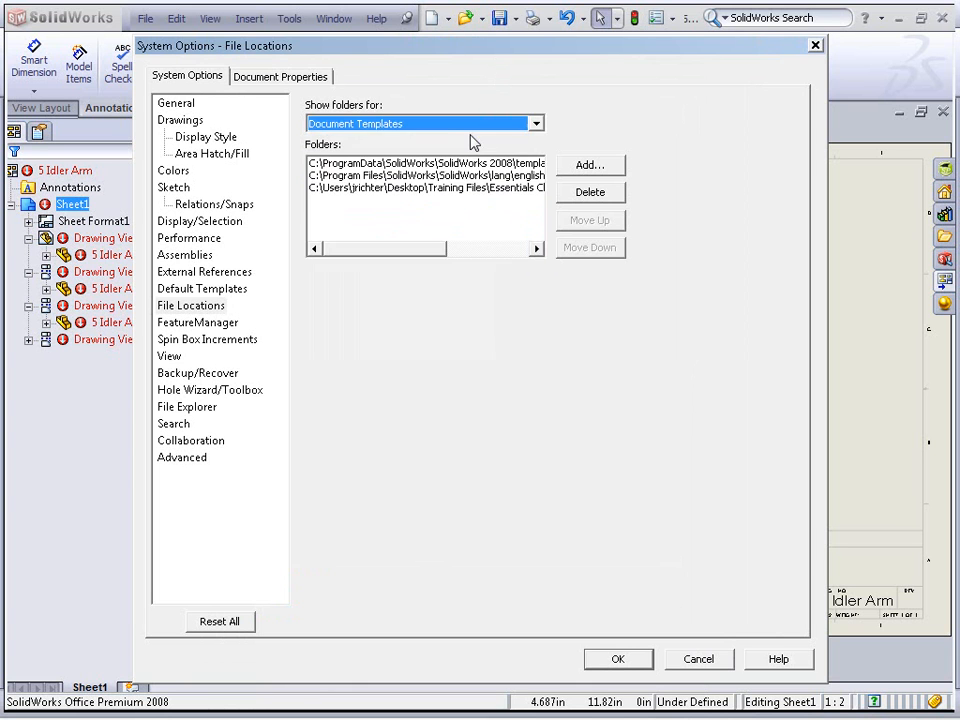
Show the Sheet Formats folder locations, review the remaining location types, and cancel the System Options dialog
click(369, 128)
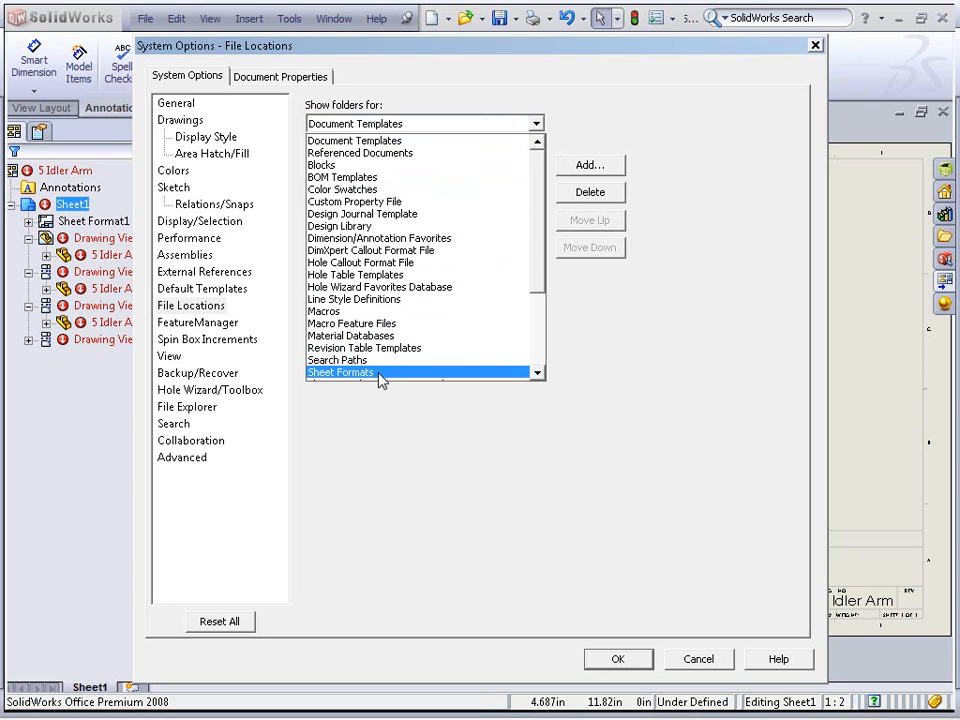
click(378, 373)
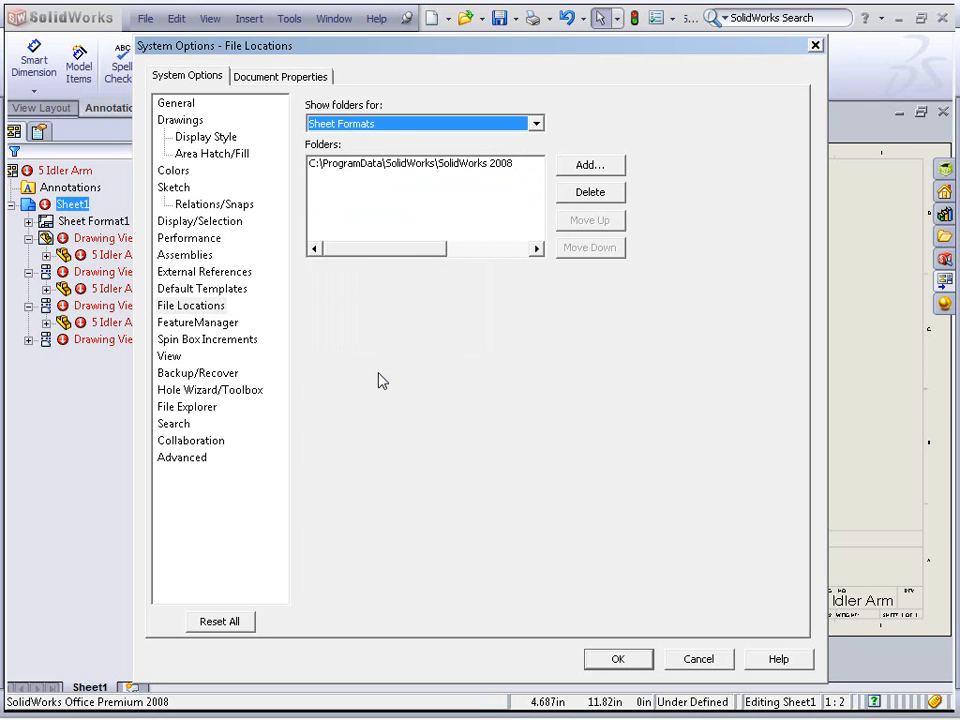
click(390, 125)
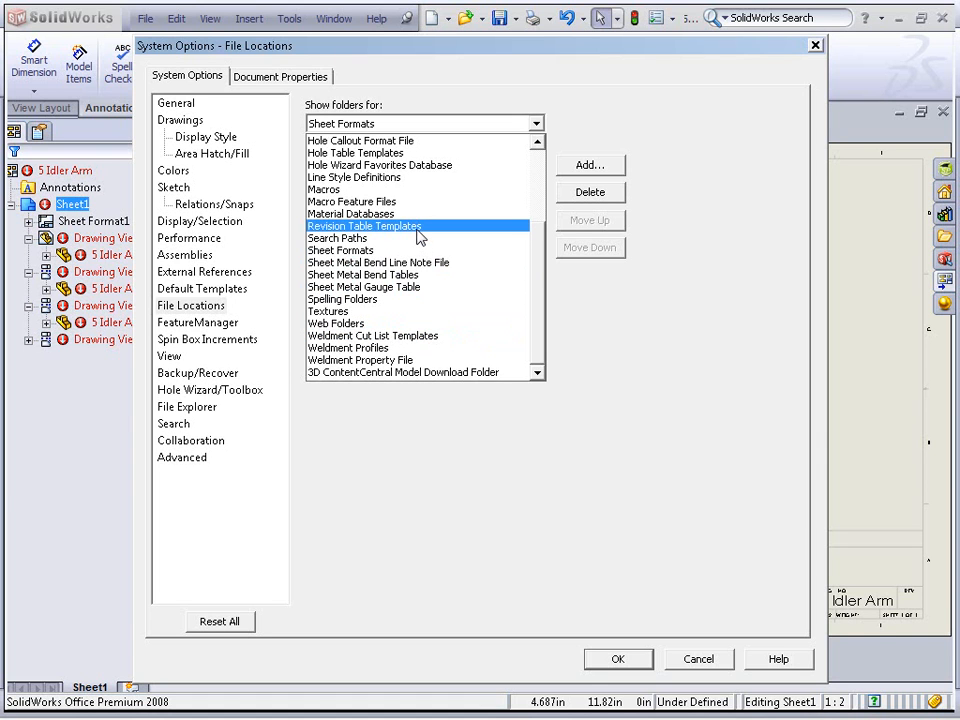
click(675, 329)
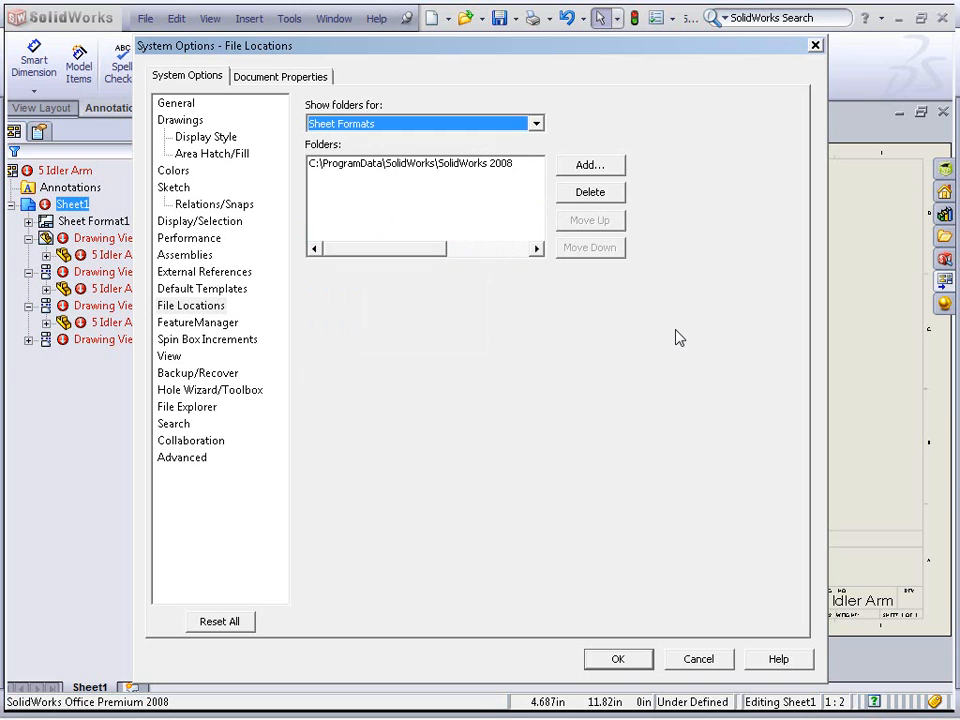
click(697, 661)
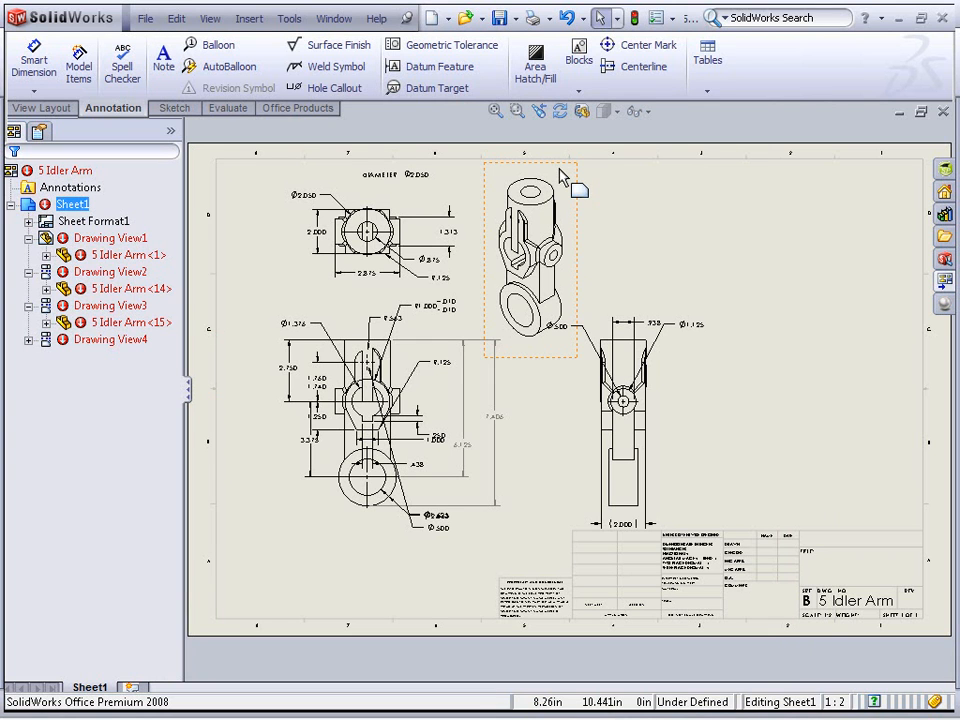
Launch the Copy Settings Wizard from the SolidWorks 2008 SP4.0 SolidWorks Tools program group
key(super)
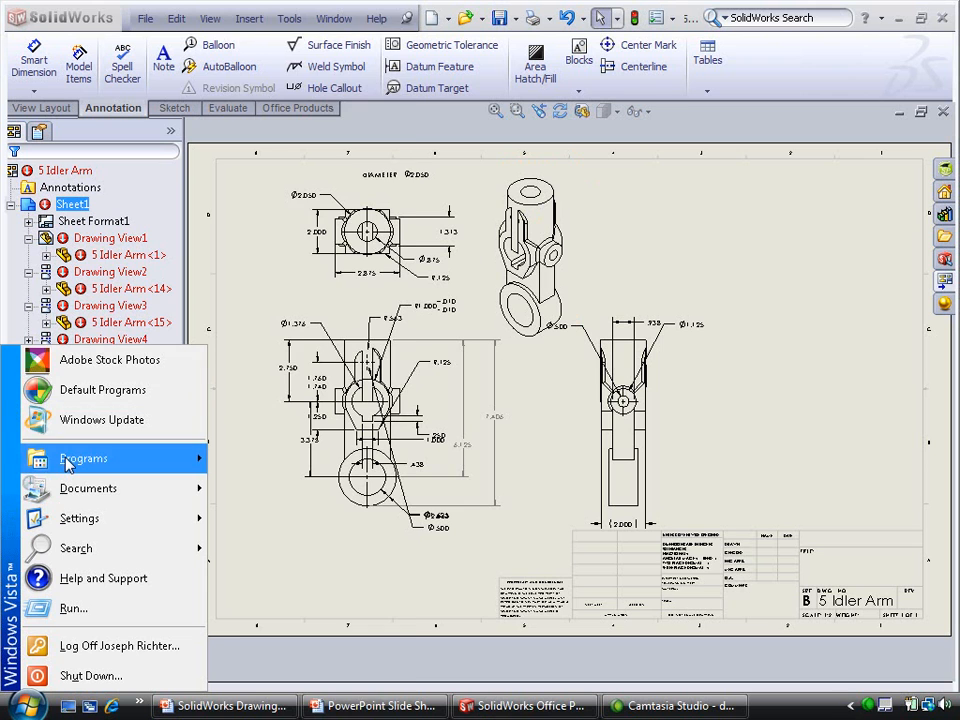
mouse_move(68, 463)
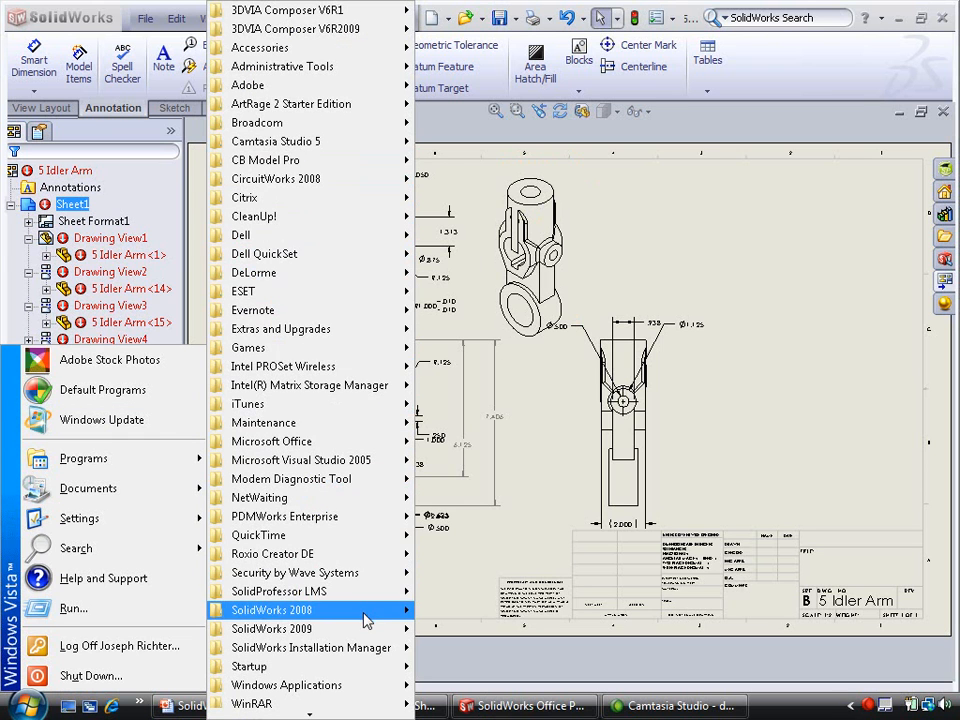
mouse_move(366, 621)
mouse_move(500, 478)
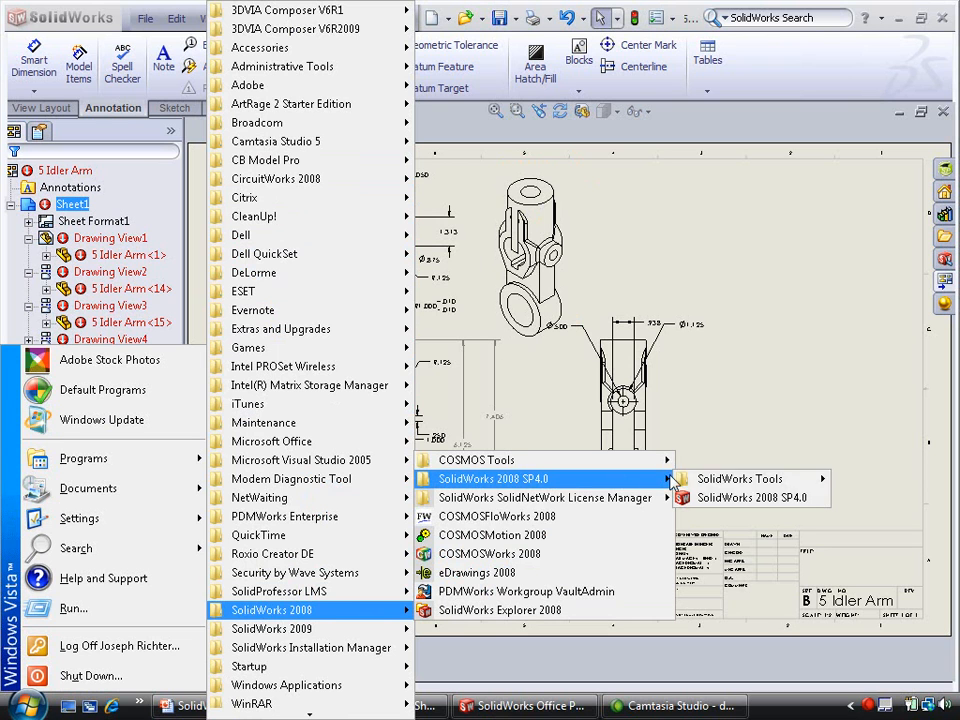
mouse_move(724, 480)
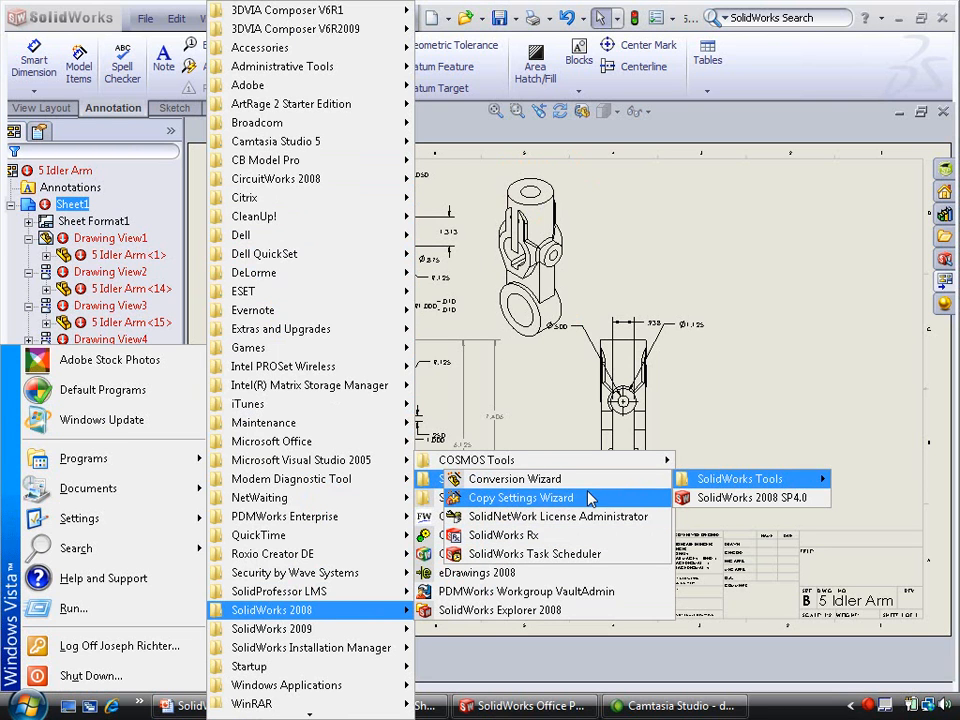
click(592, 500)
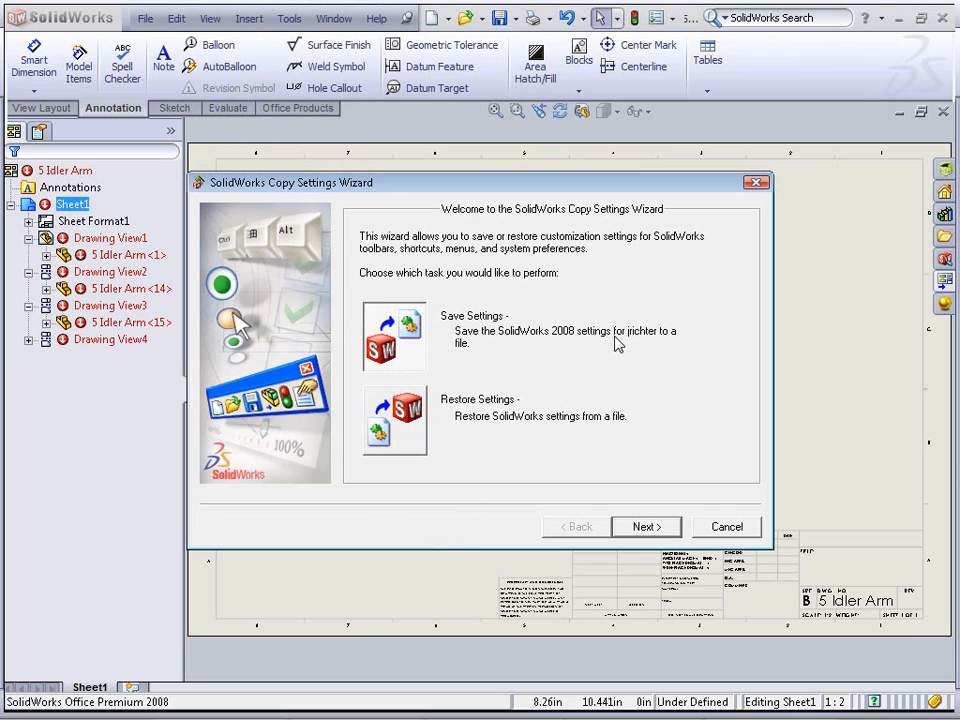
Open the Save Settings page, accepting the running-session warning, review the settings file path, and go back
click(645, 527)
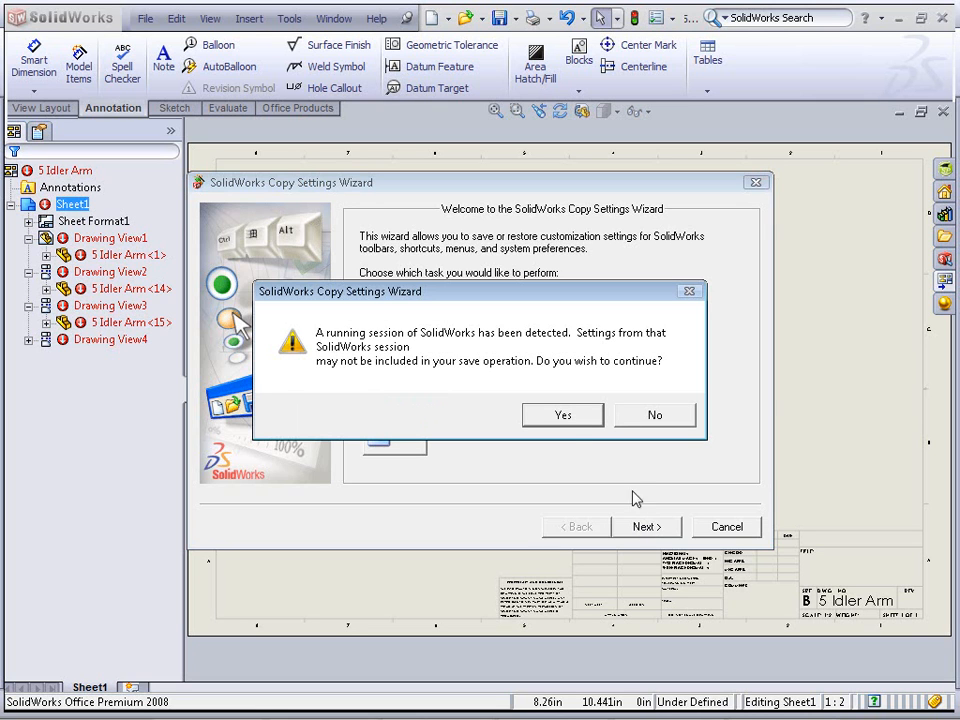
click(570, 418)
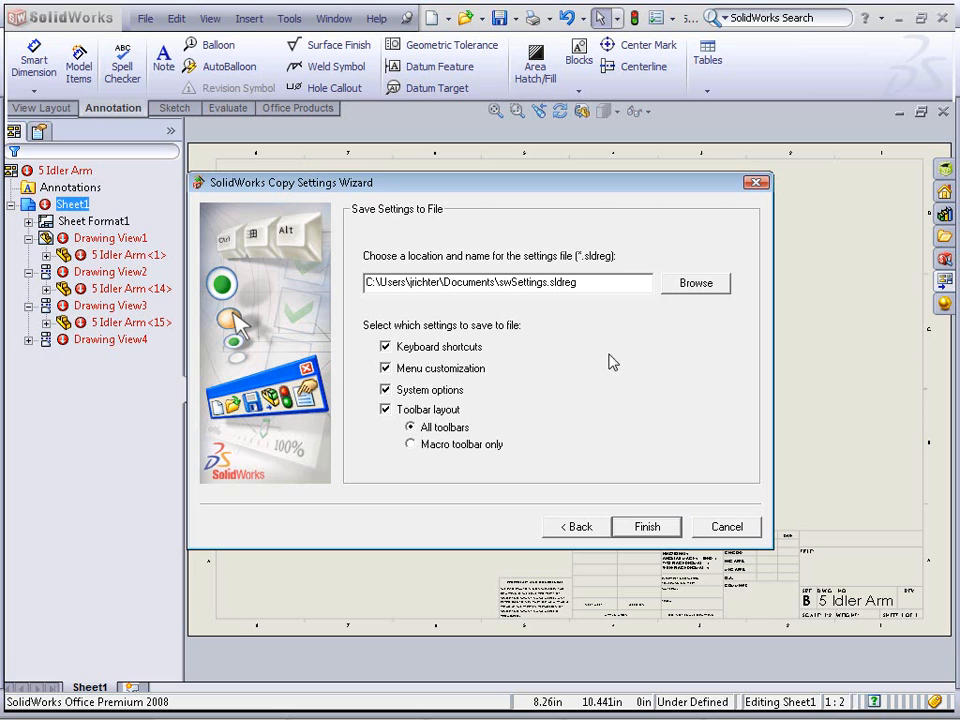
drag(370, 283, 598, 283)
click(598, 283)
click(588, 528)
Choose Restore Settings to view its settings file page, then return to the wizard's start
click(411, 436)
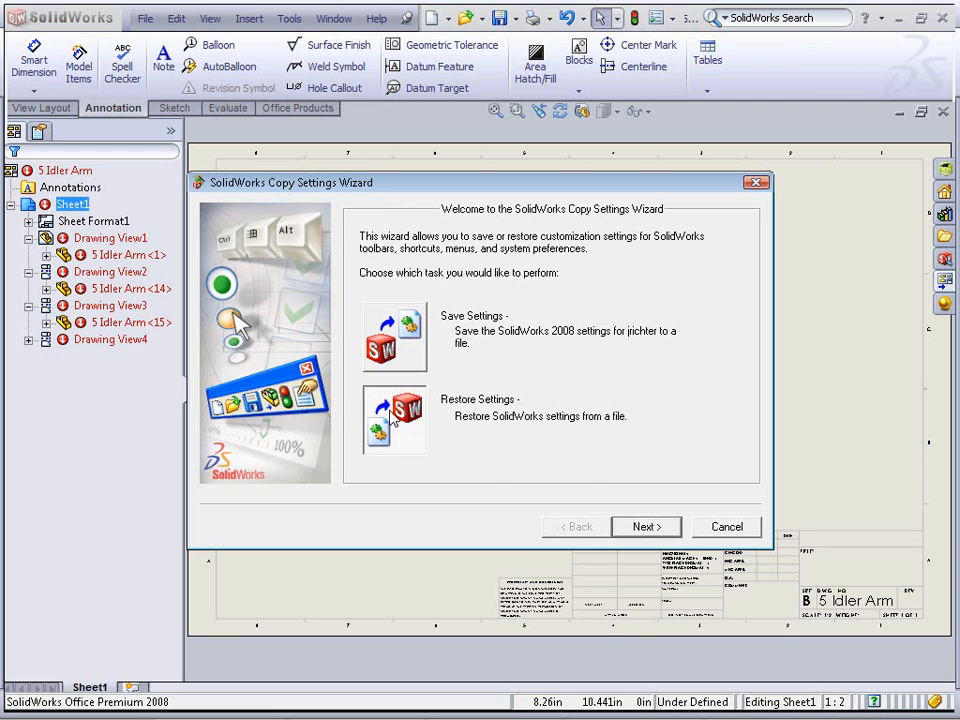
click(645, 526)
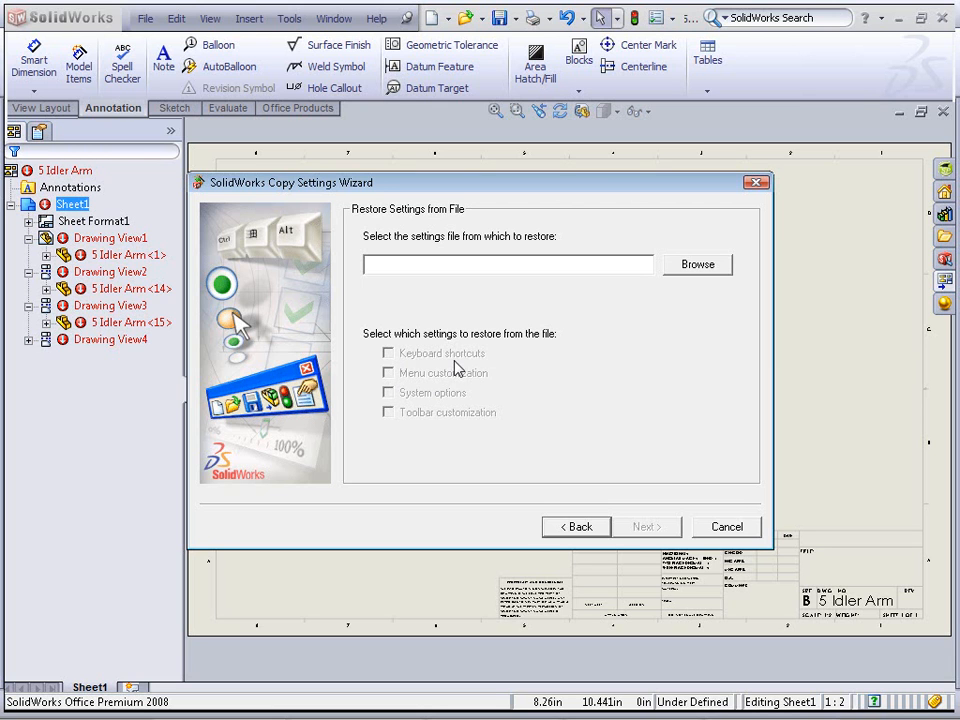
click(580, 525)
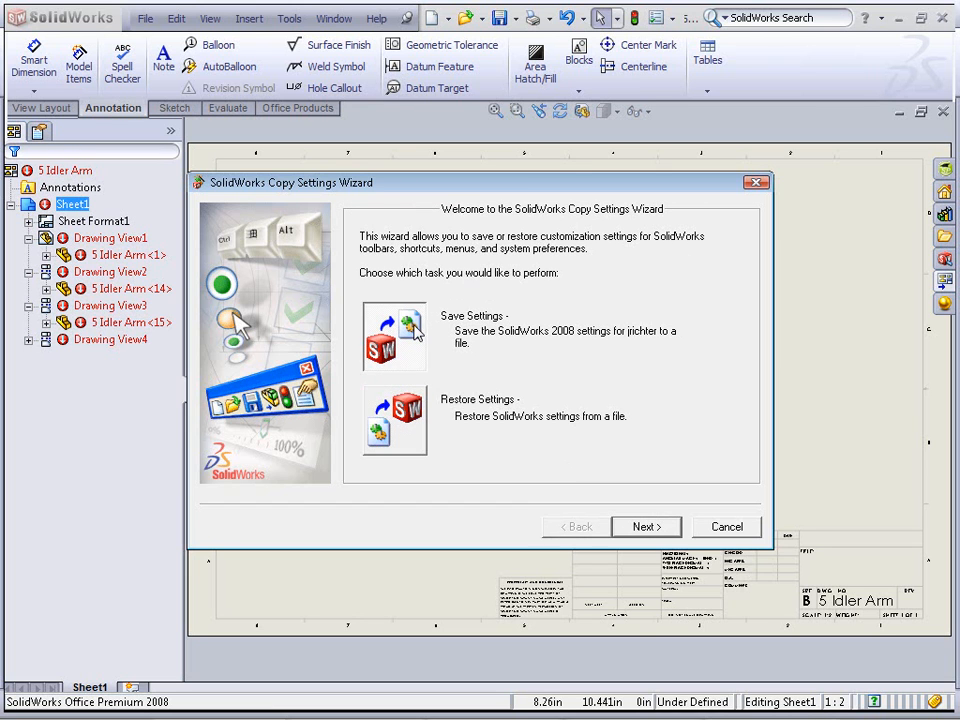
Open the Save Settings page again, accepting the running-session warning, and cancel the wizard
click(634, 530)
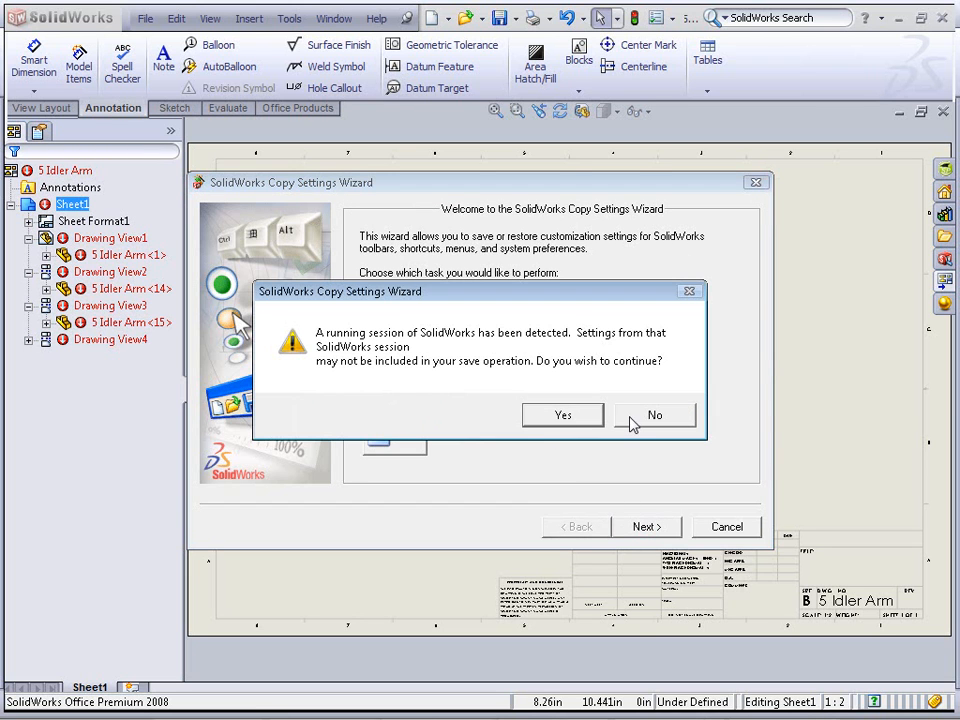
click(565, 415)
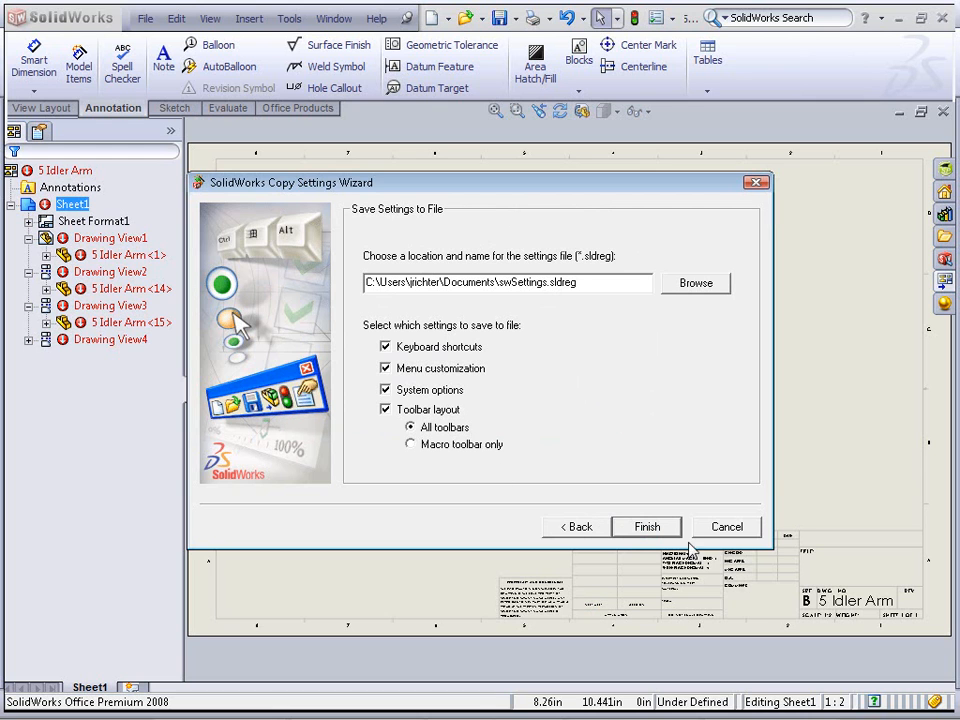
click(722, 530)
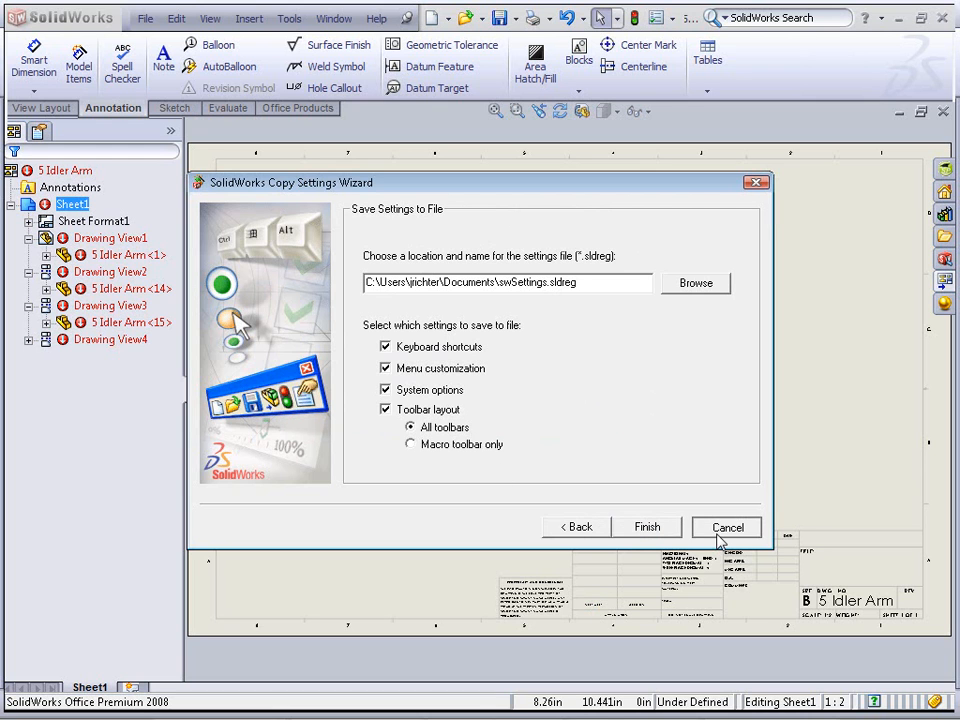
click(478, 423)
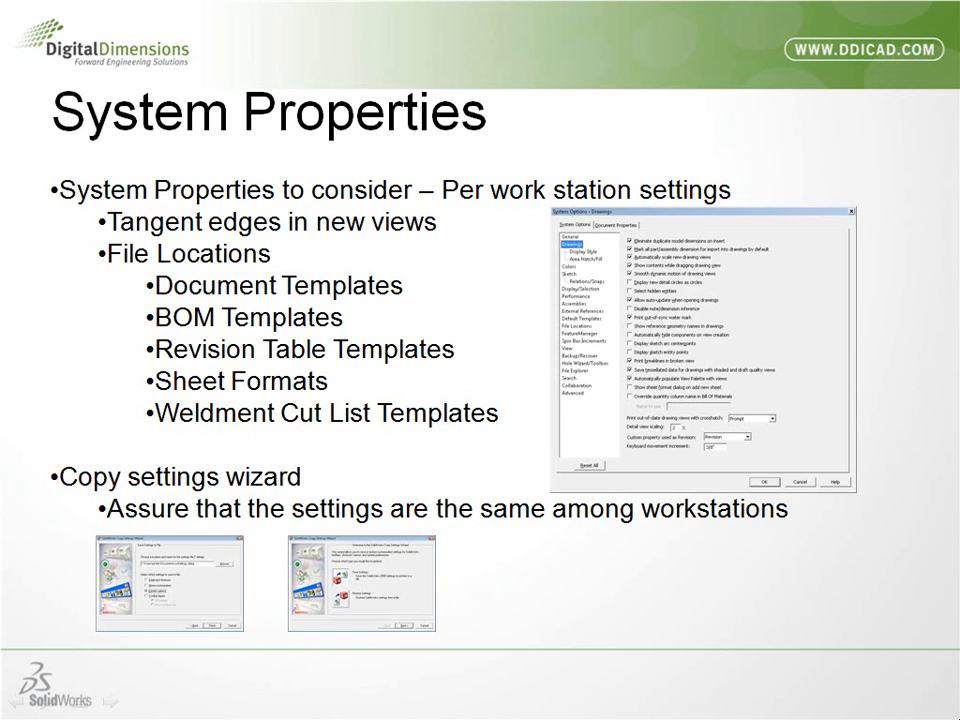
key(Right)
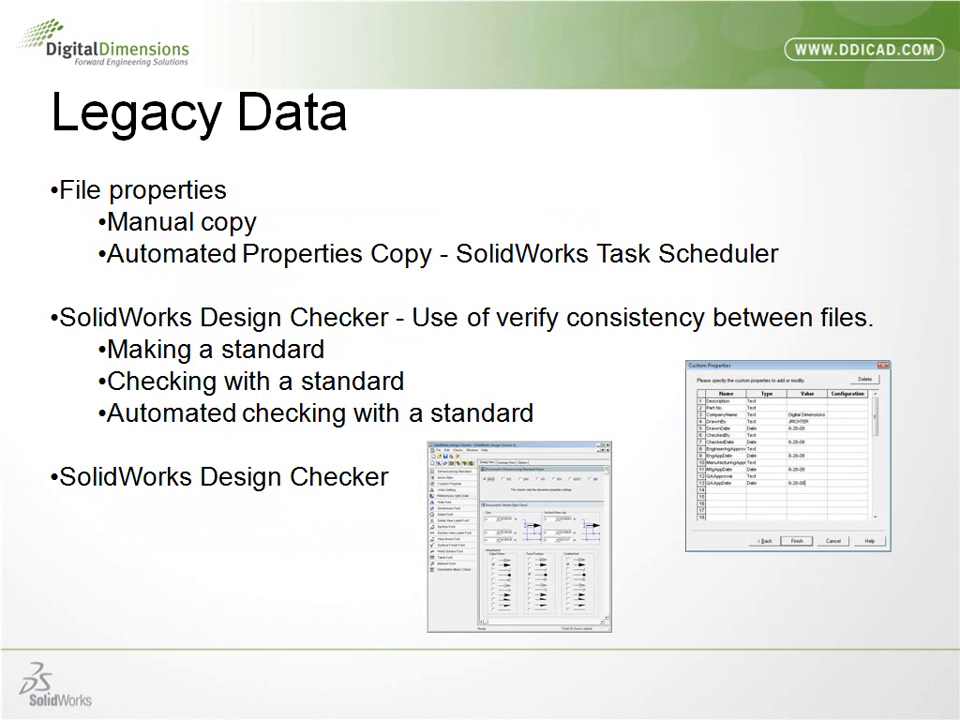
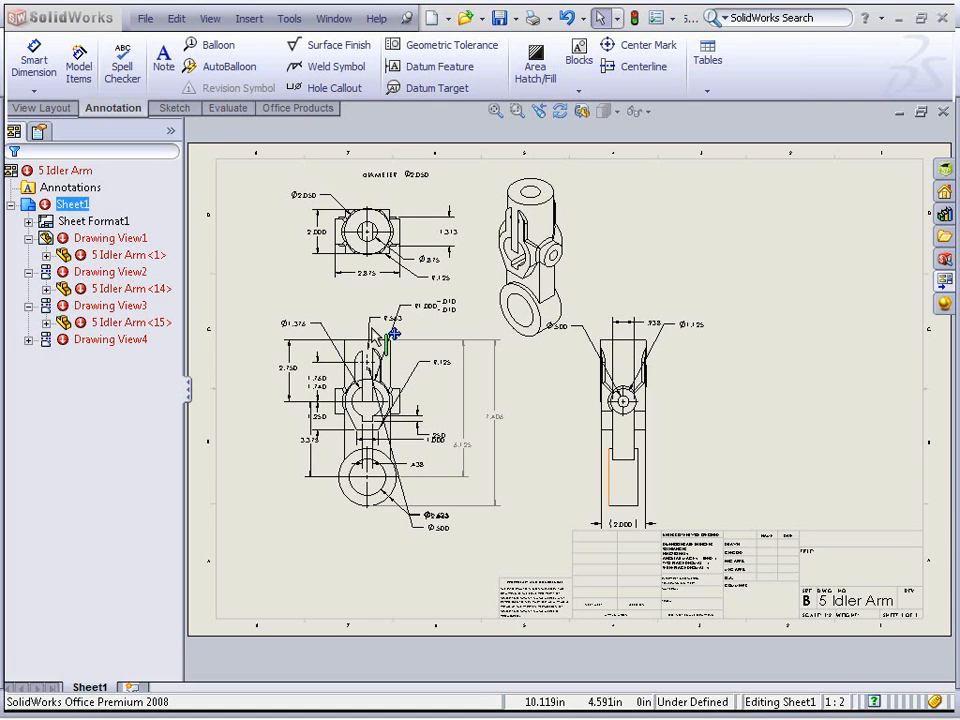
Set the drawing's document properties to the JIS dimensioning standard and the MMGS unit system
click(295, 24)
click(400, 524)
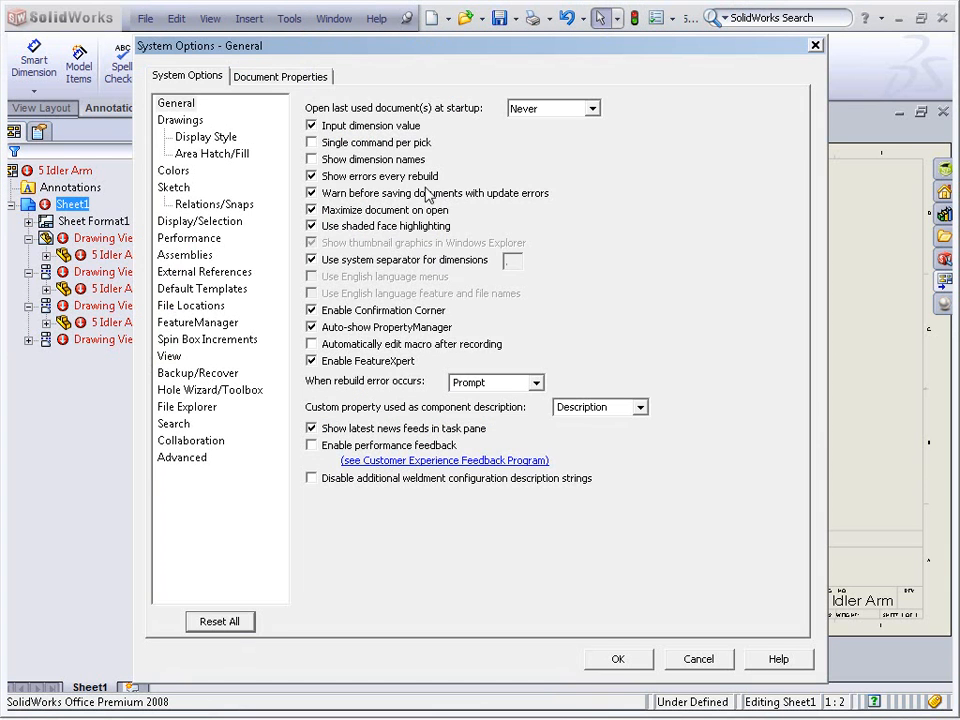
click(314, 79)
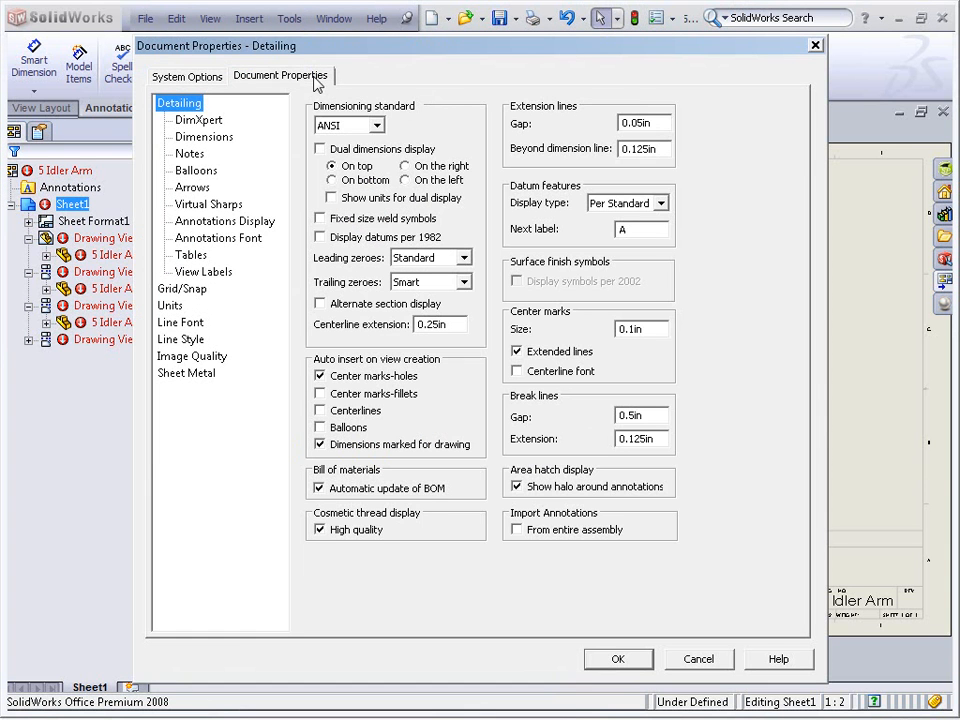
click(376, 125)
click(366, 179)
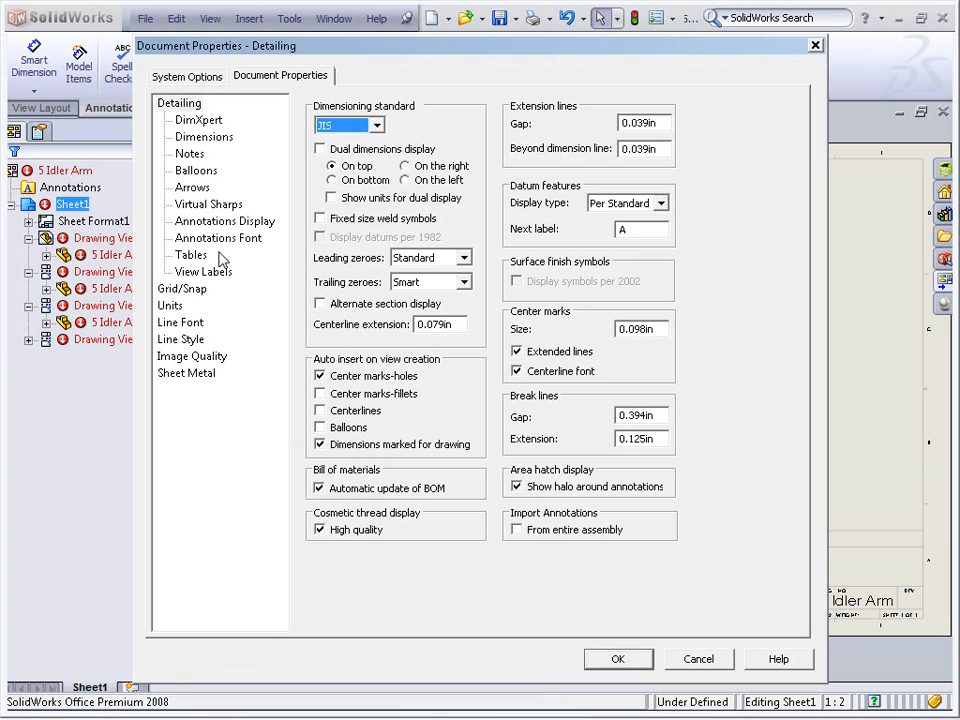
click(171, 305)
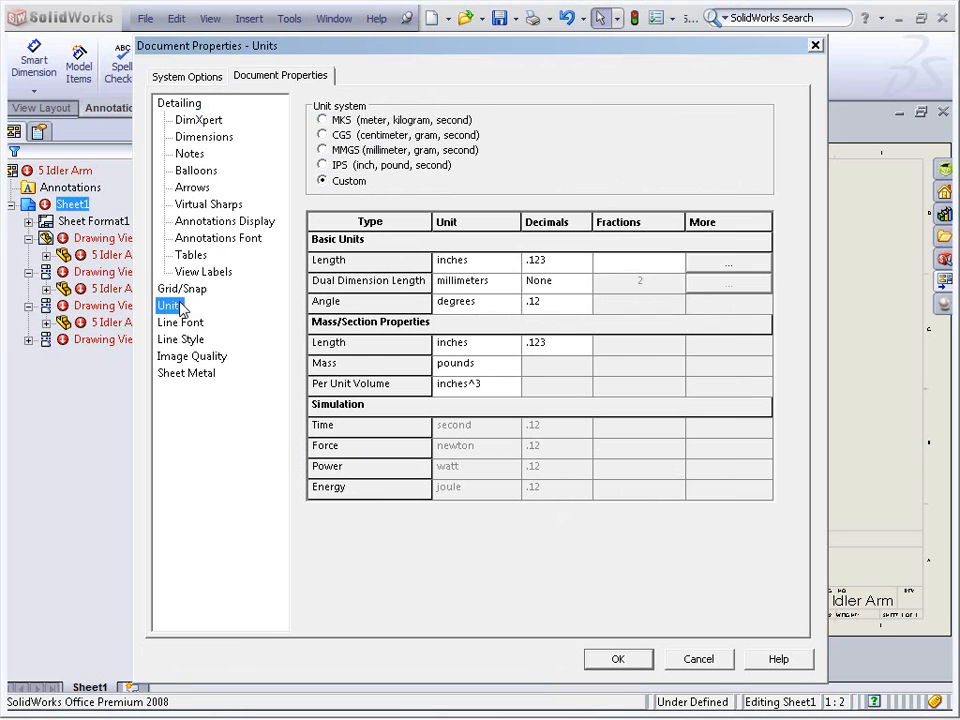
click(358, 155)
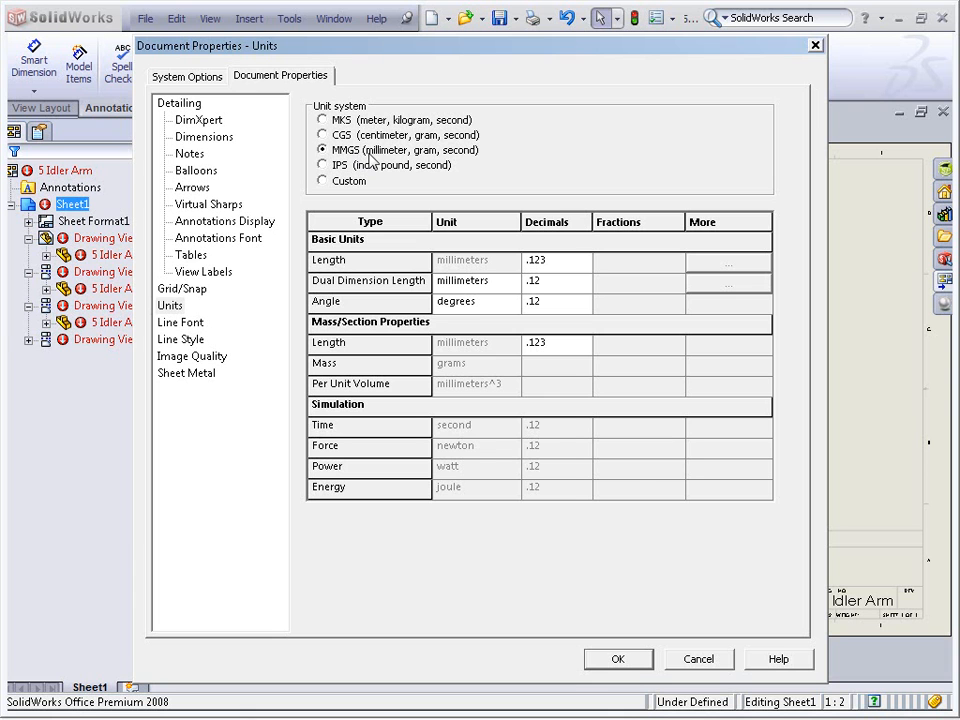
click(632, 662)
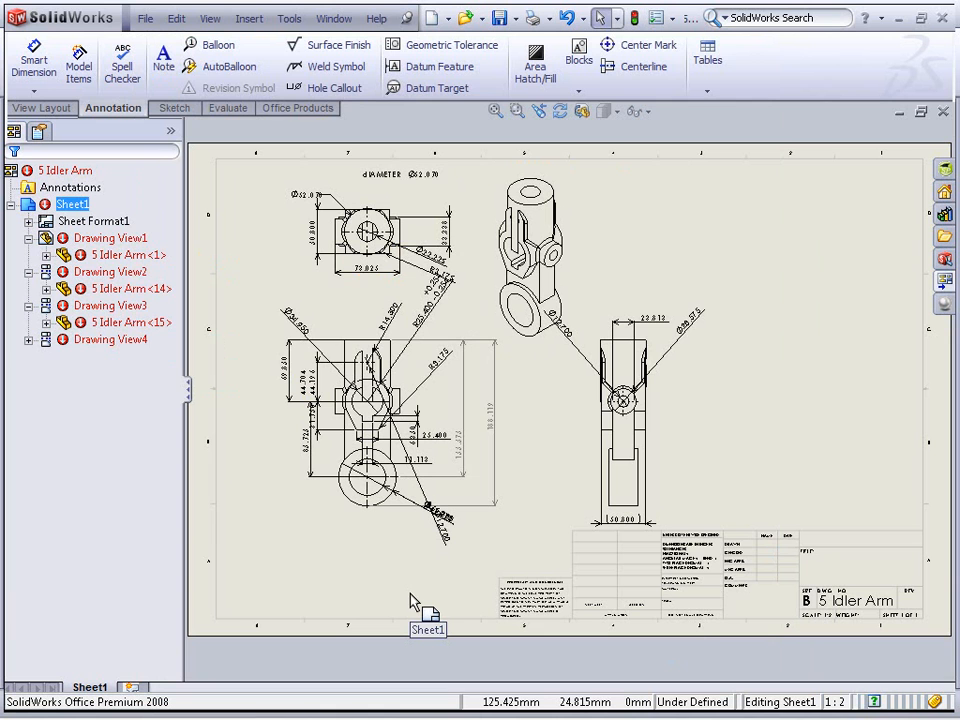
Enable the Design Checker add-in
click(290, 18)
click(365, 505)
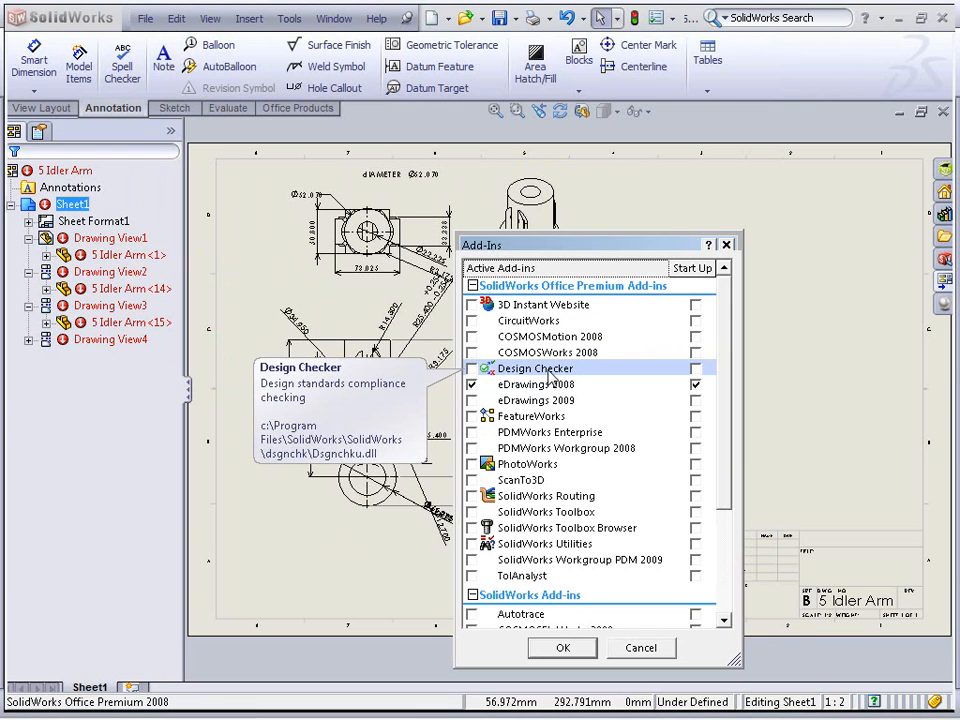
click(472, 369)
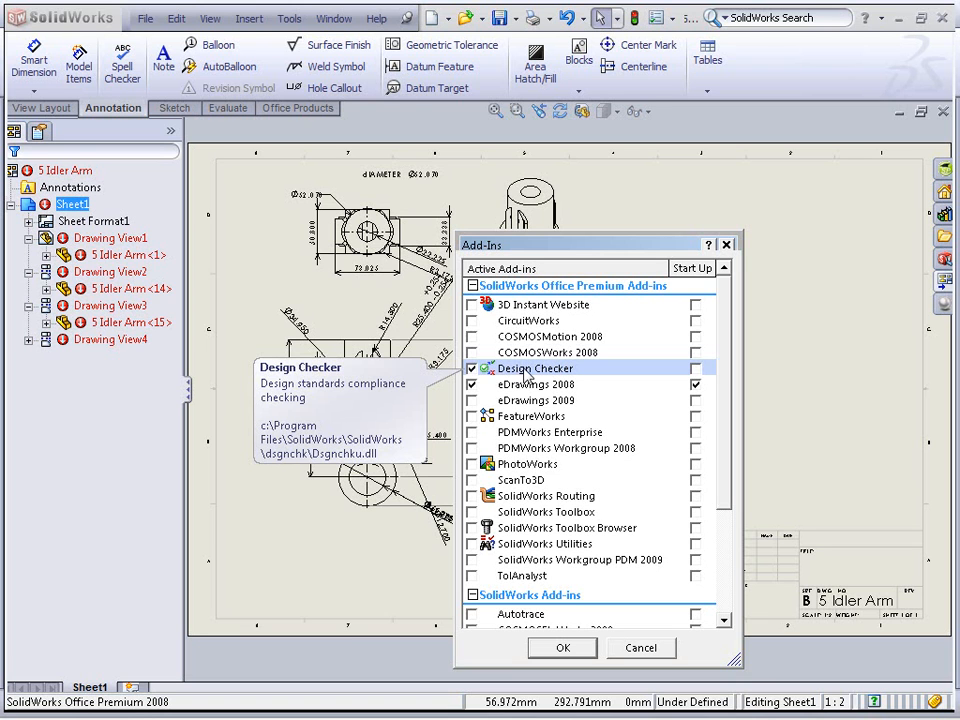
click(563, 650)
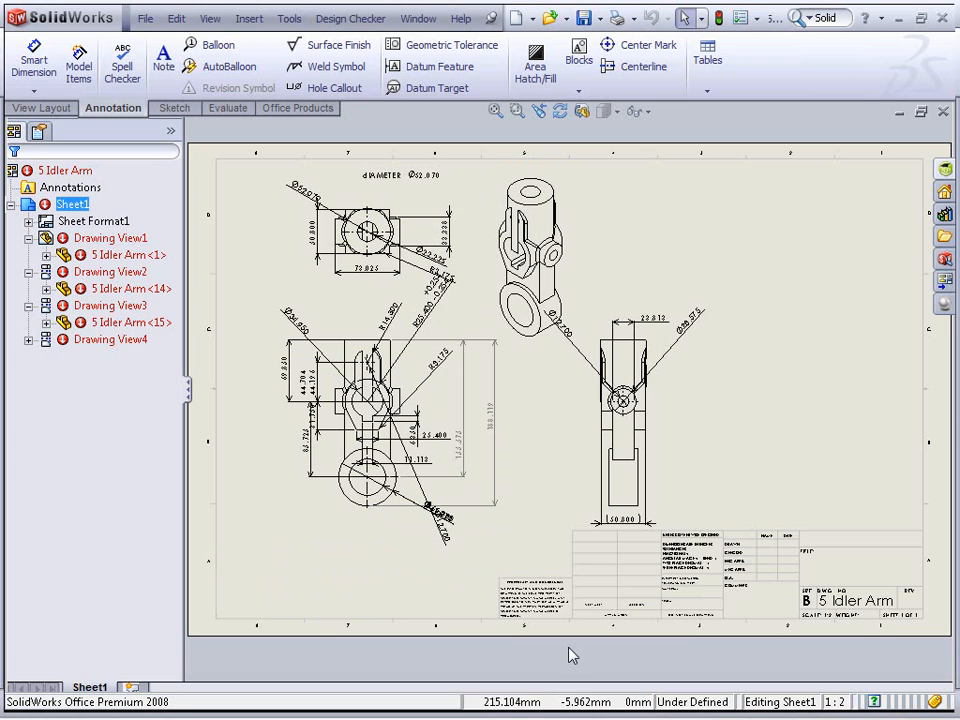
Run the Learn Checks Wizard on the drawing, selecting the dimensioning standard, units setting and several font document checks
click(372, 20)
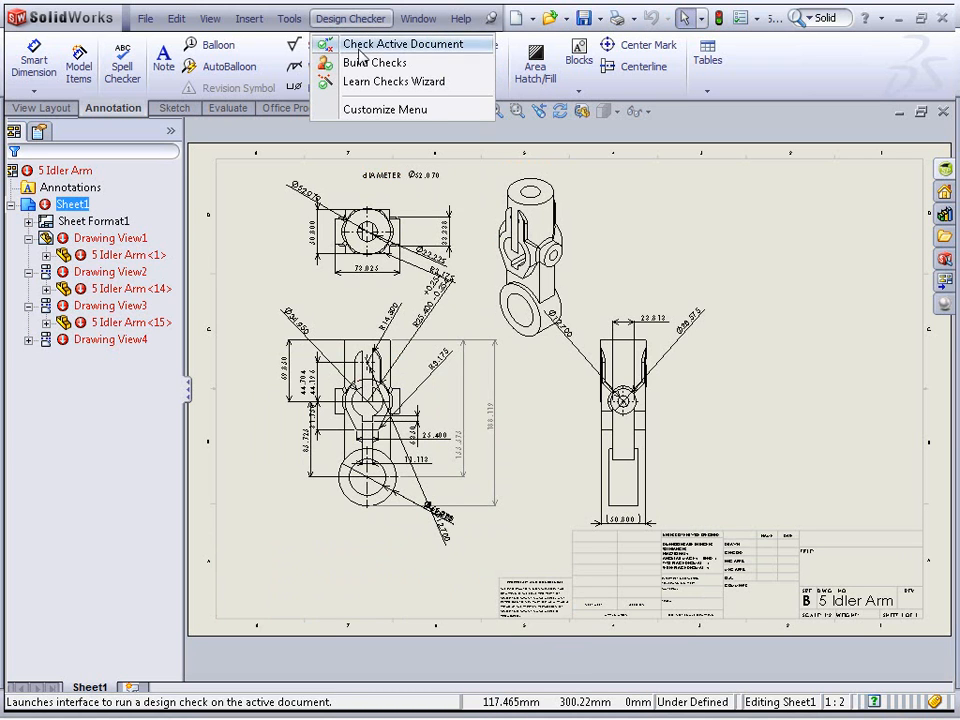
click(406, 83)
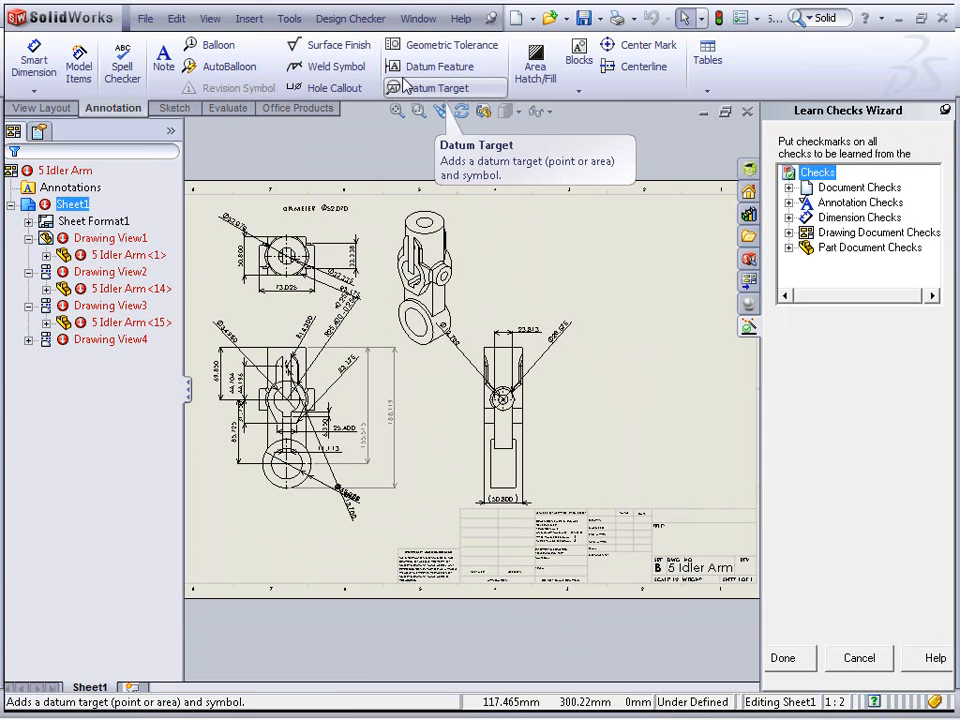
click(788, 188)
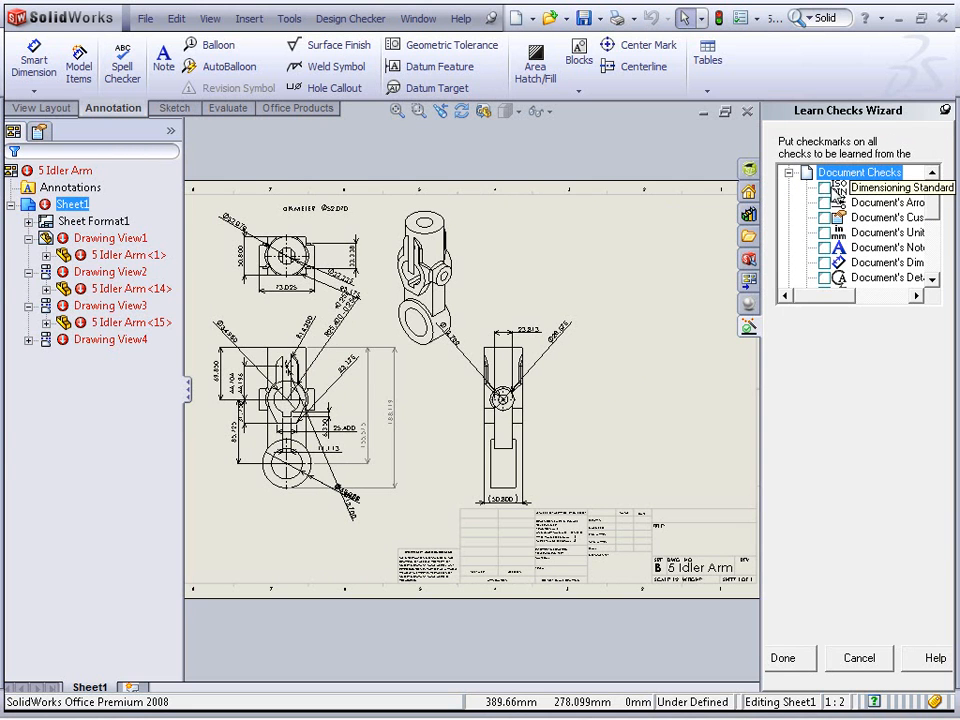
click(824, 188)
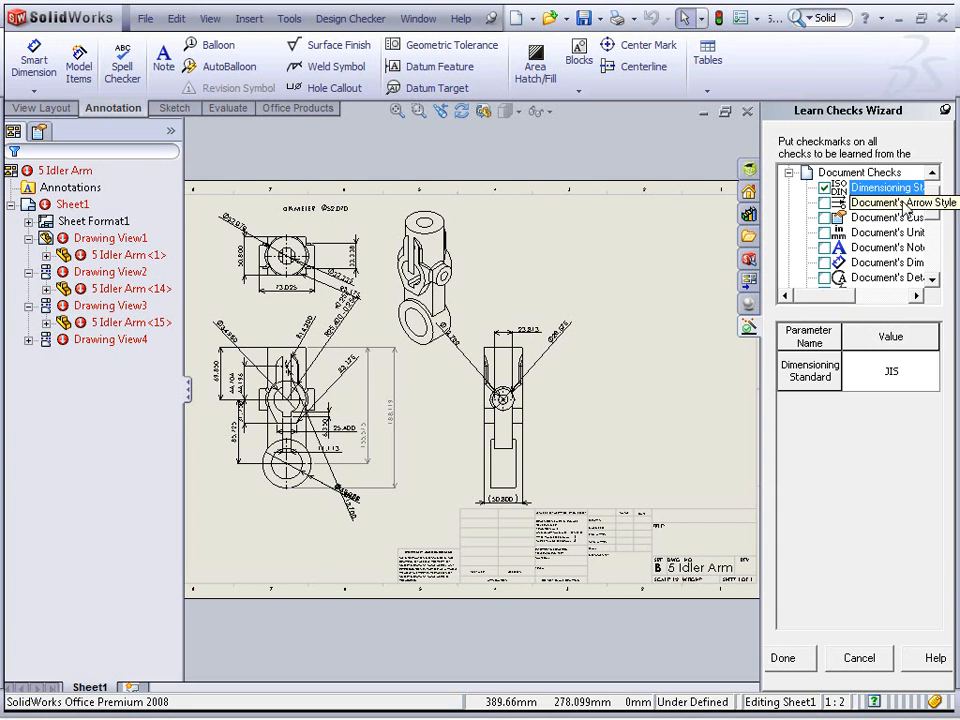
scroll(850, 222, down, 1)
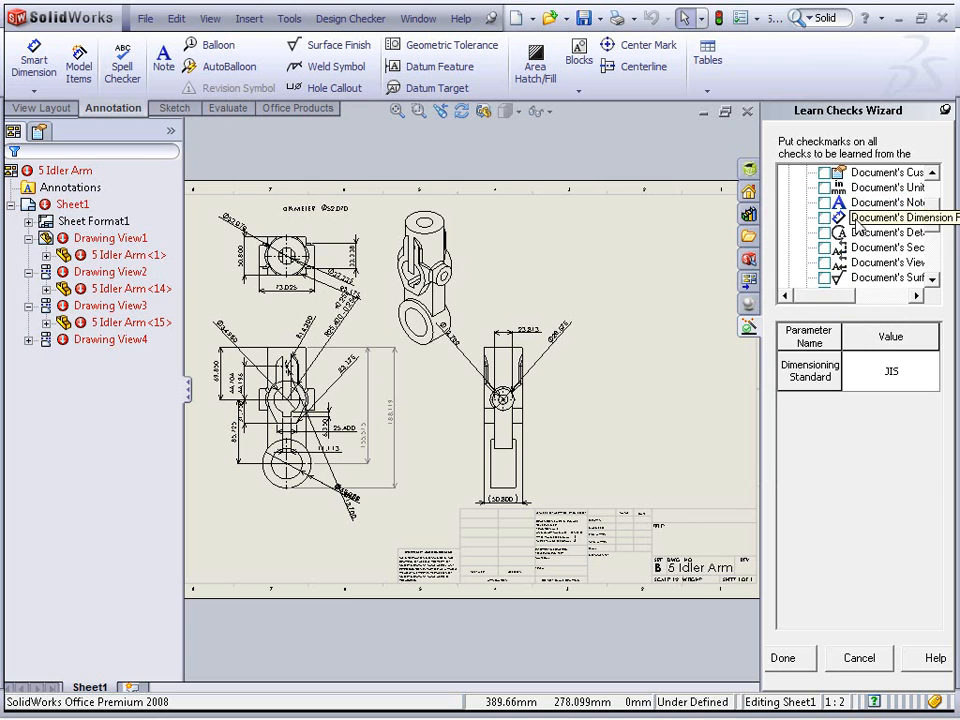
click(824, 188)
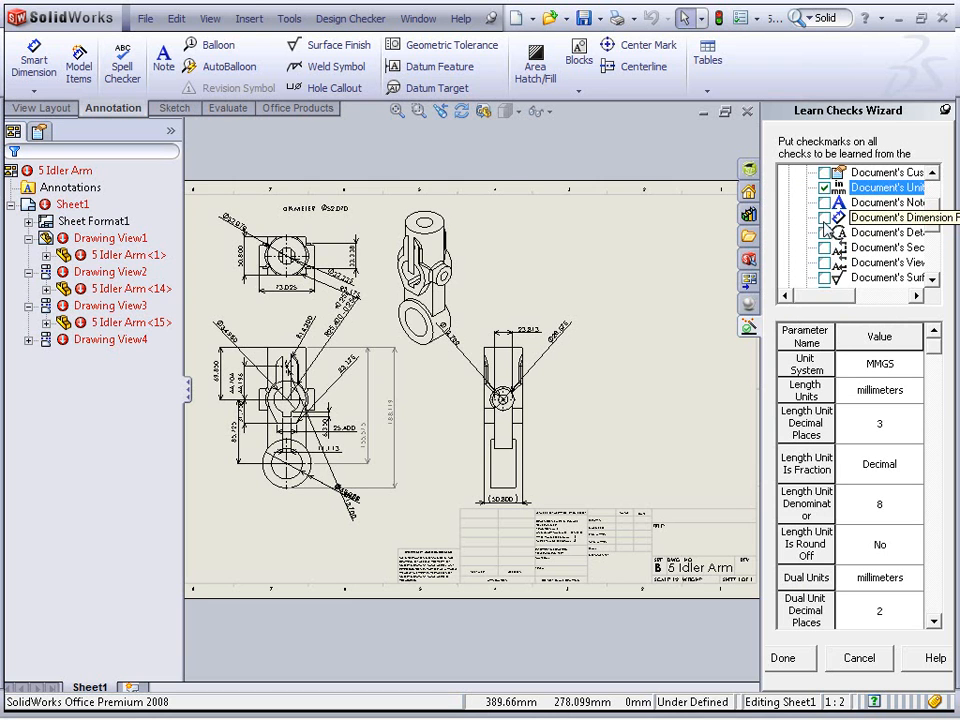
click(824, 232)
scroll(828, 250, down, 1)
click(824, 248)
scroll(827, 253, down, 1)
click(824, 248)
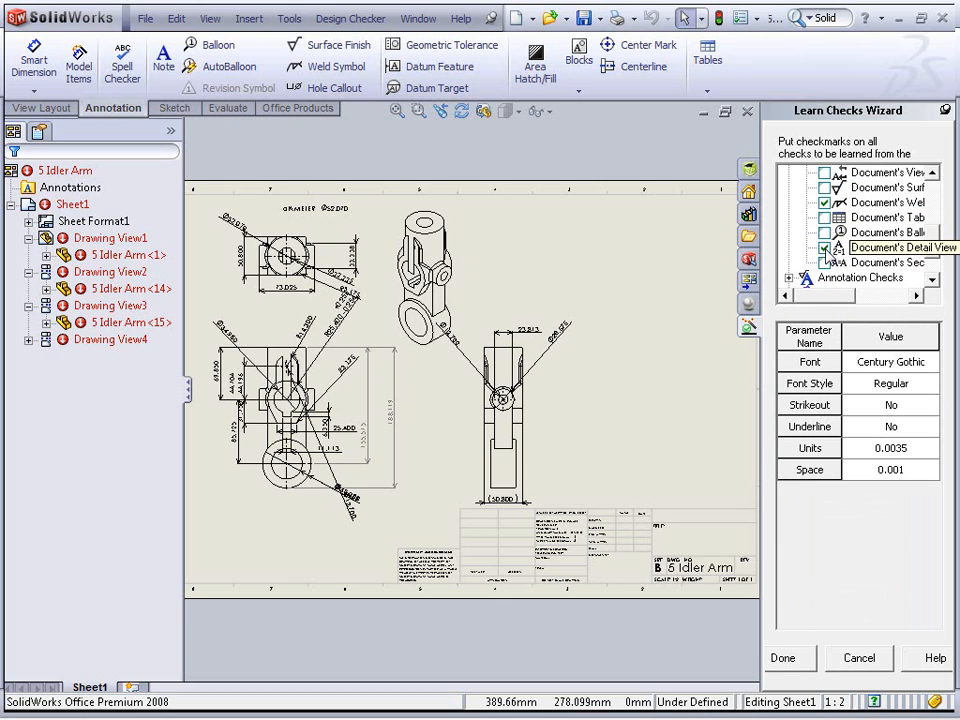
click(783, 659)
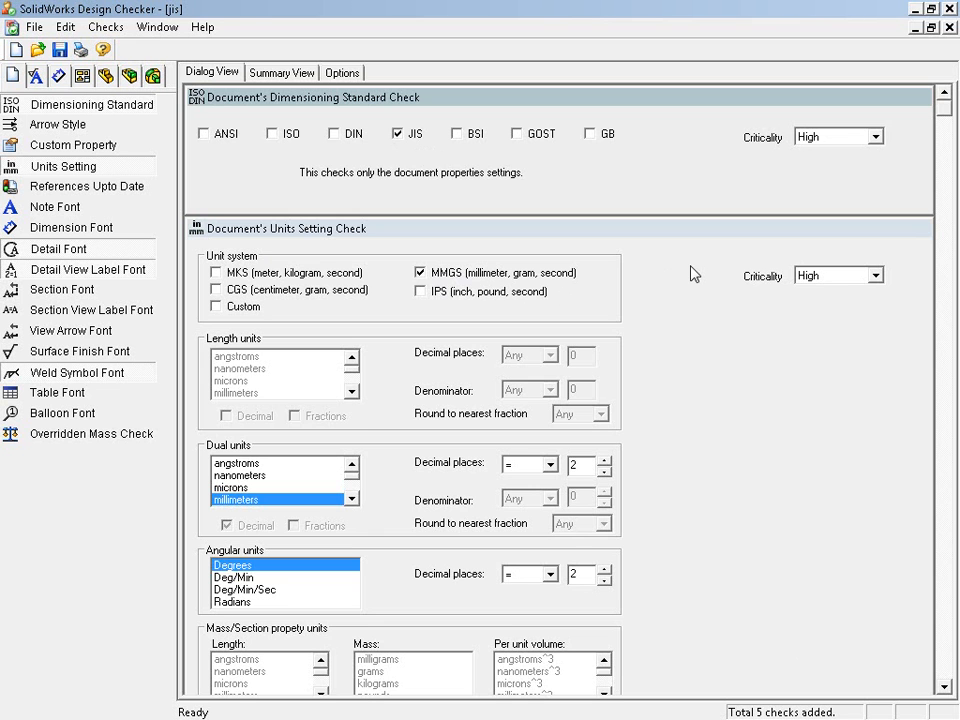
Save the learned checks as the standard file jis, replacing the existing one, and close Design Checker without saving changes
scroll(708, 311, down, 15)
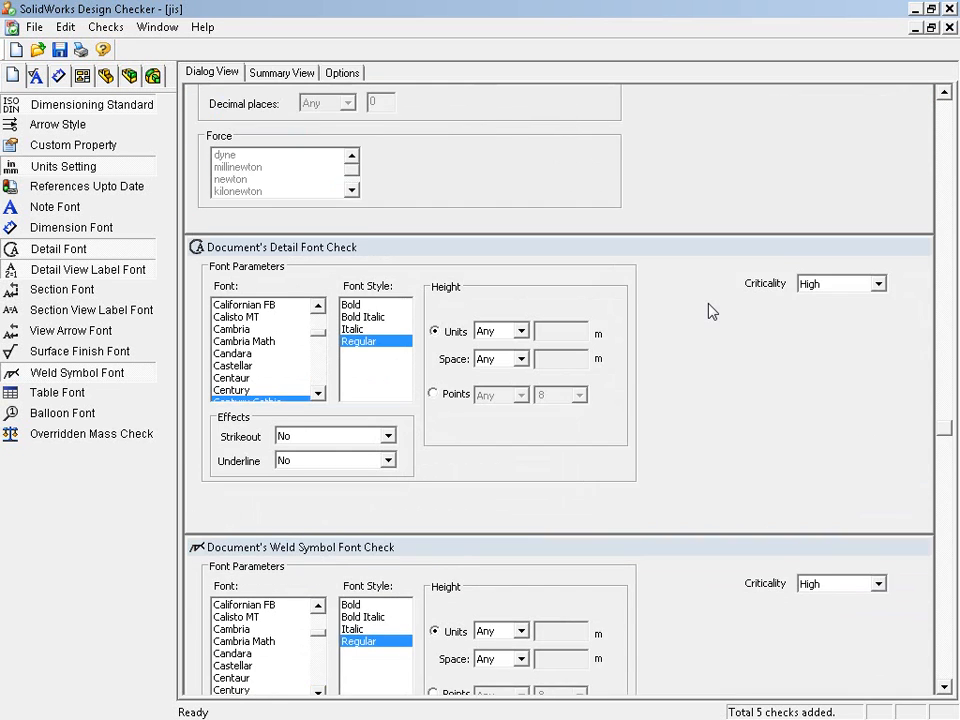
scroll(708, 311, up, 15)
click(34, 27)
click(55, 144)
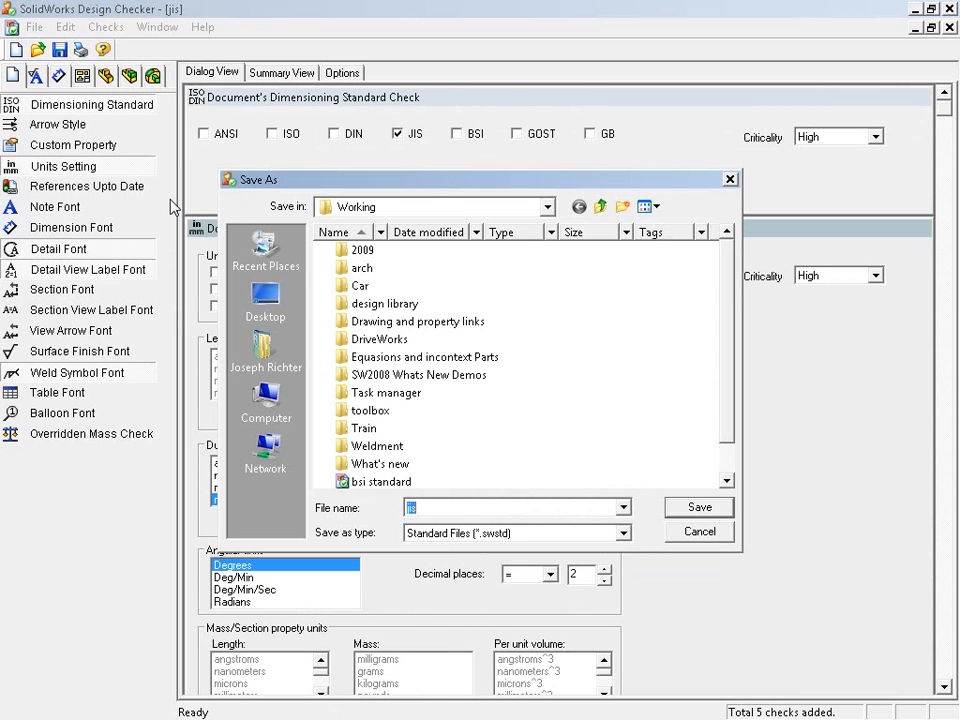
text(jis)
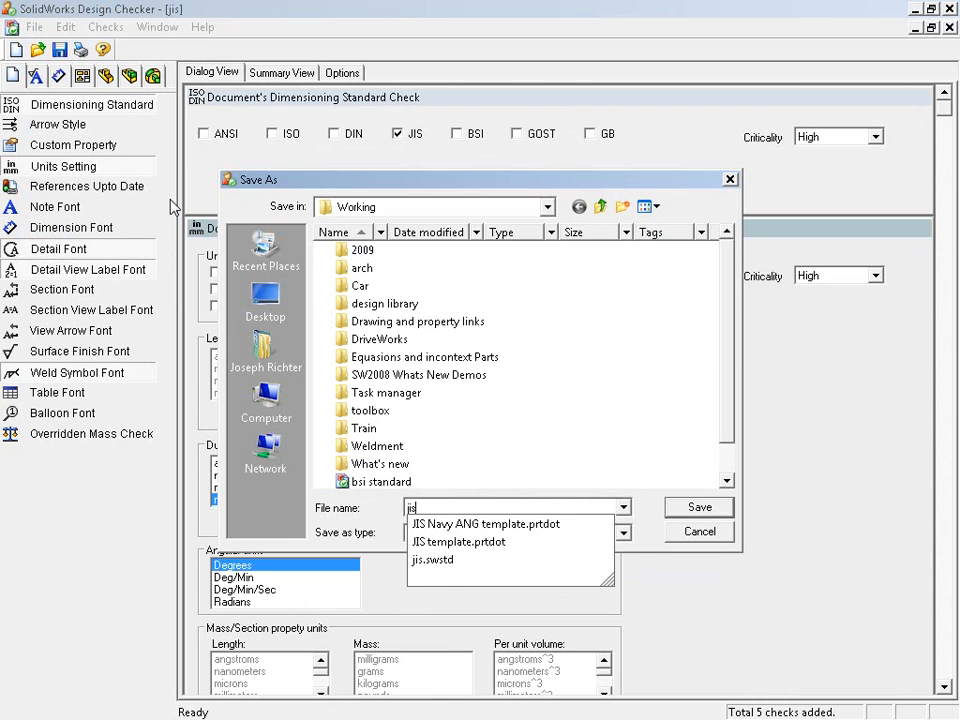
key(Return)
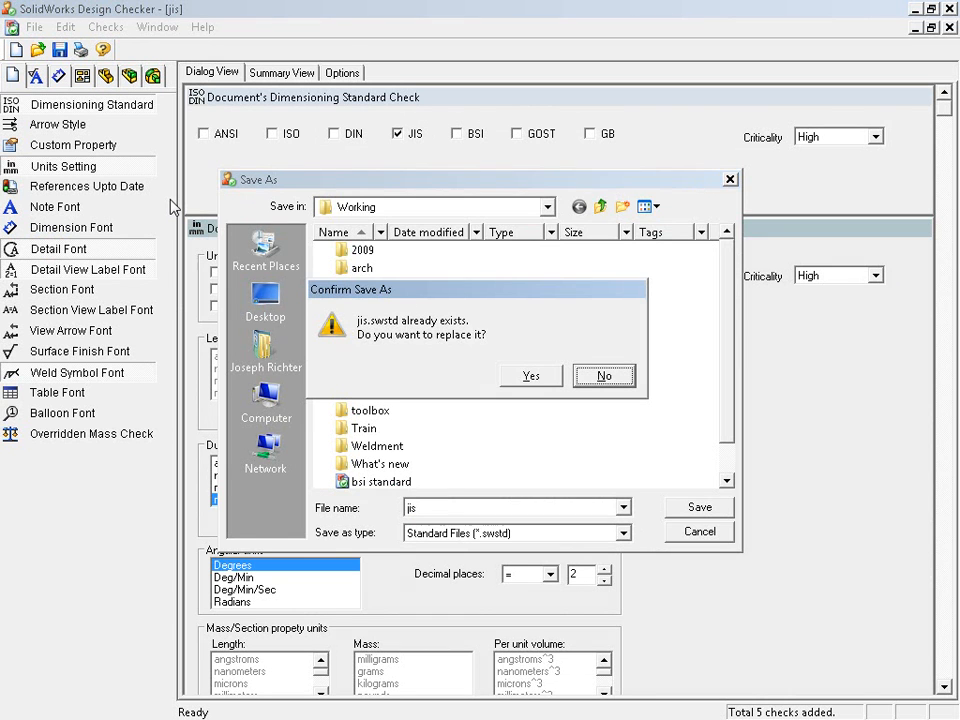
key(y)
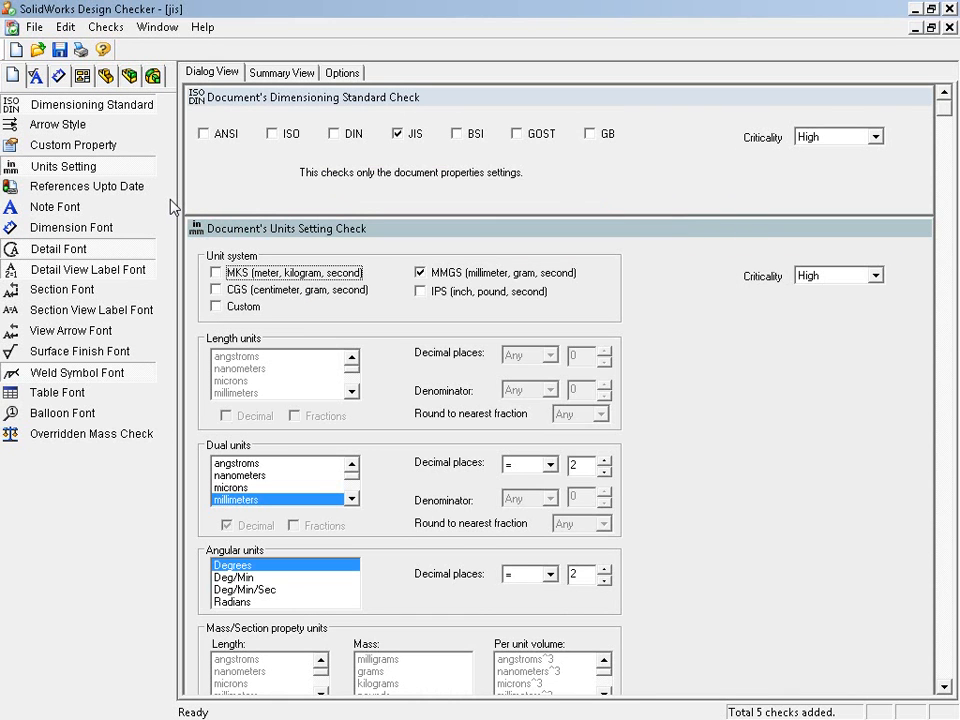
click(949, 12)
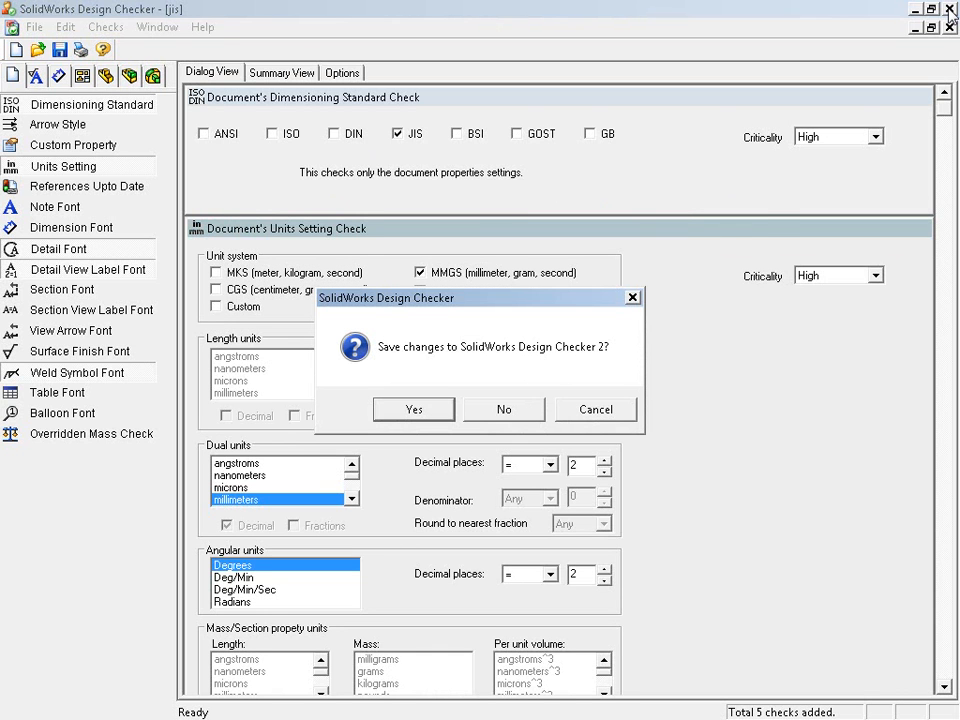
click(490, 414)
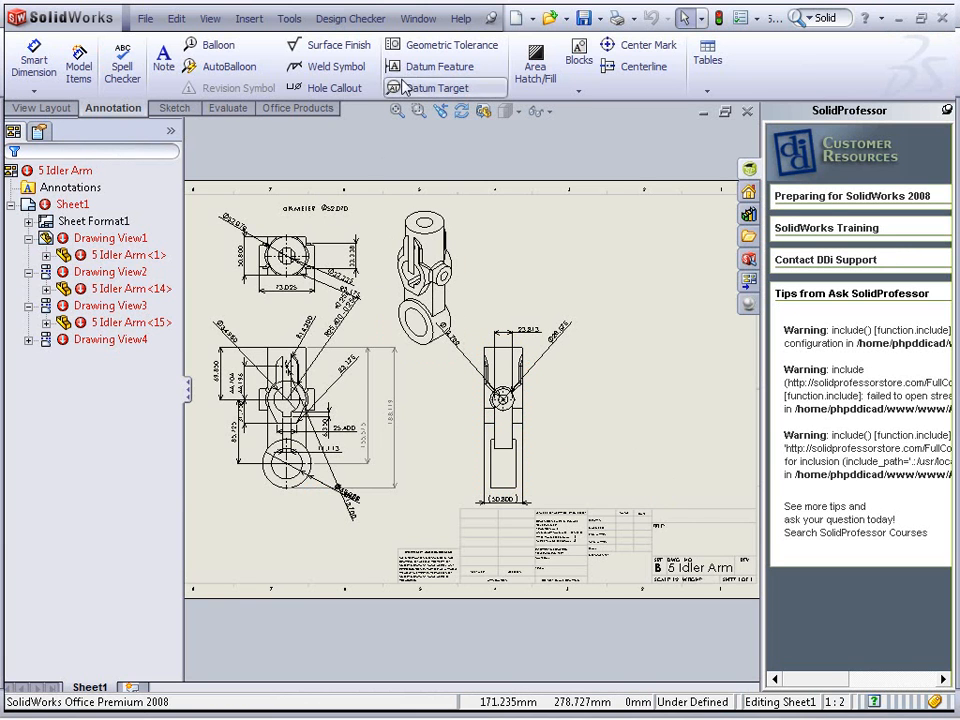
Switch to the Drawing with properties and links document, validate it against the jis standard from the Working folder, and expand the passed checks
click(428, 19)
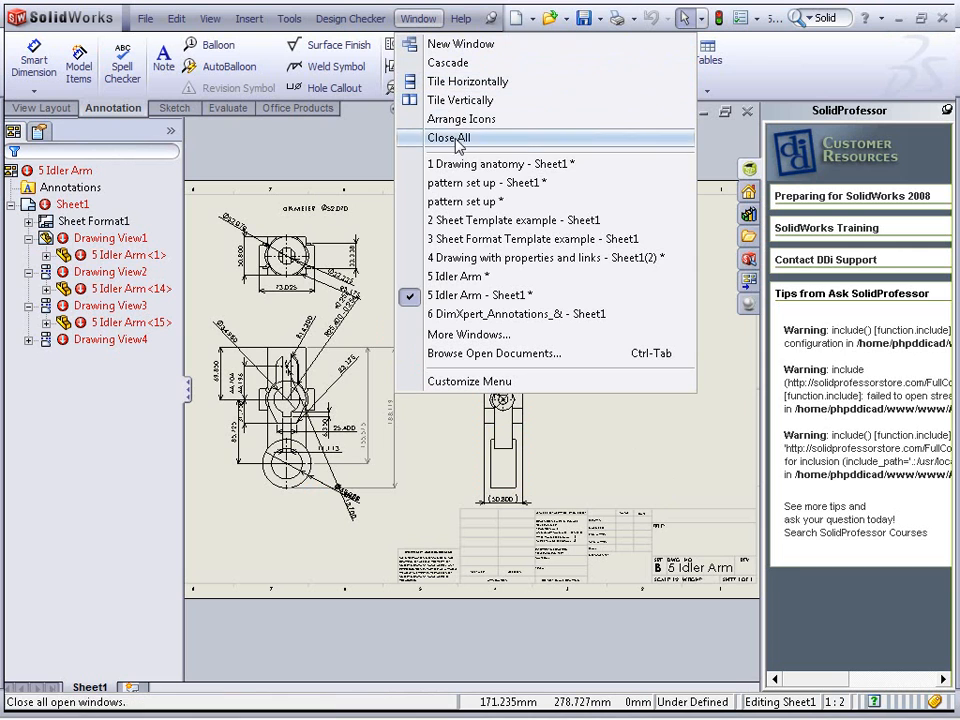
click(485, 264)
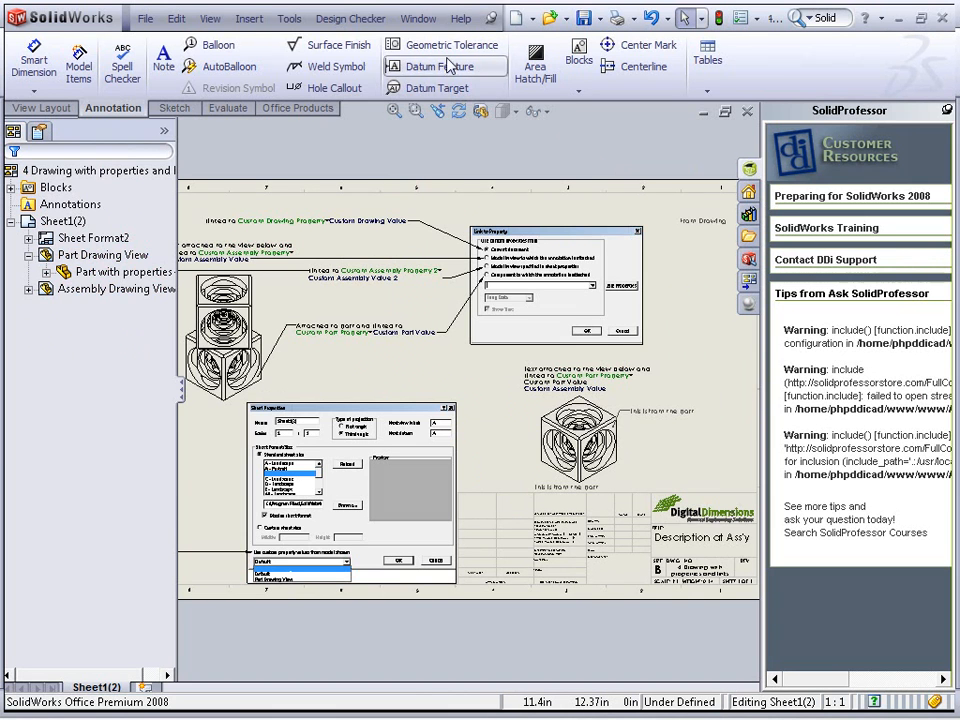
click(350, 19)
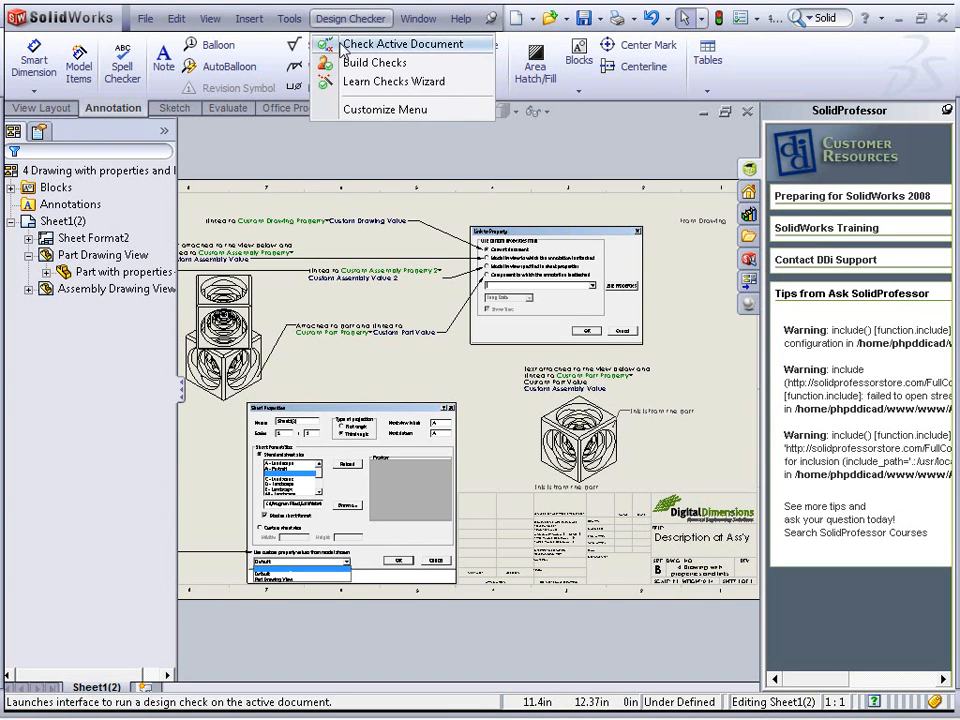
click(352, 43)
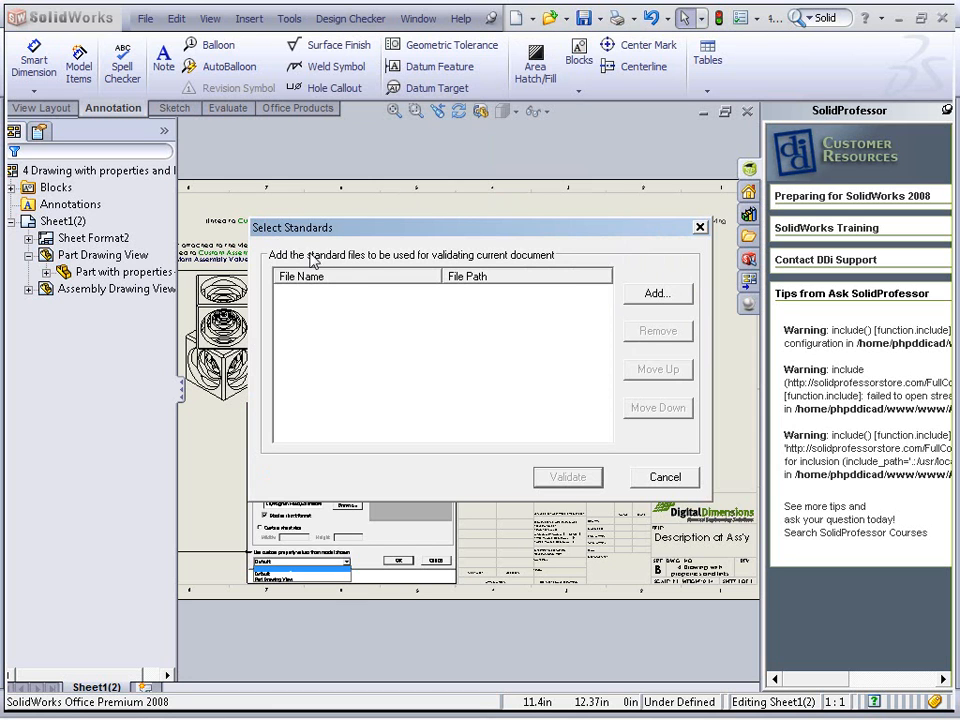
click(657, 293)
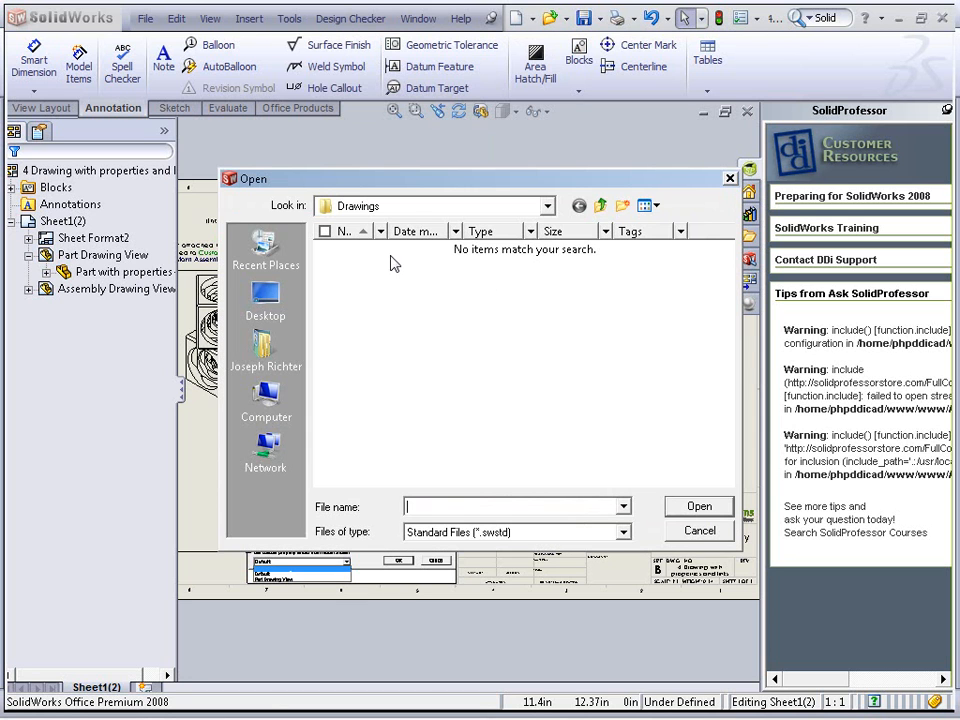
click(410, 205)
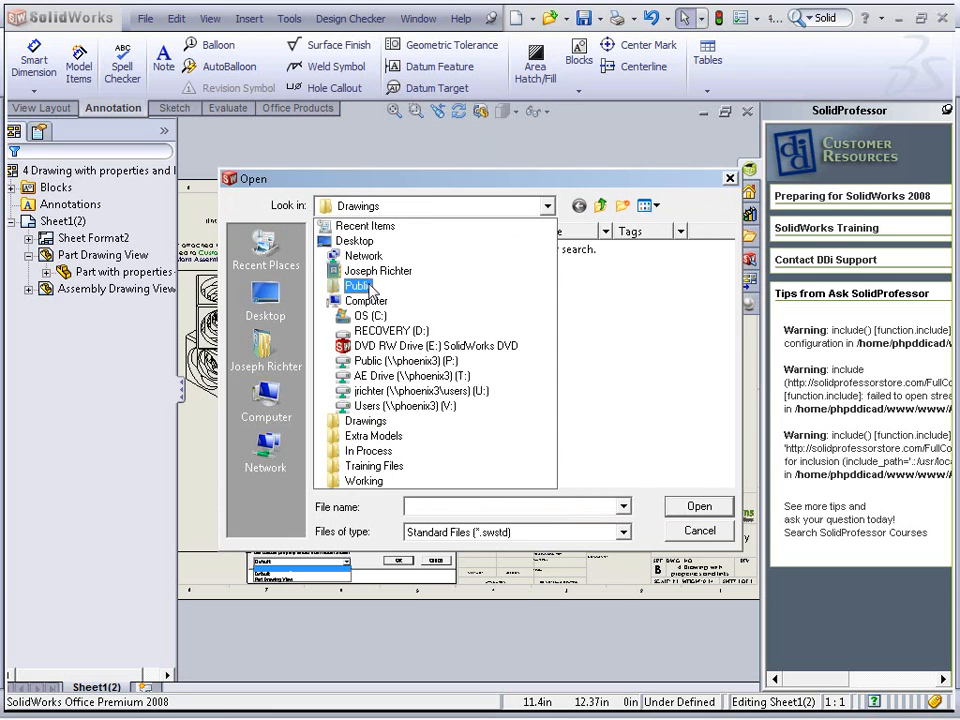
click(343, 484)
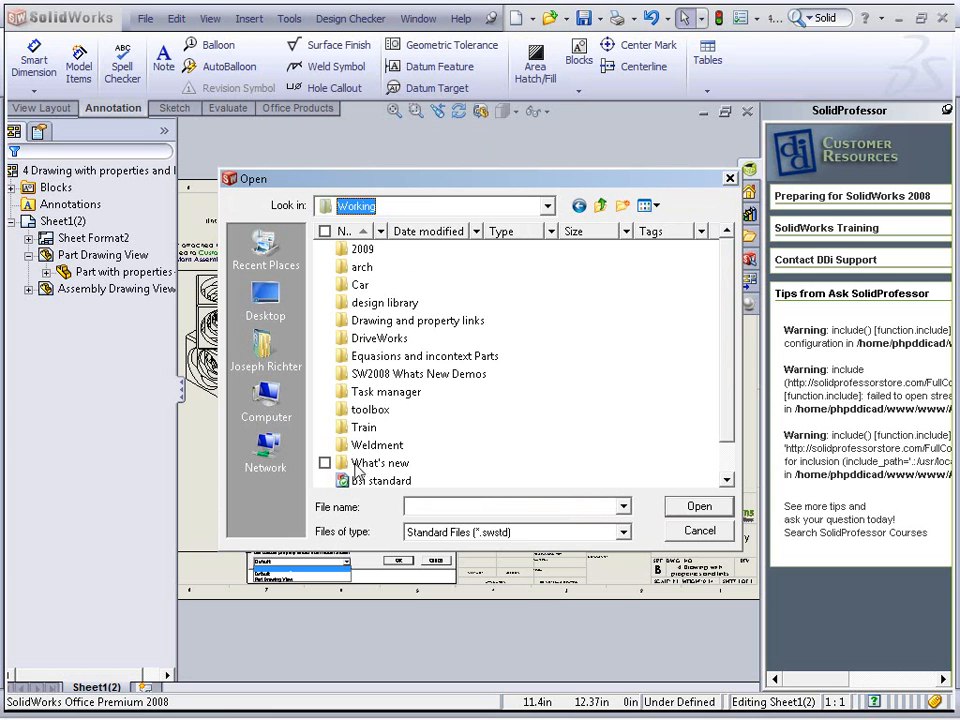
click(551, 448)
scroll(550, 449, down, 1)
double_click(389, 463)
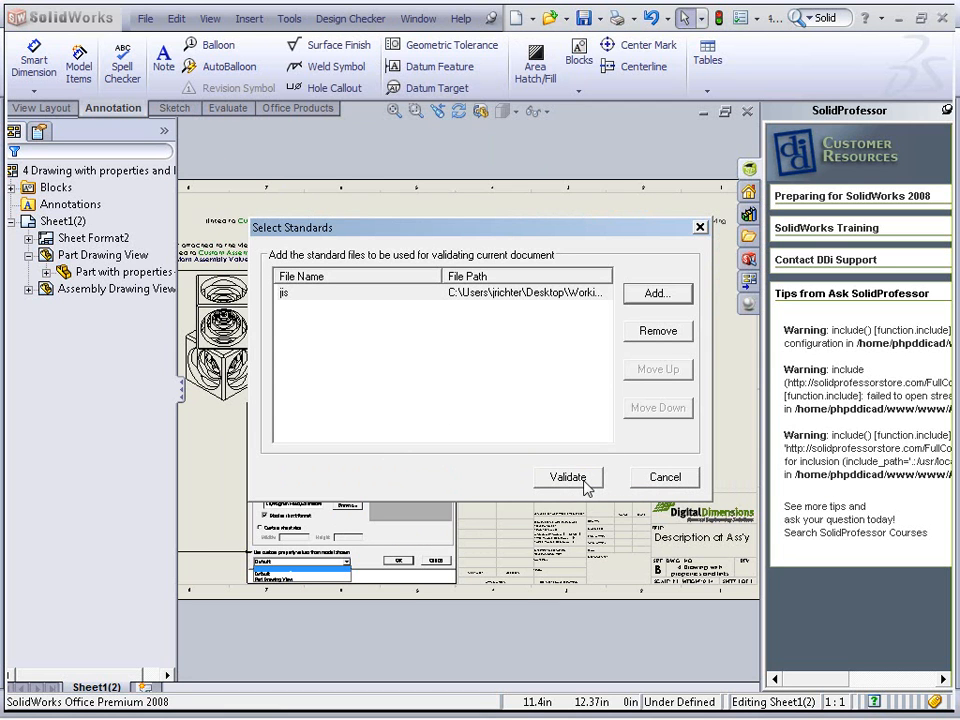
click(585, 482)
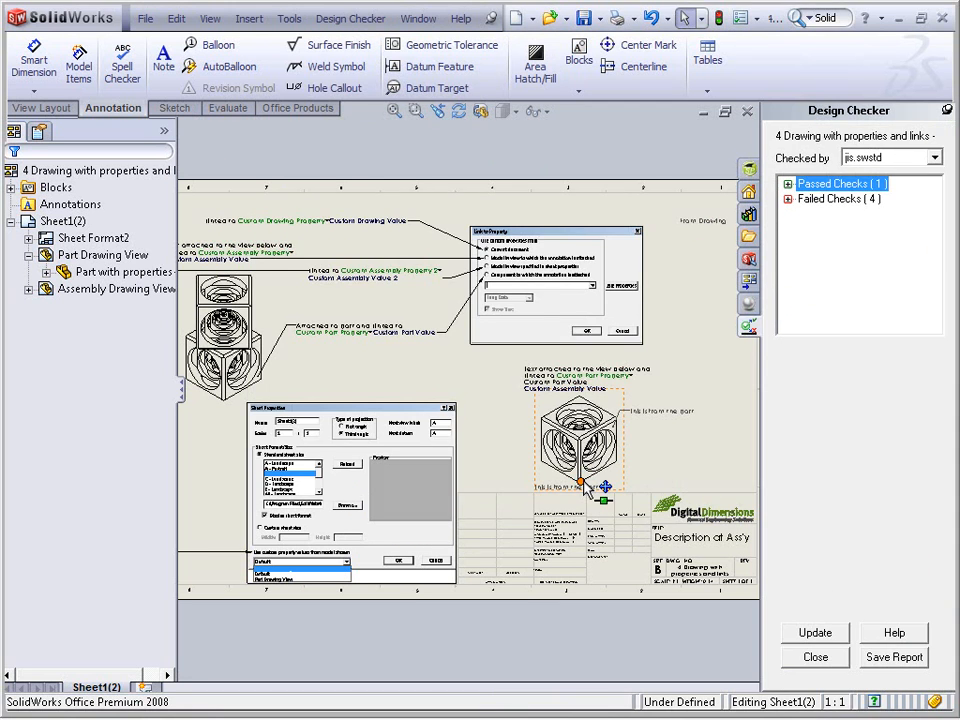
click(788, 184)
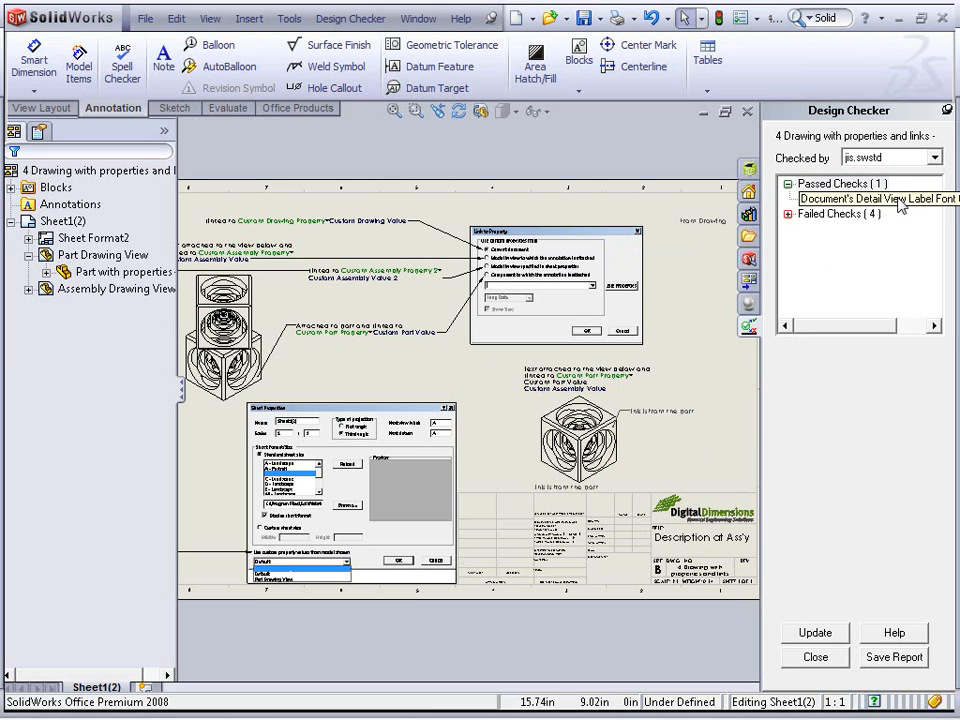
Expand the failed checks and auto-correct the drawing's dimensioning standard to the expected JIS value
click(788, 214)
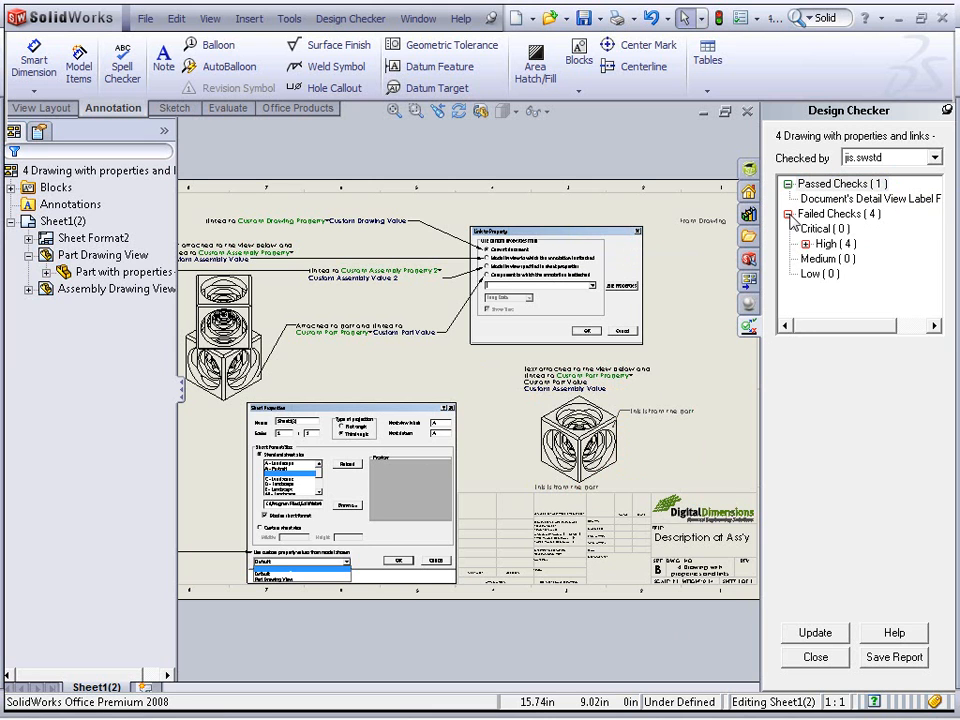
double_click(826, 243)
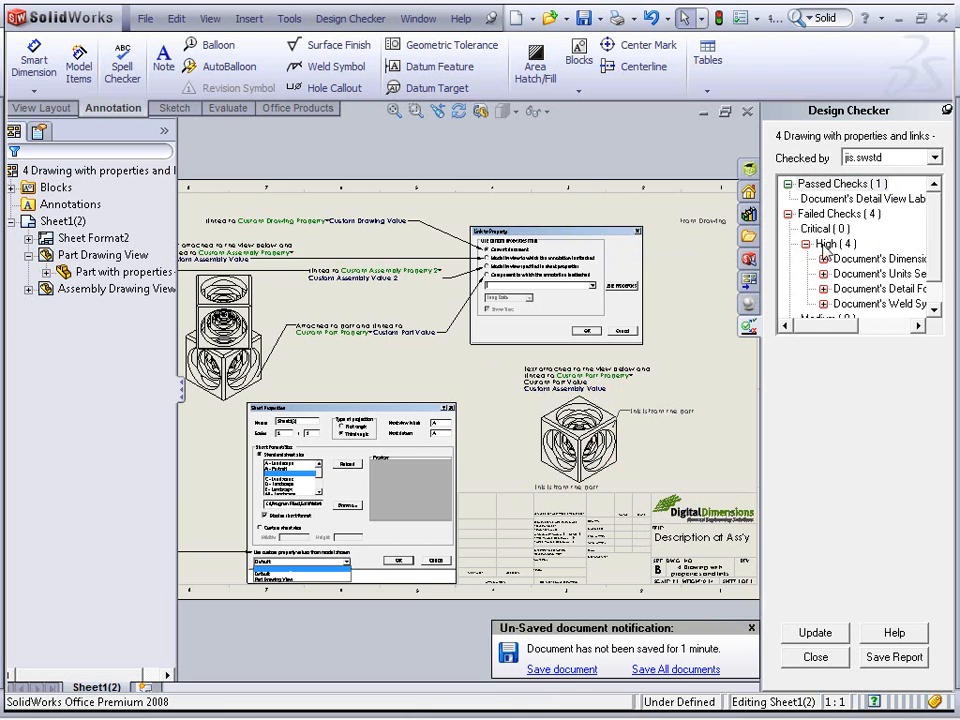
click(908, 266)
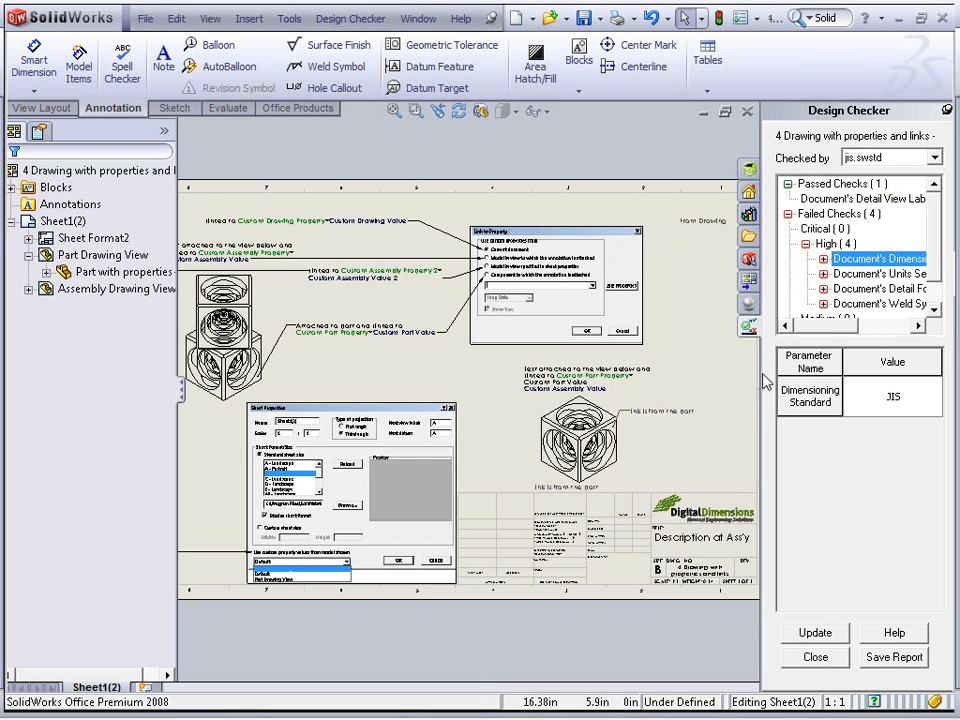
drag(762, 373, 642, 363)
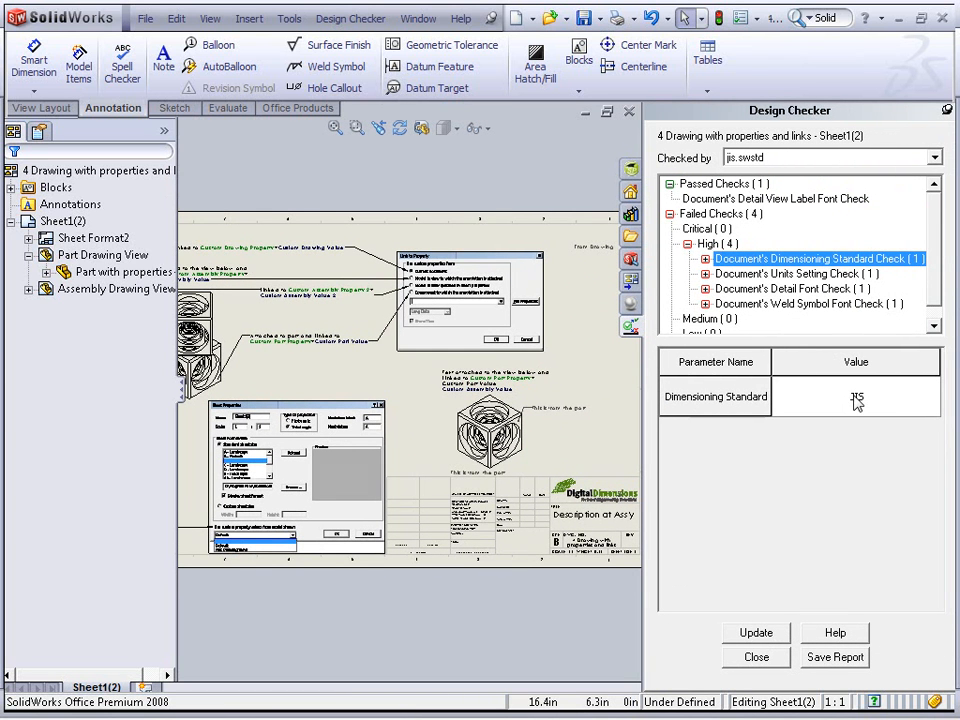
click(706, 259)
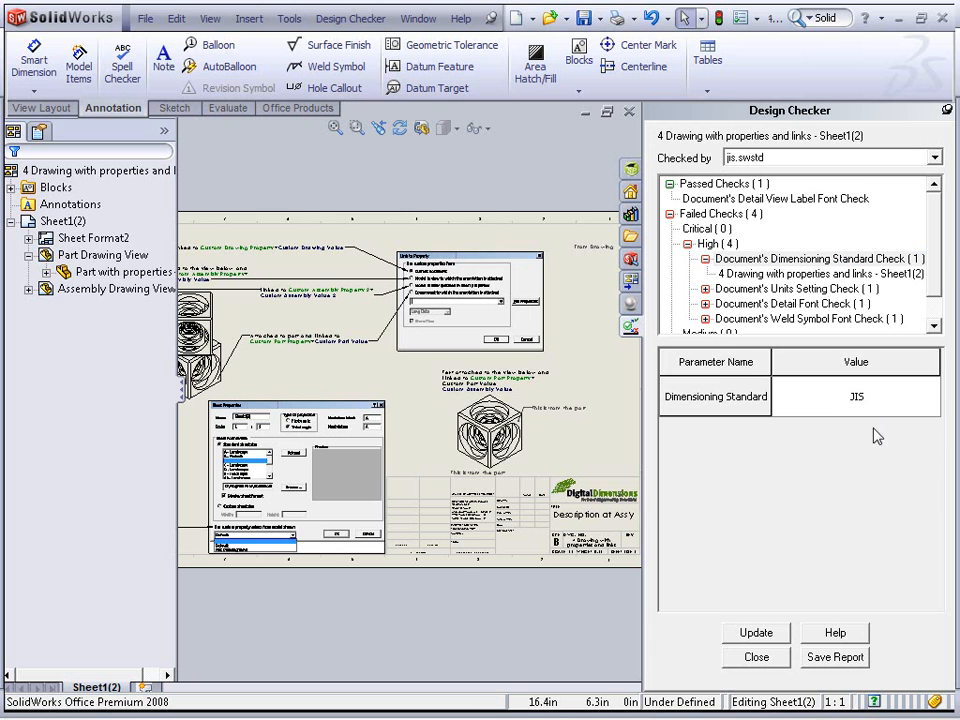
click(820, 273)
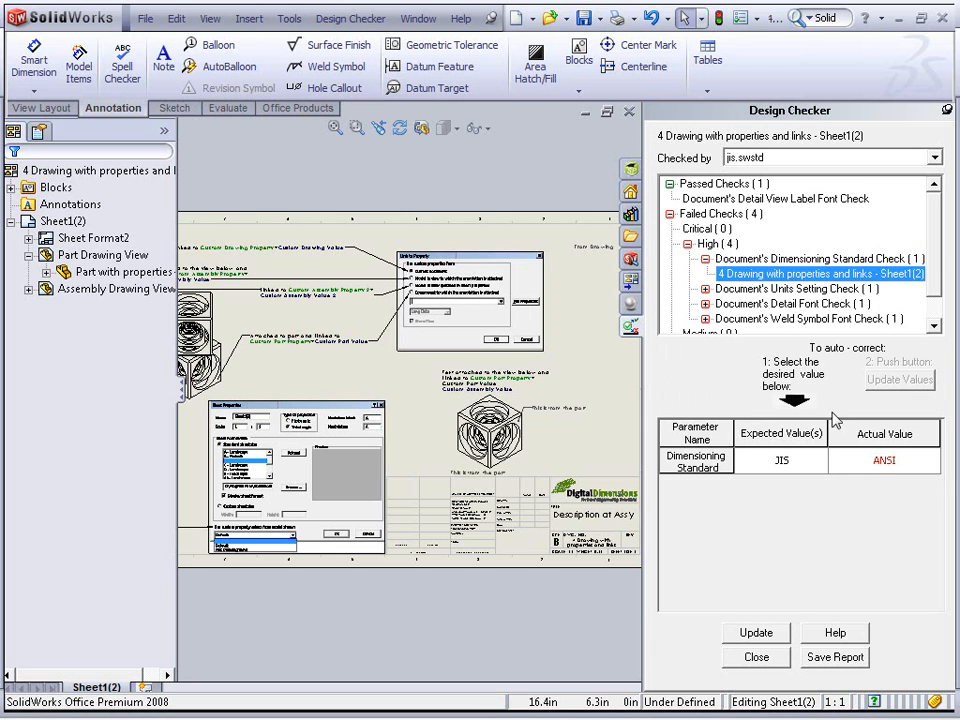
click(890, 470)
click(779, 459)
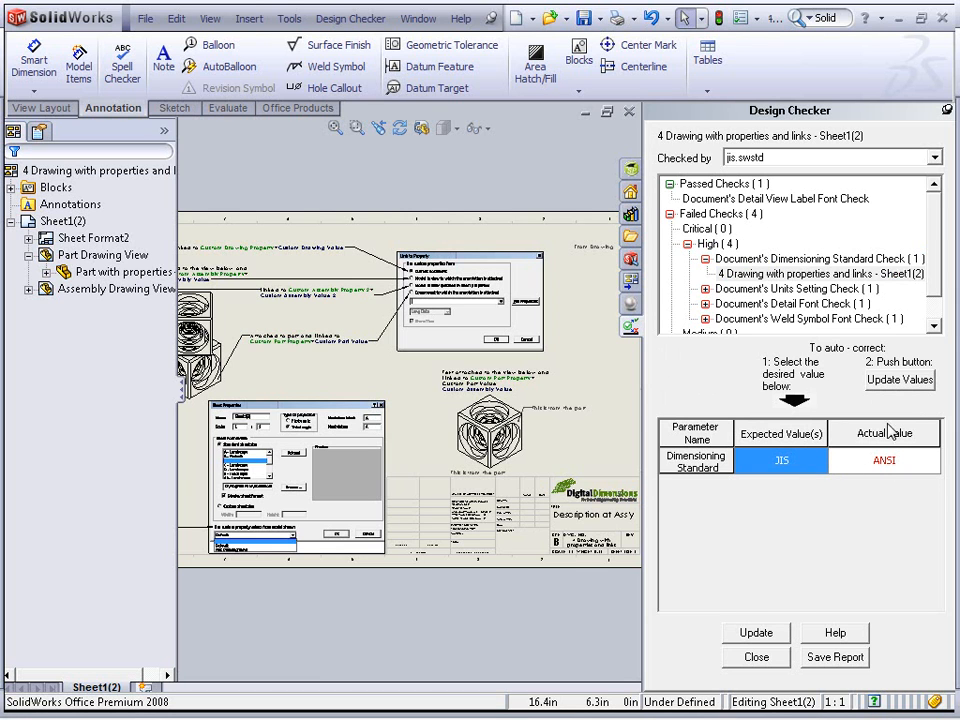
click(898, 388)
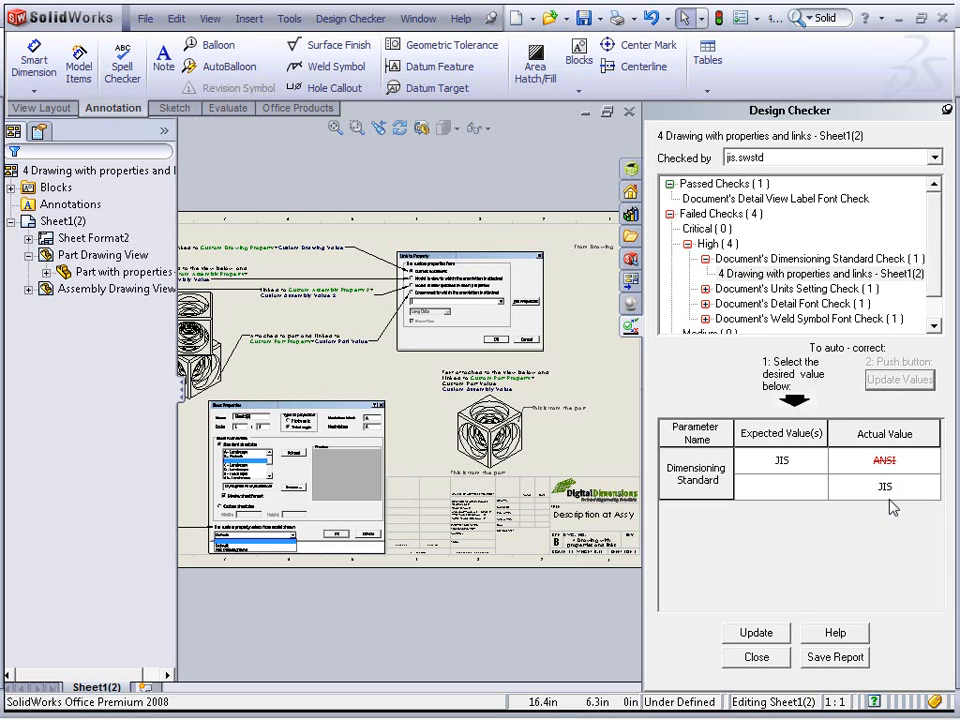
Auto-correct the units setting check to the MMGS unit system and Decimal dual units, then update the check results
click(705, 288)
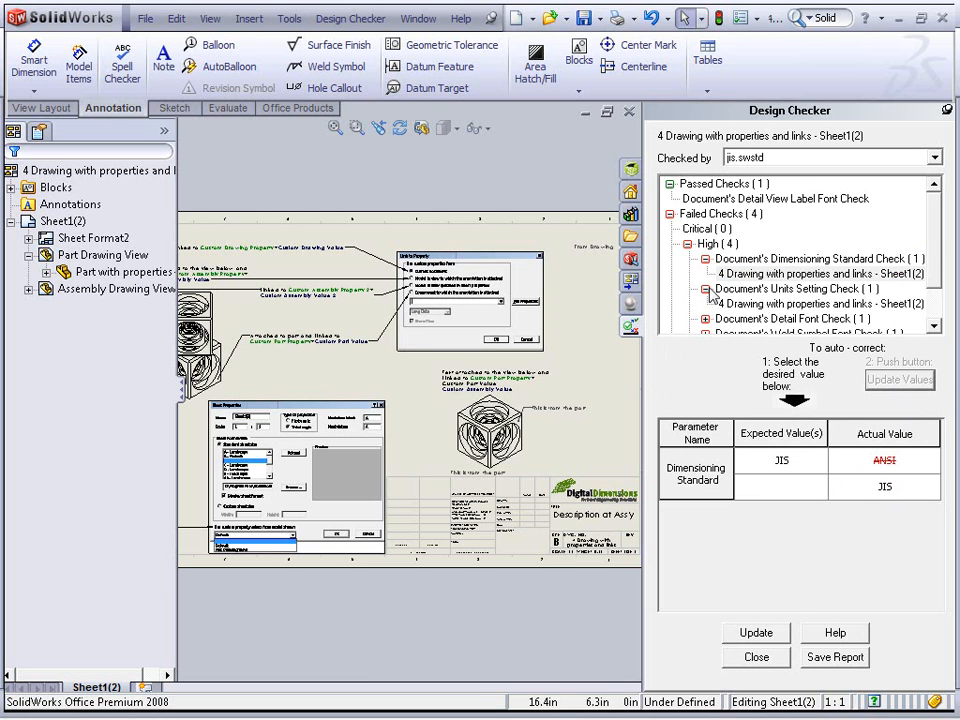
click(778, 304)
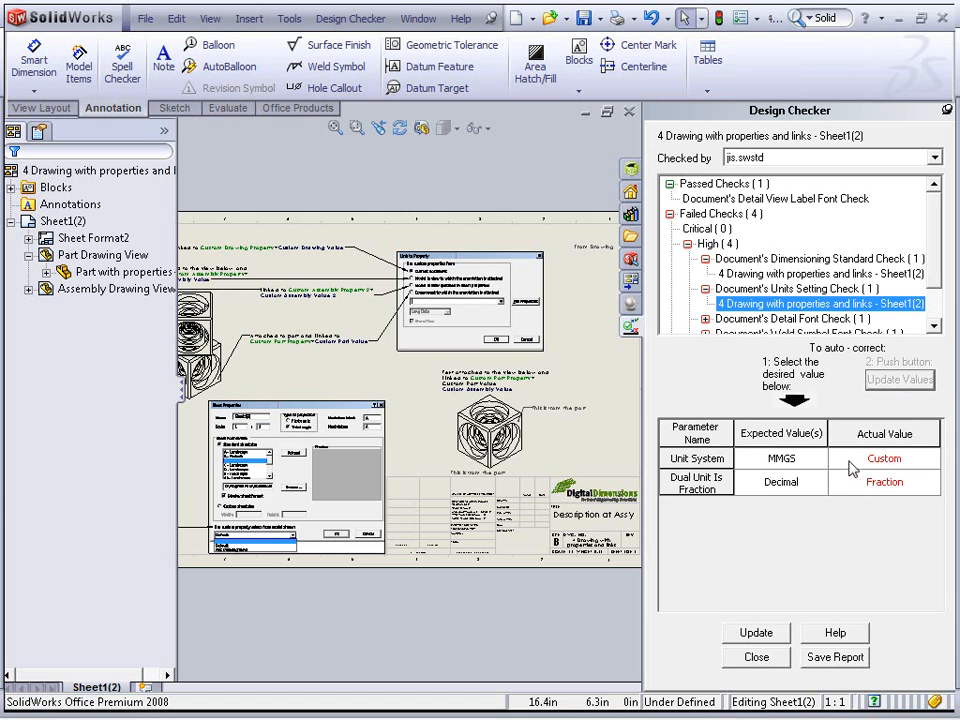
click(789, 461)
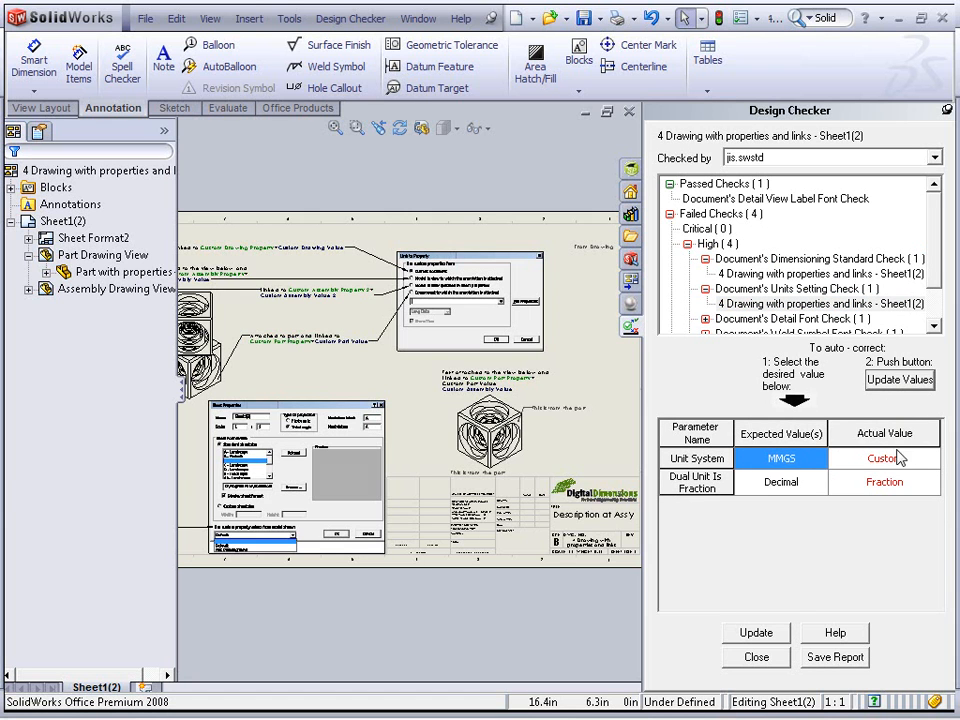
click(922, 380)
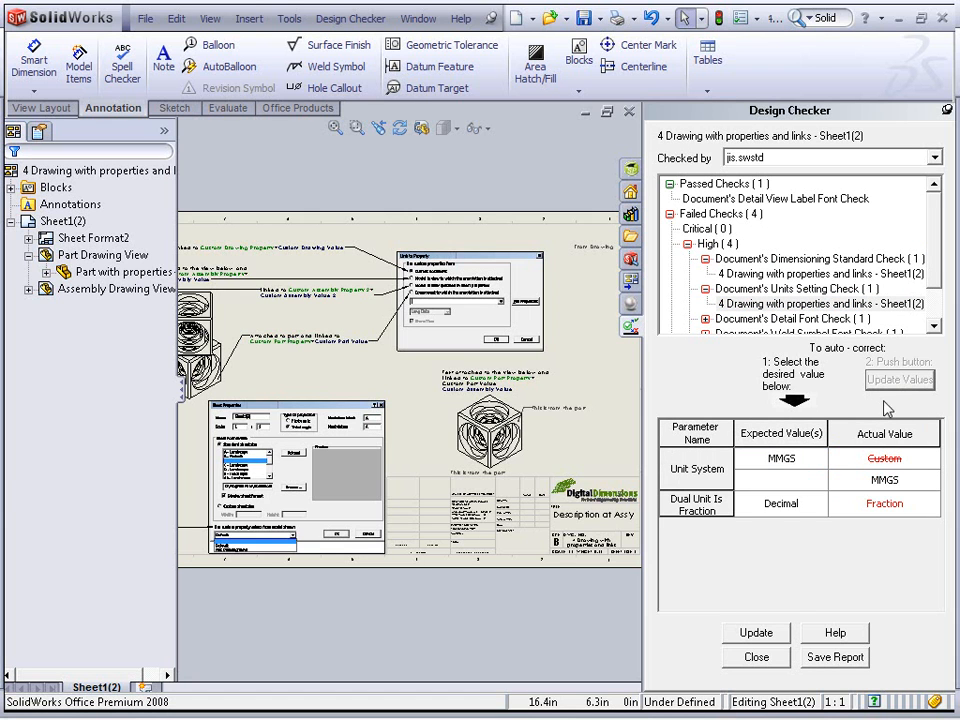
click(779, 504)
click(920, 380)
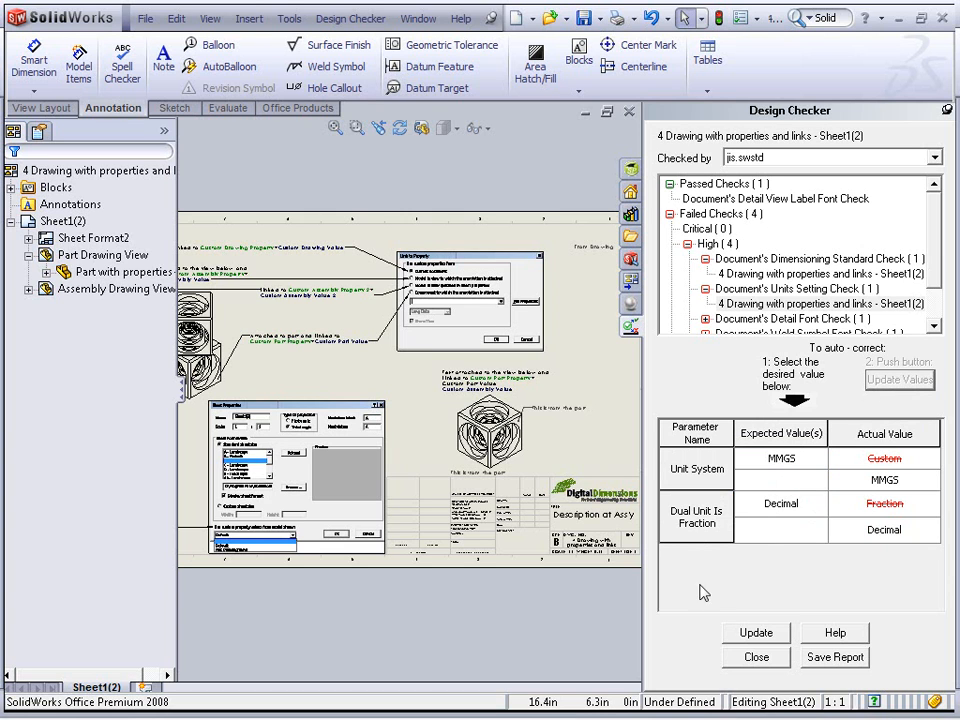
click(768, 638)
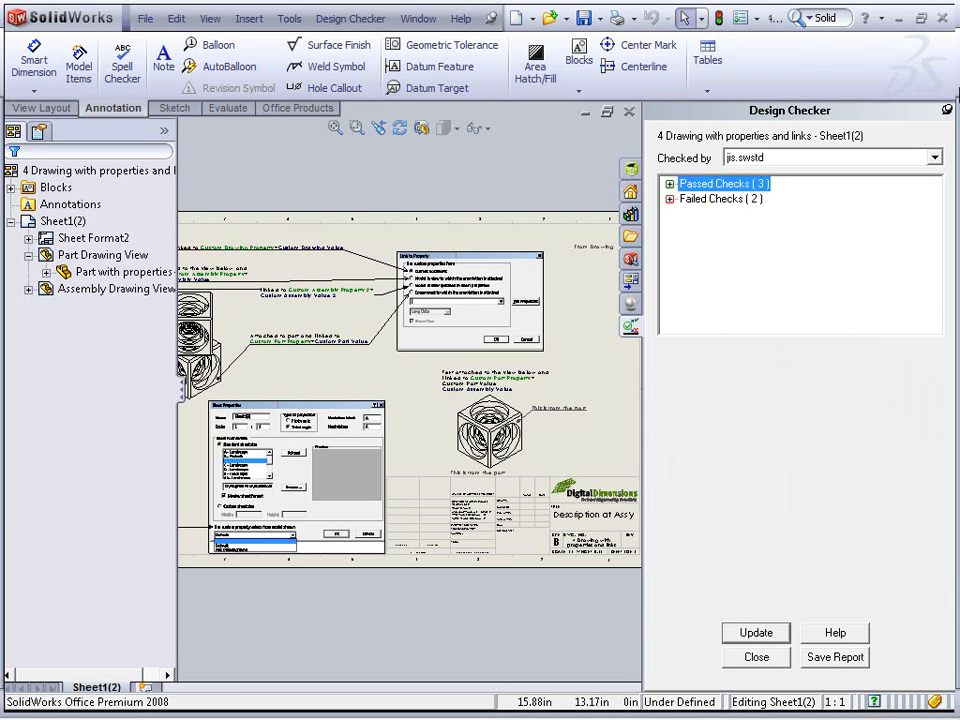
Close Design Checker and launch SolidWorks Task Scheduler from the SolidWorks 2008 tools
click(945, 111)
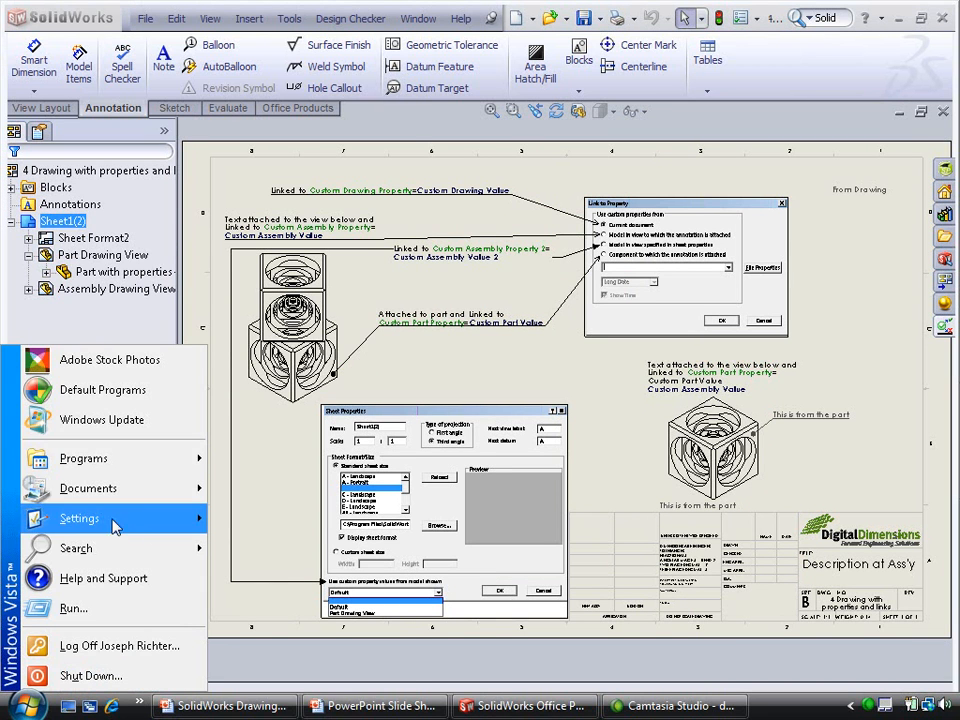
mouse_move(110, 458)
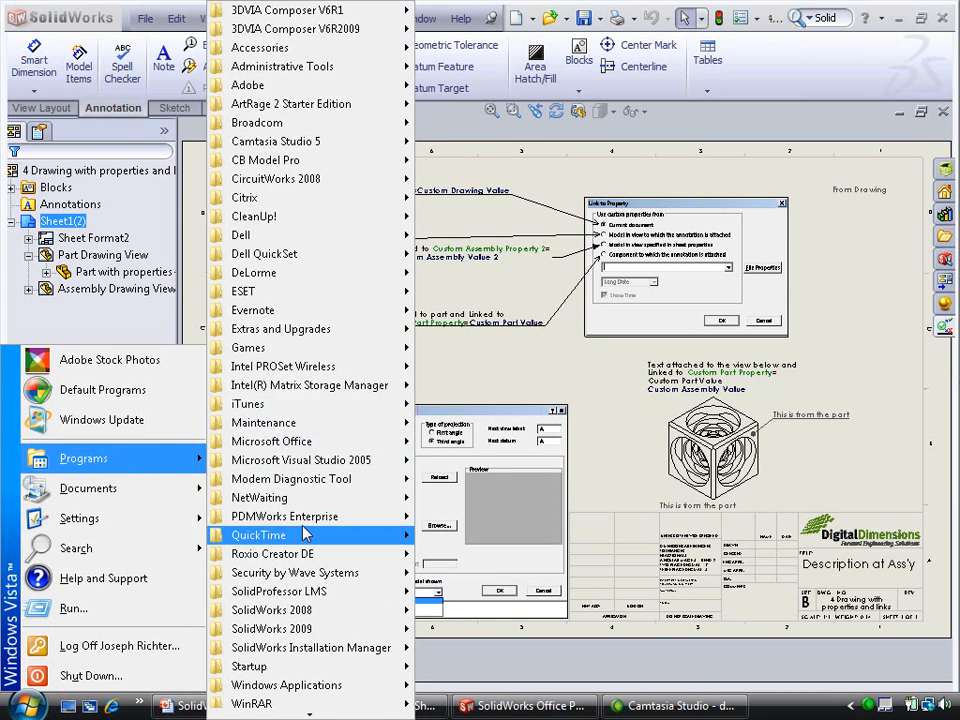
mouse_move(360, 610)
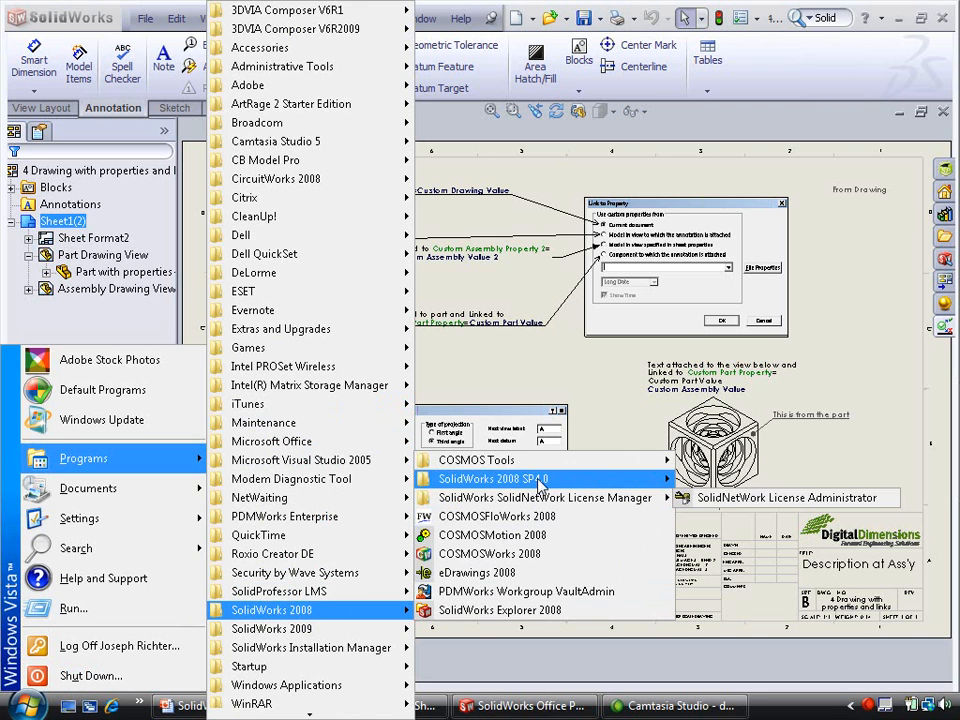
mouse_move(530, 479)
mouse_move(755, 482)
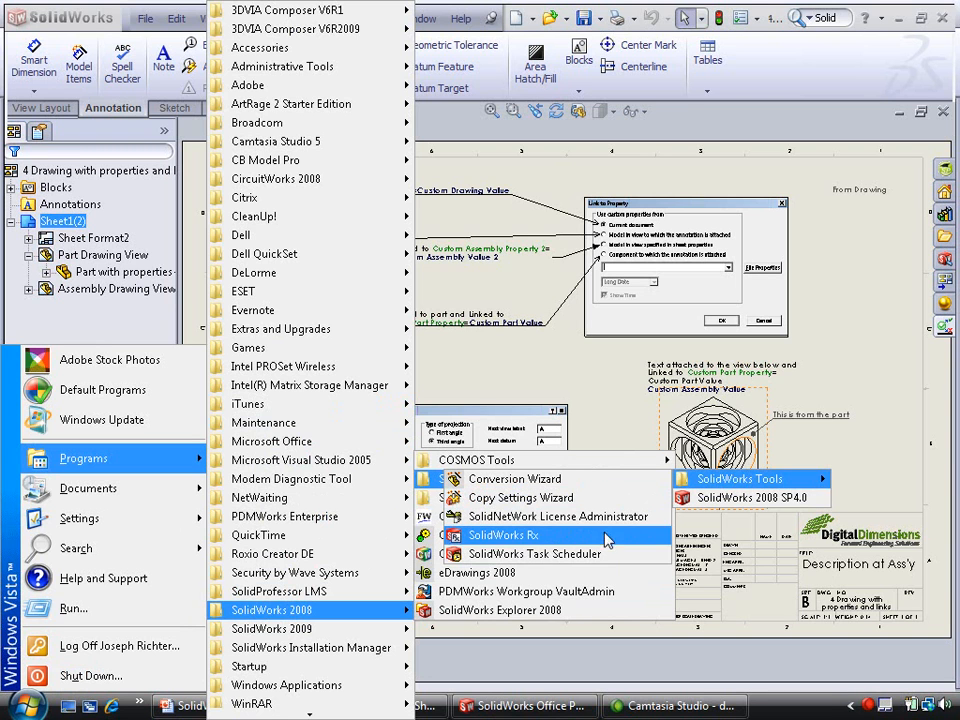
click(545, 555)
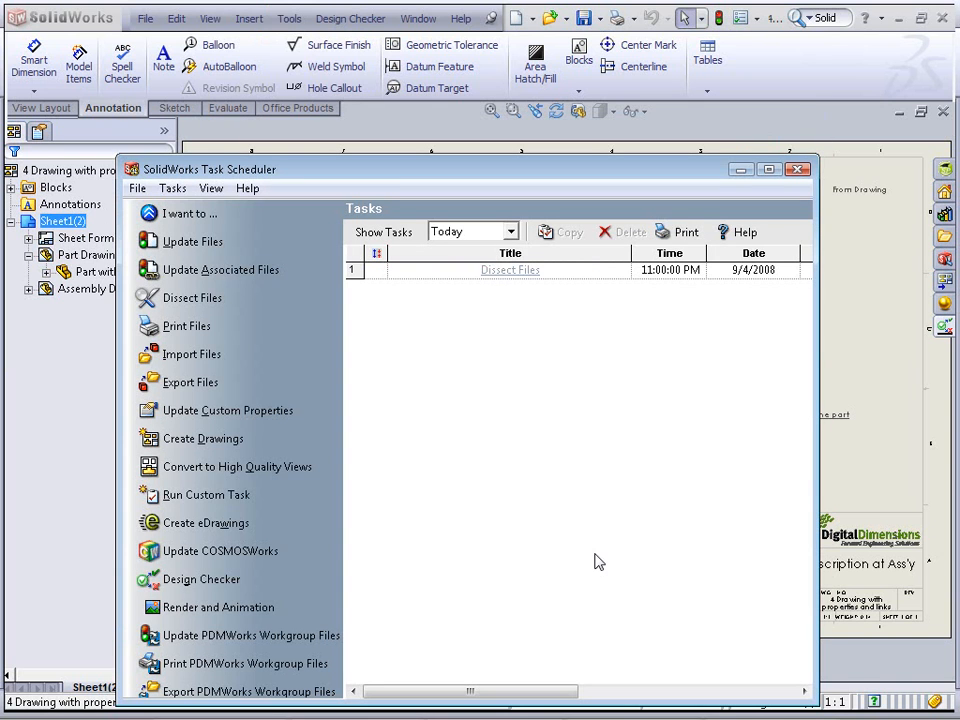
drag(285, 167, 289, 105)
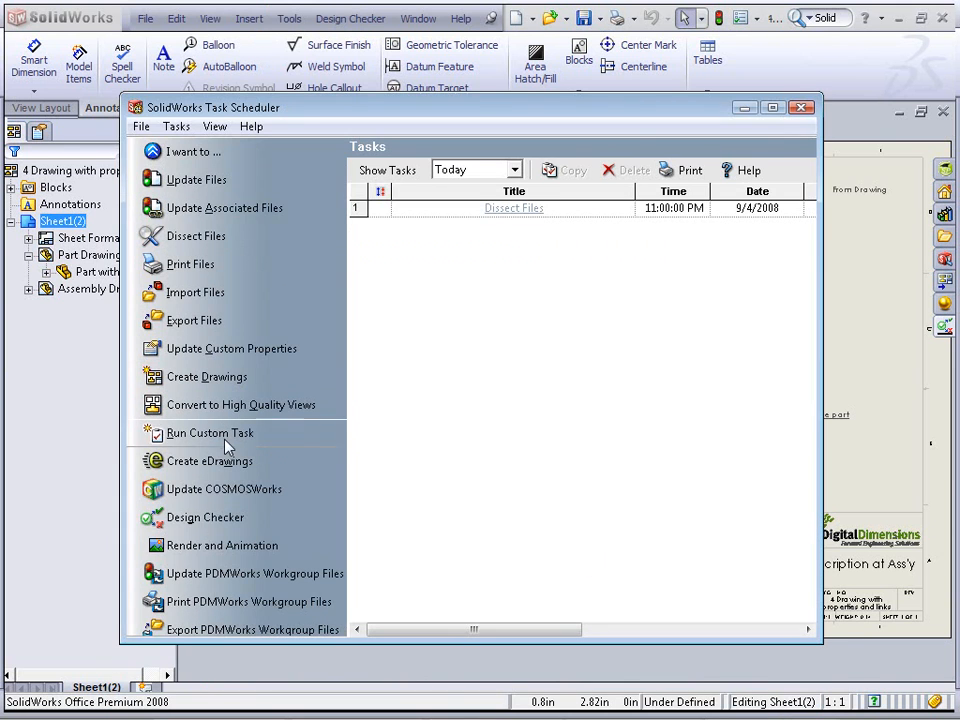
click(205, 517)
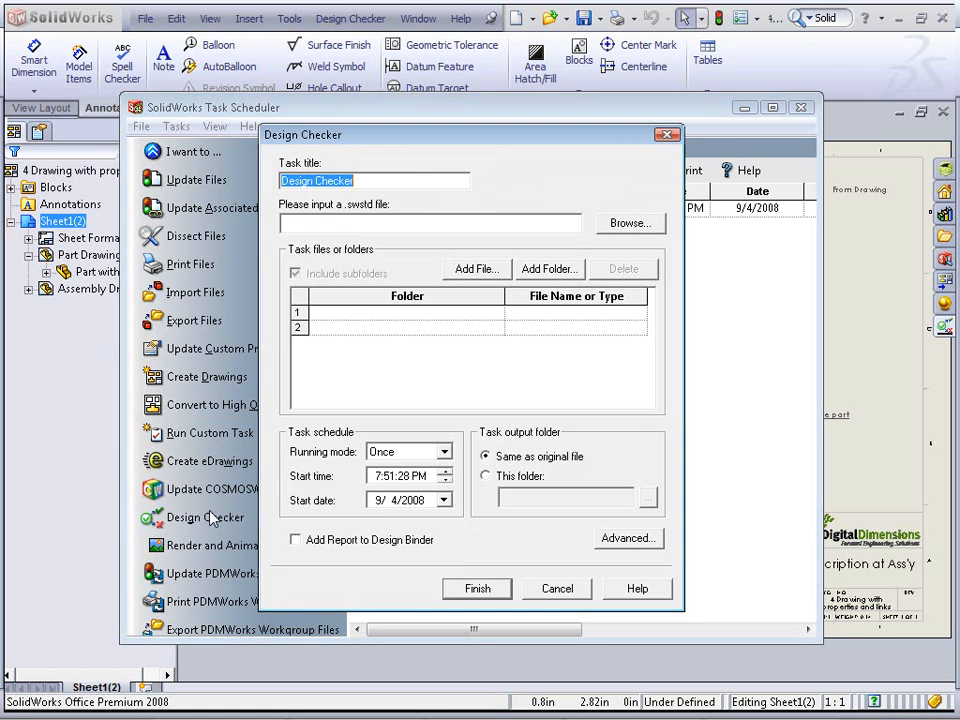
click(622, 224)
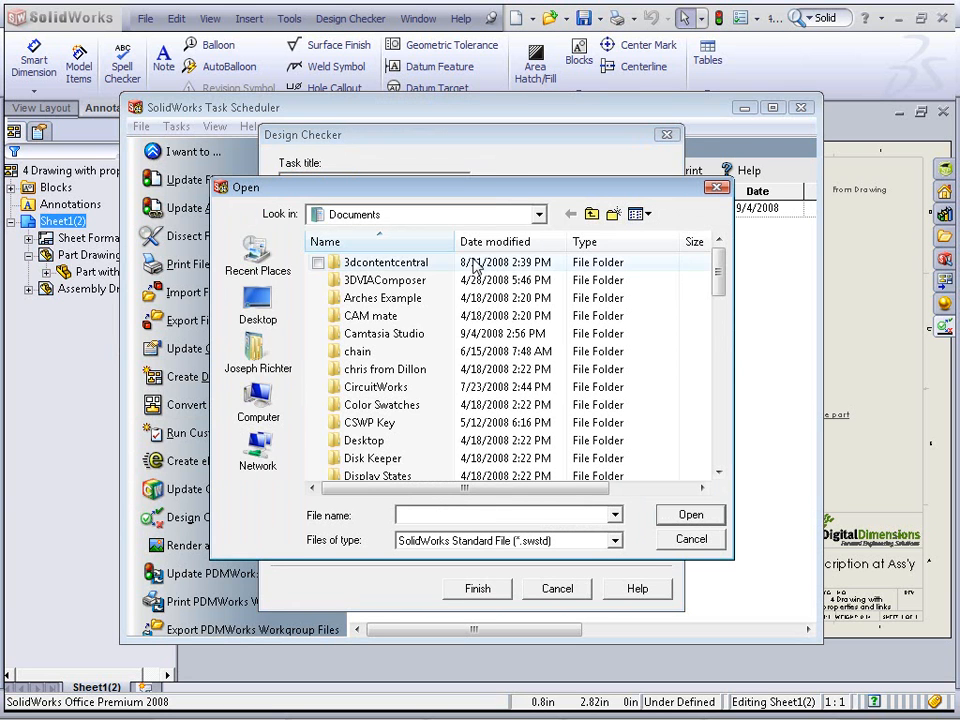
click(510, 214)
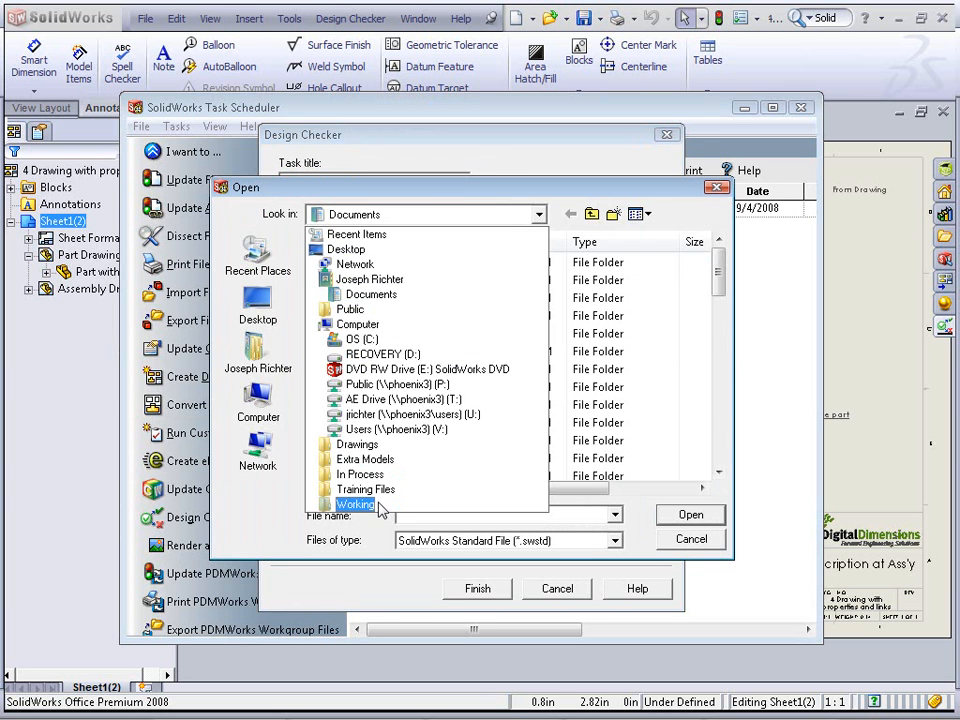
click(380, 508)
click(536, 420)
scroll(536, 420, down, 1)
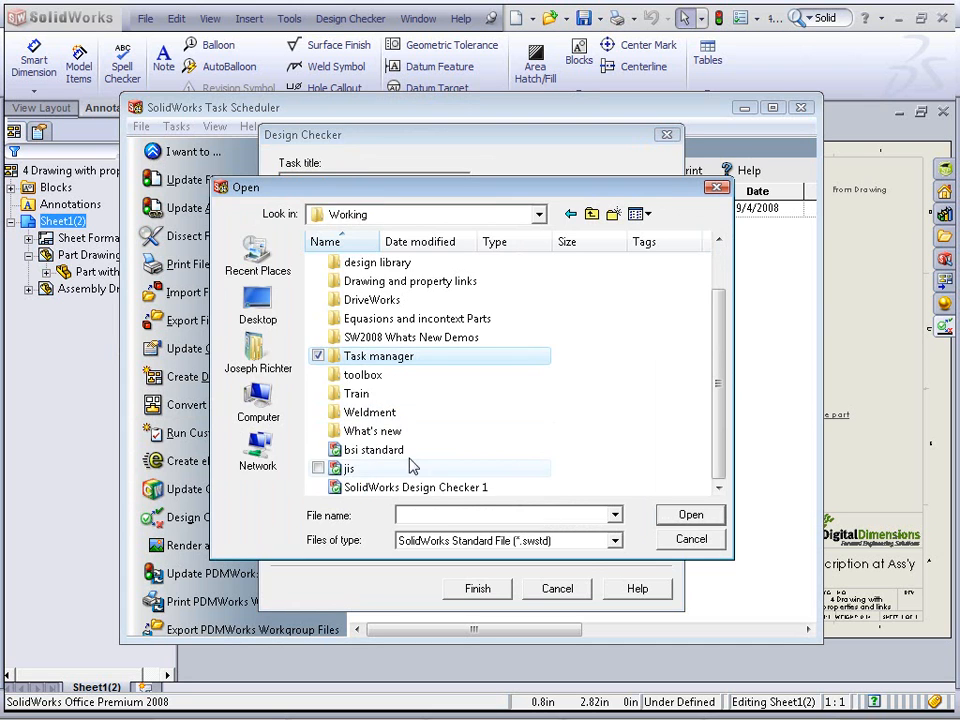
double_click(349, 468)
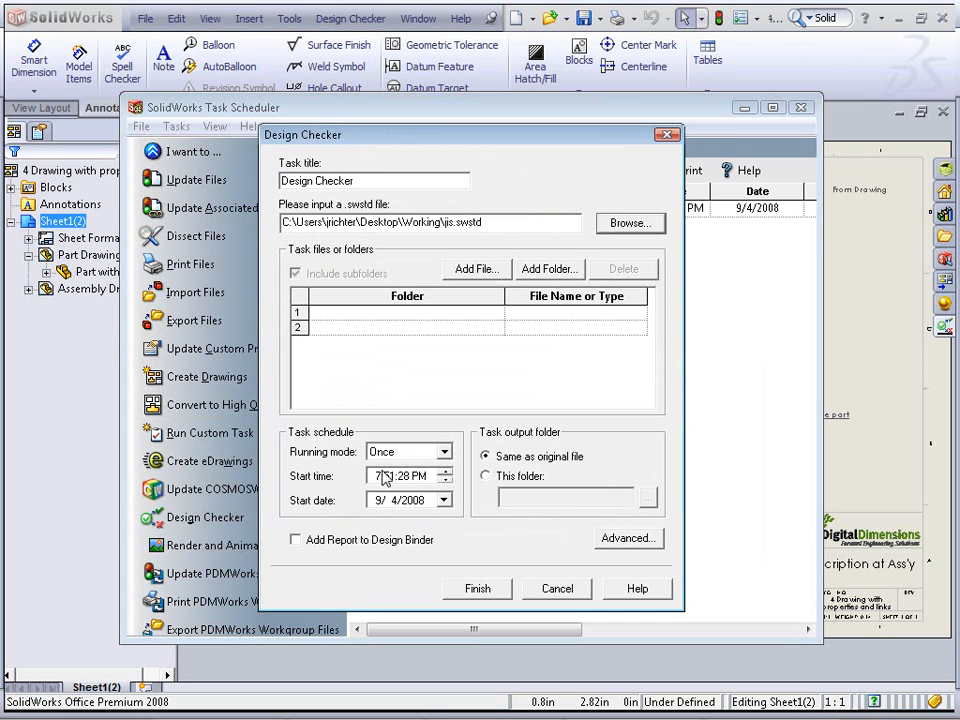
click(364, 313)
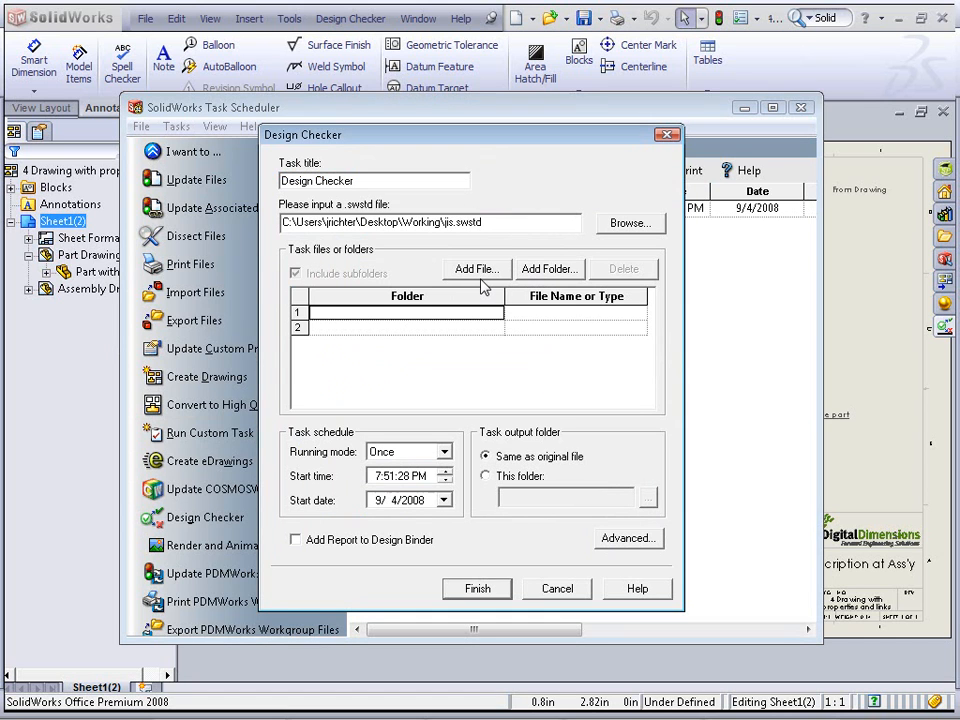
click(580, 591)
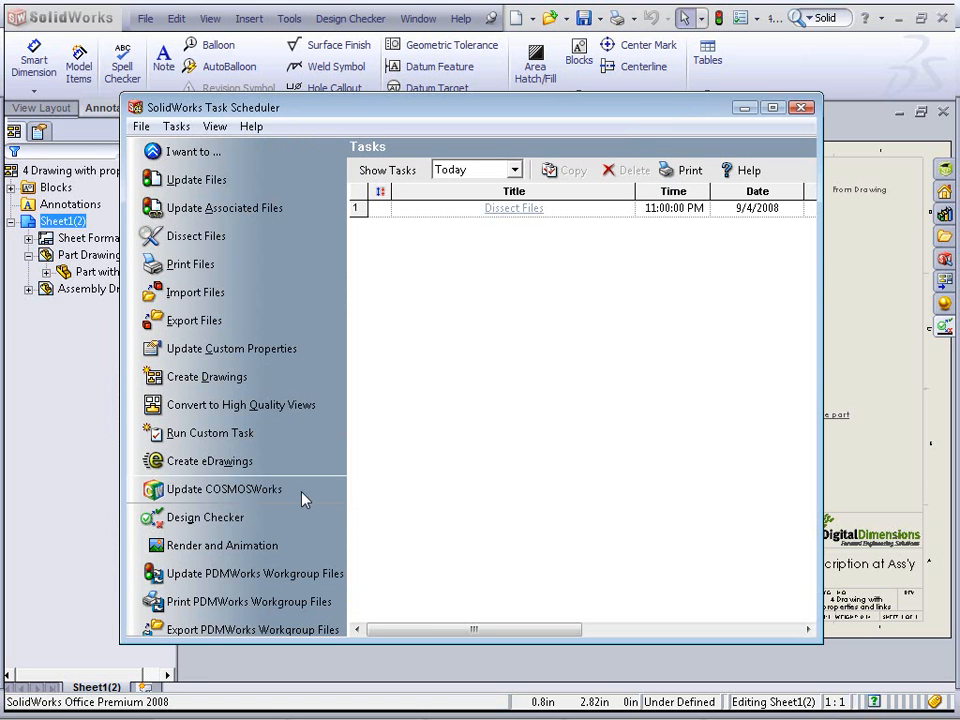
Create an Update Custom Properties task covering the Drawings folder on the Desktop, including subfolders
click(252, 348)
click(380, 313)
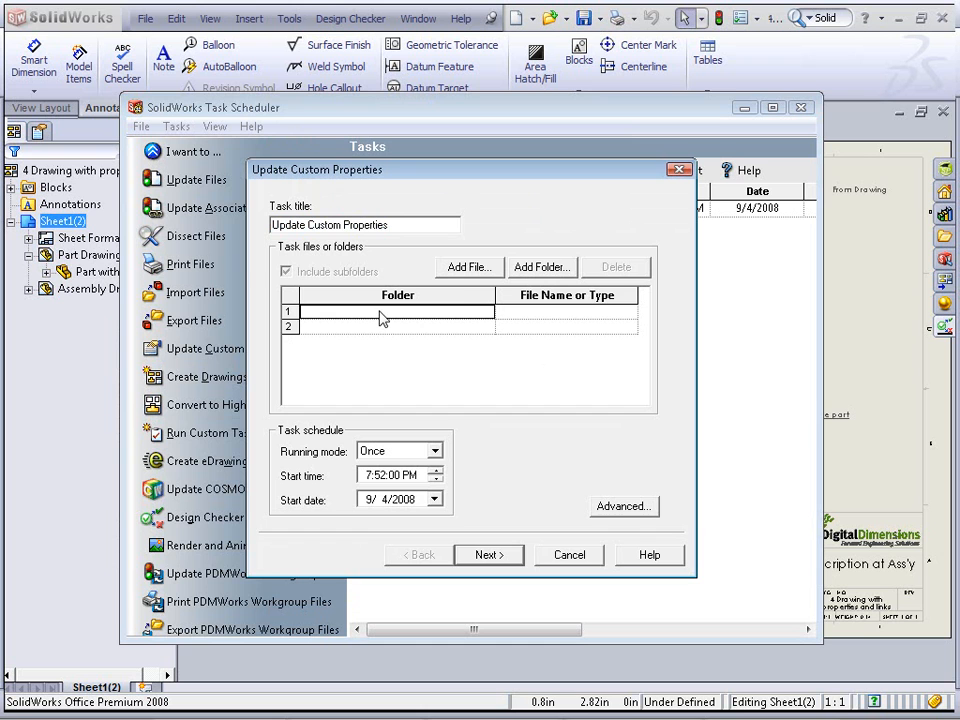
click(522, 267)
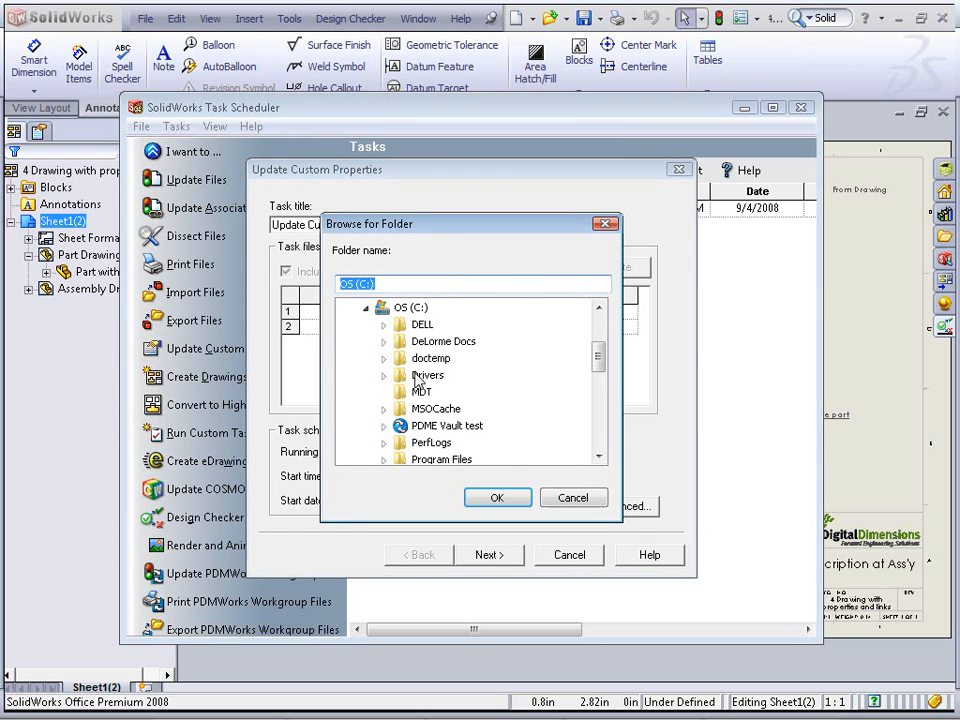
drag(599, 356, 598, 435)
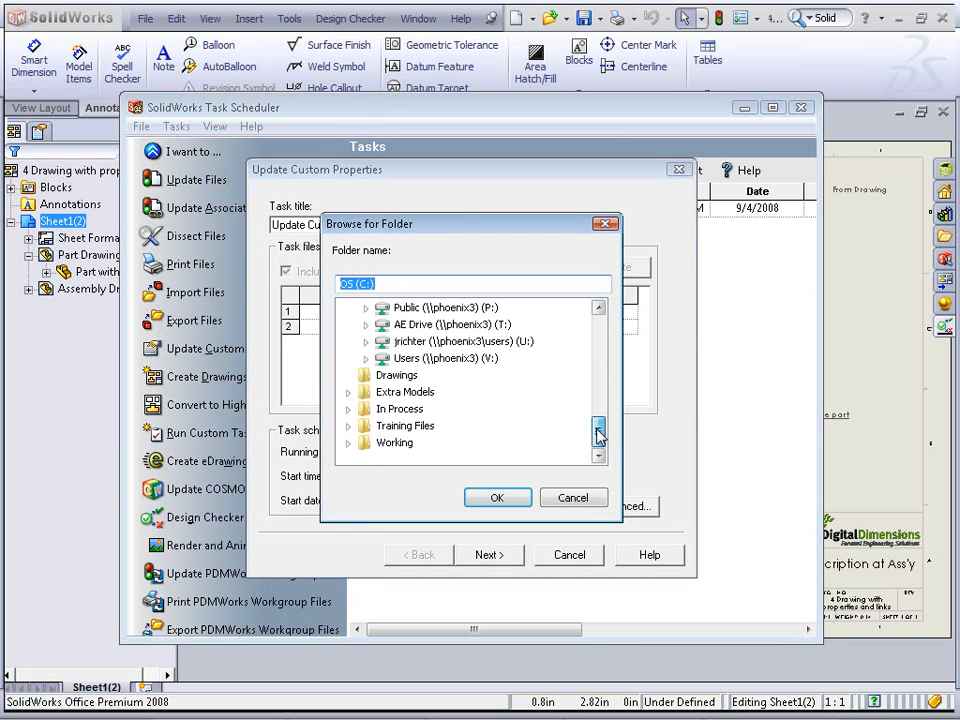
click(395, 375)
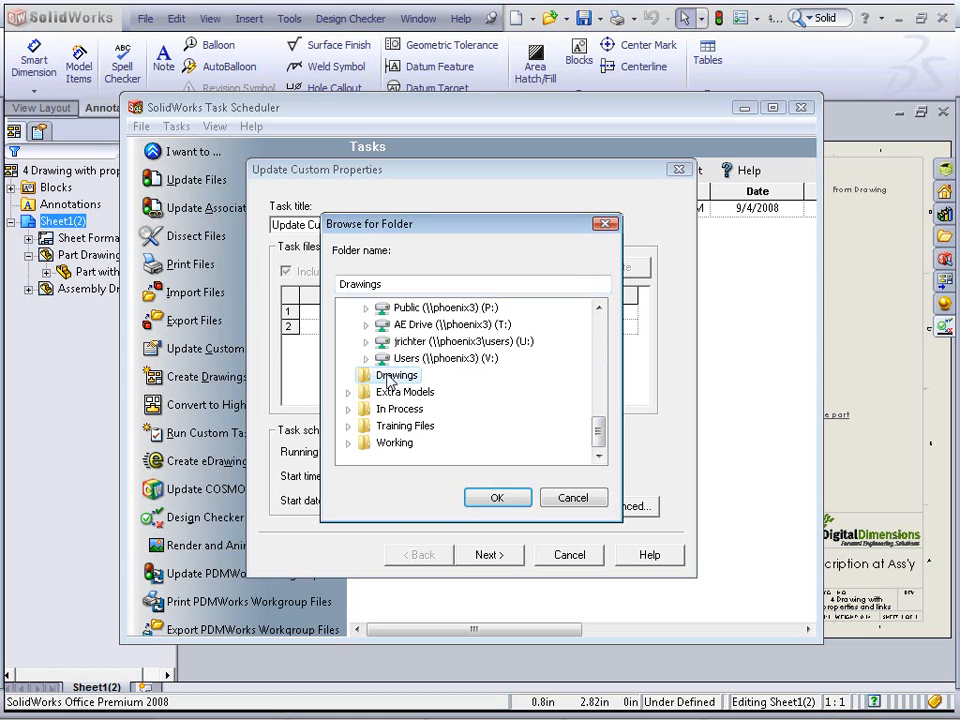
click(497, 497)
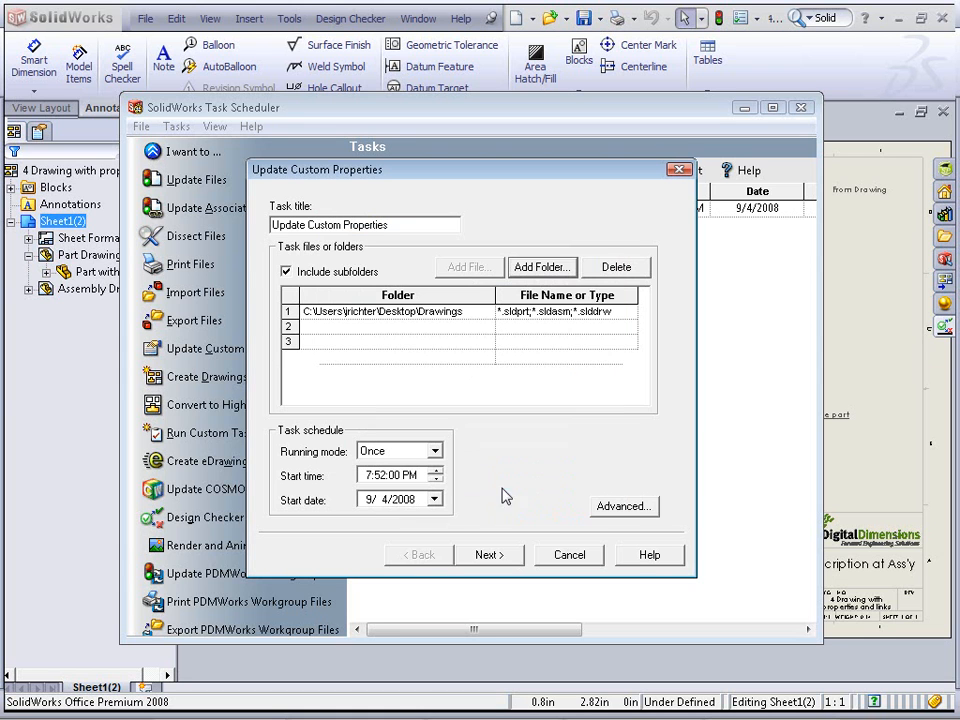
click(507, 561)
Start defining a Description property of type Text for the Update Custom Properties task, then cancel the task
click(368, 250)
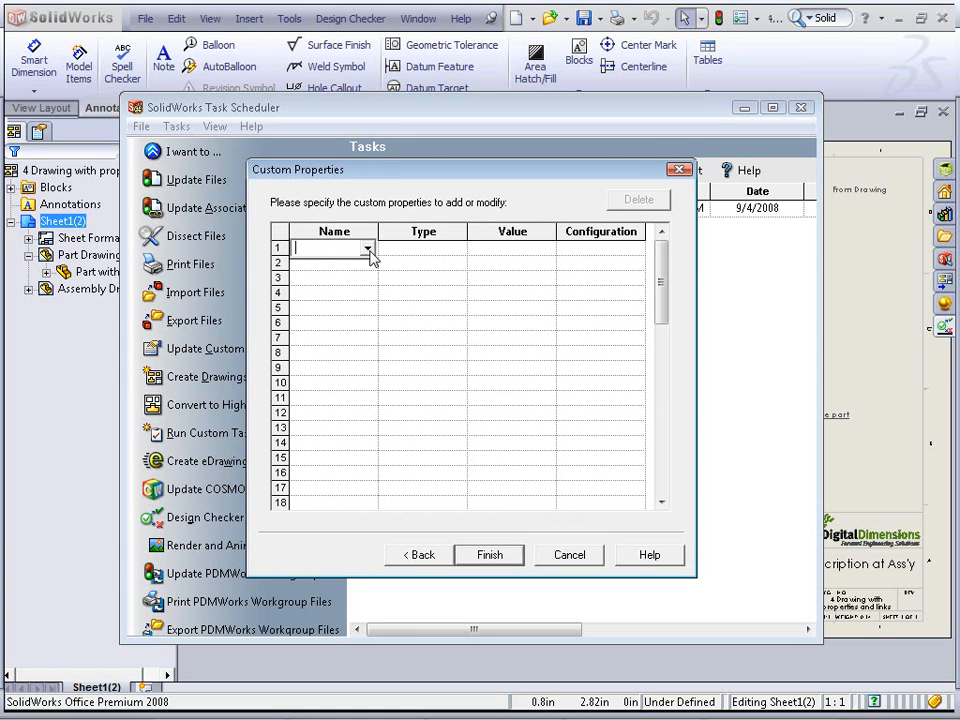
text(Description)
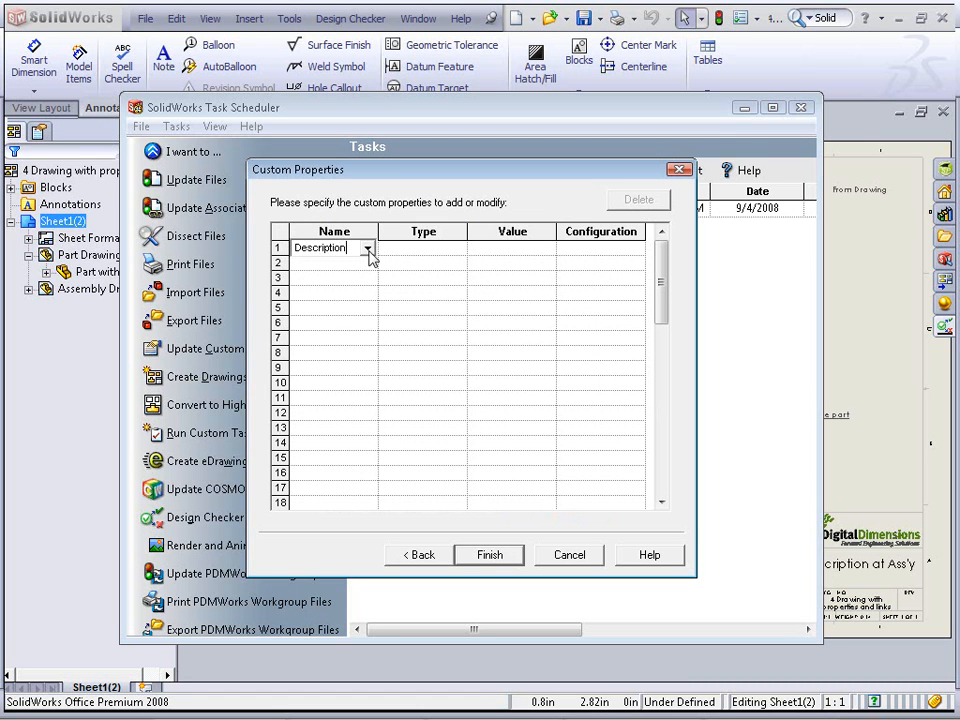
key(Tab)
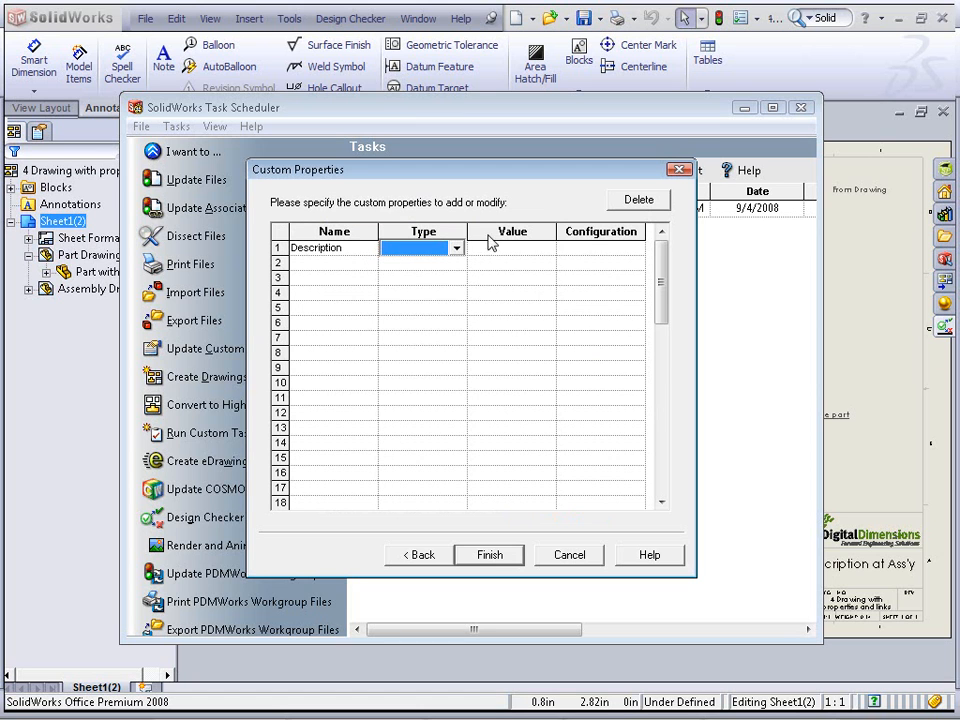
click(453, 248)
click(437, 265)
click(498, 249)
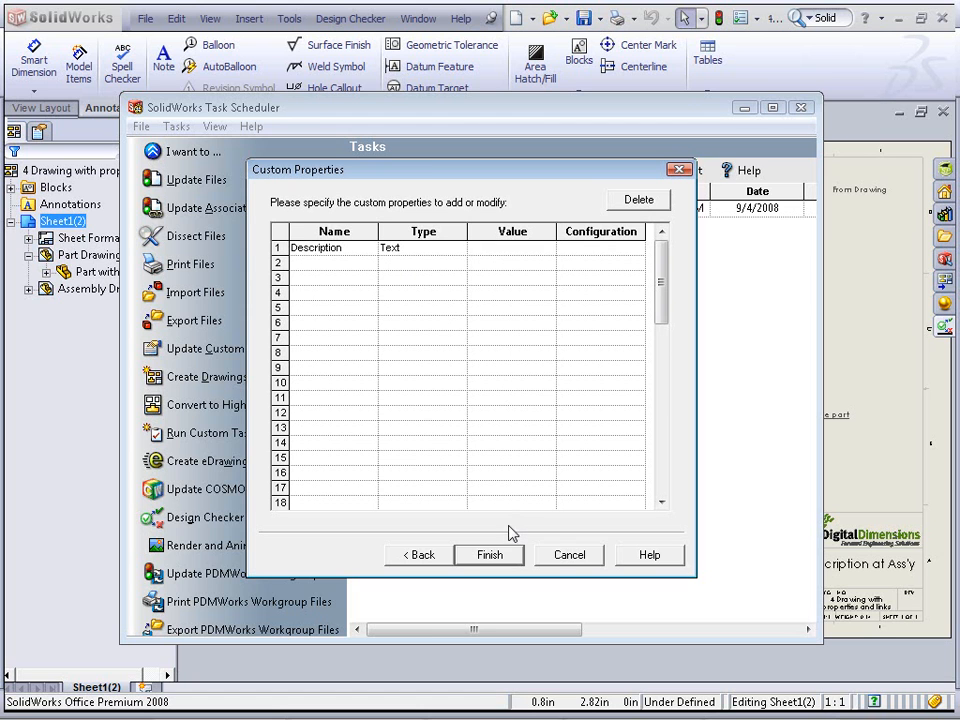
click(556, 558)
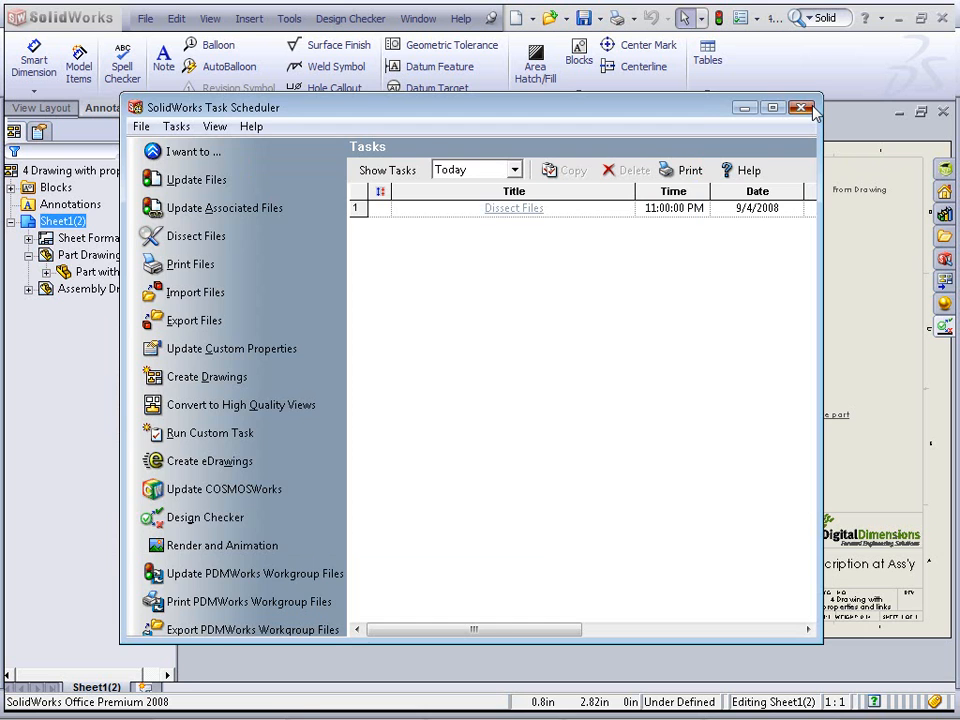
Close Task Scheduler and copy all three custom property rows from the current drawing's file properties
click(801, 107)
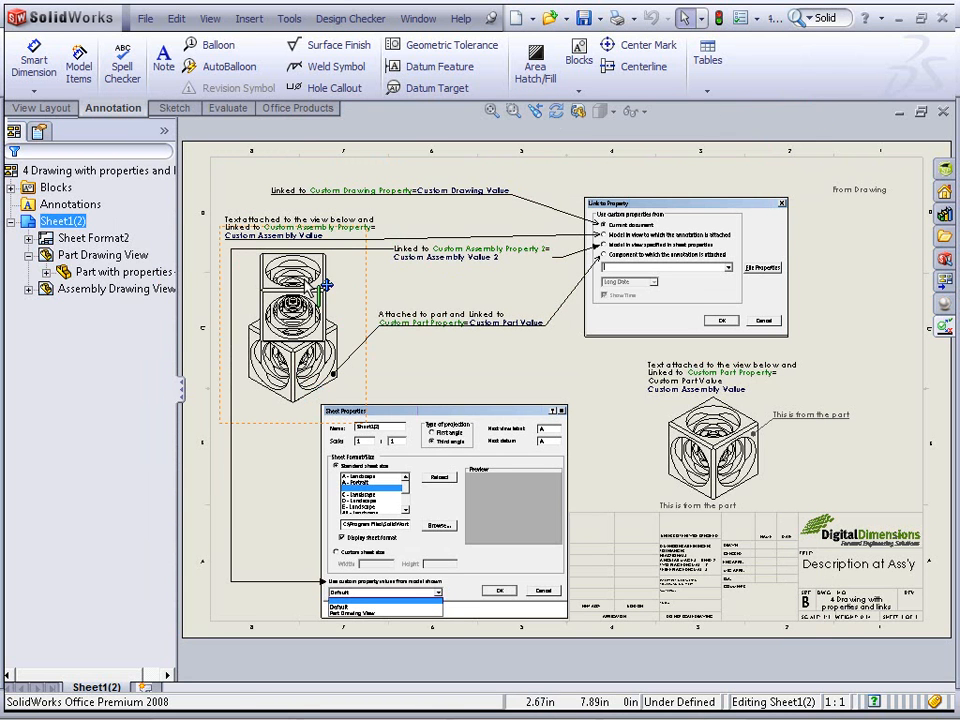
click(147, 20)
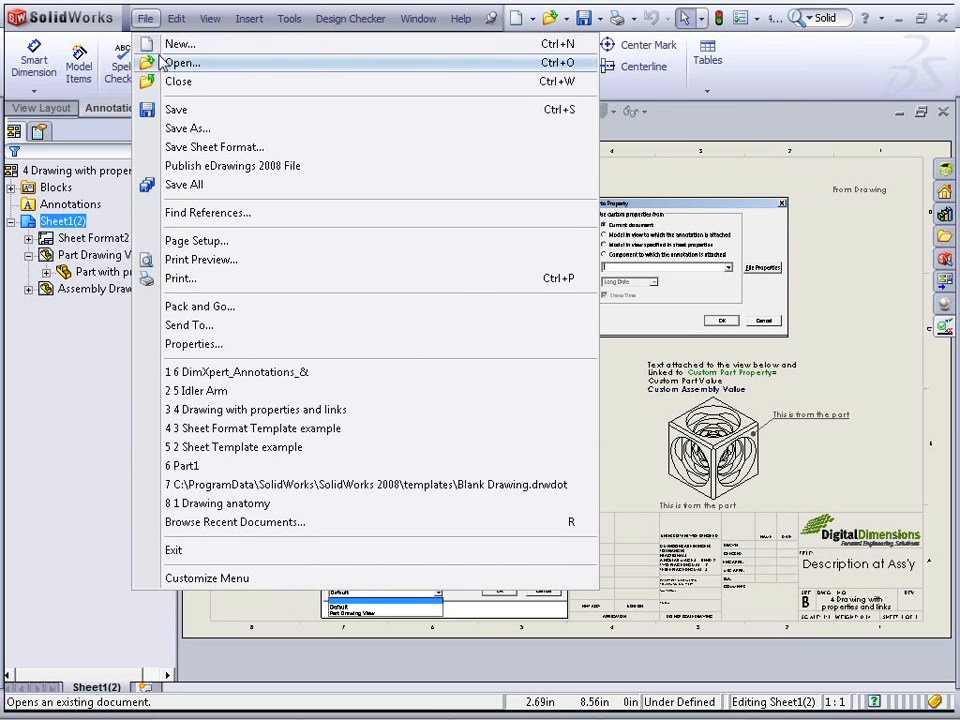
click(208, 345)
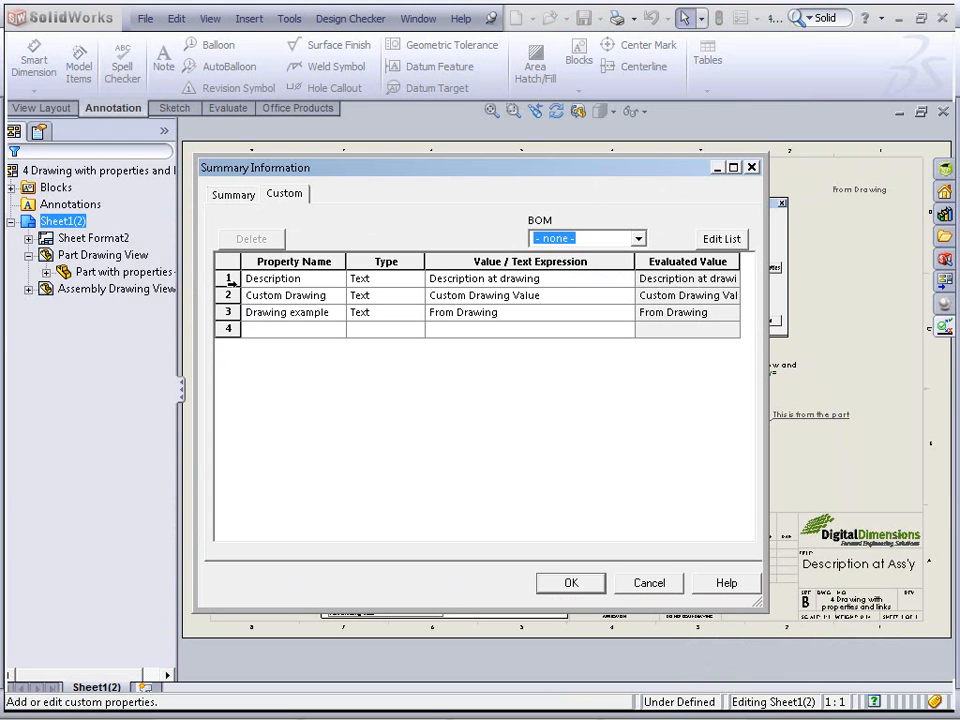
click(231, 278)
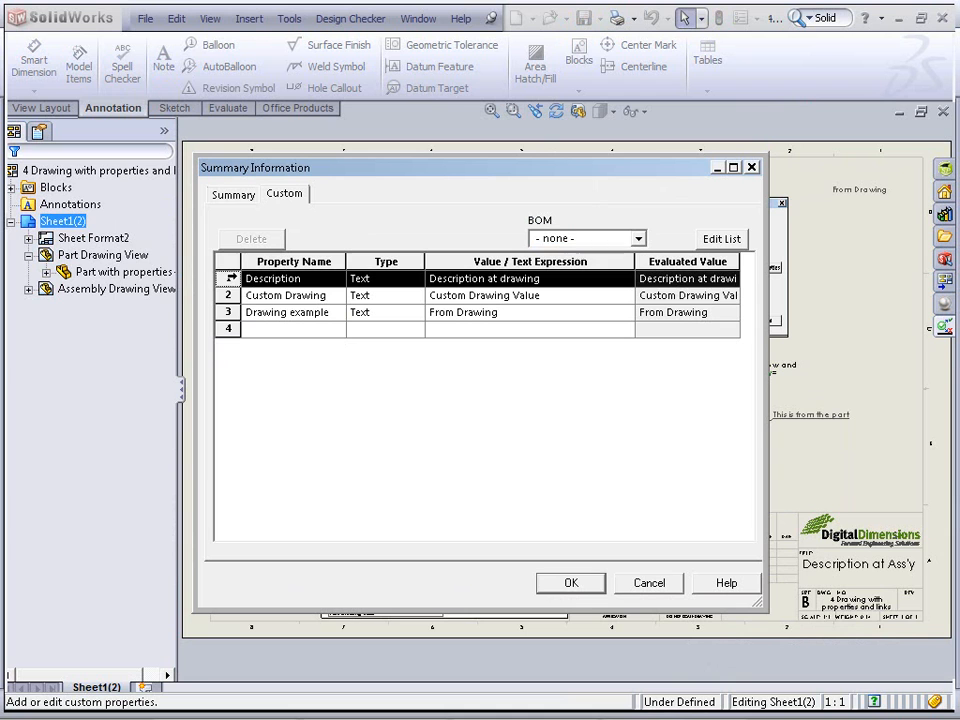
drag(231, 278, 228, 316)
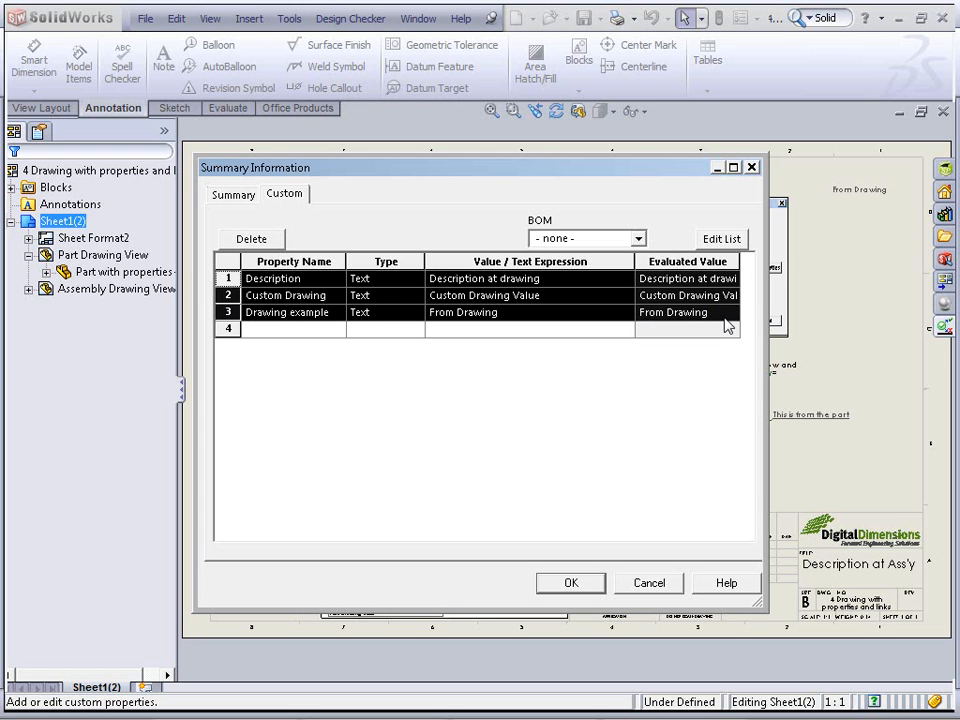
click(668, 582)
Switch to the 2 Sheet Template example drawing and paste the Description, Custom Drawing and Drawing example properties into its custom file properties
click(146, 20)
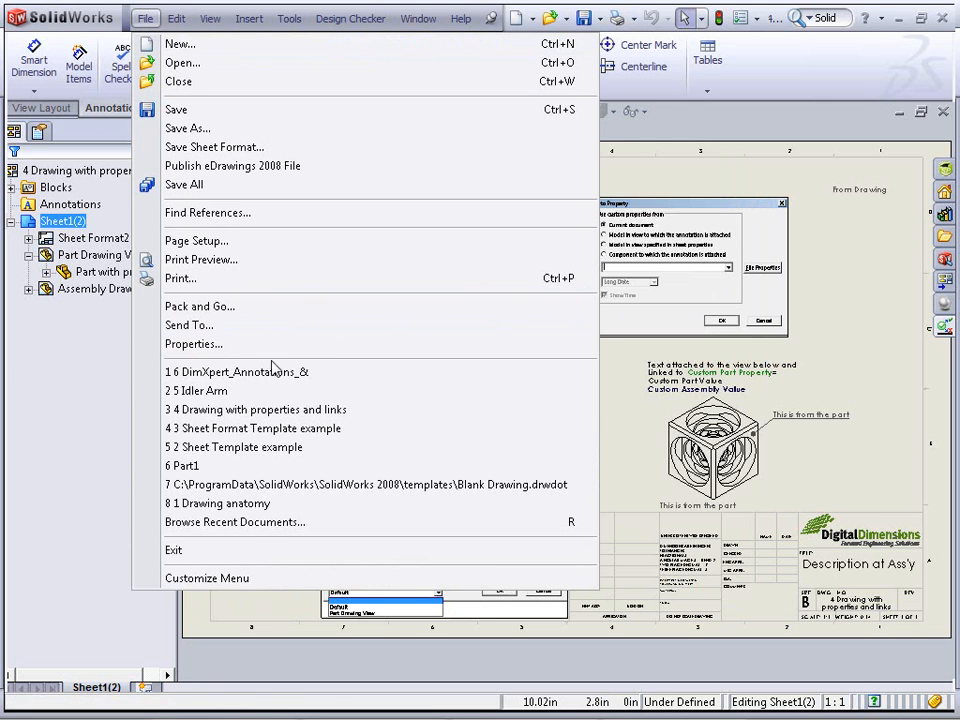
mouse_move(343, 18)
mouse_move(418, 18)
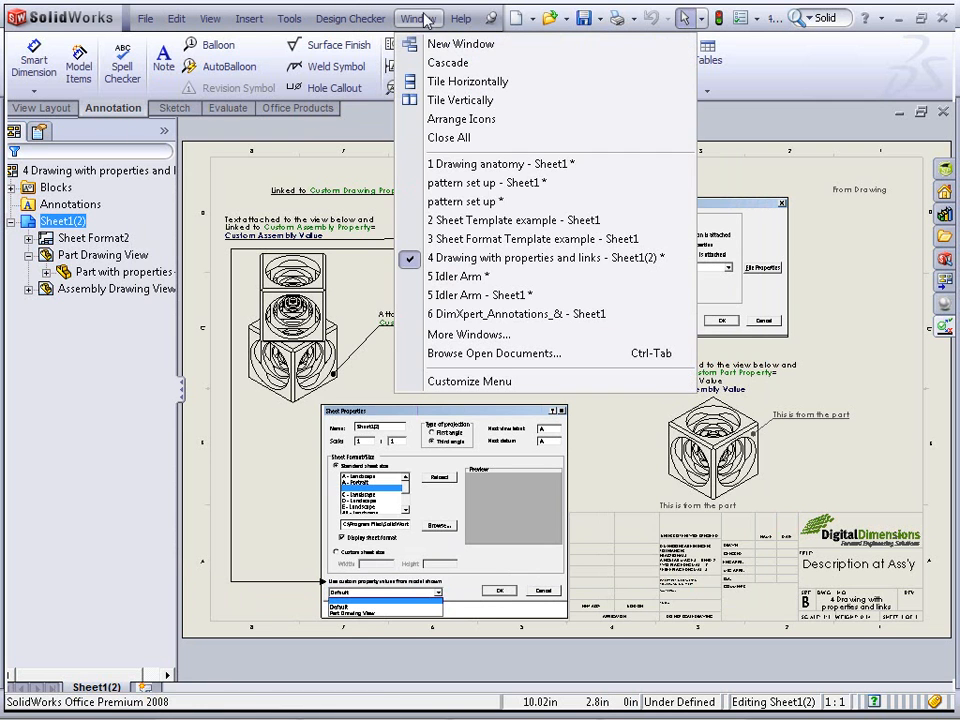
click(461, 221)
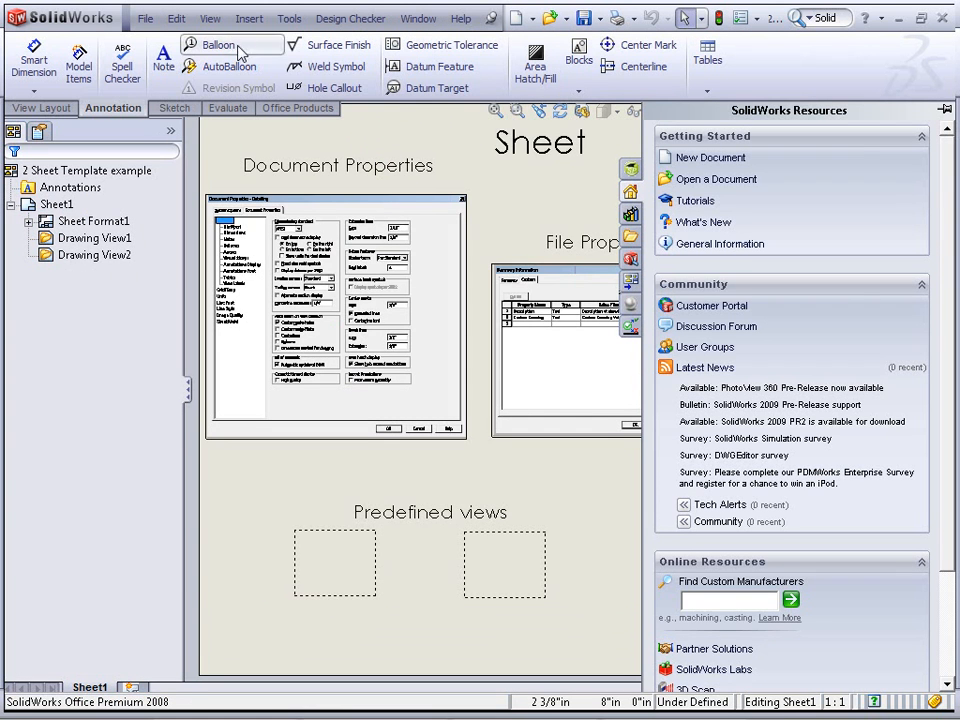
click(146, 20)
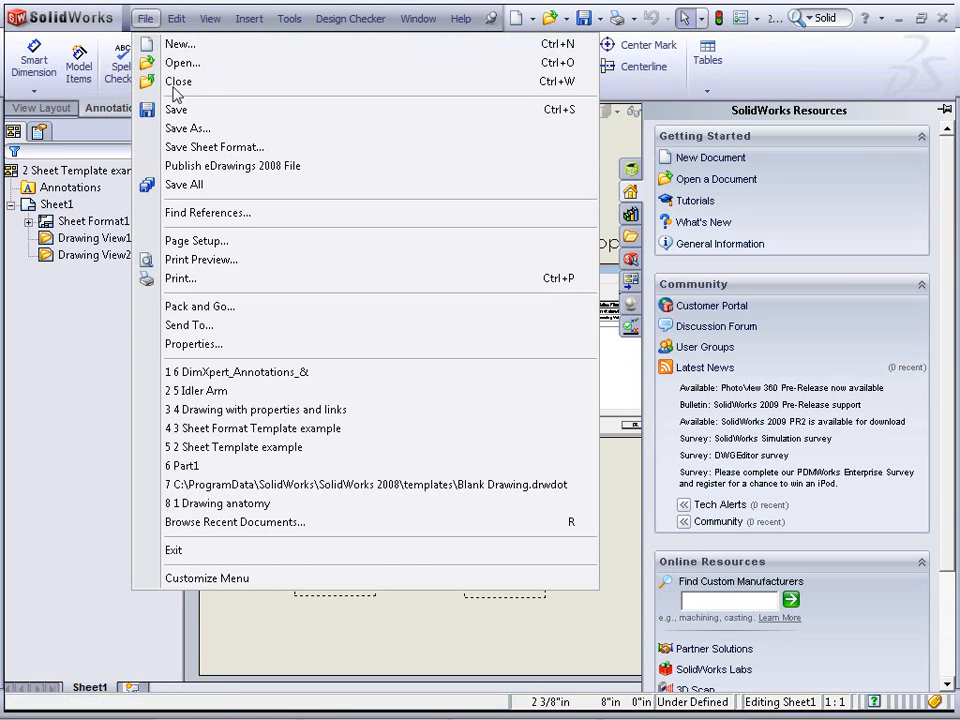
click(287, 355)
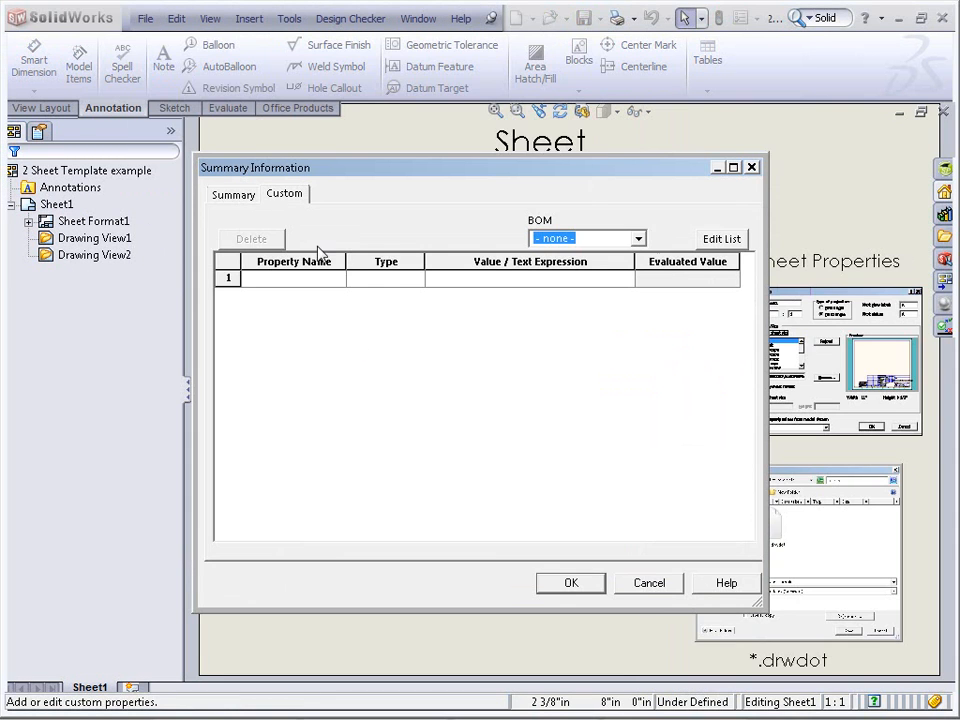
click(229, 280)
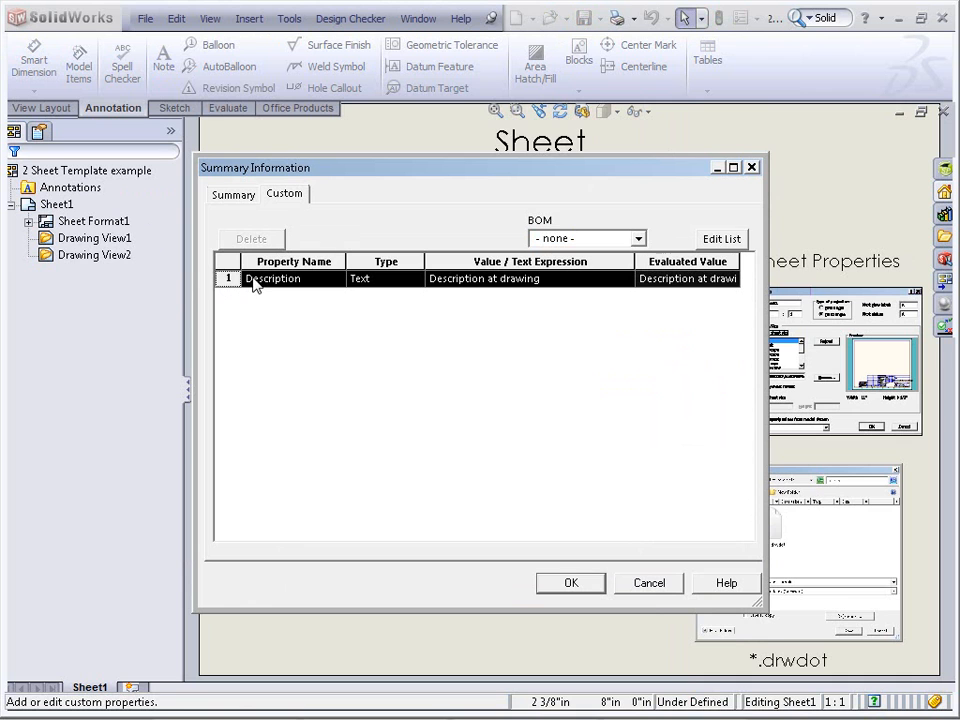
click(556, 285)
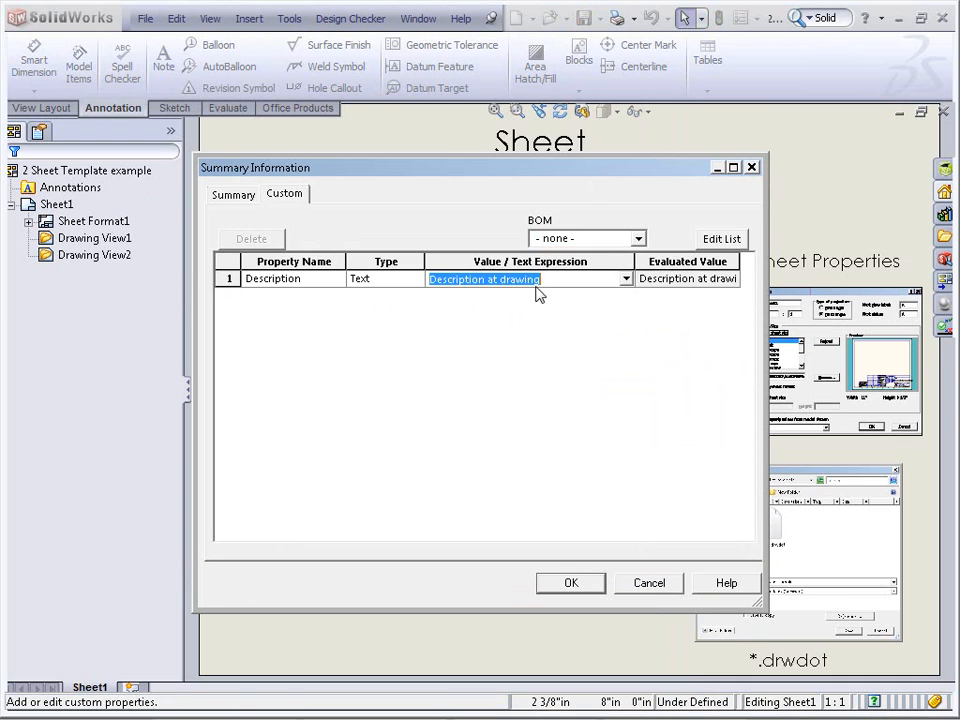
click(491, 279)
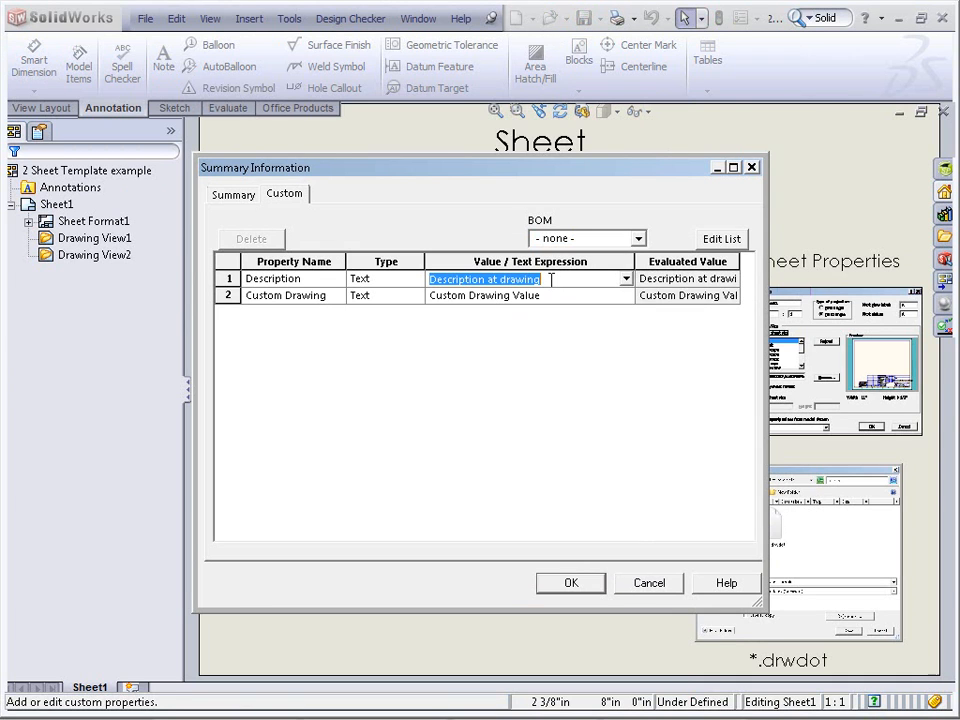
click(553, 297)
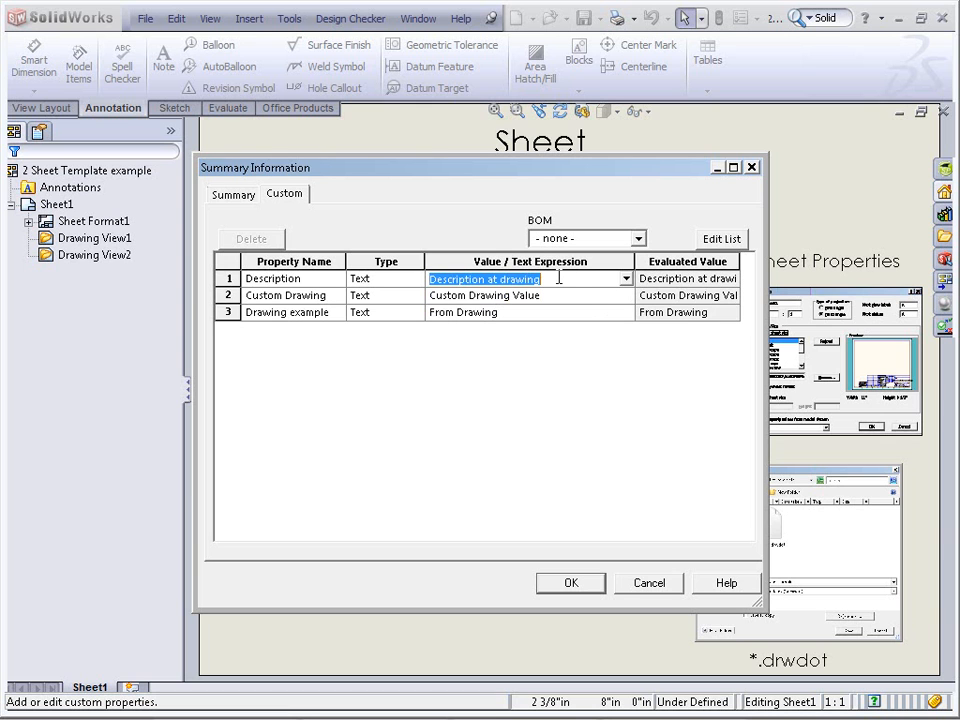
key(Delete)
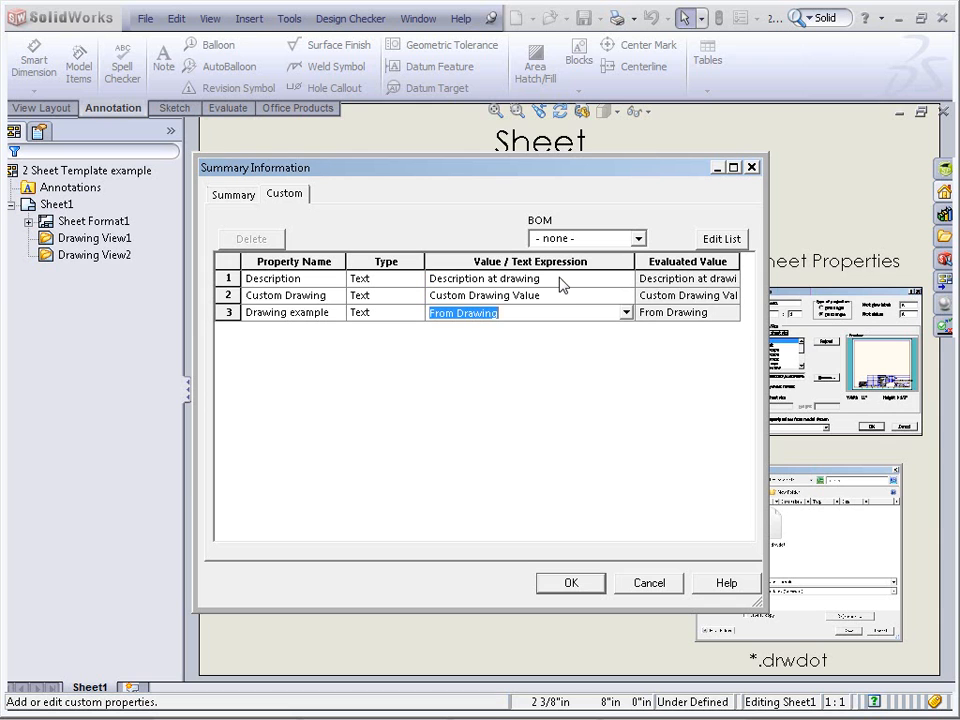
click(546, 314)
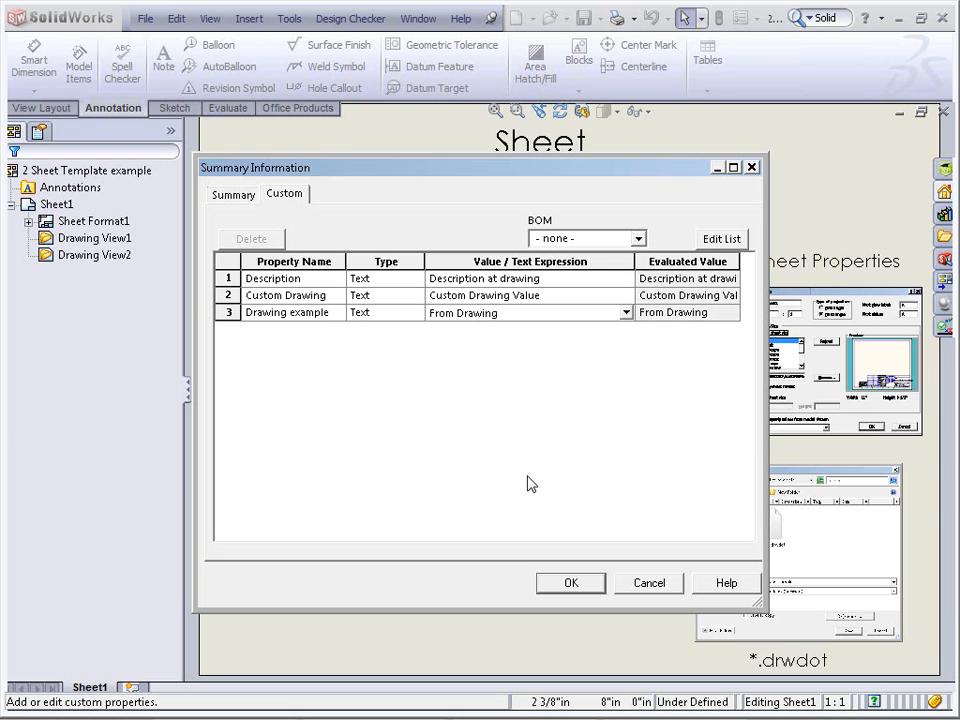
click(571, 584)
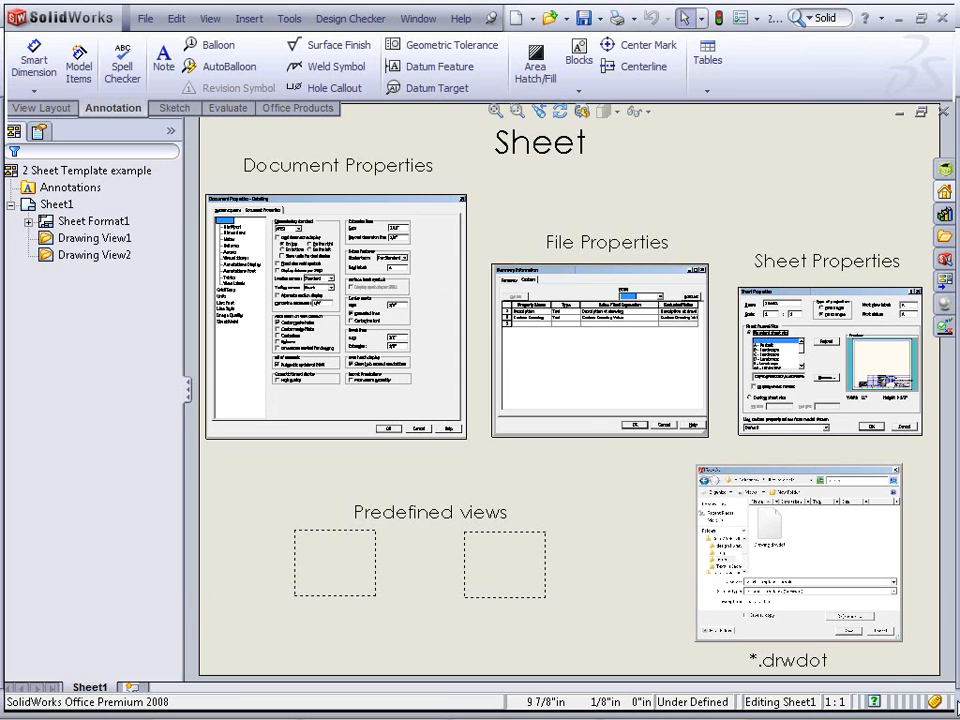